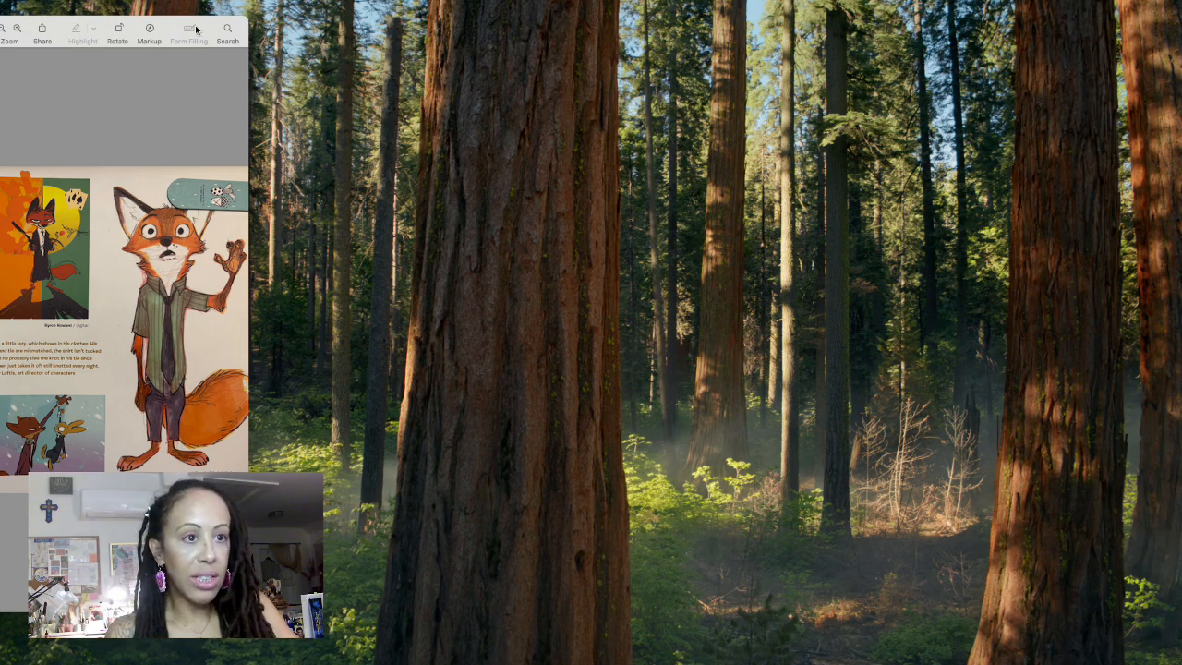
Step: Enlarge the reference photo window and look through the fox character art in IMG_7367, IMG_7368 and IMG_7369
{"action": "left_click_drag", "start_coordinate": [216, 28], "coordinate": [540, 21]}
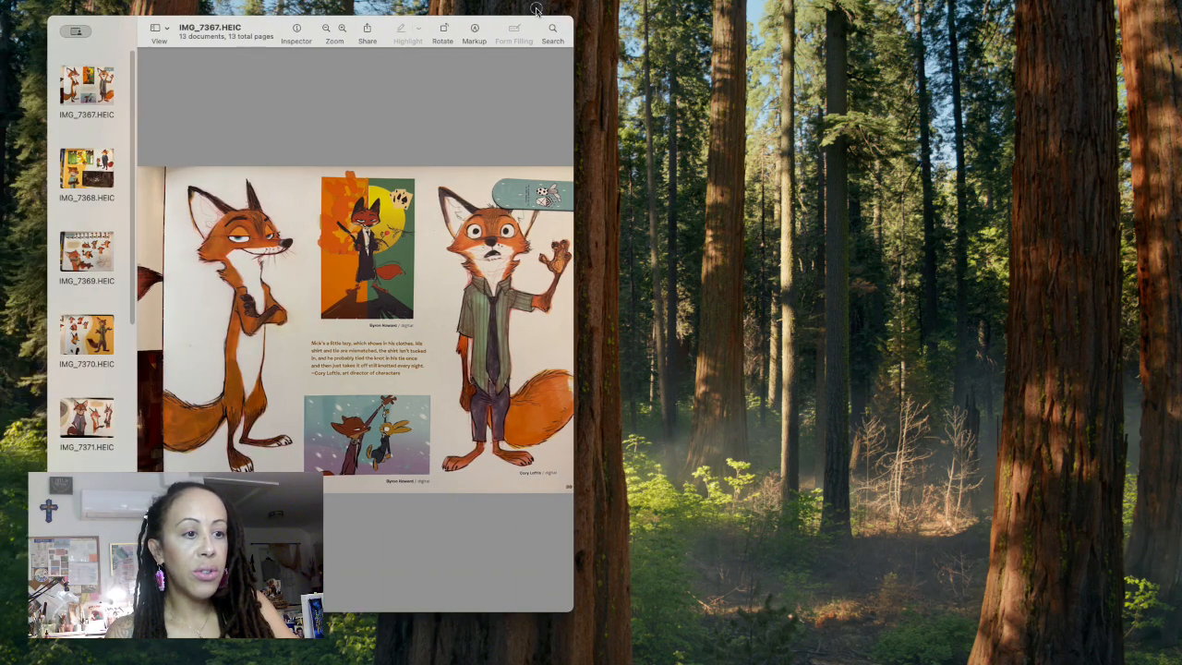
{"action": "double_click", "coordinate": [475, 24]}
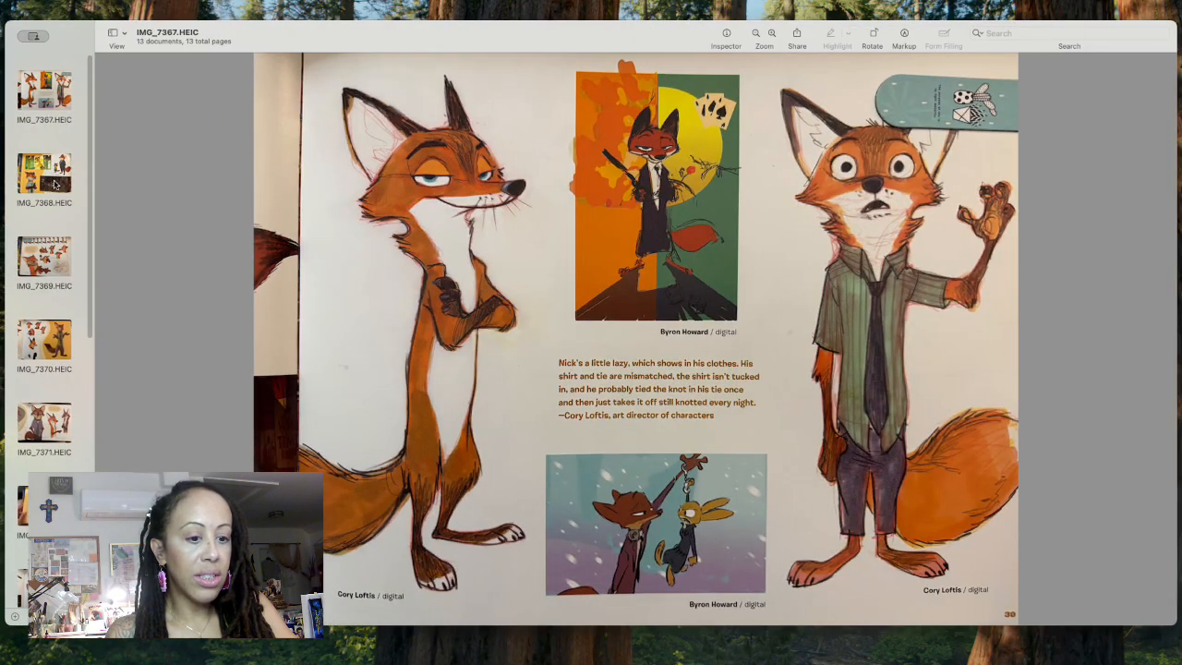
{"action": "left_click", "coordinate": [58, 185]}
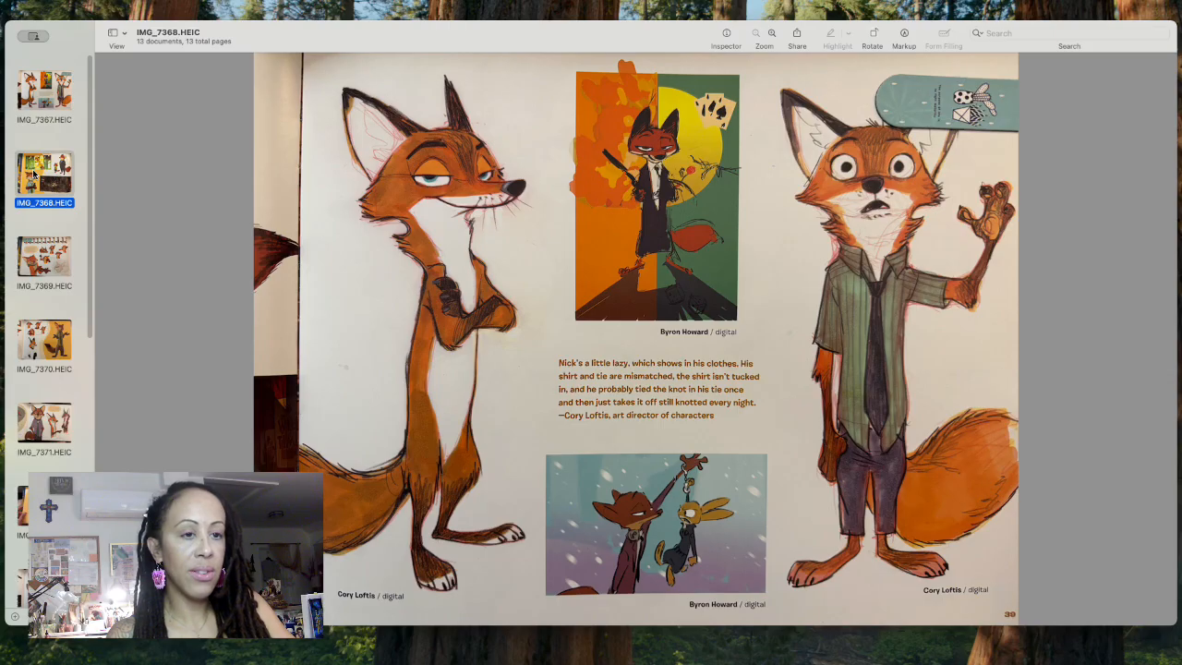
{"action": "left_click", "coordinate": [32, 95]}
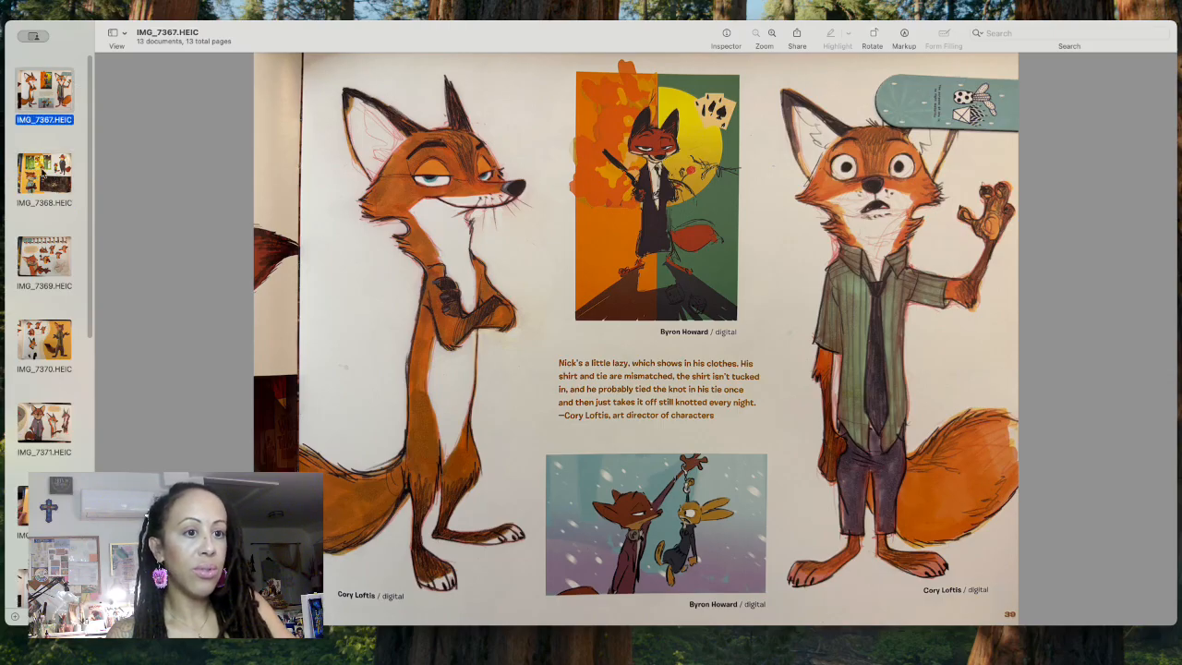
{"action": "left_click", "coordinate": [46, 190]}
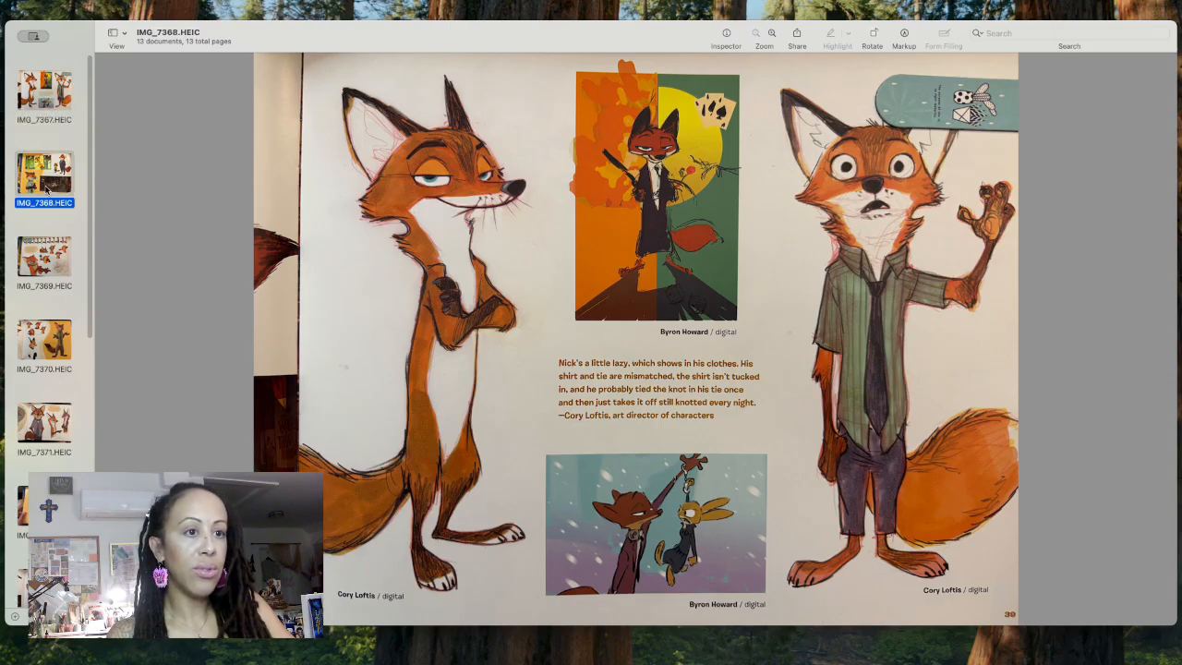
{"action": "left_click", "coordinate": [62, 265]}
{"action": "left_click", "coordinate": [50, 118]}
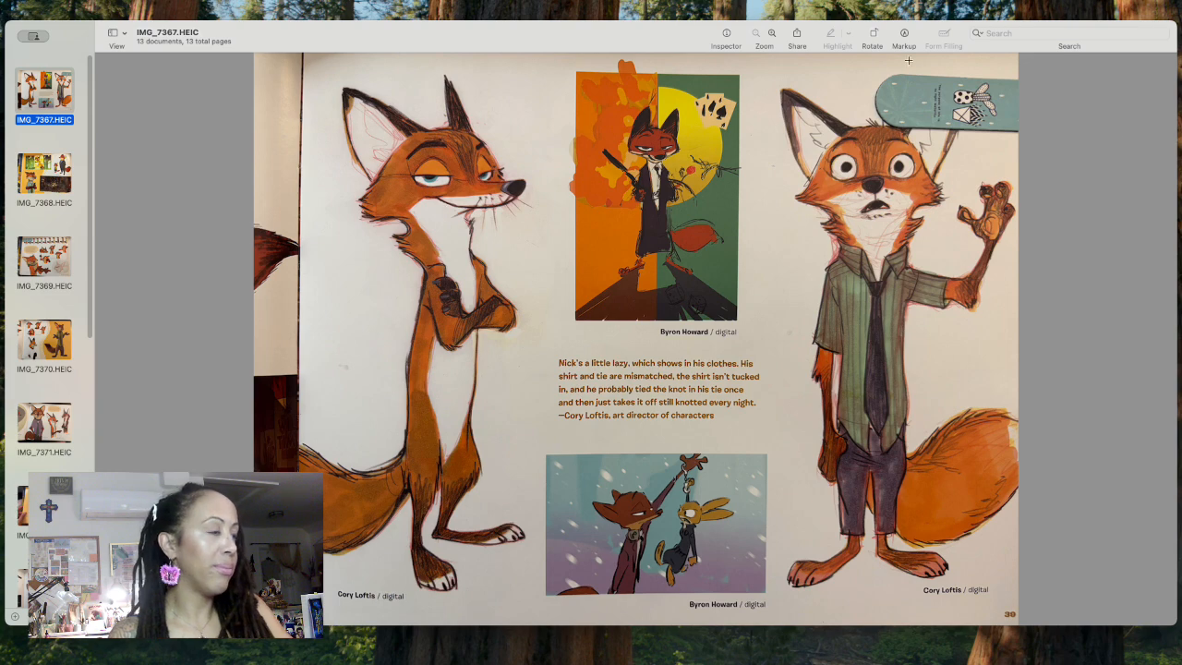
Step: Shrink the reference photo window and move it out of the way of the drawing area
{"action": "left_click_drag", "start_coordinate": [1174, 22], "coordinate": [76, 10]}
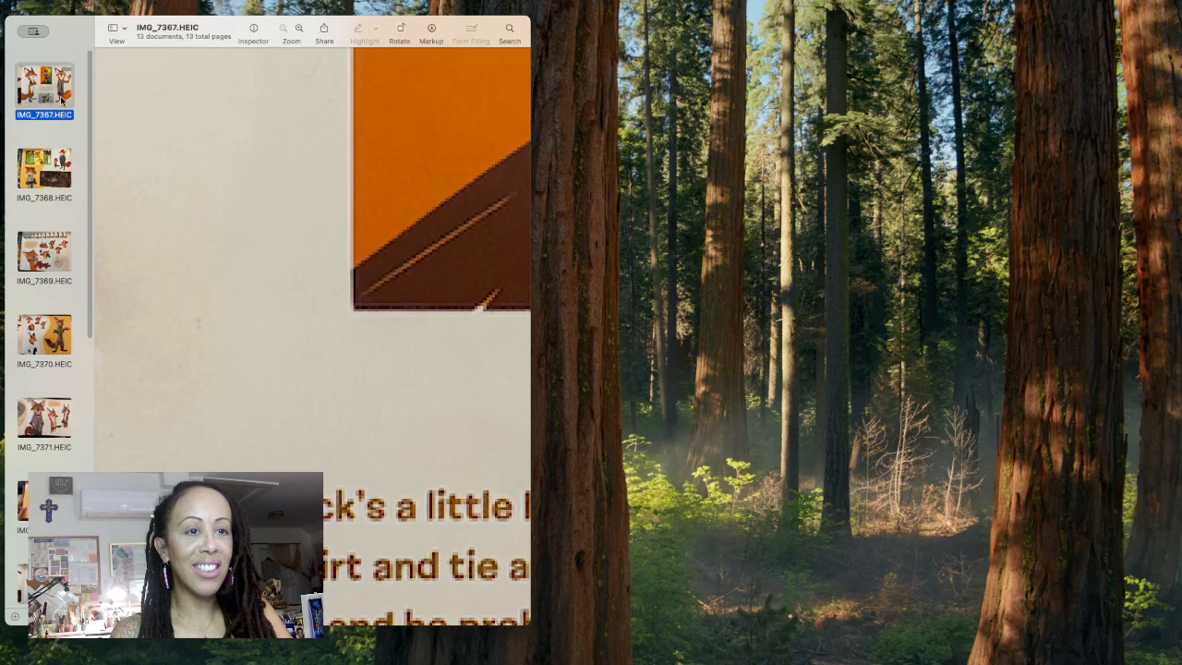
{"action": "left_click_drag", "start_coordinate": [225, 28], "coordinate": [308, 136]}
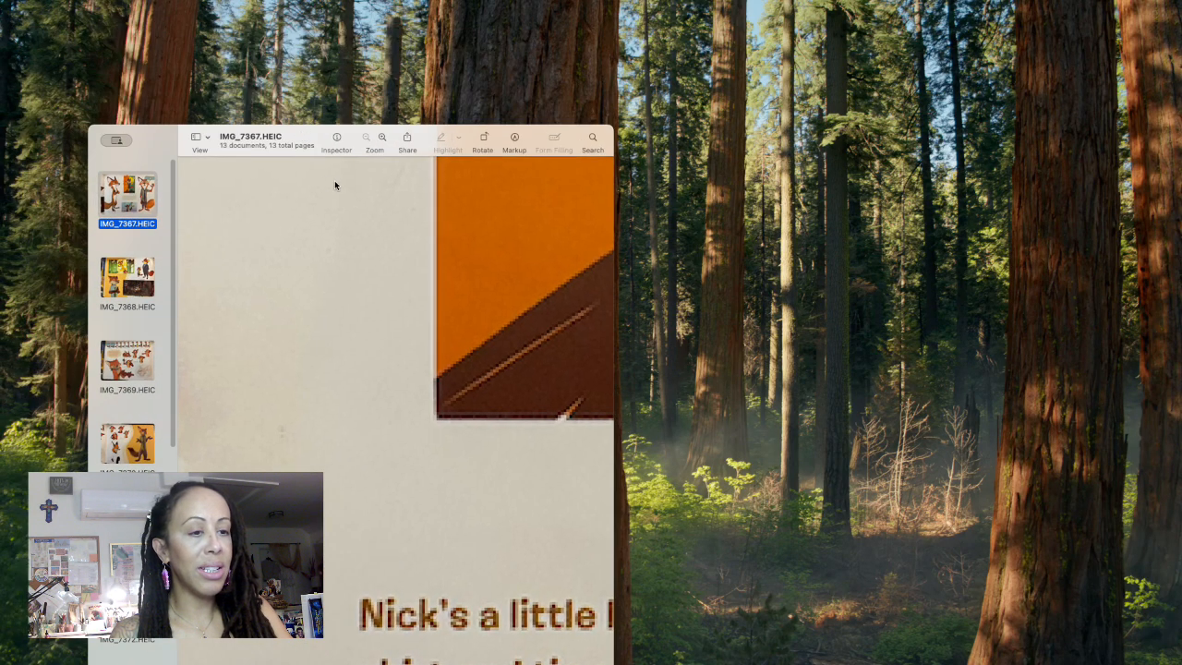
{"action": "left_click_drag", "start_coordinate": [153, 140], "coordinate": [57, 20]}
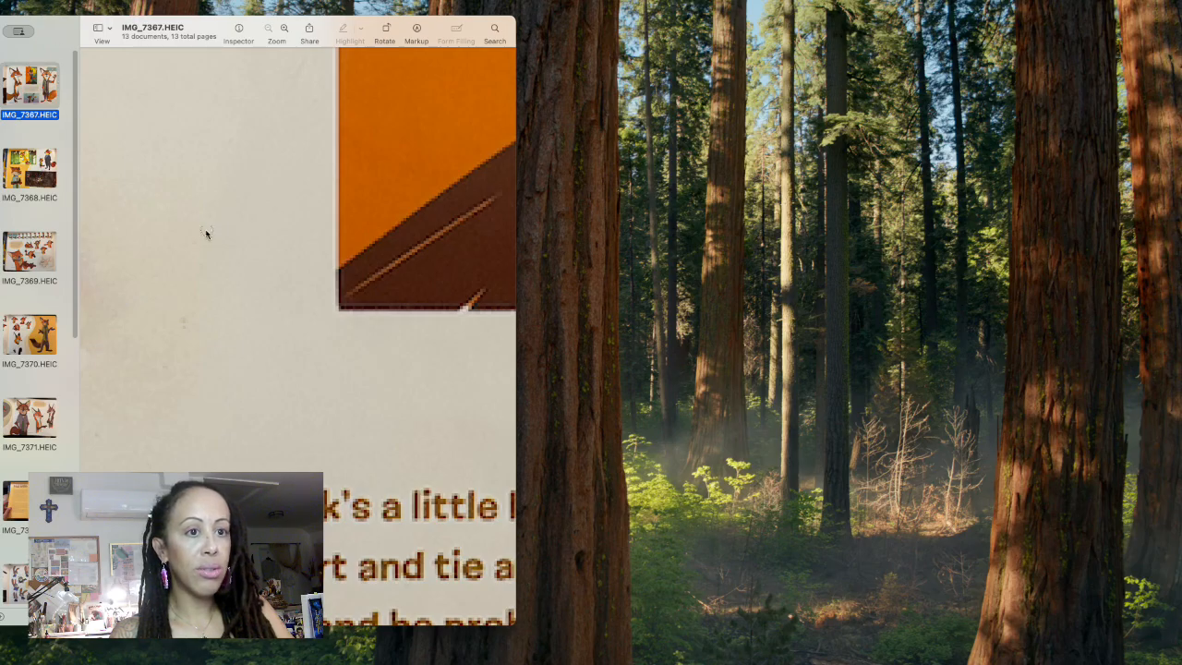
{"action": "left_click_drag", "start_coordinate": [429, 23], "coordinate": [409, 295]}
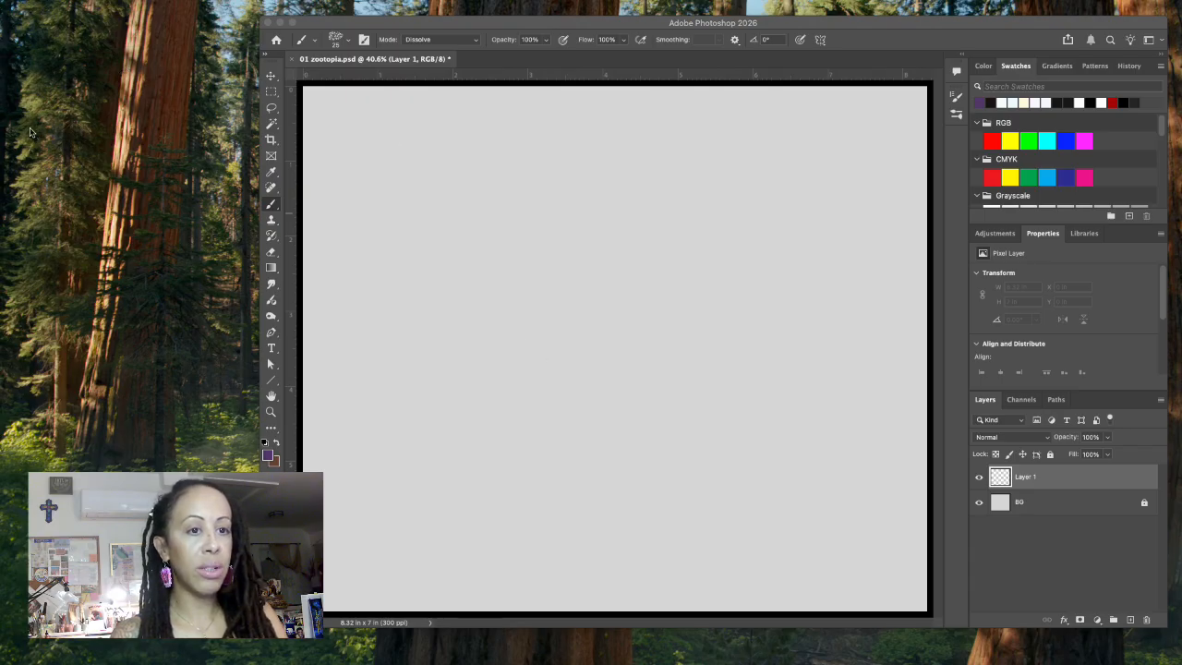
Step: Switch to Photoshop and sketch the fox's boxy head shape in purple on Layer 1 of 01 zootopia.psd
{"action": "left_click", "coordinate": [407, 19]}
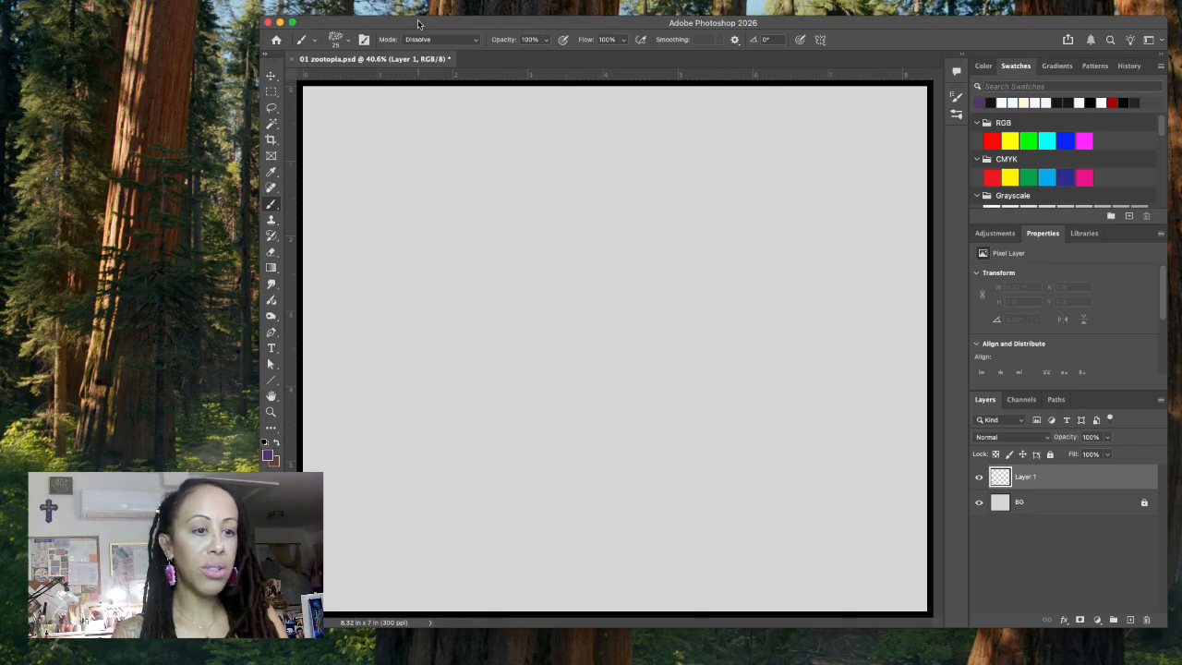
{"action": "left_click", "coordinate": [213, 70]}
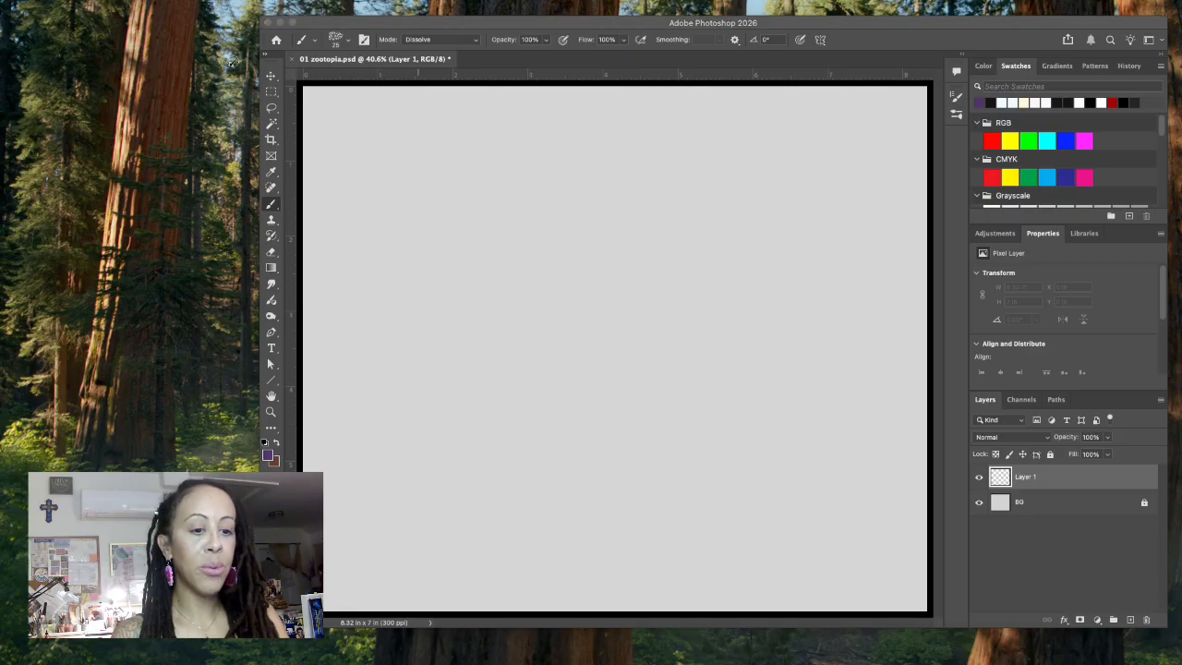
{"action": "left_click", "coordinate": [343, 25]}
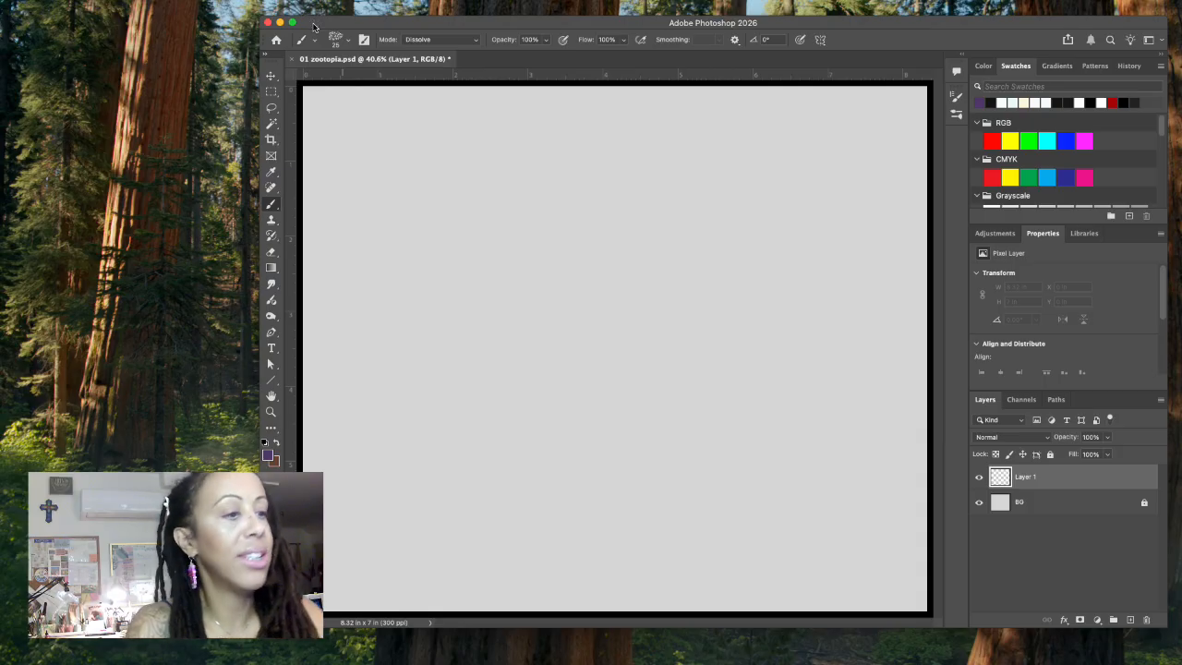
{"action": "mouse_move", "coordinate": [511, 269]}
{"action": "left_mouse_down"}
{"action": "mouse_move", "coordinate": [497, 223]}
{"action": "mouse_move", "coordinate": [566, 217]}
{"action": "mouse_move", "coordinate": [581, 219]}
{"action": "mouse_move", "coordinate": [570, 265]}
{"action": "mouse_move", "coordinate": [520, 269]}
{"action": "mouse_move", "coordinate": [588, 265]}
{"action": "left_mouse_up"}
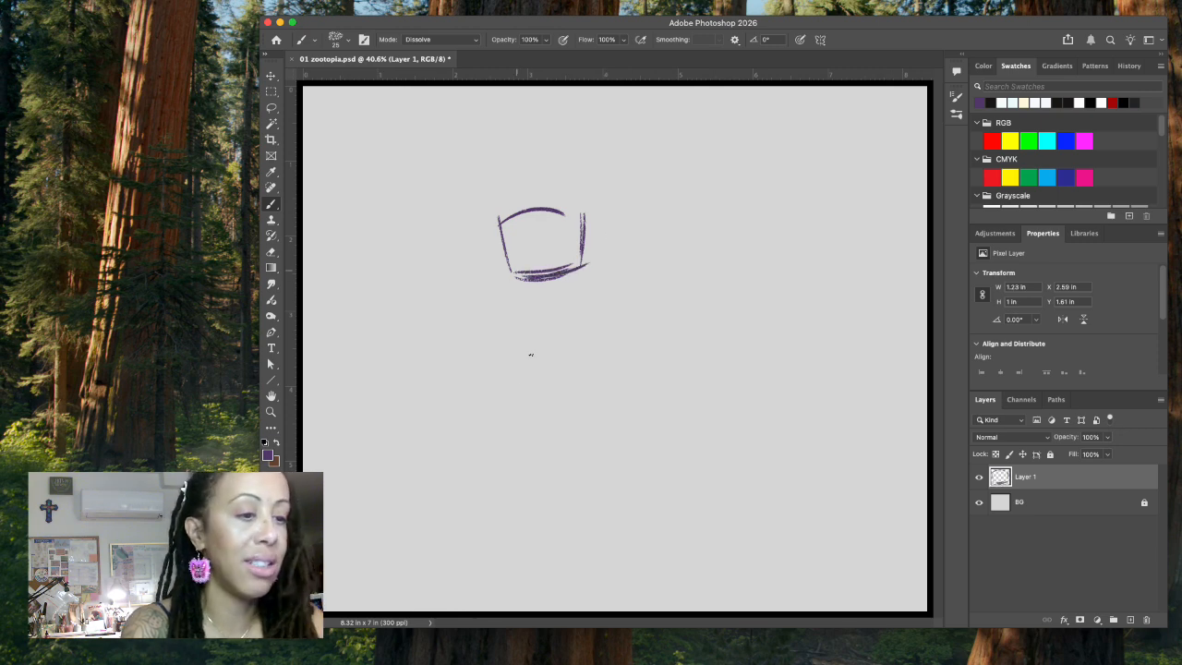
Step: Sketch the fox's long, narrow-waisted torso below the head and its two short legs
{"action": "mouse_move", "coordinate": [517, 301]}
{"action": "left_mouse_down"}
{"action": "mouse_move", "coordinate": [568, 299]}
{"action": "mouse_move", "coordinate": [521, 358]}
{"action": "mouse_move", "coordinate": [530, 364]}
{"action": "mouse_move", "coordinate": [568, 306]}
{"action": "mouse_move", "coordinate": [565, 365]}
{"action": "mouse_move", "coordinate": [520, 395]}
{"action": "mouse_move", "coordinate": [514, 446]}
{"action": "left_mouse_up"}
{"action": "mouse_move", "coordinate": [567, 362]}
{"action": "left_mouse_down"}
{"action": "mouse_move", "coordinate": [571, 457]}
{"action": "mouse_move", "coordinate": [580, 438]}
{"action": "mouse_move", "coordinate": [580, 466]}
{"action": "left_mouse_up"}
{"action": "left_click_drag", "start_coordinate": [508, 420], "coordinate": [532, 506]}
{"action": "mouse_move", "coordinate": [536, 454]}
{"action": "left_mouse_down"}
{"action": "mouse_move", "coordinate": [569, 443]}
{"action": "mouse_move", "coordinate": [540, 500]}
{"action": "mouse_move", "coordinate": [557, 482]}
{"action": "mouse_move", "coordinate": [558, 503]}
{"action": "left_mouse_up"}
{"action": "mouse_move", "coordinate": [578, 445]}
{"action": "left_mouse_down"}
{"action": "mouse_move", "coordinate": [567, 509]}
{"action": "mouse_move", "coordinate": [543, 517]}
{"action": "left_mouse_up"}
Step: Sketch the fox's two long feet pointing outward in opposite directions, undoing and redrawing the first foot stroke
{"action": "mouse_move", "coordinate": [536, 453]}
{"action": "left_mouse_down"}
{"action": "mouse_move", "coordinate": [542, 482]}
{"action": "mouse_move", "coordinate": [498, 523]}
{"action": "left_mouse_up"}
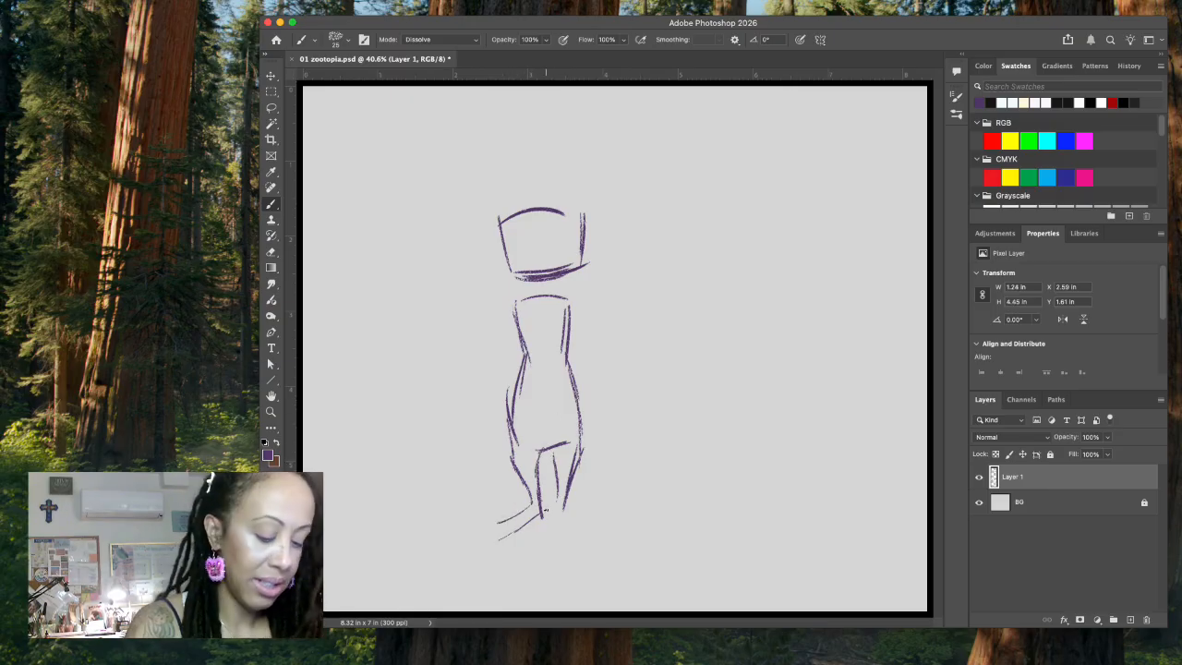
{"action": "key", "text": "ctrl+z"}
{"action": "mouse_move", "coordinate": [534, 506]}
{"action": "left_mouse_down"}
{"action": "mouse_move", "coordinate": [481, 535]}
{"action": "mouse_move", "coordinate": [477, 525]}
{"action": "mouse_move", "coordinate": [467, 547]}
{"action": "mouse_move", "coordinate": [500, 540]}
{"action": "left_mouse_up"}
{"action": "mouse_move", "coordinate": [557, 503]}
{"action": "left_mouse_down"}
{"action": "mouse_move", "coordinate": [559, 519]}
{"action": "mouse_move", "coordinate": [625, 528]}
{"action": "mouse_move", "coordinate": [613, 513]}
{"action": "mouse_move", "coordinate": [637, 524]}
{"action": "mouse_move", "coordinate": [617, 534]}
{"action": "mouse_move", "coordinate": [646, 525]}
{"action": "left_mouse_up"}
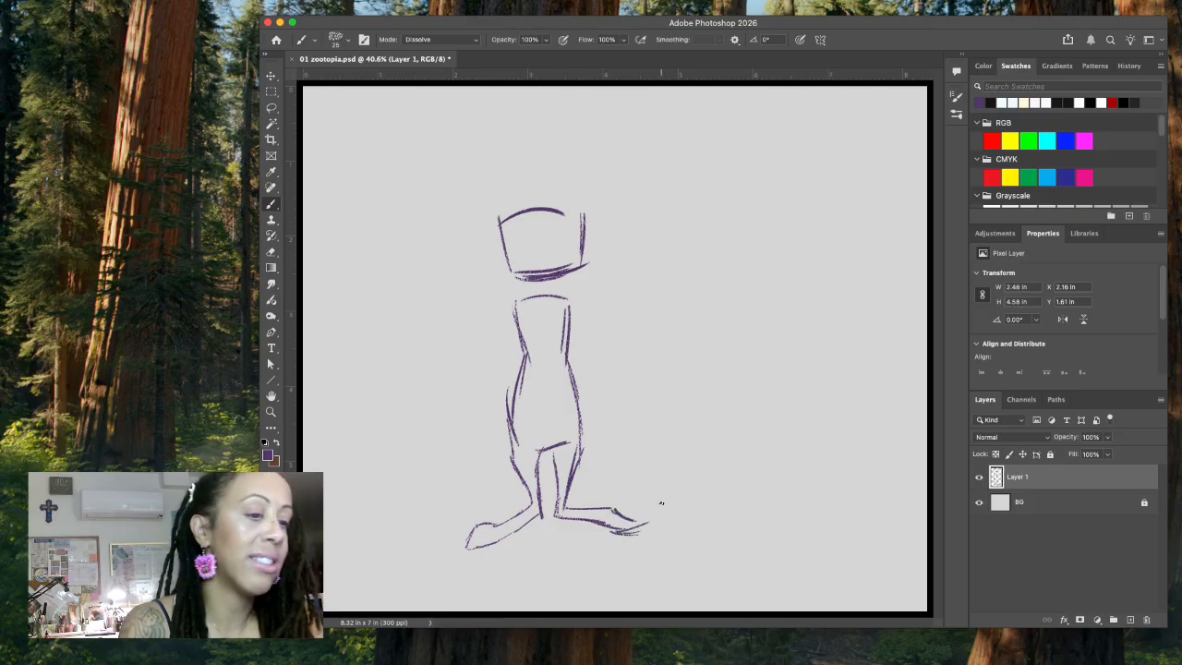
Step: Sketch one arm hanging beside the torso and the other extended outward with its forearm bent up in a wave
{"action": "left_click_drag", "start_coordinate": [507, 311], "coordinate": [495, 435]}
{"action": "mouse_move", "coordinate": [487, 384]}
{"action": "left_mouse_down"}
{"action": "mouse_move", "coordinate": [498, 446]}
{"action": "mouse_move", "coordinate": [502, 429]}
{"action": "mouse_move", "coordinate": [521, 460]}
{"action": "mouse_move", "coordinate": [501, 447]}
{"action": "mouse_move", "coordinate": [519, 476]}
{"action": "left_mouse_up"}
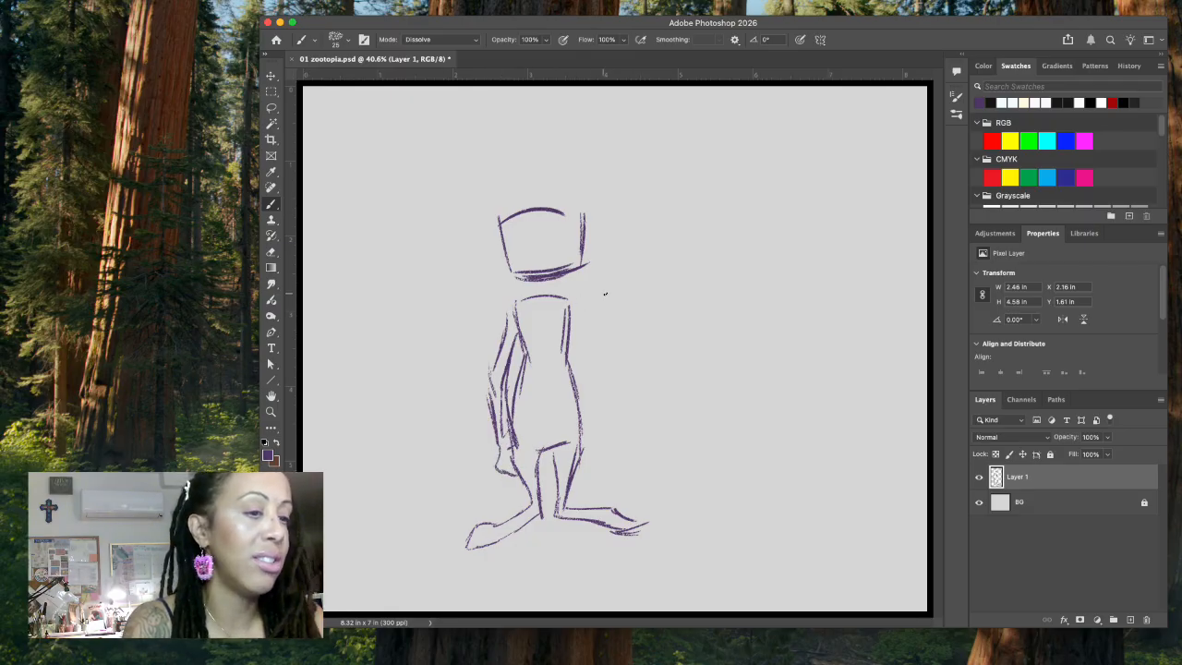
{"action": "left_click_drag", "start_coordinate": [567, 299], "coordinate": [638, 322]}
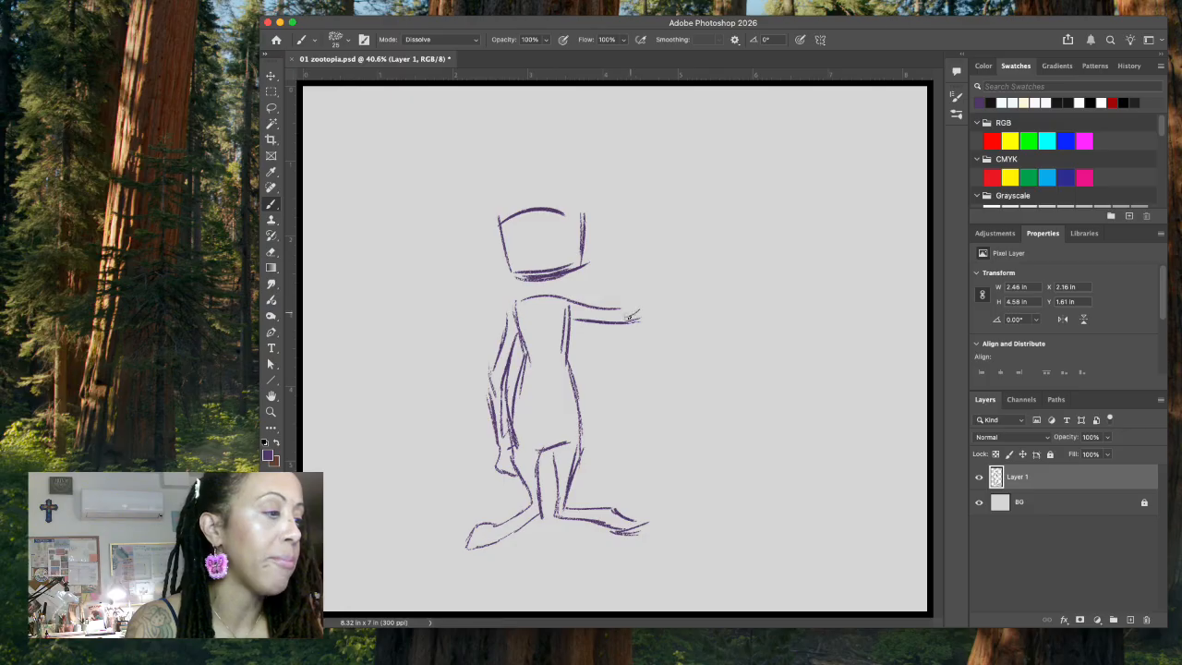
{"action": "mouse_move", "coordinate": [650, 258]}
{"action": "left_mouse_down"}
{"action": "mouse_move", "coordinate": [623, 308]}
{"action": "mouse_move", "coordinate": [651, 268]}
{"action": "mouse_move", "coordinate": [642, 316]}
{"action": "left_mouse_up"}
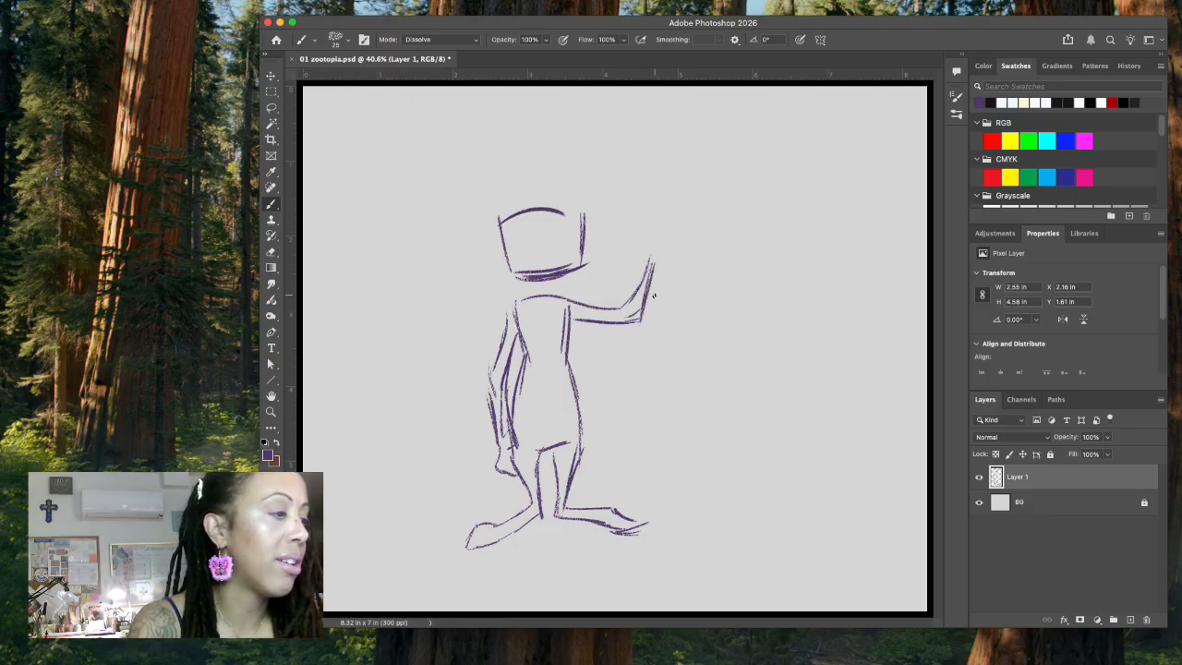
Step: Draw the waving paw at the end of the raised forearm, with a thumb, rounded fingers and a palm
{"action": "left_click_drag", "start_coordinate": [630, 229], "coordinate": [652, 253]}
{"action": "left_click_drag", "start_coordinate": [625, 215], "coordinate": [645, 227]}
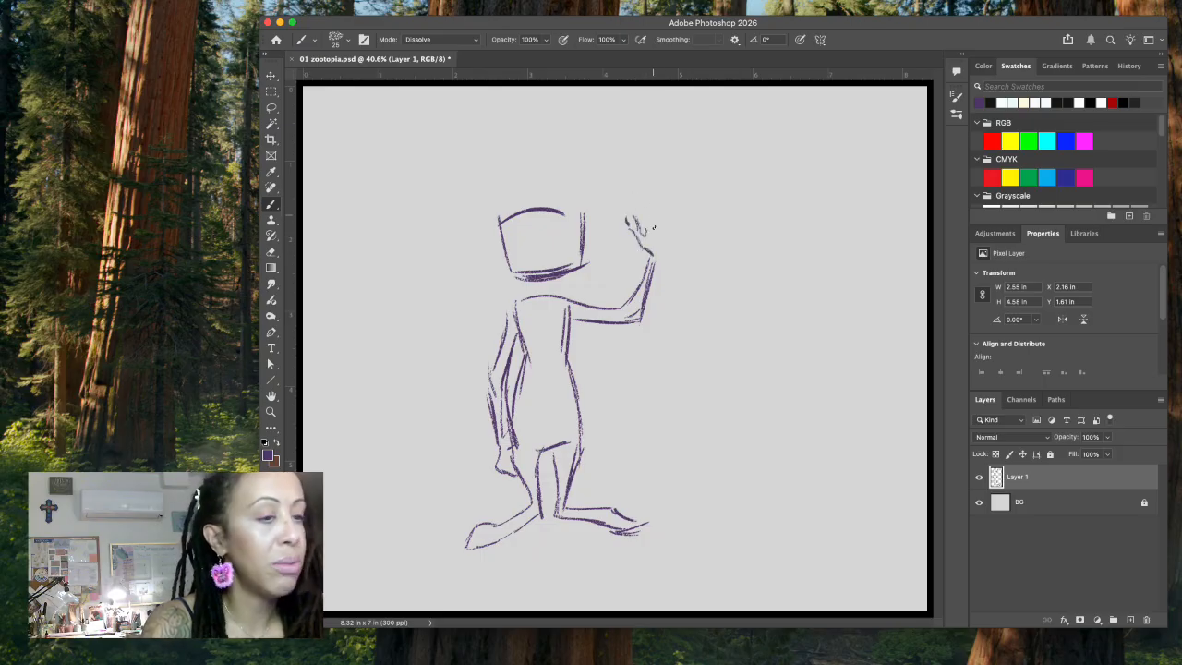
{"action": "left_click_drag", "start_coordinate": [655, 205], "coordinate": [652, 209]}
{"action": "left_click_drag", "start_coordinate": [664, 205], "coordinate": [667, 219]}
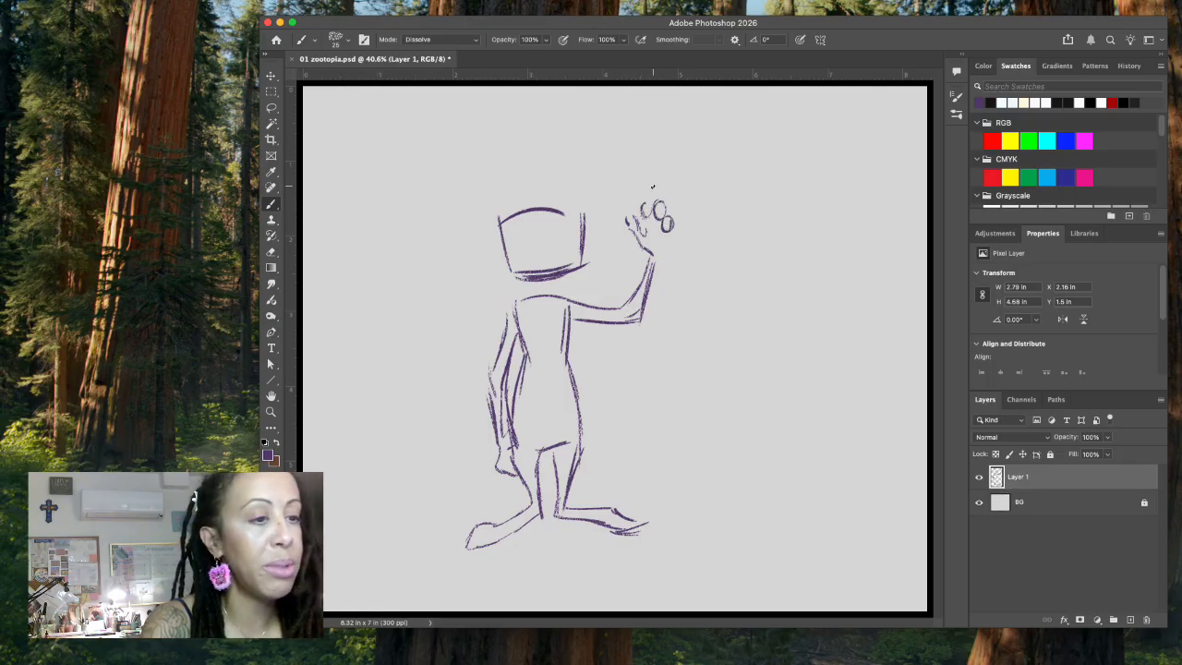
{"action": "mouse_move", "coordinate": [644, 207]}
{"action": "left_mouse_down"}
{"action": "mouse_move", "coordinate": [665, 227]}
{"action": "mouse_move", "coordinate": [635, 235]}
{"action": "mouse_move", "coordinate": [645, 230]}
{"action": "left_mouse_up"}
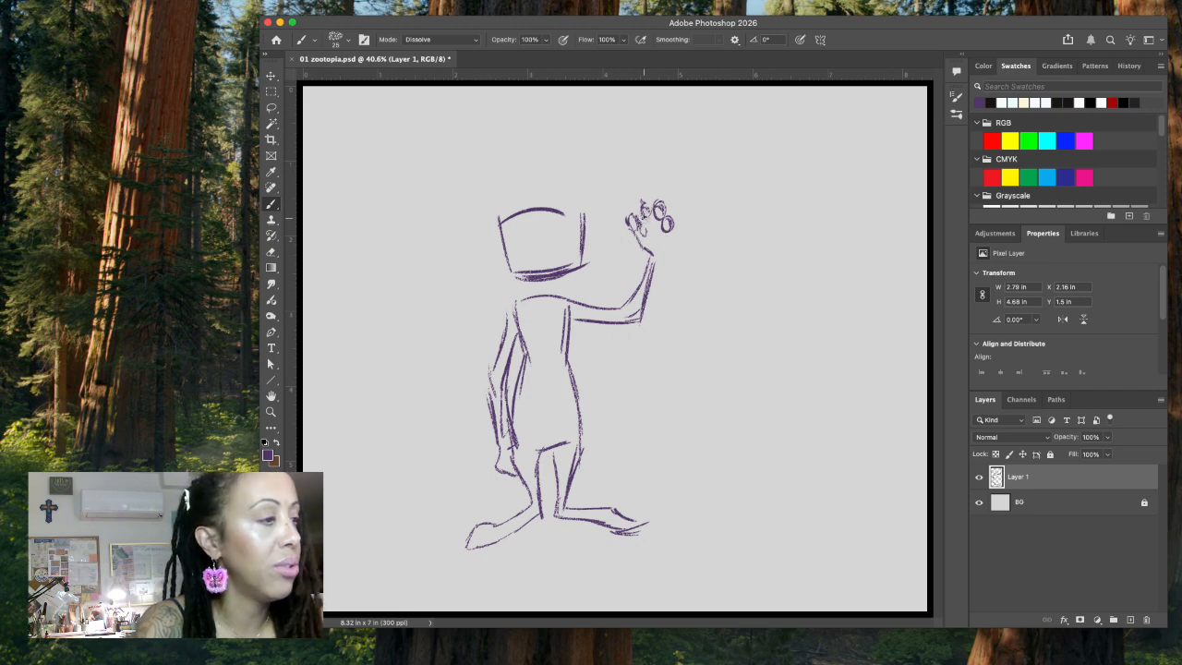
{"action": "mouse_move", "coordinate": [670, 230]}
{"action": "left_mouse_down"}
{"action": "mouse_move", "coordinate": [653, 276]}
{"action": "mouse_move", "coordinate": [659, 200]}
{"action": "mouse_move", "coordinate": [672, 227]}
{"action": "left_mouse_up"}
Step: Add two tall pointed ears, pointed cheek fur on both sides of the head, and a dark nose with muzzle lines
{"action": "mouse_move", "coordinate": [505, 195]}
{"action": "left_mouse_down"}
{"action": "mouse_move", "coordinate": [480, 165]}
{"action": "mouse_move", "coordinate": [508, 195]}
{"action": "mouse_move", "coordinate": [470, 194]}
{"action": "mouse_move", "coordinate": [475, 231]}
{"action": "mouse_move", "coordinate": [504, 250]}
{"action": "left_mouse_up"}
{"action": "mouse_move", "coordinate": [557, 191]}
{"action": "left_mouse_down"}
{"action": "mouse_move", "coordinate": [593, 156]}
{"action": "mouse_move", "coordinate": [598, 191]}
{"action": "left_mouse_up"}
{"action": "mouse_move", "coordinate": [593, 143]}
{"action": "left_mouse_down"}
{"action": "mouse_move", "coordinate": [598, 214]}
{"action": "mouse_move", "coordinate": [586, 235]}
{"action": "left_mouse_up"}
{"action": "mouse_move", "coordinate": [471, 156]}
{"action": "left_mouse_down"}
{"action": "mouse_move", "coordinate": [496, 240]}
{"action": "mouse_move", "coordinate": [492, 268]}
{"action": "mouse_move", "coordinate": [493, 252]}
{"action": "mouse_move", "coordinate": [471, 271]}
{"action": "mouse_move", "coordinate": [615, 256]}
{"action": "mouse_move", "coordinate": [580, 233]}
{"action": "mouse_move", "coordinate": [610, 255]}
{"action": "left_mouse_up"}
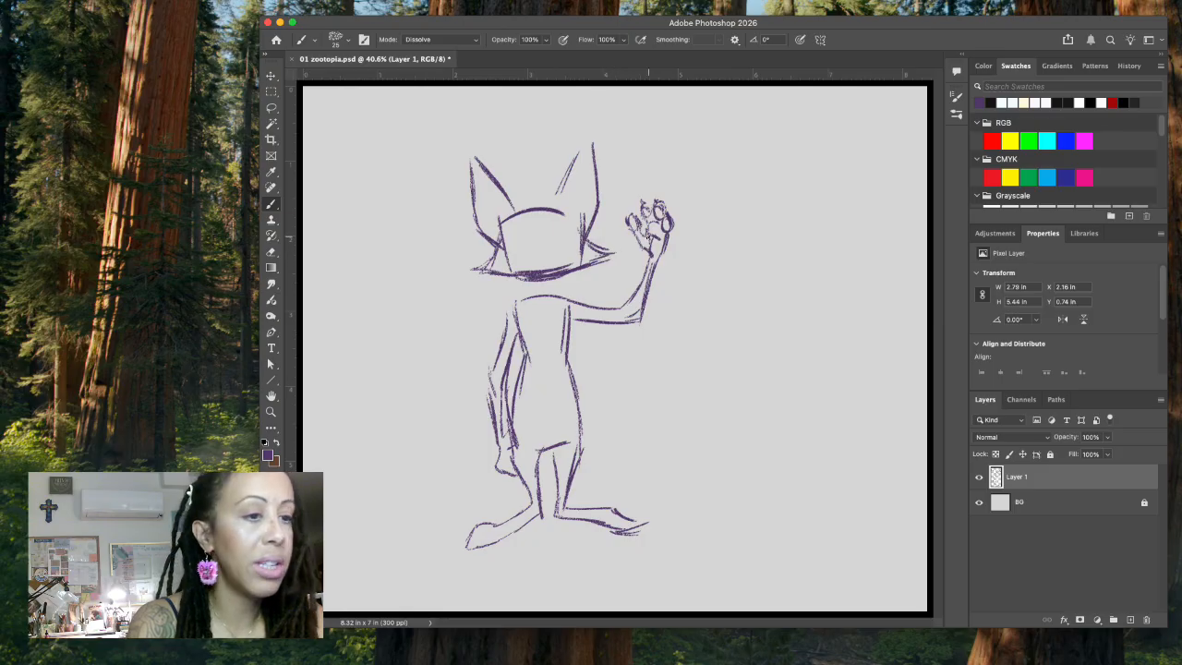
{"action": "mouse_move", "coordinate": [518, 253]}
{"action": "left_mouse_down"}
{"action": "mouse_move", "coordinate": [568, 250]}
{"action": "mouse_move", "coordinate": [557, 257]}
{"action": "mouse_move", "coordinate": [545, 249]}
{"action": "mouse_move", "coordinate": [585, 213]}
{"action": "mouse_move", "coordinate": [541, 259]}
{"action": "left_mouse_up"}
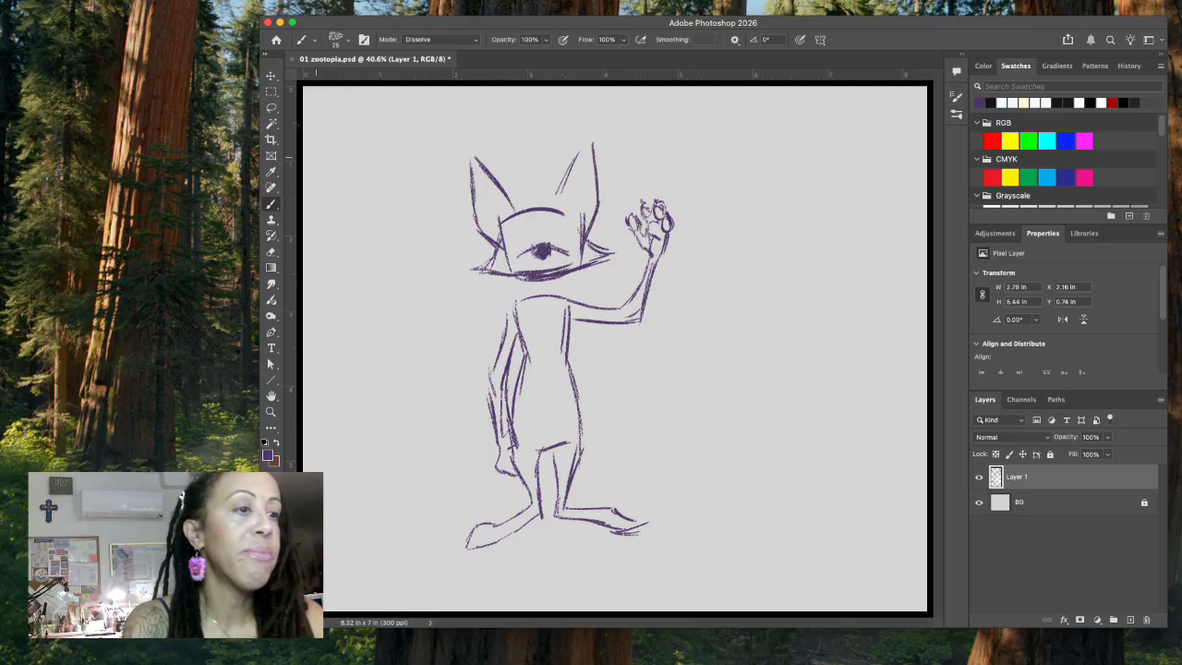
Step: Erase the doubled chin line and the stray muzzle line beside the nose using Lasso selections
{"action": "key", "text": "l"}
{"action": "mouse_move", "coordinate": [565, 265]}
{"action": "left_mouse_down"}
{"action": "mouse_move", "coordinate": [523, 267]}
{"action": "mouse_move", "coordinate": [557, 275]}
{"action": "mouse_move", "coordinate": [580, 262]}
{"action": "left_mouse_up"}
{"action": "key", "text": "Delete"}
{"action": "key", "text": "super+d"}
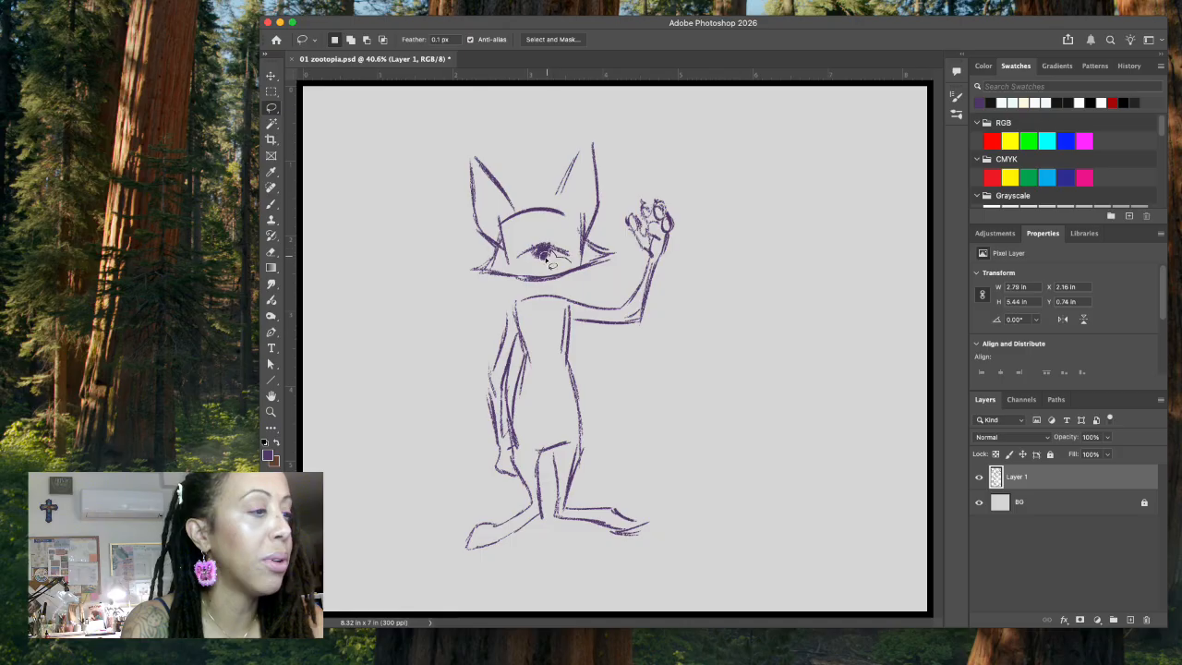
{"action": "mouse_move", "coordinate": [540, 255]}
{"action": "left_mouse_down"}
{"action": "mouse_move", "coordinate": [513, 277]}
{"action": "mouse_move", "coordinate": [565, 277]}
{"action": "mouse_move", "coordinate": [580, 263]}
{"action": "left_mouse_up"}
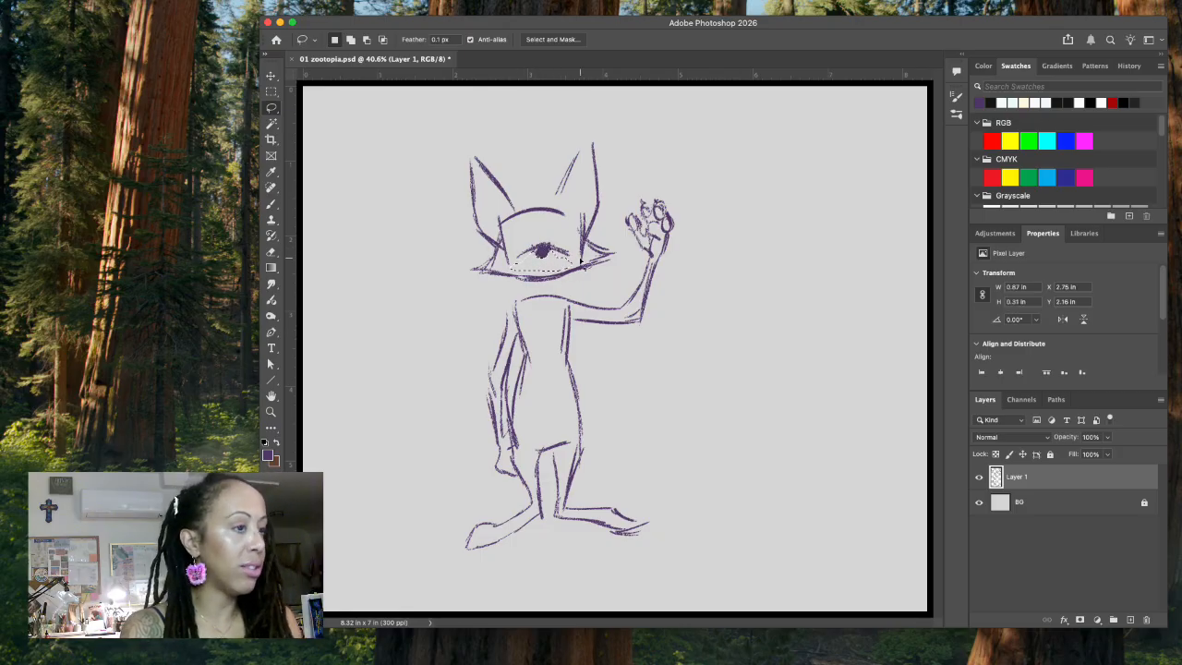
{"action": "key", "text": "super+d"}
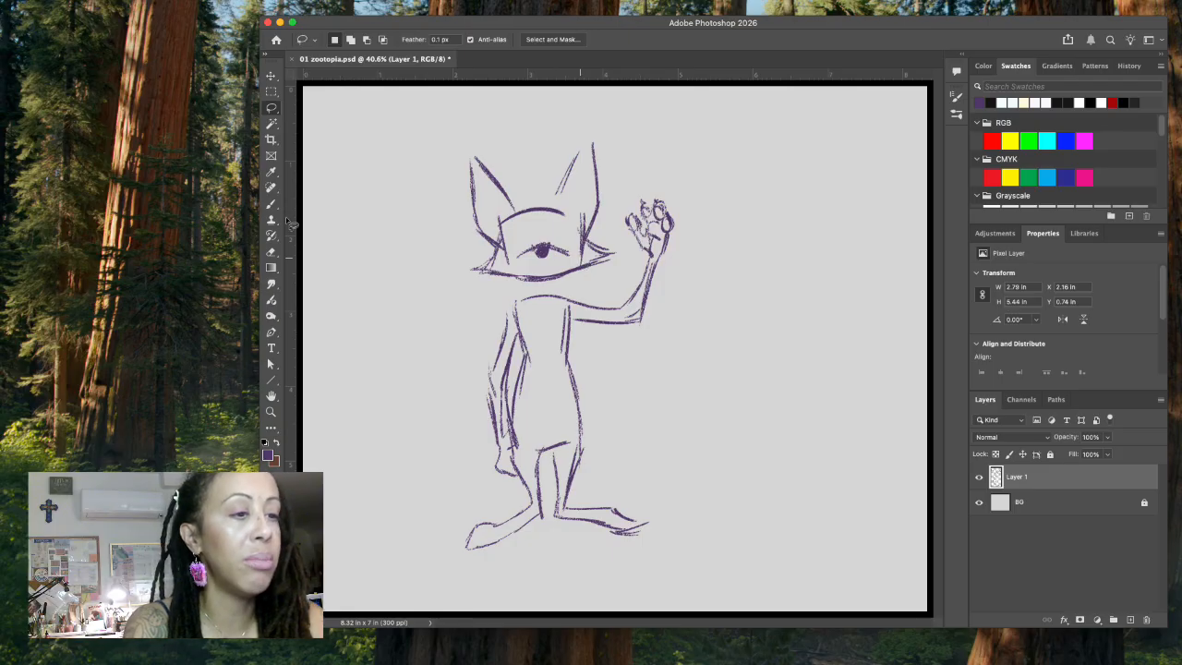
Step: Draw a small curved mouth below the nose and erase the jaw line on either side of the chin
{"action": "left_click", "coordinate": [273, 204]}
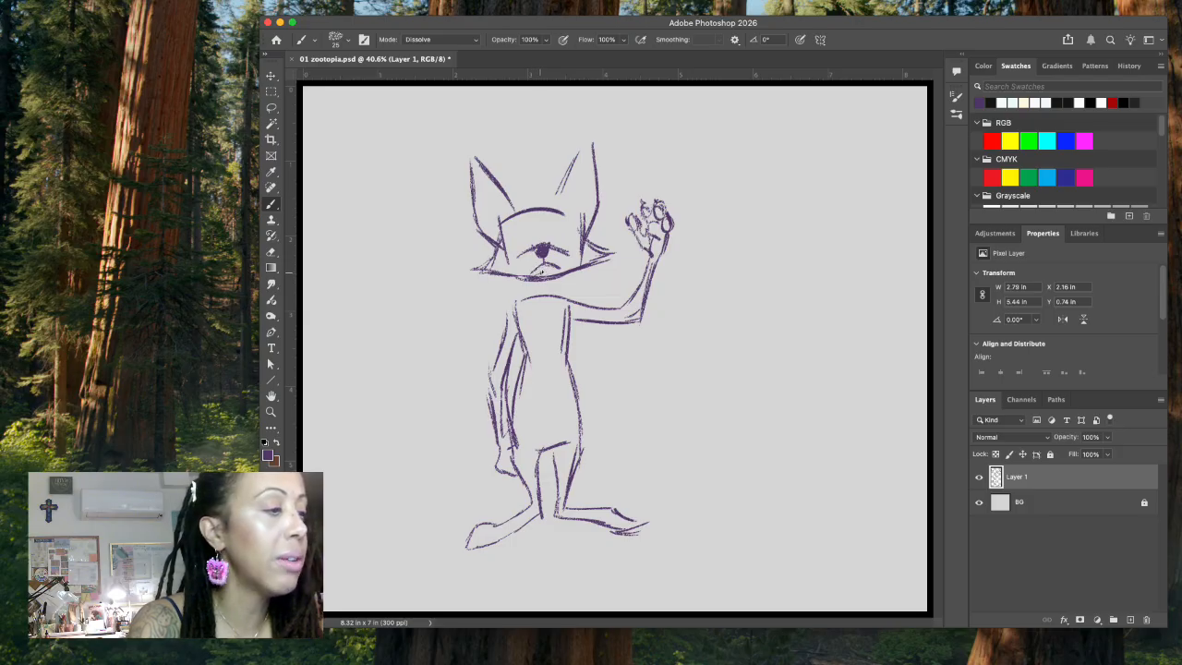
{"action": "left_click", "coordinate": [270, 107]}
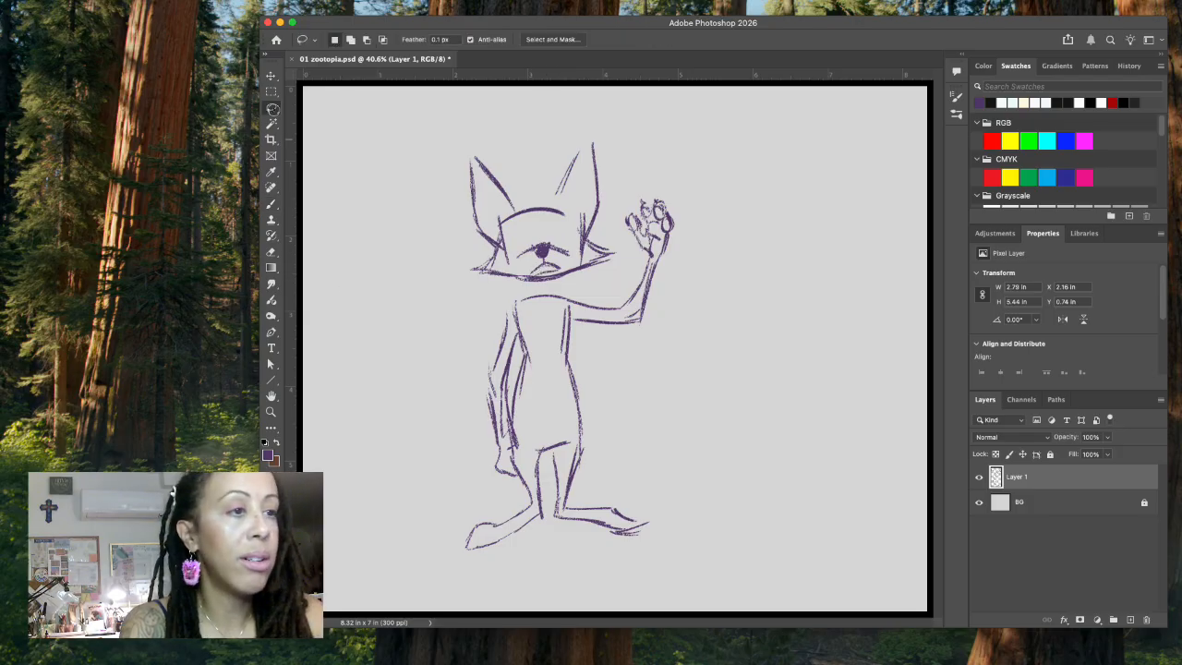
{"action": "mouse_move", "coordinate": [533, 279]}
{"action": "left_mouse_down"}
{"action": "mouse_move", "coordinate": [506, 273]}
{"action": "mouse_move", "coordinate": [525, 290]}
{"action": "mouse_move", "coordinate": [575, 282]}
{"action": "left_mouse_up"}
{"action": "key", "text": "Delete"}
{"action": "key", "text": "ctrl+d"}
Step: Redraw the lower jaw line with the brush and sketch jagged neck fur joining the head to the torso
{"action": "left_click", "coordinate": [277, 206]}
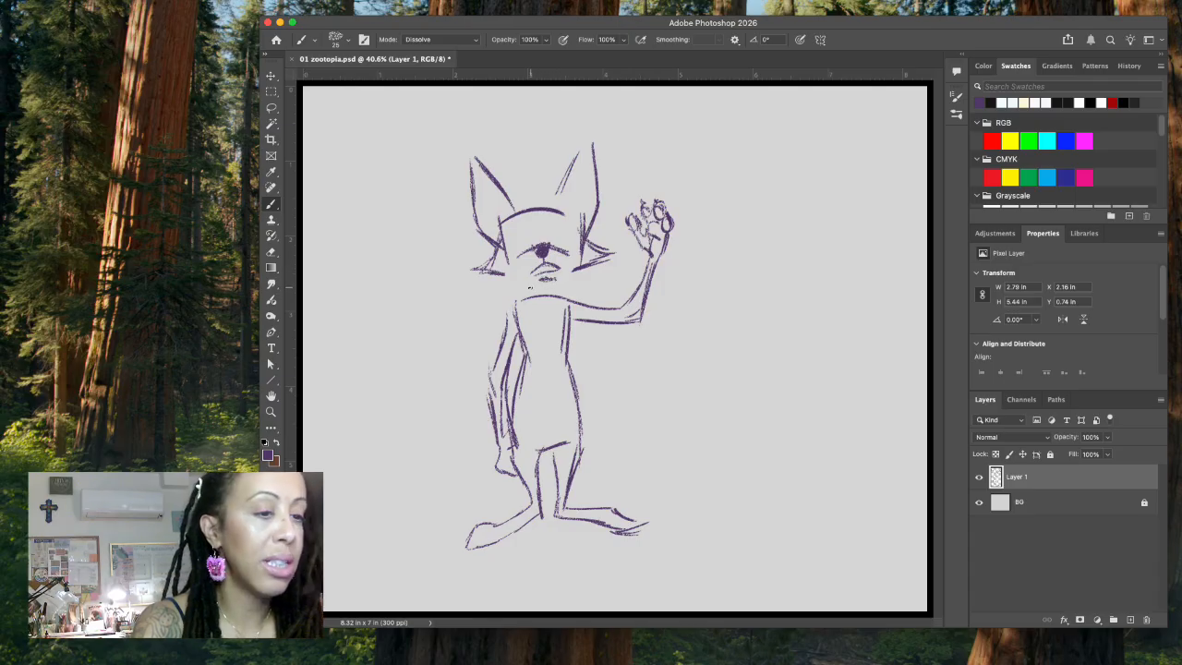
{"action": "mouse_move", "coordinate": [525, 276]}
{"action": "left_mouse_down"}
{"action": "mouse_move", "coordinate": [510, 276]}
{"action": "mouse_move", "coordinate": [543, 283]}
{"action": "mouse_move", "coordinate": [579, 268]}
{"action": "left_mouse_up"}
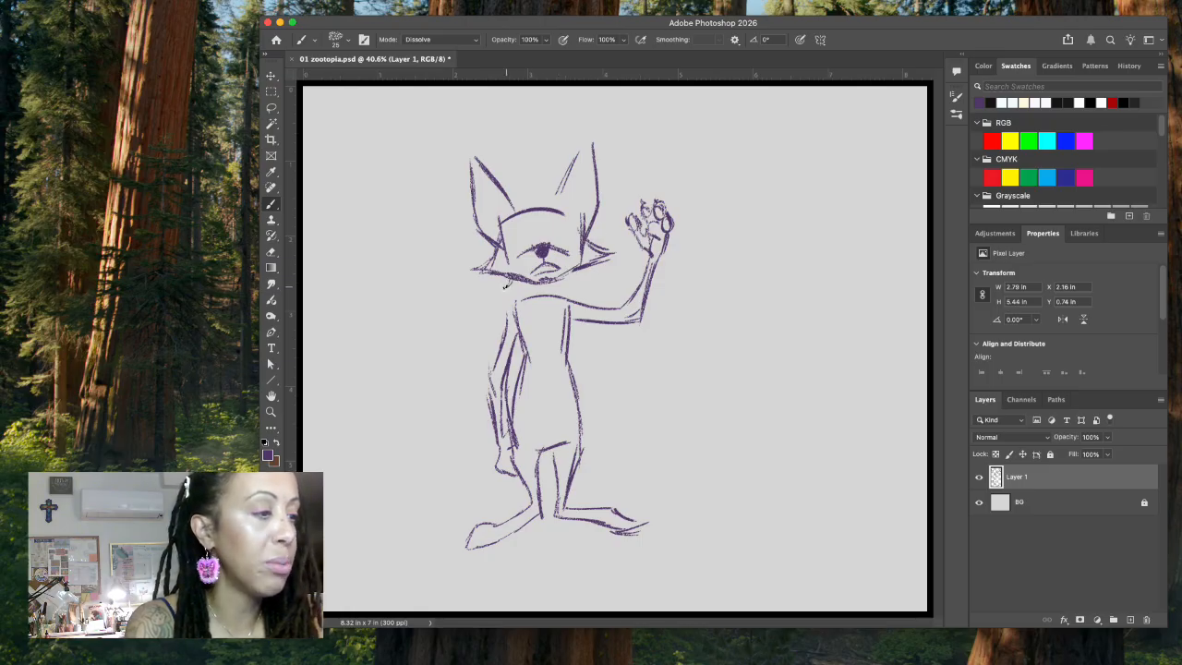
{"action": "mouse_move", "coordinate": [508, 283]}
{"action": "left_mouse_down"}
{"action": "mouse_move", "coordinate": [544, 300]}
{"action": "mouse_move", "coordinate": [574, 280]}
{"action": "mouse_move", "coordinate": [552, 317]}
{"action": "left_mouse_up"}
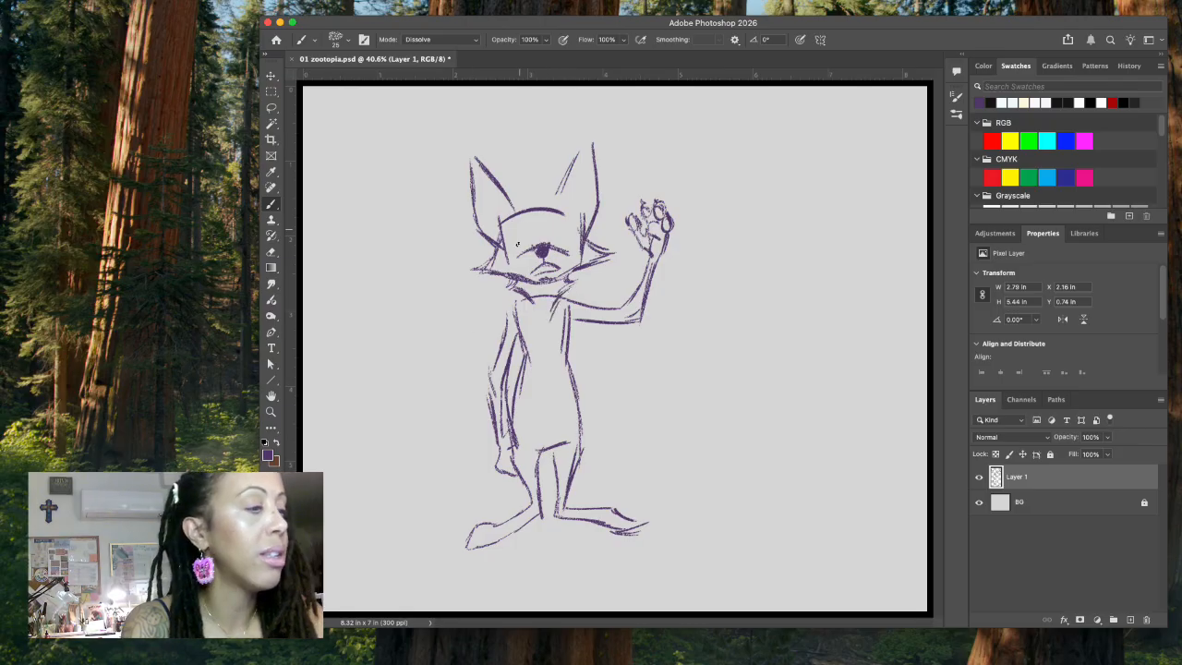
Step: Erase the construction lines inside the head, the muzzle lines beside the nose, and part of the chin line using Lasso selections
{"action": "left_click", "coordinate": [273, 109]}
{"action": "mouse_move", "coordinate": [548, 223]}
{"action": "left_mouse_down"}
{"action": "mouse_move", "coordinate": [504, 247]}
{"action": "mouse_move", "coordinate": [524, 264]}
{"action": "mouse_move", "coordinate": [543, 240]}
{"action": "mouse_move", "coordinate": [565, 247]}
{"action": "mouse_move", "coordinate": [572, 277]}
{"action": "mouse_move", "coordinate": [596, 261]}
{"action": "mouse_move", "coordinate": [547, 222]}
{"action": "left_mouse_up"}
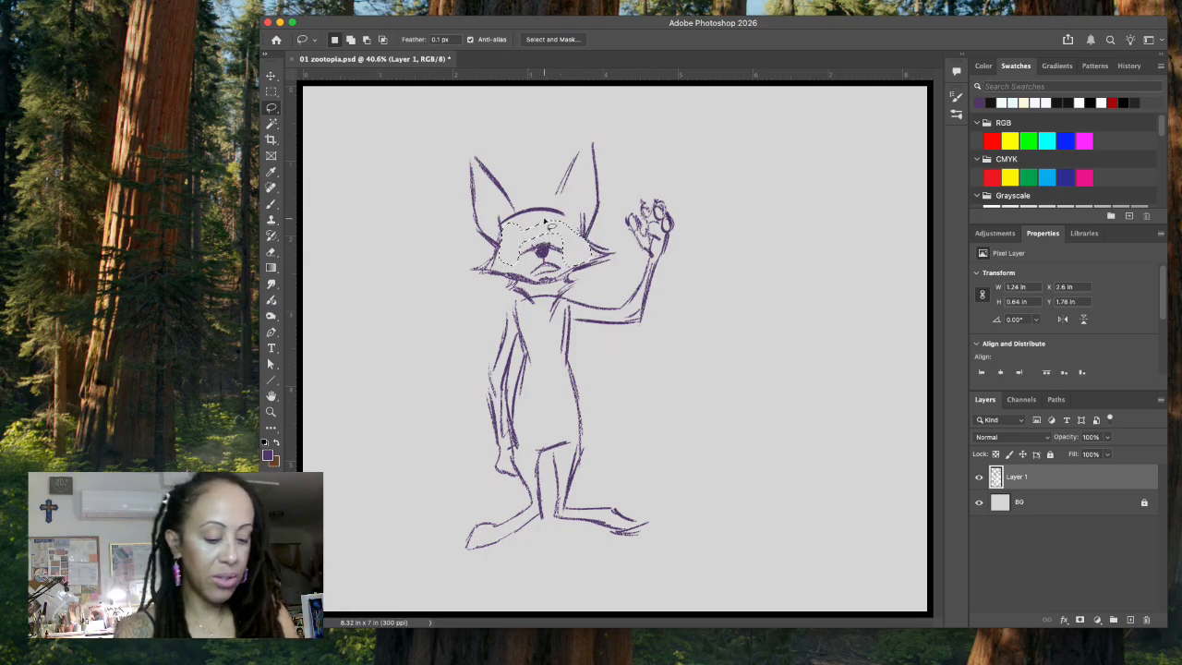
{"action": "key", "text": "super+d"}
{"action": "mouse_move", "coordinate": [531, 256]}
{"action": "left_mouse_down"}
{"action": "mouse_move", "coordinate": [538, 229]}
{"action": "mouse_move", "coordinate": [568, 251]}
{"action": "mouse_move", "coordinate": [561, 263]}
{"action": "mouse_move", "coordinate": [538, 242]}
{"action": "left_mouse_up"}
{"action": "key", "text": "super+d"}
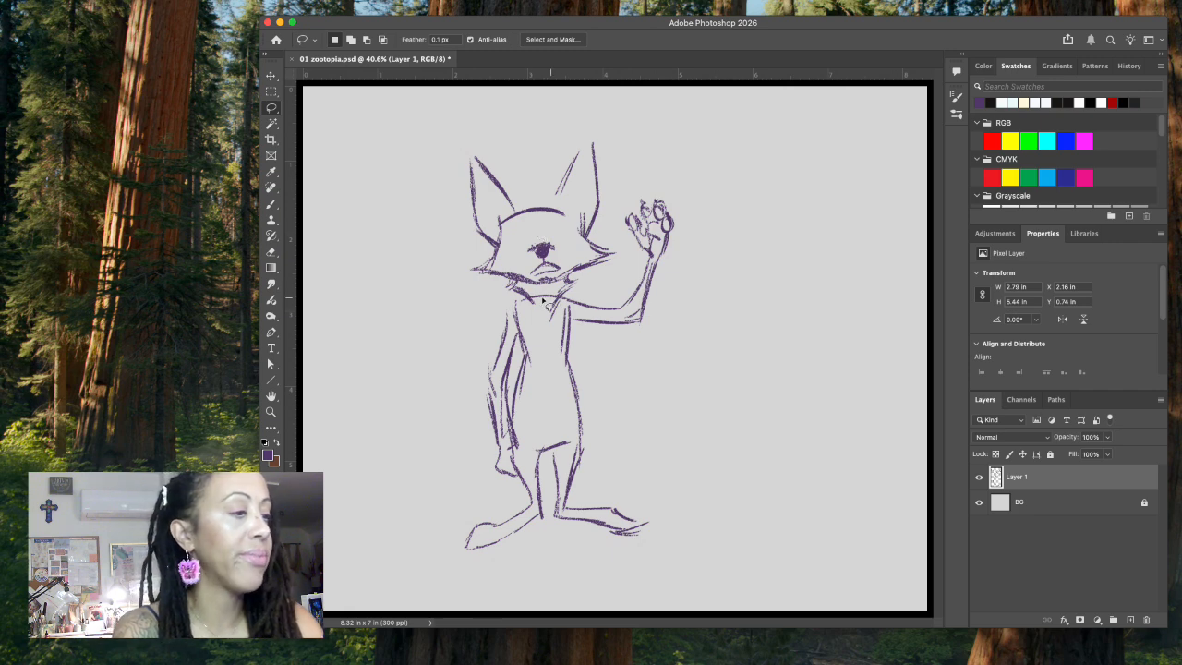
{"action": "mouse_move", "coordinate": [505, 276]}
{"action": "left_mouse_down"}
{"action": "mouse_move", "coordinate": [559, 287]}
{"action": "mouse_move", "coordinate": [570, 269]}
{"action": "mouse_move", "coordinate": [537, 285]}
{"action": "left_mouse_up"}
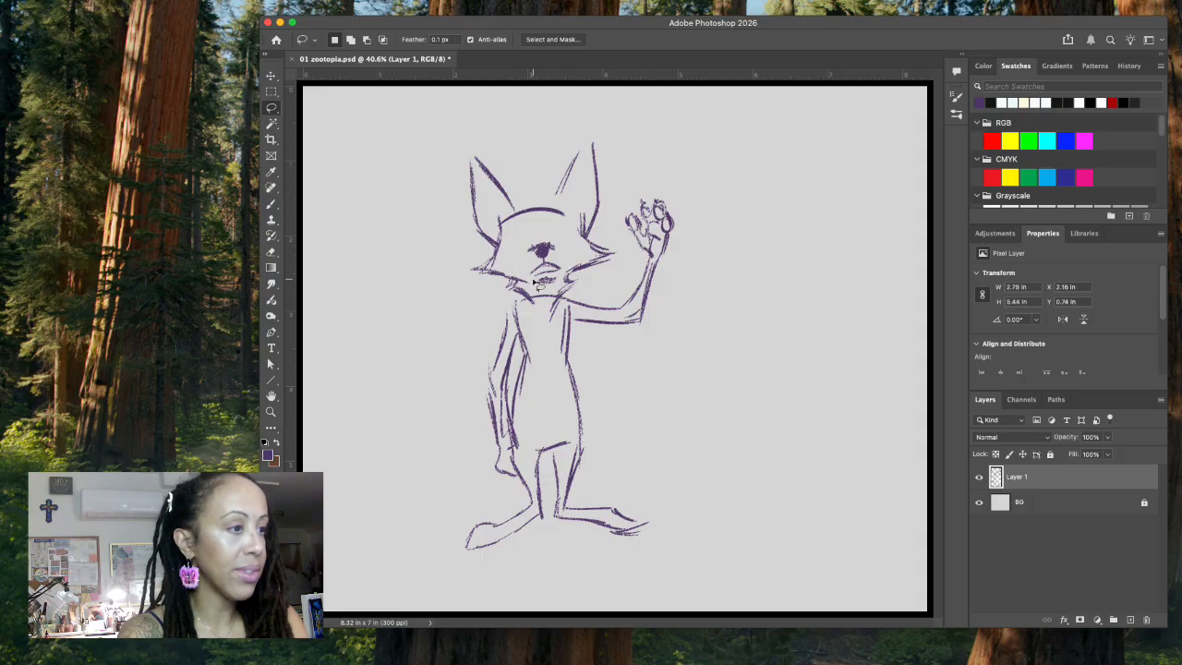
Step: Brush in two wide worried eyes with pupils above the nose and reinforce the fur lines on both cheeks
{"action": "left_click", "coordinate": [271, 204]}
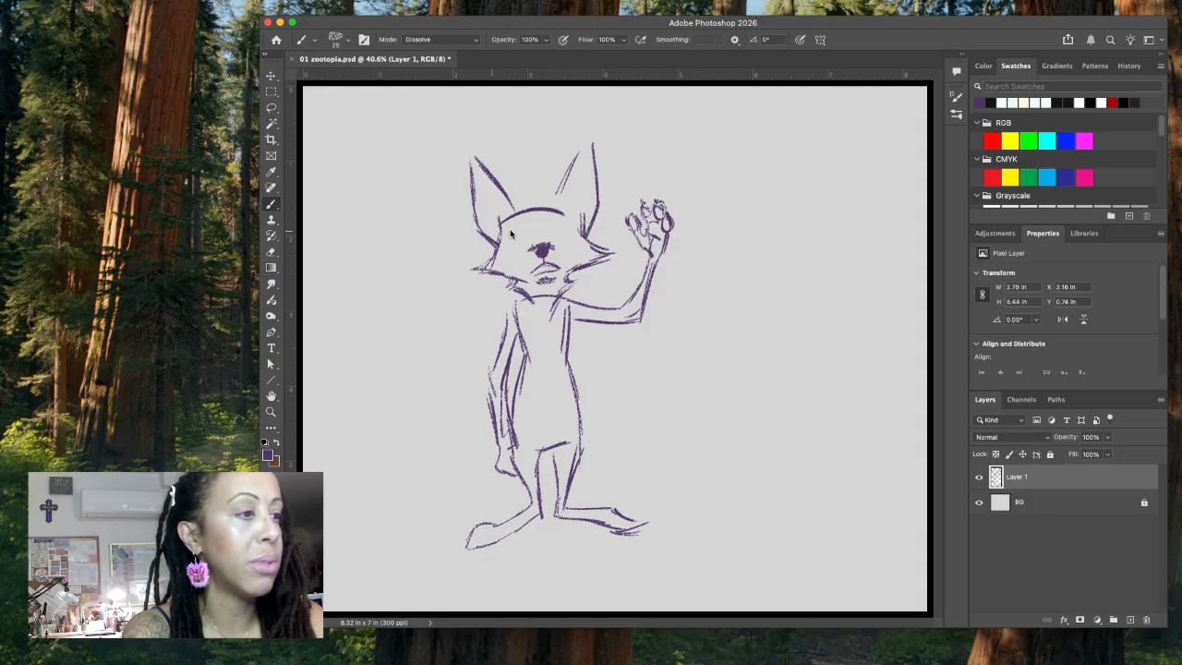
{"action": "mouse_move", "coordinate": [511, 241]}
{"action": "left_mouse_down"}
{"action": "mouse_move", "coordinate": [515, 252]}
{"action": "mouse_move", "coordinate": [525, 227]}
{"action": "mouse_move", "coordinate": [532, 250]}
{"action": "mouse_move", "coordinate": [565, 227]}
{"action": "mouse_move", "coordinate": [560, 243]}
{"action": "mouse_move", "coordinate": [508, 244]}
{"action": "mouse_move", "coordinate": [506, 228]}
{"action": "mouse_move", "coordinate": [529, 218]}
{"action": "mouse_move", "coordinate": [530, 247]}
{"action": "mouse_move", "coordinate": [547, 216]}
{"action": "mouse_move", "coordinate": [571, 222]}
{"action": "mouse_move", "coordinate": [567, 246]}
{"action": "left_mouse_up"}
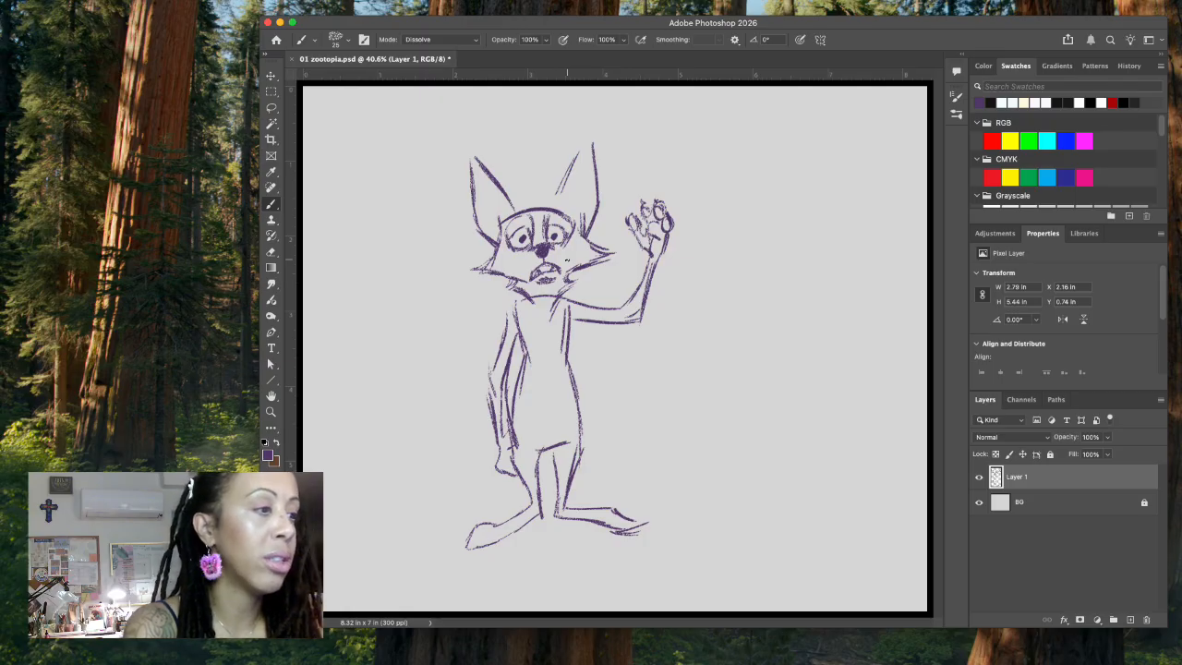
{"action": "left_click_drag", "start_coordinate": [496, 227], "coordinate": [471, 268]}
{"action": "left_click_drag", "start_coordinate": [580, 217], "coordinate": [597, 268]}
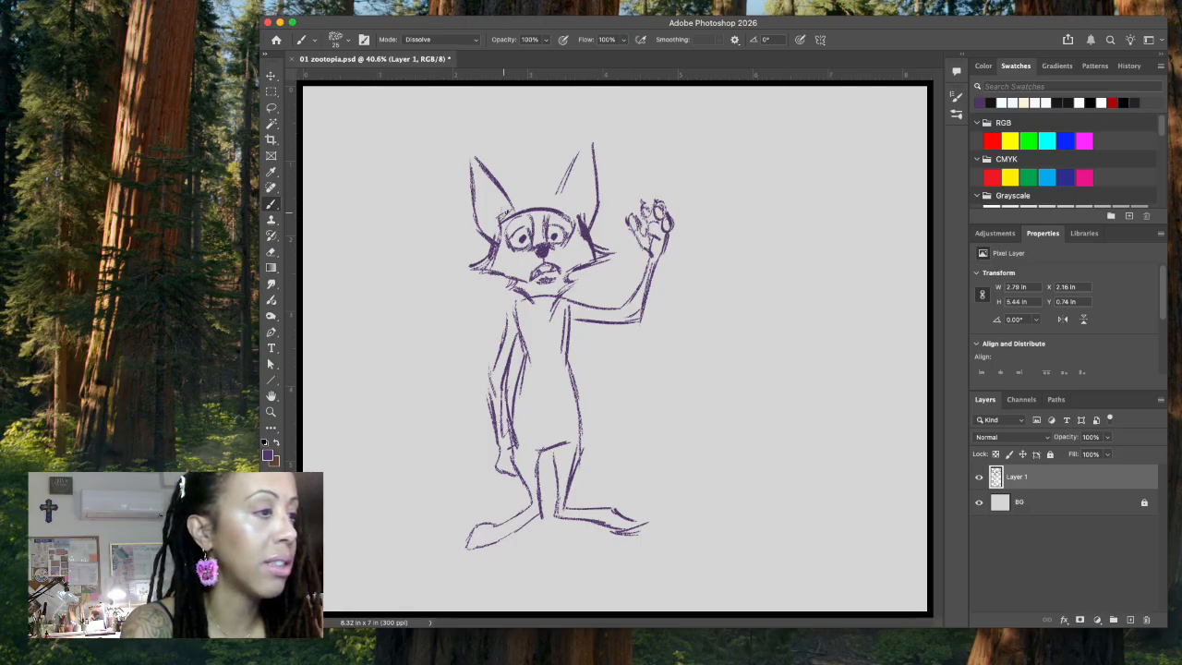
Step: Redraw the crown of the head higher between the ears, replacing the old forehead and the cheek line nearest the raised hand
{"action": "mouse_move", "coordinate": [525, 204]}
{"action": "left_mouse_down"}
{"action": "mouse_move", "coordinate": [553, 199]}
{"action": "mouse_move", "coordinate": [527, 201]}
{"action": "mouse_move", "coordinate": [567, 196]}
{"action": "mouse_move", "coordinate": [532, 223]}
{"action": "mouse_move", "coordinate": [569, 205]}
{"action": "mouse_move", "coordinate": [501, 224]}
{"action": "mouse_move", "coordinate": [569, 216]}
{"action": "mouse_move", "coordinate": [594, 262]}
{"action": "mouse_move", "coordinate": [583, 201]}
{"action": "left_mouse_up"}
{"action": "left_click", "coordinate": [271, 107]}
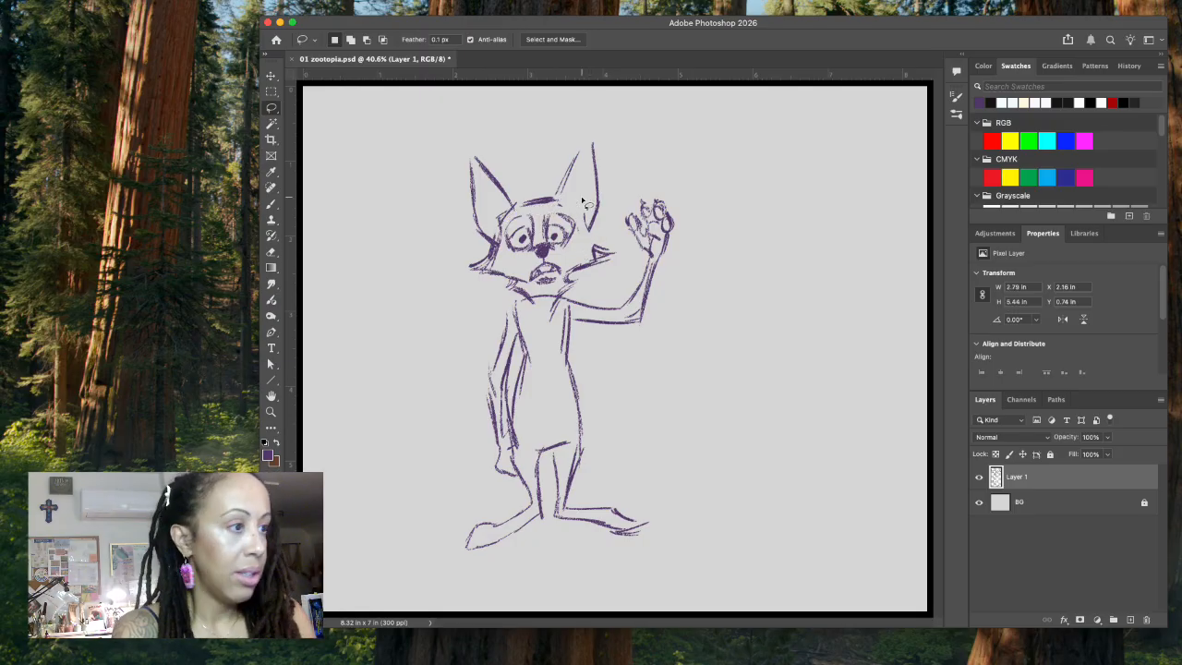
{"action": "key", "text": "b"}
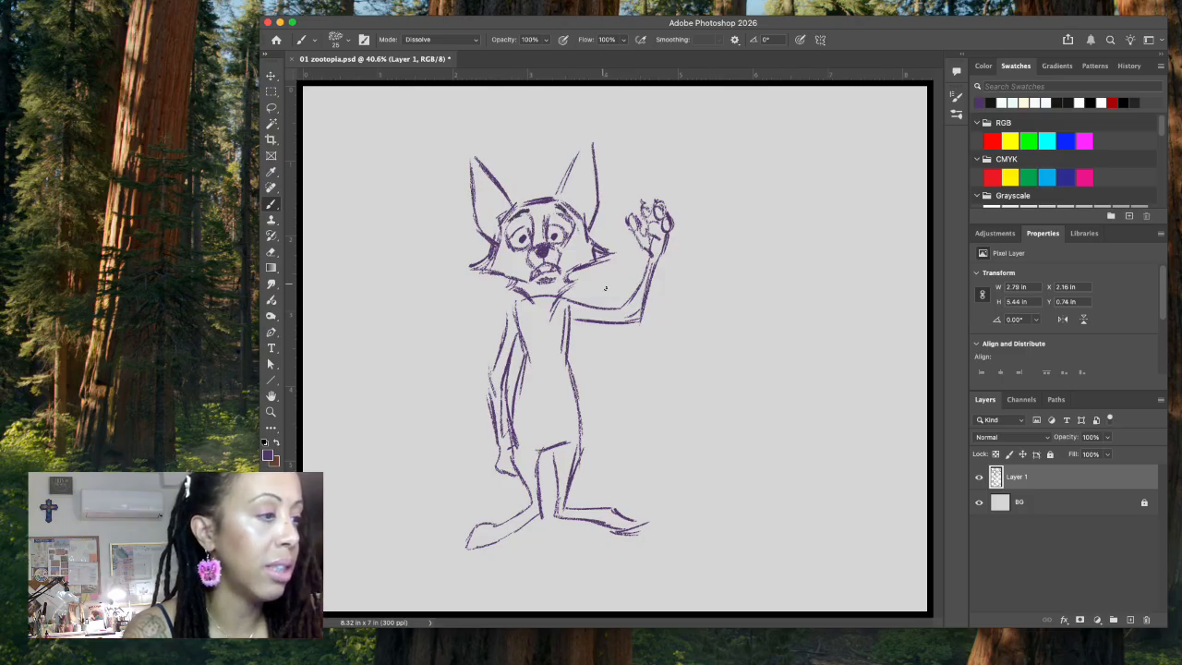
Step: Transform the whole fox sketch, rotating it slightly clockwise and moving it a little toward the canvas centre
{"action": "key", "text": "ctrl+t"}
{"action": "left_click_drag", "start_coordinate": [717, 146], "coordinate": [721, 151]}
{"action": "left_click_drag", "start_coordinate": [540, 328], "coordinate": [560, 331]}
Step: Sketch pointed collar lines below the chin, shoulder lines on both sides, and a short sleeve on the lowered arm
{"action": "left_click", "coordinate": [274, 205]}
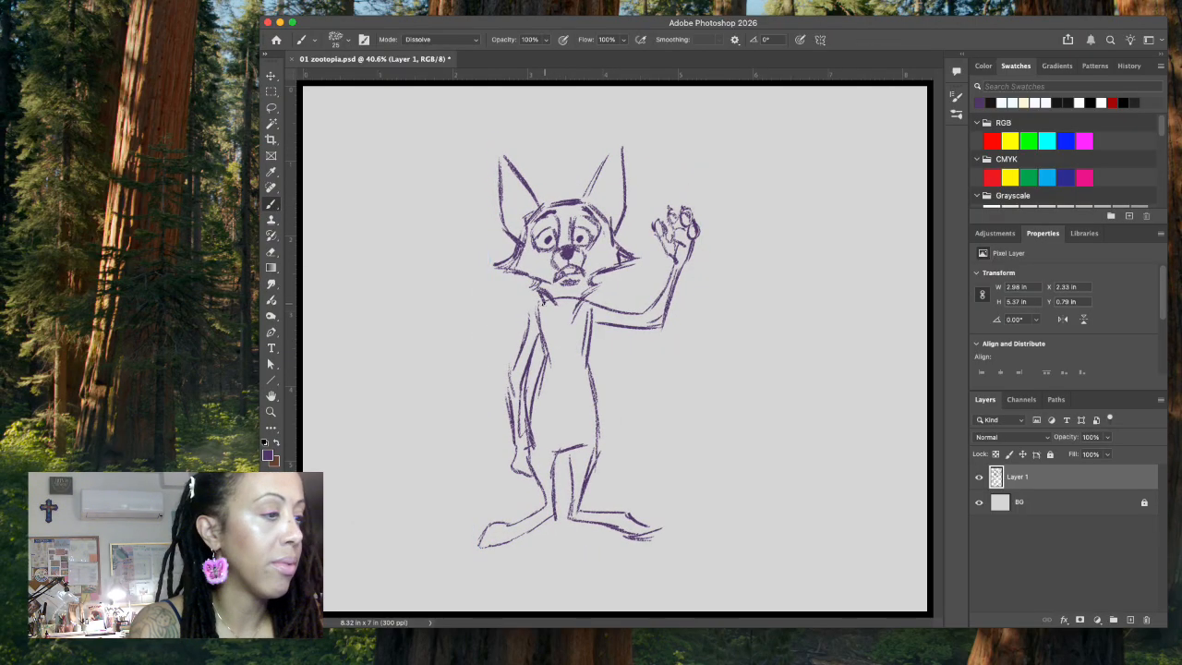
{"action": "mouse_move", "coordinate": [548, 309]}
{"action": "left_mouse_down"}
{"action": "mouse_move", "coordinate": [538, 303]}
{"action": "mouse_move", "coordinate": [558, 294]}
{"action": "mouse_move", "coordinate": [565, 316]}
{"action": "mouse_move", "coordinate": [579, 316]}
{"action": "left_mouse_up"}
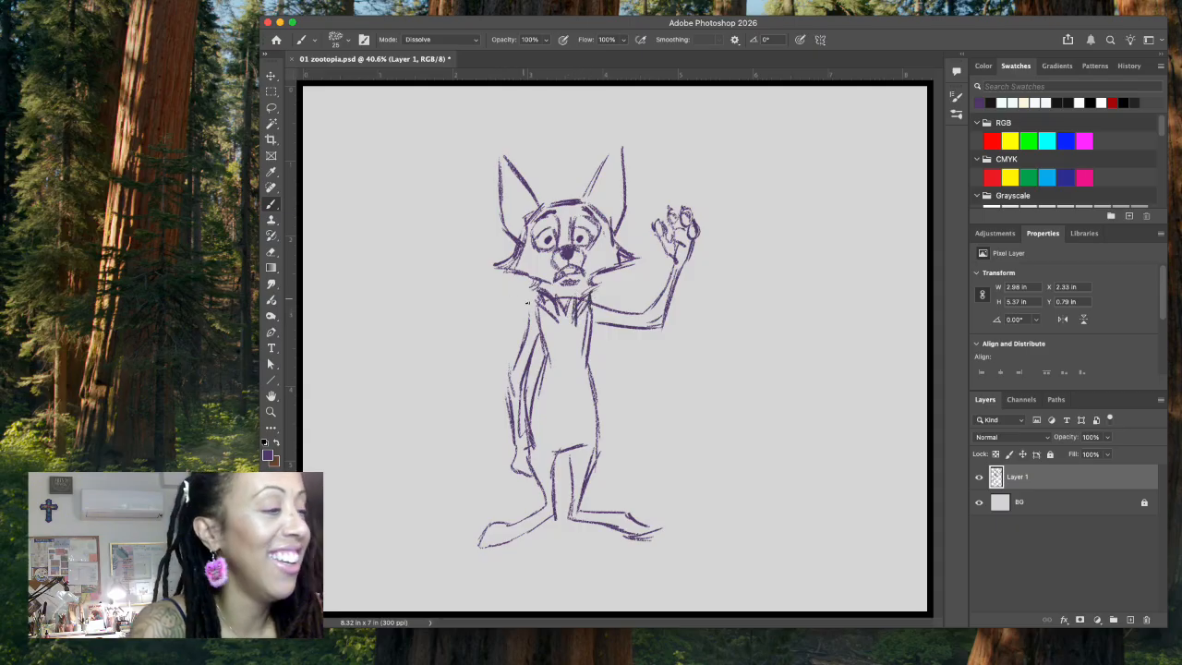
{"action": "left_click_drag", "start_coordinate": [522, 311], "coordinate": [543, 331]}
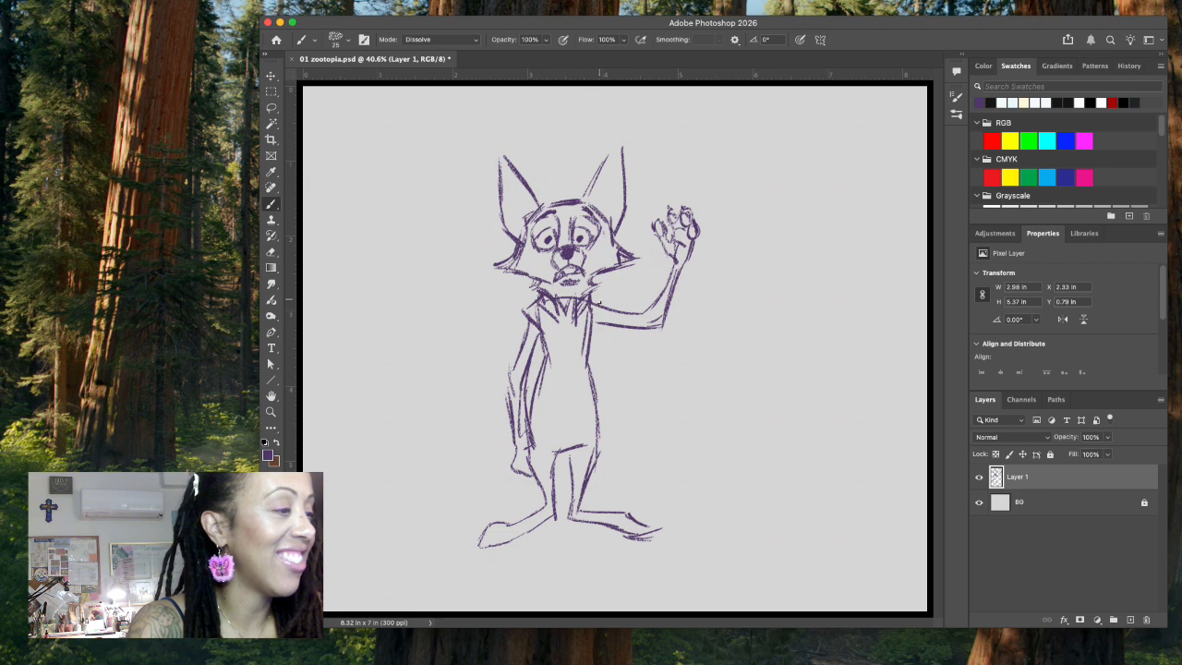
{"action": "left_click_drag", "start_coordinate": [605, 301], "coordinate": [593, 330]}
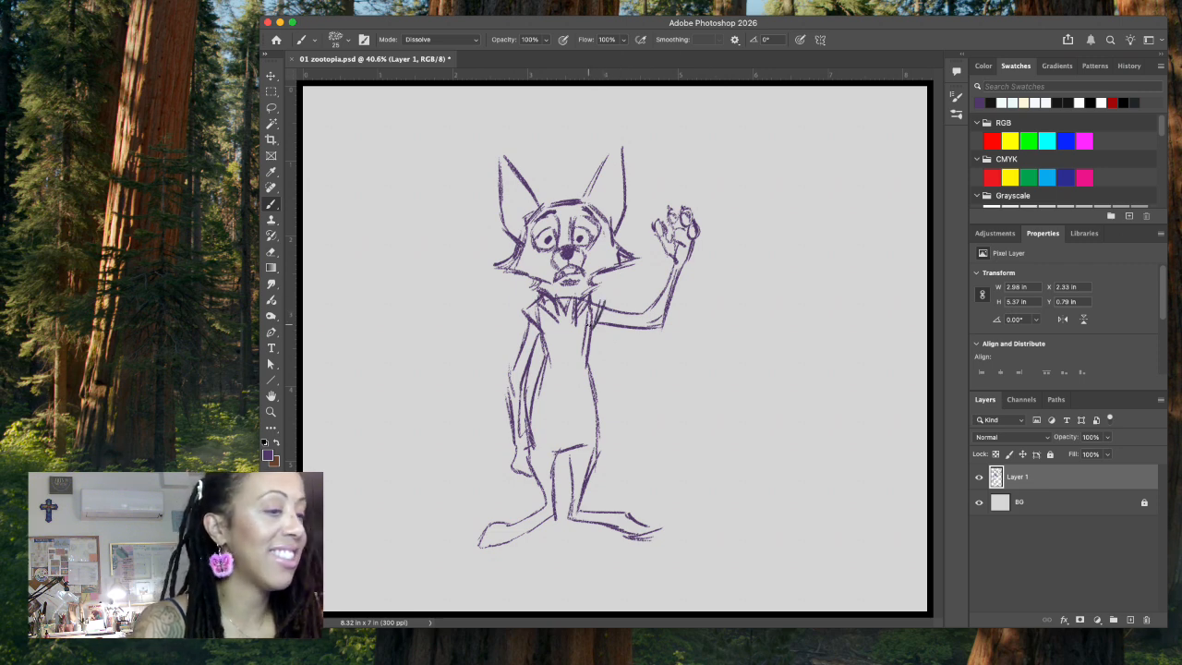
{"action": "mouse_move", "coordinate": [519, 324]}
{"action": "left_mouse_down"}
{"action": "mouse_move", "coordinate": [519, 371]}
{"action": "mouse_move", "coordinate": [548, 373]}
{"action": "left_mouse_up"}
{"action": "left_click_drag", "start_coordinate": [540, 330], "coordinate": [538, 373]}
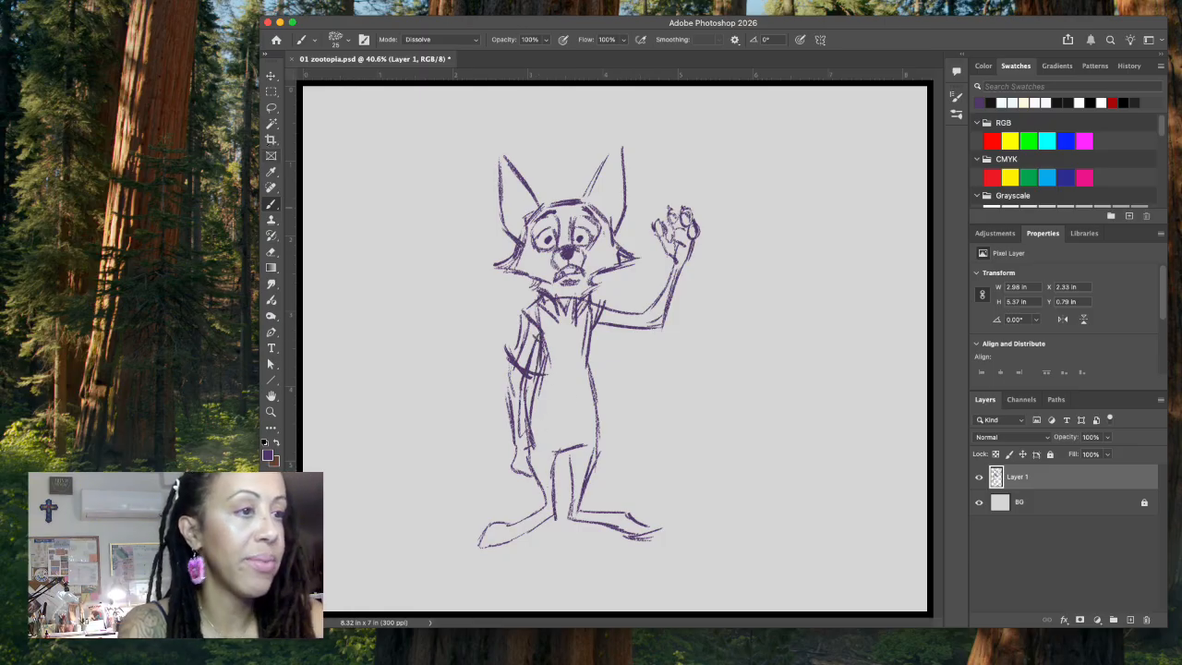
Step: Remove both side lines of the torso between the chest and the hips using Lasso selections
{"action": "left_click", "coordinate": [271, 108]}
{"action": "mouse_move", "coordinate": [598, 375]}
{"action": "left_mouse_down"}
{"action": "mouse_move", "coordinate": [530, 395]}
{"action": "mouse_move", "coordinate": [548, 449]}
{"action": "mouse_move", "coordinate": [570, 433]}
{"action": "mouse_move", "coordinate": [592, 474]}
{"action": "mouse_move", "coordinate": [606, 358]}
{"action": "left_mouse_up"}
{"action": "key", "text": "super+x"}
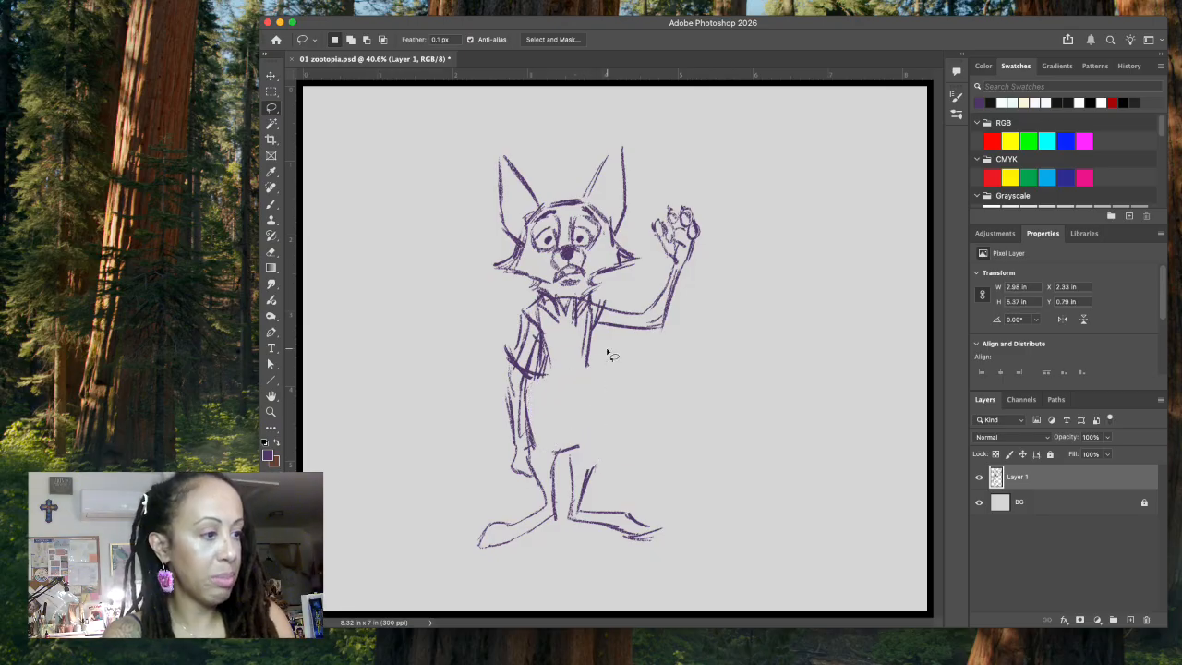
Step: Redraw both sides of the torso with a slimmer contour running from the chest down to the upper legs
{"action": "left_click", "coordinate": [271, 204]}
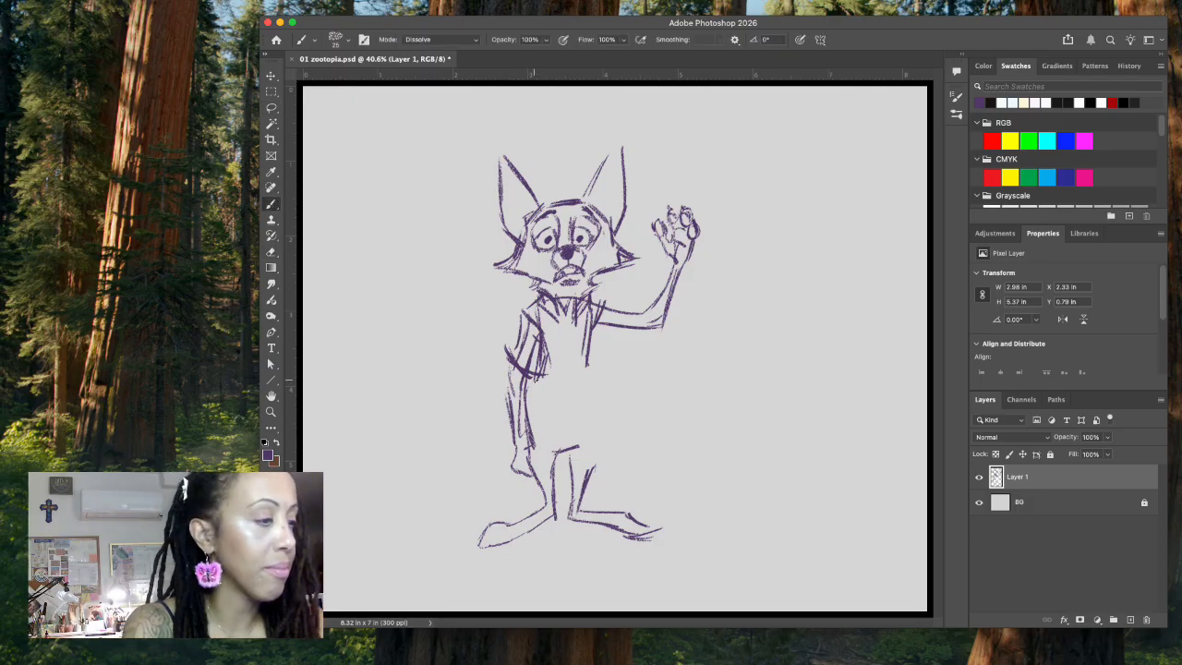
{"action": "left_click_drag", "start_coordinate": [536, 375], "coordinate": [537, 421]}
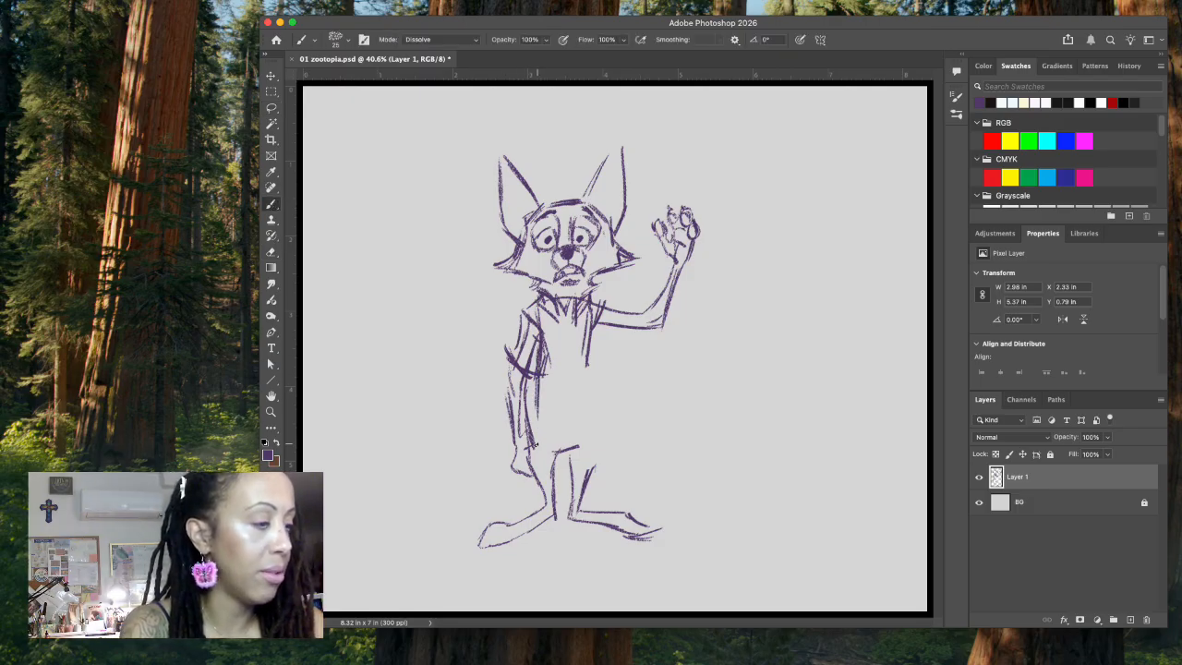
{"action": "left_click_drag", "start_coordinate": [537, 381], "coordinate": [534, 482]}
{"action": "left_click_drag", "start_coordinate": [547, 349], "coordinate": [542, 402]}
{"action": "left_click_drag", "start_coordinate": [587, 344], "coordinate": [589, 468]}
{"action": "left_click_drag", "start_coordinate": [588, 418], "coordinate": [583, 493]}
Step: Erase the overlapping lines between the lowered arm's sleeve and the torso using a Lasso selection
{"action": "left_click", "coordinate": [272, 109]}
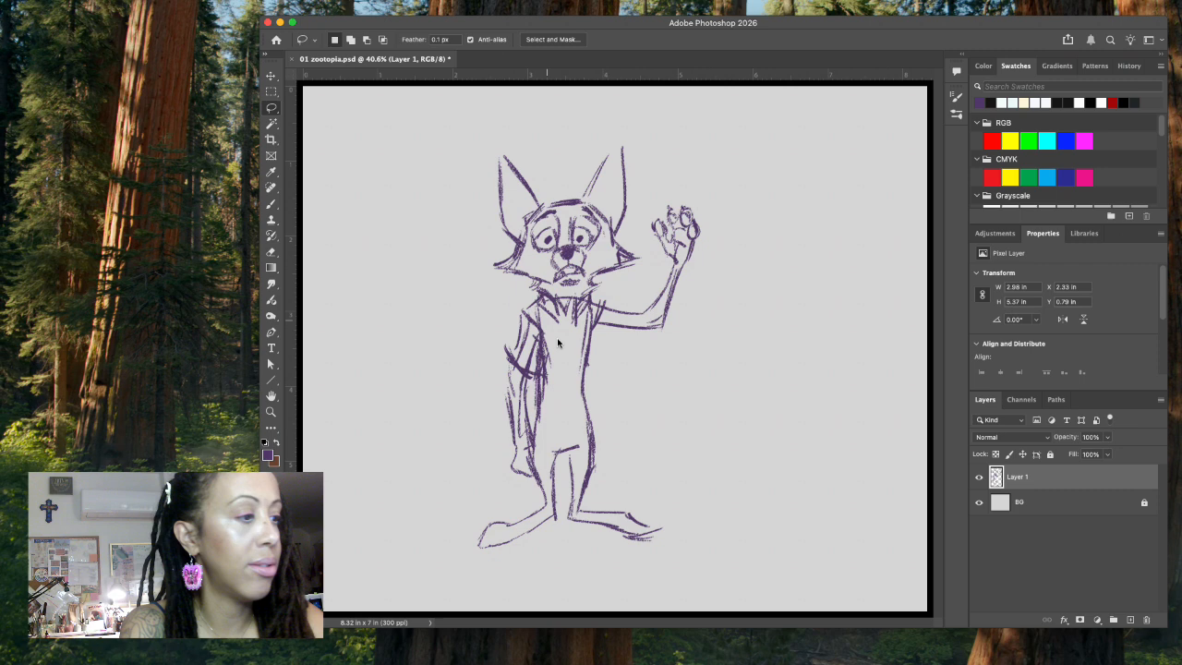
{"action": "mouse_move", "coordinate": [545, 340]}
{"action": "left_mouse_down"}
{"action": "mouse_move", "coordinate": [537, 415]}
{"action": "mouse_move", "coordinate": [547, 349]}
{"action": "left_mouse_up"}
{"action": "key", "text": "BackSpace"}
{"action": "key", "text": "super+d"}
Step: Redraw the torso line beside the lowered arm and sketch a large bushy tail curving up from behind the legs
{"action": "left_click", "coordinate": [271, 204]}
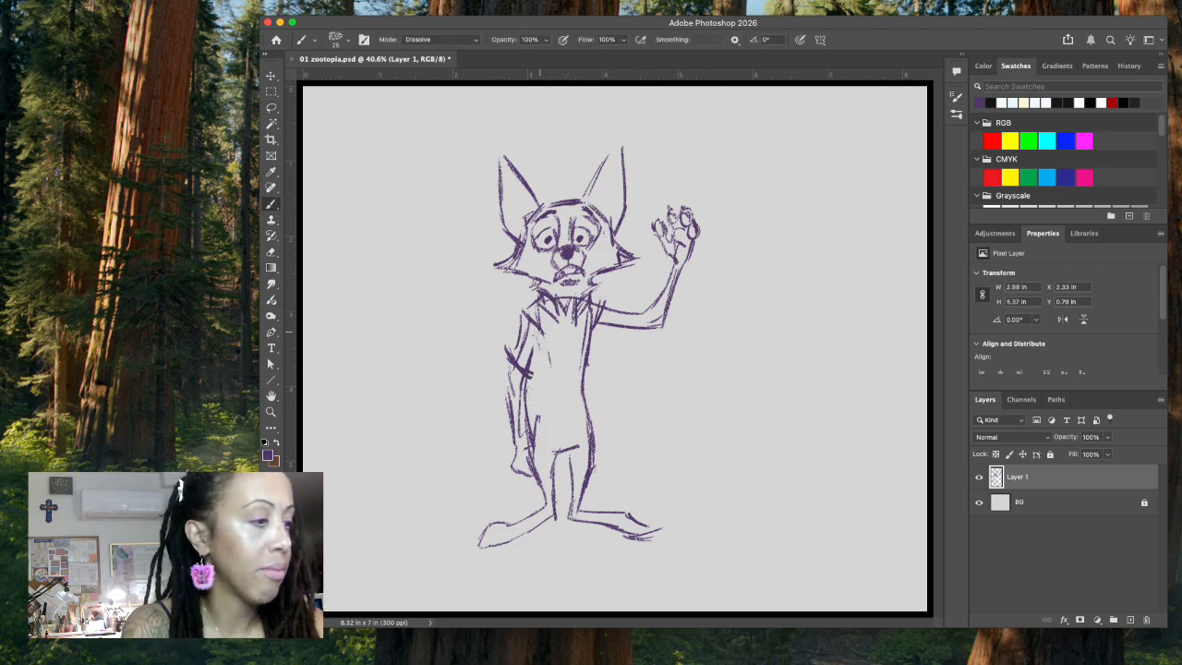
{"action": "mouse_move", "coordinate": [540, 332]}
{"action": "left_mouse_down"}
{"action": "mouse_move", "coordinate": [544, 476]}
{"action": "mouse_move", "coordinate": [573, 496]}
{"action": "mouse_move", "coordinate": [606, 504]}
{"action": "mouse_move", "coordinate": [672, 487]}
{"action": "mouse_move", "coordinate": [720, 432]}
{"action": "mouse_move", "coordinate": [726, 440]}
{"action": "left_mouse_up"}
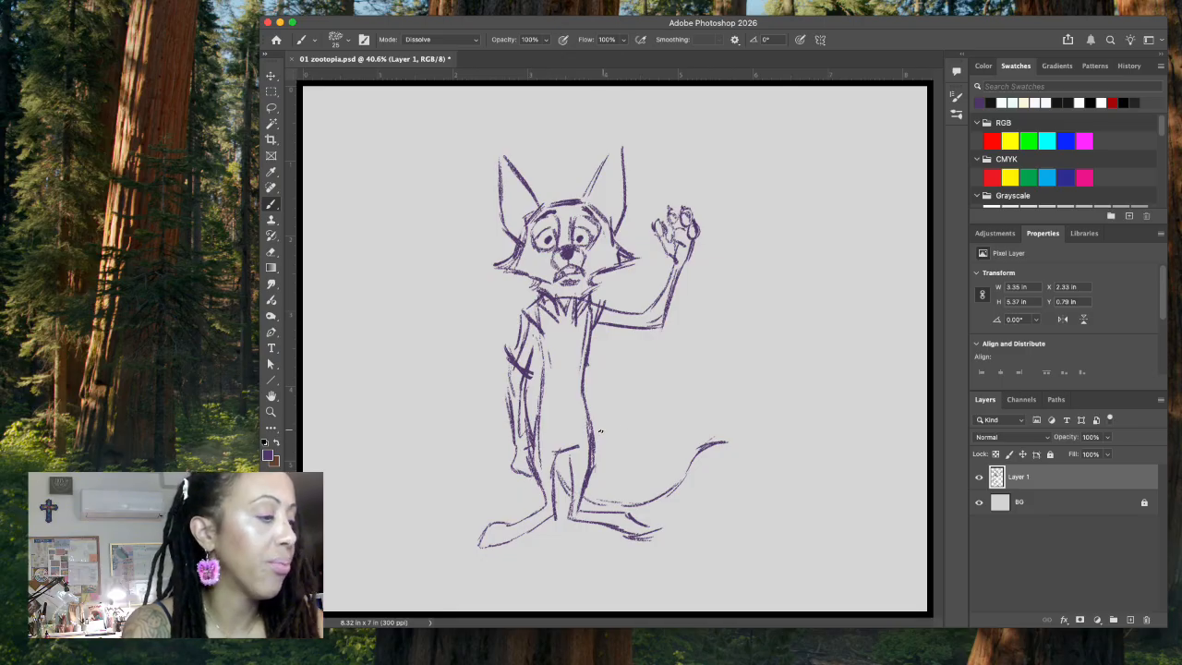
{"action": "mouse_move", "coordinate": [612, 444]}
{"action": "left_mouse_down"}
{"action": "mouse_move", "coordinate": [646, 427]}
{"action": "mouse_move", "coordinate": [647, 408]}
{"action": "mouse_move", "coordinate": [681, 374]}
{"action": "mouse_move", "coordinate": [706, 379]}
{"action": "mouse_move", "coordinate": [679, 373]}
{"action": "mouse_move", "coordinate": [702, 374]}
{"action": "mouse_move", "coordinate": [744, 410]}
{"action": "mouse_move", "coordinate": [741, 391]}
{"action": "mouse_move", "coordinate": [763, 419]}
{"action": "left_mouse_up"}
{"action": "mouse_move", "coordinate": [700, 456]}
{"action": "left_mouse_down"}
{"action": "mouse_move", "coordinate": [759, 428]}
{"action": "mouse_move", "coordinate": [725, 437]}
{"action": "mouse_move", "coordinate": [757, 424]}
{"action": "left_mouse_up"}
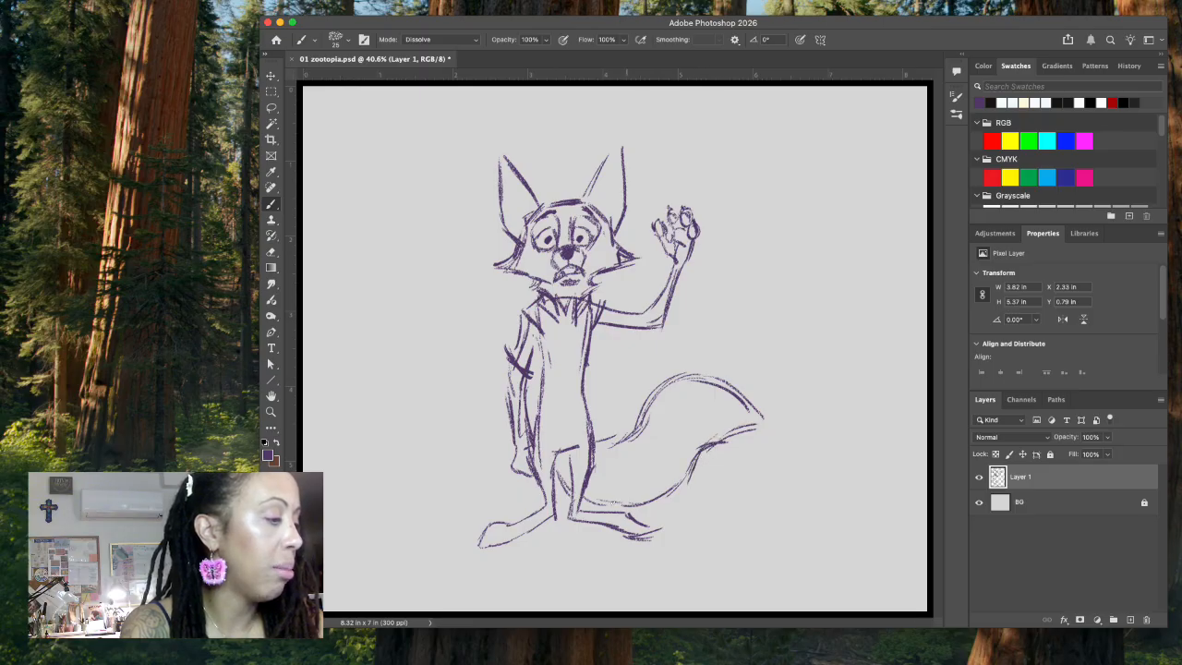
{"action": "mouse_move", "coordinate": [628, 507]}
{"action": "left_mouse_down"}
{"action": "mouse_move", "coordinate": [685, 490]}
{"action": "mouse_move", "coordinate": [704, 445]}
{"action": "mouse_move", "coordinate": [763, 427]}
{"action": "left_mouse_up"}
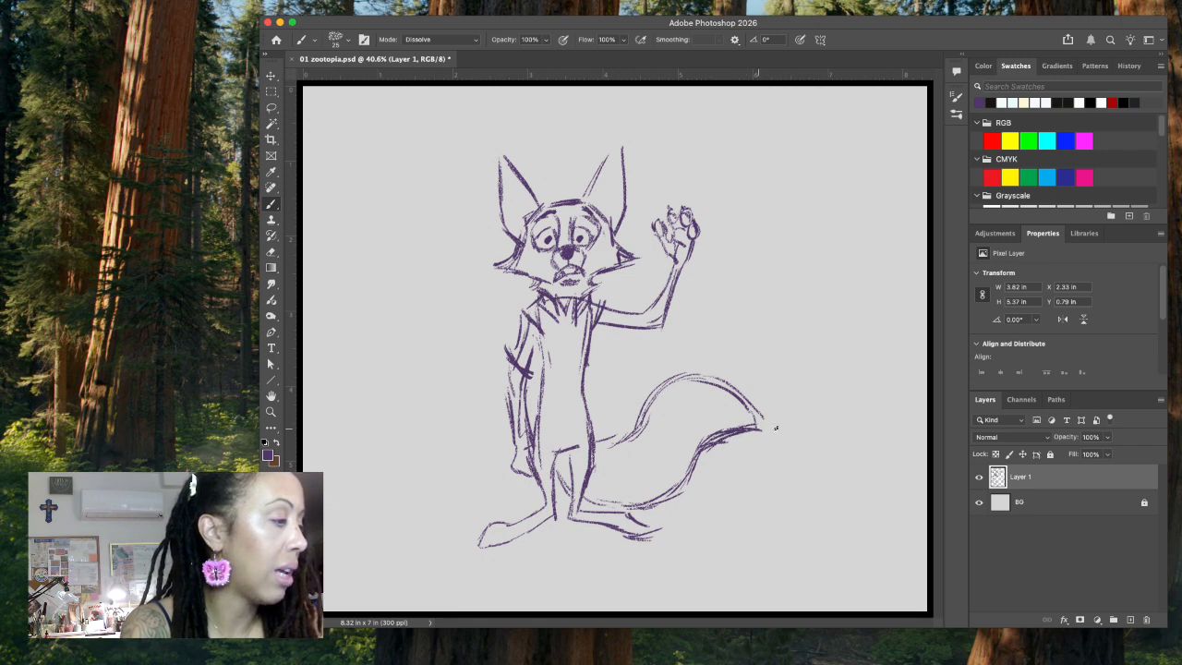
Step: Erase the heavy underside of the tail tip with the Lasso, redraw it cleaner, and add short hatching inside the tip
{"action": "left_click", "coordinate": [271, 107]}
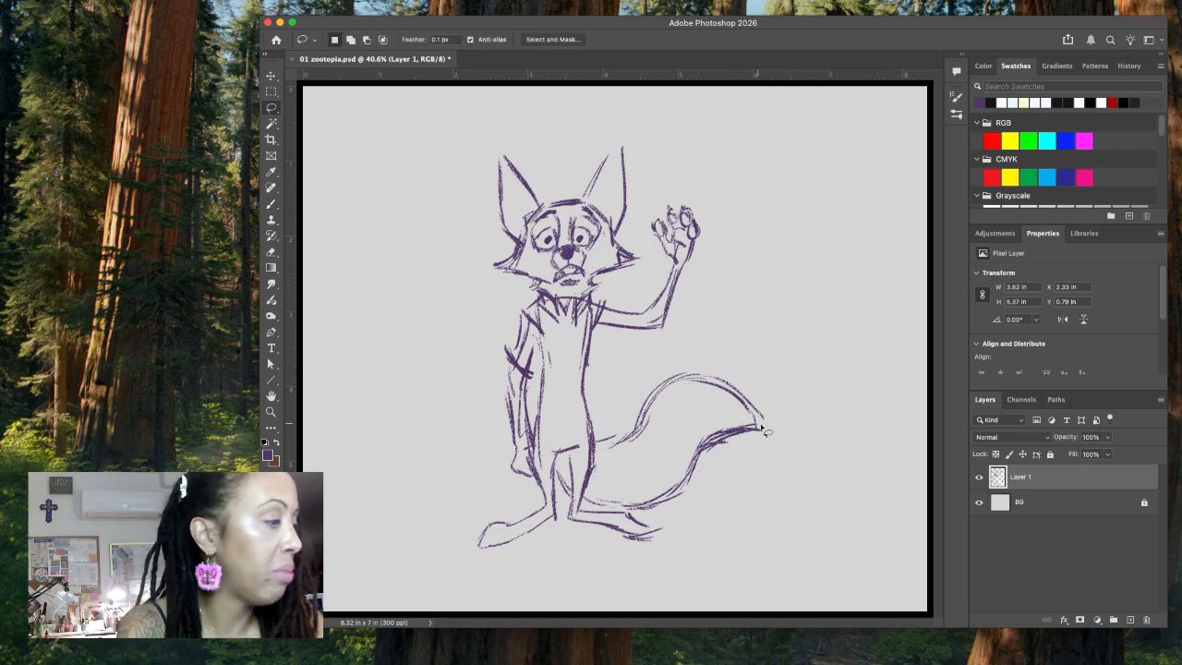
{"action": "mouse_move", "coordinate": [765, 407]}
{"action": "left_mouse_down"}
{"action": "mouse_move", "coordinate": [730, 415]}
{"action": "mouse_move", "coordinate": [752, 449]}
{"action": "mouse_move", "coordinate": [770, 420]}
{"action": "left_mouse_up"}
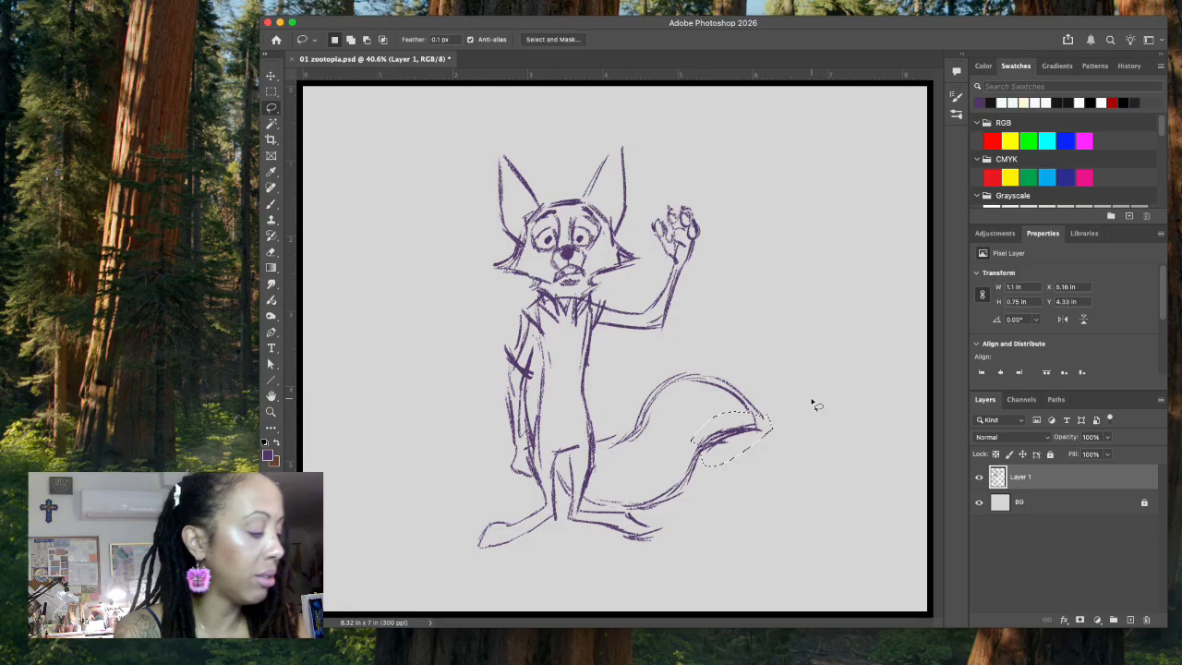
{"action": "key", "text": "Delete"}
{"action": "key", "text": "ctrl+d"}
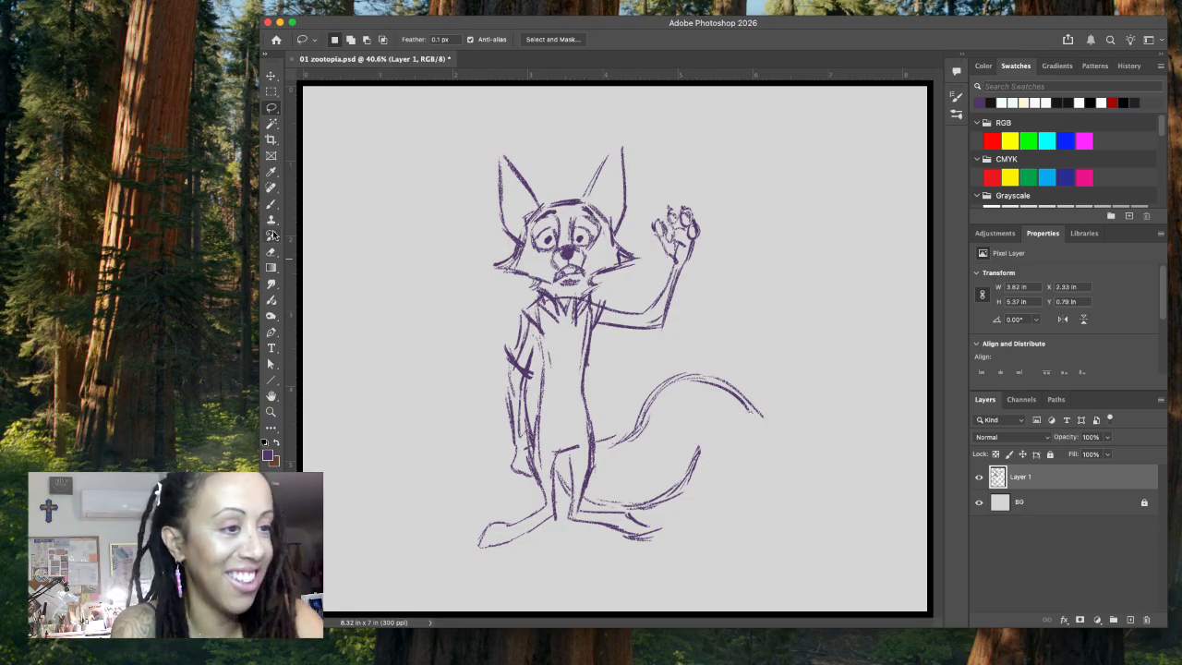
{"action": "left_click", "coordinate": [272, 203]}
{"action": "mouse_move", "coordinate": [704, 450]}
{"action": "left_mouse_down"}
{"action": "mouse_move", "coordinate": [734, 427]}
{"action": "mouse_move", "coordinate": [761, 429]}
{"action": "left_mouse_up"}
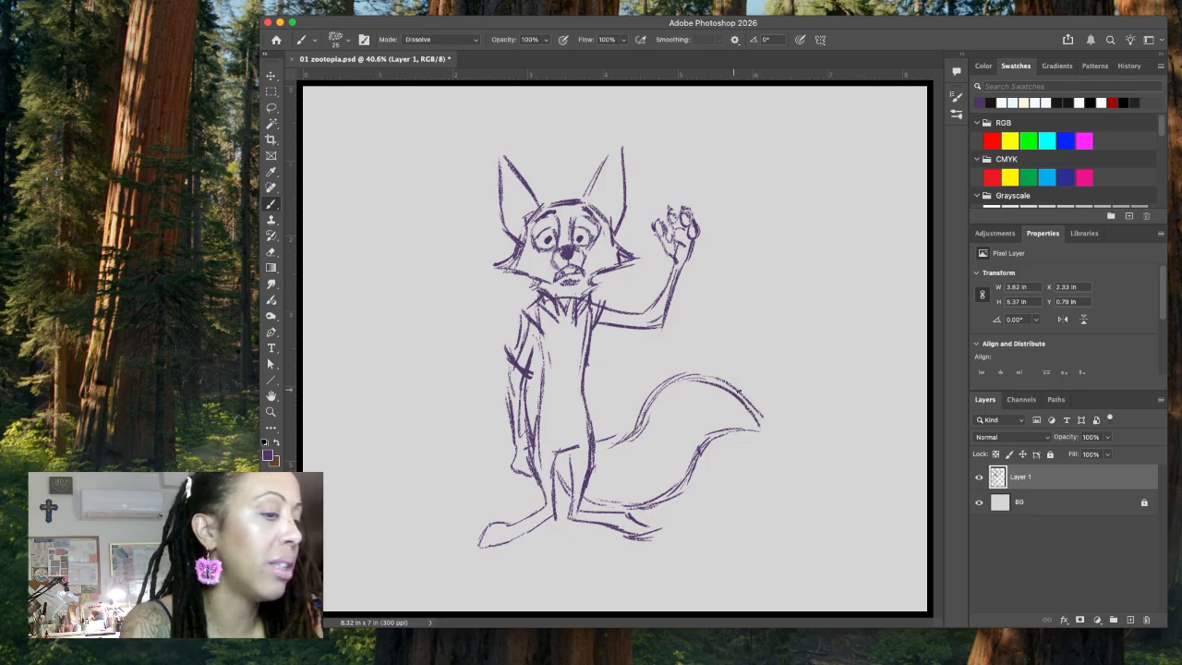
{"action": "mouse_move", "coordinate": [711, 400]}
{"action": "left_mouse_down"}
{"action": "mouse_move", "coordinate": [726, 400]}
{"action": "mouse_move", "coordinate": [717, 426]}
{"action": "mouse_move", "coordinate": [763, 432]}
{"action": "left_mouse_up"}
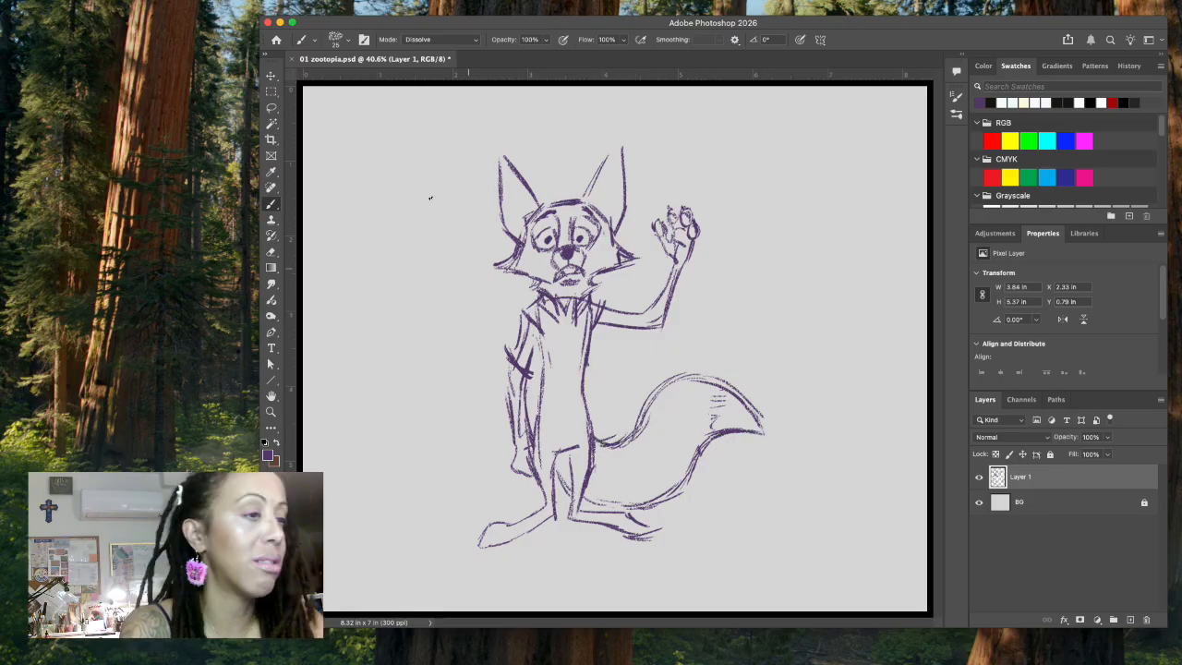
Step: Erase the doubled line on the tail's upper edge near its base using Lasso selections
{"action": "key", "text": "l"}
{"action": "mouse_move", "coordinate": [634, 429]}
{"action": "left_mouse_down"}
{"action": "mouse_move", "coordinate": [608, 436]}
{"action": "mouse_move", "coordinate": [643, 405]}
{"action": "left_mouse_up"}
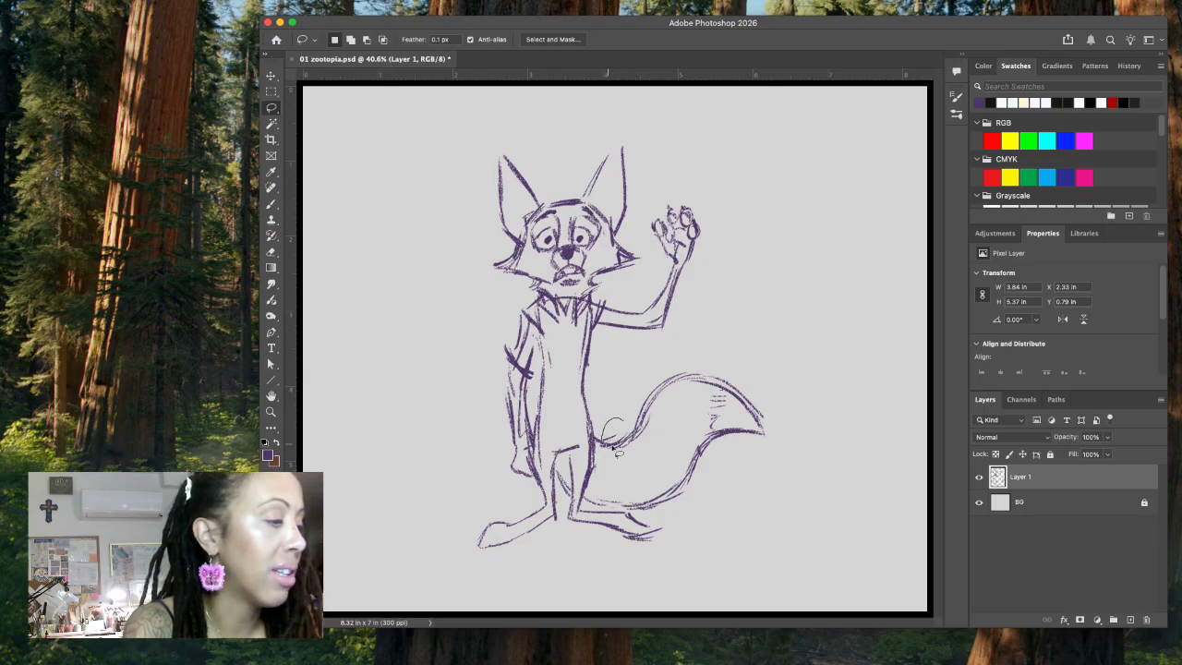
{"action": "key", "text": "Delete"}
{"action": "key", "text": "super+d"}
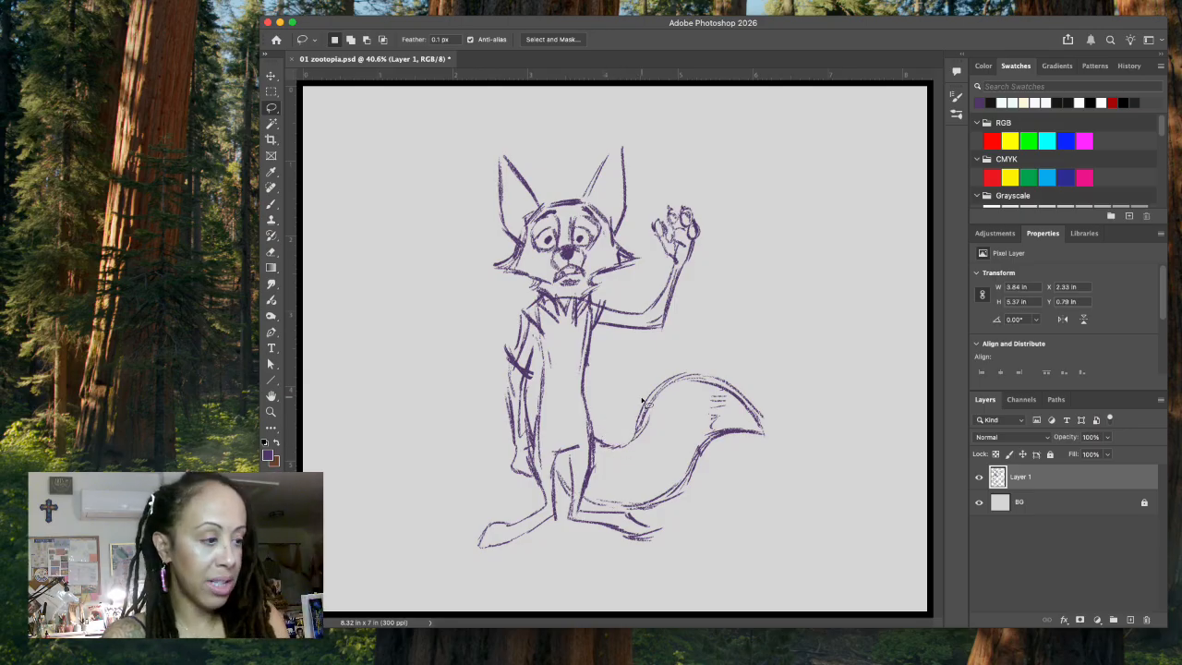
Step: Strengthen the tail outline with the brush and draw a jagged fur boundary across the tail near its tip
{"action": "left_click", "coordinate": [271, 205]}
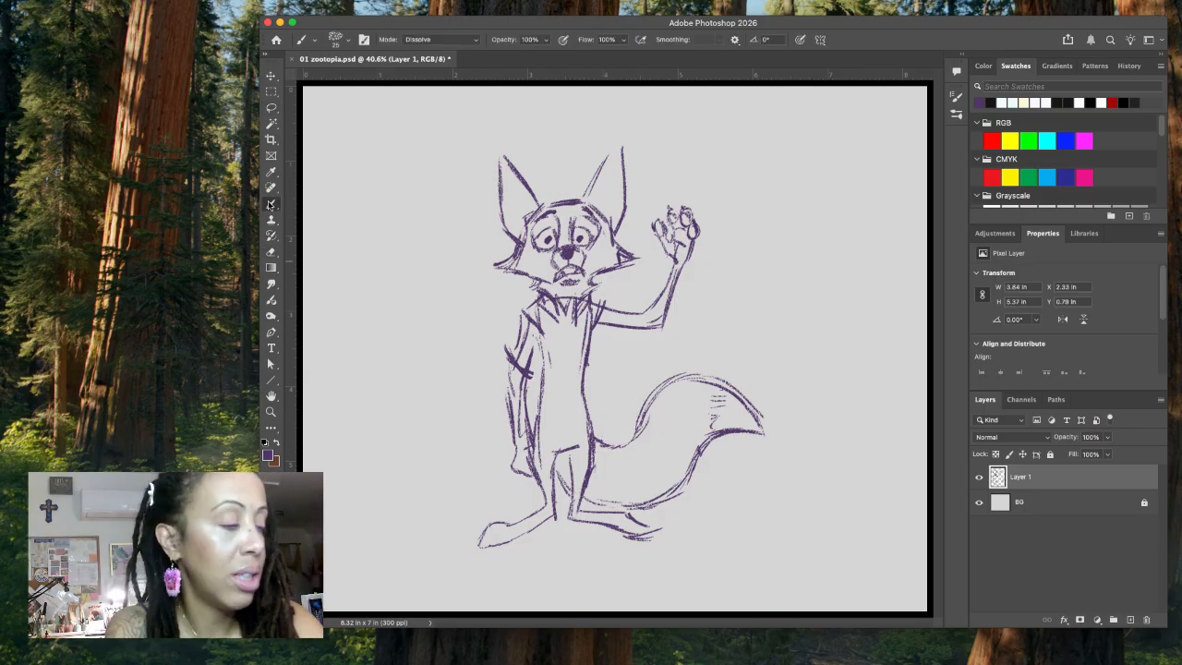
{"action": "left_click_drag", "start_coordinate": [595, 437], "coordinate": [619, 437]}
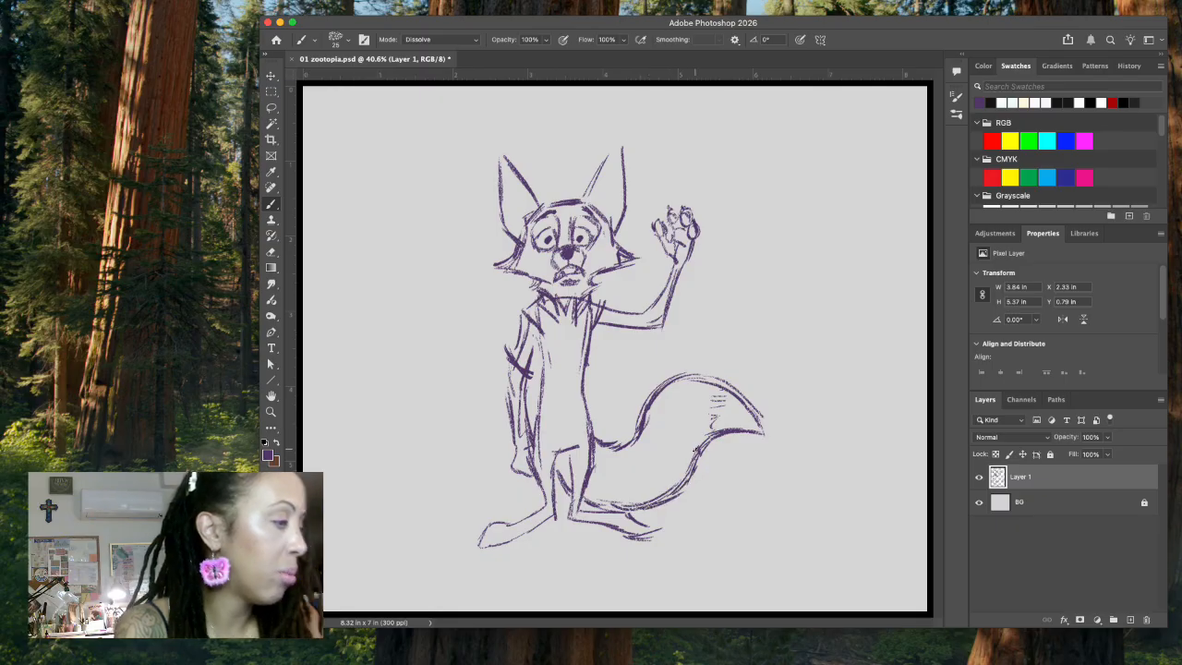
{"action": "mouse_move", "coordinate": [713, 378]}
{"action": "left_mouse_down"}
{"action": "mouse_move", "coordinate": [728, 393]}
{"action": "mouse_move", "coordinate": [708, 404]}
{"action": "left_mouse_up"}
{"action": "left_click_drag", "start_coordinate": [718, 399], "coordinate": [697, 442]}
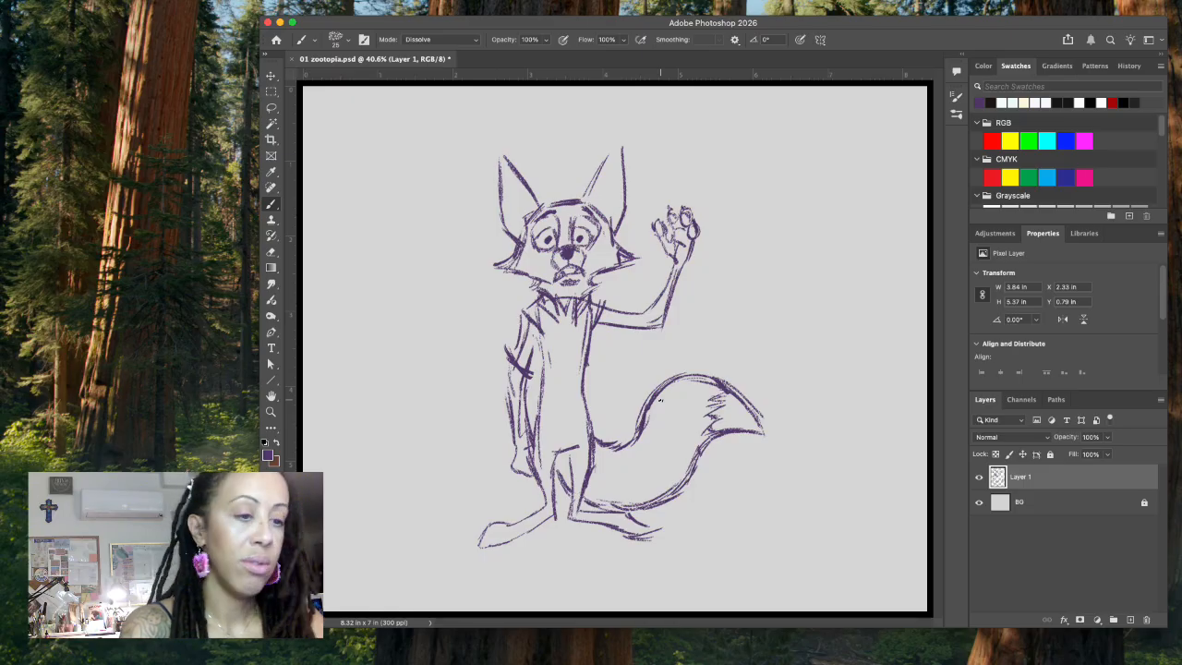
Step: Add a second contour along the tail side of the torso and sketch fold lines around the hips and waist
{"action": "left_click_drag", "start_coordinate": [587, 368], "coordinate": [594, 418]}
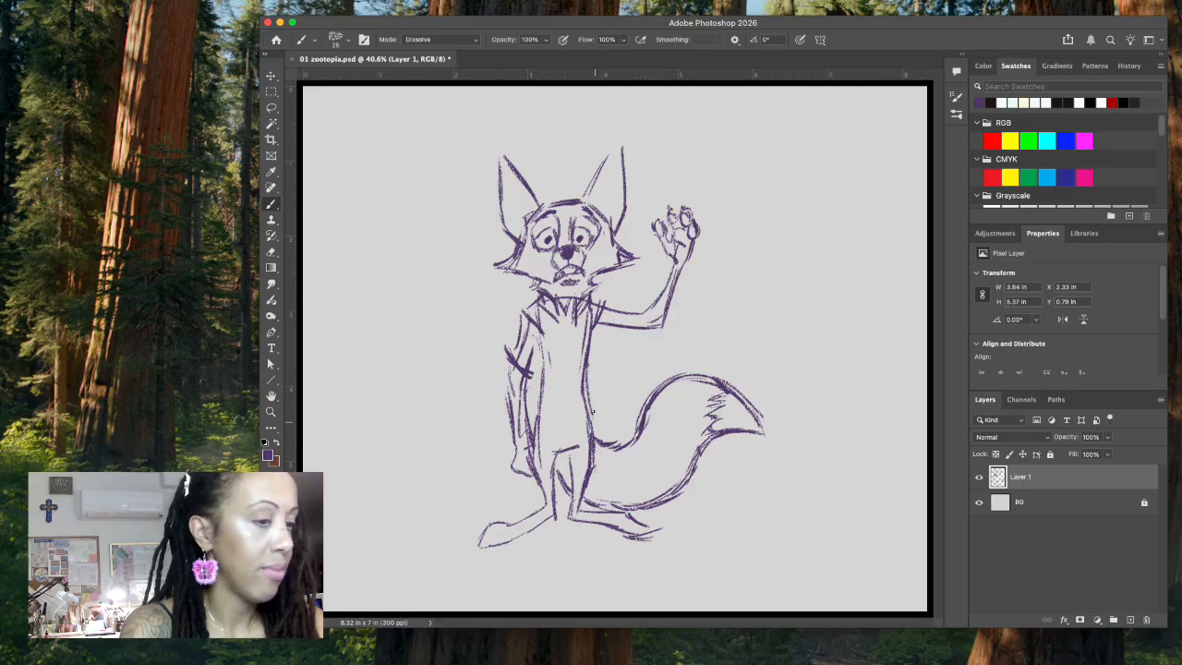
{"action": "mouse_move", "coordinate": [587, 362]}
{"action": "left_mouse_down"}
{"action": "mouse_move", "coordinate": [598, 424]}
{"action": "mouse_move", "coordinate": [578, 464]}
{"action": "left_mouse_up"}
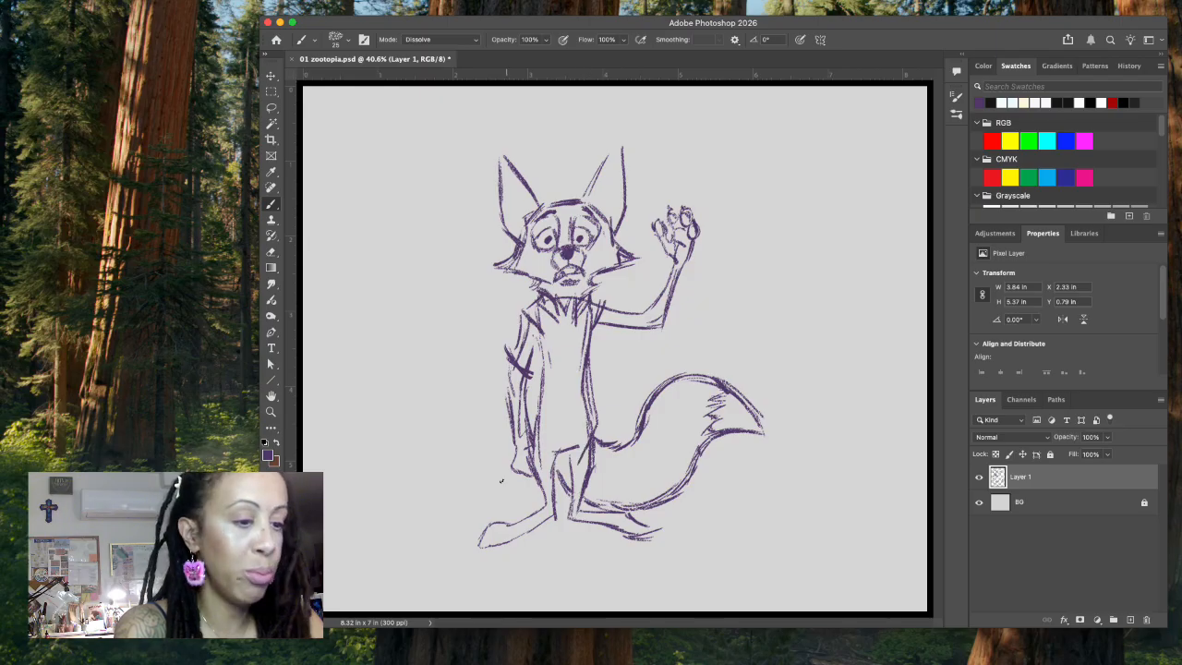
{"action": "left_click_drag", "start_coordinate": [560, 424], "coordinate": [545, 459]}
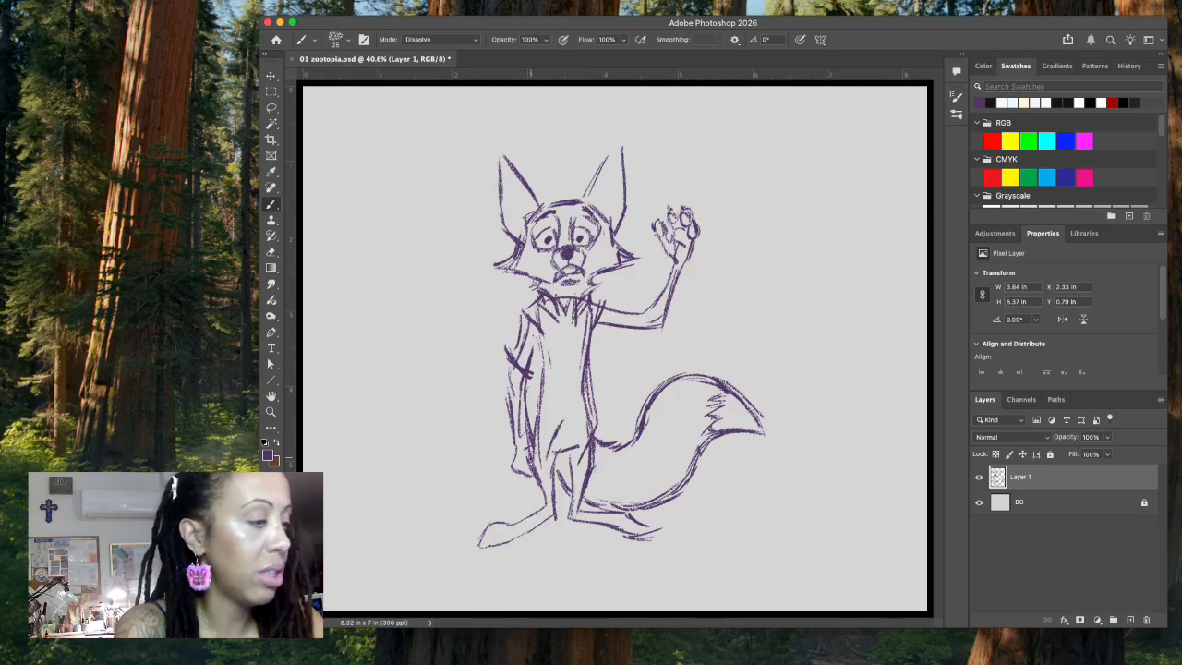
{"action": "left_click_drag", "start_coordinate": [529, 436], "coordinate": [545, 462]}
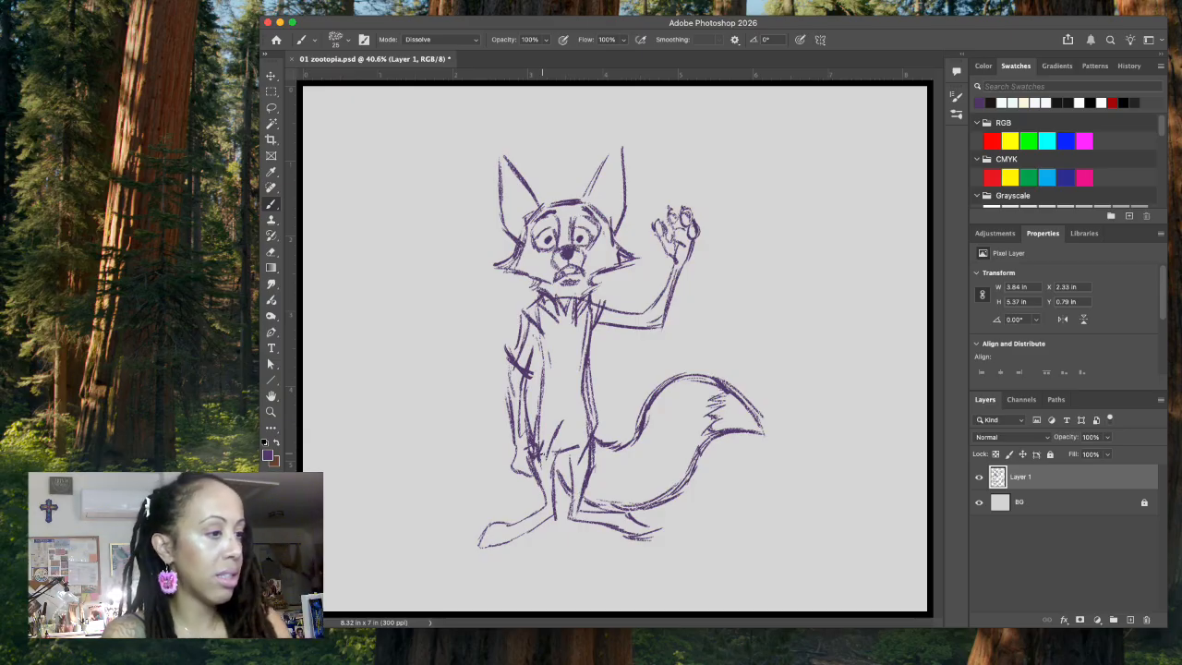
Step: Reinforce the sleeve lines on the lowered arm and sketch a short open sleeve around the raised arm
{"action": "mouse_move", "coordinate": [540, 350]}
{"action": "left_mouse_down"}
{"action": "mouse_move", "coordinate": [539, 379]}
{"action": "mouse_move", "coordinate": [543, 364]}
{"action": "left_mouse_up"}
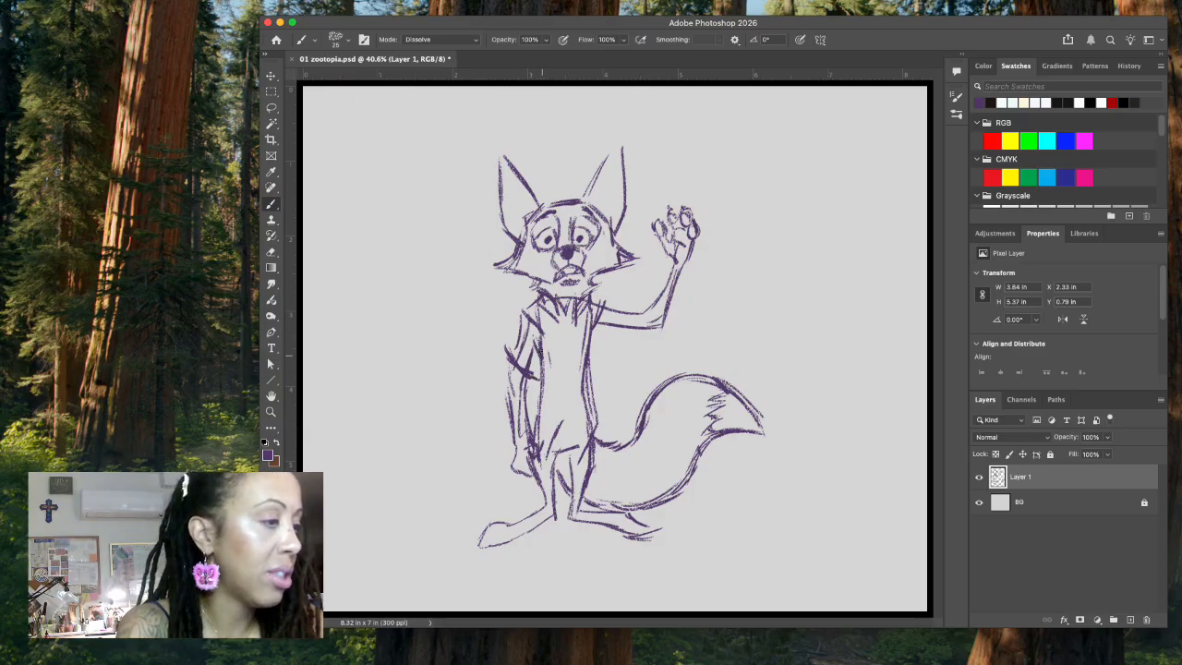
{"action": "left_click_drag", "start_coordinate": [517, 322], "coordinate": [519, 356]}
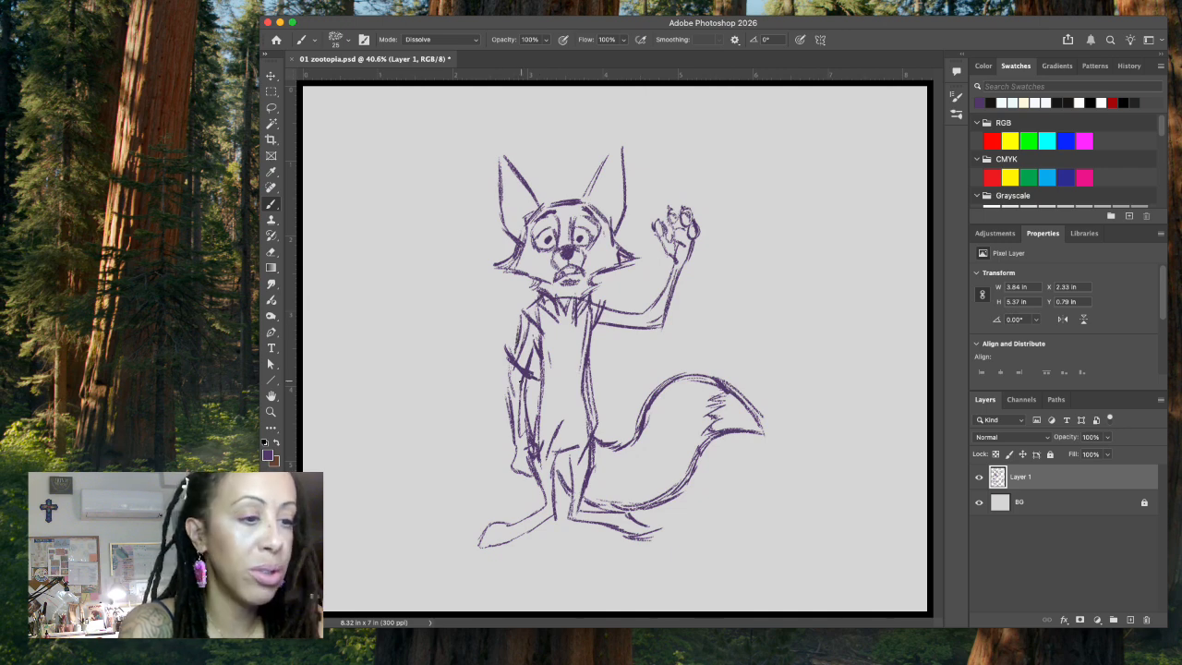
{"action": "mouse_move", "coordinate": [591, 338]}
{"action": "left_mouse_down"}
{"action": "mouse_move", "coordinate": [636, 312]}
{"action": "mouse_move", "coordinate": [634, 345]}
{"action": "mouse_move", "coordinate": [610, 301]}
{"action": "left_mouse_up"}
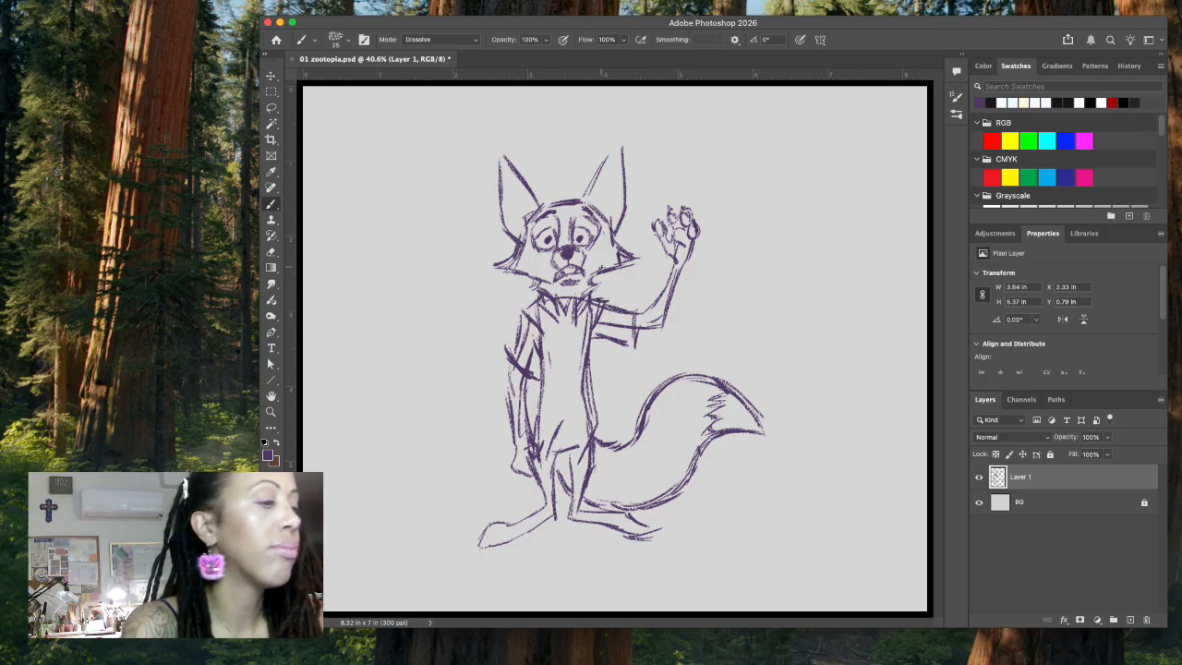
Step: Select the fox's head with the Lasso, rotate it about 6.7 degrees clockwise with Free Transform and raise it above the collar
{"action": "left_click", "coordinate": [270, 107]}
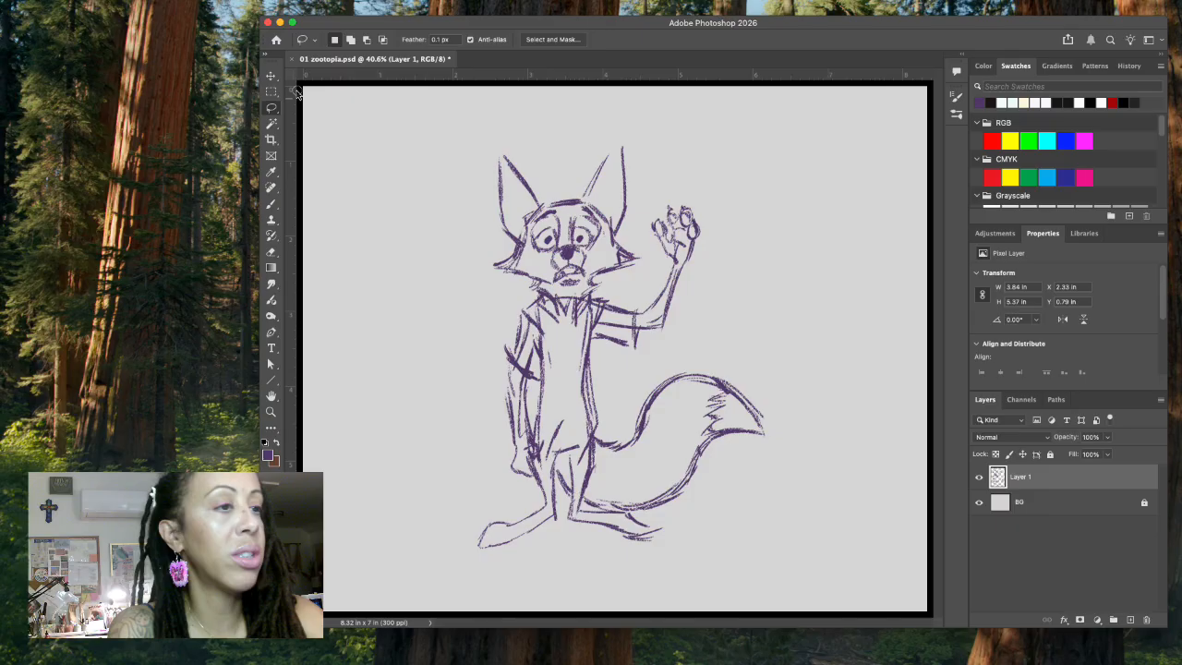
{"action": "mouse_move", "coordinate": [636, 134]}
{"action": "left_mouse_down"}
{"action": "mouse_move", "coordinate": [466, 182]}
{"action": "mouse_move", "coordinate": [503, 289]}
{"action": "mouse_move", "coordinate": [596, 294]}
{"action": "mouse_move", "coordinate": [624, 282]}
{"action": "mouse_move", "coordinate": [652, 248]}
{"action": "mouse_move", "coordinate": [653, 189]}
{"action": "left_mouse_up"}
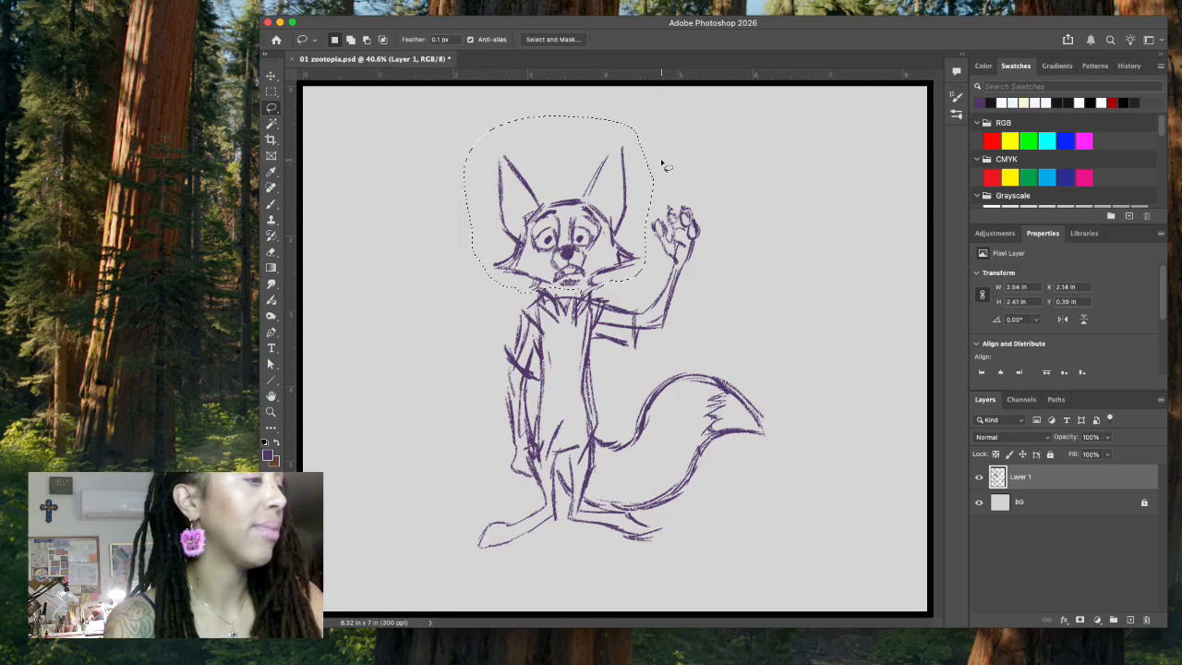
{"action": "left_click", "coordinate": [273, 76]}
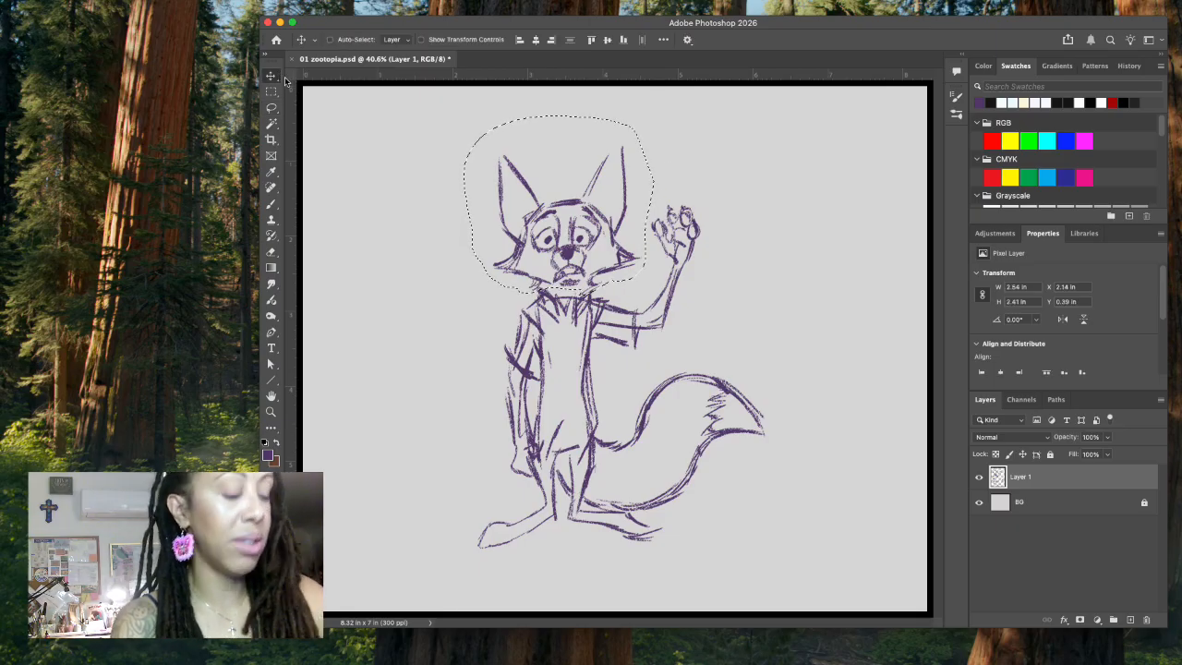
{"action": "key", "text": "ctrl+t"}
{"action": "left_click_drag", "start_coordinate": [573, 99], "coordinate": [604, 74]}
{"action": "left_click_drag", "start_coordinate": [590, 232], "coordinate": [604, 205]}
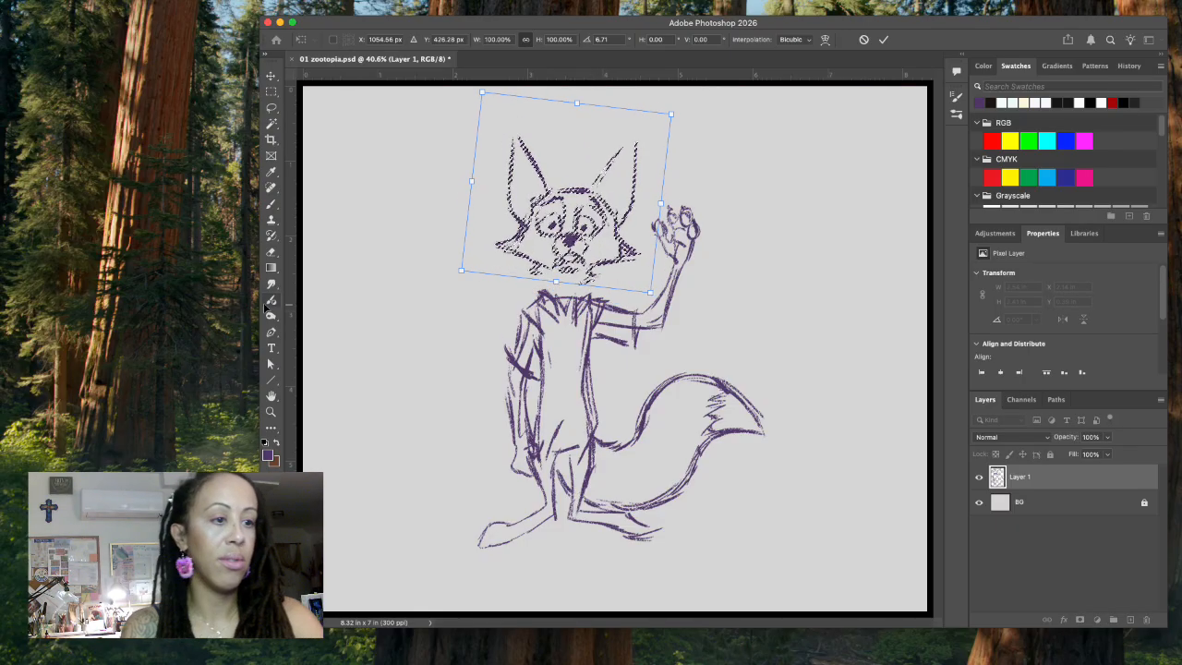
Step: Sketch neck fur joining the head to the collar and draw shorter ears that flare outward over the old ones
{"action": "left_click", "coordinate": [270, 206]}
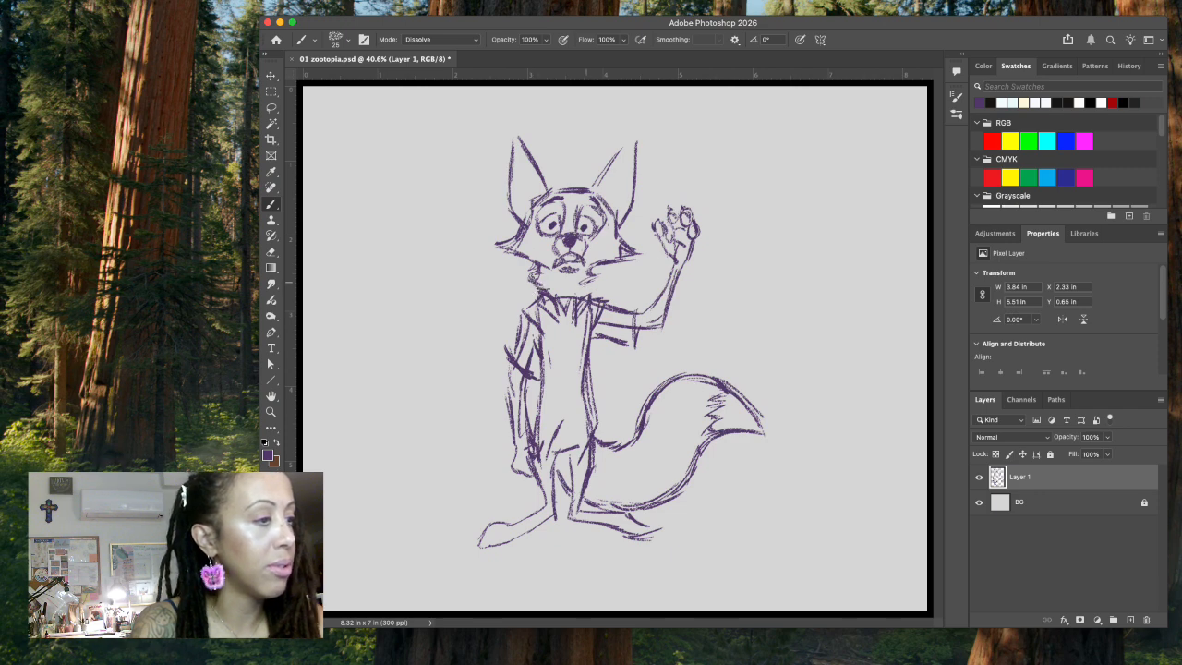
{"action": "mouse_move", "coordinate": [543, 275]}
{"action": "left_mouse_down"}
{"action": "mouse_move", "coordinate": [529, 283]}
{"action": "mouse_move", "coordinate": [592, 270]}
{"action": "left_mouse_up"}
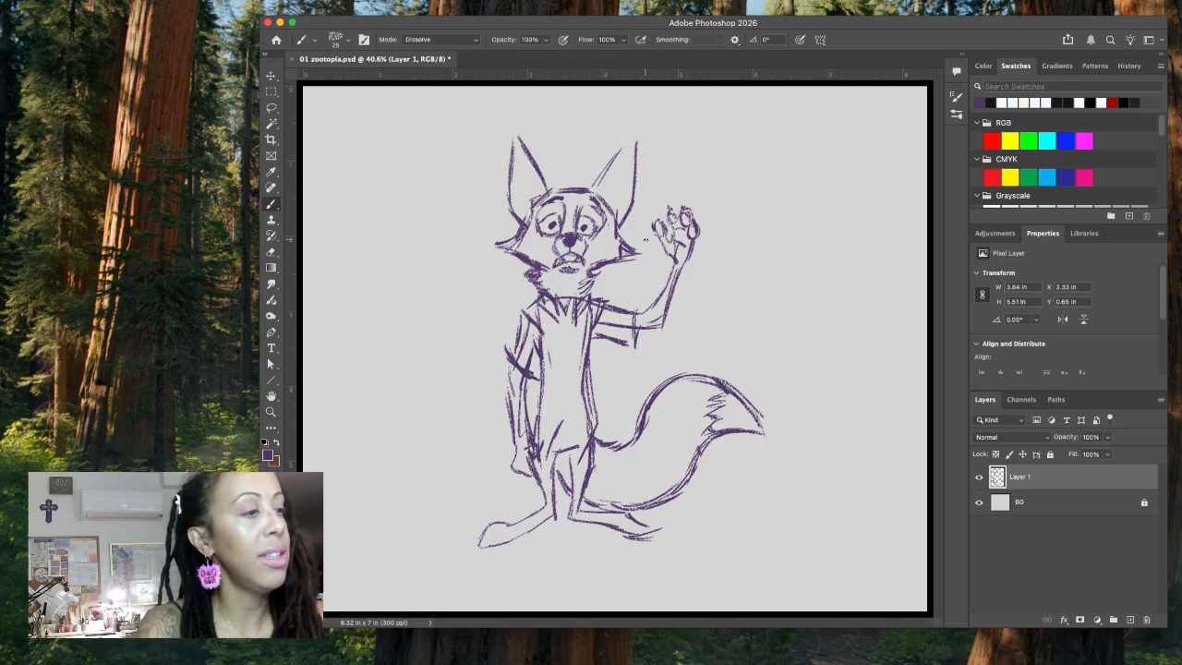
{"action": "mouse_move", "coordinate": [491, 159]}
{"action": "left_mouse_down"}
{"action": "mouse_move", "coordinate": [511, 211]}
{"action": "mouse_move", "coordinate": [507, 161]}
{"action": "mouse_move", "coordinate": [517, 168]}
{"action": "mouse_move", "coordinate": [505, 148]}
{"action": "mouse_move", "coordinate": [558, 173]}
{"action": "left_mouse_up"}
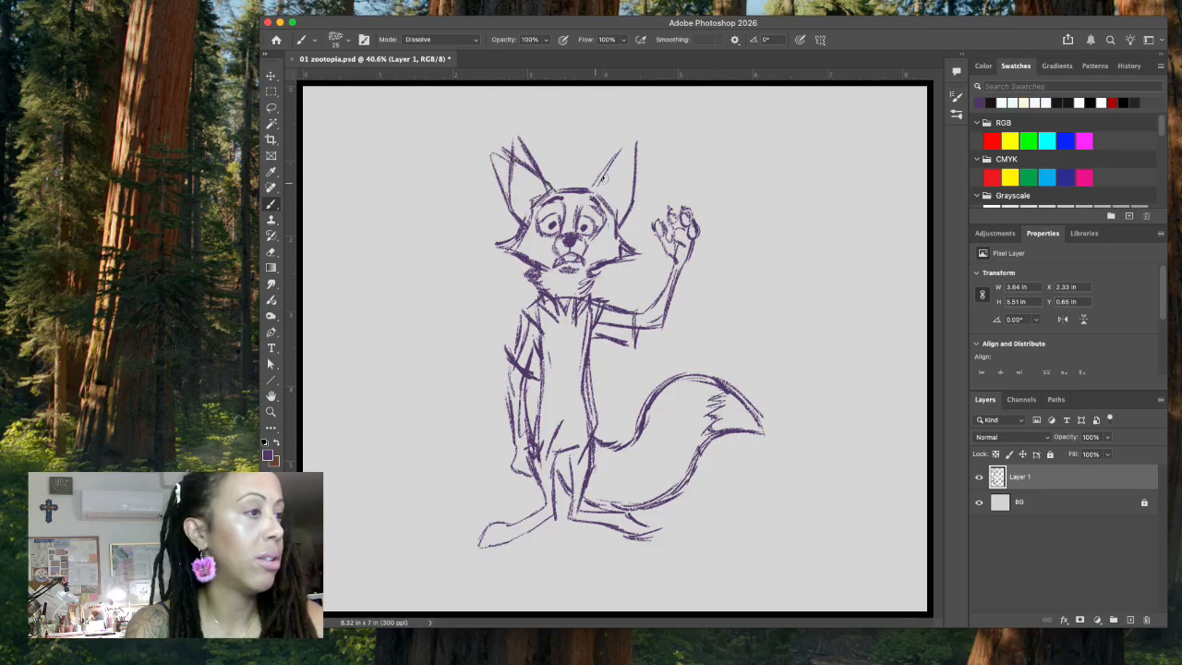
{"action": "mouse_move", "coordinate": [628, 213]}
{"action": "left_mouse_down"}
{"action": "mouse_move", "coordinate": [648, 174]}
{"action": "mouse_move", "coordinate": [643, 188]}
{"action": "left_mouse_up"}
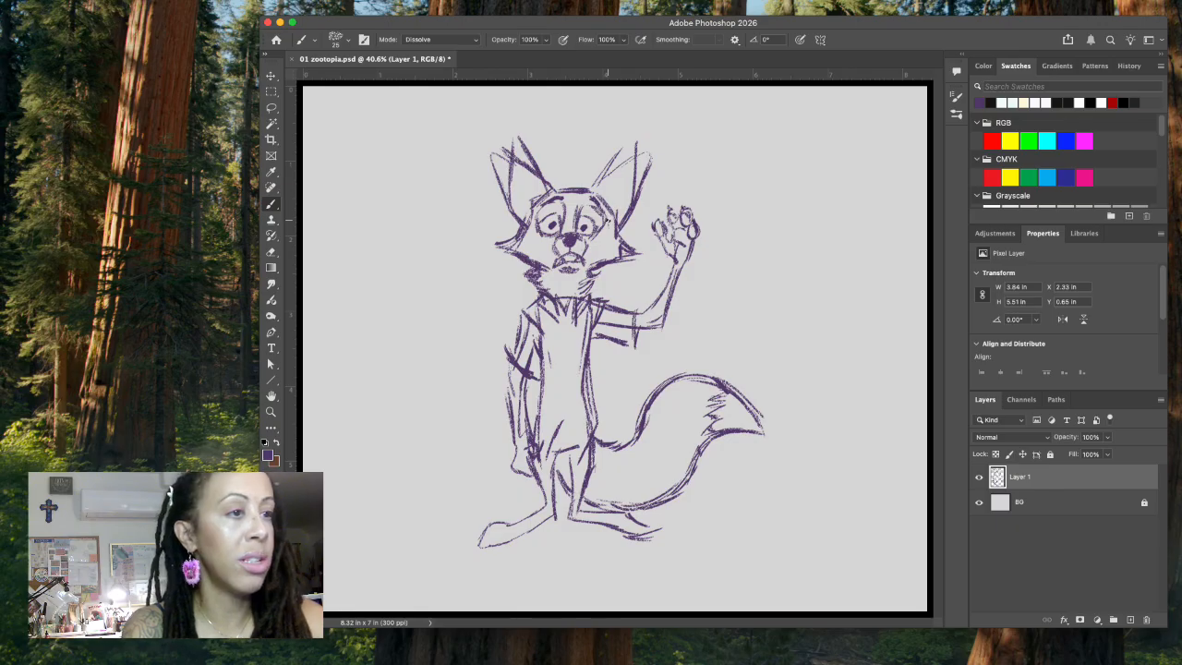
Step: Erase the old upright ear lines and stray marks around both new ears using Lasso selections
{"action": "left_click", "coordinate": [272, 108]}
{"action": "mouse_move", "coordinate": [510, 131]}
{"action": "left_mouse_down"}
{"action": "mouse_move", "coordinate": [509, 205]}
{"action": "mouse_move", "coordinate": [516, 173]}
{"action": "mouse_move", "coordinate": [536, 170]}
{"action": "mouse_move", "coordinate": [545, 188]}
{"action": "mouse_move", "coordinate": [544, 123]}
{"action": "left_mouse_up"}
{"action": "key", "text": "Delete"}
{"action": "mouse_move", "coordinate": [649, 121]}
{"action": "left_mouse_down"}
{"action": "mouse_move", "coordinate": [593, 158]}
{"action": "mouse_move", "coordinate": [591, 187]}
{"action": "mouse_move", "coordinate": [630, 155]}
{"action": "mouse_move", "coordinate": [628, 200]}
{"action": "mouse_move", "coordinate": [651, 122]}
{"action": "left_mouse_up"}
{"action": "key", "text": "Delete"}
{"action": "key", "text": "super+d"}
{"action": "mouse_move", "coordinate": [504, 138]}
{"action": "left_mouse_down"}
{"action": "mouse_move", "coordinate": [504, 159]}
{"action": "mouse_move", "coordinate": [534, 166]}
{"action": "mouse_move", "coordinate": [530, 129]}
{"action": "left_mouse_up"}
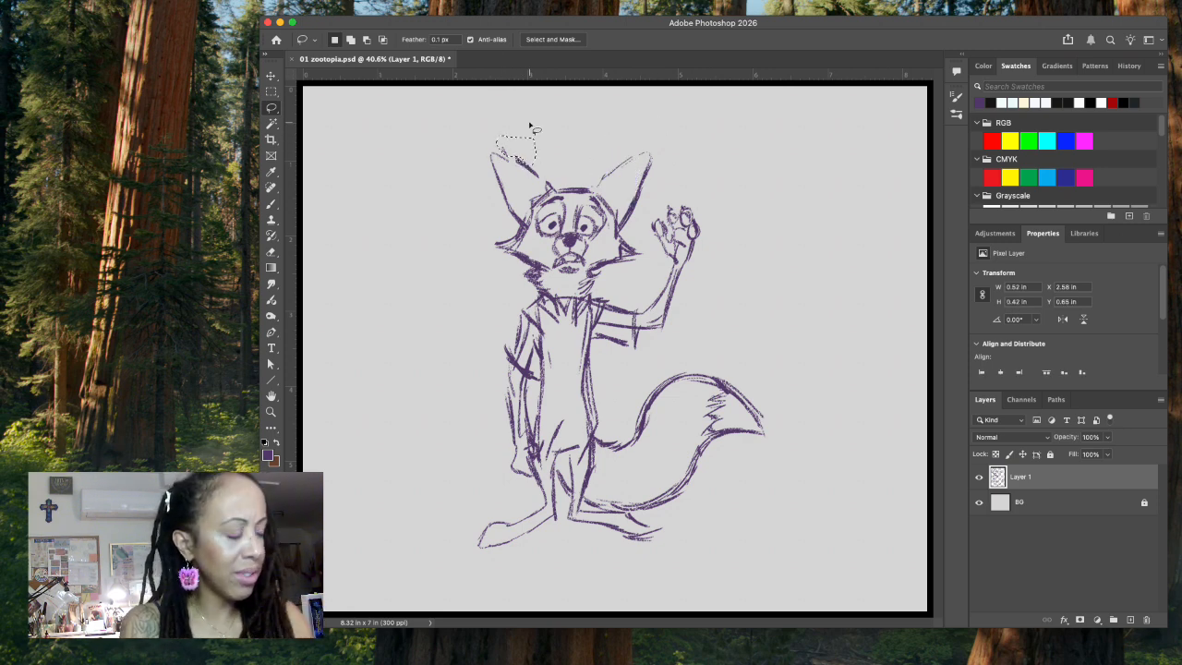
{"action": "key", "text": "Delete"}
{"action": "key", "text": "super+d"}
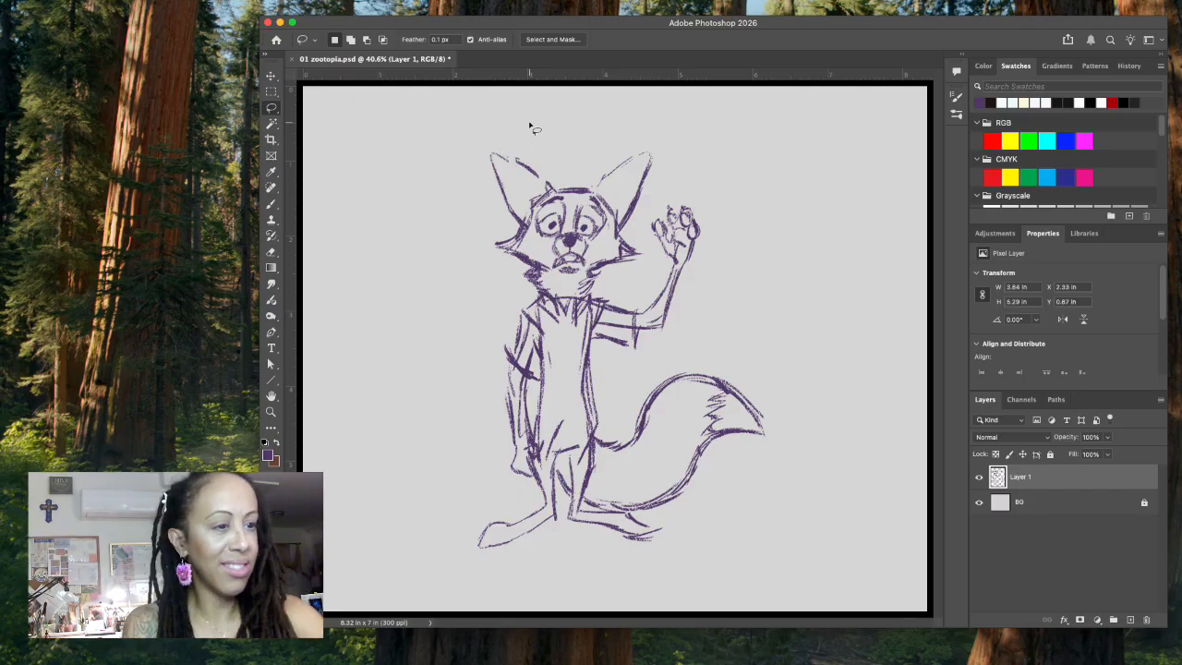
Step: Strengthen the outlines of both ears with the brush, add inner-ear contours and reinforce the top and side of the head
{"action": "left_click", "coordinate": [271, 204]}
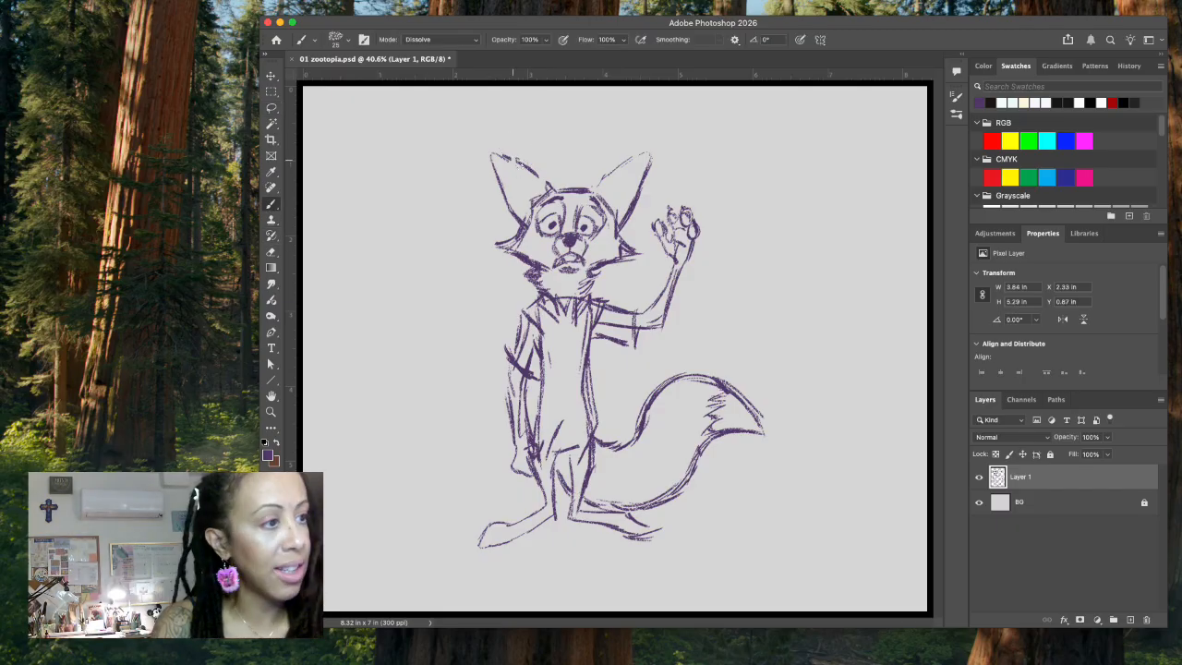
{"action": "left_click_drag", "start_coordinate": [596, 181], "coordinate": [645, 152]}
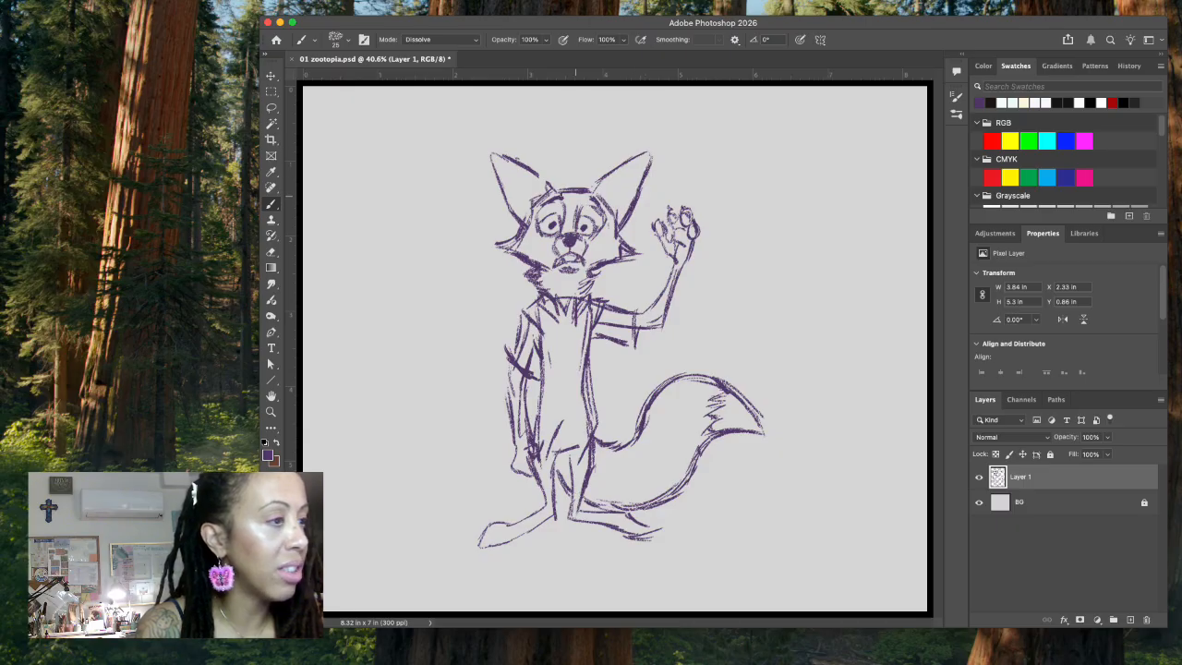
{"action": "left_click_drag", "start_coordinate": [493, 154], "coordinate": [505, 195]}
{"action": "left_click_drag", "start_coordinate": [494, 154], "coordinate": [555, 197]}
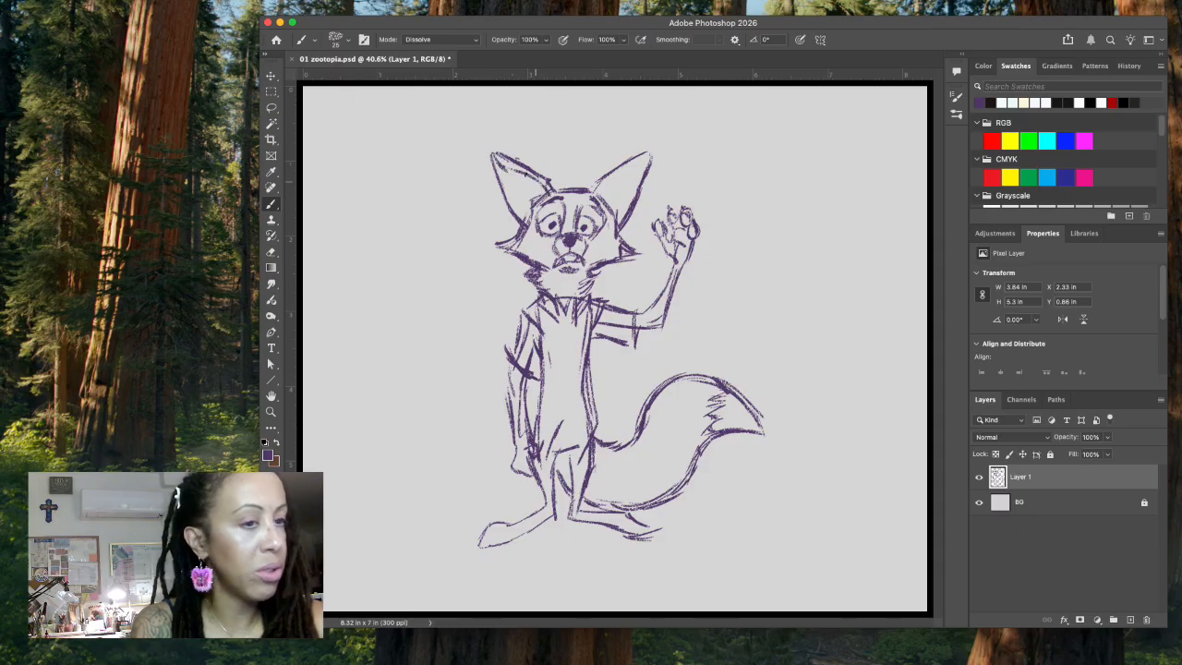
{"action": "left_click_drag", "start_coordinate": [503, 169], "coordinate": [530, 225]}
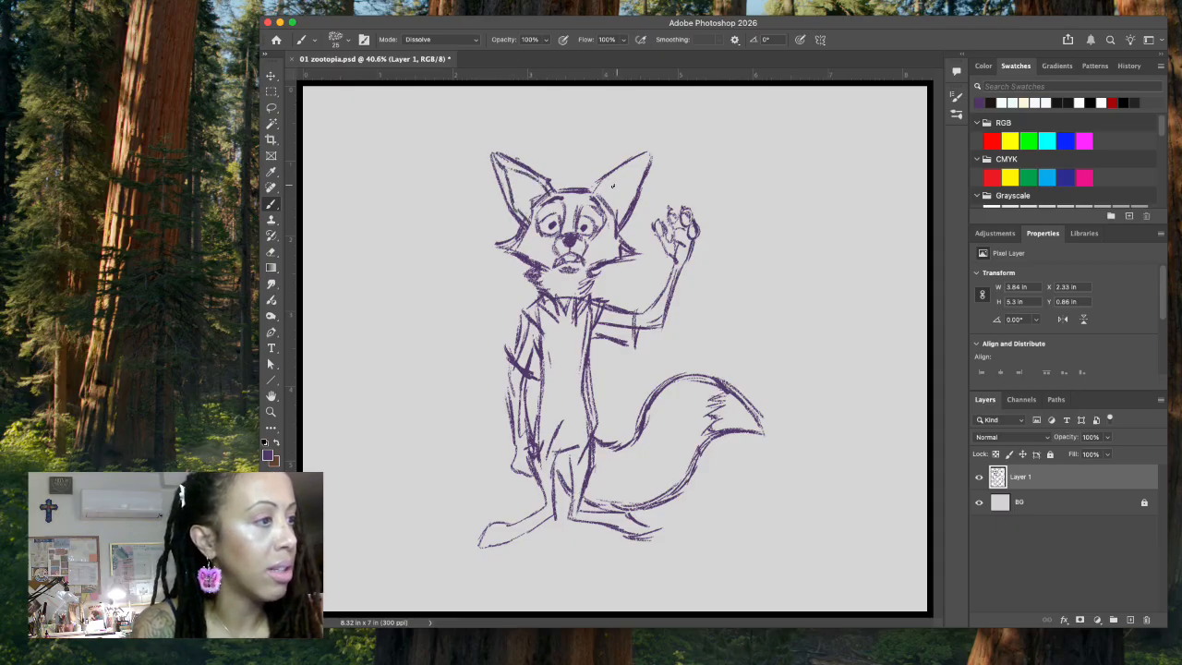
{"action": "mouse_move", "coordinate": [601, 190]}
{"action": "left_mouse_down"}
{"action": "mouse_move", "coordinate": [649, 148]}
{"action": "mouse_move", "coordinate": [635, 189]}
{"action": "left_mouse_up"}
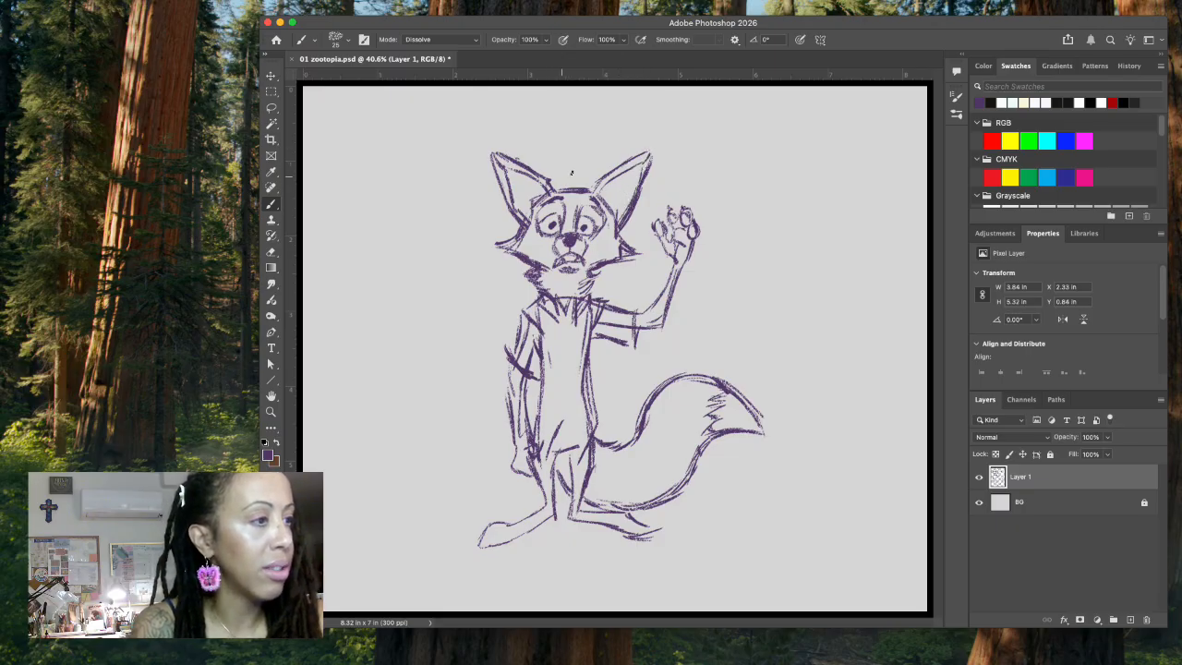
{"action": "left_click_drag", "start_coordinate": [546, 193], "coordinate": [561, 188]}
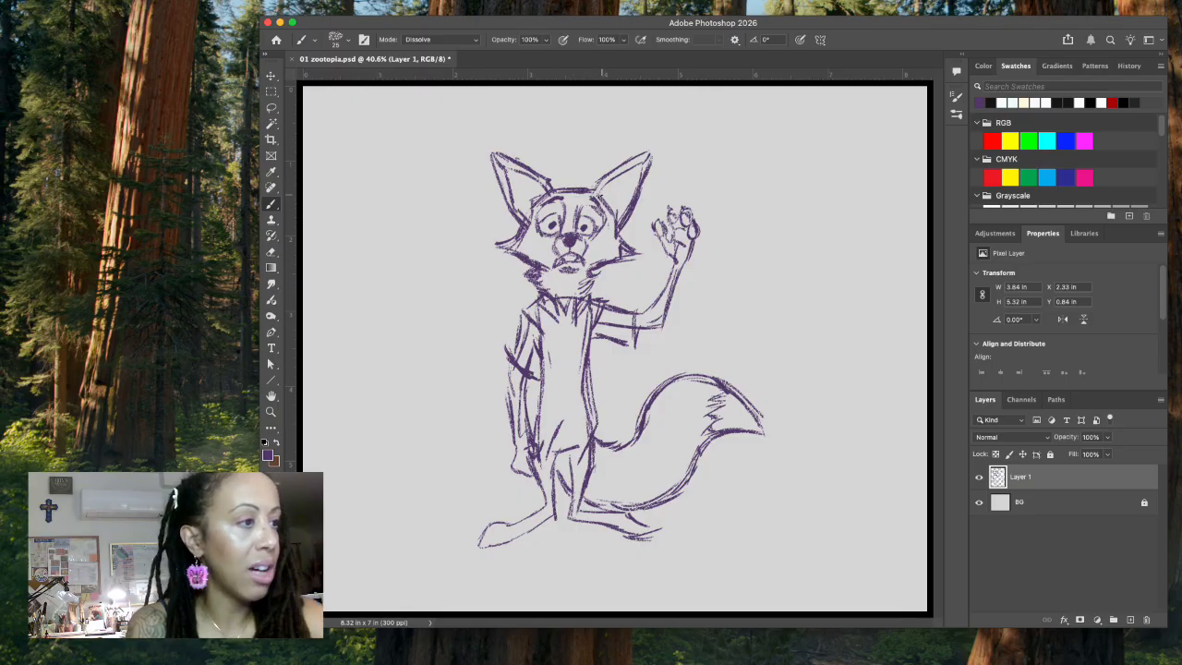
{"action": "left_click_drag", "start_coordinate": [598, 194], "coordinate": [611, 221]}
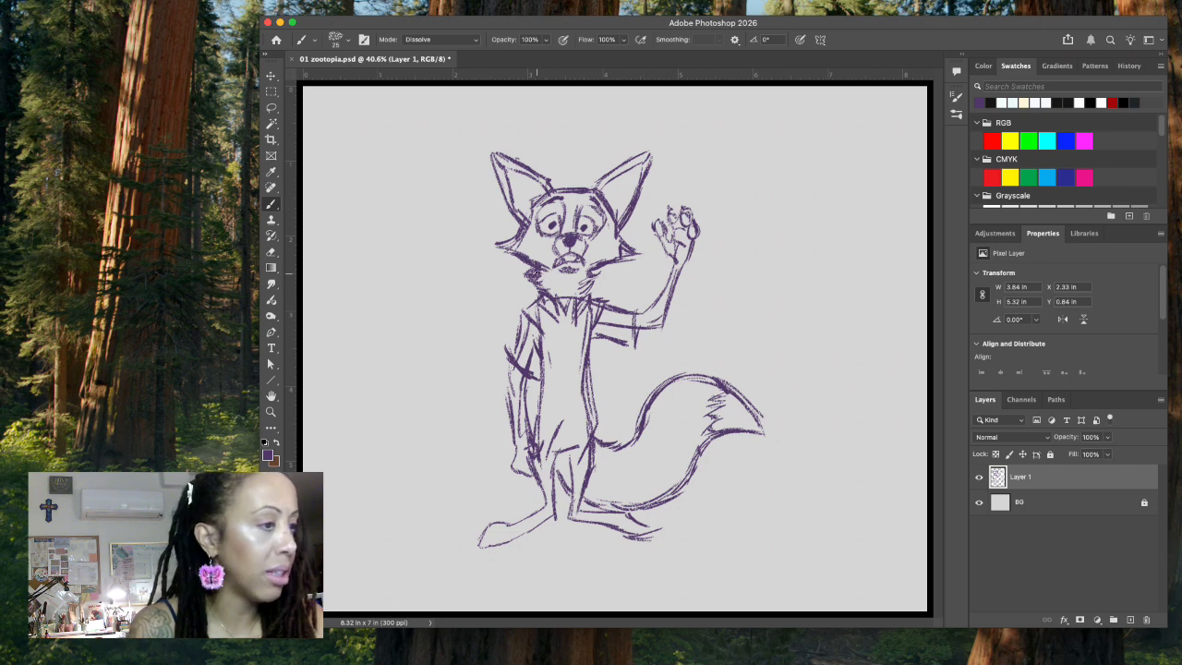
Step: Erase the scribbled fur under the jaw on the lowered-arm side and redraw it as a clean jagged neck line
{"action": "left_click", "coordinate": [272, 108]}
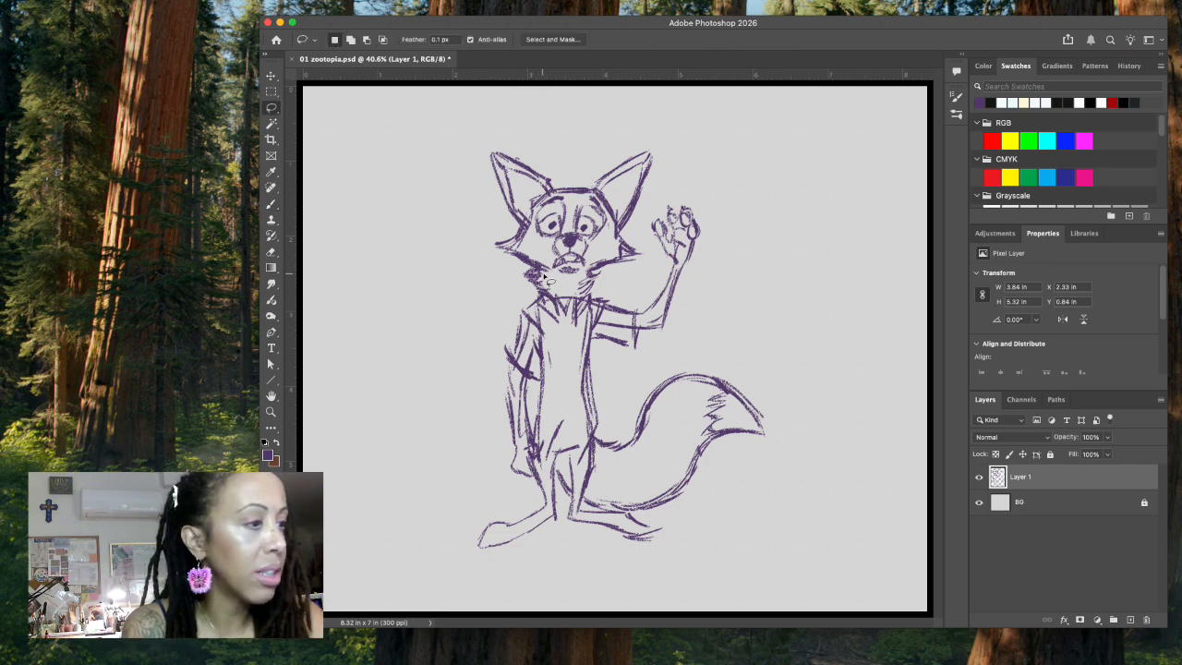
{"action": "left_click_drag", "start_coordinate": [522, 270], "coordinate": [567, 277]}
{"action": "key", "text": "Delete"}
{"action": "key", "text": "super+d"}
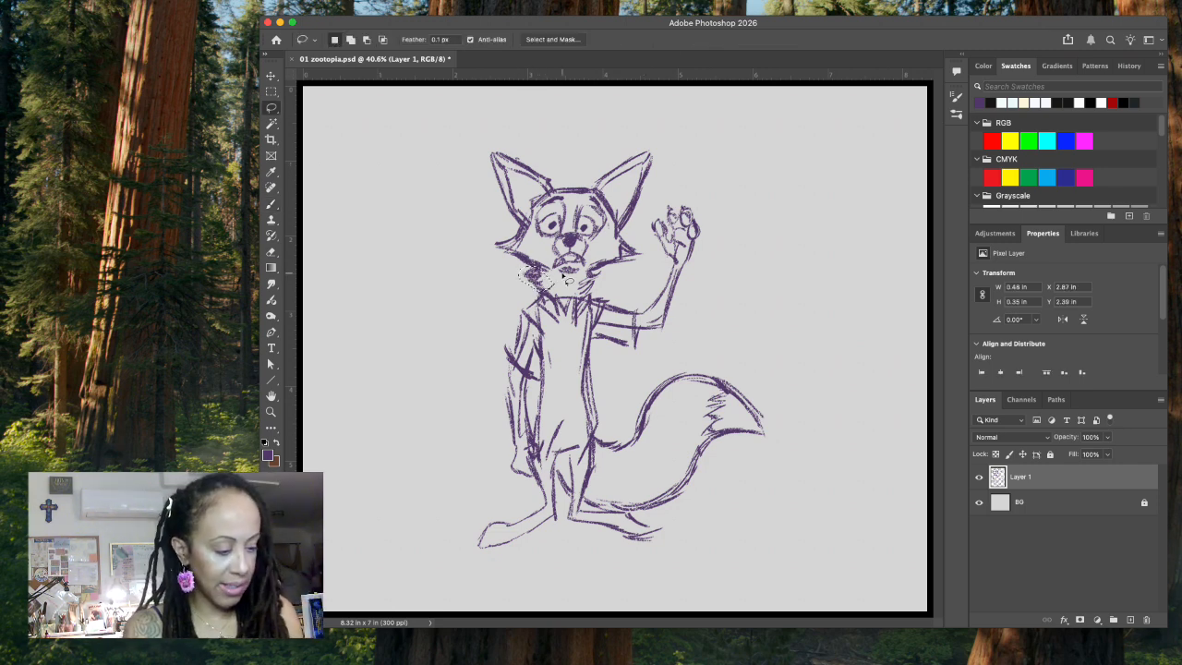
{"action": "left_click", "coordinate": [272, 203]}
{"action": "mouse_move", "coordinate": [540, 269]}
{"action": "left_mouse_down"}
{"action": "mouse_move", "coordinate": [526, 273]}
{"action": "mouse_move", "coordinate": [561, 297]}
{"action": "mouse_move", "coordinate": [589, 290]}
{"action": "left_mouse_up"}
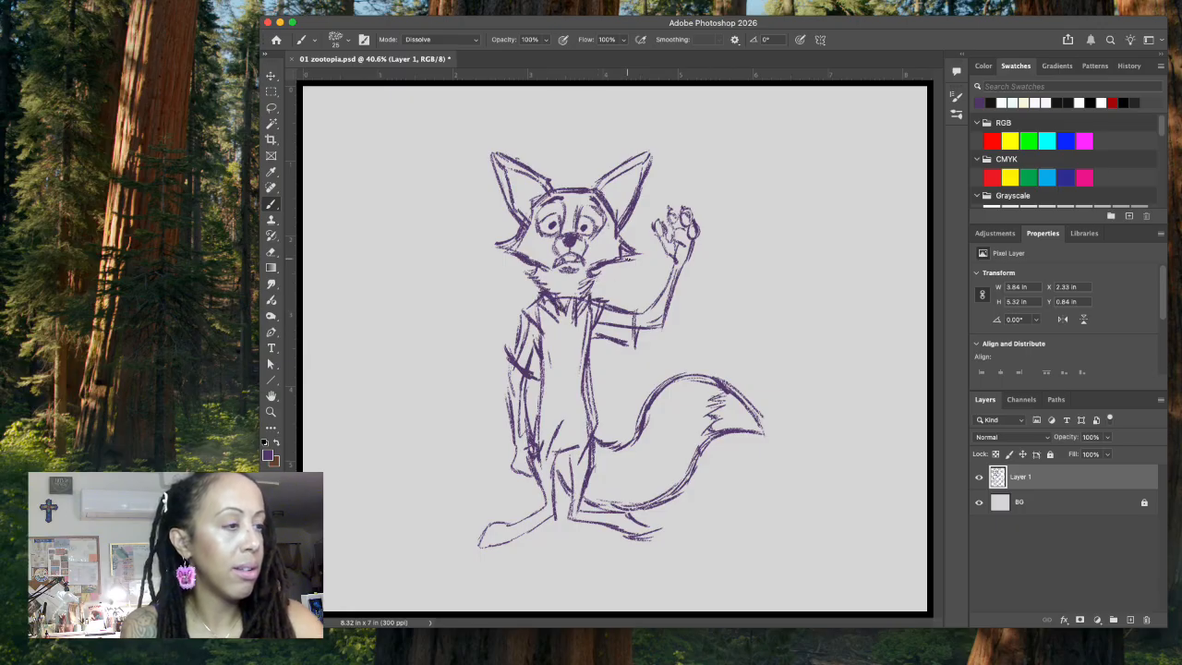
Step: Erase the lower edge of the cheek tuft on the lowered-arm side, redraw it and sketch fur inside both ears
{"action": "left_click", "coordinate": [271, 109]}
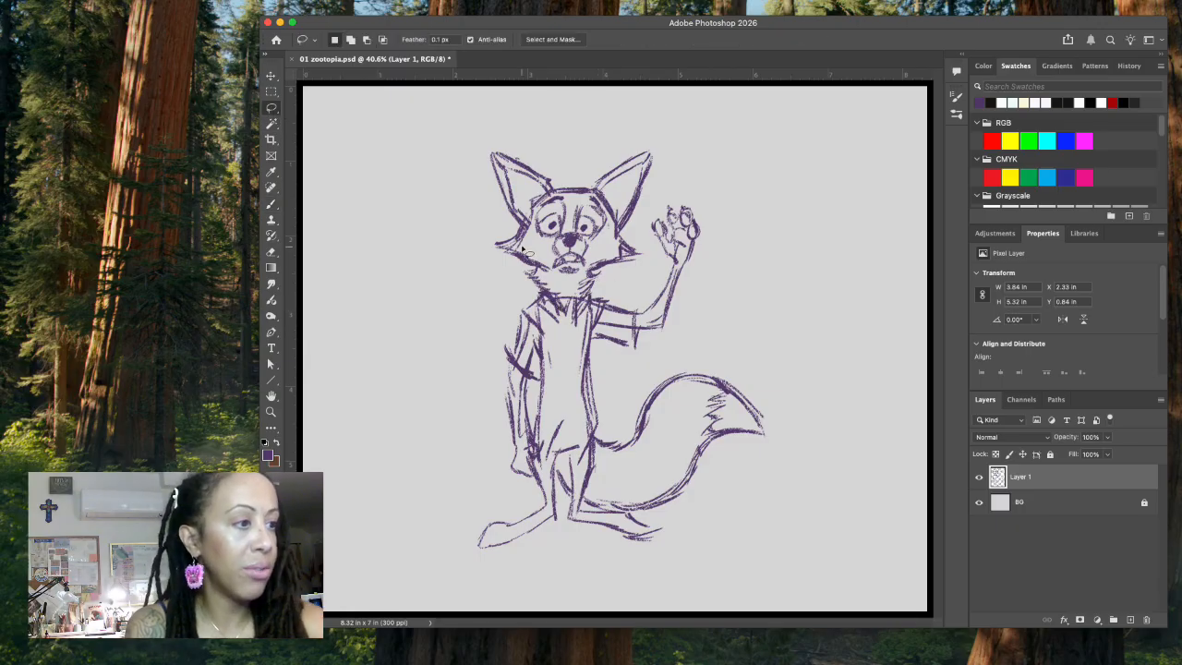
{"action": "left_click_drag", "start_coordinate": [513, 247], "coordinate": [539, 250]}
{"action": "key", "text": "Delete"}
{"action": "key", "text": "super+d"}
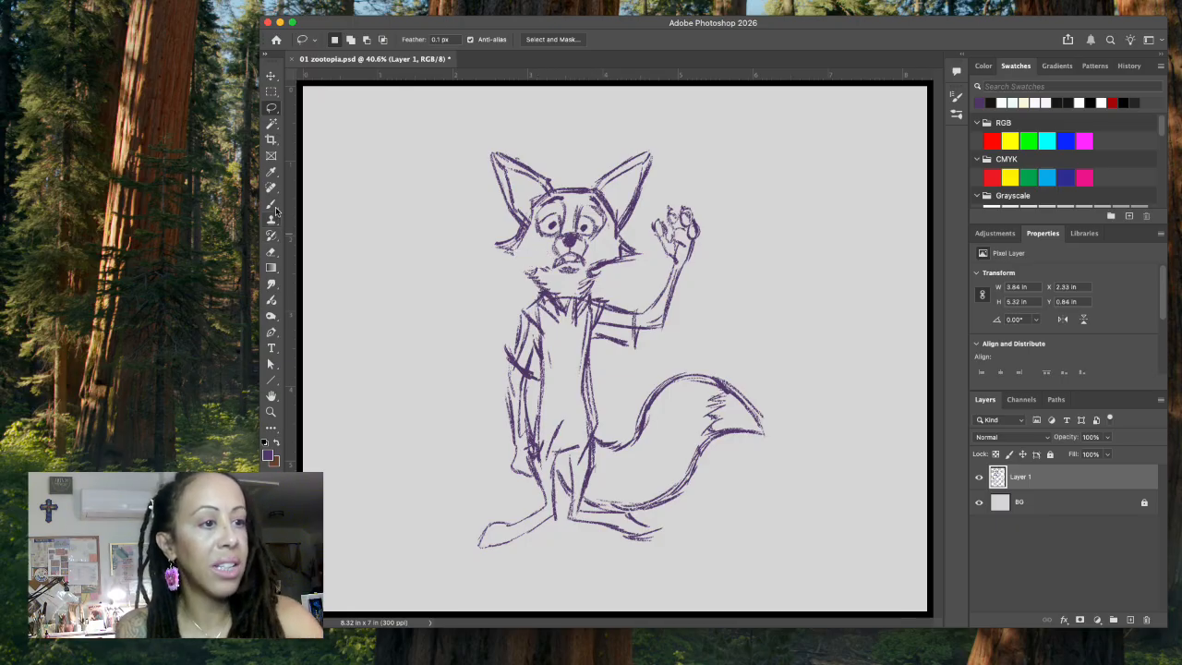
{"action": "key", "text": "b"}
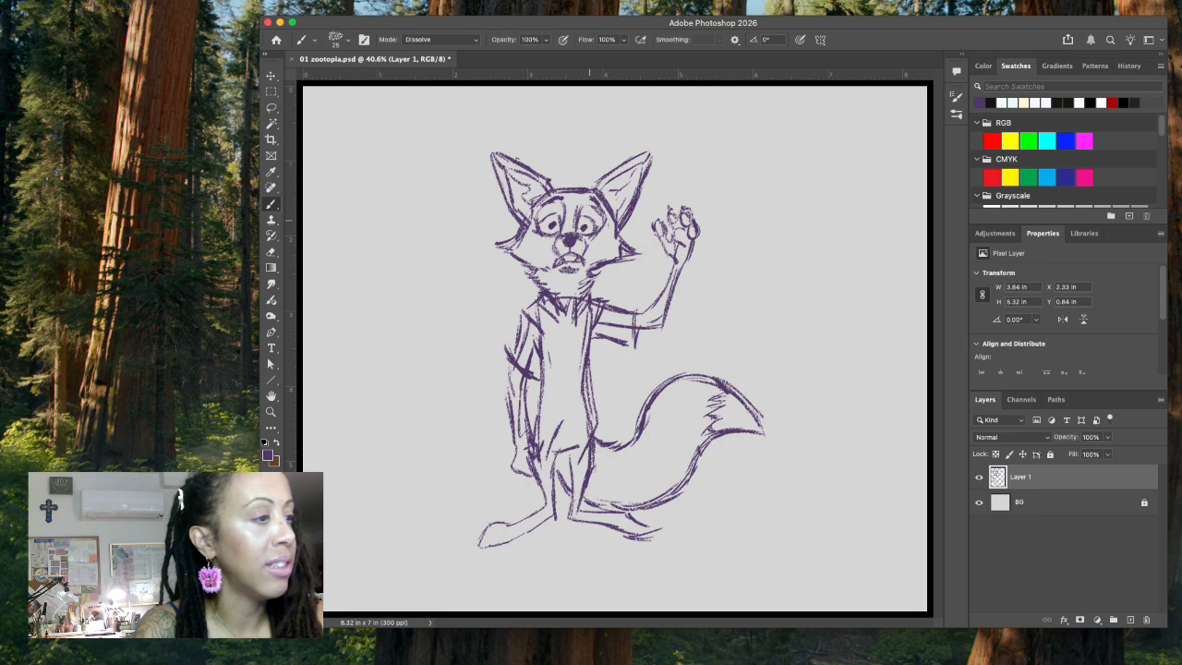
Step: Erase and redraw the pupil of the eye on the waving-arm side, and hatch shading across the forehead between the brows
{"action": "key", "text": "l"}
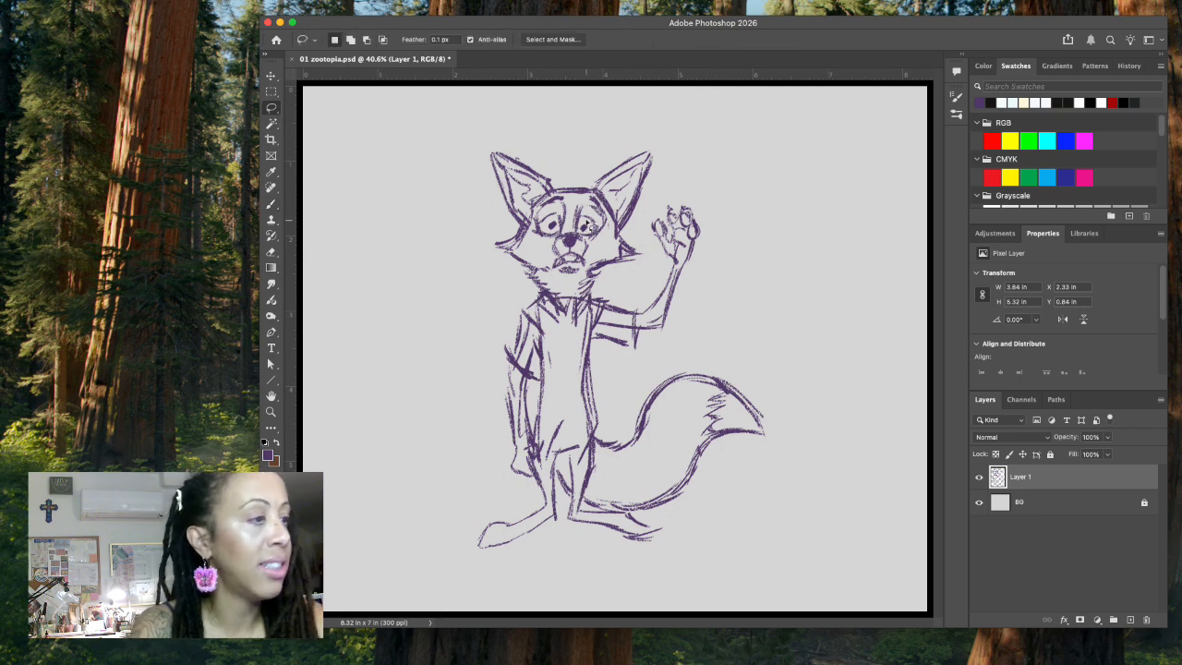
{"action": "left_click_drag", "start_coordinate": [579, 229], "coordinate": [592, 208]}
{"action": "key", "text": "Delete"}
{"action": "key", "text": "super+d"}
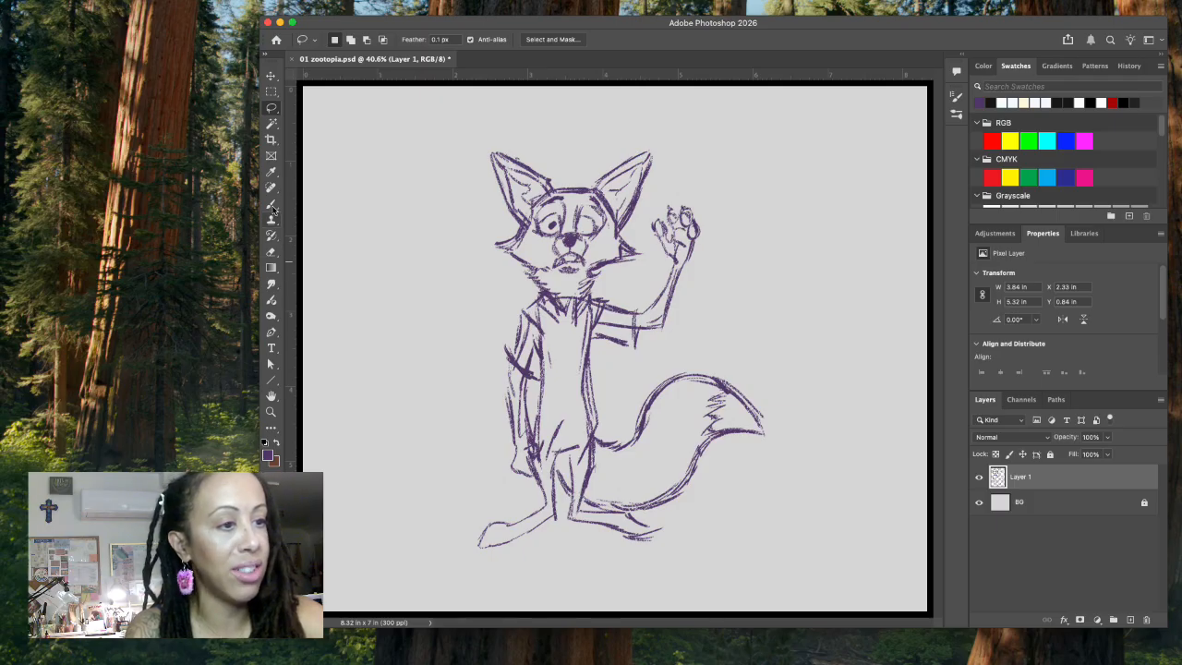
{"action": "left_click", "coordinate": [270, 203]}
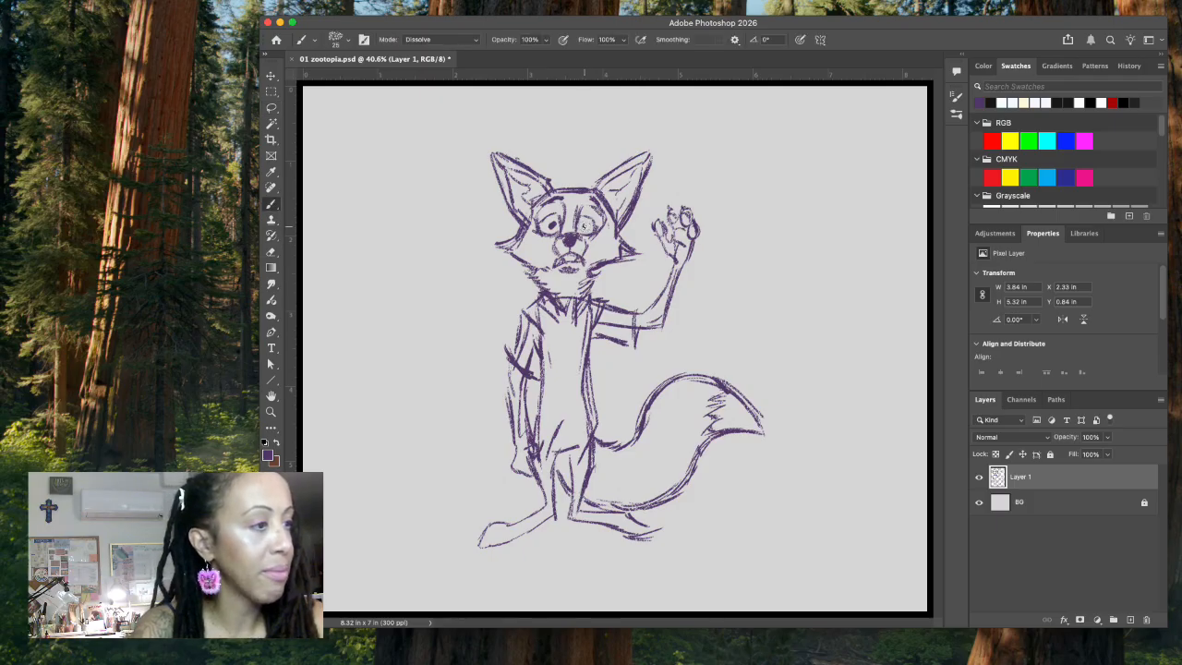
{"action": "left_click_drag", "start_coordinate": [581, 223], "coordinate": [585, 228]}
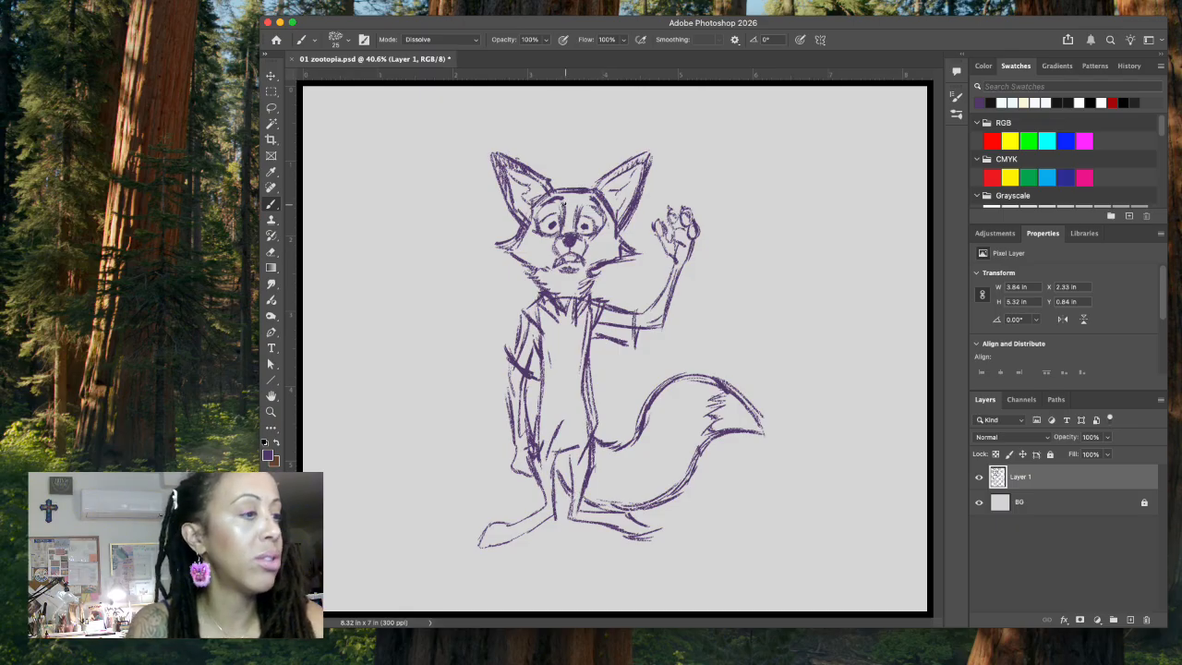
{"action": "mouse_move", "coordinate": [556, 202]}
{"action": "left_mouse_down"}
{"action": "mouse_move", "coordinate": [572, 190]}
{"action": "mouse_move", "coordinate": [592, 202]}
{"action": "left_mouse_up"}
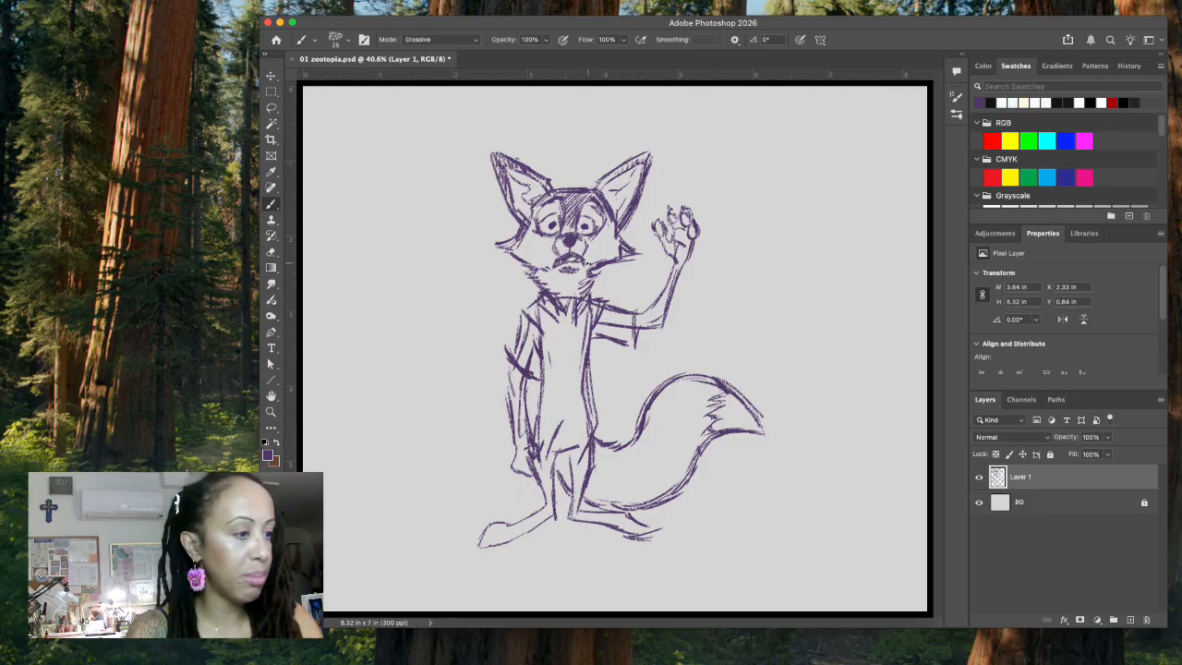
Step: Sketch the pointed shirt opening above the legs and add toe lines to both feet
{"action": "left_click_drag", "start_coordinate": [562, 416], "coordinate": [579, 469]}
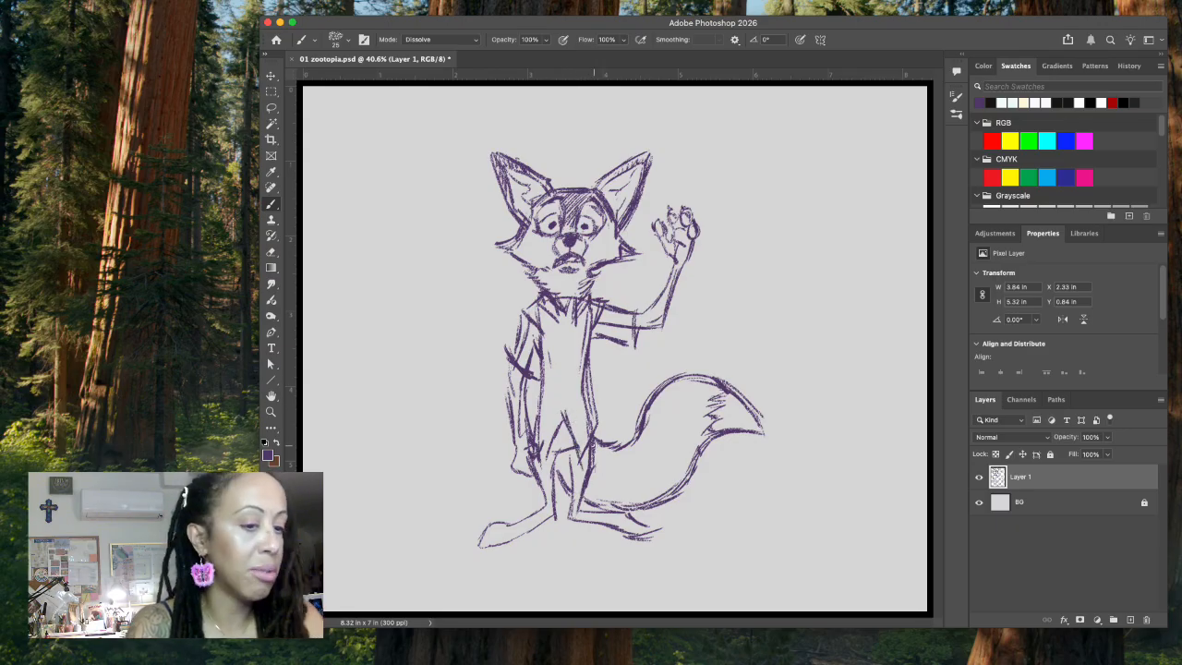
{"action": "mouse_move", "coordinate": [502, 535]}
{"action": "left_mouse_down"}
{"action": "mouse_move", "coordinate": [483, 543]}
{"action": "mouse_move", "coordinate": [550, 518]}
{"action": "left_mouse_up"}
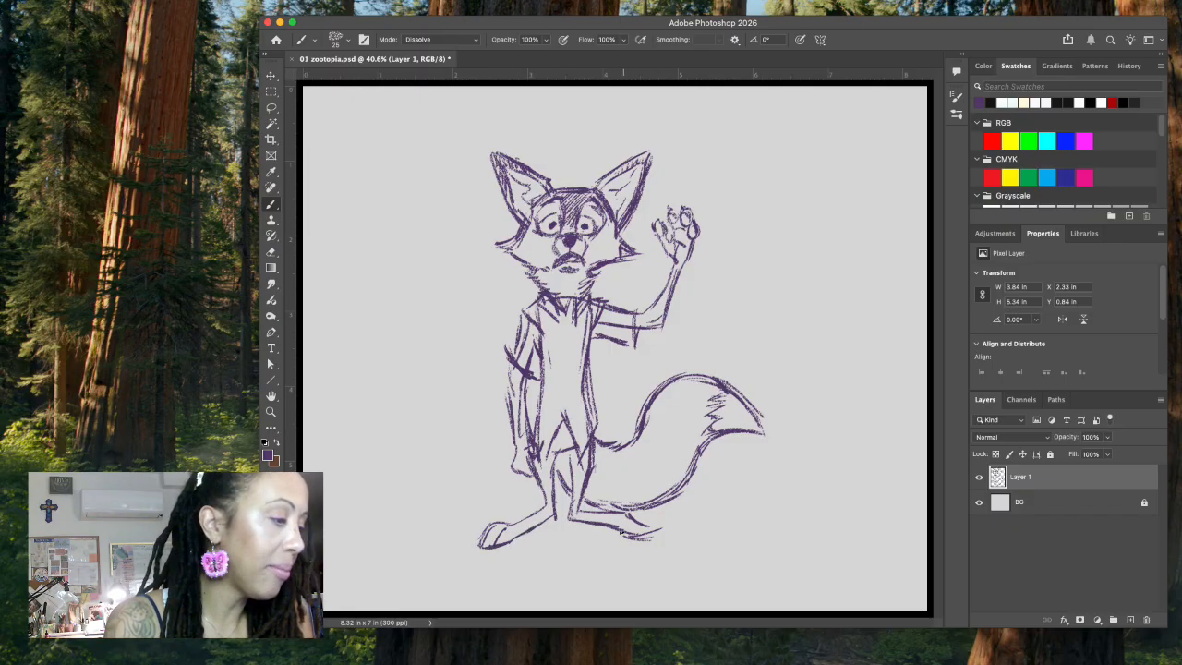
{"action": "left_click_drag", "start_coordinate": [626, 538], "coordinate": [652, 530]}
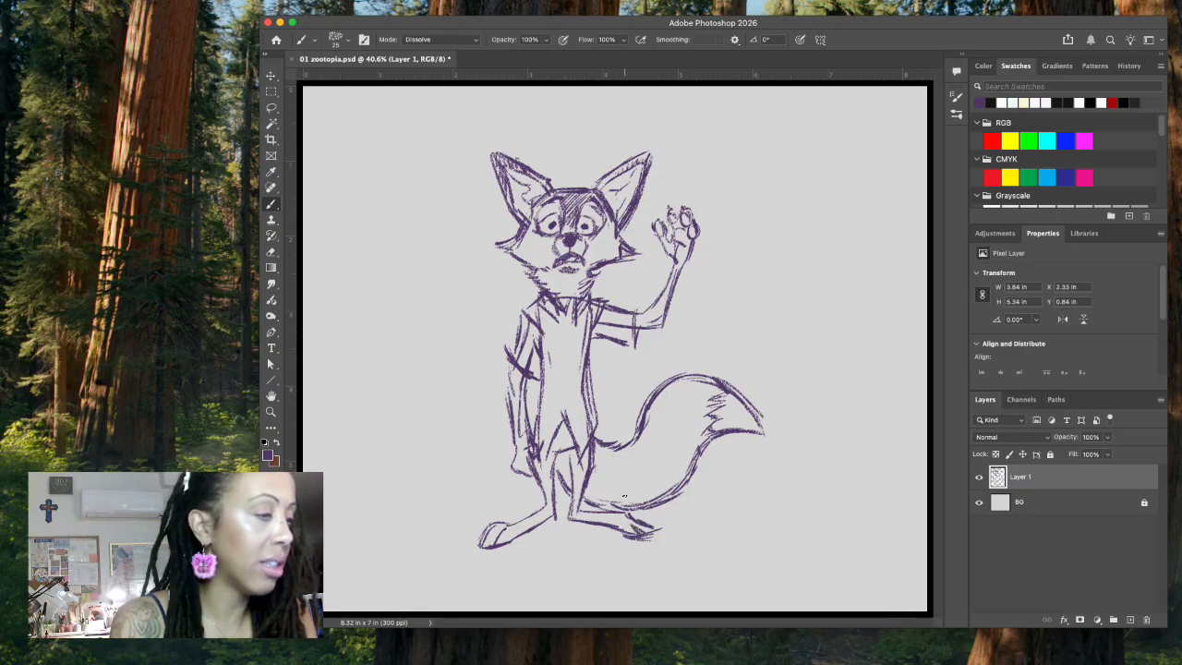
Step: Reinforce the shirt contour beside the lowered arm and erase the extra inner contours along both sides of the torso
{"action": "left_click_drag", "start_coordinate": [533, 373], "coordinate": [533, 417]}
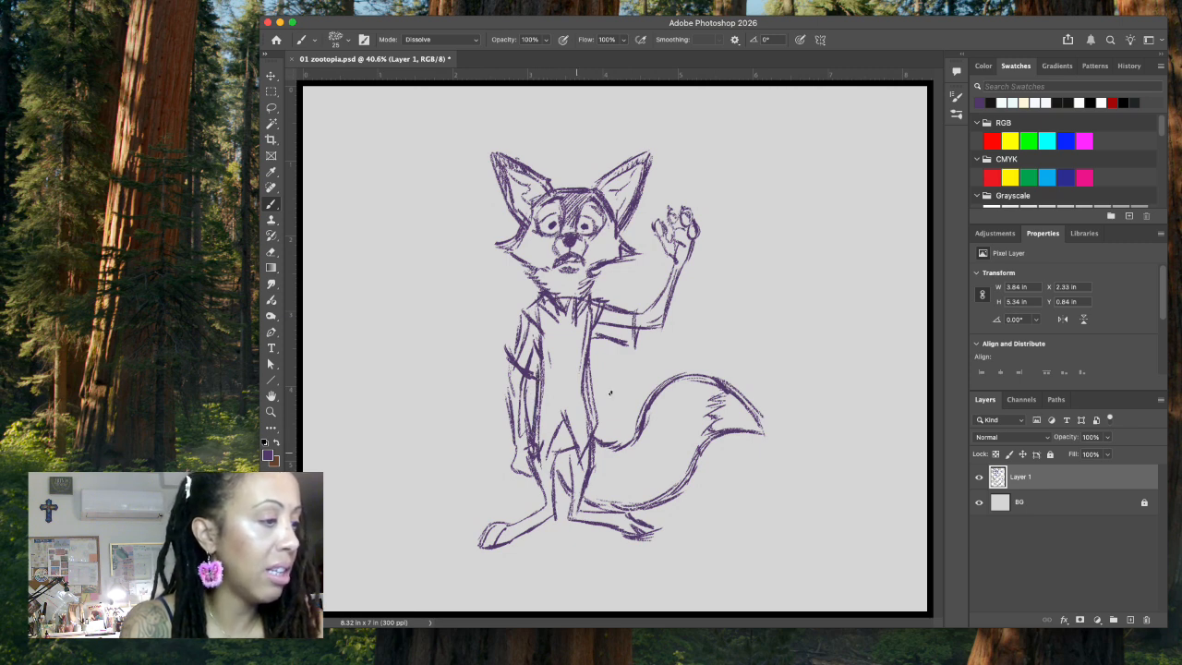
{"action": "key", "text": "l"}
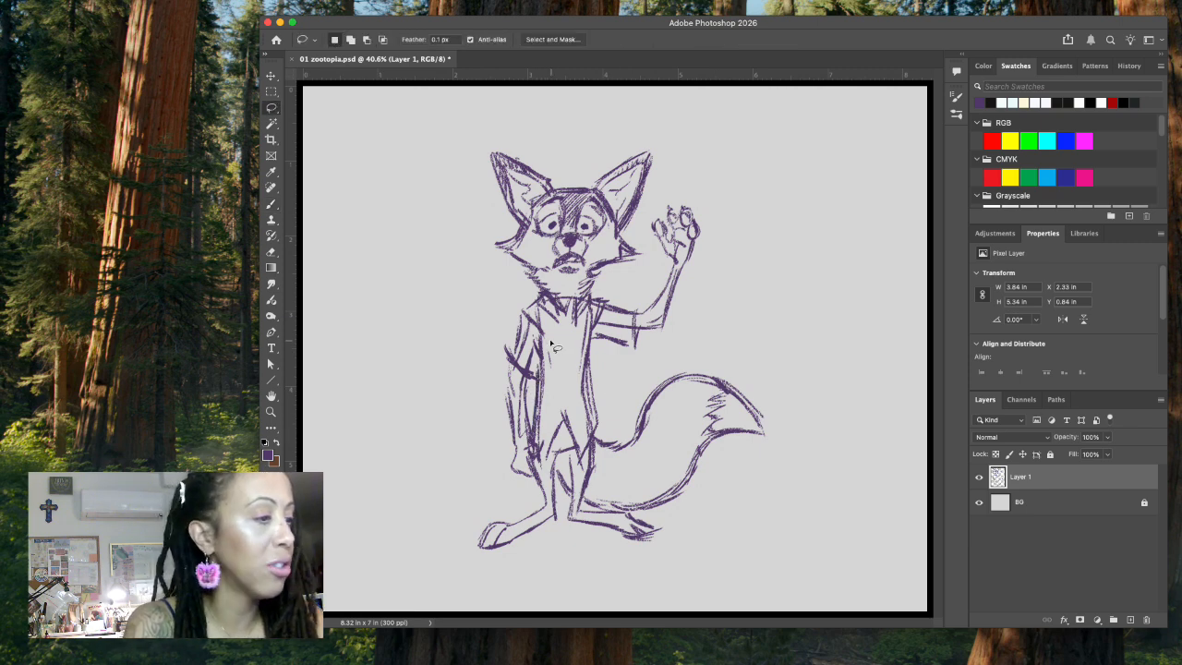
{"action": "mouse_move", "coordinate": [547, 354]}
{"action": "left_mouse_down"}
{"action": "mouse_move", "coordinate": [533, 443]}
{"action": "mouse_move", "coordinate": [559, 390]}
{"action": "mouse_move", "coordinate": [586, 434]}
{"action": "mouse_move", "coordinate": [592, 425]}
{"action": "mouse_move", "coordinate": [584, 319]}
{"action": "mouse_move", "coordinate": [554, 343]}
{"action": "left_mouse_up"}
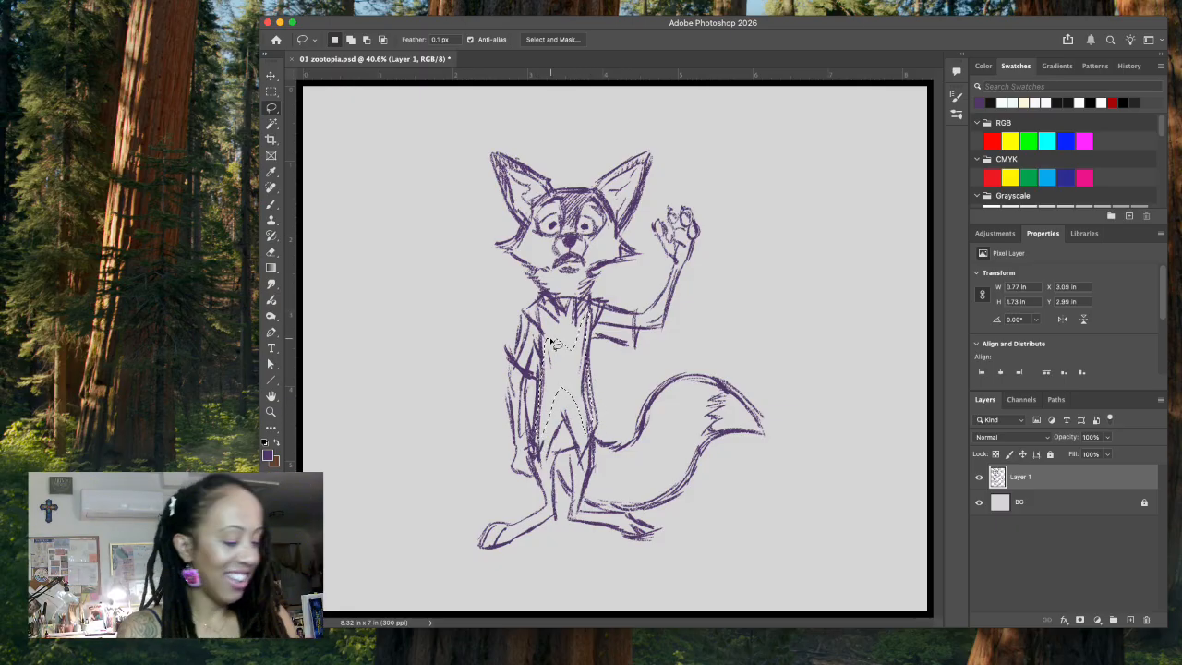
{"action": "key", "text": "super+d"}
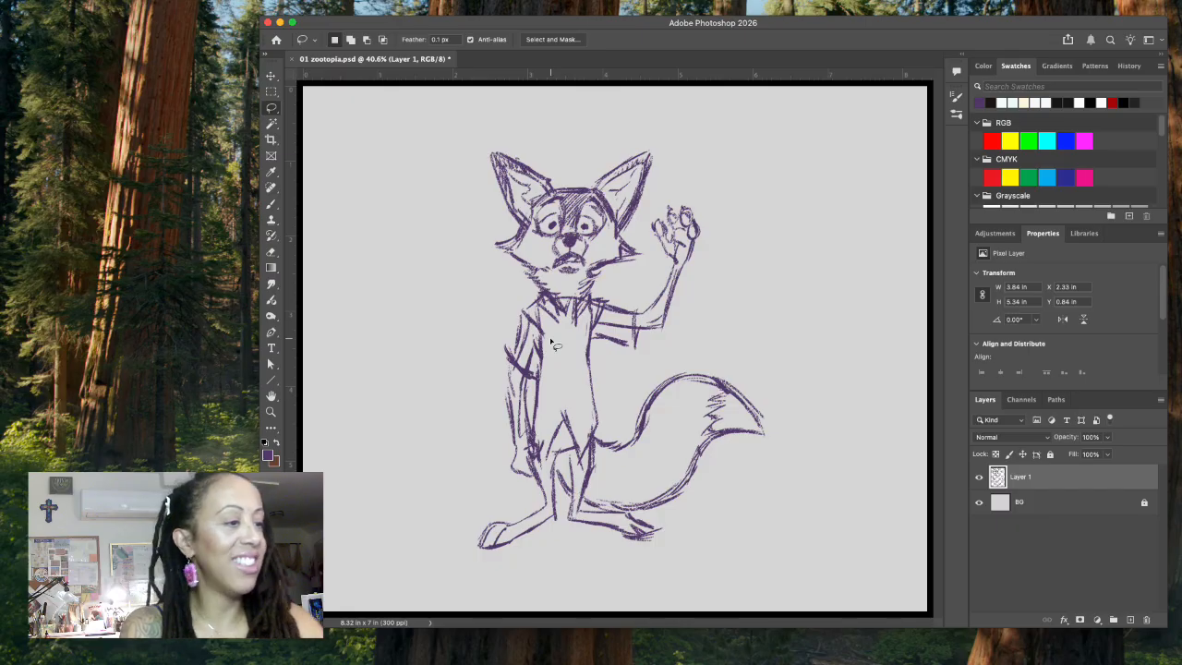
Step: Erase the torso contour beside the lowered arm and redraw it as a cleaner line down to the waist
{"action": "mouse_move", "coordinate": [542, 359]}
{"action": "left_mouse_down"}
{"action": "mouse_move", "coordinate": [533, 408]}
{"action": "mouse_move", "coordinate": [547, 353]}
{"action": "left_mouse_up"}
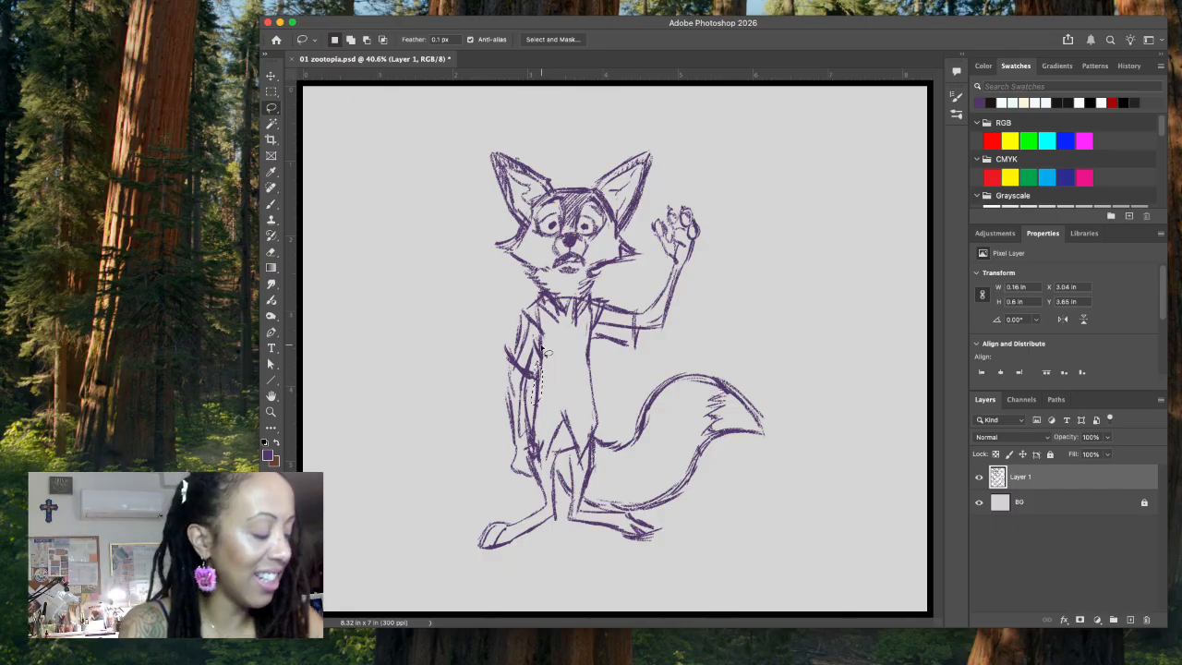
{"action": "key", "text": "super+d"}
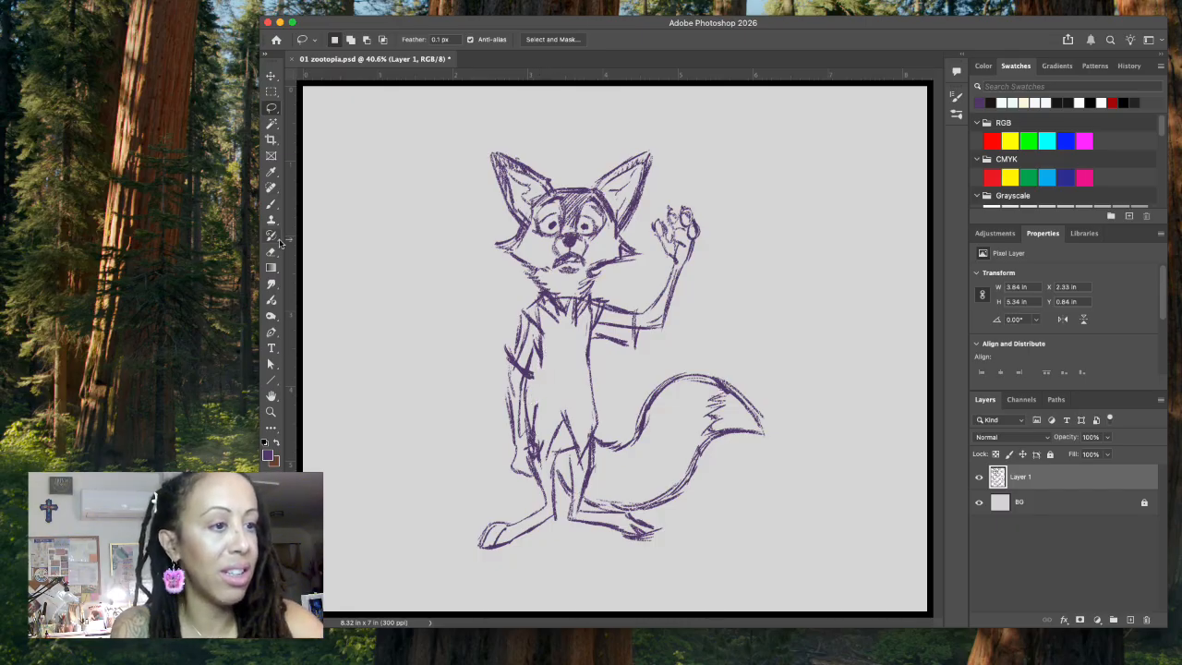
{"action": "mouse_move", "coordinate": [532, 390]}
{"action": "left_mouse_down"}
{"action": "mouse_move", "coordinate": [530, 415]}
{"action": "mouse_move", "coordinate": [544, 382]}
{"action": "mouse_move", "coordinate": [532, 380]}
{"action": "mouse_move", "coordinate": [524, 418]}
{"action": "mouse_move", "coordinate": [545, 425]}
{"action": "left_mouse_up"}
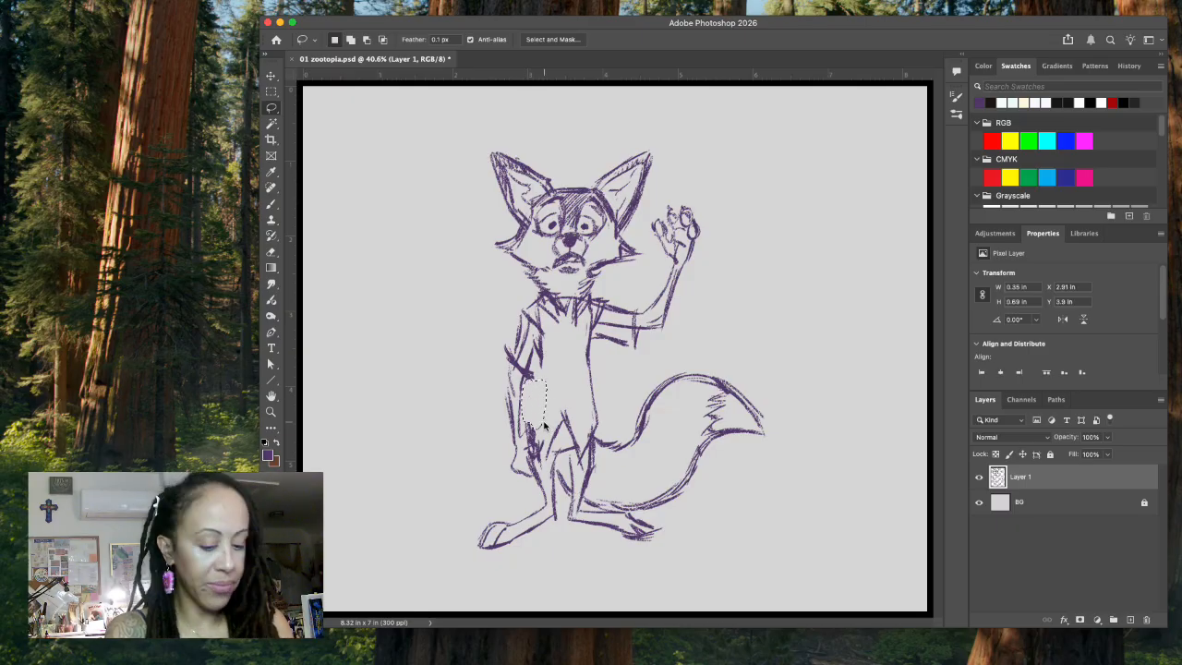
{"action": "key", "text": "Delete"}
{"action": "key", "text": "super+d"}
{"action": "key", "text": "b"}
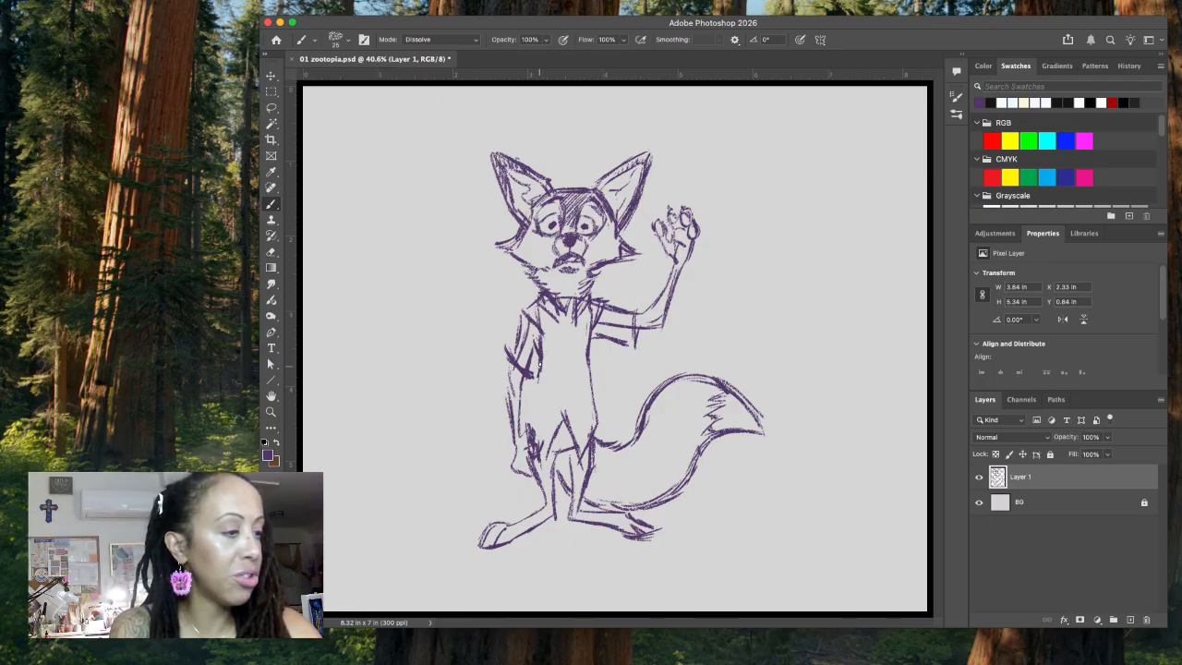
{"action": "left_click_drag", "start_coordinate": [541, 376], "coordinate": [533, 425]}
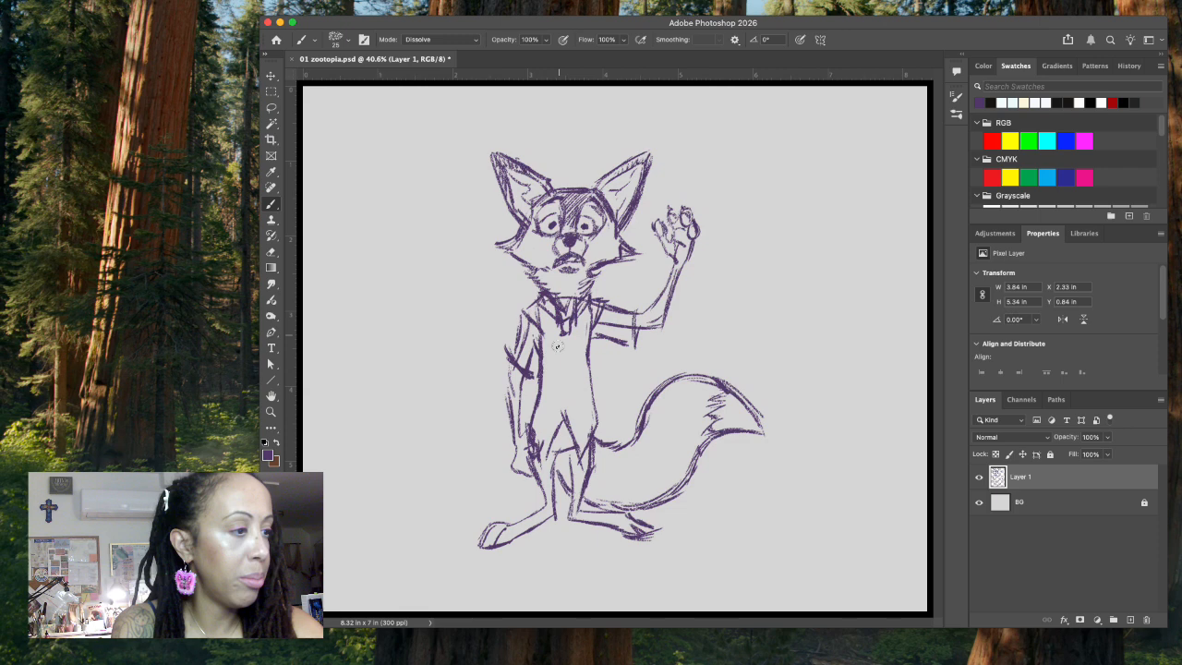
Step: Sketch a long necktie with a pointed end down the shirt front and fill it with hatching
{"action": "left_click_drag", "start_coordinate": [559, 335], "coordinate": [564, 425]}
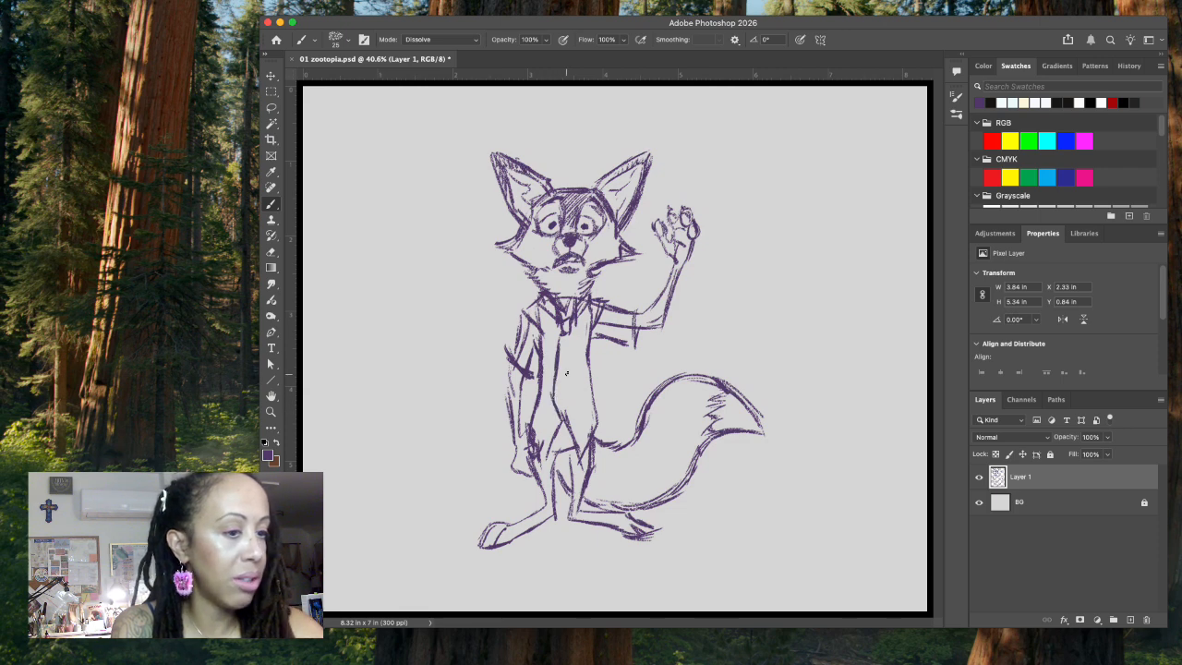
{"action": "mouse_move", "coordinate": [569, 353]}
{"action": "left_mouse_down"}
{"action": "mouse_move", "coordinate": [577, 422]}
{"action": "mouse_move", "coordinate": [554, 399]}
{"action": "mouse_move", "coordinate": [576, 428]}
{"action": "left_mouse_up"}
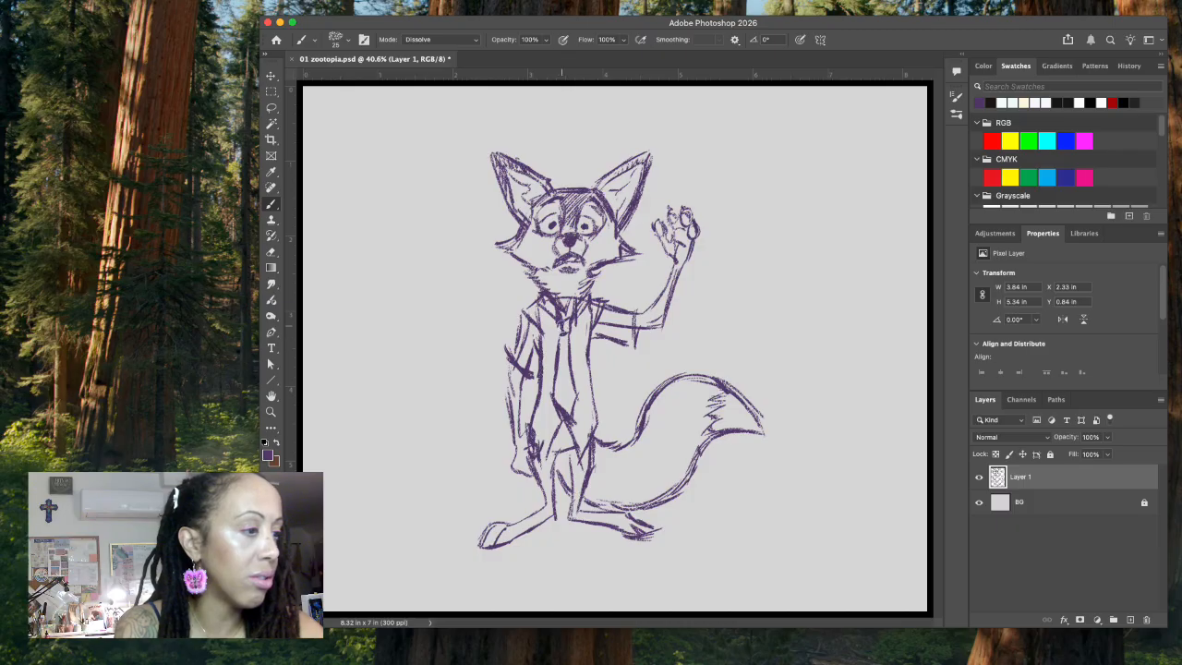
{"action": "left_click_drag", "start_coordinate": [559, 381], "coordinate": [574, 423]}
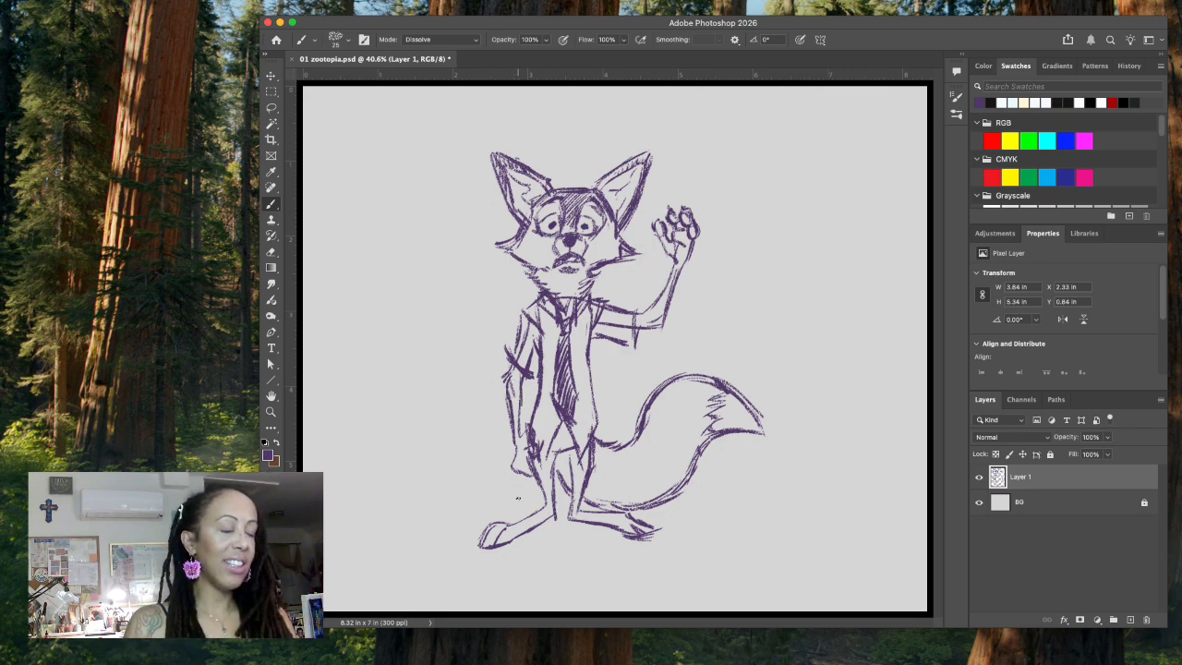
Step: Erase the overlapping inner lines on the upper part of the lowered arm's sleeve and redraw its shoulder contour
{"action": "left_click", "coordinate": [270, 107]}
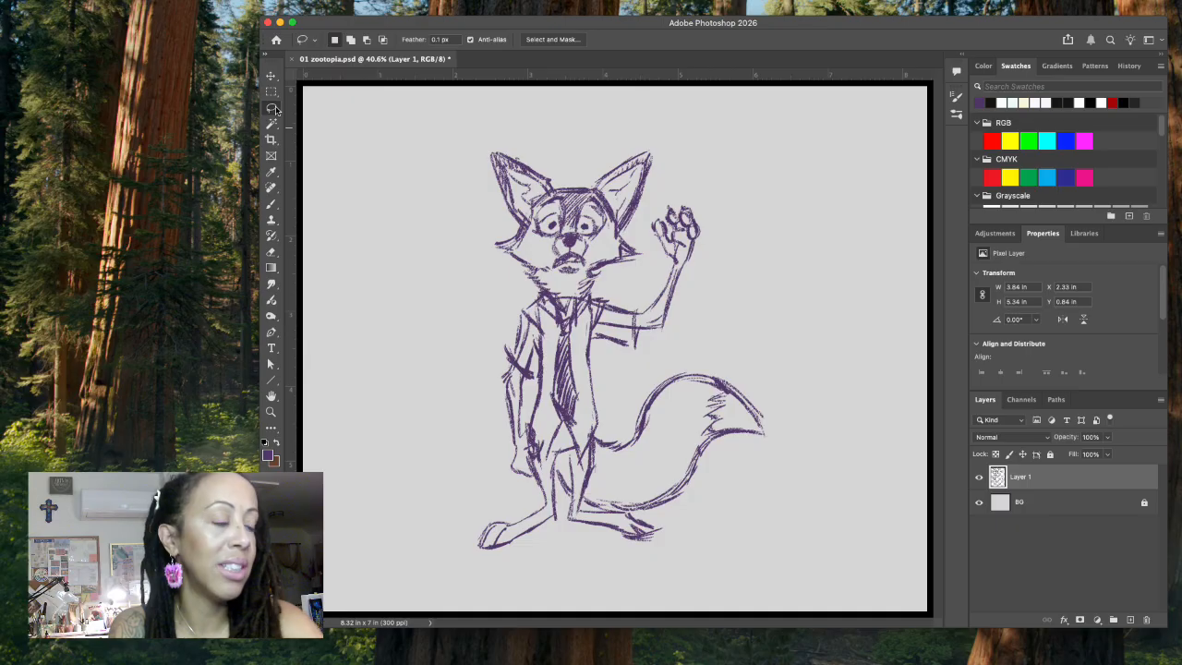
{"action": "mouse_move", "coordinate": [522, 344]}
{"action": "left_mouse_down"}
{"action": "mouse_move", "coordinate": [519, 365]}
{"action": "mouse_move", "coordinate": [534, 319]}
{"action": "left_mouse_up"}
{"action": "key", "text": "super+d"}
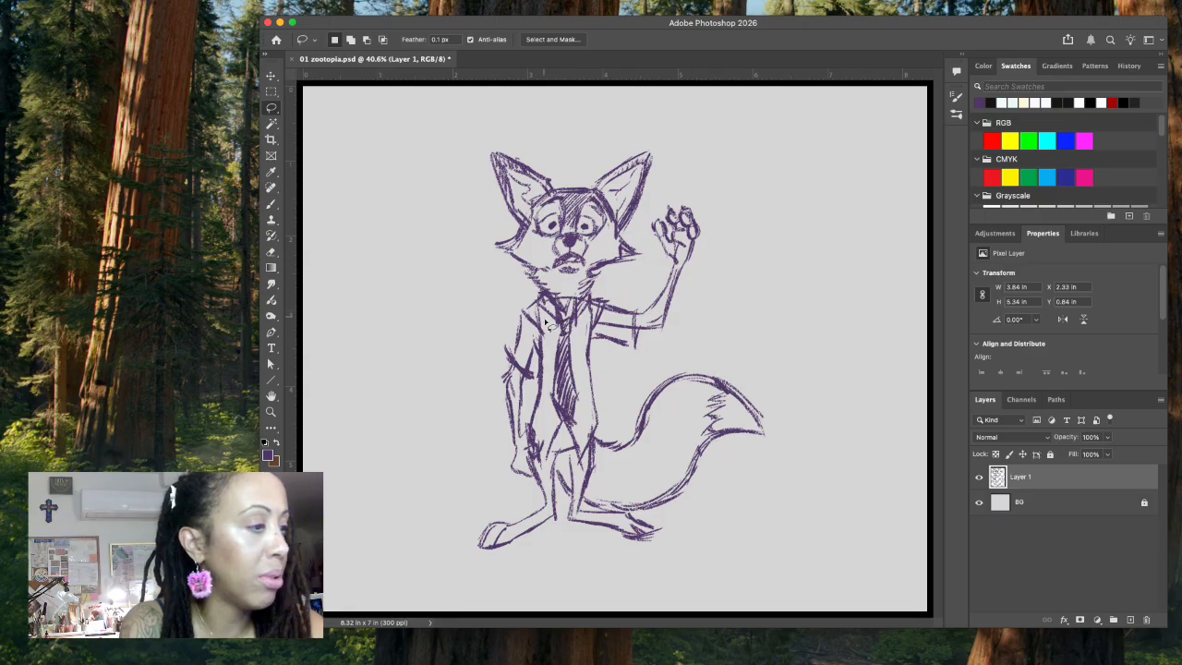
{"action": "mouse_move", "coordinate": [549, 300]}
{"action": "left_mouse_down"}
{"action": "mouse_move", "coordinate": [522, 318]}
{"action": "mouse_move", "coordinate": [551, 302]}
{"action": "left_mouse_up"}
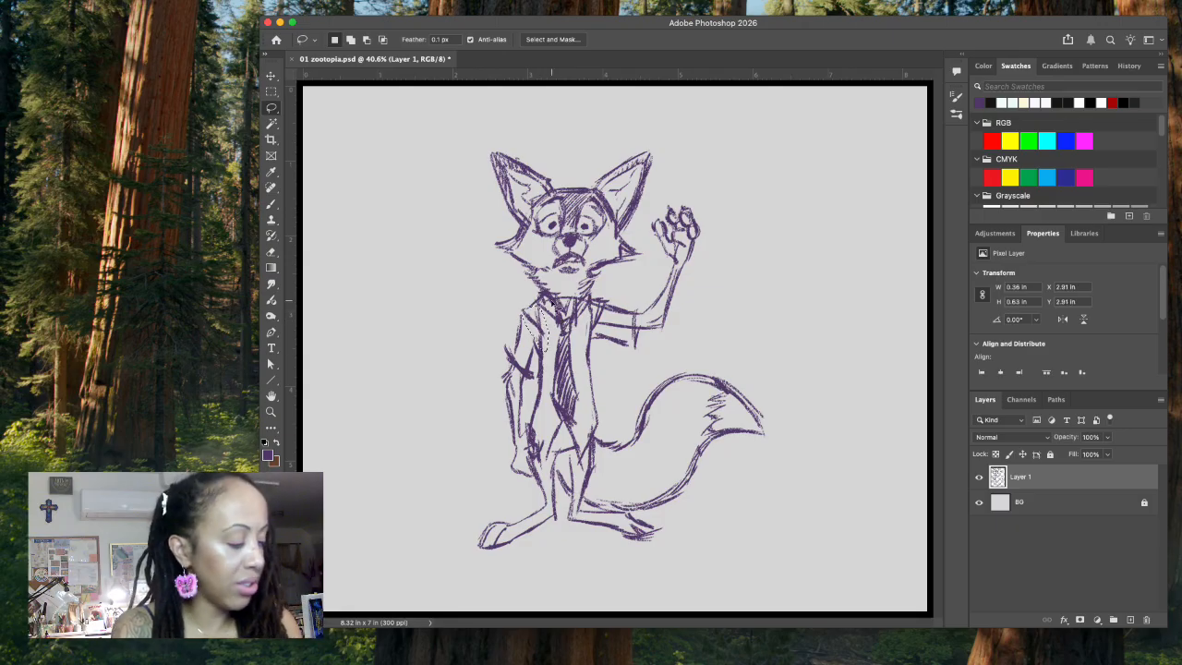
{"action": "key", "text": "super+d"}
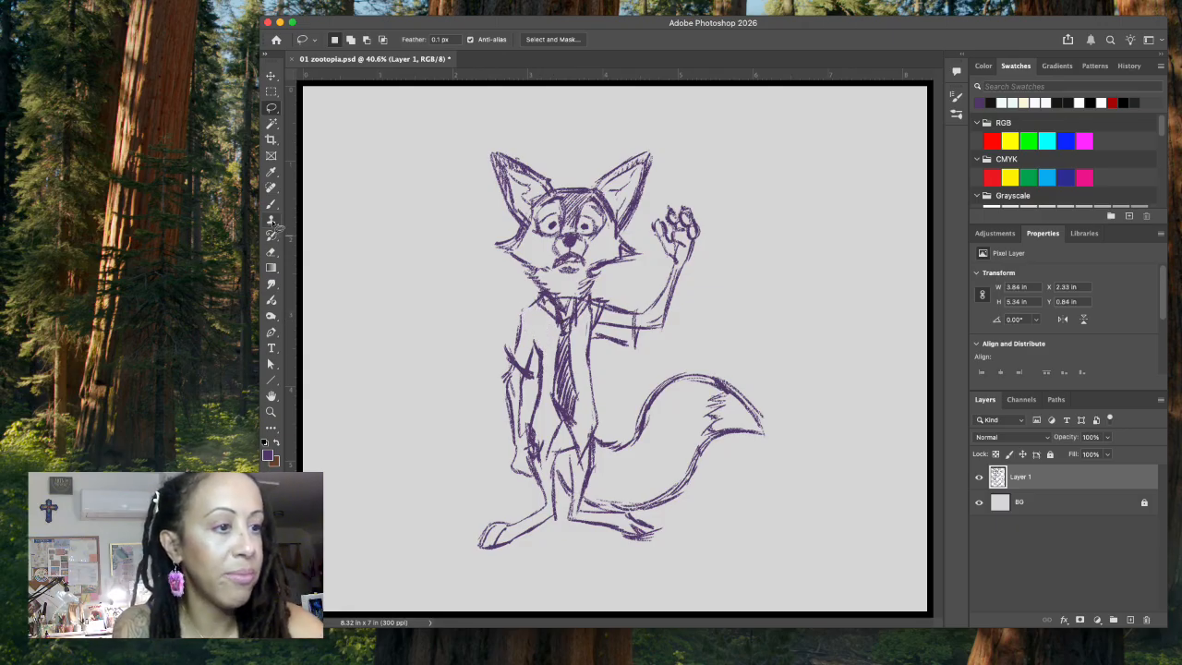
{"action": "key", "text": "b"}
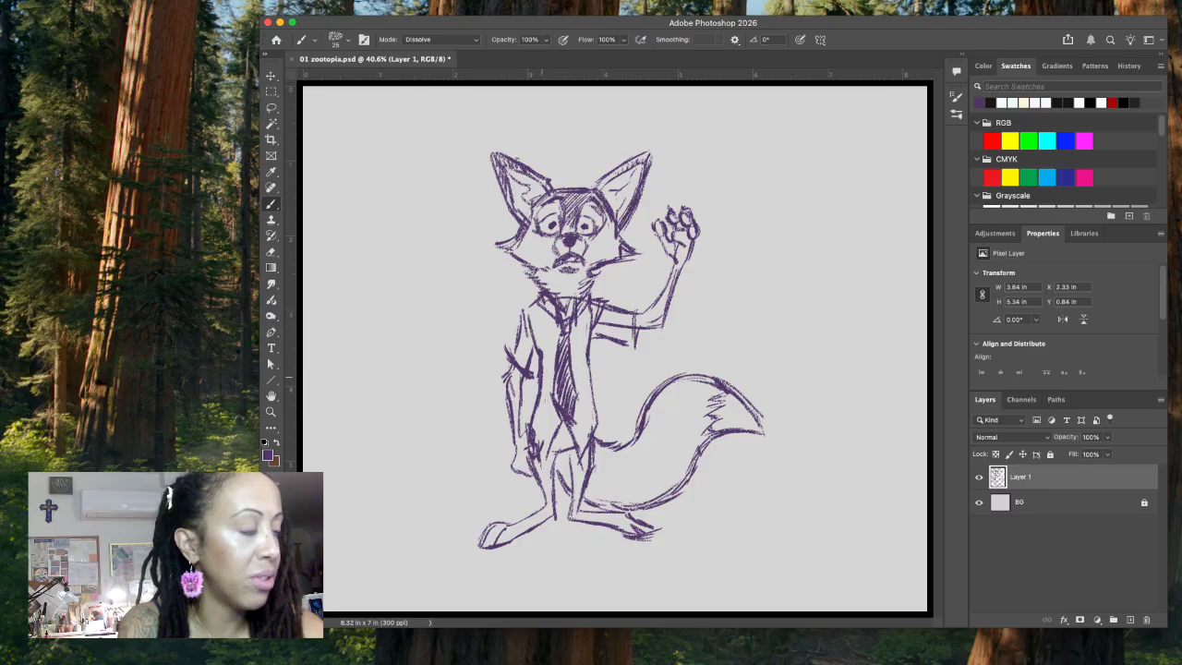
Step: Erase the arm lines showing inside the short sleeve of the waving arm
{"action": "left_click", "coordinate": [270, 107]}
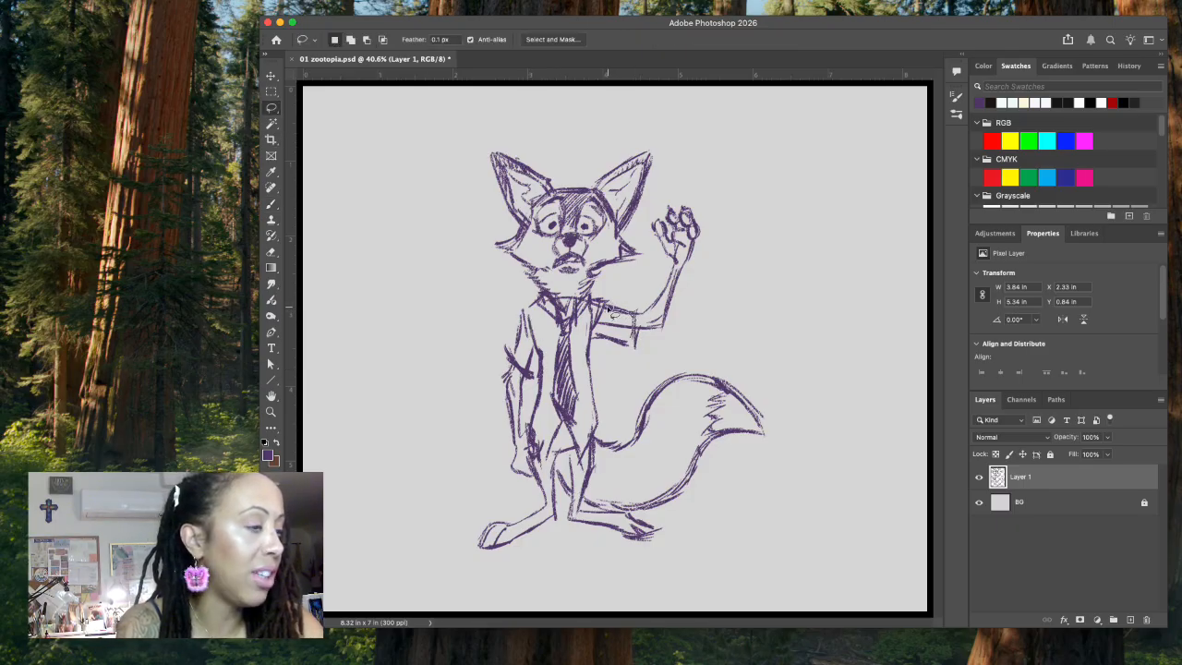
{"action": "mouse_move", "coordinate": [584, 344]}
{"action": "left_mouse_down"}
{"action": "mouse_move", "coordinate": [605, 313]}
{"action": "mouse_move", "coordinate": [614, 338]}
{"action": "mouse_move", "coordinate": [637, 335]}
{"action": "left_mouse_up"}
{"action": "key", "text": "Delete"}
{"action": "key", "text": "super+d"}
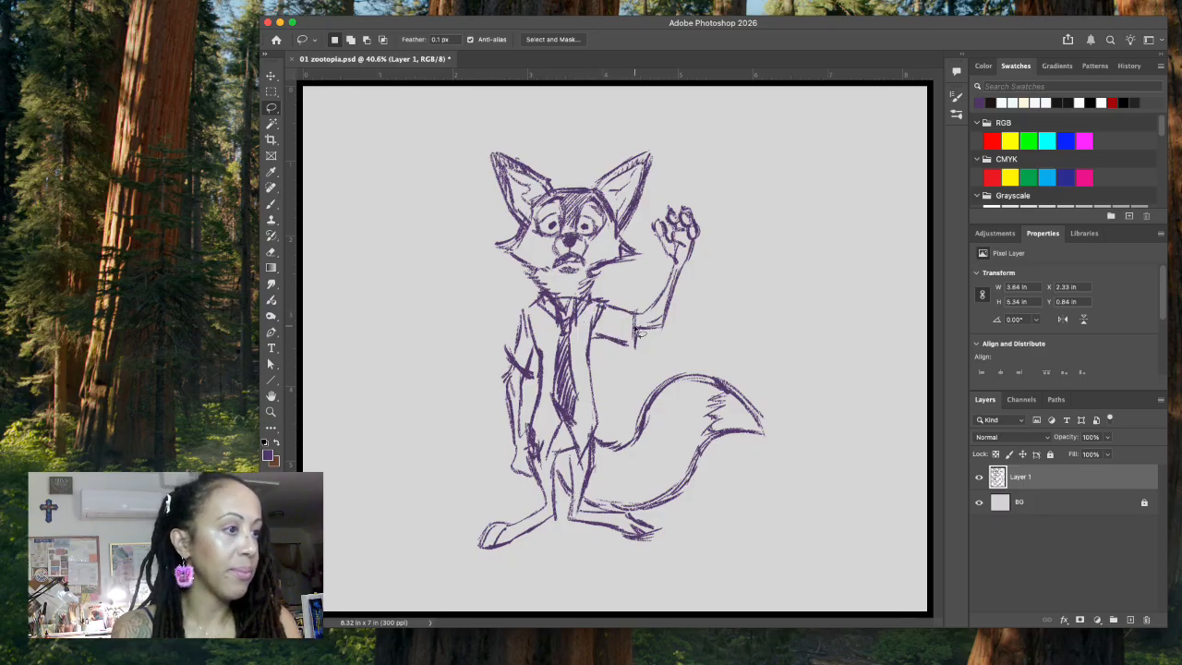
Step: Erase the pupils of both eyes
{"action": "left_click", "coordinate": [271, 203]}
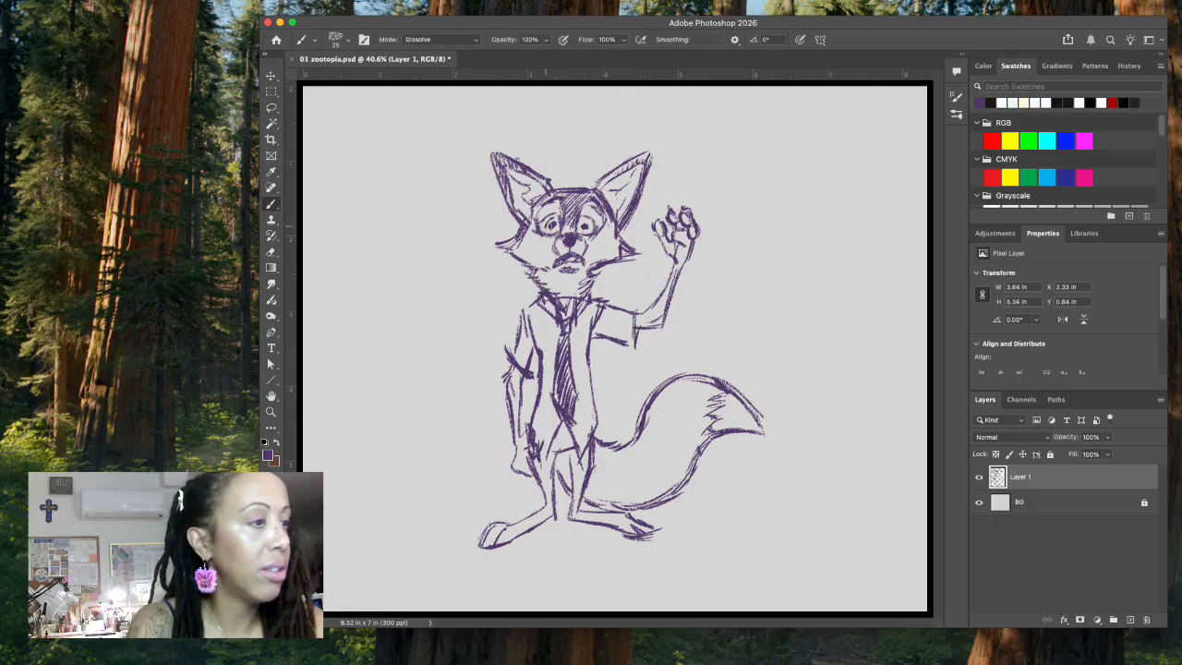
{"action": "left_click", "coordinate": [271, 107]}
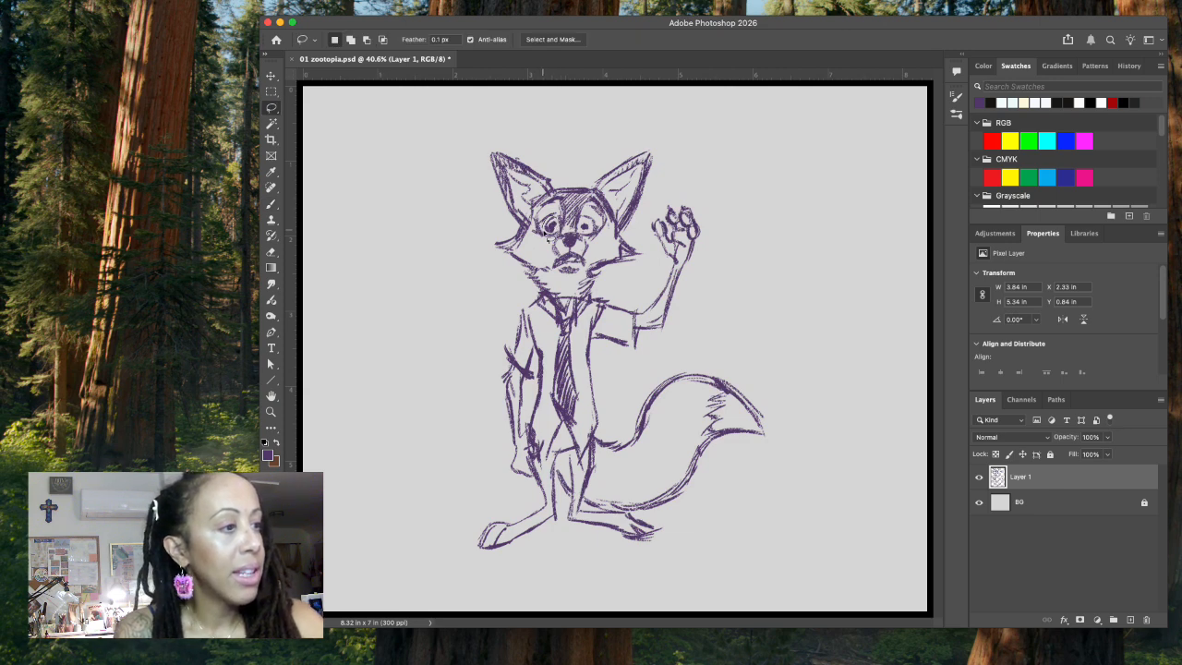
{"action": "mouse_move", "coordinate": [559, 214]}
{"action": "left_mouse_down"}
{"action": "mouse_move", "coordinate": [543, 222]}
{"action": "mouse_move", "coordinate": [591, 214]}
{"action": "left_mouse_up"}
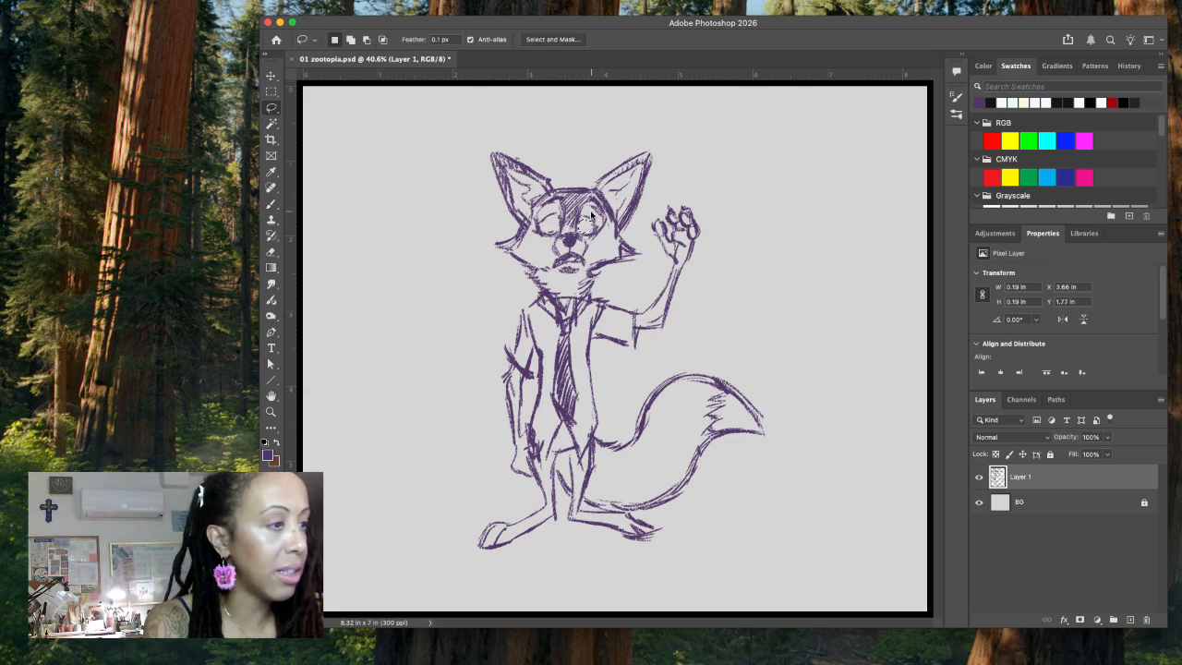
{"action": "key", "text": "Delete"}
{"action": "key", "text": "super+d"}
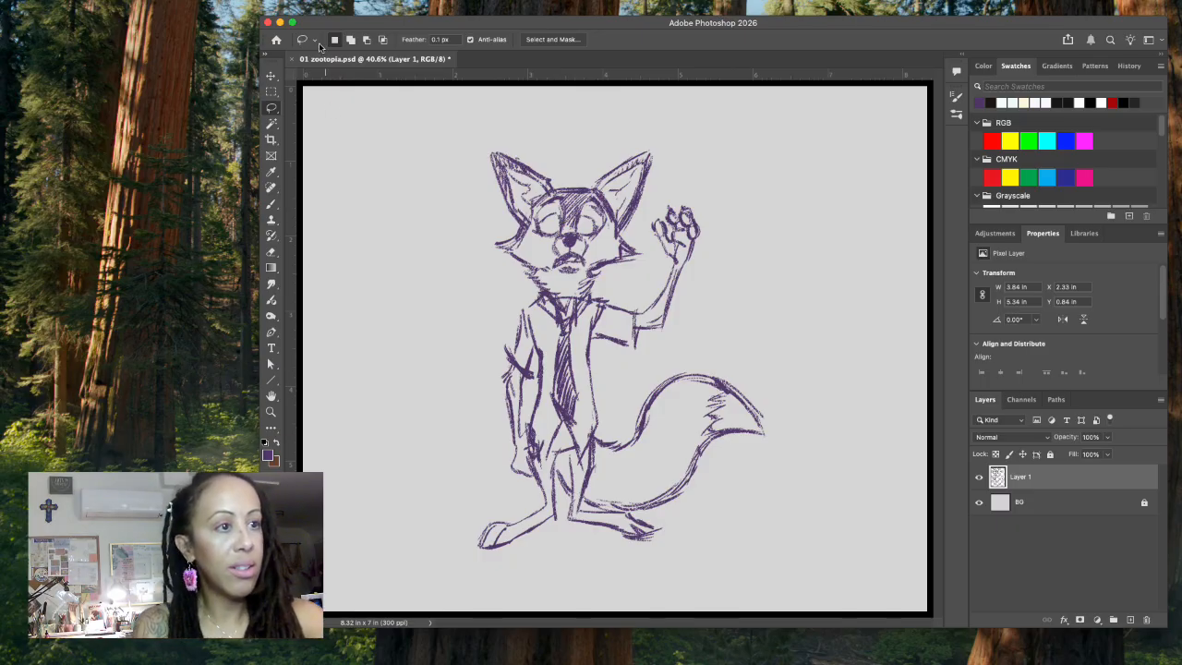
Step: Set the brush size to 17 px and redraw a small pupil in each eye
{"action": "left_click", "coordinate": [270, 203]}
{"action": "left_click", "coordinate": [347, 39]}
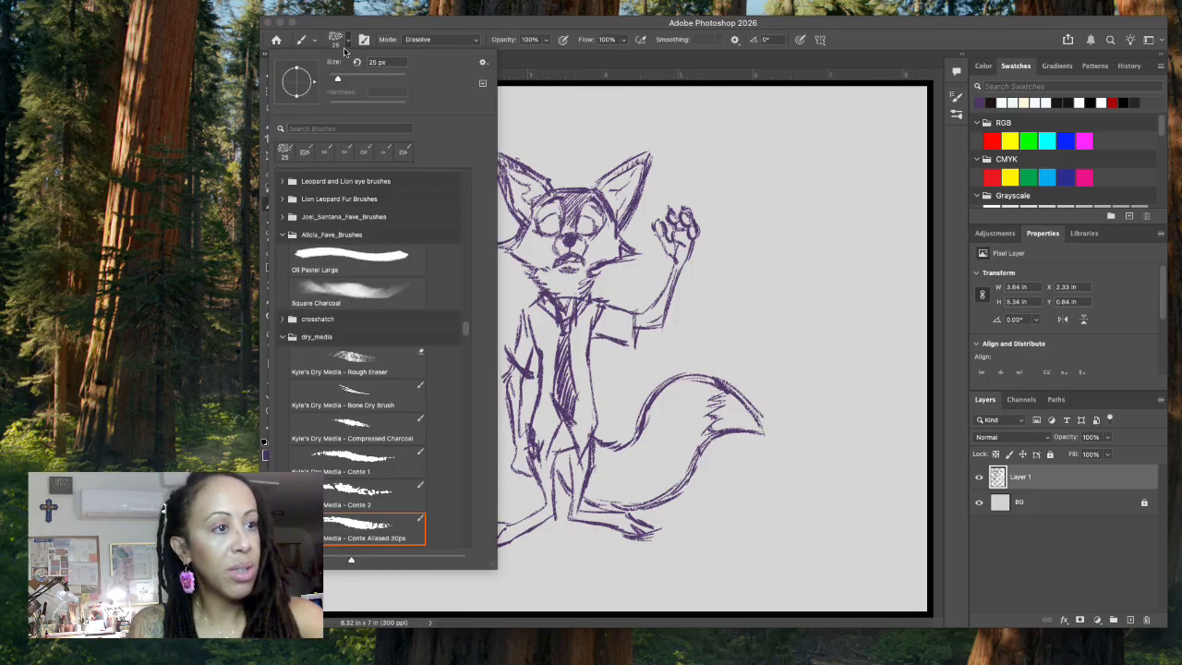
{"action": "left_click_drag", "start_coordinate": [339, 80], "coordinate": [335, 80]}
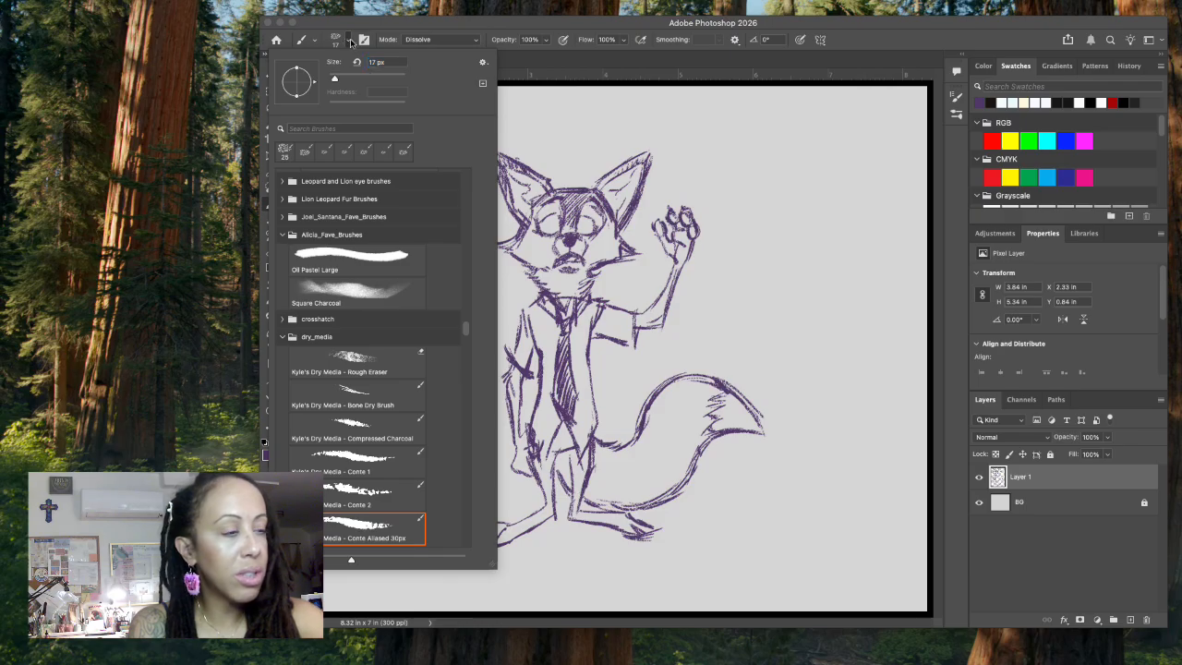
{"action": "left_click", "coordinate": [552, 222]}
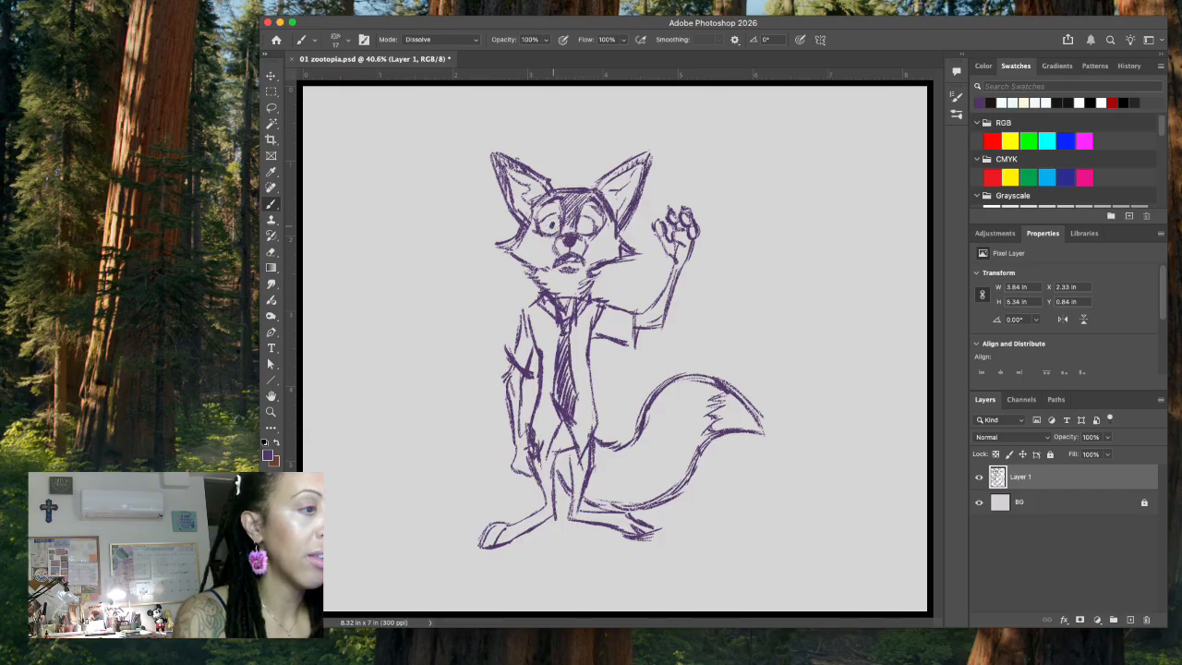
{"action": "left_click_drag", "start_coordinate": [578, 224], "coordinate": [588, 231]}
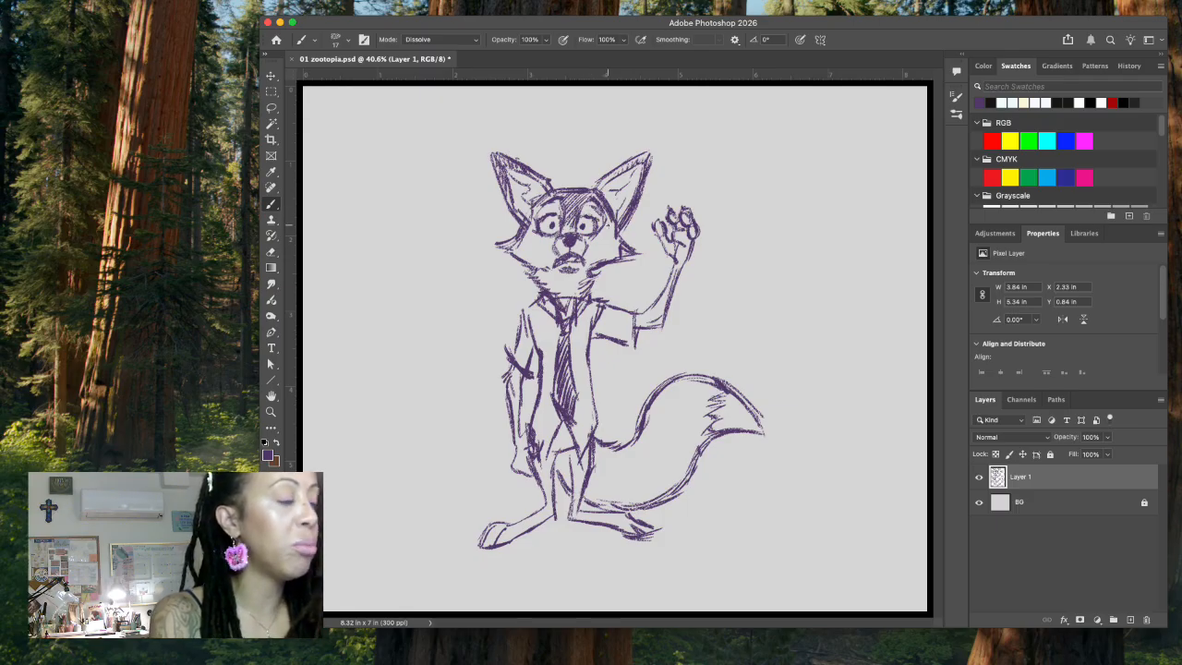
Step: Doodle a pair of large round eyes with small pupils, a nose and a mouth in the empty area above the waving hand
{"action": "mouse_move", "coordinate": [812, 131]}
{"action": "left_mouse_down"}
{"action": "mouse_move", "coordinate": [792, 169]}
{"action": "mouse_move", "coordinate": [815, 132]}
{"action": "mouse_move", "coordinate": [842, 130]}
{"action": "left_mouse_up"}
{"action": "left_click", "coordinate": [803, 149]}
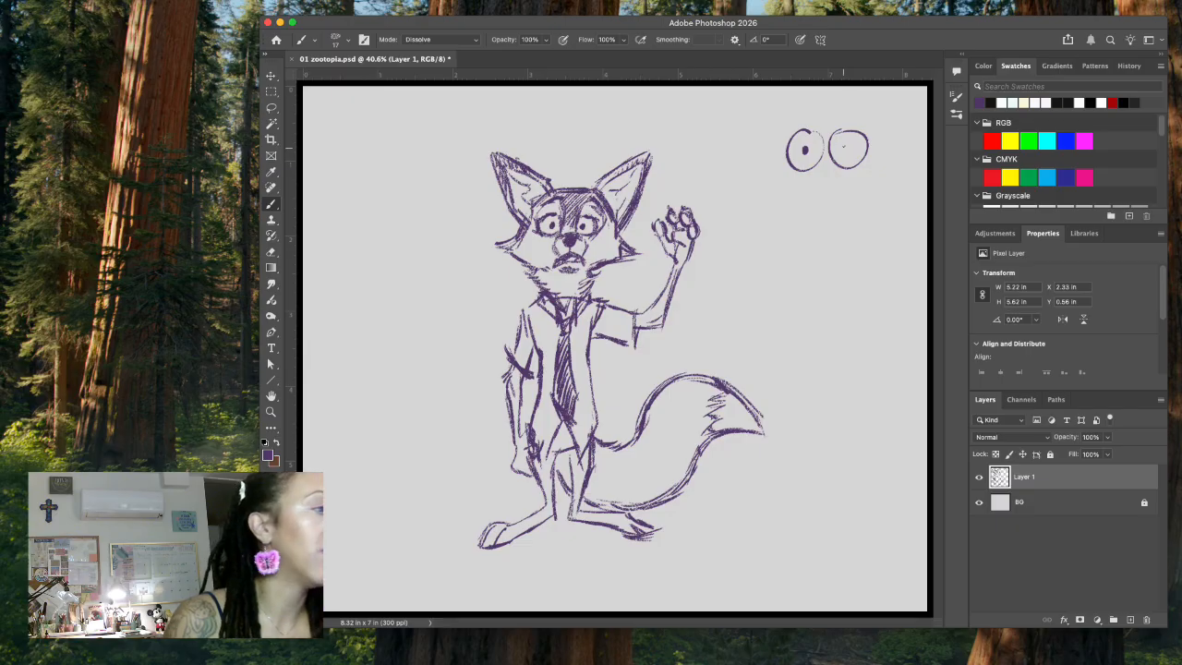
{"action": "left_click", "coordinate": [843, 149]}
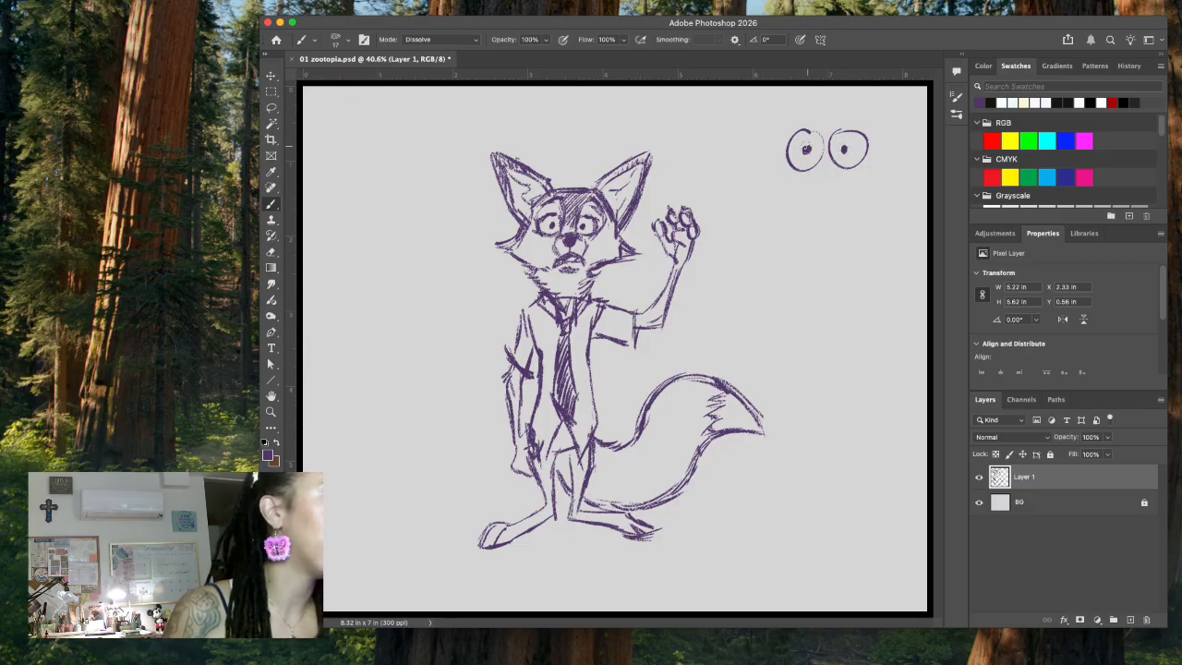
{"action": "left_click_drag", "start_coordinate": [840, 147], "coordinate": [848, 155]}
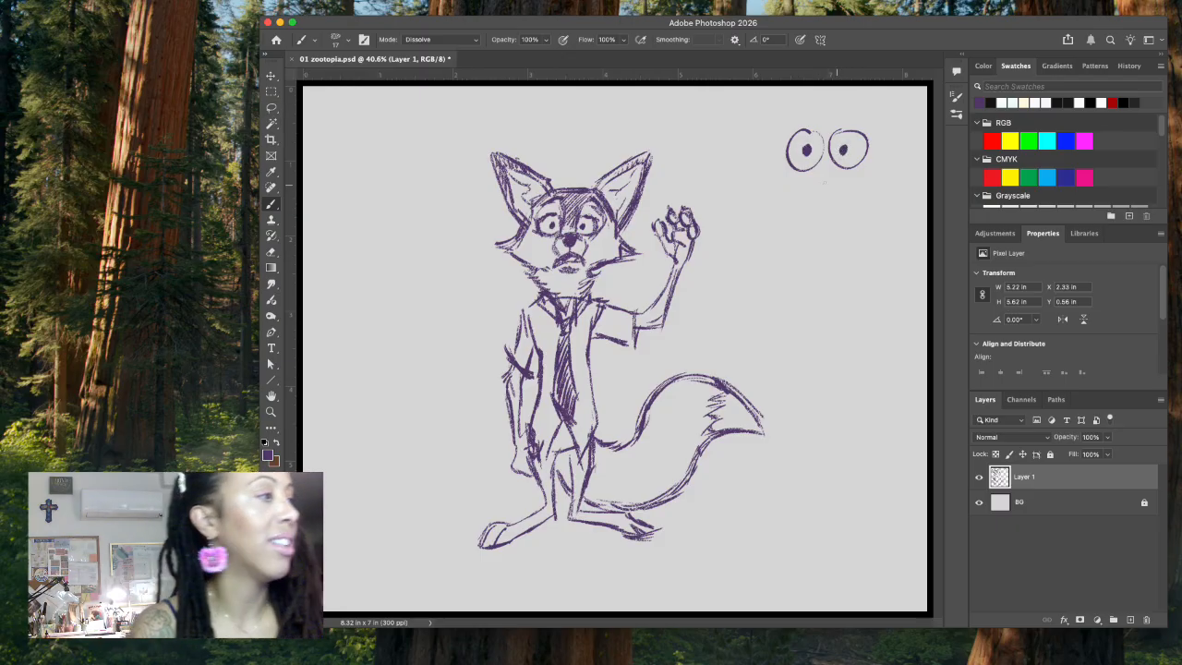
{"action": "left_click_drag", "start_coordinate": [817, 173], "coordinate": [857, 177]}
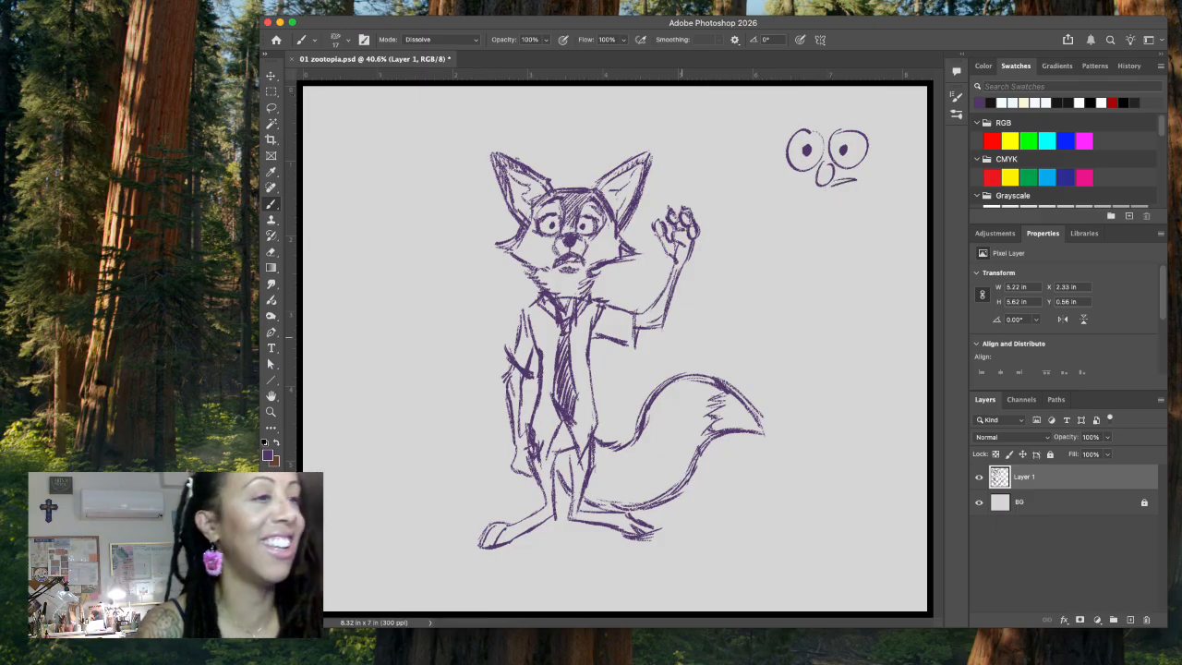
Step: Erase the doodled eyes, nose and mouth from the empty area above the waving hand
{"action": "left_click", "coordinate": [272, 108]}
{"action": "left_click_drag", "start_coordinate": [868, 120], "coordinate": [875, 137]}
{"action": "key", "text": "Delete"}
{"action": "key", "text": "ctrl+d"}
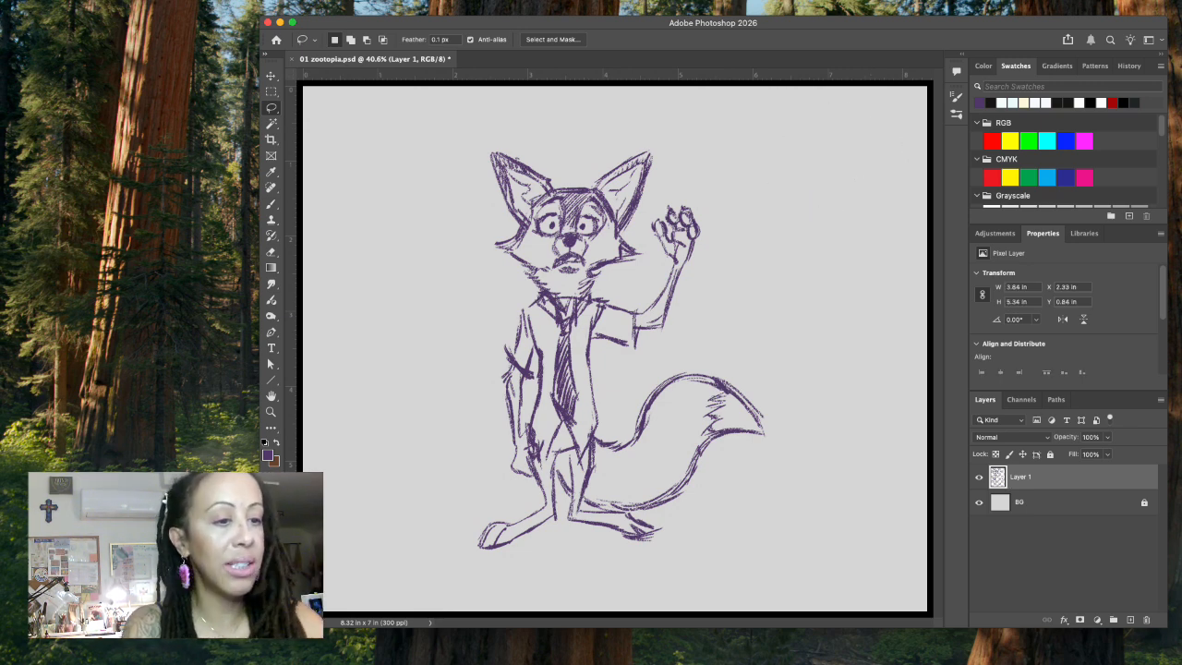
Step: Add a contour stroke along the lowered arm's sleeve and sketch loose ground lines beneath the feet and tail
{"action": "left_click", "coordinate": [270, 203]}
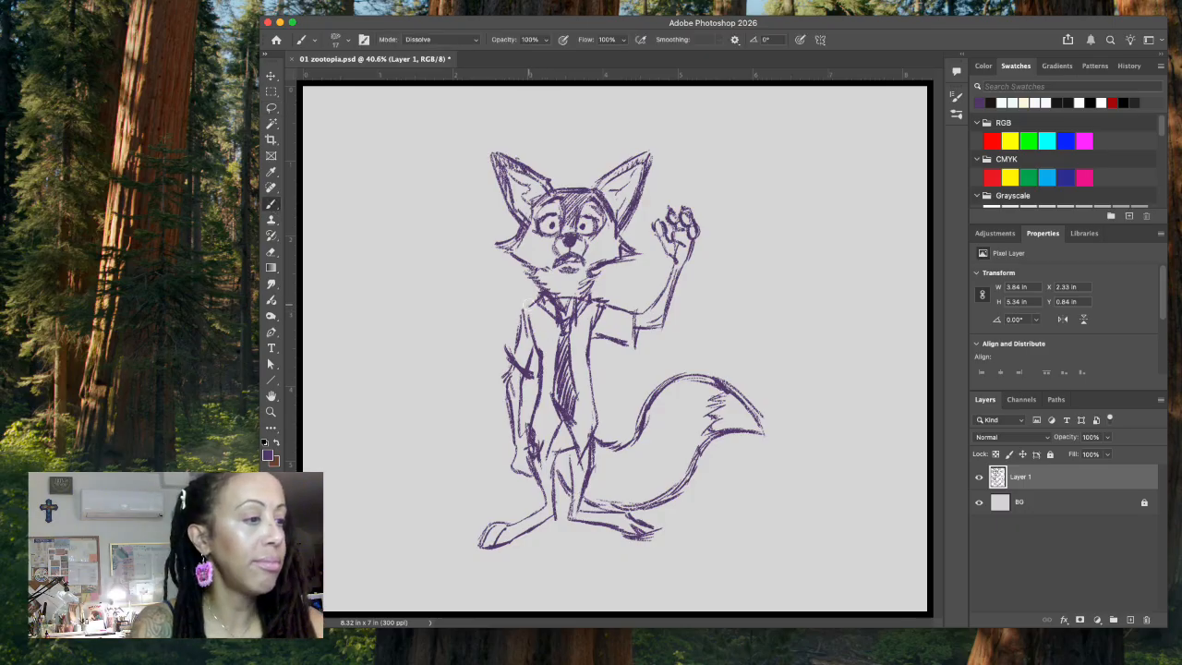
{"action": "mouse_move", "coordinate": [529, 305]}
{"action": "left_mouse_down"}
{"action": "mouse_move", "coordinate": [541, 355]}
{"action": "mouse_move", "coordinate": [526, 444]}
{"action": "left_mouse_up"}
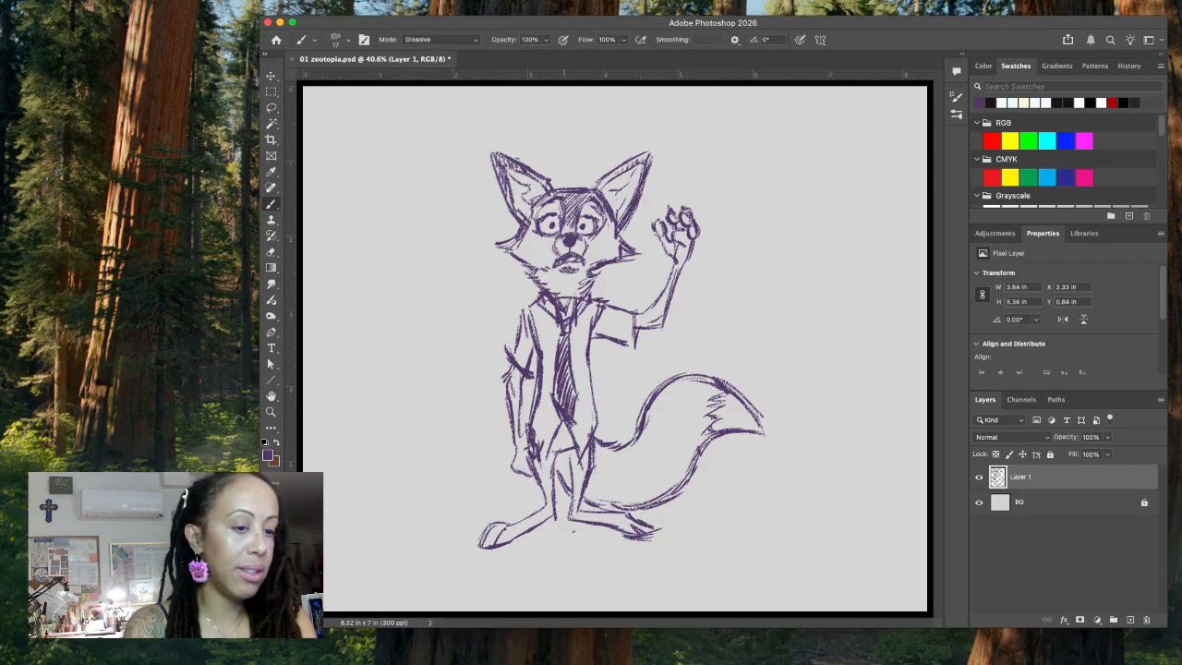
{"action": "left_click_drag", "start_coordinate": [522, 545], "coordinate": [619, 545]}
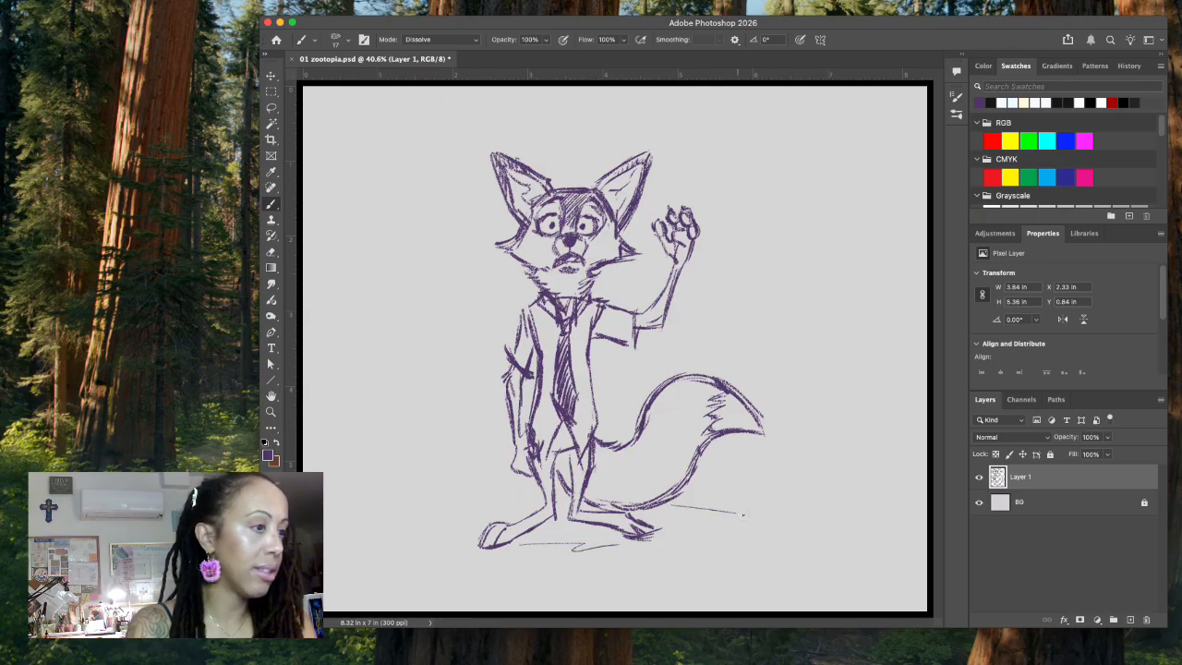
{"action": "left_click_drag", "start_coordinate": [719, 510], "coordinate": [743, 515]}
{"action": "left_click_drag", "start_coordinate": [708, 519], "coordinate": [778, 525]}
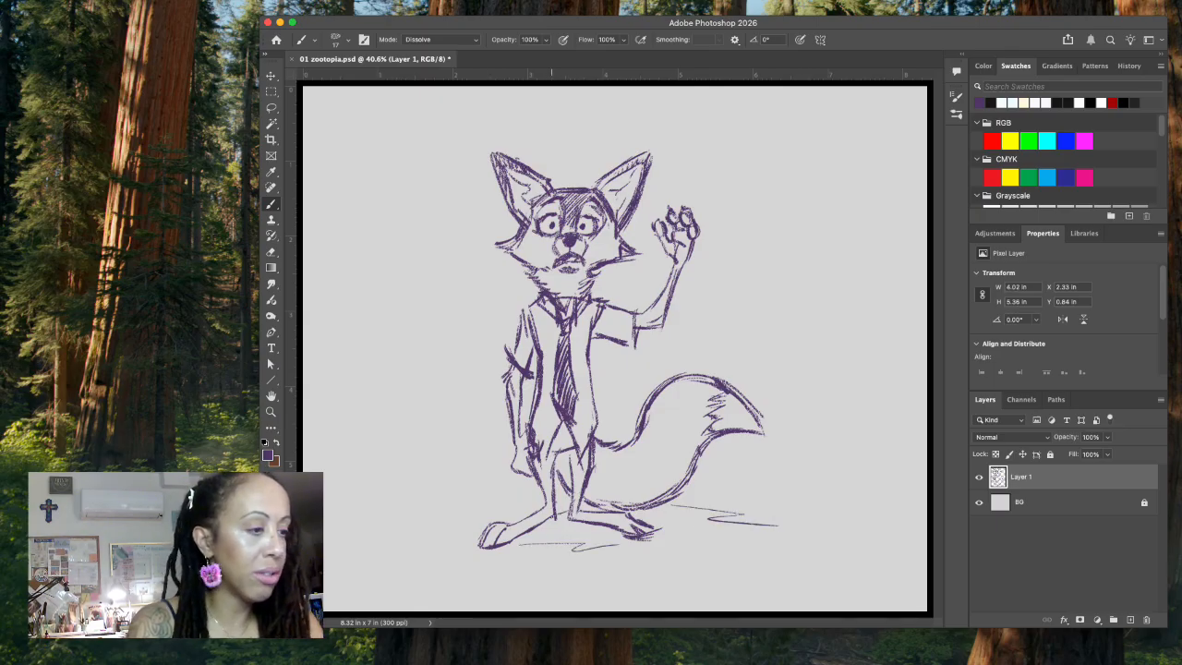
Step: Hatch diagonal shading over the lowered arm's sleeve and the shirt on both sides of the necktie
{"action": "mouse_move", "coordinate": [515, 351]}
{"action": "left_mouse_down"}
{"action": "mouse_move", "coordinate": [525, 361]}
{"action": "mouse_move", "coordinate": [532, 332]}
{"action": "mouse_move", "coordinate": [547, 353]}
{"action": "mouse_move", "coordinate": [556, 344]}
{"action": "left_mouse_up"}
{"action": "mouse_move", "coordinate": [536, 447]}
{"action": "left_mouse_down"}
{"action": "mouse_move", "coordinate": [552, 412]}
{"action": "mouse_move", "coordinate": [549, 371]}
{"action": "left_mouse_up"}
{"action": "left_click_drag", "start_coordinate": [569, 435], "coordinate": [587, 396]}
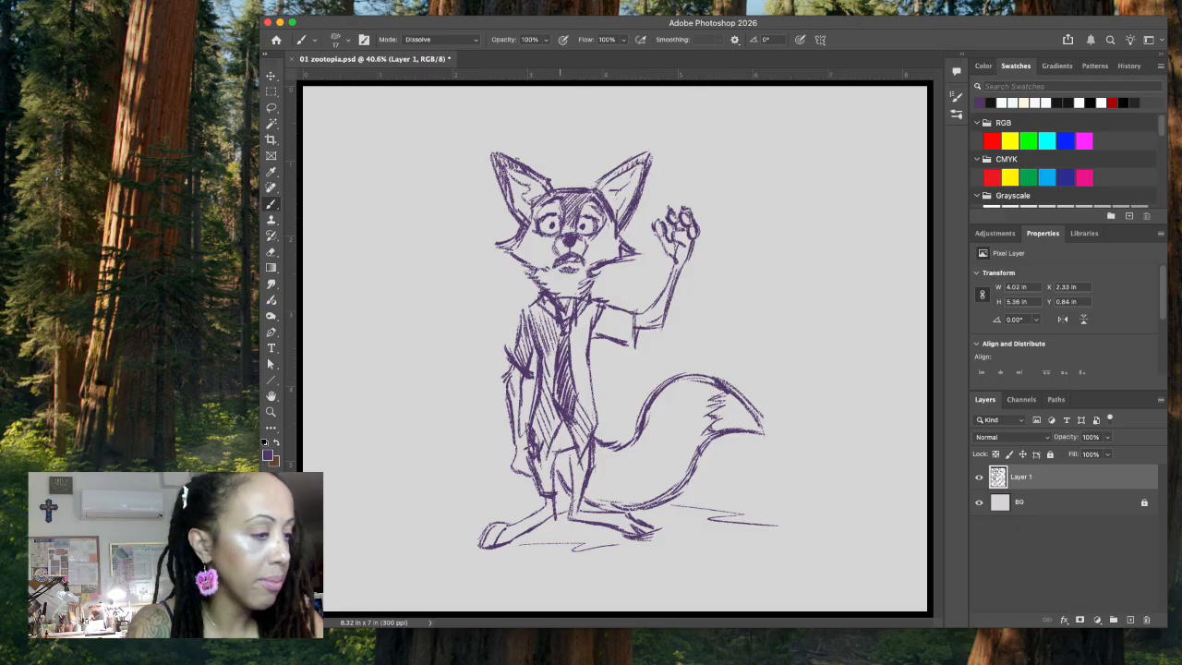
Step: Hatch shading on the inner trouser leg and add strokes to the lowered hand
{"action": "left_click_drag", "start_coordinate": [553, 492], "coordinate": [571, 447]}
{"action": "left_click_drag", "start_coordinate": [562, 500], "coordinate": [572, 449]}
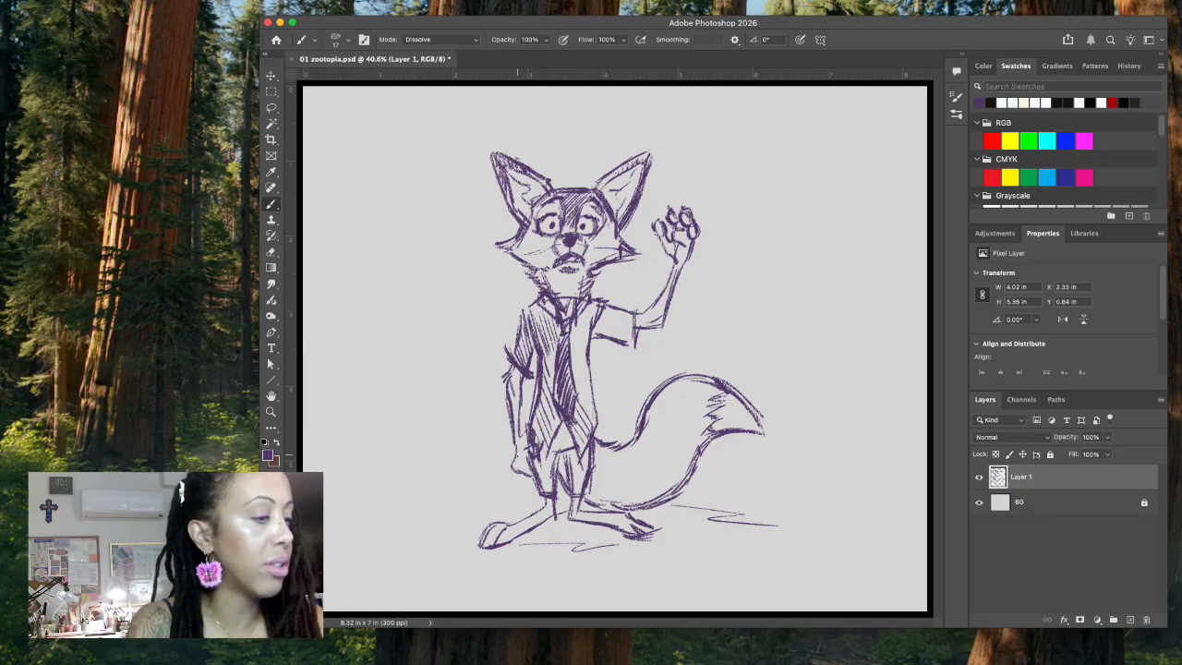
{"action": "left_click_drag", "start_coordinate": [519, 429], "coordinate": [532, 473]}
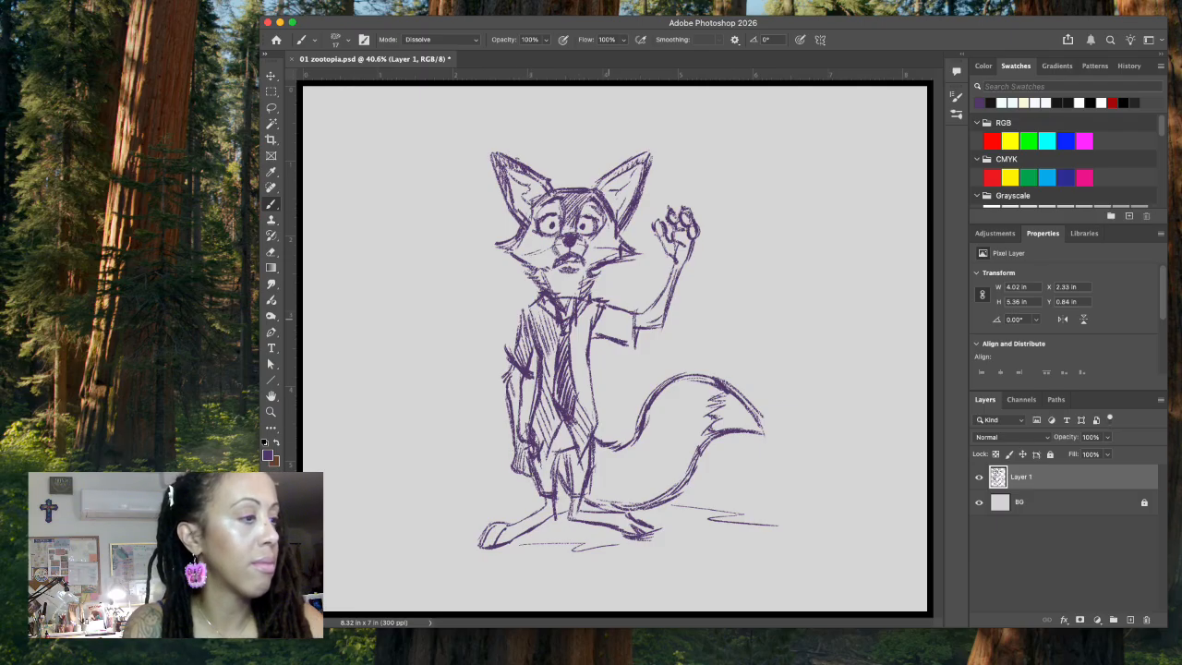
Step: Hatch diagonal shading down the shirt beside the necktie and across the raised arm's sleeve
{"action": "left_click_drag", "start_coordinate": [588, 320], "coordinate": [584, 441]}
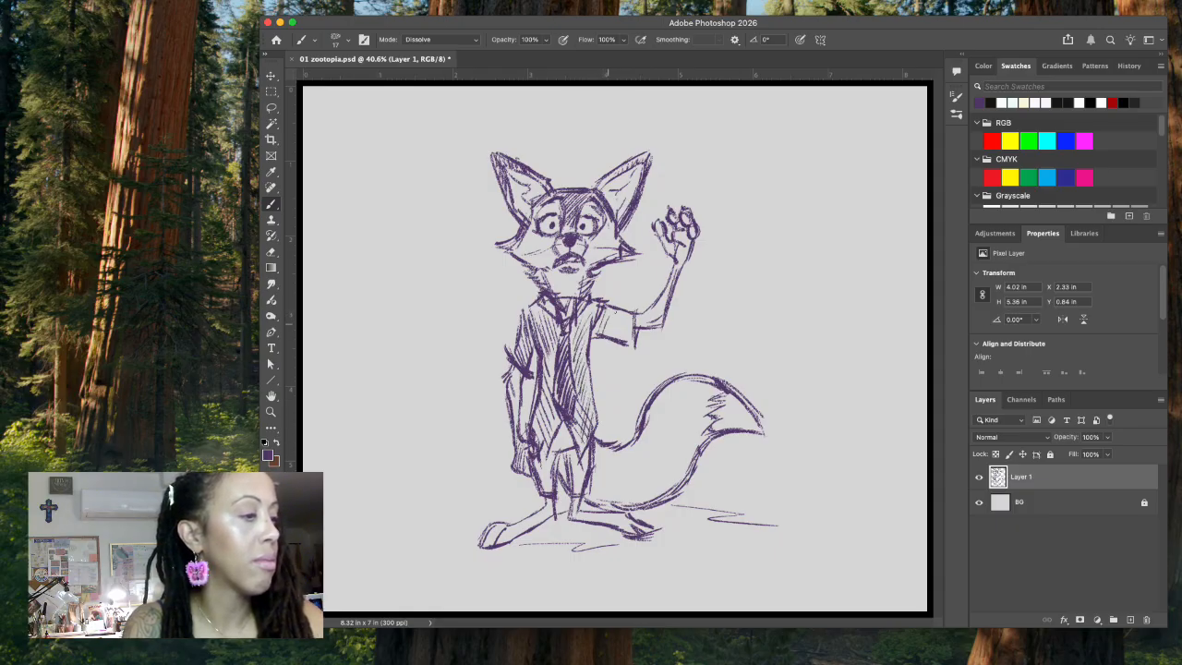
{"action": "left_click_drag", "start_coordinate": [623, 316], "coordinate": [631, 349]}
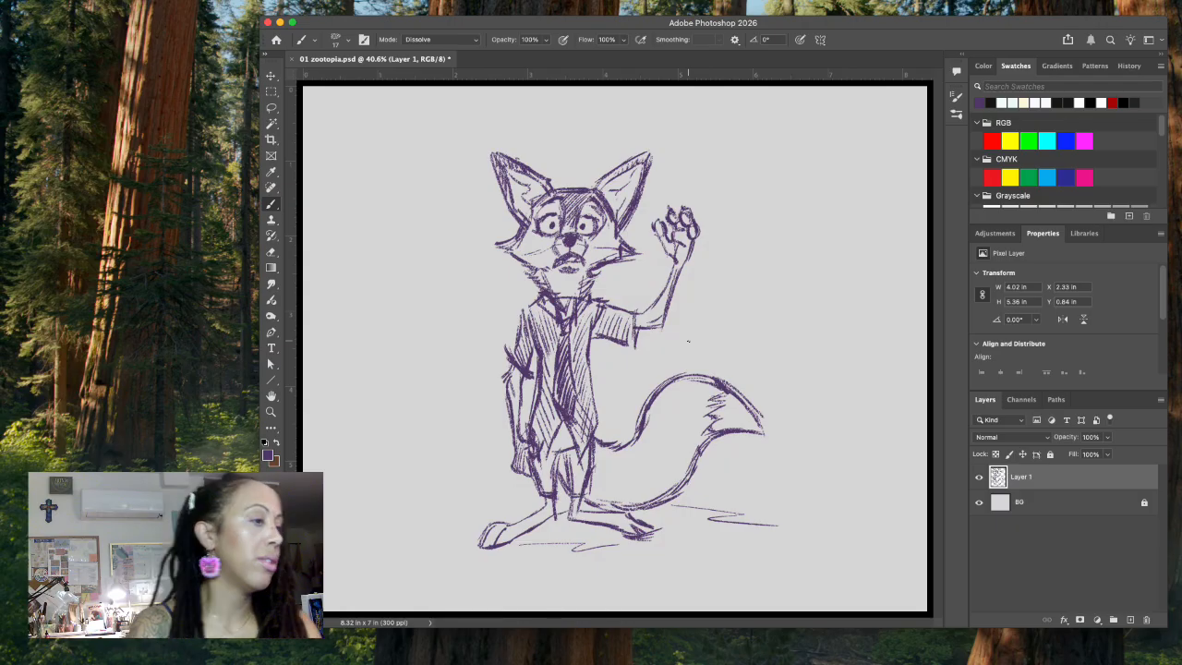
Step: Add a new layer above the waving fox drawing and hide Layer 1
{"action": "left_click", "coordinate": [1129, 618]}
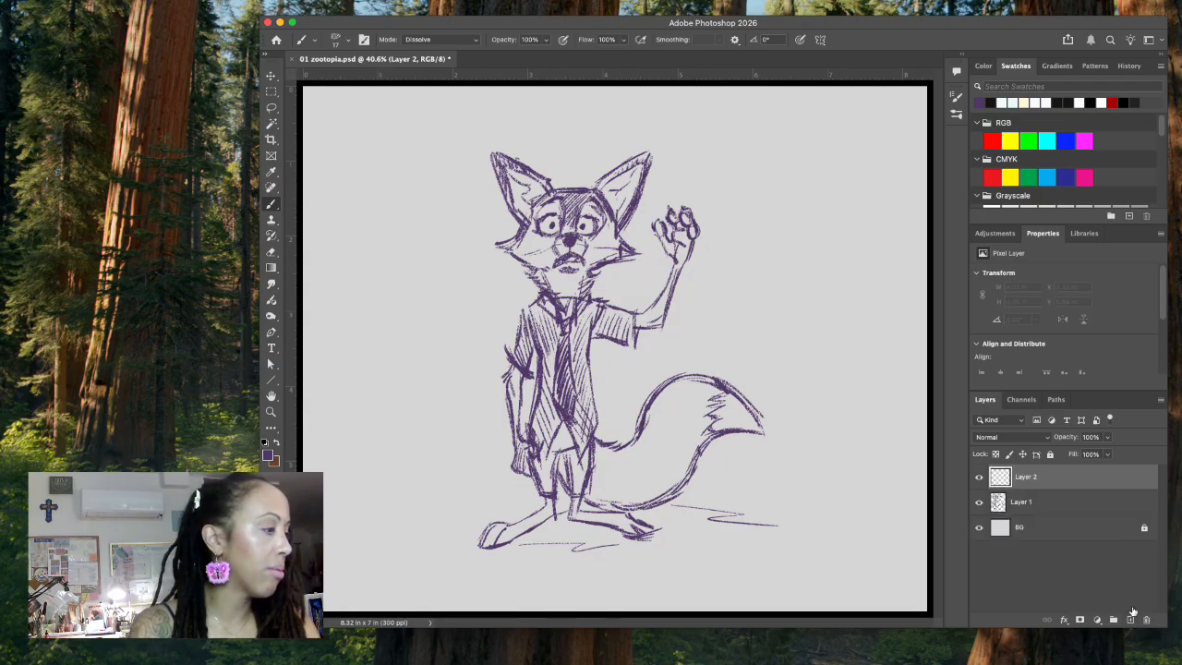
{"action": "left_click", "coordinate": [979, 501]}
{"action": "left_click", "coordinate": [172, 59]}
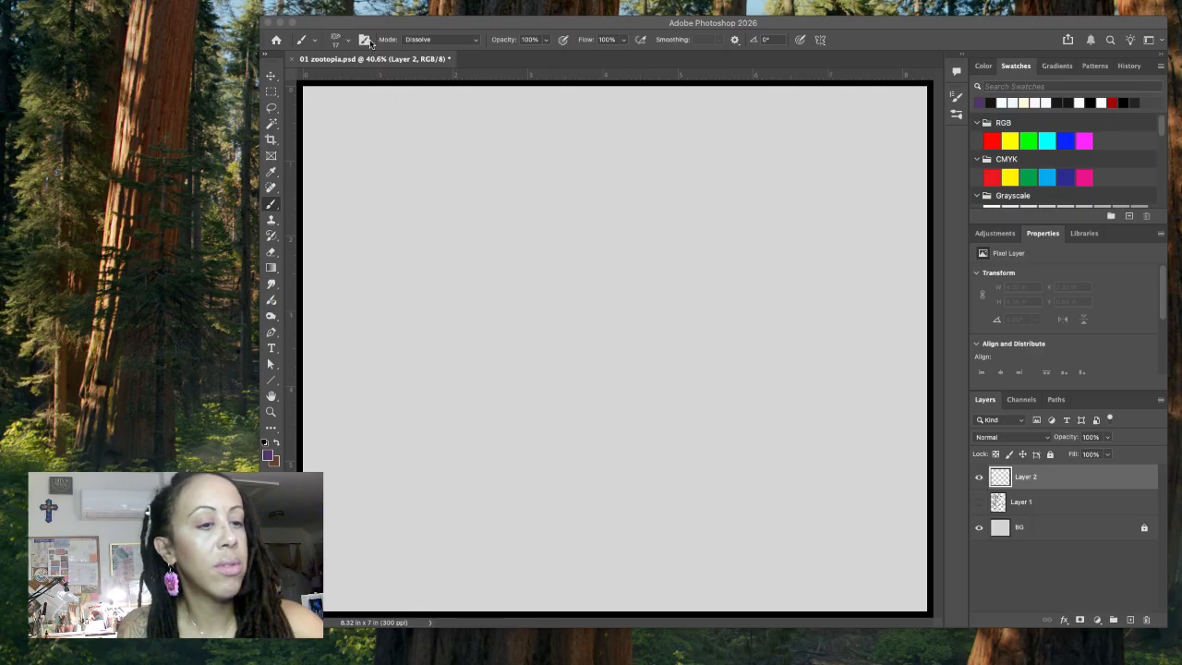
{"action": "left_click", "coordinate": [537, 28]}
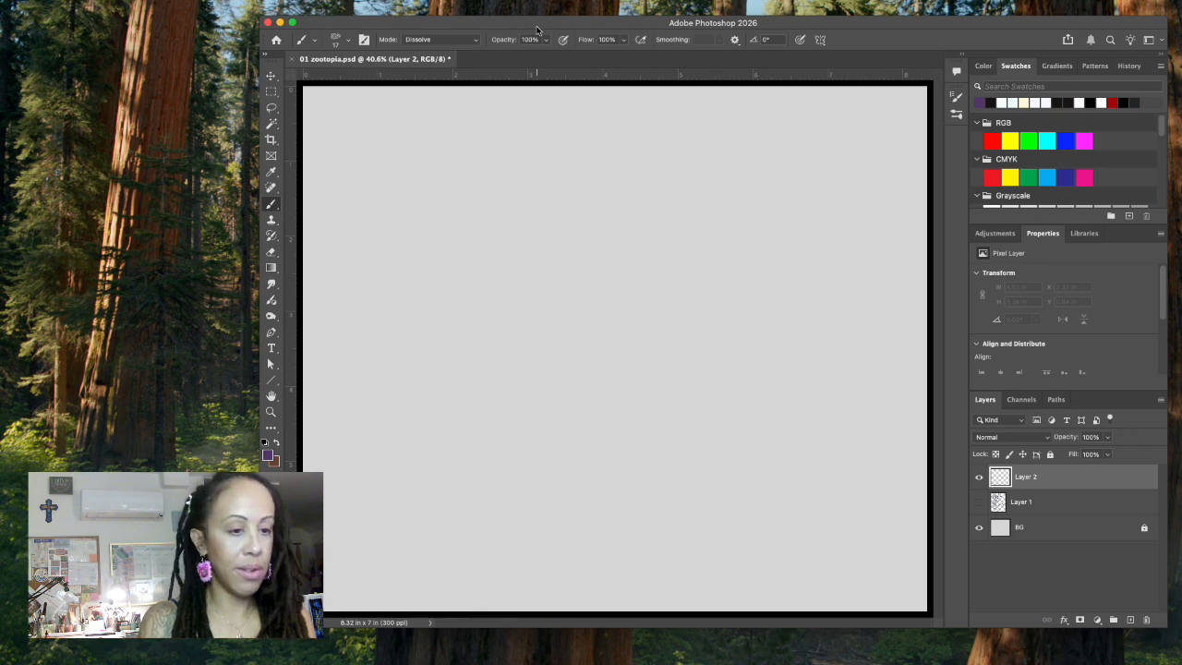
Step: Sketch a wide, angular head outline in the upper middle of the empty canvas
{"action": "left_click_drag", "start_coordinate": [524, 250], "coordinate": [535, 276]}
{"action": "mouse_move", "coordinate": [525, 248]}
{"action": "left_mouse_down"}
{"action": "mouse_move", "coordinate": [602, 205]}
{"action": "mouse_move", "coordinate": [657, 241]}
{"action": "left_mouse_up"}
{"action": "mouse_move", "coordinate": [535, 279]}
{"action": "left_mouse_down"}
{"action": "mouse_move", "coordinate": [632, 280]}
{"action": "mouse_move", "coordinate": [660, 261]}
{"action": "mouse_move", "coordinate": [644, 277]}
{"action": "left_mouse_up"}
Step: Sketch the neck, slender curved torso and two standing legs beneath the head
{"action": "mouse_move", "coordinate": [547, 290]}
{"action": "left_mouse_down"}
{"action": "mouse_move", "coordinate": [584, 325]}
{"action": "mouse_move", "coordinate": [625, 329]}
{"action": "mouse_move", "coordinate": [632, 394]}
{"action": "mouse_move", "coordinate": [617, 442]}
{"action": "left_mouse_up"}
{"action": "left_click_drag", "start_coordinate": [578, 347], "coordinate": [557, 432]}
{"action": "left_click_drag", "start_coordinate": [570, 388], "coordinate": [557, 491]}
{"action": "left_click_drag", "start_coordinate": [545, 461], "coordinate": [562, 523]}
{"action": "mouse_move", "coordinate": [540, 470]}
{"action": "left_mouse_down"}
{"action": "mouse_move", "coordinate": [566, 550]}
{"action": "mouse_move", "coordinate": [557, 560]}
{"action": "mouse_move", "coordinate": [576, 559]}
{"action": "left_mouse_up"}
{"action": "mouse_move", "coordinate": [617, 439]}
{"action": "left_mouse_down"}
{"action": "mouse_move", "coordinate": [619, 497]}
{"action": "mouse_move", "coordinate": [598, 557]}
{"action": "left_mouse_up"}
{"action": "mouse_move", "coordinate": [626, 480]}
{"action": "left_mouse_down"}
{"action": "mouse_move", "coordinate": [640, 539]}
{"action": "mouse_move", "coordinate": [630, 574]}
{"action": "left_mouse_up"}
{"action": "left_click_drag", "start_coordinate": [576, 493], "coordinate": [601, 574]}
{"action": "left_click_drag", "start_coordinate": [562, 566], "coordinate": [563, 581]}
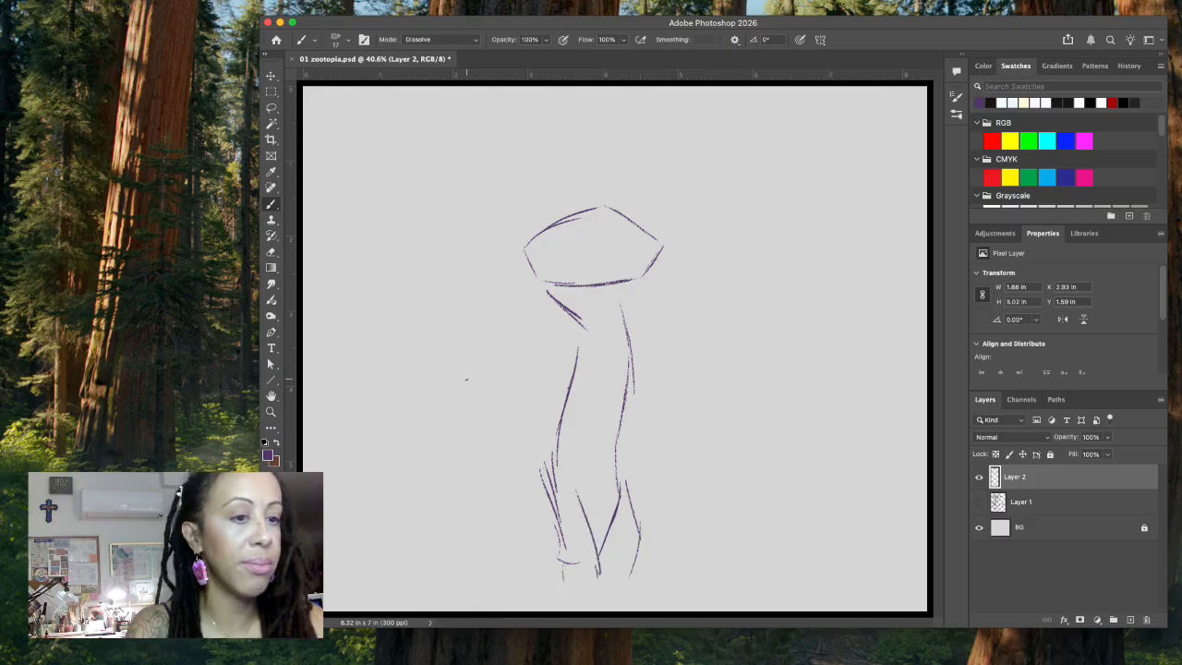
Step: Sketch folded arms across the chest, with a rounded elbow and a hand resting on the upper arm
{"action": "left_click_drag", "start_coordinate": [574, 330], "coordinate": [594, 335]}
{"action": "mouse_move", "coordinate": [598, 344]}
{"action": "left_mouse_down"}
{"action": "mouse_move", "coordinate": [605, 381]}
{"action": "mouse_move", "coordinate": [586, 416]}
{"action": "mouse_move", "coordinate": [597, 435]}
{"action": "left_mouse_up"}
{"action": "mouse_move", "coordinate": [636, 327]}
{"action": "left_mouse_down"}
{"action": "mouse_move", "coordinate": [671, 402]}
{"action": "mouse_move", "coordinate": [659, 415]}
{"action": "left_mouse_up"}
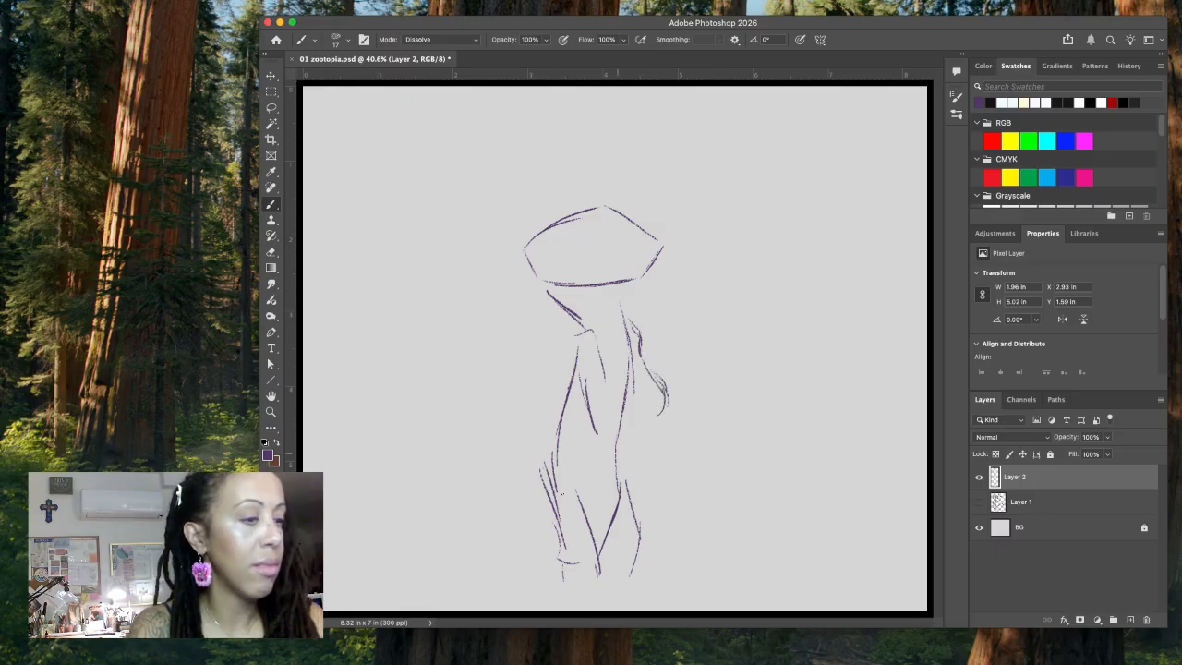
{"action": "mouse_move", "coordinate": [598, 353]}
{"action": "left_mouse_down"}
{"action": "mouse_move", "coordinate": [592, 391]}
{"action": "mouse_move", "coordinate": [605, 379]}
{"action": "mouse_move", "coordinate": [608, 398]}
{"action": "mouse_move", "coordinate": [657, 392]}
{"action": "left_mouse_up"}
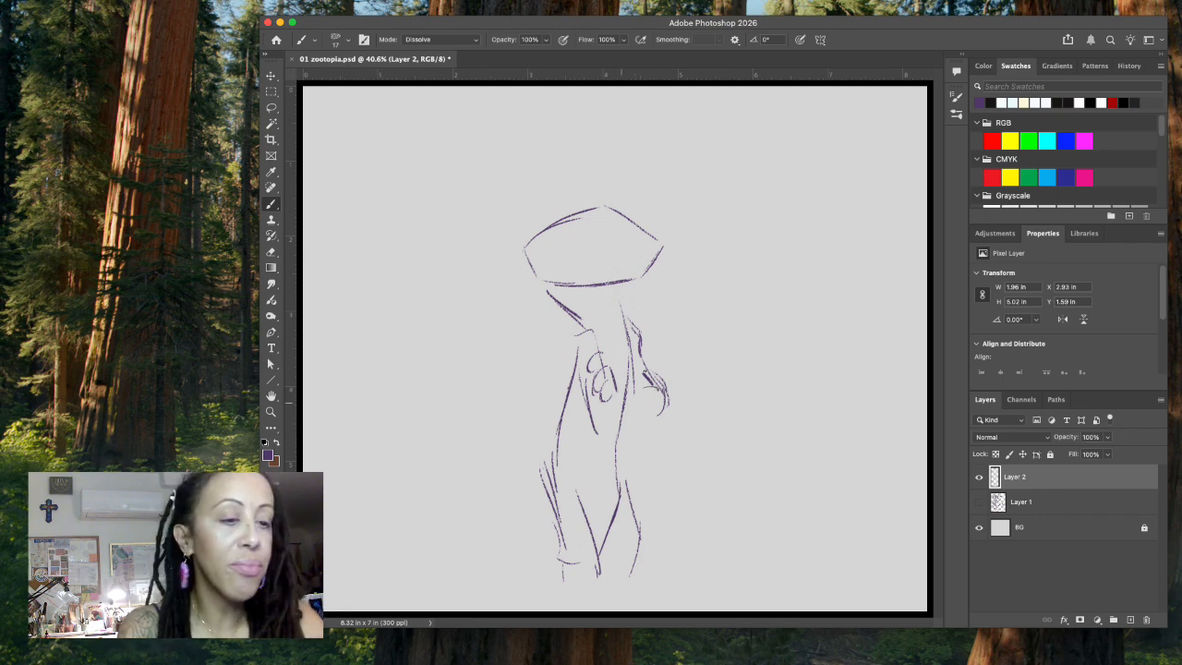
{"action": "left_click_drag", "start_coordinate": [627, 399], "coordinate": [647, 387]}
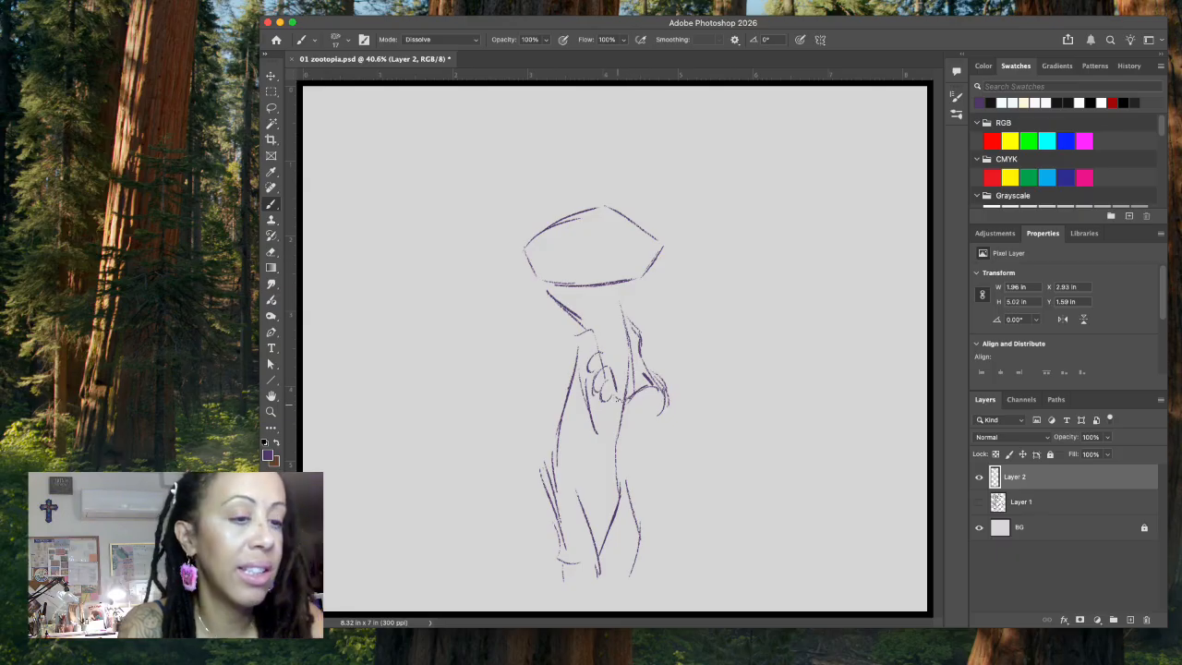
{"action": "mouse_move", "coordinate": [592, 436]}
{"action": "left_mouse_down"}
{"action": "mouse_move", "coordinate": [628, 426]}
{"action": "mouse_move", "coordinate": [649, 379]}
{"action": "mouse_move", "coordinate": [648, 396]}
{"action": "mouse_move", "coordinate": [653, 386]}
{"action": "mouse_move", "coordinate": [635, 391]}
{"action": "mouse_move", "coordinate": [653, 377]}
{"action": "mouse_move", "coordinate": [628, 421]}
{"action": "left_mouse_up"}
{"action": "mouse_move", "coordinate": [631, 417]}
{"action": "left_mouse_down"}
{"action": "mouse_move", "coordinate": [614, 434]}
{"action": "mouse_move", "coordinate": [652, 425]}
{"action": "mouse_move", "coordinate": [661, 405]}
{"action": "mouse_move", "coordinate": [671, 417]}
{"action": "mouse_move", "coordinate": [667, 401]}
{"action": "left_mouse_up"}
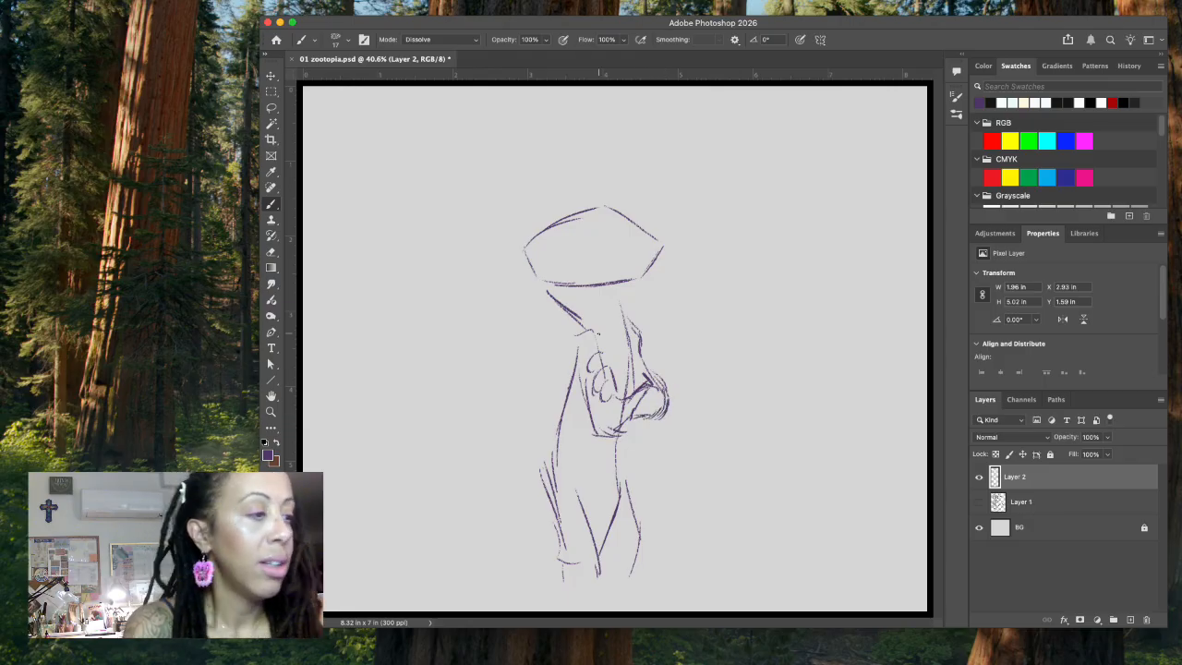
Step: Reinforce the shoulder and upper-arm lines on both sides of the chest, undoing stray strokes
{"action": "mouse_move", "coordinate": [579, 339]}
{"action": "left_mouse_down"}
{"action": "mouse_move", "coordinate": [592, 331]}
{"action": "mouse_move", "coordinate": [599, 354]}
{"action": "left_mouse_up"}
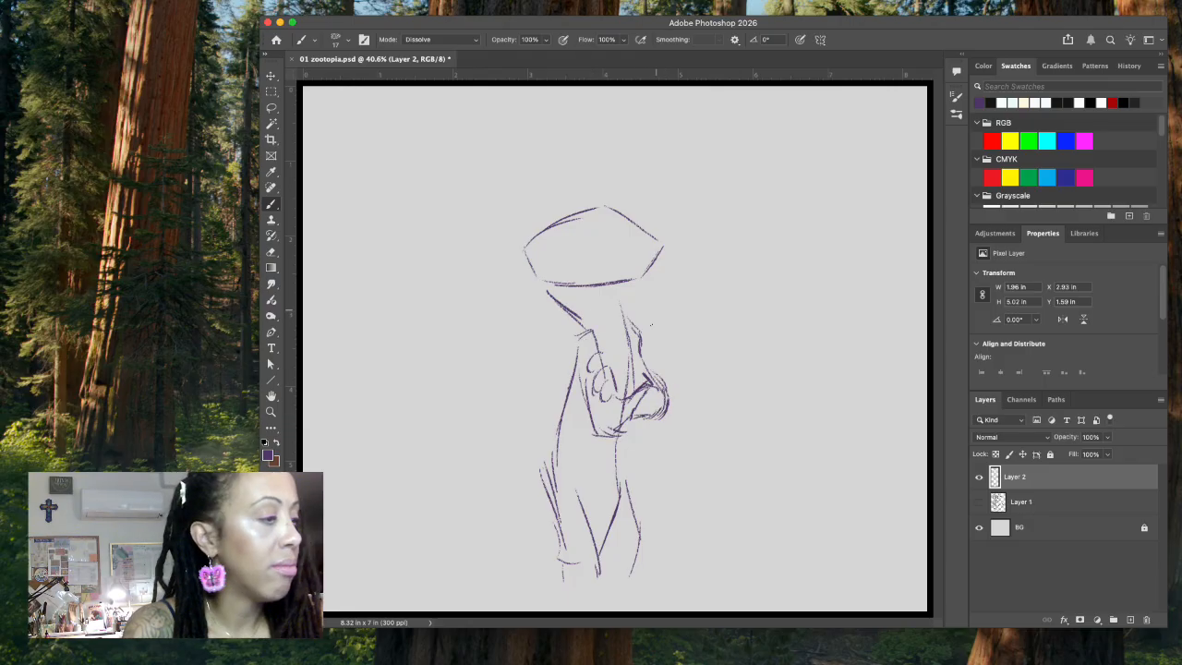
{"action": "left_click_drag", "start_coordinate": [625, 310], "coordinate": [646, 365]}
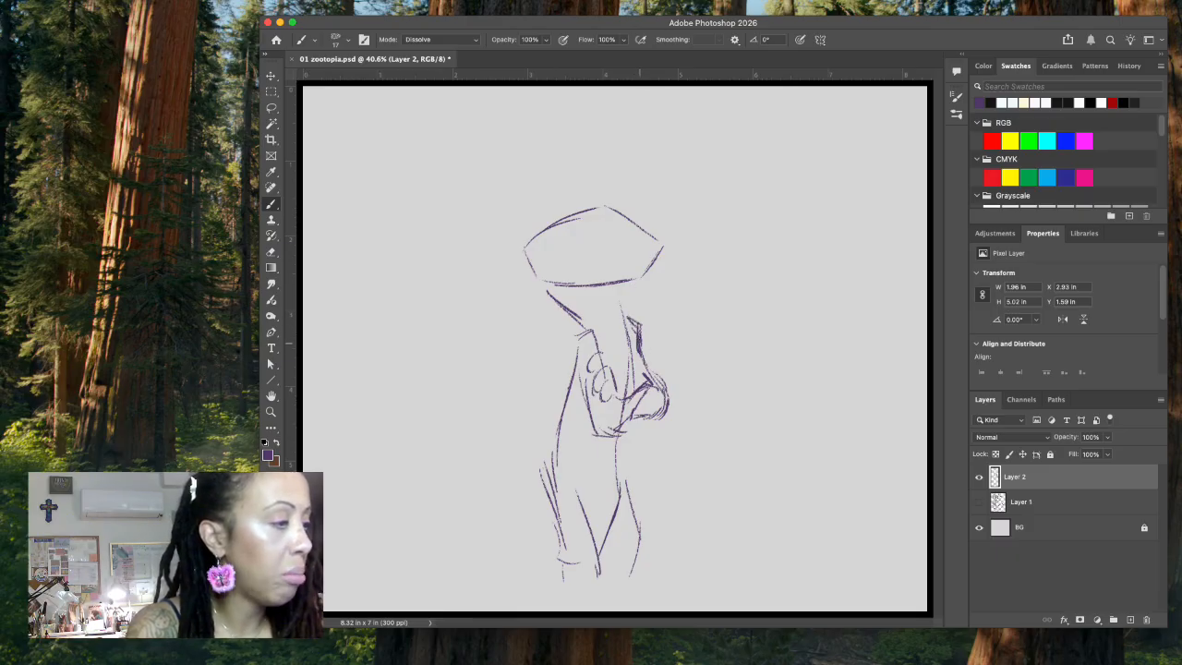
{"action": "key", "text": "super+z"}
{"action": "key", "text": "super+z"}
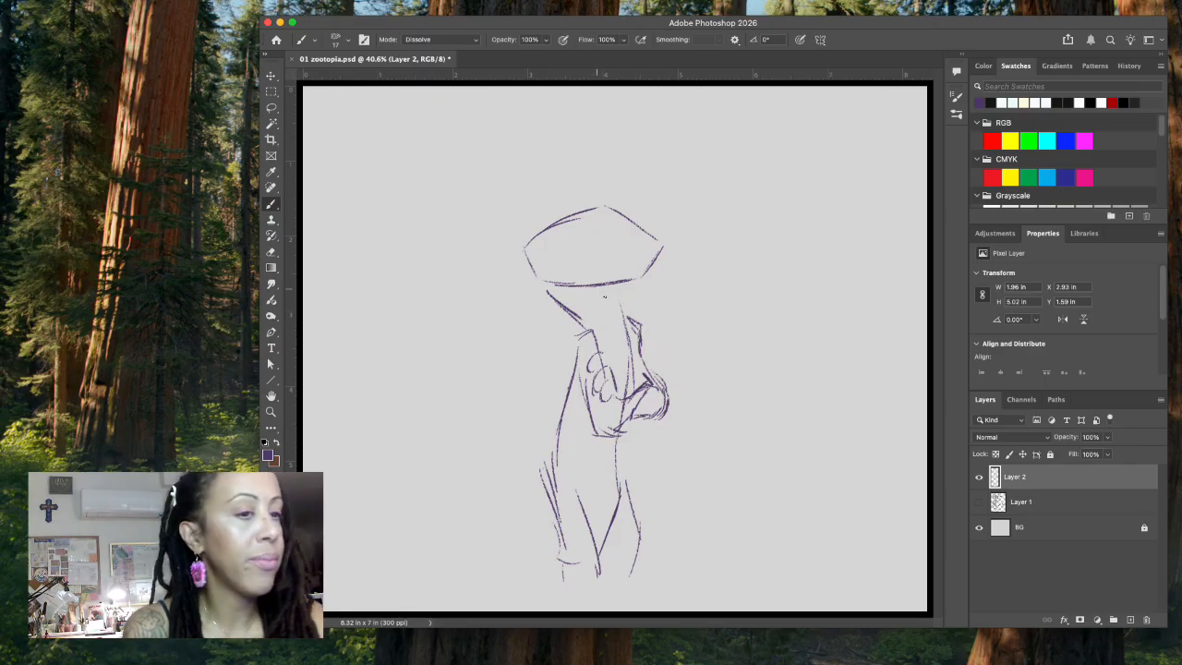
Step: Sketch a muzzle with a pointed nose and smirking mouth, and erase the stray lines behind the nose
{"action": "mouse_move", "coordinate": [618, 248]}
{"action": "left_mouse_down"}
{"action": "mouse_move", "coordinate": [608, 281]}
{"action": "mouse_move", "coordinate": [662, 256]}
{"action": "mouse_move", "coordinate": [666, 234]}
{"action": "mouse_move", "coordinate": [641, 251]}
{"action": "mouse_move", "coordinate": [667, 250]}
{"action": "mouse_move", "coordinate": [648, 269]}
{"action": "mouse_move", "coordinate": [574, 270]}
{"action": "mouse_move", "coordinate": [607, 255]}
{"action": "mouse_move", "coordinate": [606, 276]}
{"action": "mouse_move", "coordinate": [638, 264]}
{"action": "left_mouse_up"}
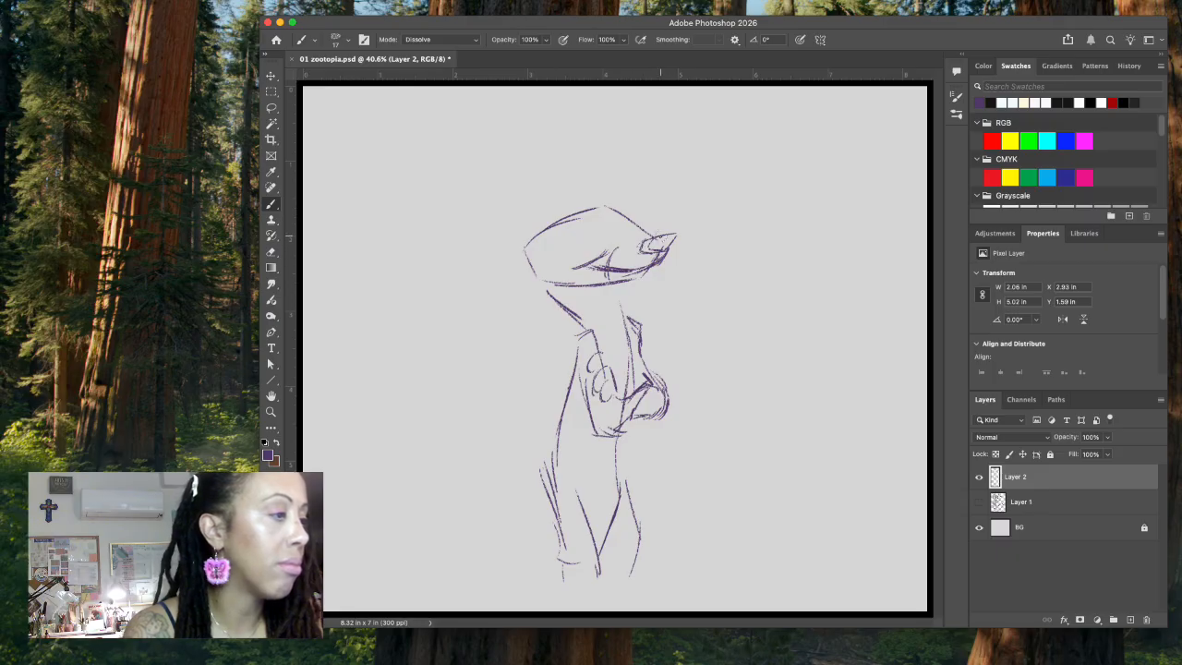
{"action": "key", "text": "l"}
{"action": "mouse_move", "coordinate": [638, 264]}
{"action": "left_mouse_down"}
{"action": "mouse_move", "coordinate": [665, 245]}
{"action": "mouse_move", "coordinate": [639, 240]}
{"action": "mouse_move", "coordinate": [677, 250]}
{"action": "left_mouse_up"}
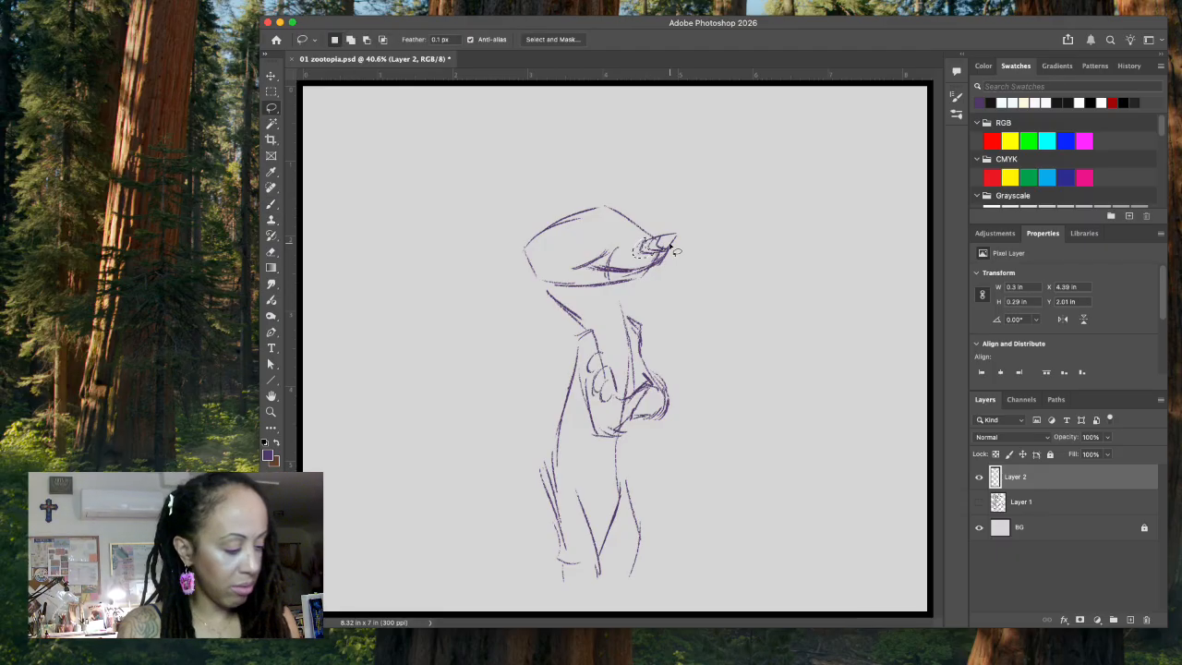
{"action": "key", "text": "Delete"}
{"action": "key", "text": "super+d"}
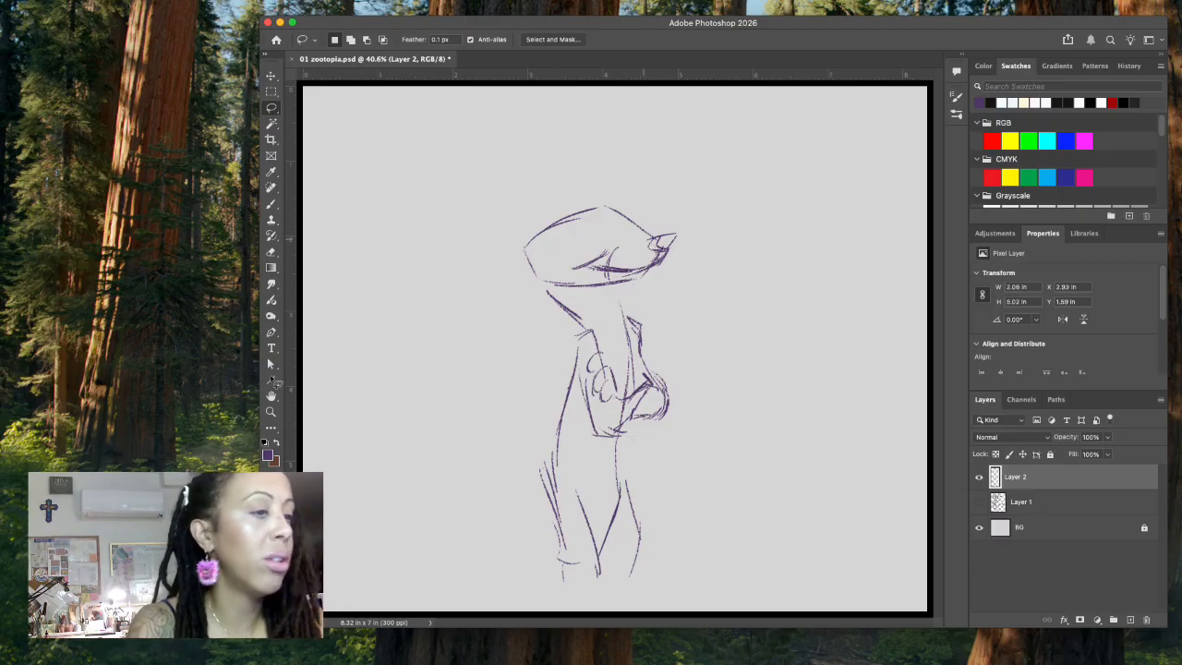
Step: Brush in the domed top of the head, the brow lines and a pointed cheek fur tuft
{"action": "left_click", "coordinate": [272, 203]}
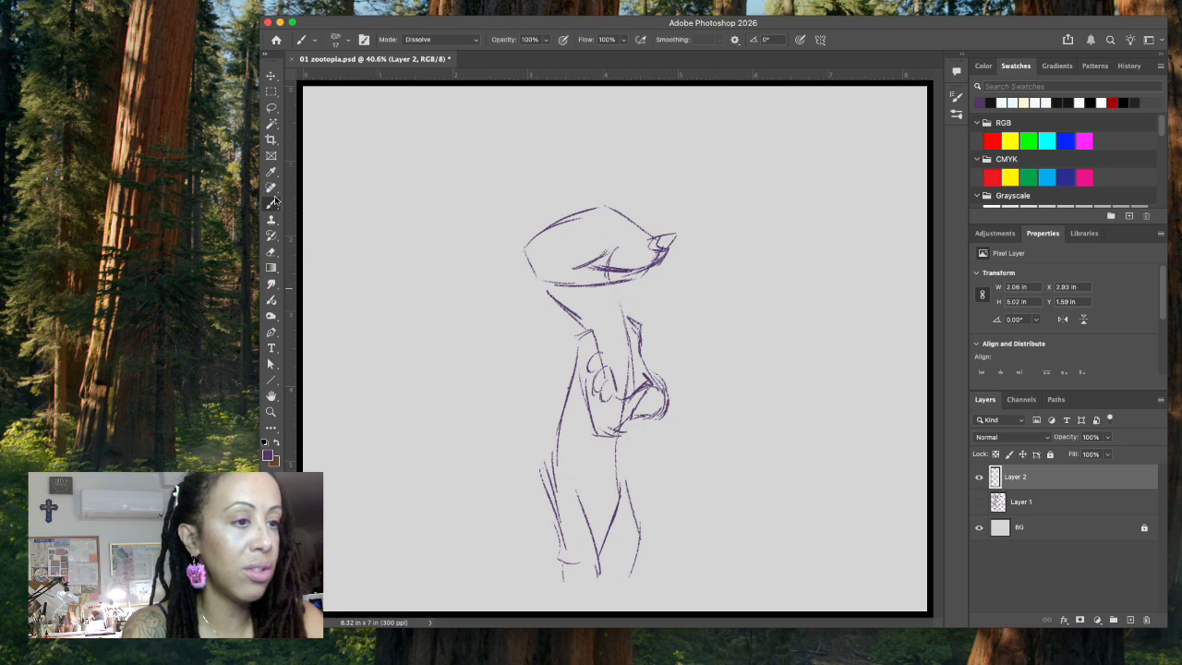
{"action": "mouse_move", "coordinate": [648, 241]}
{"action": "left_mouse_down"}
{"action": "mouse_move", "coordinate": [592, 202]}
{"action": "mouse_move", "coordinate": [630, 215]}
{"action": "mouse_move", "coordinate": [629, 197]}
{"action": "mouse_move", "coordinate": [644, 232]}
{"action": "left_mouse_up"}
{"action": "mouse_move", "coordinate": [607, 195]}
{"action": "left_mouse_down"}
{"action": "mouse_move", "coordinate": [562, 193]}
{"action": "mouse_move", "coordinate": [506, 270]}
{"action": "mouse_move", "coordinate": [529, 296]}
{"action": "mouse_move", "coordinate": [630, 277]}
{"action": "left_mouse_up"}
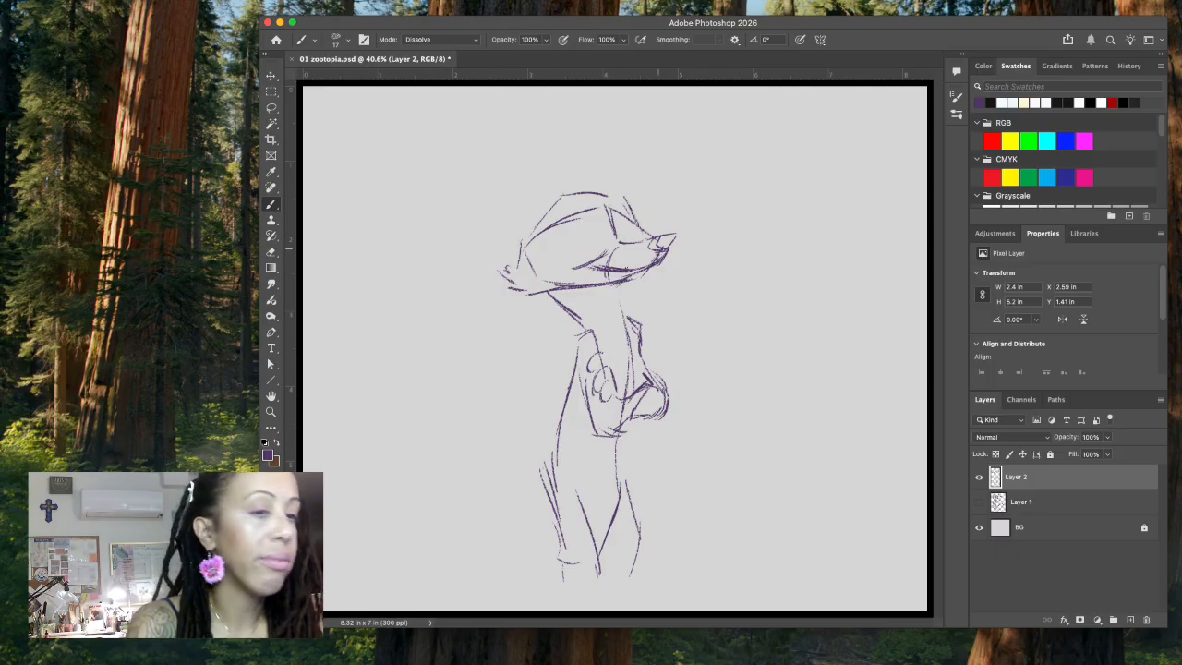
Step: Add jagged fur strokes along the front and back of the neck
{"action": "mouse_move", "coordinate": [620, 282]}
{"action": "left_mouse_down"}
{"action": "mouse_move", "coordinate": [609, 293]}
{"action": "mouse_move", "coordinate": [622, 306]}
{"action": "mouse_move", "coordinate": [628, 297]}
{"action": "mouse_move", "coordinate": [628, 323]}
{"action": "left_mouse_up"}
{"action": "mouse_move", "coordinate": [543, 290]}
{"action": "left_mouse_down"}
{"action": "mouse_move", "coordinate": [556, 315]}
{"action": "mouse_move", "coordinate": [589, 327]}
{"action": "left_mouse_up"}
{"action": "mouse_move", "coordinate": [577, 322]}
{"action": "left_mouse_down"}
{"action": "mouse_move", "coordinate": [602, 335]}
{"action": "mouse_move", "coordinate": [575, 324]}
{"action": "left_mouse_up"}
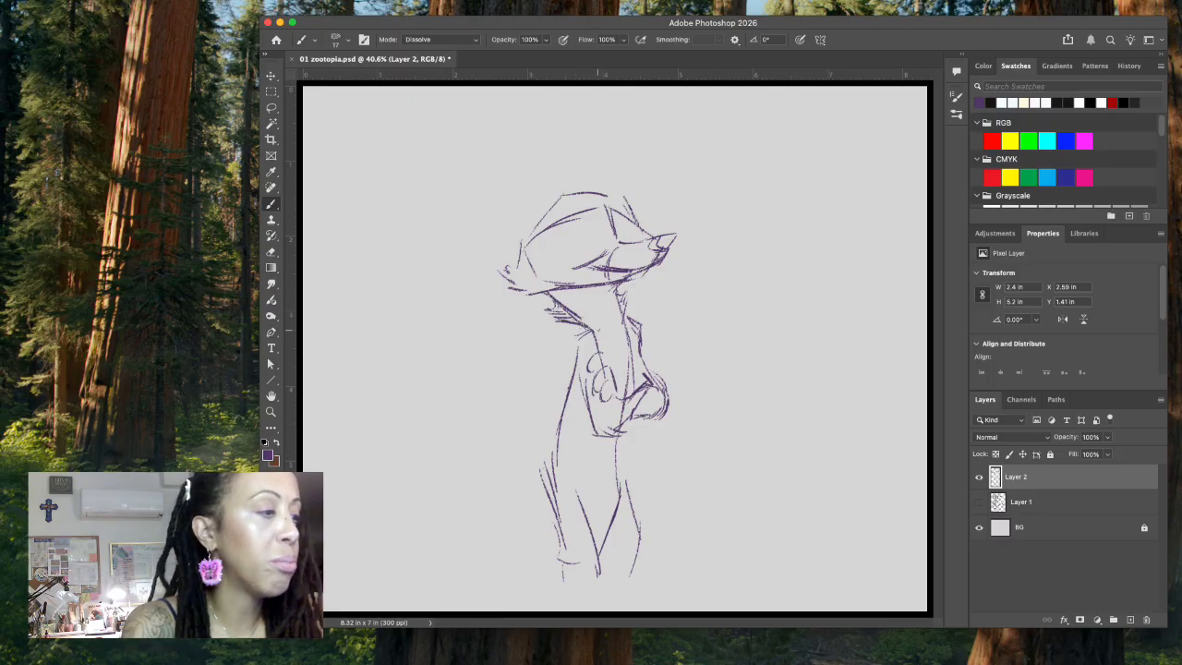
Step: Sketch the outlines of both eyes on either side of the muzzle bridge
{"action": "mouse_move", "coordinate": [561, 231]}
{"action": "left_mouse_down"}
{"action": "mouse_move", "coordinate": [571, 250]}
{"action": "mouse_move", "coordinate": [598, 209]}
{"action": "mouse_move", "coordinate": [604, 233]}
{"action": "mouse_move", "coordinate": [565, 242]}
{"action": "left_mouse_up"}
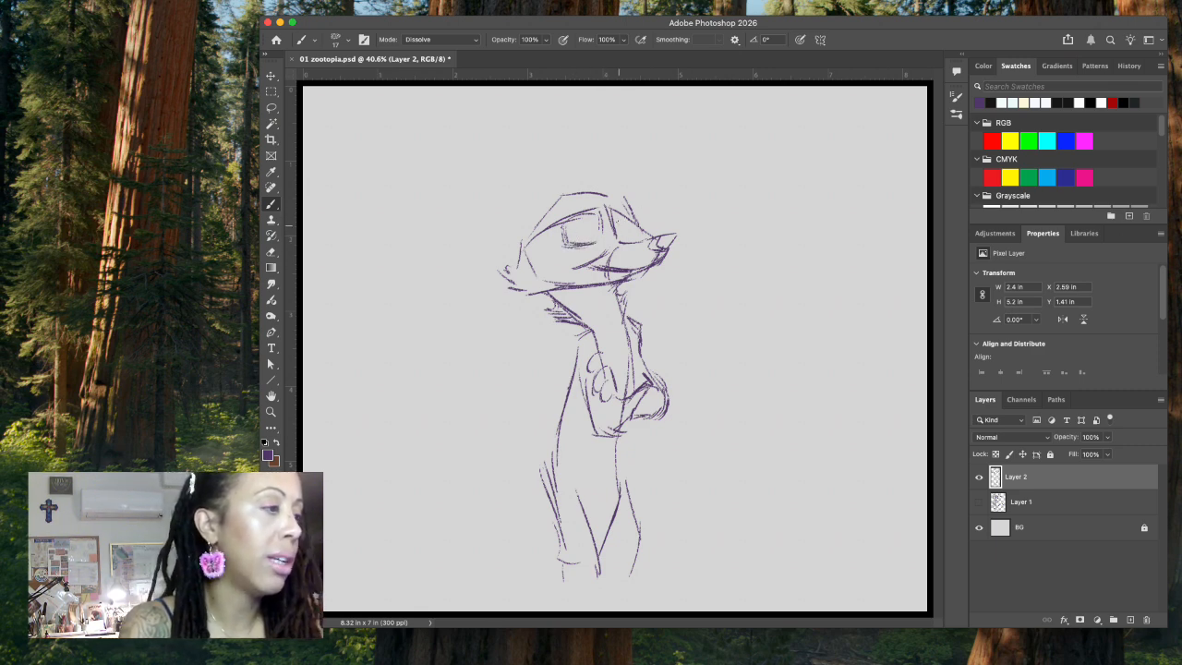
{"action": "mouse_move", "coordinate": [599, 228]}
{"action": "left_mouse_down"}
{"action": "mouse_move", "coordinate": [599, 245]}
{"action": "mouse_move", "coordinate": [623, 229]}
{"action": "mouse_move", "coordinate": [623, 239]}
{"action": "mouse_move", "coordinate": [633, 215]}
{"action": "mouse_move", "coordinate": [630, 239]}
{"action": "mouse_move", "coordinate": [639, 234]}
{"action": "left_mouse_up"}
{"action": "mouse_move", "coordinate": [566, 223]}
{"action": "left_mouse_down"}
{"action": "mouse_move", "coordinate": [567, 241]}
{"action": "mouse_move", "coordinate": [580, 215]}
{"action": "mouse_move", "coordinate": [615, 235]}
{"action": "mouse_move", "coordinate": [627, 219]}
{"action": "mouse_move", "coordinate": [631, 235]}
{"action": "left_mouse_up"}
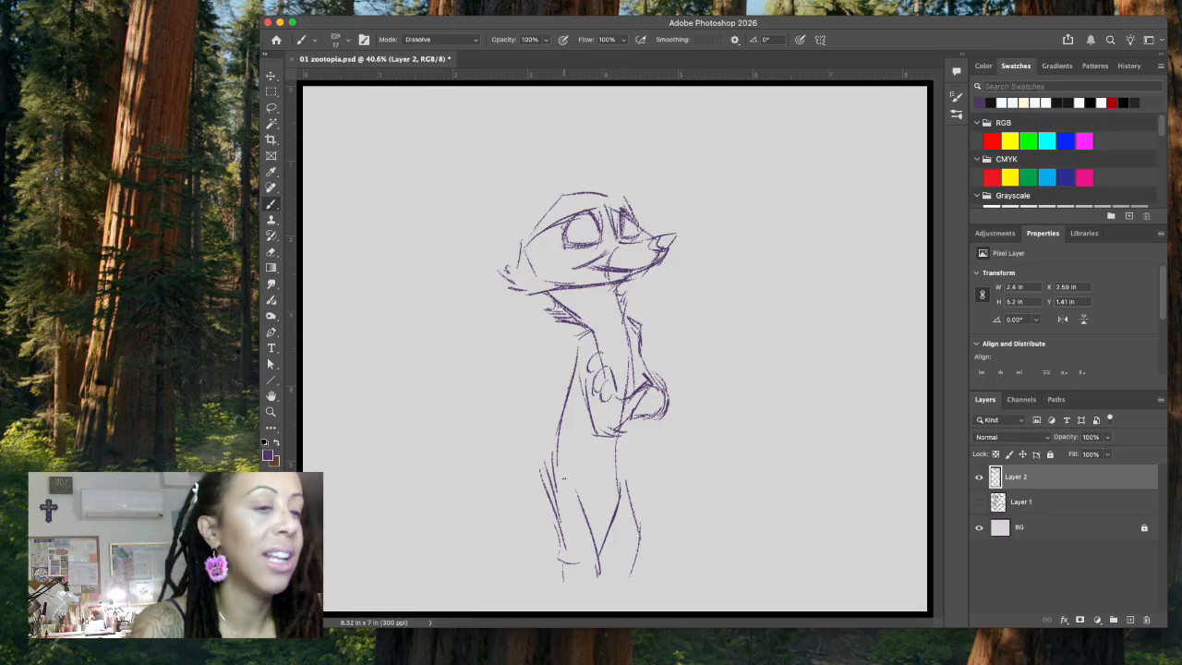
Step: Draw heavy half-closed eyelids, darken the eye rims and fill in both irises for a smug look
{"action": "mouse_move", "coordinate": [574, 215]}
{"action": "left_mouse_down"}
{"action": "mouse_move", "coordinate": [570, 247]}
{"action": "mouse_move", "coordinate": [646, 231]}
{"action": "mouse_move", "coordinate": [628, 213]}
{"action": "left_mouse_up"}
{"action": "mouse_move", "coordinate": [559, 239]}
{"action": "left_mouse_down"}
{"action": "mouse_move", "coordinate": [575, 247]}
{"action": "mouse_move", "coordinate": [597, 226]}
{"action": "left_mouse_up"}
{"action": "mouse_move", "coordinate": [571, 235]}
{"action": "left_mouse_down"}
{"action": "mouse_move", "coordinate": [639, 221]}
{"action": "mouse_move", "coordinate": [637, 235]}
{"action": "left_mouse_up"}
{"action": "left_click_drag", "start_coordinate": [620, 227], "coordinate": [645, 231]}
{"action": "mouse_move", "coordinate": [622, 230]}
{"action": "left_mouse_down"}
{"action": "mouse_move", "coordinate": [647, 229]}
{"action": "mouse_move", "coordinate": [633, 238]}
{"action": "left_mouse_up"}
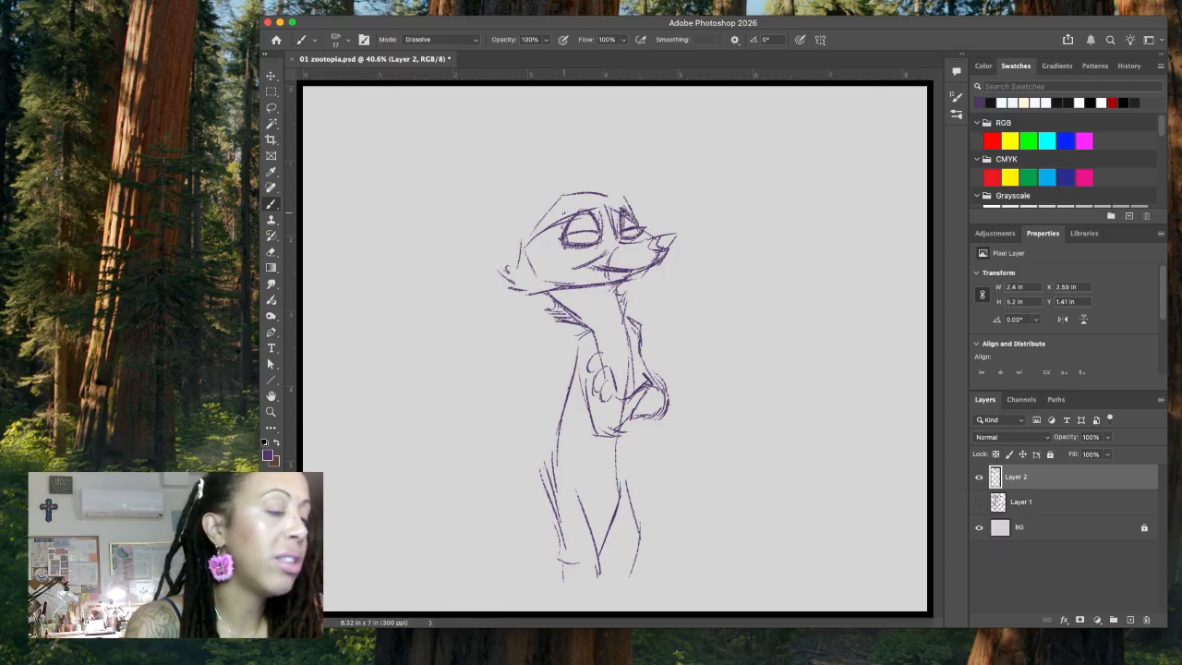
{"action": "mouse_move", "coordinate": [601, 233]}
{"action": "left_mouse_down"}
{"action": "mouse_move", "coordinate": [580, 243]}
{"action": "mouse_move", "coordinate": [600, 230]}
{"action": "mouse_move", "coordinate": [632, 238]}
{"action": "left_mouse_up"}
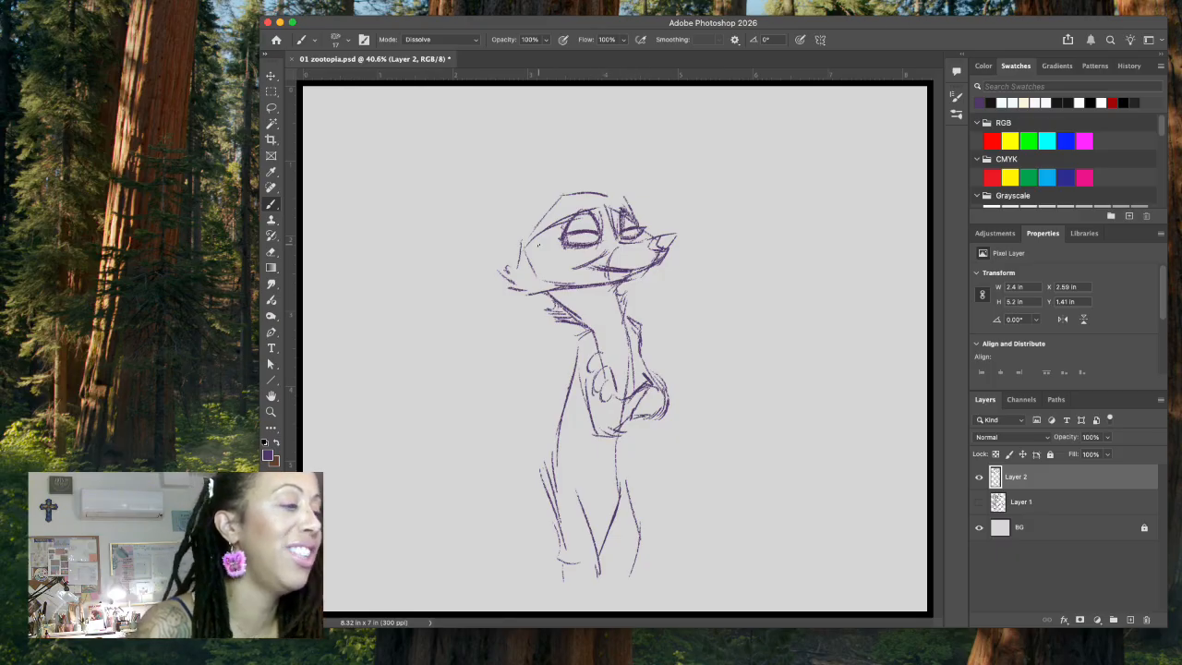
{"action": "left_click_drag", "start_coordinate": [573, 237], "coordinate": [635, 230]}
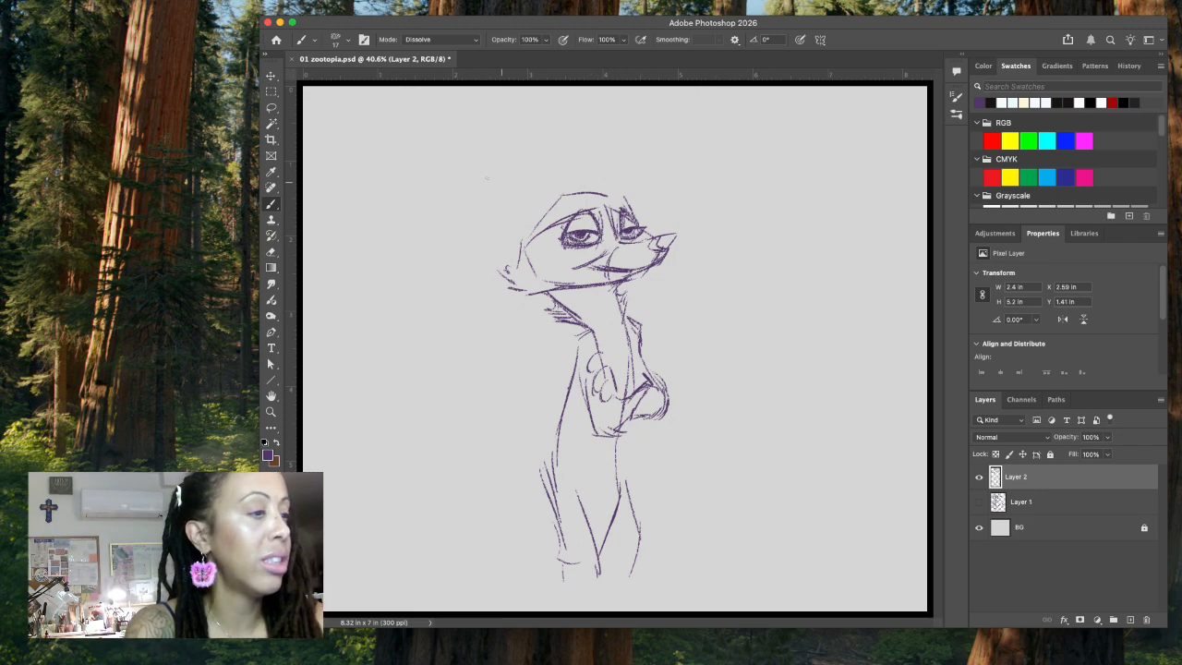
Step: Sketch a tall pointed ear rising from the back of the head
{"action": "mouse_move", "coordinate": [504, 211]}
{"action": "left_mouse_down"}
{"action": "mouse_move", "coordinate": [494, 154]}
{"action": "mouse_move", "coordinate": [519, 248]}
{"action": "left_mouse_up"}
{"action": "left_click_drag", "start_coordinate": [511, 146], "coordinate": [567, 190]}
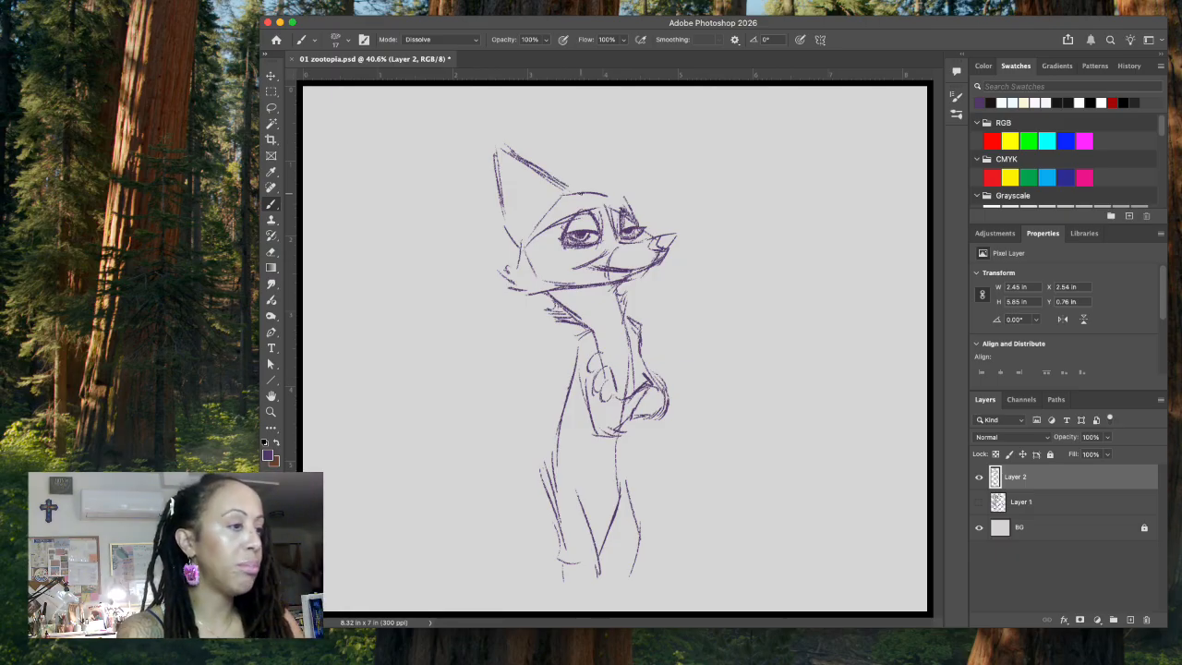
Step: Lasso and clean up the overlapping lines beneath the eyes
{"action": "key", "text": "l"}
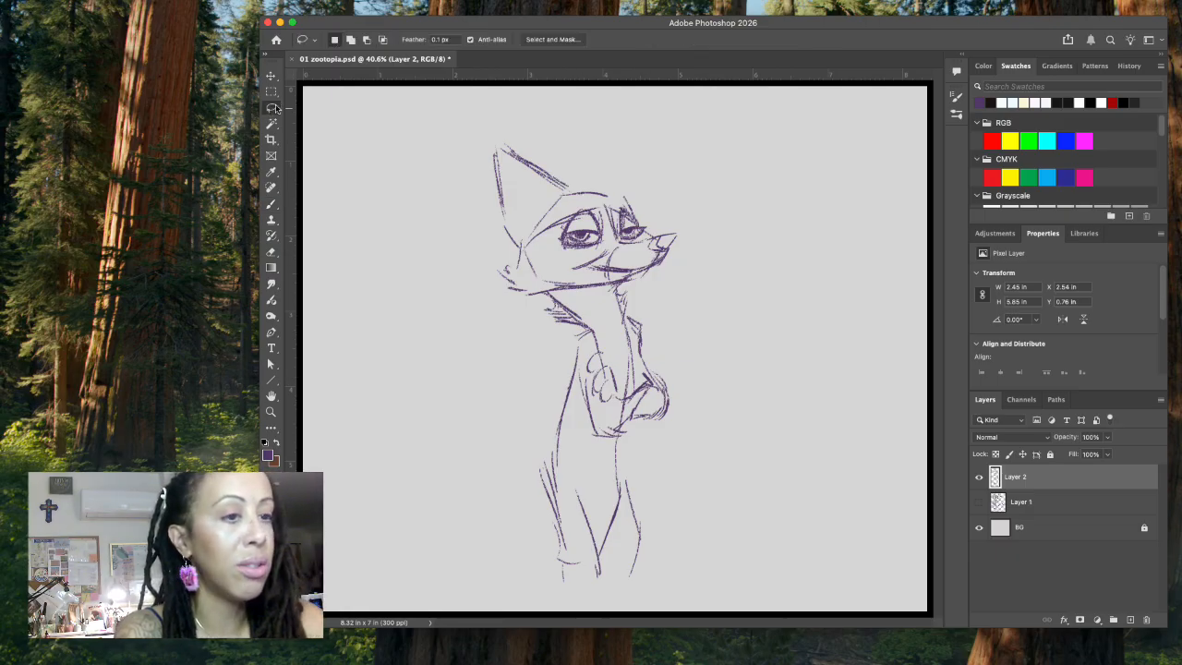
{"action": "mouse_move", "coordinate": [584, 241]}
{"action": "left_mouse_down"}
{"action": "mouse_move", "coordinate": [561, 245]}
{"action": "mouse_move", "coordinate": [633, 235]}
{"action": "mouse_move", "coordinate": [621, 242]}
{"action": "mouse_move", "coordinate": [647, 231]}
{"action": "mouse_move", "coordinate": [637, 228]}
{"action": "left_mouse_up"}
{"action": "key", "text": "super+d"}
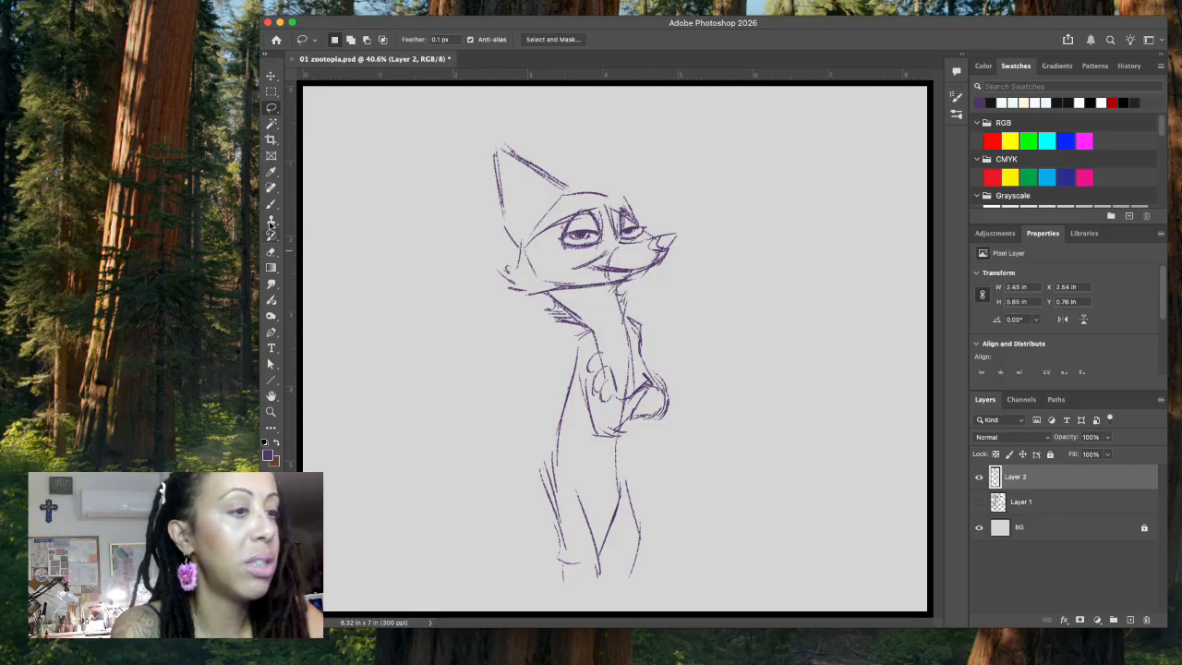
Step: Redraw the forehead contour with the brush from the ear over the far brow to the nose
{"action": "left_click", "coordinate": [270, 203]}
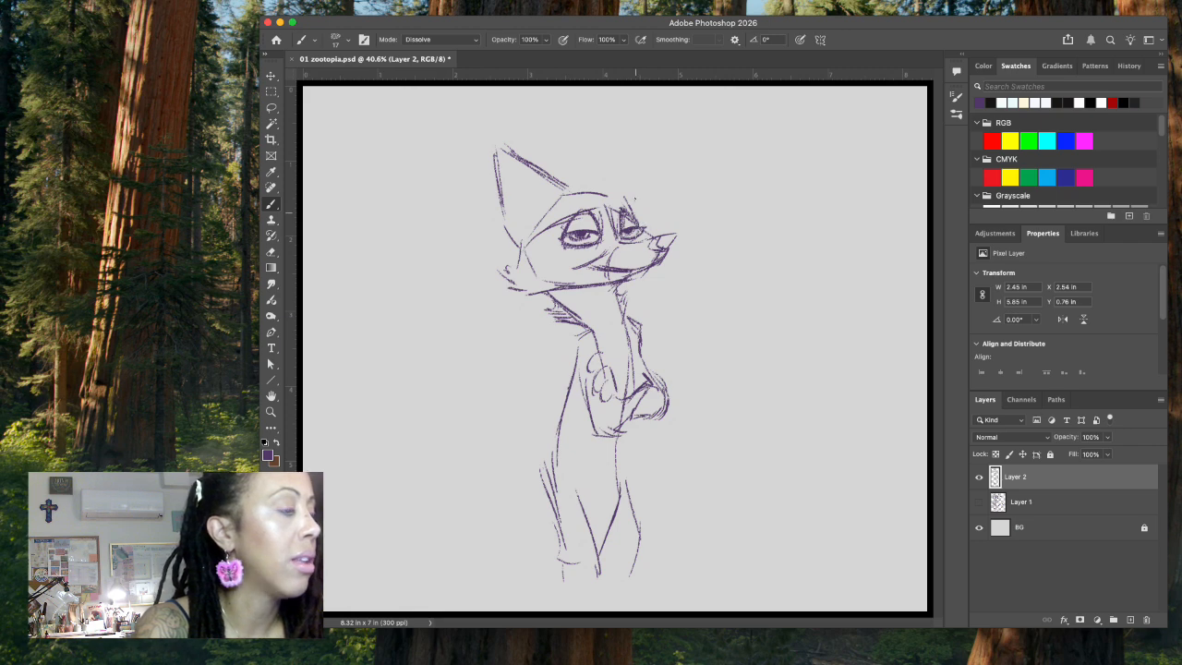
{"action": "left_click_drag", "start_coordinate": [625, 197], "coordinate": [659, 229]}
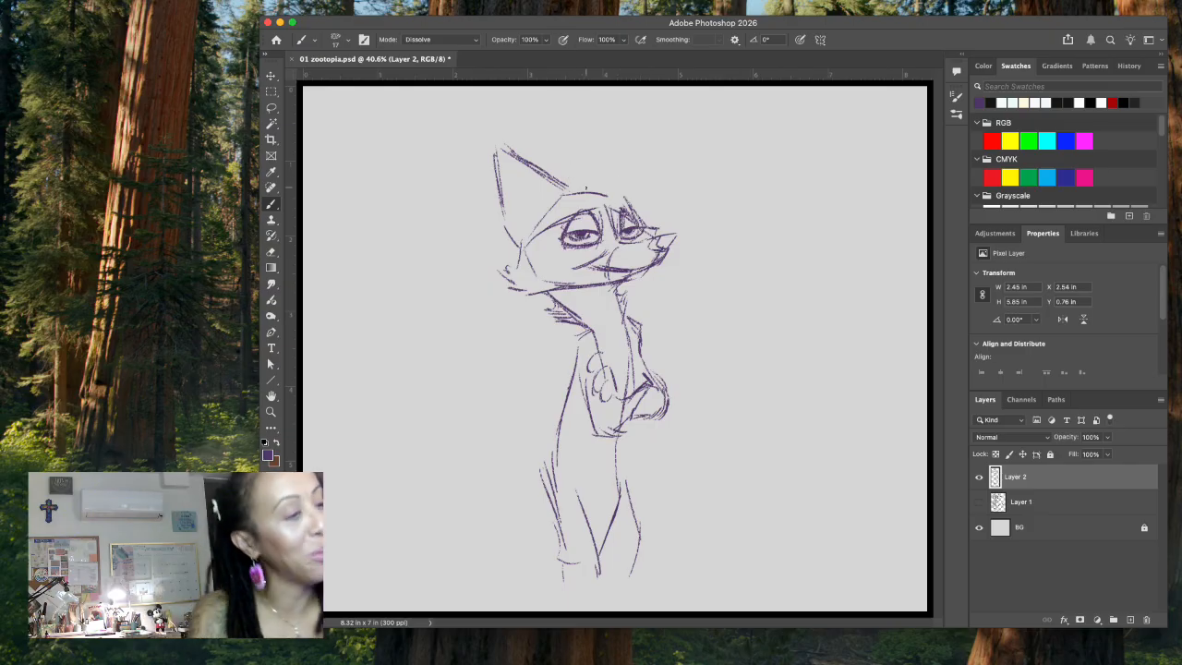
{"action": "mouse_move", "coordinate": [522, 238]}
{"action": "left_mouse_down"}
{"action": "mouse_move", "coordinate": [565, 188]}
{"action": "mouse_move", "coordinate": [617, 191]}
{"action": "mouse_move", "coordinate": [624, 205]}
{"action": "left_mouse_up"}
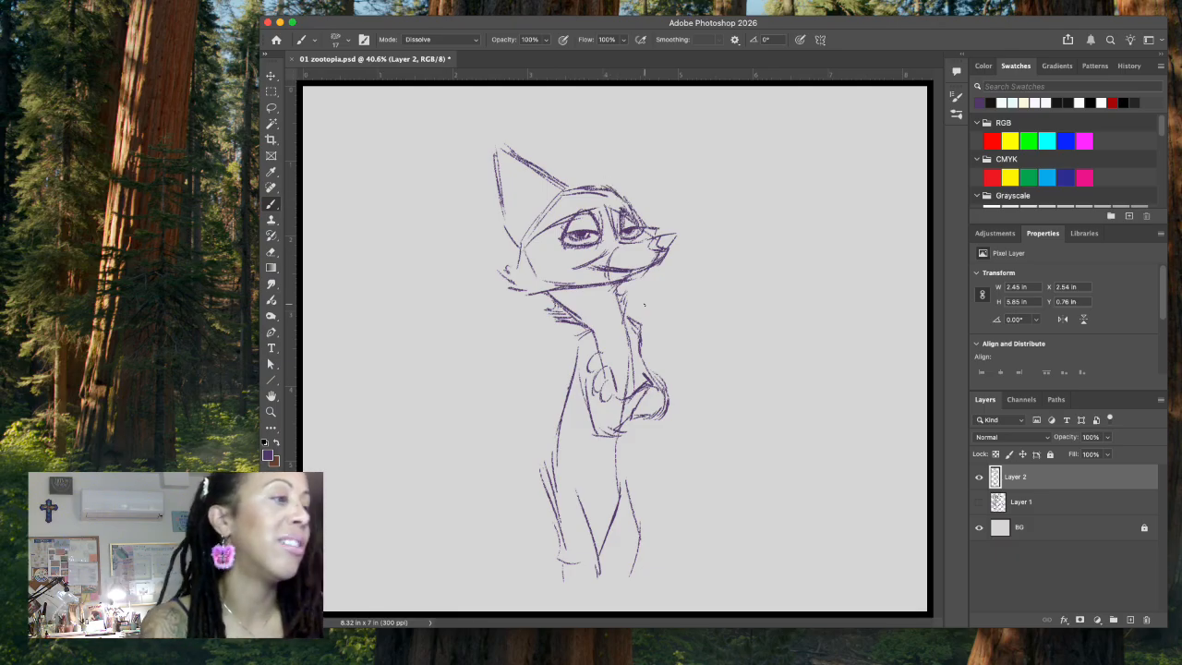
Step: Lasso the far eye and scale it down proportionally to 92.76%
{"action": "key", "text": "l"}
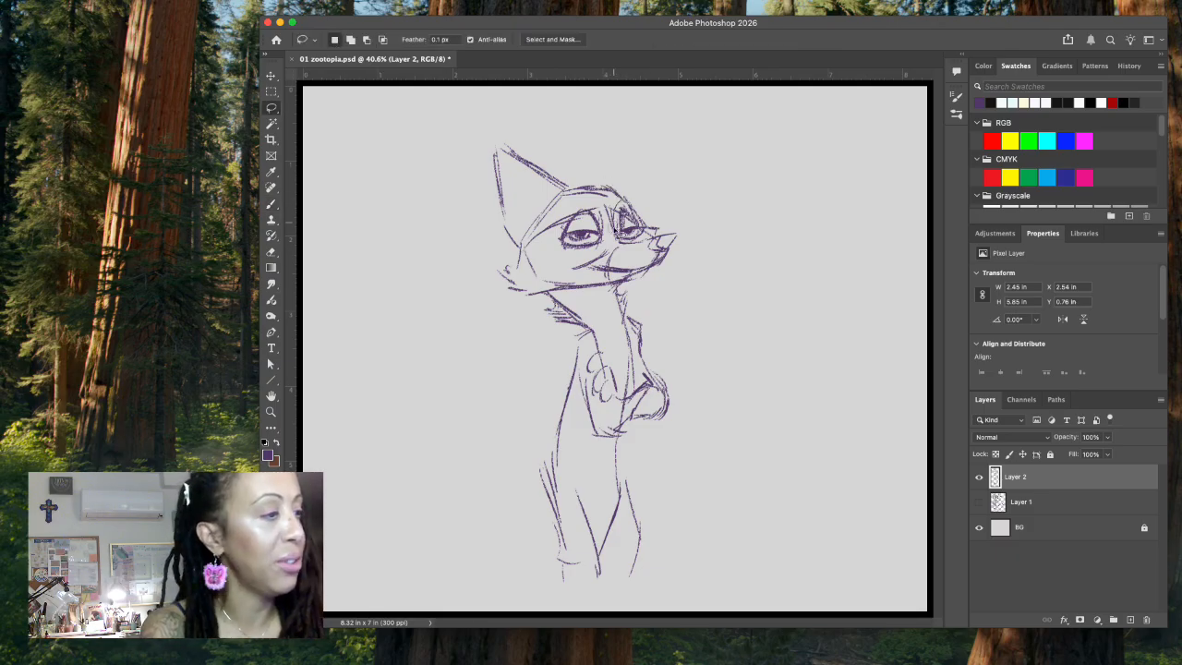
{"action": "mouse_move", "coordinate": [627, 245]}
{"action": "left_mouse_down"}
{"action": "mouse_move", "coordinate": [657, 229]}
{"action": "mouse_move", "coordinate": [618, 197]}
{"action": "left_mouse_up"}
{"action": "key", "text": "super+t"}
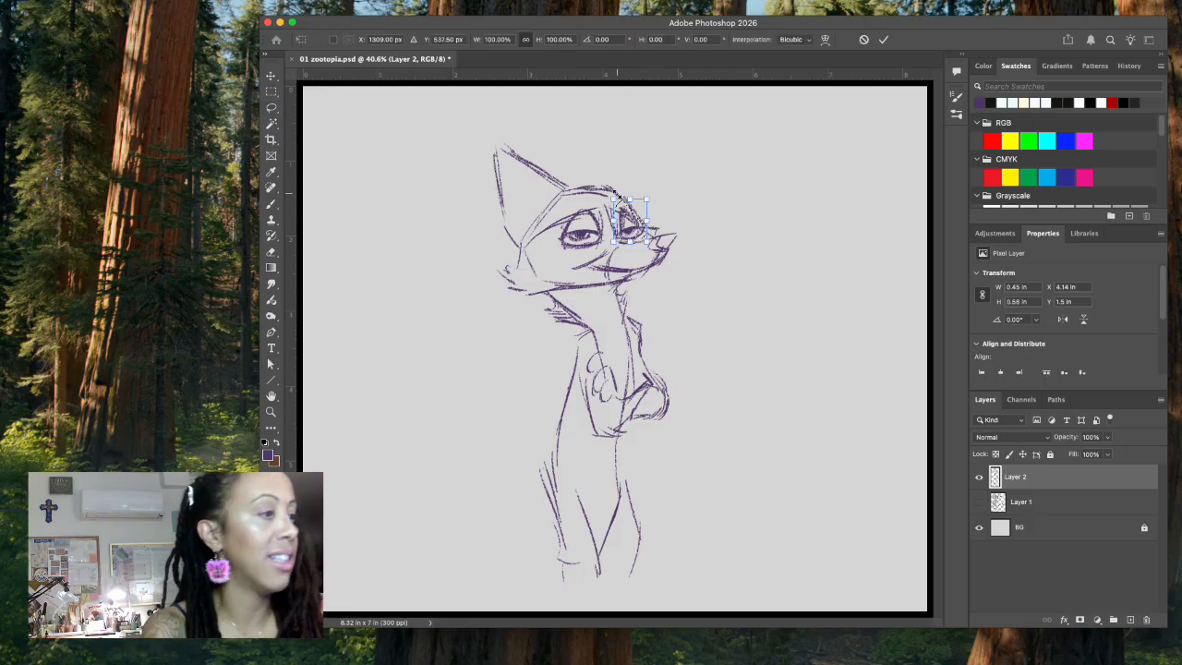
{"action": "left_click_drag", "start_coordinate": [644, 242], "coordinate": [641, 238]}
{"action": "key", "text": "Return"}
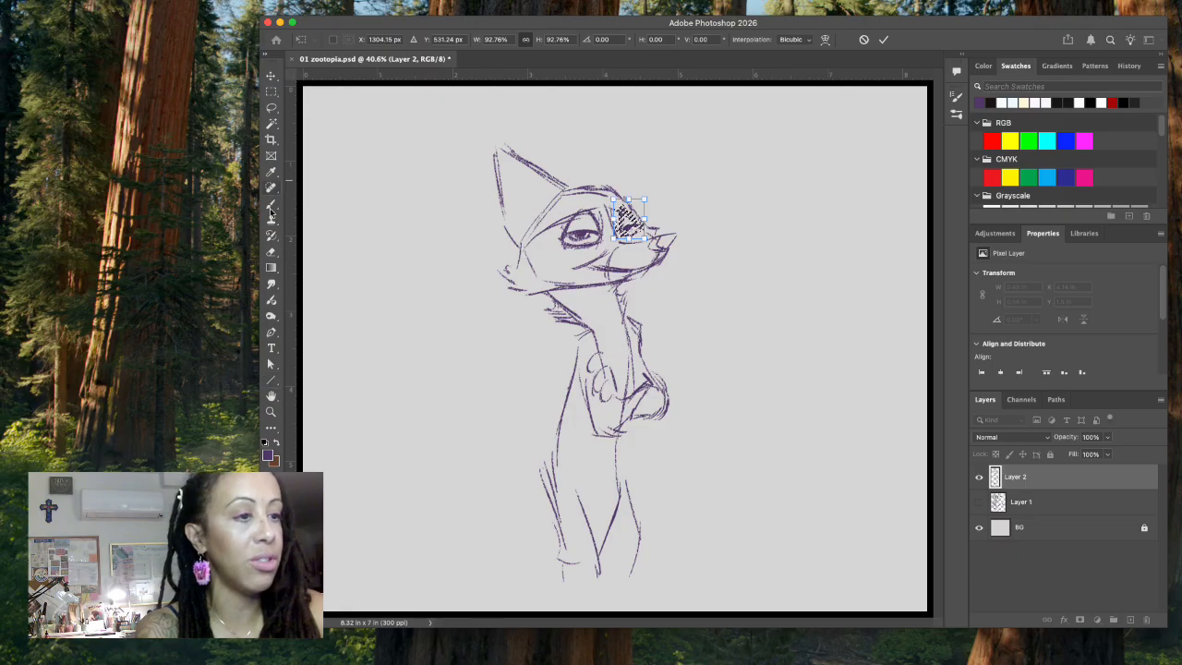
{"action": "left_click", "coordinate": [271, 207]}
{"action": "key", "text": "super+d"}
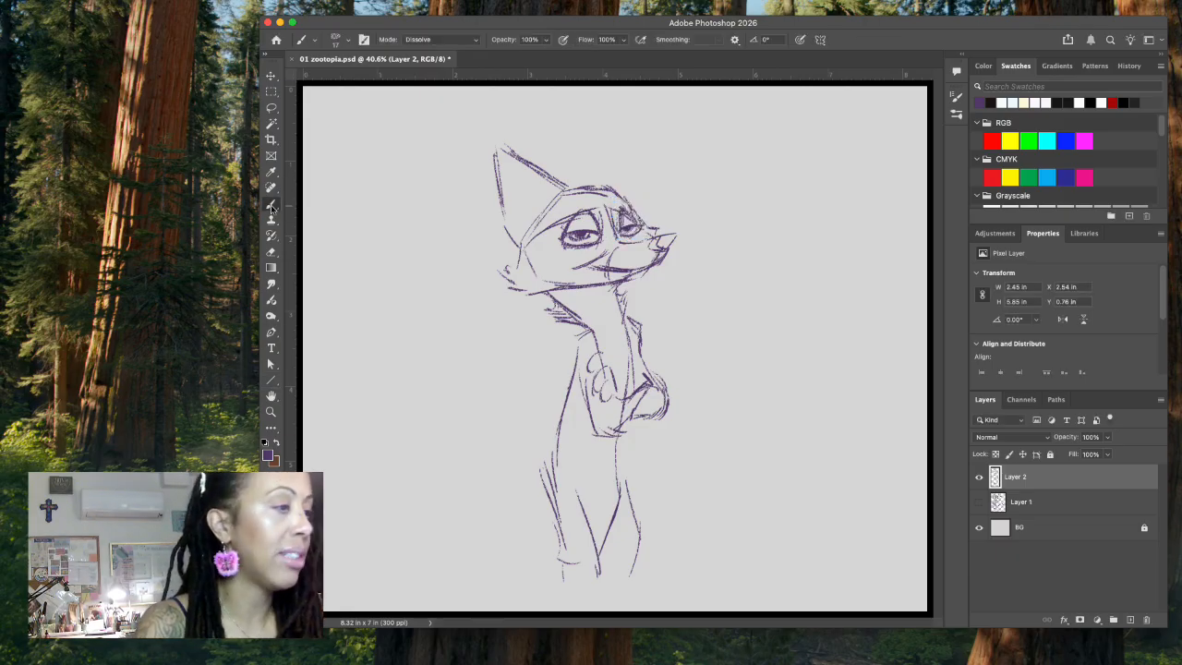
Step: Lasso the far eye beside the muzzle bridge and erase its lines
{"action": "left_click", "coordinate": [271, 108]}
{"action": "mouse_move", "coordinate": [626, 242]}
{"action": "left_mouse_down"}
{"action": "mouse_move", "coordinate": [652, 222]}
{"action": "mouse_move", "coordinate": [617, 198]}
{"action": "left_mouse_up"}
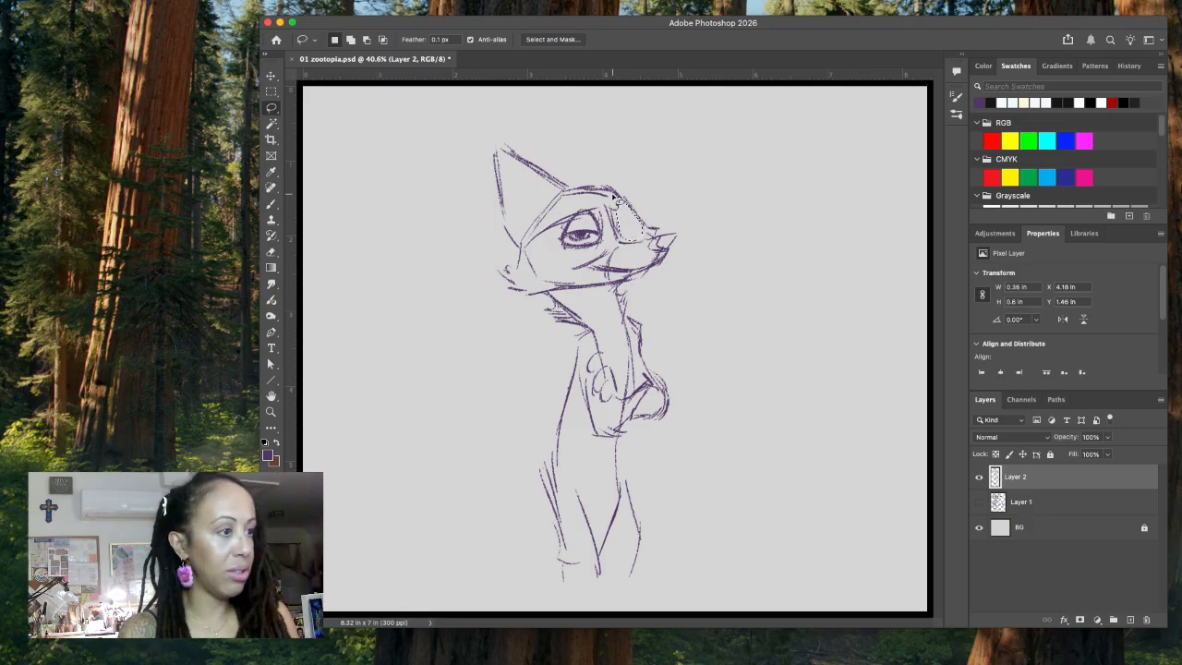
Step: Lasso the near eye and erase its lines, then clear the selection
{"action": "mouse_move", "coordinate": [592, 206]}
{"action": "left_mouse_down"}
{"action": "mouse_move", "coordinate": [577, 254]}
{"action": "mouse_move", "coordinate": [594, 206]}
{"action": "left_mouse_up"}
{"action": "key", "text": "Delete"}
{"action": "key", "text": "ctrl+d"}
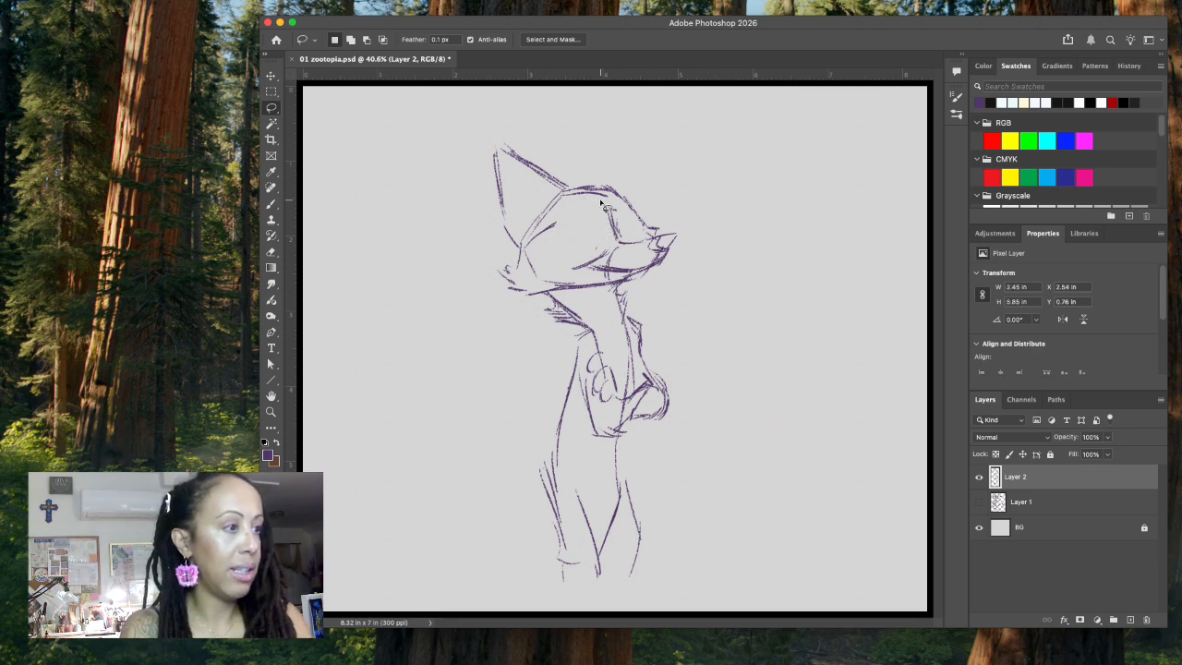
Step: Reinforce the far brow contour with the brush and sketch the pointed far ear on top of the head
{"action": "key", "text": "b"}
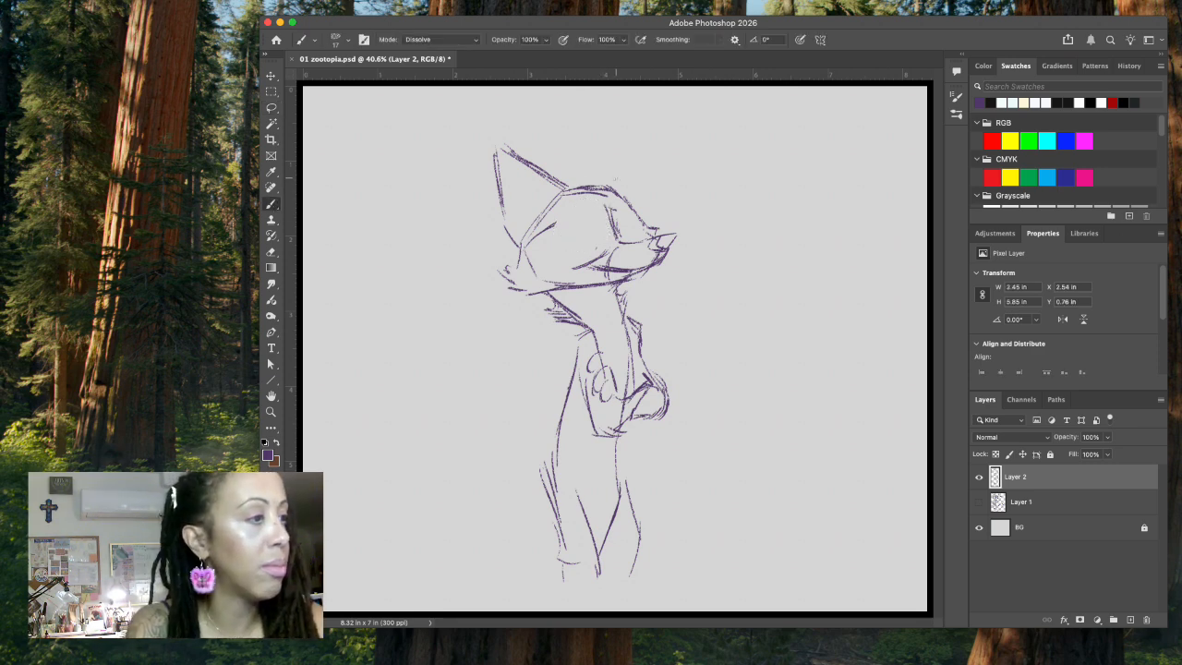
{"action": "left_click_drag", "start_coordinate": [615, 186], "coordinate": [644, 233]}
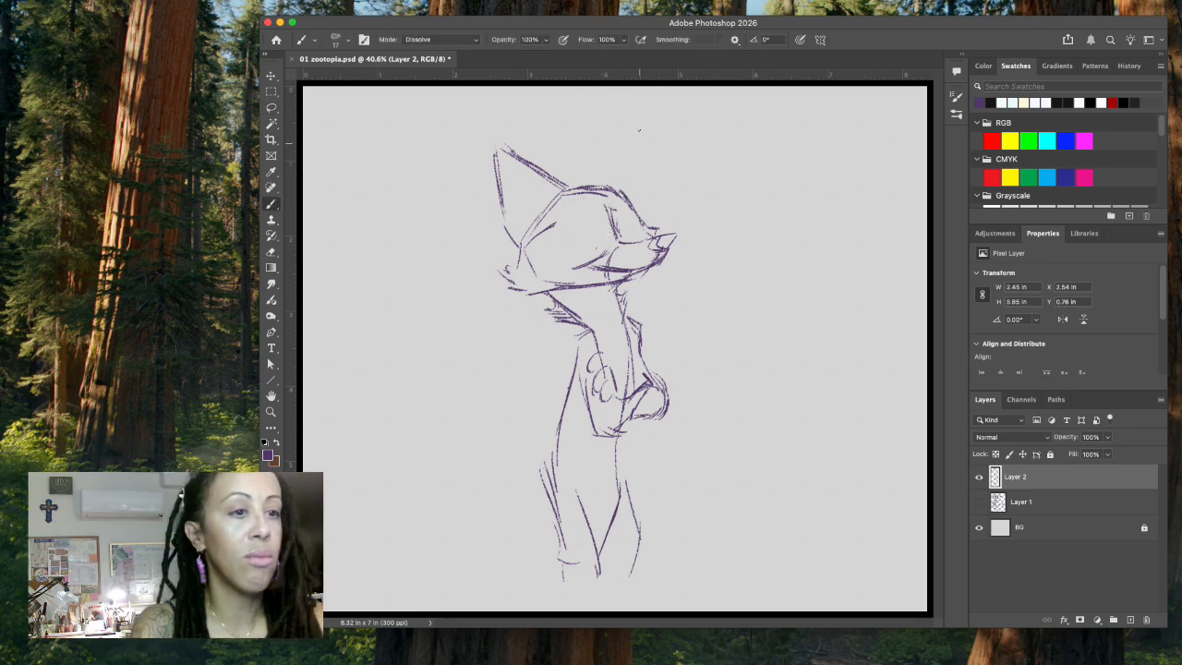
{"action": "mouse_move", "coordinate": [591, 132]}
{"action": "left_mouse_down"}
{"action": "mouse_move", "coordinate": [596, 180]}
{"action": "mouse_move", "coordinate": [610, 154]}
{"action": "mouse_move", "coordinate": [630, 197]}
{"action": "left_mouse_up"}
{"action": "mouse_move", "coordinate": [608, 152]}
{"action": "left_mouse_down"}
{"action": "mouse_move", "coordinate": [617, 171]}
{"action": "mouse_move", "coordinate": [599, 188]}
{"action": "mouse_move", "coordinate": [632, 200]}
{"action": "left_mouse_up"}
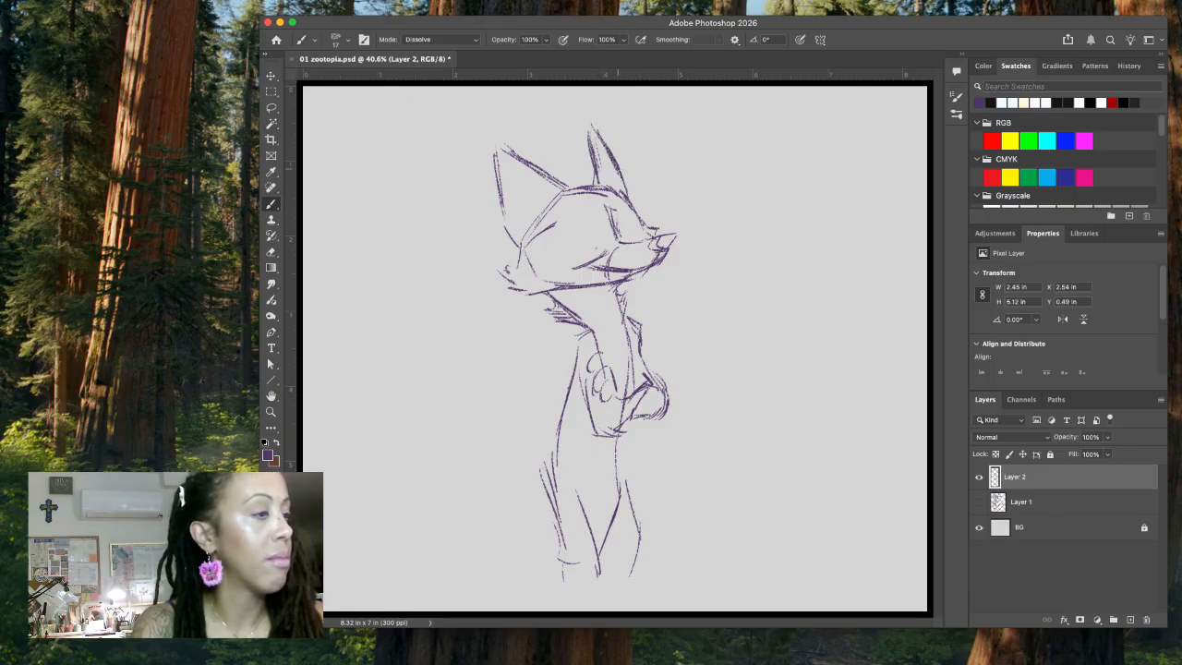
Step: Draw the arched near brow and the curved cheek line beneath the near eye
{"action": "mouse_move", "coordinate": [556, 220]}
{"action": "left_mouse_down"}
{"action": "mouse_move", "coordinate": [576, 201]}
{"action": "mouse_move", "coordinate": [593, 213]}
{"action": "mouse_move", "coordinate": [571, 209]}
{"action": "mouse_move", "coordinate": [633, 194]}
{"action": "left_mouse_up"}
{"action": "mouse_move", "coordinate": [563, 205]}
{"action": "left_mouse_down"}
{"action": "mouse_move", "coordinate": [554, 225]}
{"action": "mouse_move", "coordinate": [611, 245]}
{"action": "left_mouse_up"}
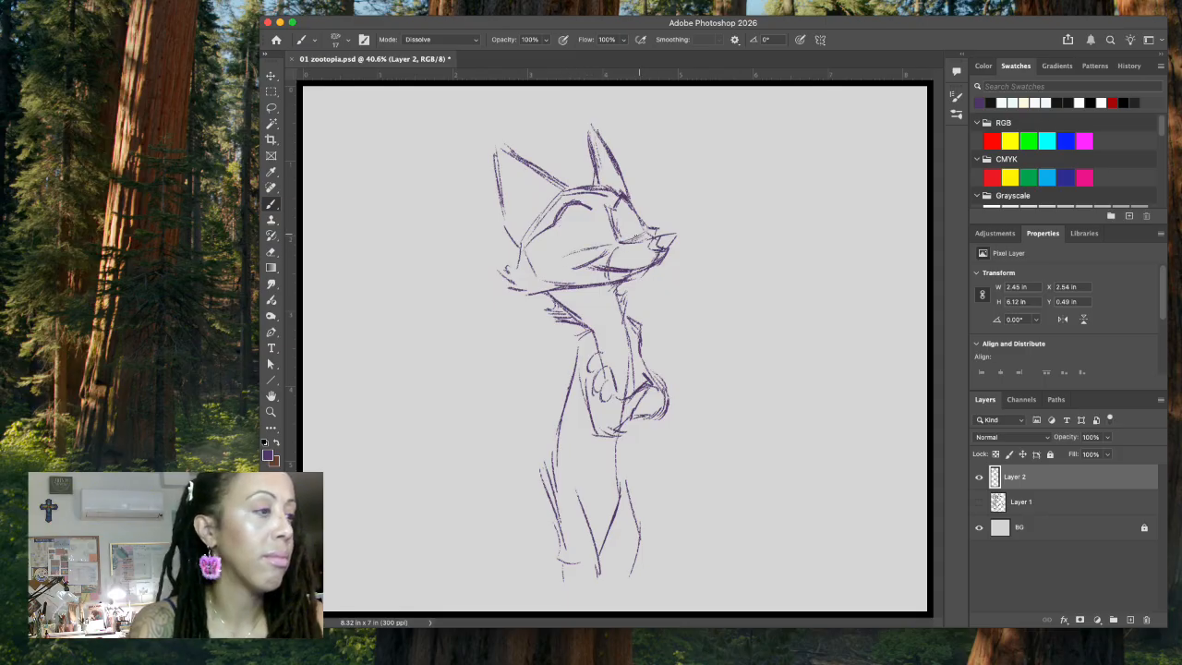
{"action": "mouse_move", "coordinate": [568, 252]}
{"action": "left_mouse_down"}
{"action": "mouse_move", "coordinate": [582, 249]}
{"action": "mouse_move", "coordinate": [553, 248]}
{"action": "left_mouse_up"}
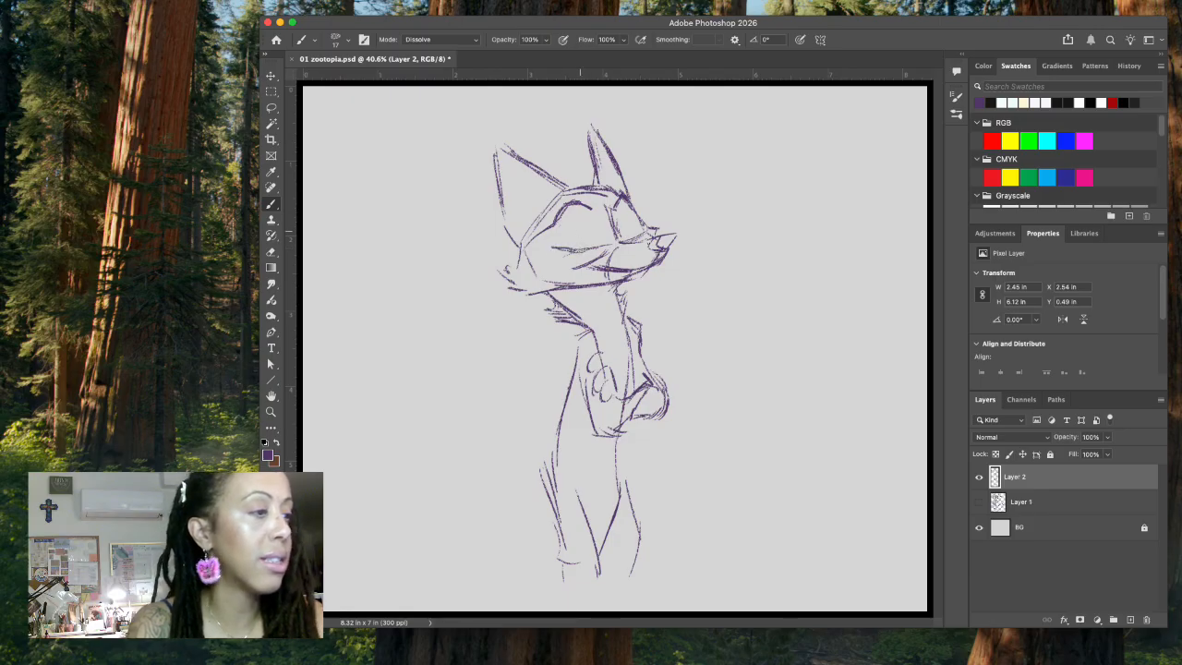
Step: Sketch new outlines for the near eye and the far eye beside the muzzle bridge
{"action": "left_click_drag", "start_coordinate": [638, 230], "coordinate": [557, 249]}
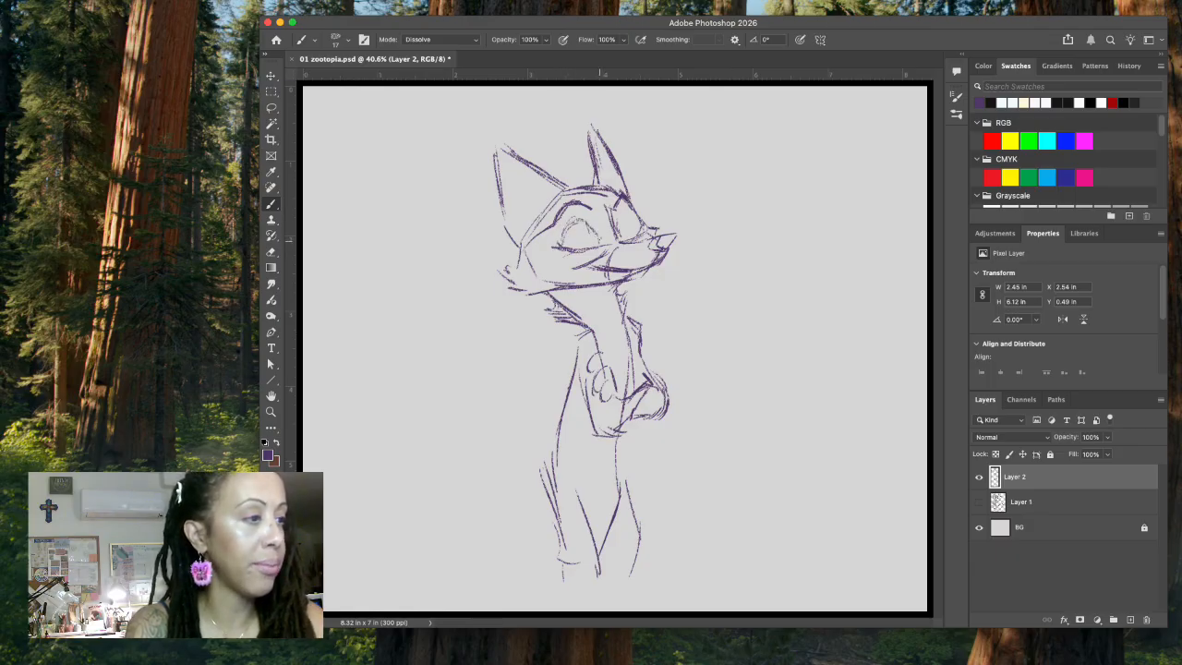
{"action": "mouse_move", "coordinate": [598, 242]}
{"action": "left_mouse_down"}
{"action": "mouse_move", "coordinate": [591, 218]}
{"action": "mouse_move", "coordinate": [572, 220]}
{"action": "mouse_move", "coordinate": [559, 242]}
{"action": "left_mouse_up"}
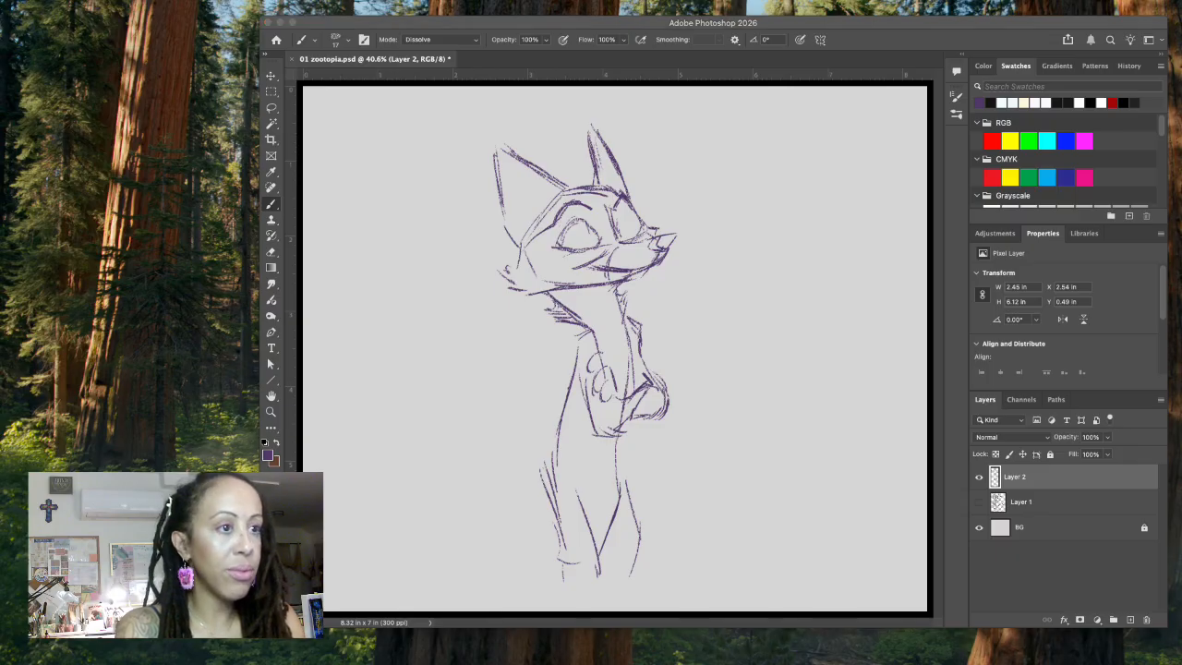
{"action": "left_click", "coordinate": [613, 32]}
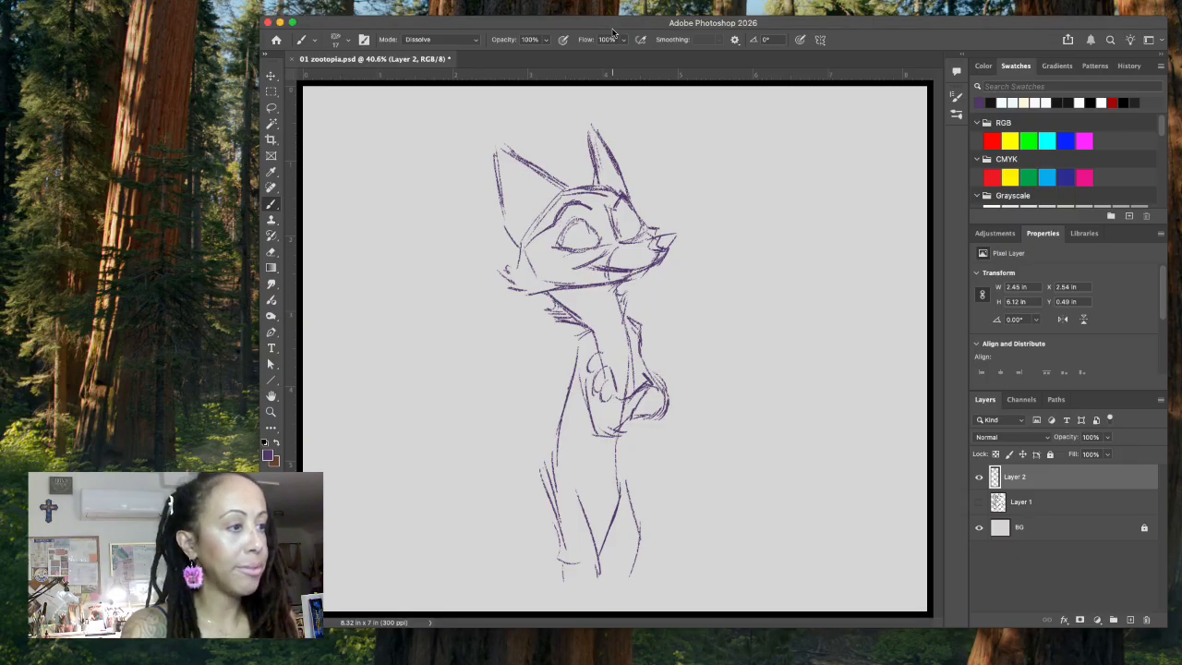
{"action": "left_click", "coordinate": [26, 247]}
{"action": "left_click", "coordinate": [625, 227]}
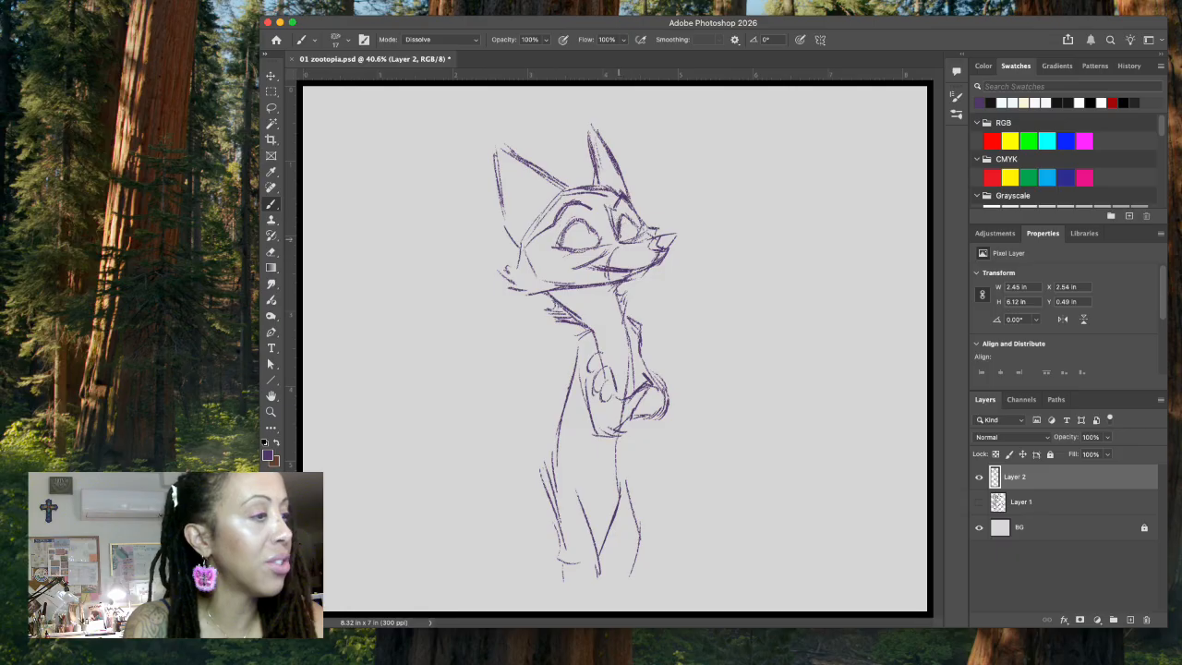
Step: Lasso the far eye with its brow contour and shift it slightly away from the near eye
{"action": "left_click", "coordinate": [270, 107]}
{"action": "mouse_move", "coordinate": [633, 204]}
{"action": "left_mouse_down"}
{"action": "mouse_move", "coordinate": [615, 188]}
{"action": "mouse_move", "coordinate": [620, 248]}
{"action": "mouse_move", "coordinate": [663, 231]}
{"action": "mouse_move", "coordinate": [637, 189]}
{"action": "left_mouse_up"}
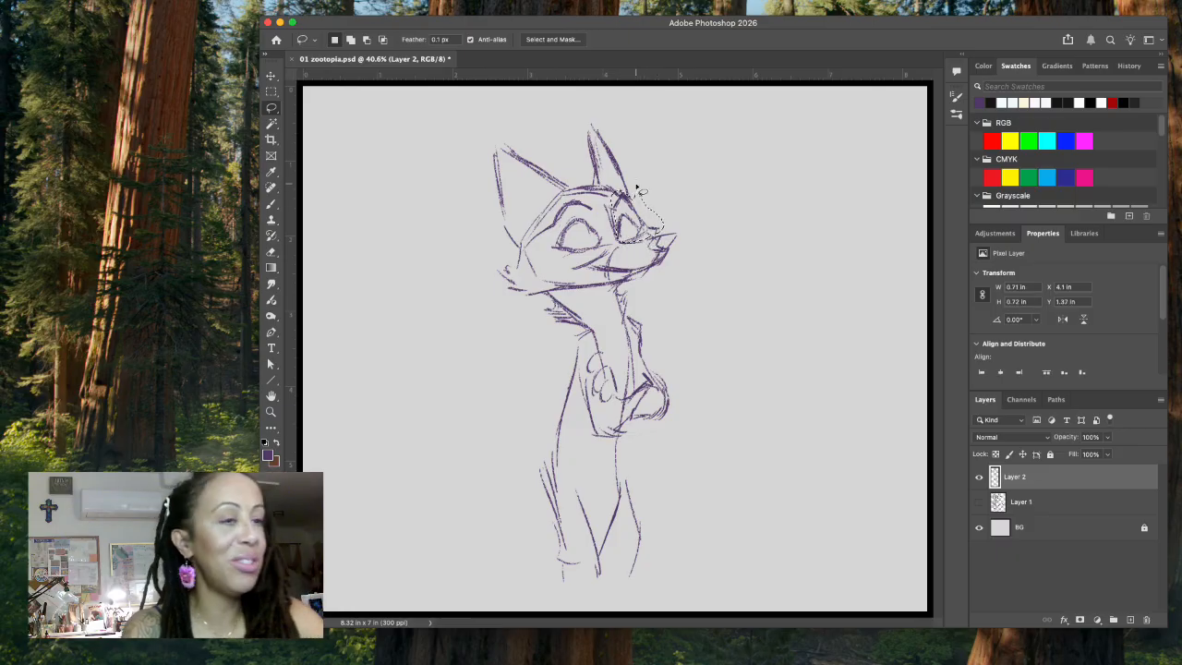
{"action": "left_click", "coordinate": [271, 75]}
{"action": "left_click_drag", "start_coordinate": [647, 231], "coordinate": [648, 227]}
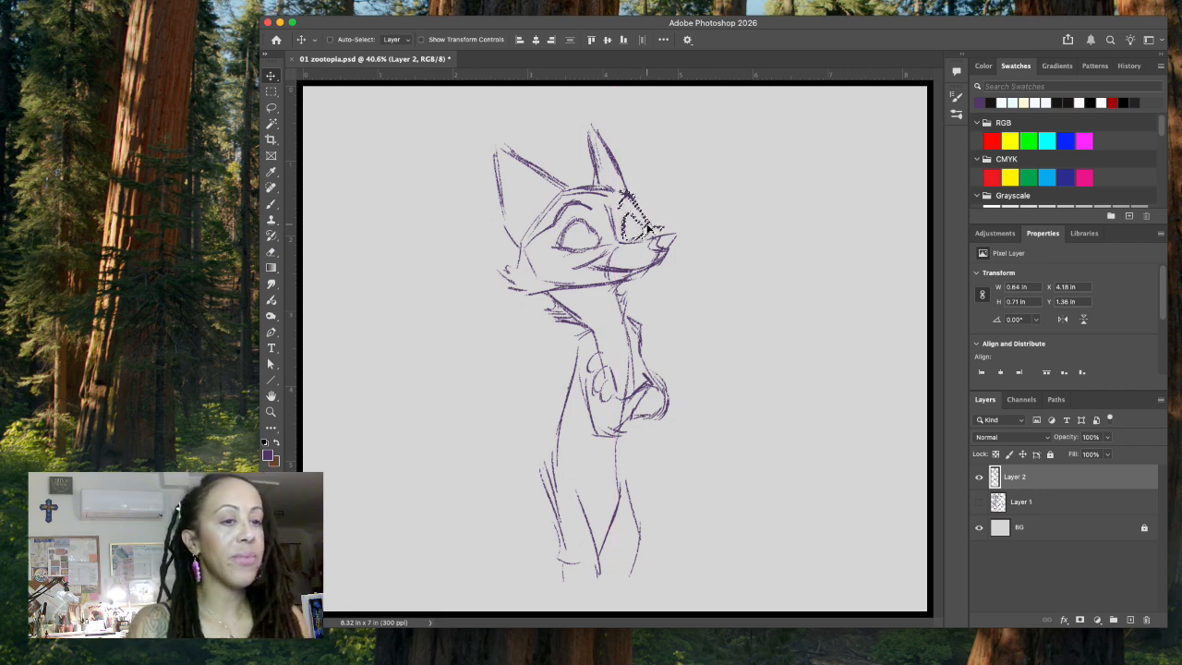
{"action": "key", "text": "Left"}
{"action": "key", "text": "Left"}
{"action": "key", "text": "Left"}
{"action": "key", "text": "Left"}
{"action": "key", "text": "Left"}
{"action": "key", "text": "super+d"}
Step: Draw half-lowered eyelids and irises in both eyes, and fill in the nose with dark strokes
{"action": "key", "text": "b"}
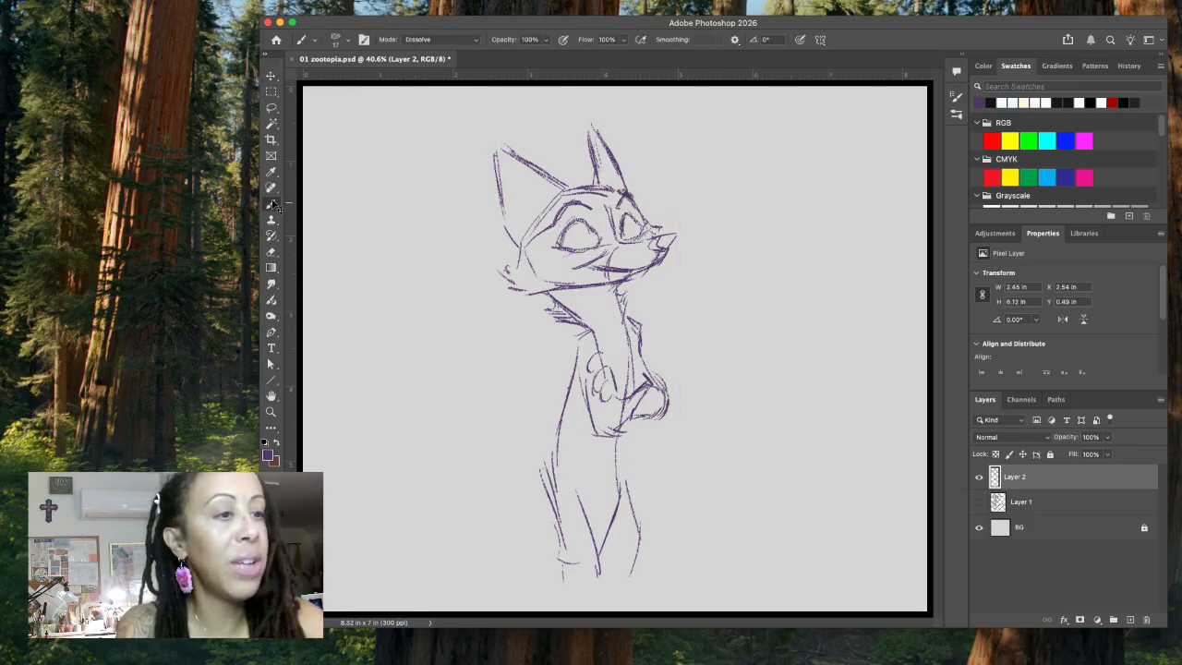
{"action": "mouse_move", "coordinate": [569, 227]}
{"action": "left_mouse_down"}
{"action": "mouse_move", "coordinate": [559, 247]}
{"action": "mouse_move", "coordinate": [586, 222]}
{"action": "mouse_move", "coordinate": [594, 233]}
{"action": "left_mouse_up"}
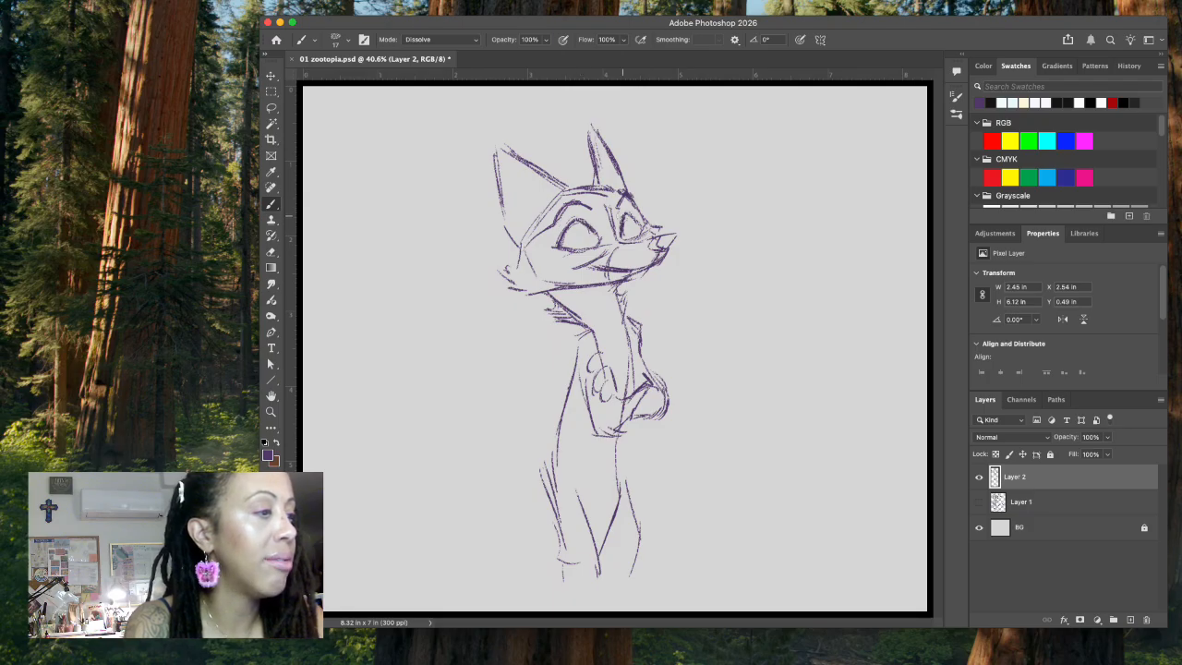
{"action": "left_click_drag", "start_coordinate": [565, 238], "coordinate": [668, 223]}
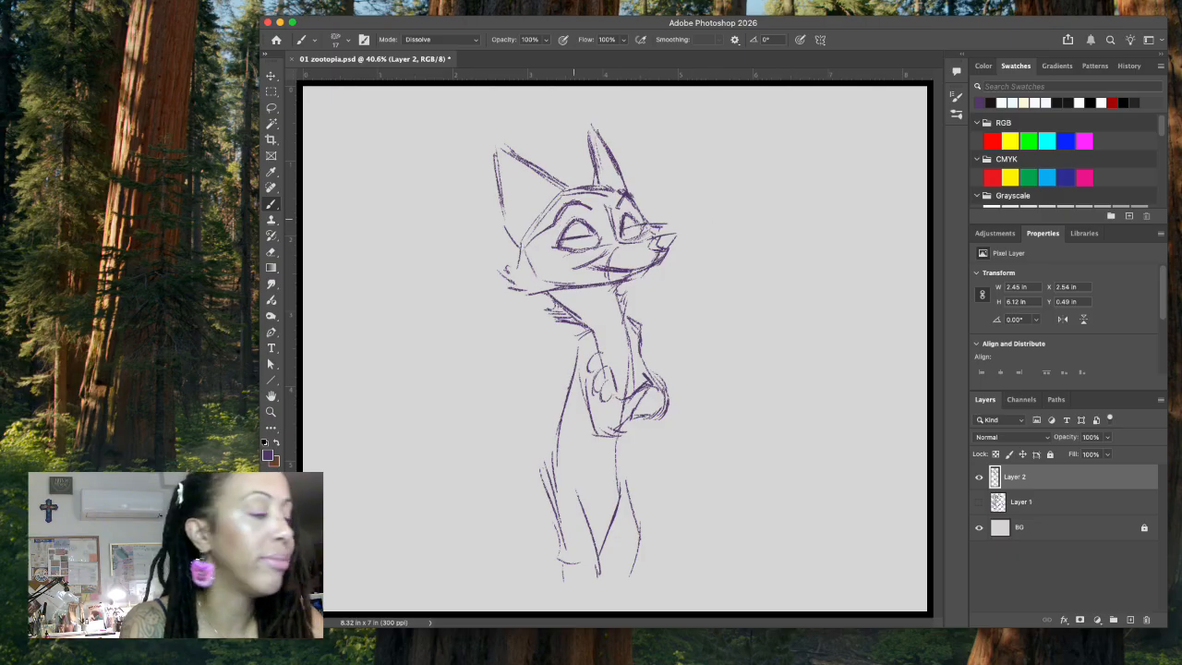
{"action": "mouse_move", "coordinate": [570, 239]}
{"action": "left_mouse_down"}
{"action": "mouse_move", "coordinate": [634, 236]}
{"action": "mouse_move", "coordinate": [574, 243]}
{"action": "mouse_move", "coordinate": [654, 223]}
{"action": "mouse_move", "coordinate": [654, 250]}
{"action": "mouse_move", "coordinate": [675, 237]}
{"action": "mouse_move", "coordinate": [650, 243]}
{"action": "mouse_move", "coordinate": [663, 246]}
{"action": "left_mouse_up"}
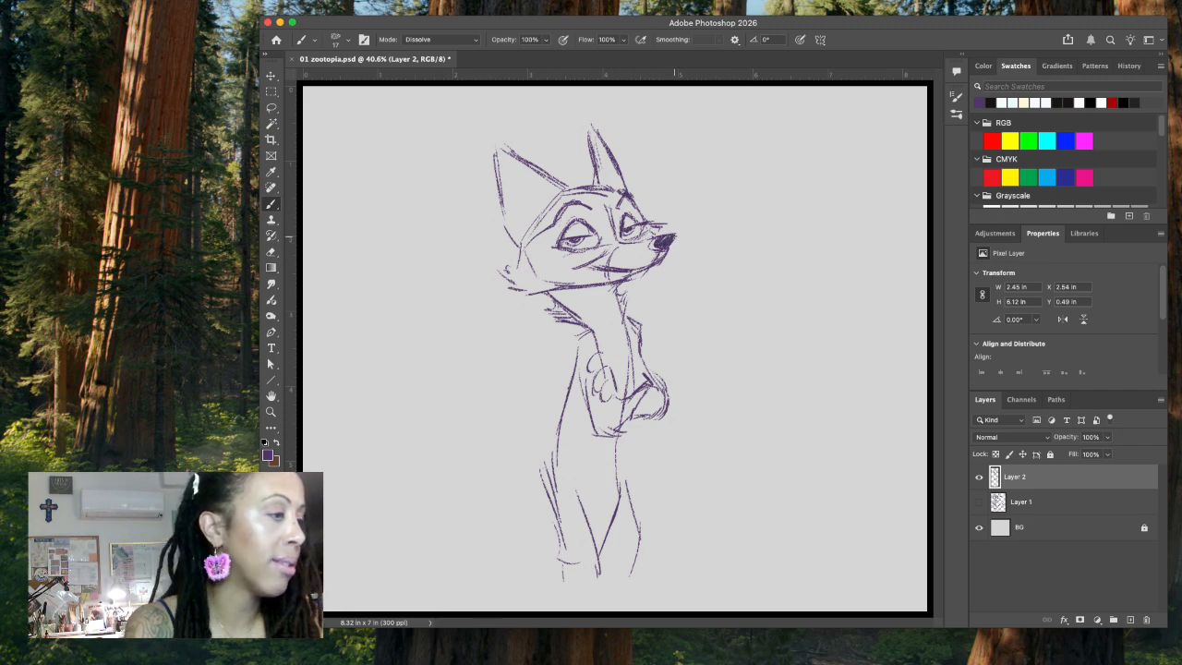
Step: Add fur markings on the forehead between the brows and rough in the near cheek tuft
{"action": "left_click_drag", "start_coordinate": [548, 292], "coordinate": [580, 288]}
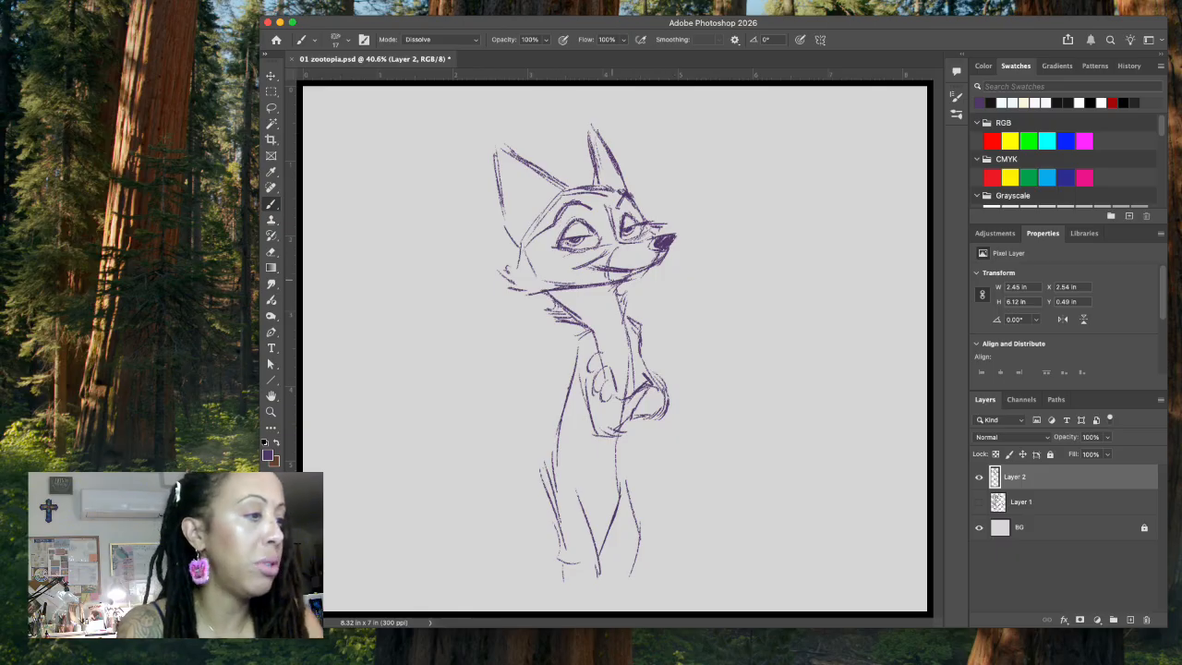
{"action": "left_click_drag", "start_coordinate": [569, 236], "coordinate": [608, 228]}
{"action": "mouse_move", "coordinate": [593, 206]}
{"action": "left_mouse_down"}
{"action": "mouse_move", "coordinate": [610, 227]}
{"action": "mouse_move", "coordinate": [615, 211]}
{"action": "mouse_move", "coordinate": [616, 243]}
{"action": "mouse_move", "coordinate": [649, 243]}
{"action": "left_mouse_up"}
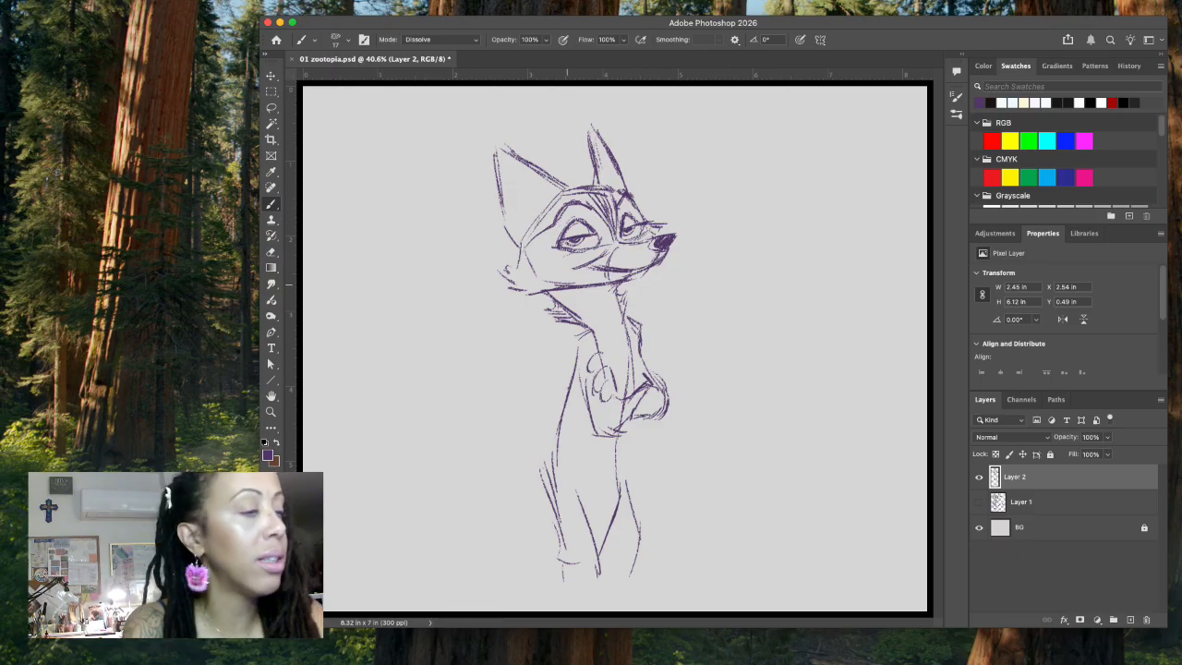
{"action": "mouse_move", "coordinate": [519, 247]}
{"action": "left_mouse_down"}
{"action": "mouse_move", "coordinate": [508, 269]}
{"action": "mouse_move", "coordinate": [528, 269]}
{"action": "mouse_move", "coordinate": [504, 272]}
{"action": "left_mouse_up"}
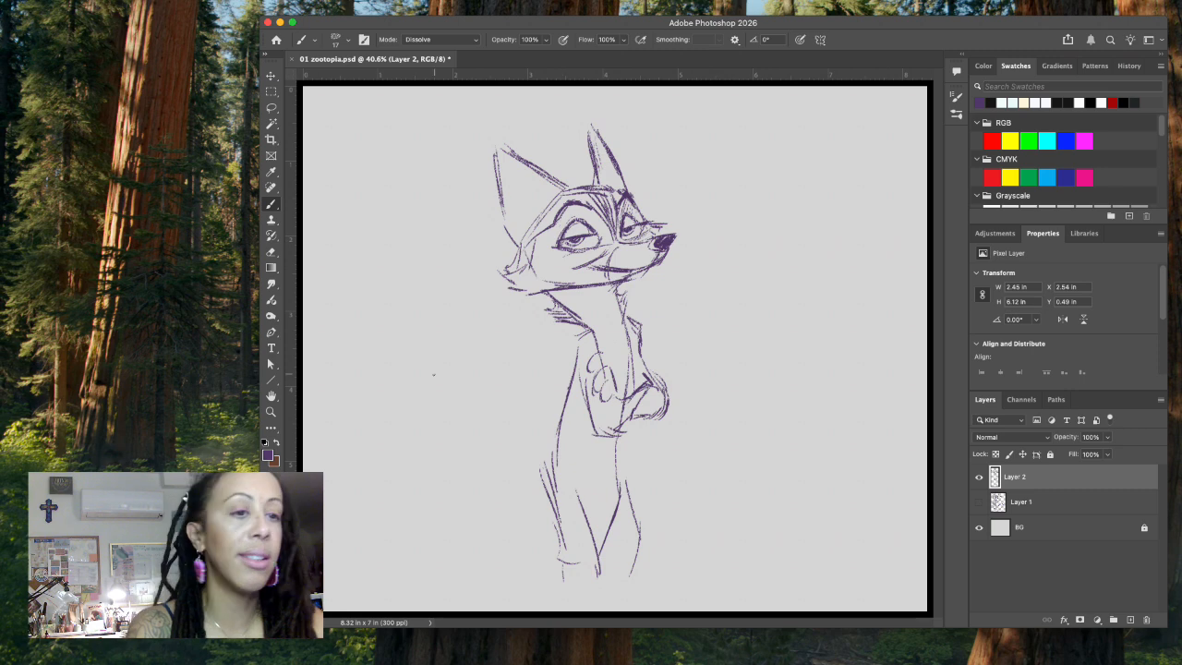
Step: Darken the ear edges, hatch the far ear, and strengthen the back head contour, cheek tuft and far-eye lashes
{"action": "mouse_move", "coordinate": [499, 155]}
{"action": "left_mouse_down"}
{"action": "mouse_move", "coordinate": [501, 183]}
{"action": "mouse_move", "coordinate": [509, 149]}
{"action": "mouse_move", "coordinate": [572, 194]}
{"action": "left_mouse_up"}
{"action": "mouse_move", "coordinate": [591, 130]}
{"action": "left_mouse_down"}
{"action": "mouse_move", "coordinate": [613, 181]}
{"action": "mouse_move", "coordinate": [584, 187]}
{"action": "mouse_move", "coordinate": [624, 191]}
{"action": "left_mouse_up"}
{"action": "mouse_move", "coordinate": [549, 202]}
{"action": "left_mouse_down"}
{"action": "mouse_move", "coordinate": [492, 268]}
{"action": "mouse_move", "coordinate": [518, 277]}
{"action": "left_mouse_up"}
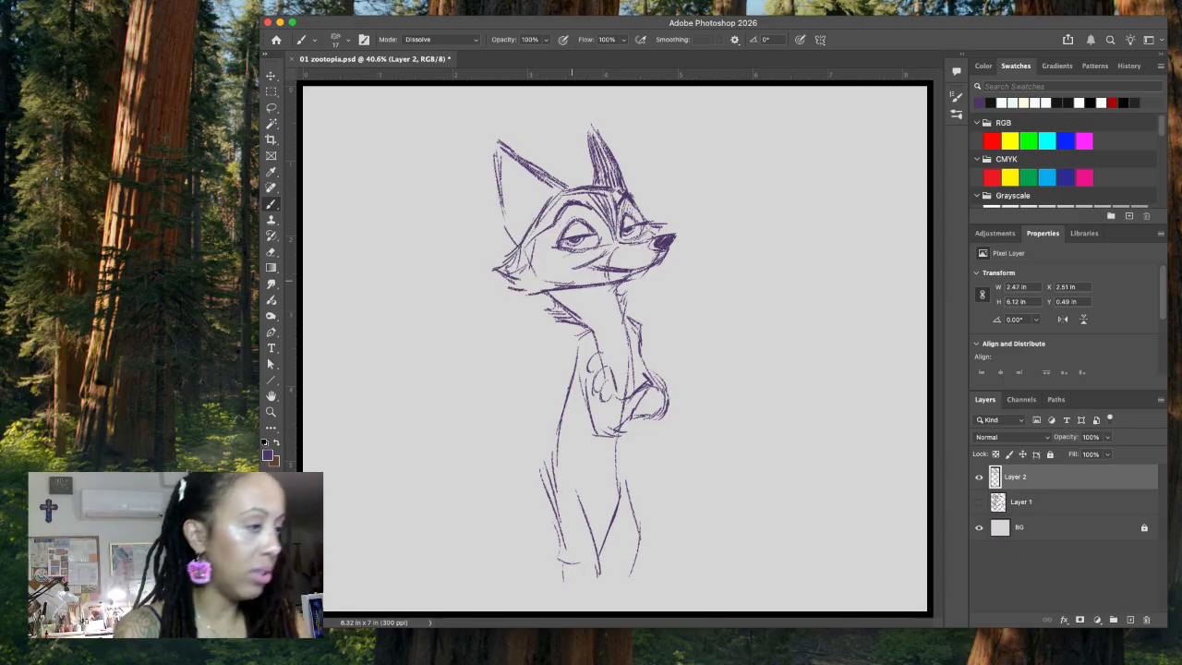
{"action": "left_click_drag", "start_coordinate": [672, 226], "coordinate": [667, 229]}
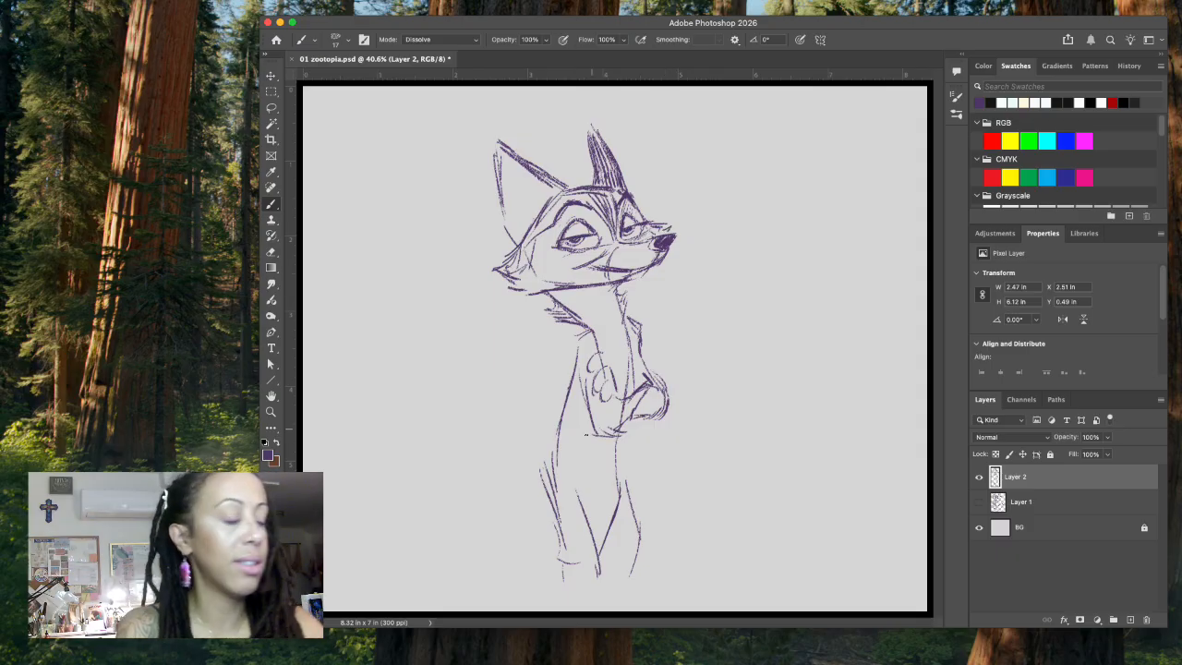
Step: Strengthen the outer contours of the hips and both legs with darker brush strokes
{"action": "left_click_drag", "start_coordinate": [557, 420], "coordinate": [557, 550]}
{"action": "left_click_drag", "start_coordinate": [617, 442], "coordinate": [617, 512]}
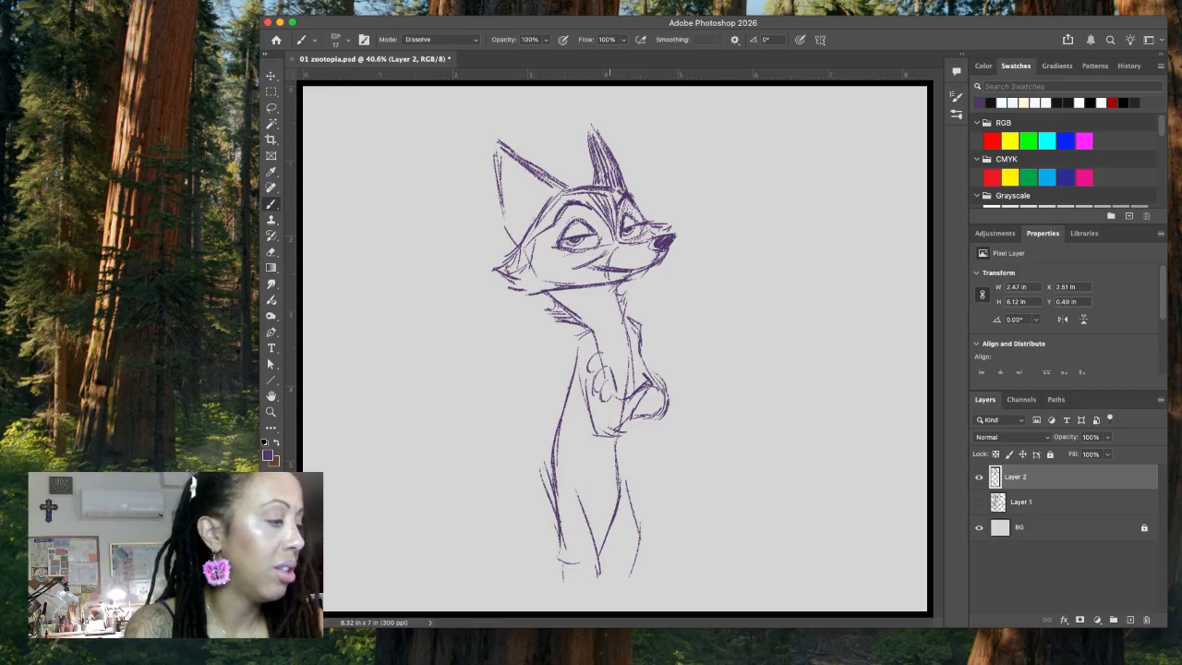
{"action": "left_click_drag", "start_coordinate": [620, 471], "coordinate": [635, 519]}
{"action": "left_click_drag", "start_coordinate": [552, 499], "coordinate": [559, 560]}
Step: Draw the inner edge of the near ear and fill its inside with vertical hatching
{"action": "mouse_move", "coordinate": [499, 154]}
{"action": "left_mouse_down"}
{"action": "mouse_move", "coordinate": [502, 172]}
{"action": "mouse_move", "coordinate": [500, 145]}
{"action": "mouse_move", "coordinate": [563, 189]}
{"action": "mouse_move", "coordinate": [517, 196]}
{"action": "mouse_move", "coordinate": [539, 192]}
{"action": "left_mouse_up"}
{"action": "left_click_drag", "start_coordinate": [531, 203], "coordinate": [525, 220]}
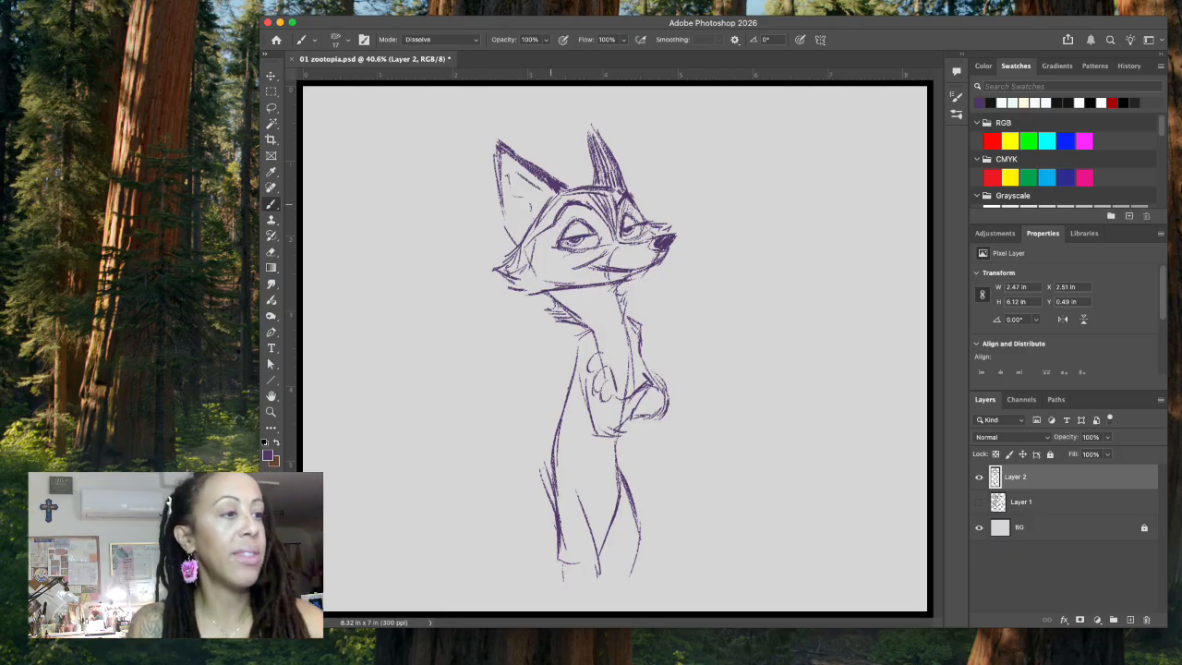
{"action": "mouse_move", "coordinate": [492, 160]}
{"action": "left_mouse_down"}
{"action": "mouse_move", "coordinate": [506, 143]}
{"action": "mouse_move", "coordinate": [513, 189]}
{"action": "mouse_move", "coordinate": [534, 214]}
{"action": "mouse_move", "coordinate": [541, 200]}
{"action": "mouse_move", "coordinate": [546, 208]}
{"action": "left_mouse_up"}
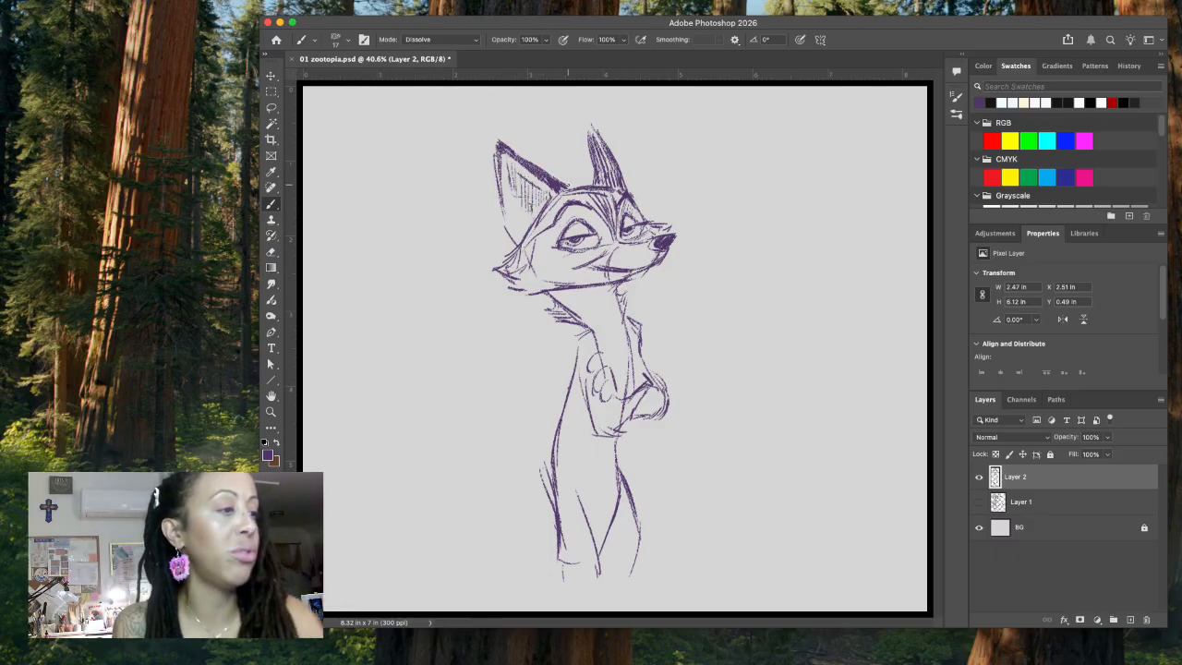
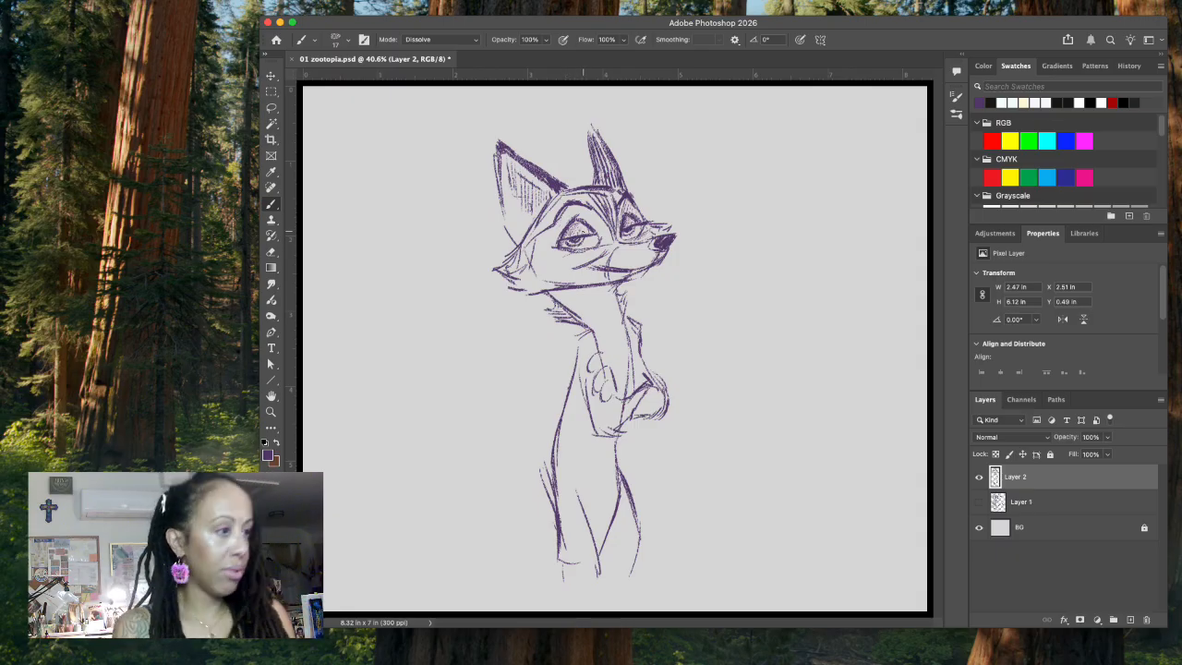
Step: Scale the fox sketch down to about 82% and reposition it higher on the canvas, leaving room below the legs
{"action": "key", "text": "l"}
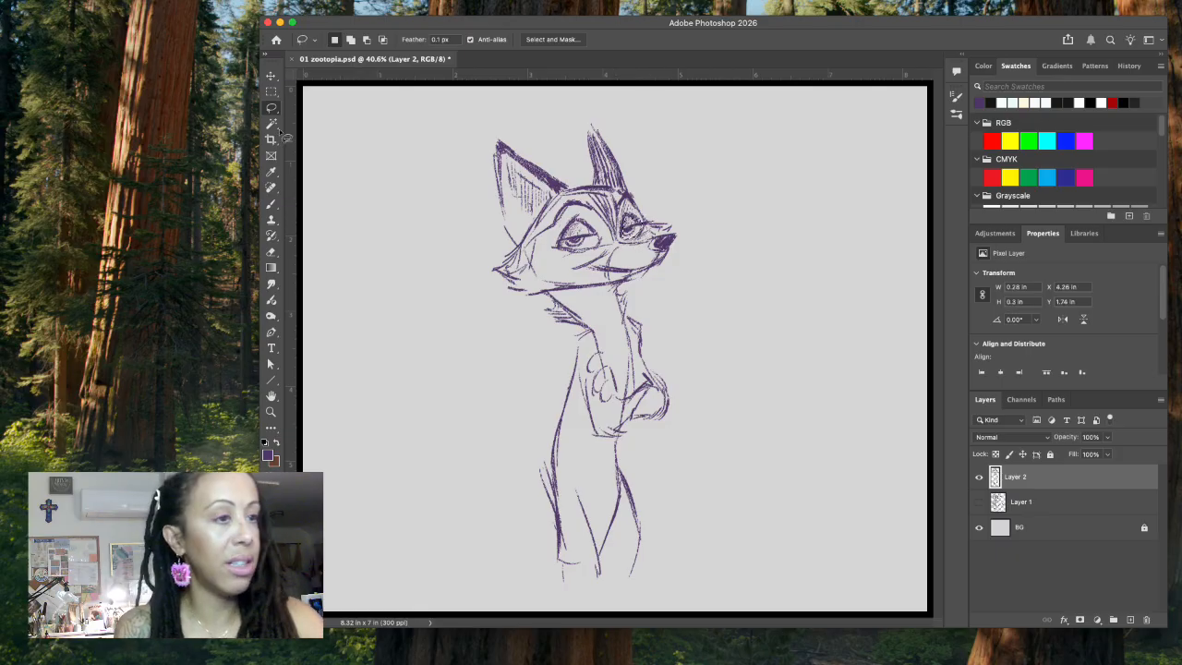
{"action": "left_click", "coordinate": [271, 76]}
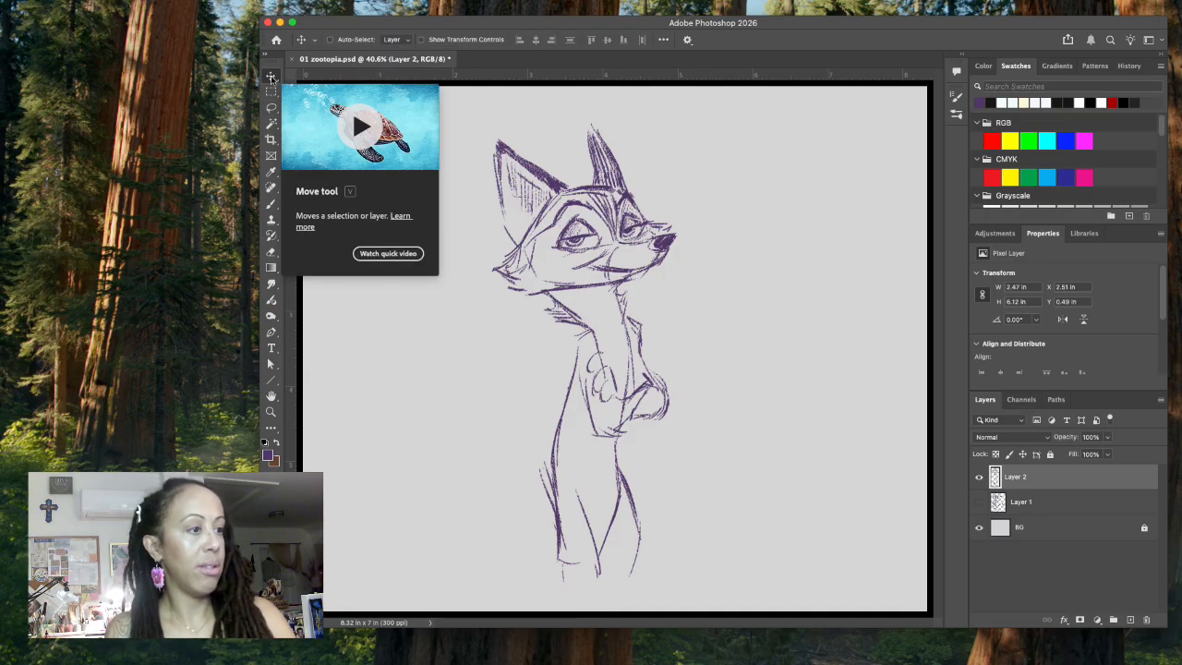
{"action": "left_click", "coordinate": [270, 203]}
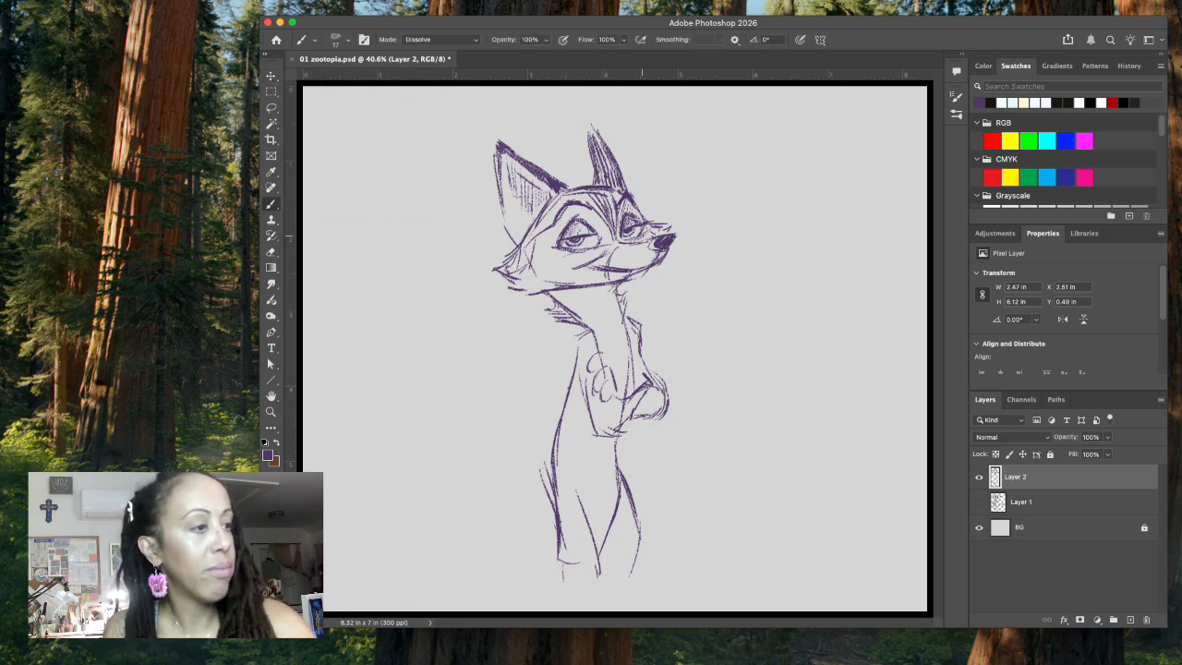
{"action": "key", "text": "super+t"}
{"action": "mouse_move", "coordinate": [672, 569]}
{"action": "left_mouse_down"}
{"action": "mouse_move", "coordinate": [636, 537]}
{"action": "mouse_move", "coordinate": [644, 552]}
{"action": "left_mouse_up"}
{"action": "left_click_drag", "start_coordinate": [652, 100], "coordinate": [612, 239]}
{"action": "left_click_drag", "start_coordinate": [563, 324], "coordinate": [574, 177]}
{"action": "left_click_drag", "start_coordinate": [607, 405], "coordinate": [628, 454]}
{"action": "mouse_move", "coordinate": [598, 378]}
{"action": "left_mouse_down"}
{"action": "mouse_move", "coordinate": [595, 414]}
{"action": "mouse_move", "coordinate": [596, 388]}
{"action": "left_mouse_up"}
{"action": "key", "text": "b"}
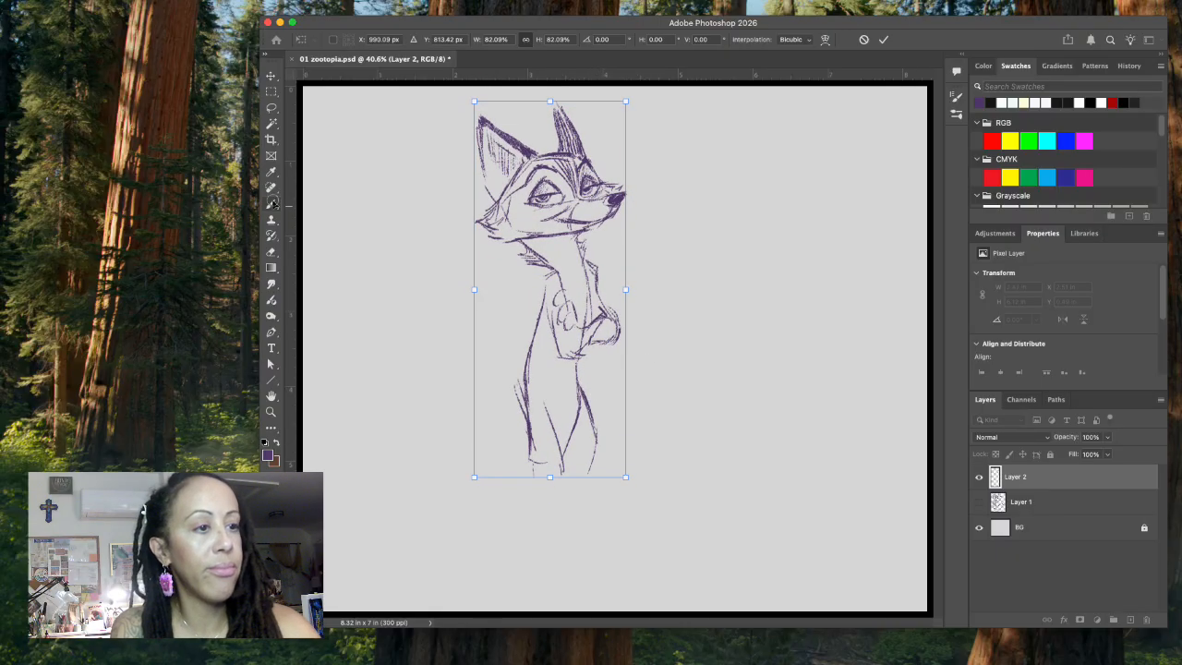
Step: Extend both lower legs downward and sketch the two long feet with toes
{"action": "left_click_drag", "start_coordinate": [562, 469], "coordinate": [532, 530]}
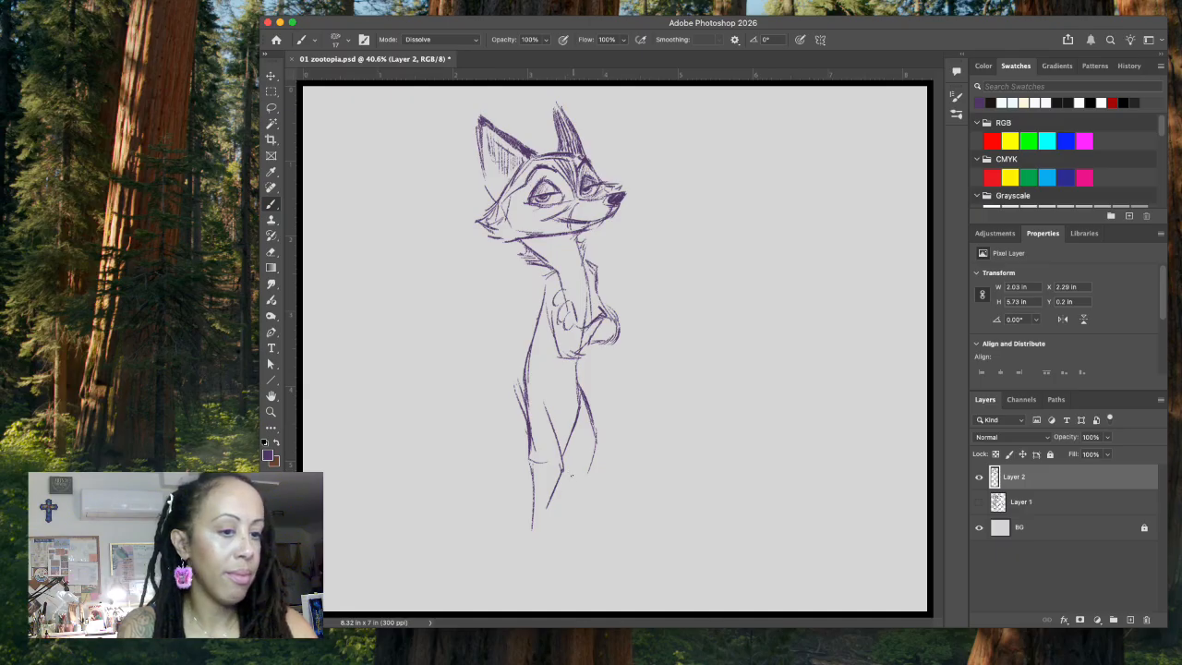
{"action": "mouse_move", "coordinate": [575, 472]}
{"action": "left_mouse_down"}
{"action": "mouse_move", "coordinate": [566, 494]}
{"action": "mouse_move", "coordinate": [577, 505]}
{"action": "left_mouse_up"}
{"action": "mouse_move", "coordinate": [572, 496]}
{"action": "left_mouse_down"}
{"action": "mouse_move", "coordinate": [563, 513]}
{"action": "mouse_move", "coordinate": [666, 528]}
{"action": "mouse_move", "coordinate": [607, 533]}
{"action": "mouse_move", "coordinate": [664, 530]}
{"action": "left_mouse_up"}
{"action": "mouse_move", "coordinate": [536, 523]}
{"action": "left_mouse_down"}
{"action": "mouse_move", "coordinate": [548, 500]}
{"action": "mouse_move", "coordinate": [580, 542]}
{"action": "mouse_move", "coordinate": [556, 564]}
{"action": "mouse_move", "coordinate": [602, 565]}
{"action": "mouse_move", "coordinate": [572, 564]}
{"action": "mouse_move", "coordinate": [592, 558]}
{"action": "left_mouse_up"}
{"action": "mouse_move", "coordinate": [639, 522]}
{"action": "left_mouse_down"}
{"action": "mouse_move", "coordinate": [611, 532]}
{"action": "mouse_move", "coordinate": [653, 523]}
{"action": "left_mouse_up"}
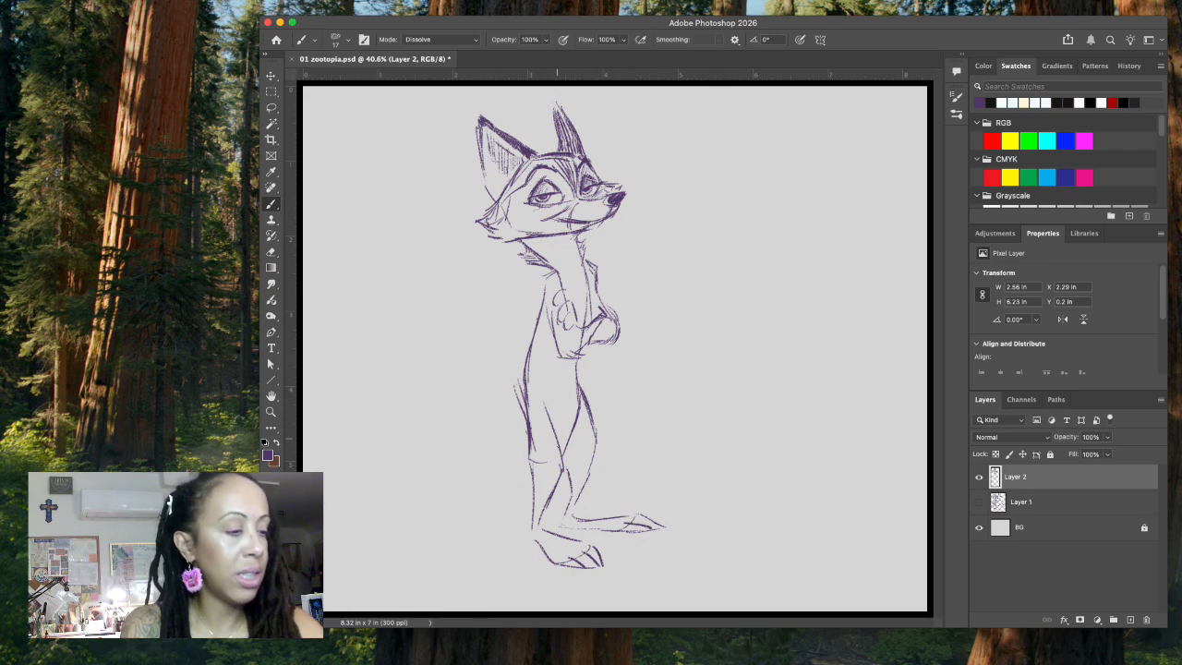
Step: Add jagged fur edges around both shins and strengthen the leg contours
{"action": "mouse_move", "coordinate": [528, 440]}
{"action": "left_mouse_down"}
{"action": "mouse_move", "coordinate": [545, 480]}
{"action": "mouse_move", "coordinate": [535, 463]}
{"action": "mouse_move", "coordinate": [579, 478]}
{"action": "left_mouse_up"}
{"action": "left_click_drag", "start_coordinate": [581, 476], "coordinate": [591, 462]}
{"action": "mouse_move", "coordinate": [578, 396]}
{"action": "left_mouse_down"}
{"action": "mouse_move", "coordinate": [599, 463]}
{"action": "mouse_move", "coordinate": [564, 526]}
{"action": "mouse_move", "coordinate": [595, 531]}
{"action": "left_mouse_up"}
{"action": "left_click_drag", "start_coordinate": [520, 415], "coordinate": [511, 439]}
{"action": "left_click_drag", "start_coordinate": [523, 397], "coordinate": [508, 436]}
{"action": "key", "text": "super+z"}
{"action": "key", "text": "super+z"}
{"action": "key", "text": "super+z"}
Step: Sketch a large bushy tail curving out behind the hips, with a wavy, fur-textured lower edge
{"action": "mouse_move", "coordinate": [524, 418]}
{"action": "left_mouse_down"}
{"action": "mouse_move", "coordinate": [497, 445]}
{"action": "mouse_move", "coordinate": [478, 438]}
{"action": "mouse_move", "coordinate": [445, 526]}
{"action": "left_mouse_up"}
{"action": "mouse_move", "coordinate": [499, 498]}
{"action": "left_mouse_down"}
{"action": "mouse_move", "coordinate": [485, 520]}
{"action": "mouse_move", "coordinate": [438, 525]}
{"action": "left_mouse_up"}
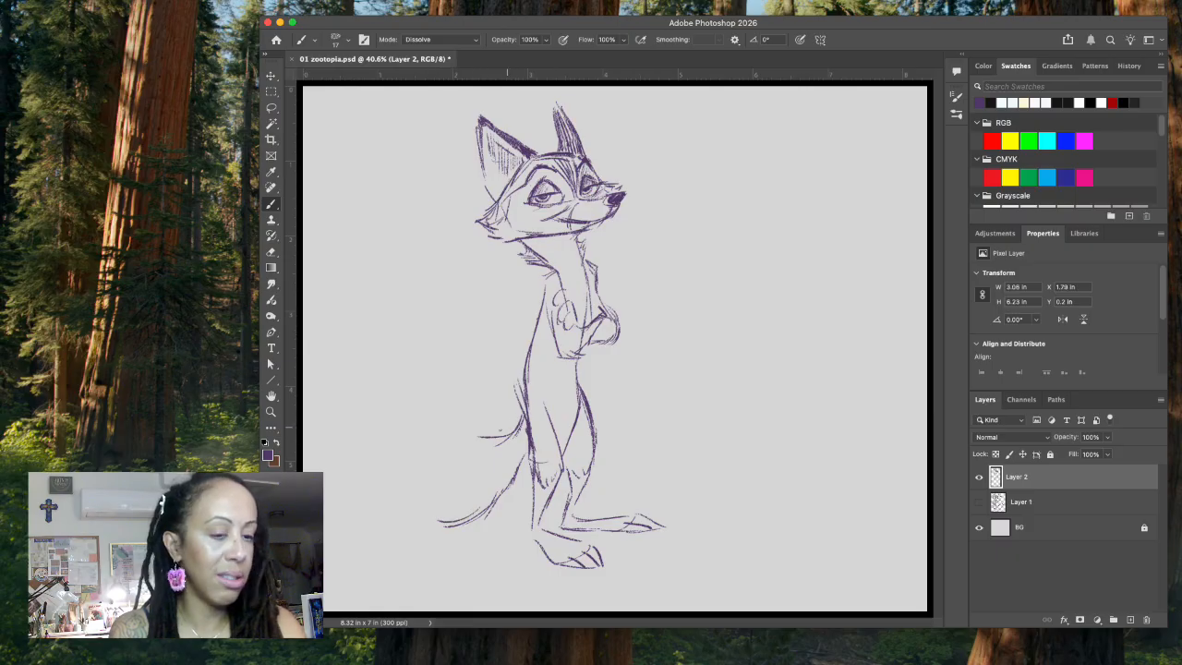
{"action": "mouse_move", "coordinate": [509, 436]}
{"action": "left_mouse_down"}
{"action": "mouse_move", "coordinate": [469, 445]}
{"action": "mouse_move", "coordinate": [417, 395]}
{"action": "mouse_move", "coordinate": [326, 430]}
{"action": "mouse_move", "coordinate": [311, 462]}
{"action": "left_mouse_up"}
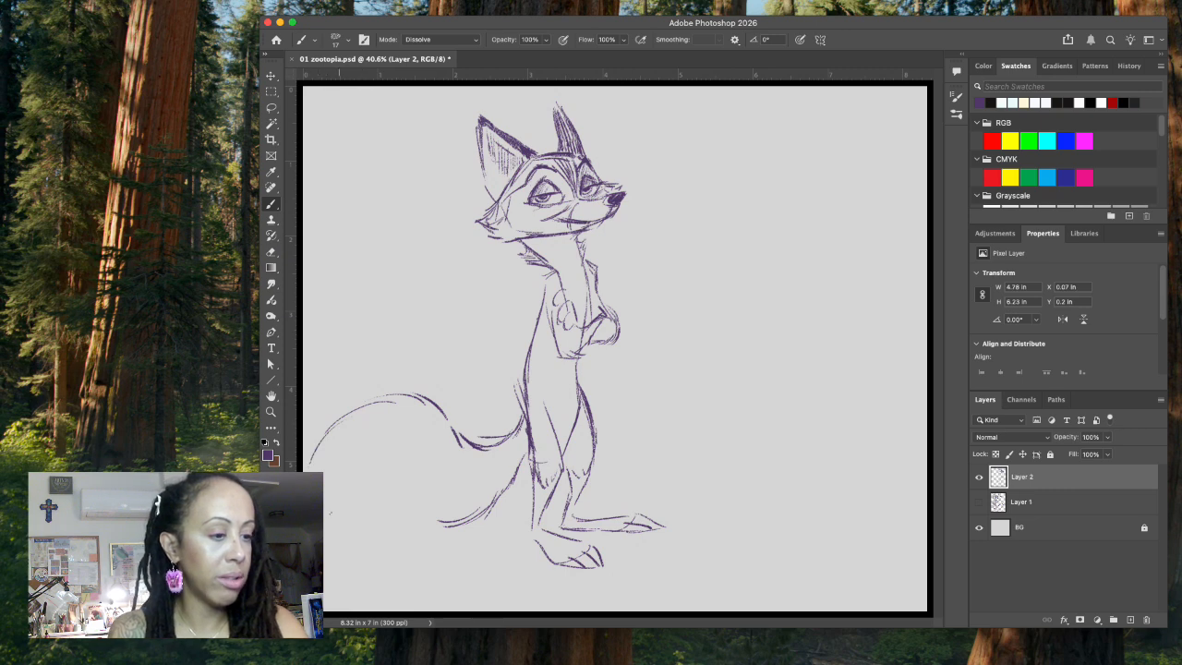
{"action": "mouse_move", "coordinate": [325, 518]}
{"action": "left_mouse_down"}
{"action": "mouse_move", "coordinate": [408, 484]}
{"action": "mouse_move", "coordinate": [456, 523]}
{"action": "mouse_move", "coordinate": [478, 520]}
{"action": "left_mouse_up"}
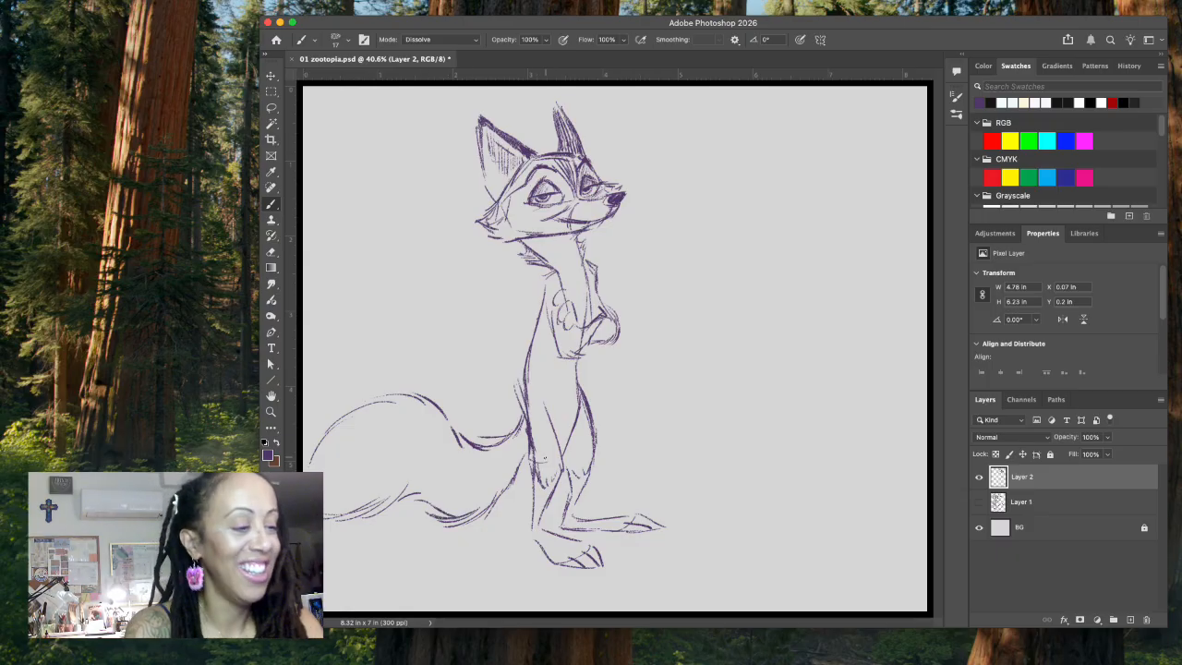
{"action": "left_click_drag", "start_coordinate": [402, 497], "coordinate": [447, 515]}
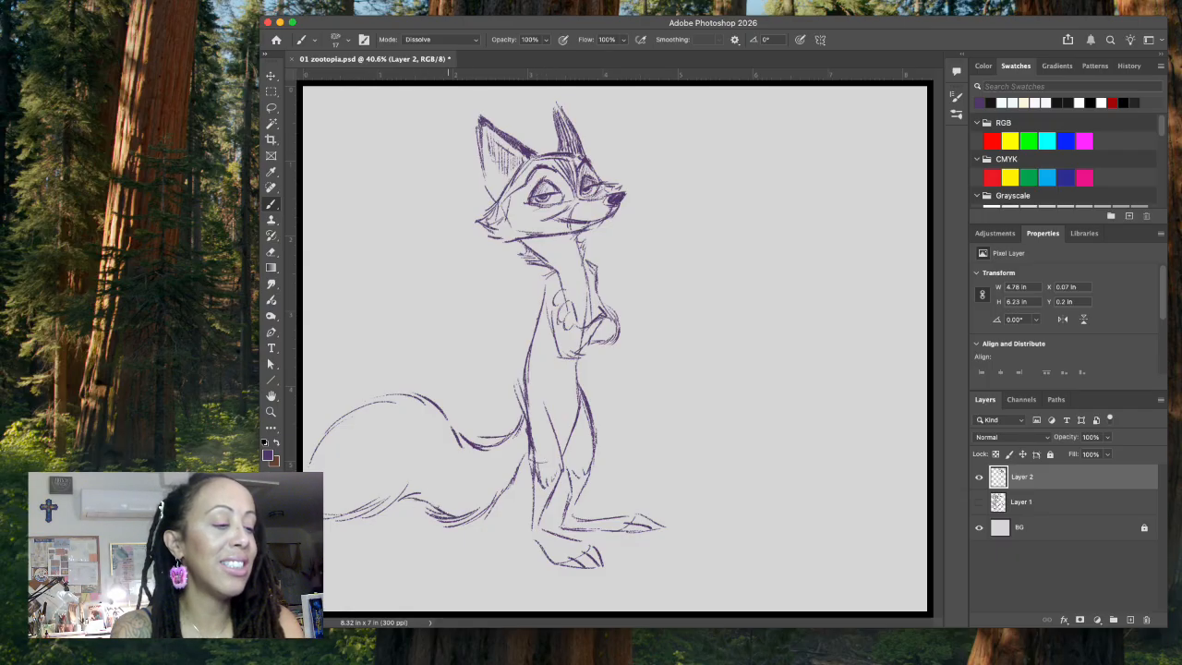
Step: Clear the overlapping lines where the tail meets the leg and redraw the rear contour of the leg down to the heel
{"action": "key", "text": "l"}
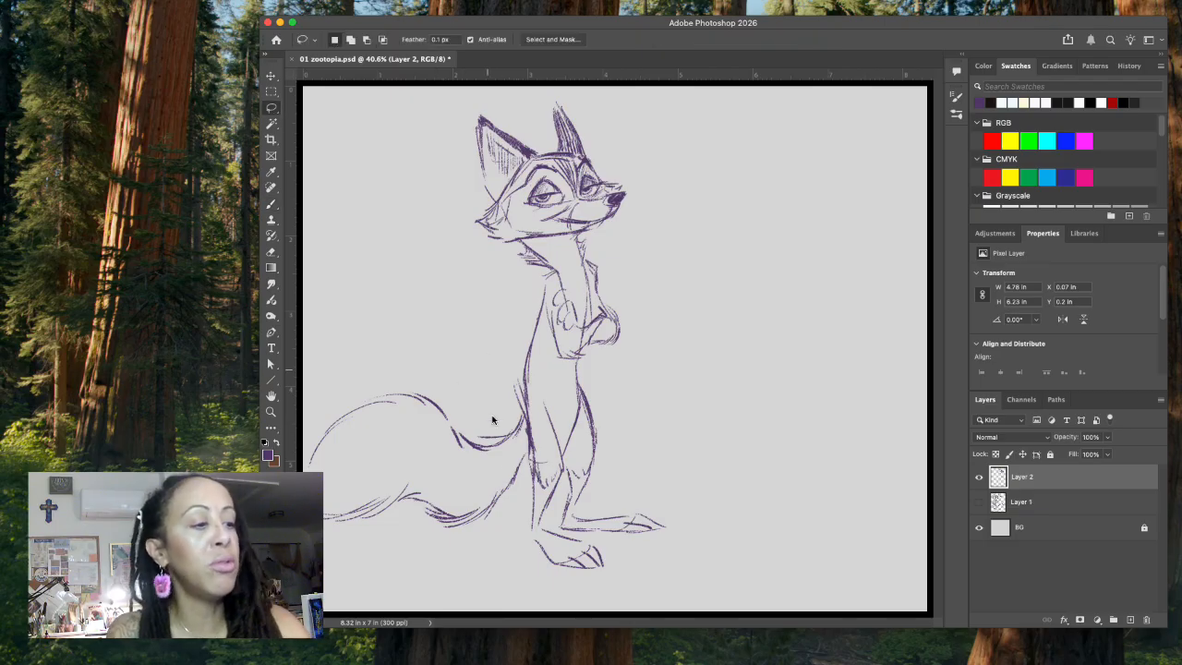
{"action": "mouse_move", "coordinate": [482, 426]}
{"action": "left_mouse_down"}
{"action": "mouse_move", "coordinate": [506, 442]}
{"action": "mouse_move", "coordinate": [510, 421]}
{"action": "mouse_move", "coordinate": [474, 420]}
{"action": "mouse_move", "coordinate": [476, 445]}
{"action": "mouse_move", "coordinate": [503, 450]}
{"action": "left_mouse_up"}
{"action": "key", "text": "ctrl+d"}
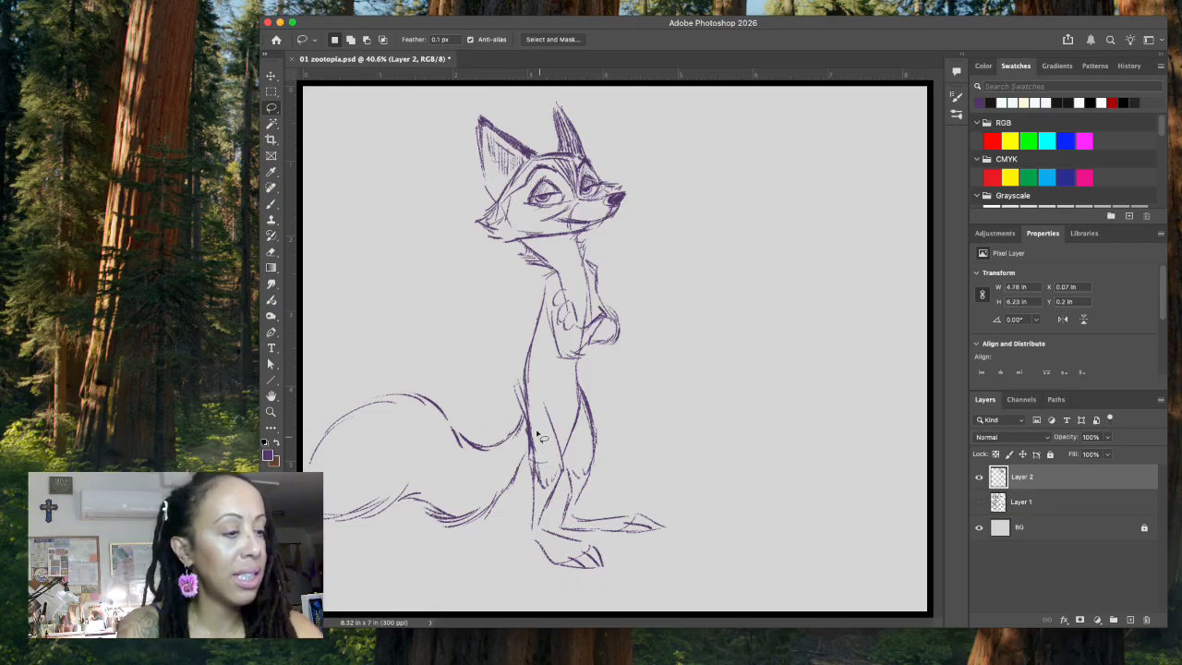
{"action": "mouse_move", "coordinate": [530, 412]}
{"action": "left_mouse_down"}
{"action": "mouse_move", "coordinate": [532, 489]}
{"action": "mouse_move", "coordinate": [552, 431]}
{"action": "left_mouse_up"}
{"action": "key", "text": "super+d"}
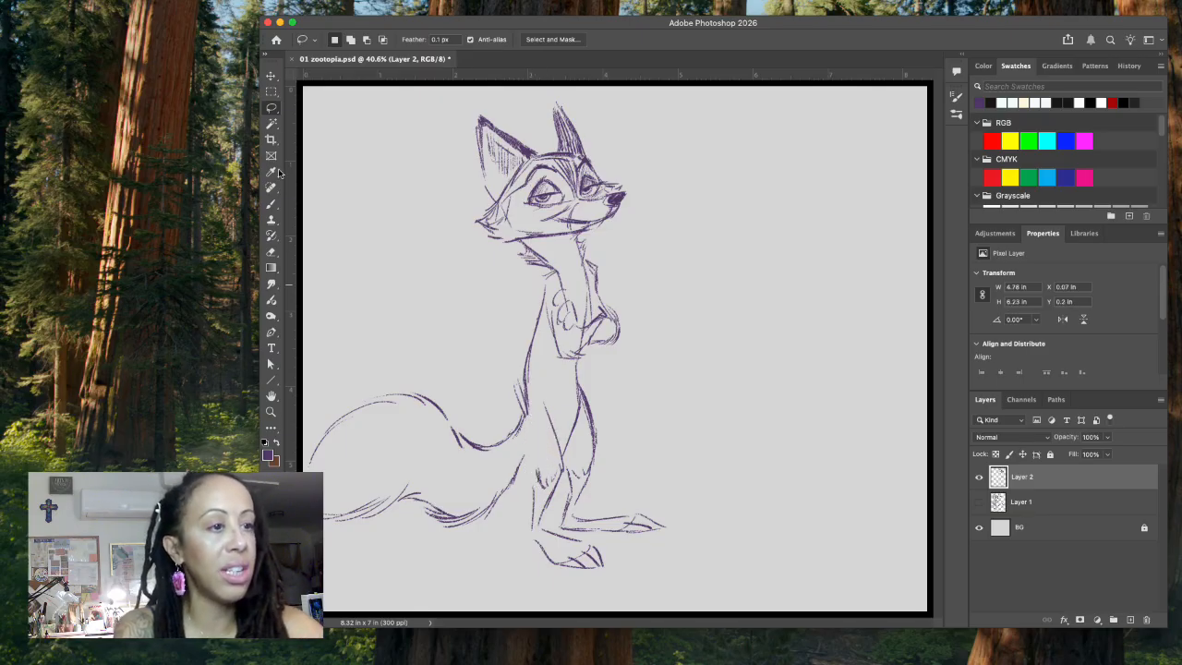
{"action": "left_click", "coordinate": [272, 206]}
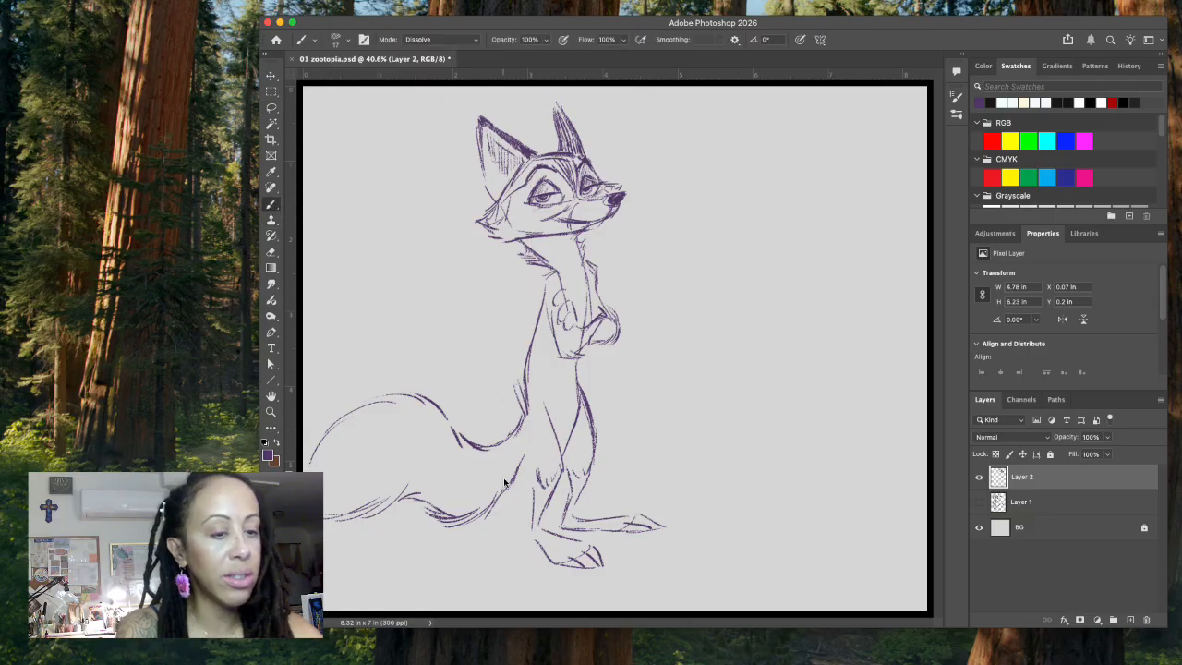
{"action": "left_click_drag", "start_coordinate": [526, 423], "coordinate": [534, 540]}
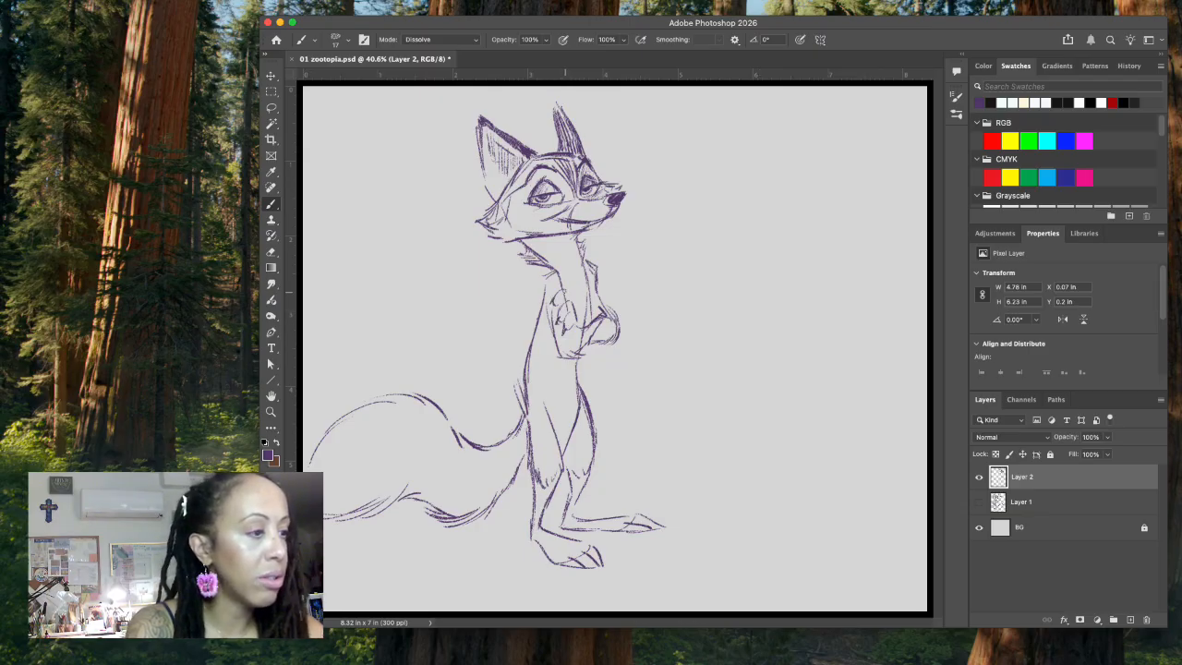
Step: Define and shade the fingers of the paw resting on the folded arm
{"action": "left_click_drag", "start_coordinate": [557, 292], "coordinate": [561, 306]}
{"action": "left_click_drag", "start_coordinate": [559, 290], "coordinate": [570, 319]}
{"action": "left_click_drag", "start_coordinate": [568, 307], "coordinate": [571, 327]}
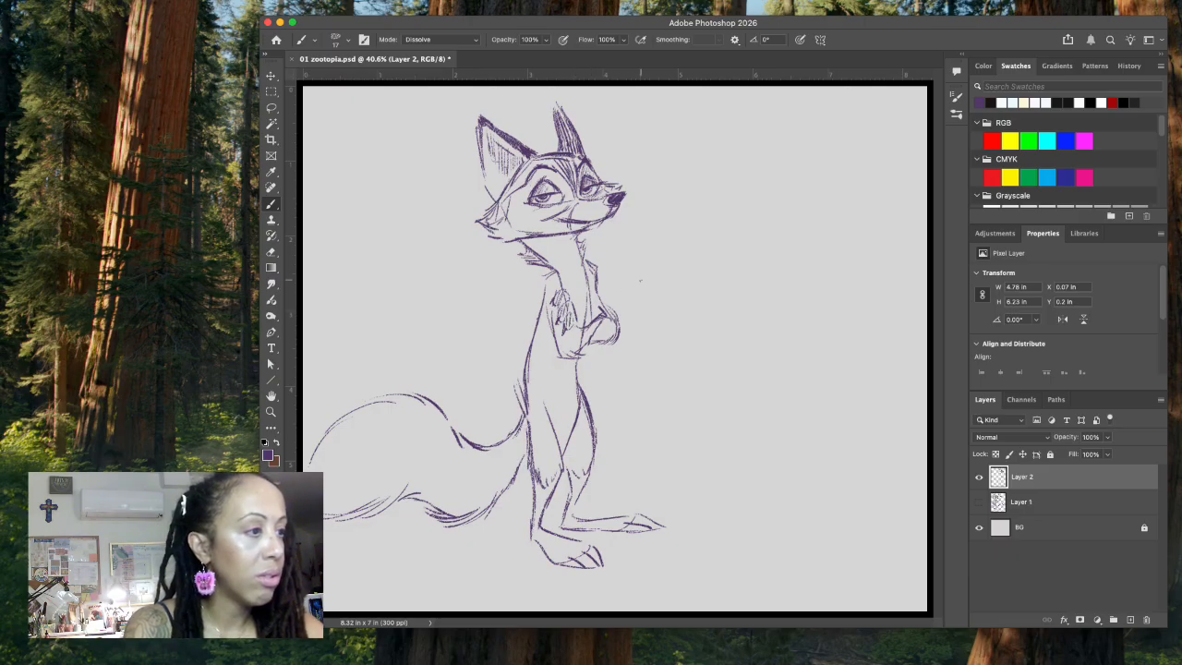
Step: Hatch the dark fur markings on both shins and along the tops of both feet
{"action": "left_click_drag", "start_coordinate": [541, 481], "coordinate": [537, 501]}
{"action": "left_click_drag", "start_coordinate": [546, 491], "coordinate": [537, 513]}
{"action": "mouse_move", "coordinate": [548, 496]}
{"action": "left_mouse_down"}
{"action": "mouse_move", "coordinate": [541, 557]}
{"action": "mouse_move", "coordinate": [563, 564]}
{"action": "left_mouse_up"}
{"action": "left_click_drag", "start_coordinate": [576, 544], "coordinate": [574, 555]}
{"action": "left_click_drag", "start_coordinate": [583, 544], "coordinate": [581, 557]}
{"action": "left_click_drag", "start_coordinate": [578, 476], "coordinate": [567, 493]}
{"action": "left_click_drag", "start_coordinate": [581, 482], "coordinate": [568, 506]}
{"action": "mouse_move", "coordinate": [579, 492]}
{"action": "left_mouse_down"}
{"action": "mouse_move", "coordinate": [569, 511]}
{"action": "mouse_move", "coordinate": [564, 495]}
{"action": "mouse_move", "coordinate": [568, 525]}
{"action": "left_mouse_up"}
{"action": "left_click_drag", "start_coordinate": [577, 518], "coordinate": [572, 529]}
{"action": "mouse_move", "coordinate": [581, 520]}
{"action": "left_mouse_down"}
{"action": "mouse_move", "coordinate": [574, 529]}
{"action": "mouse_move", "coordinate": [620, 529]}
{"action": "left_mouse_up"}
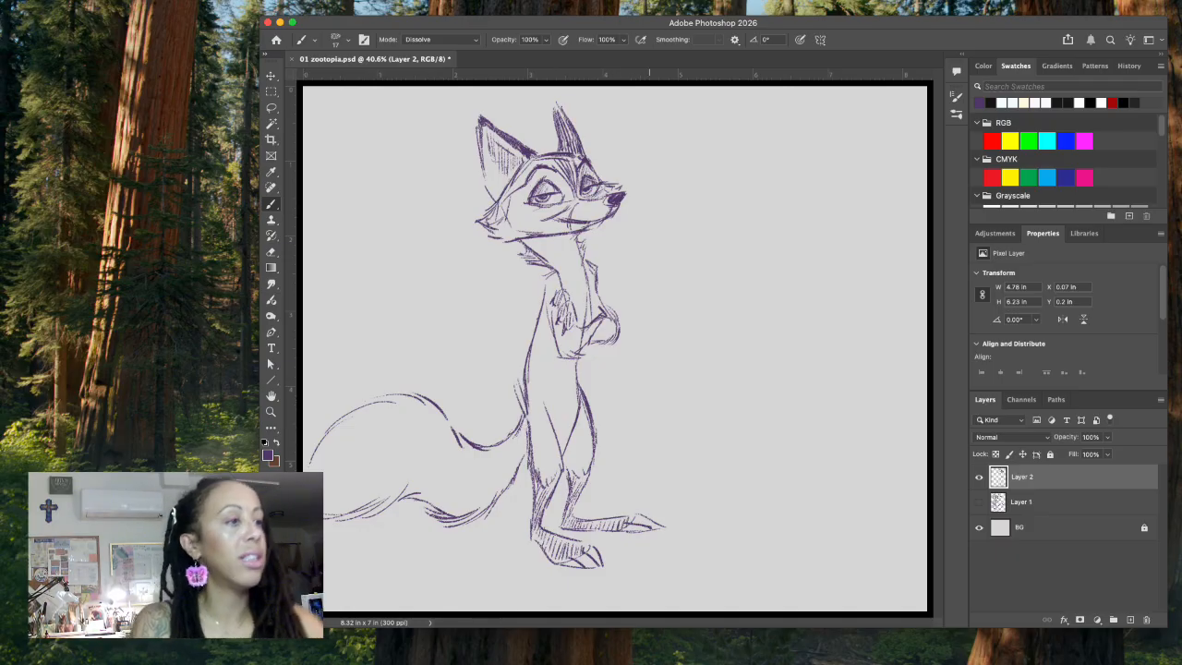
Step: Darken the far ear and hatch the cheek, forehead and muzzle, strengthening the fur marking along the cheek
{"action": "mouse_move", "coordinate": [554, 109]}
{"action": "left_mouse_down"}
{"action": "mouse_move", "coordinate": [559, 140]}
{"action": "mouse_move", "coordinate": [568, 125]}
{"action": "mouse_move", "coordinate": [561, 152]}
{"action": "mouse_move", "coordinate": [581, 161]}
{"action": "mouse_move", "coordinate": [550, 157]}
{"action": "mouse_move", "coordinate": [524, 184]}
{"action": "left_mouse_up"}
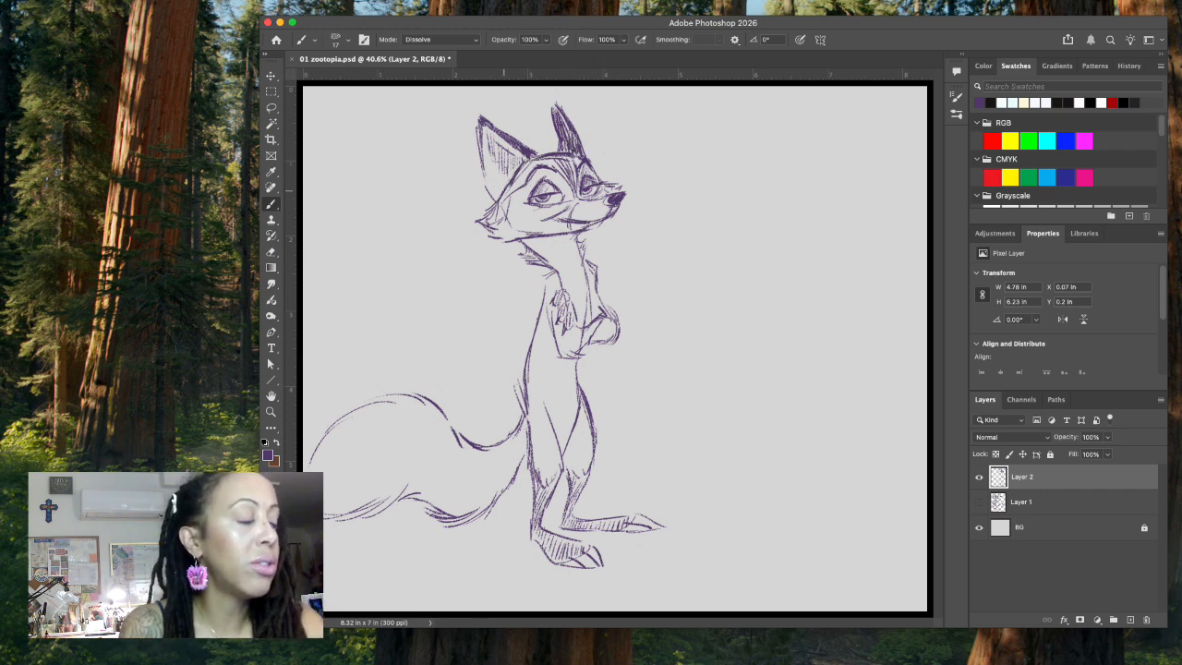
{"action": "left_click_drag", "start_coordinate": [508, 191], "coordinate": [489, 226]}
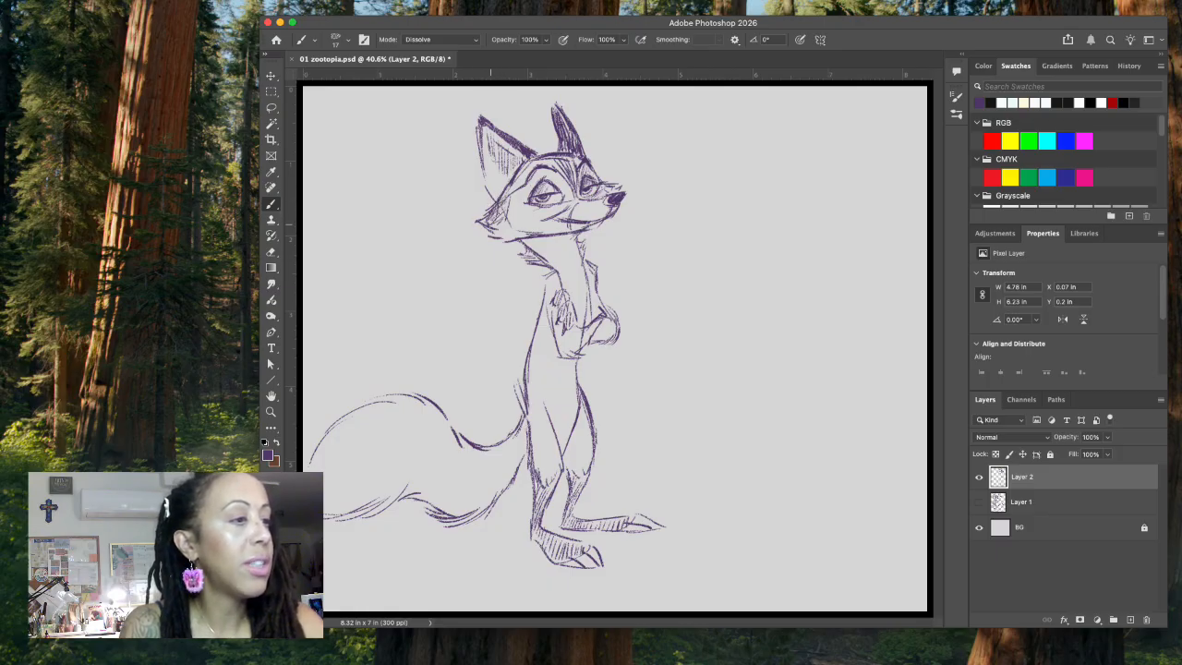
{"action": "mouse_move", "coordinate": [538, 159]}
{"action": "left_mouse_down"}
{"action": "mouse_move", "coordinate": [507, 191]}
{"action": "mouse_move", "coordinate": [566, 156]}
{"action": "left_mouse_up"}
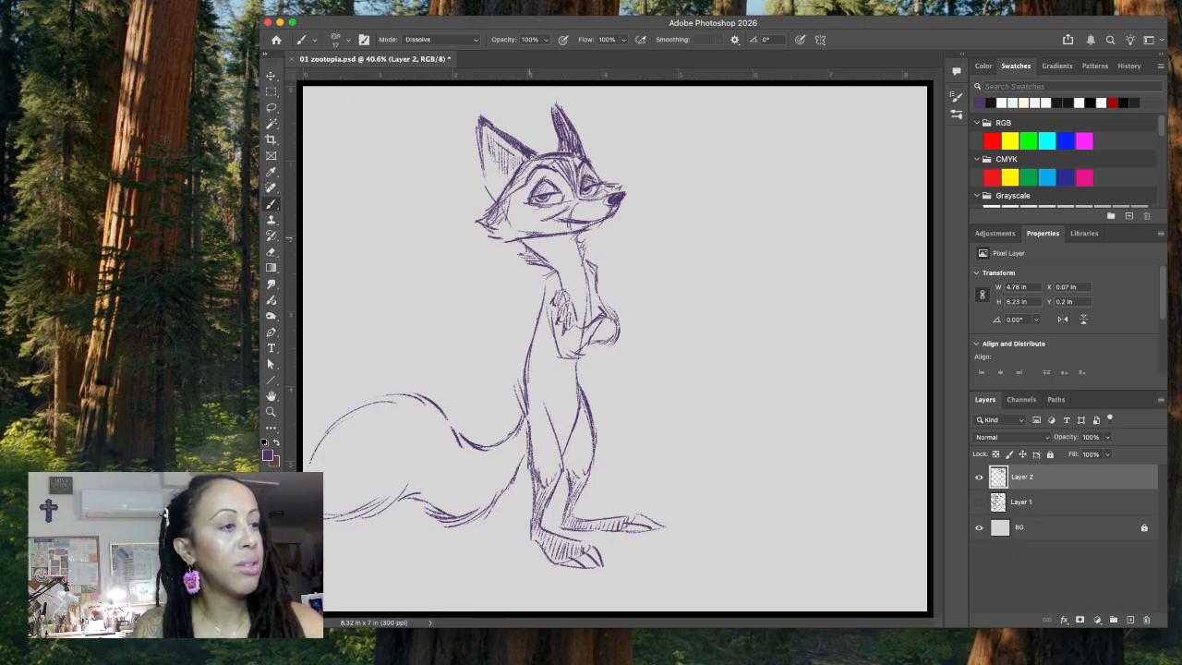
{"action": "mouse_move", "coordinate": [540, 218]}
{"action": "left_mouse_down"}
{"action": "mouse_move", "coordinate": [517, 240]}
{"action": "mouse_move", "coordinate": [542, 220]}
{"action": "left_mouse_up"}
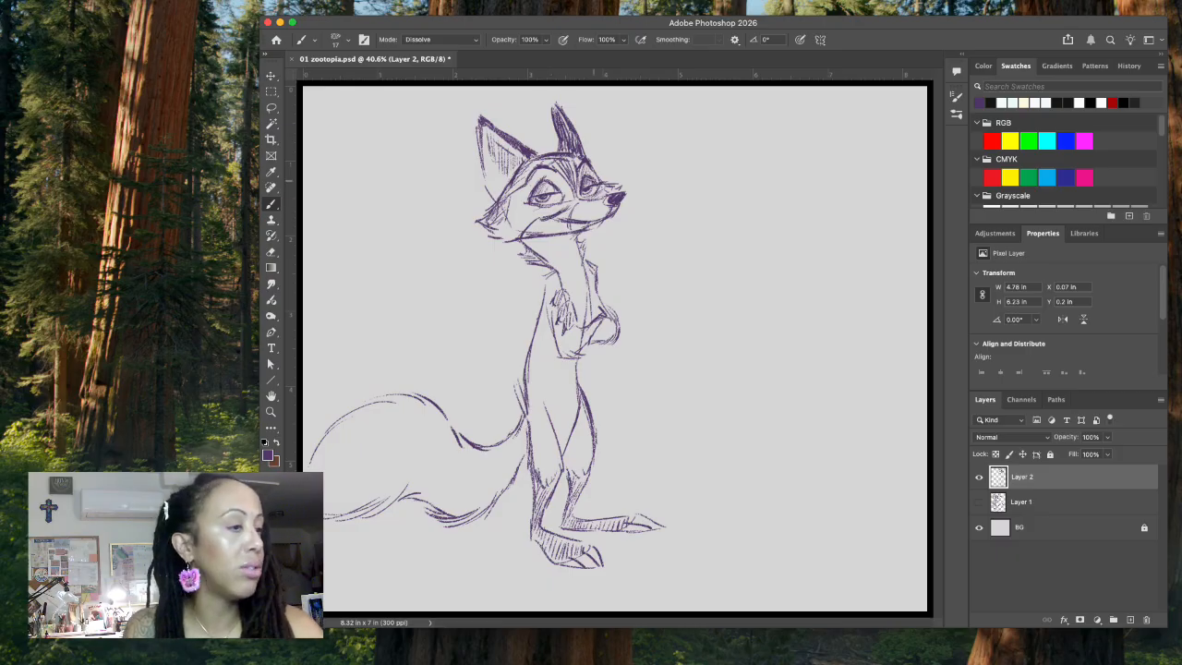
{"action": "left_click_drag", "start_coordinate": [509, 197], "coordinate": [500, 219]}
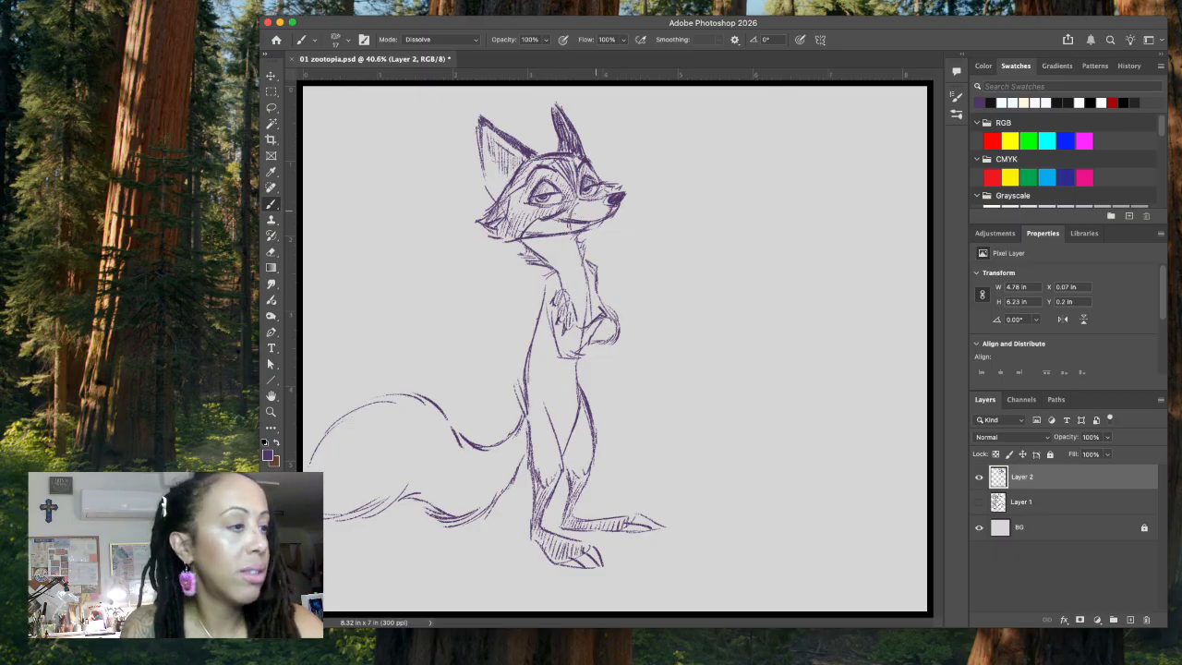
{"action": "left_click_drag", "start_coordinate": [567, 214], "coordinate": [602, 210]}
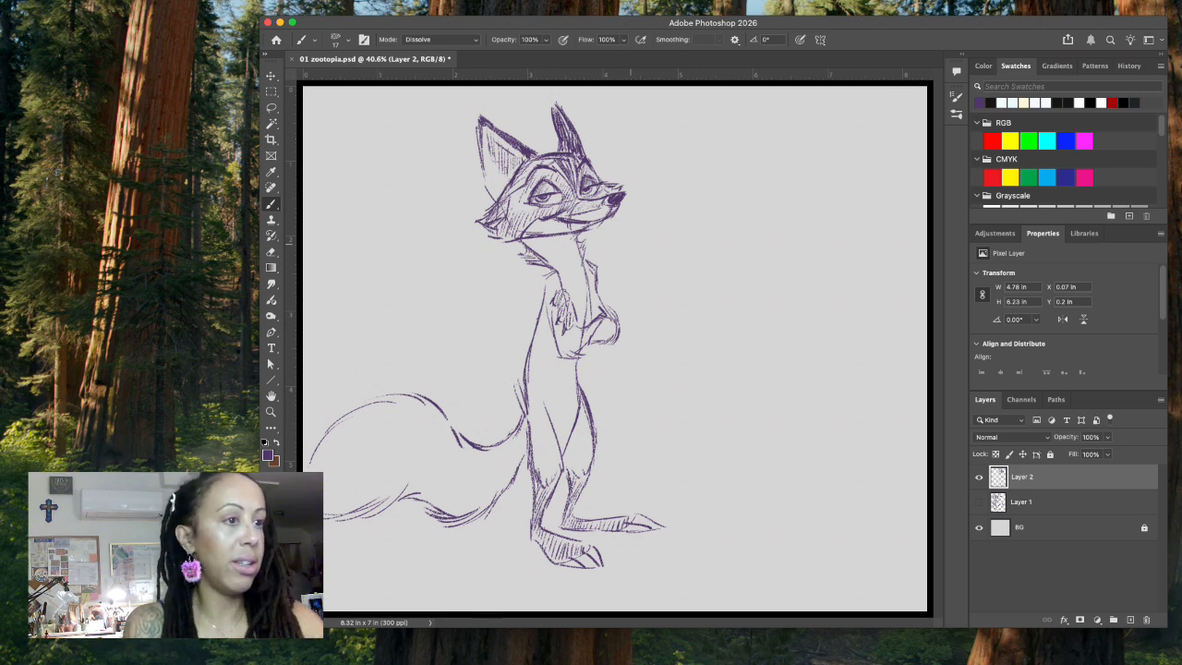
Step: Remove the mouth line with a lasso selection along the muzzle and save the file
{"action": "key", "text": "l"}
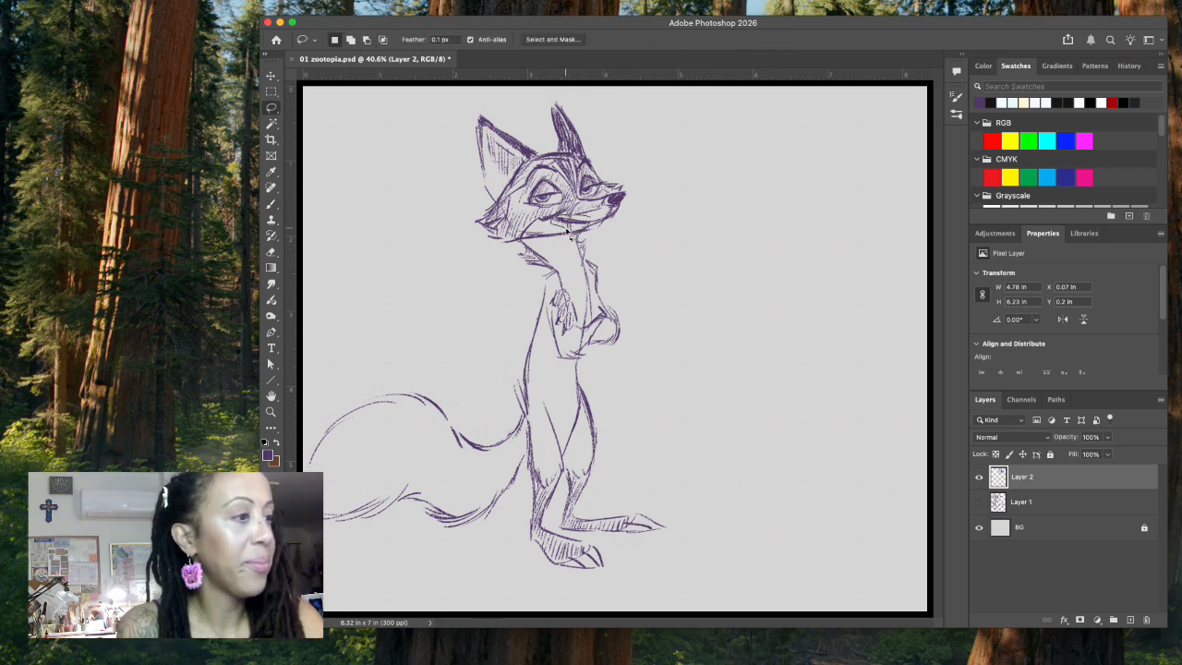
{"action": "left_click_drag", "start_coordinate": [554, 215], "coordinate": [597, 228]}
{"action": "left_click_drag", "start_coordinate": [596, 228], "coordinate": [617, 213]}
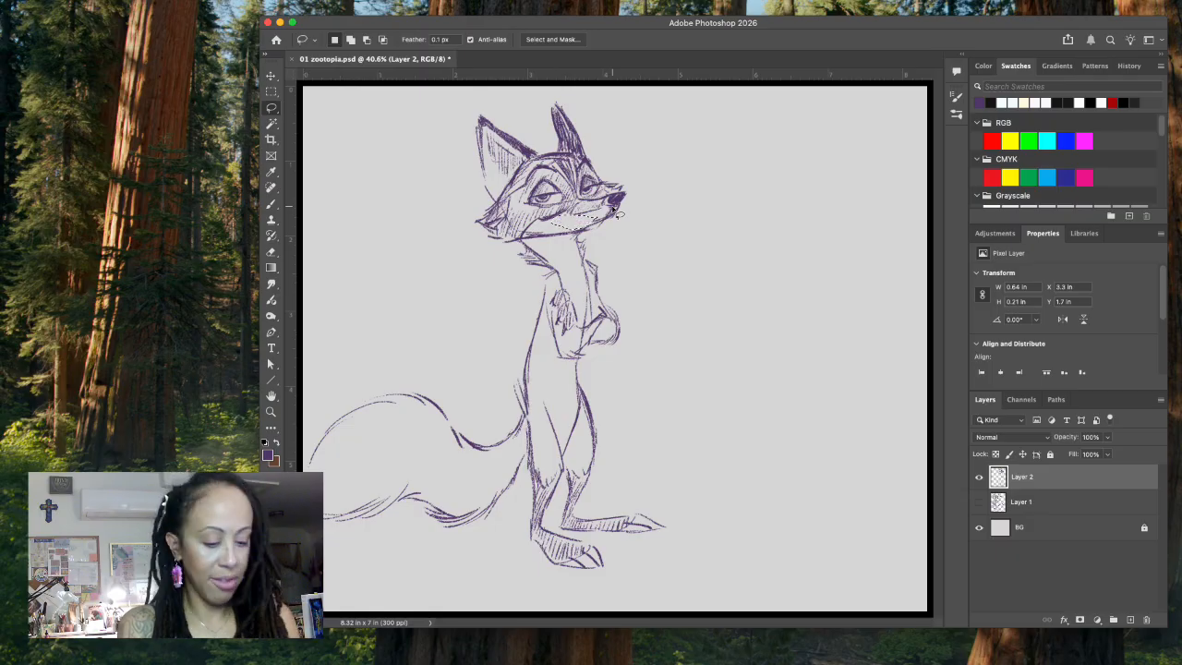
{"action": "key", "text": "ctrl+s"}
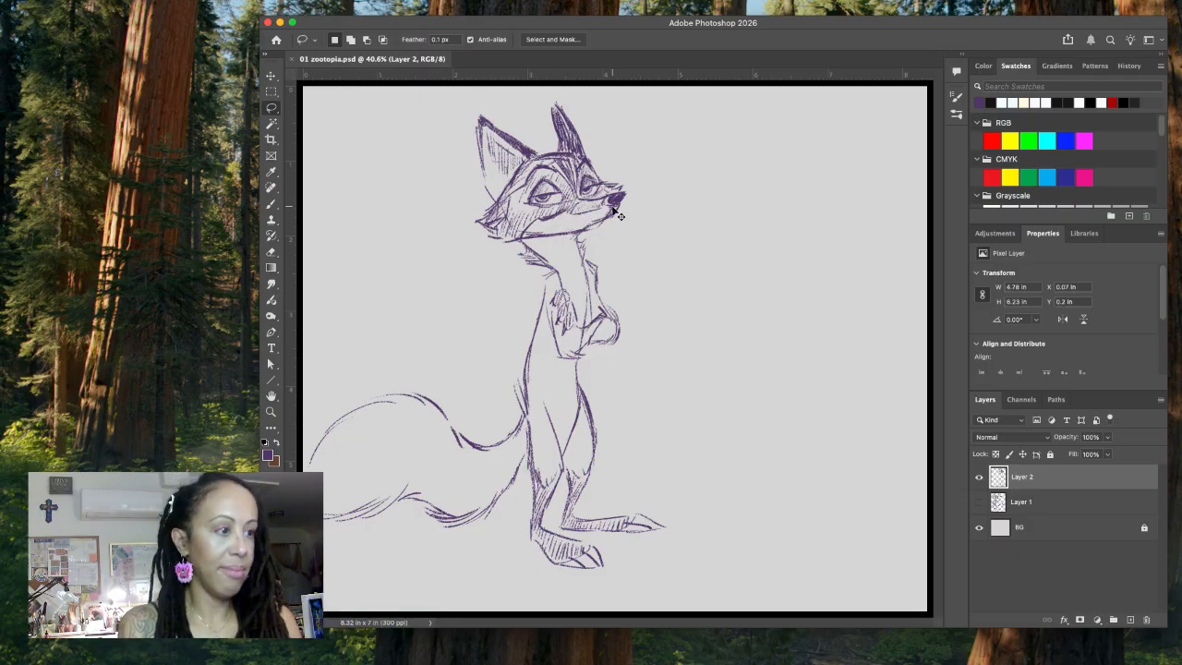
{"action": "left_click", "coordinate": [562, 222]}
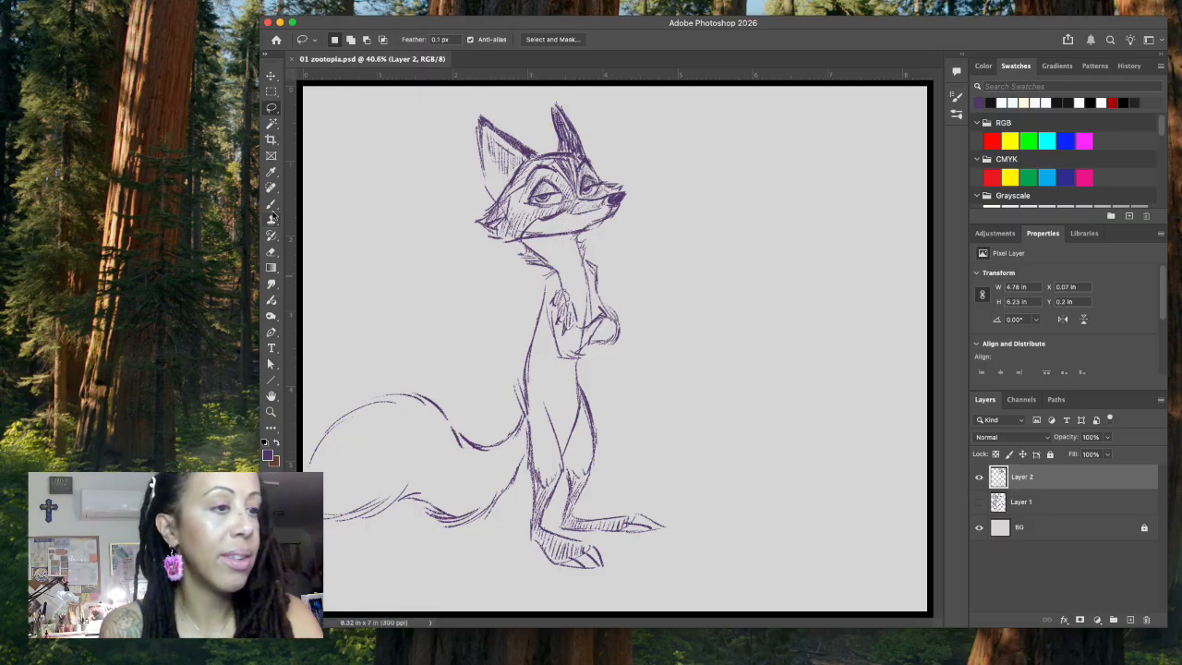
Step: Redraw the mouth as a smug curved smile and add whisker dots on the muzzle
{"action": "key", "text": "b"}
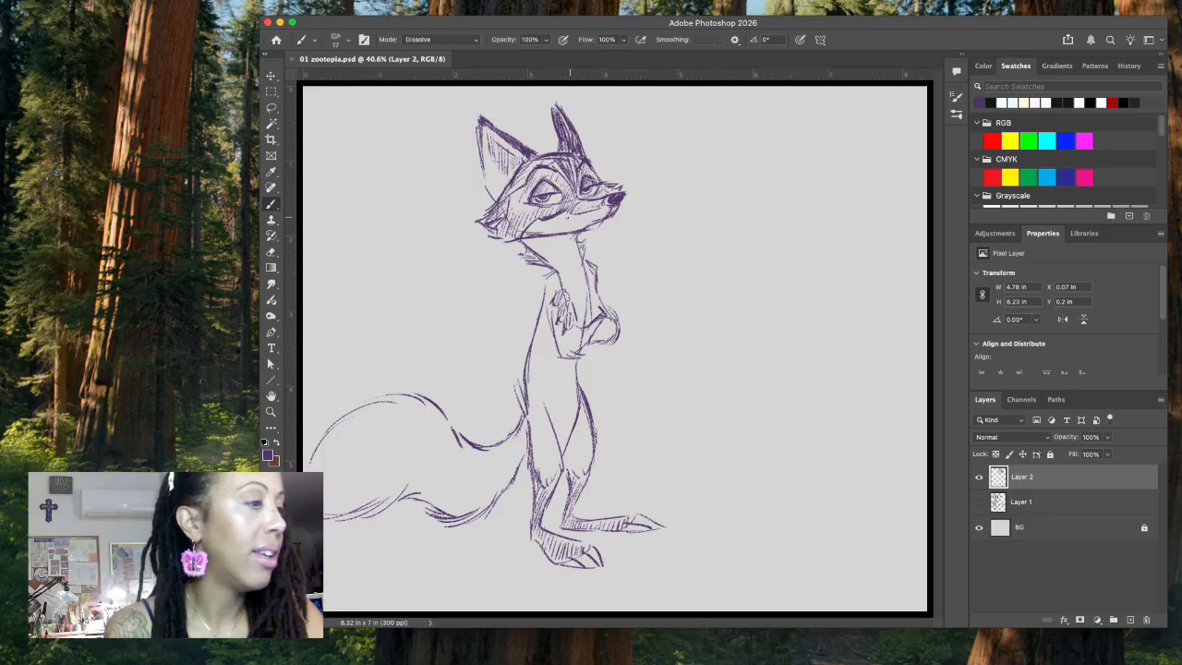
{"action": "left_click_drag", "start_coordinate": [570, 217], "coordinate": [566, 218]}
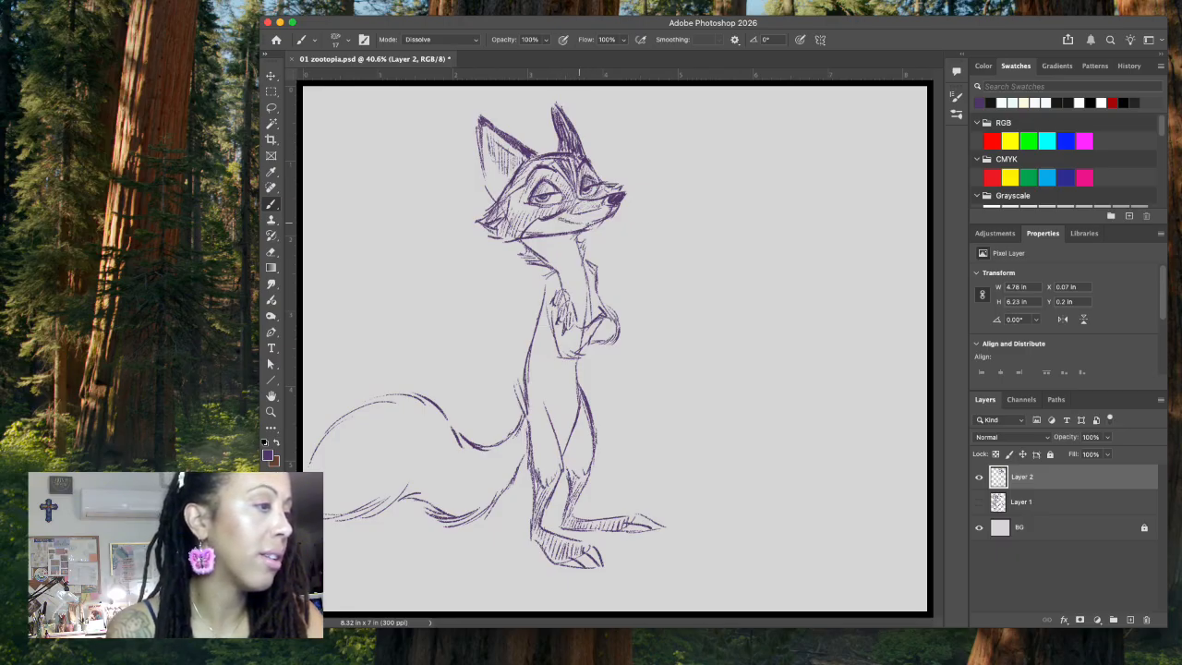
{"action": "left_click_drag", "start_coordinate": [554, 214], "coordinate": [571, 222]}
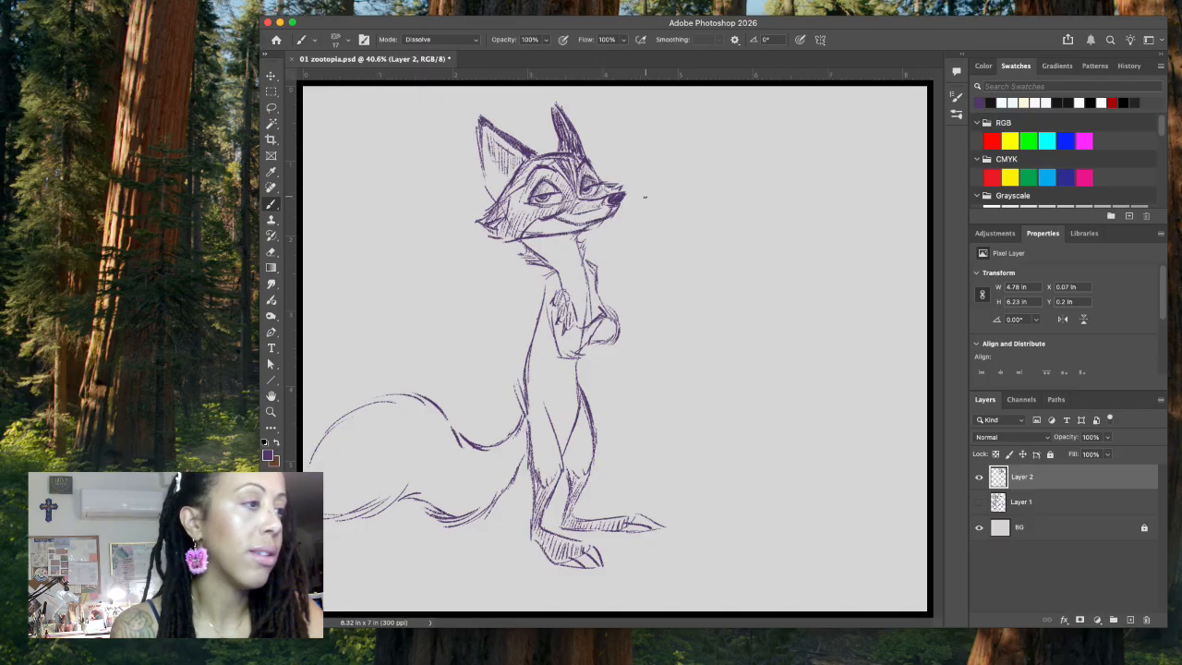
{"action": "left_click_drag", "start_coordinate": [606, 208], "coordinate": [611, 213]}
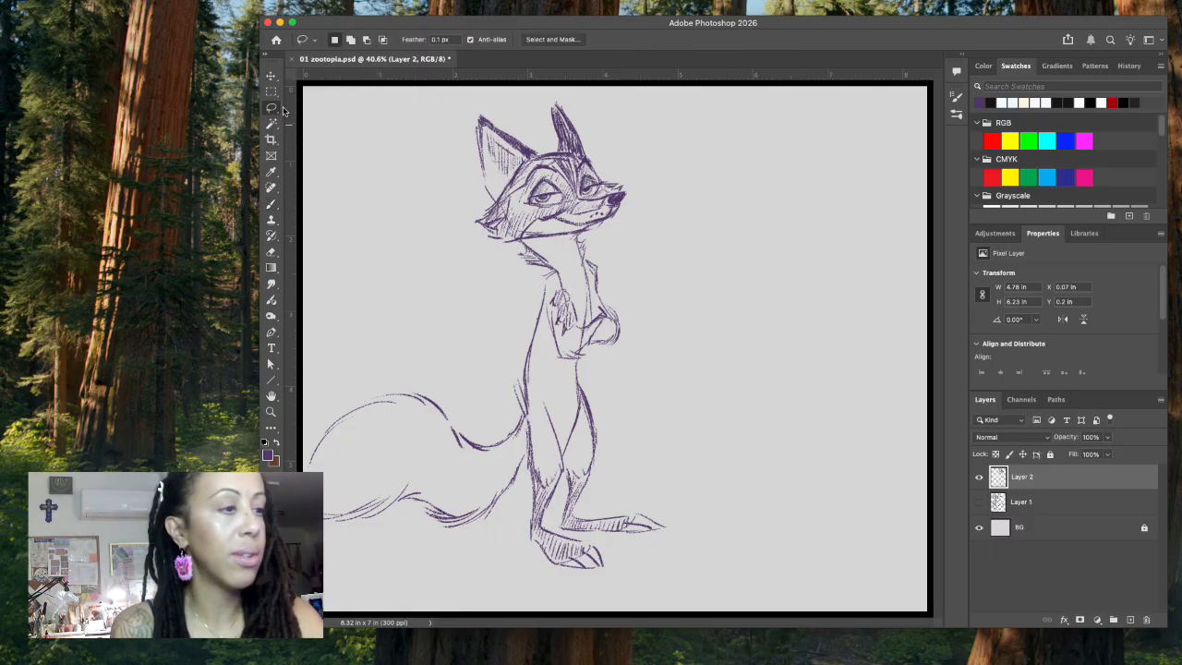
Step: Erase the jaw line beneath the cheek where it crosses the top of the neck
{"action": "key", "text": "l"}
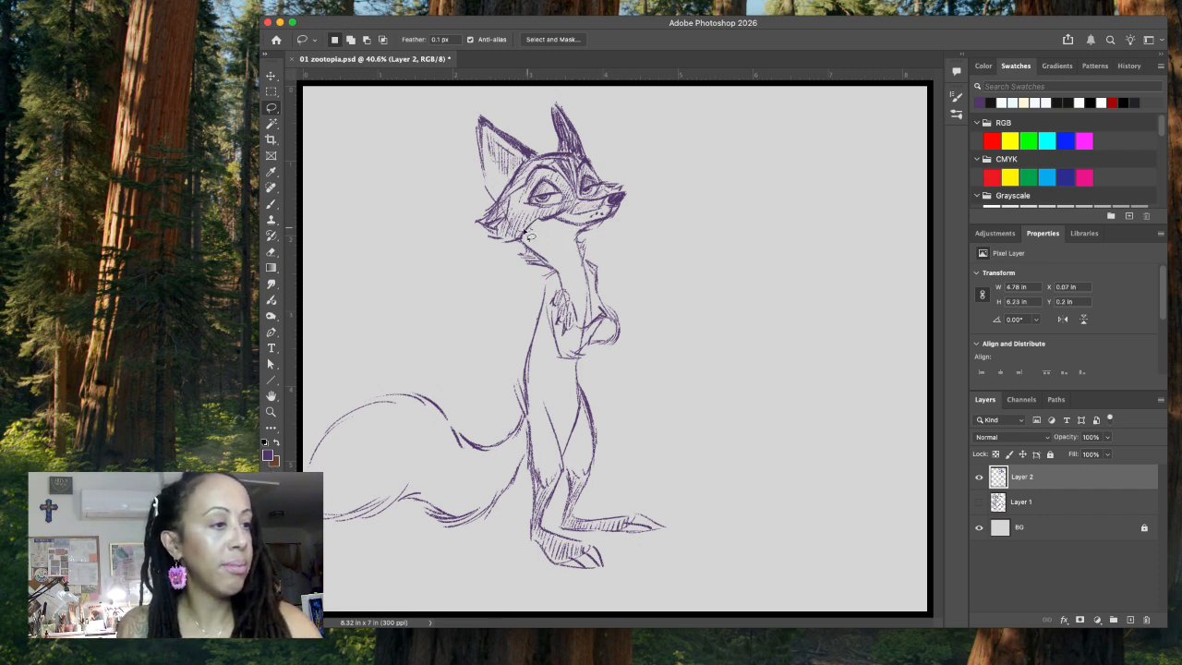
{"action": "left_click_drag", "start_coordinate": [534, 238], "coordinate": [534, 244]}
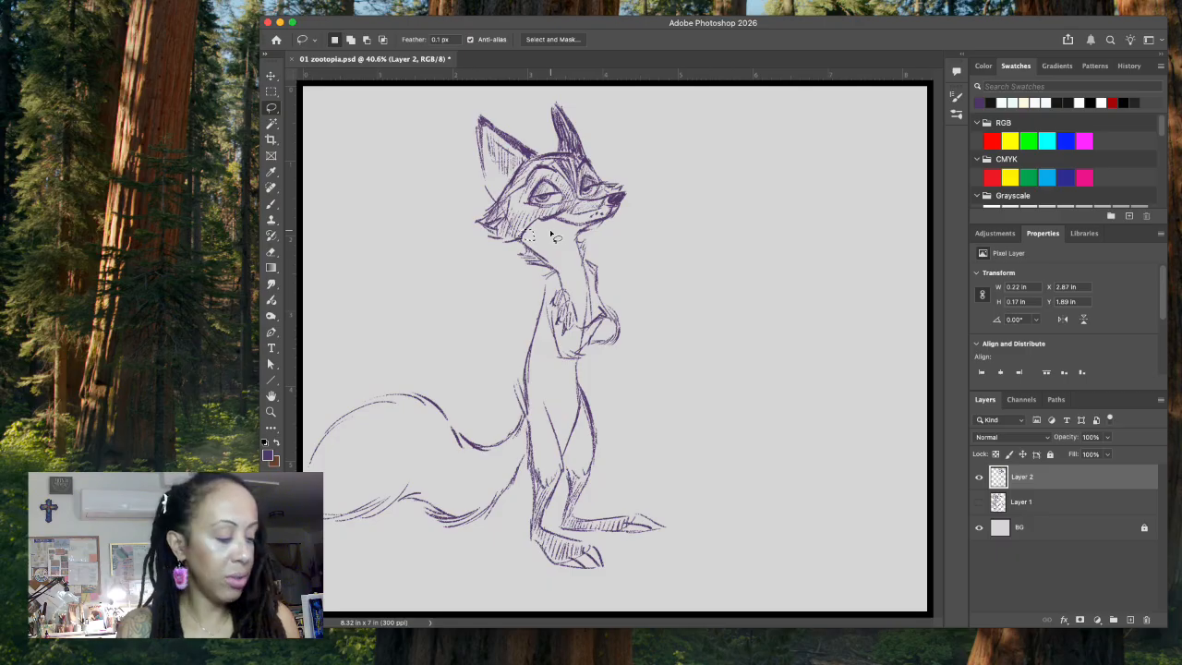
{"action": "key", "text": "super+d"}
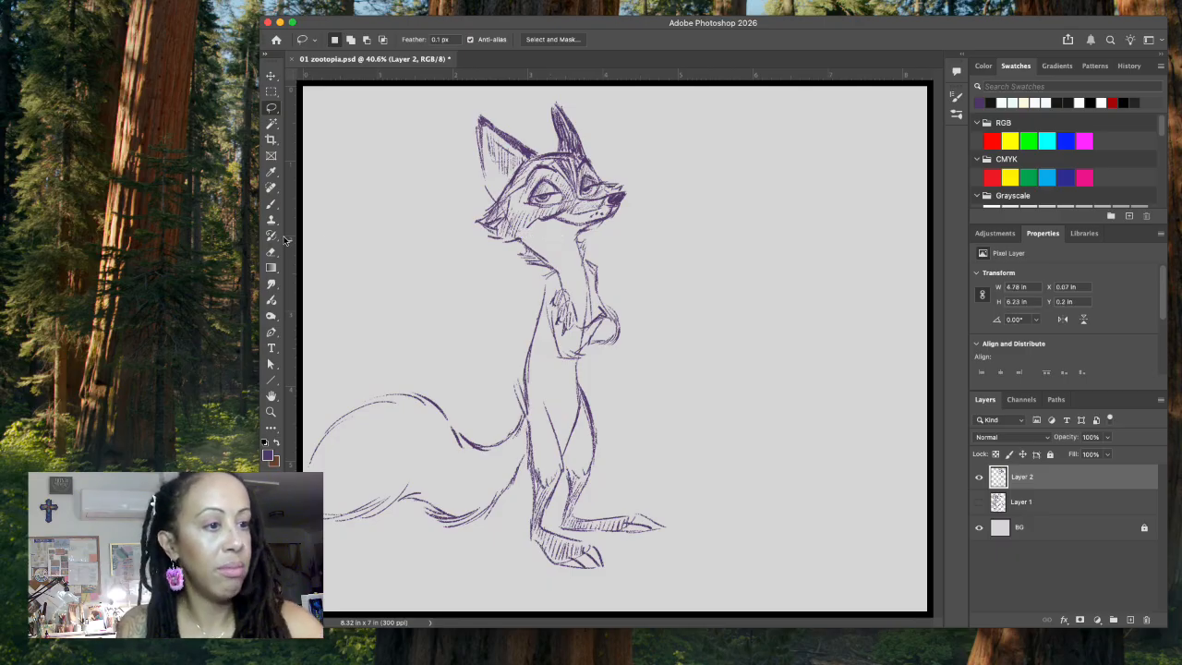
Step: Draw the fur marking edge from the jaw down the neck to the chest and hatch along its outer side
{"action": "key", "text": "b"}
{"action": "left_click_drag", "start_coordinate": [536, 238], "coordinate": [548, 249]}
{"action": "left_click_drag", "start_coordinate": [551, 259], "coordinate": [565, 277]}
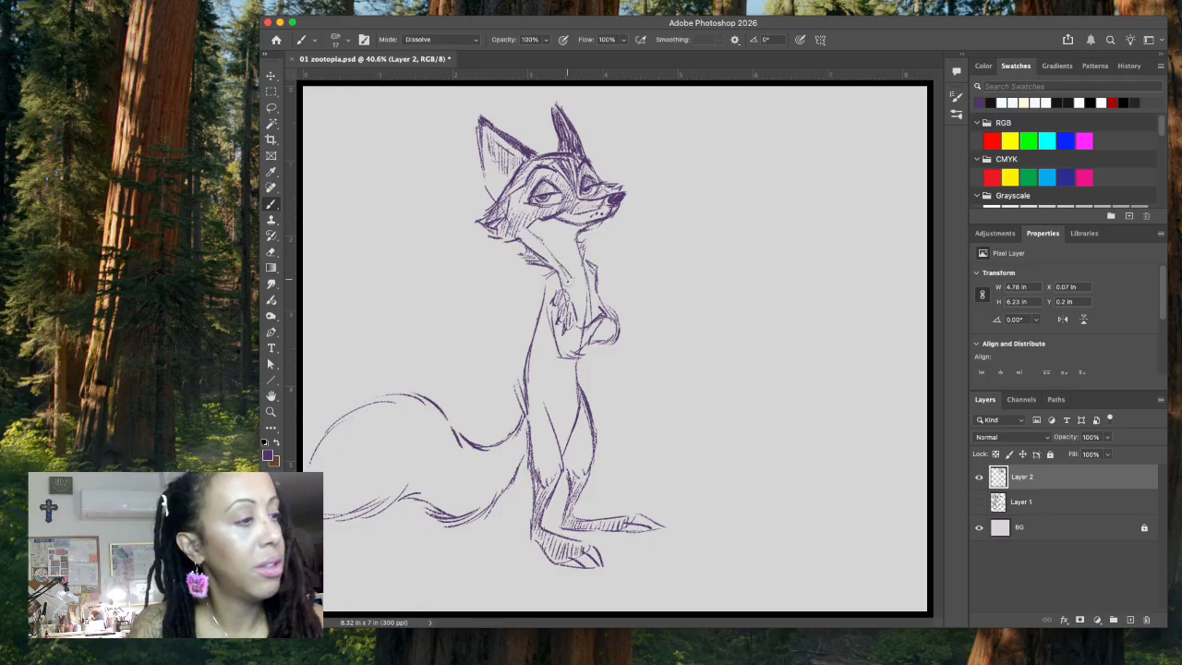
{"action": "left_click_drag", "start_coordinate": [531, 236], "coordinate": [552, 264]}
{"action": "left_click_drag", "start_coordinate": [558, 268], "coordinate": [565, 287]}
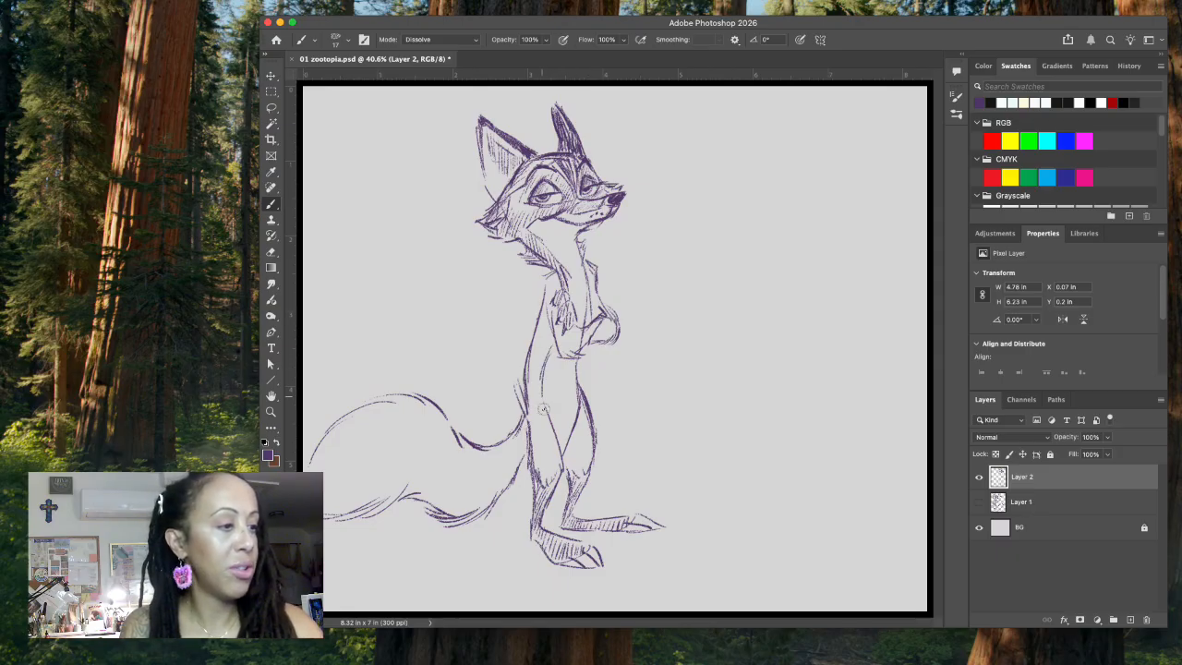
Step: Hatch the fox's arm, back and legs outside the belly marking and sketch loose ground lines around the feet
{"action": "left_click_drag", "start_coordinate": [550, 291], "coordinate": [558, 303]}
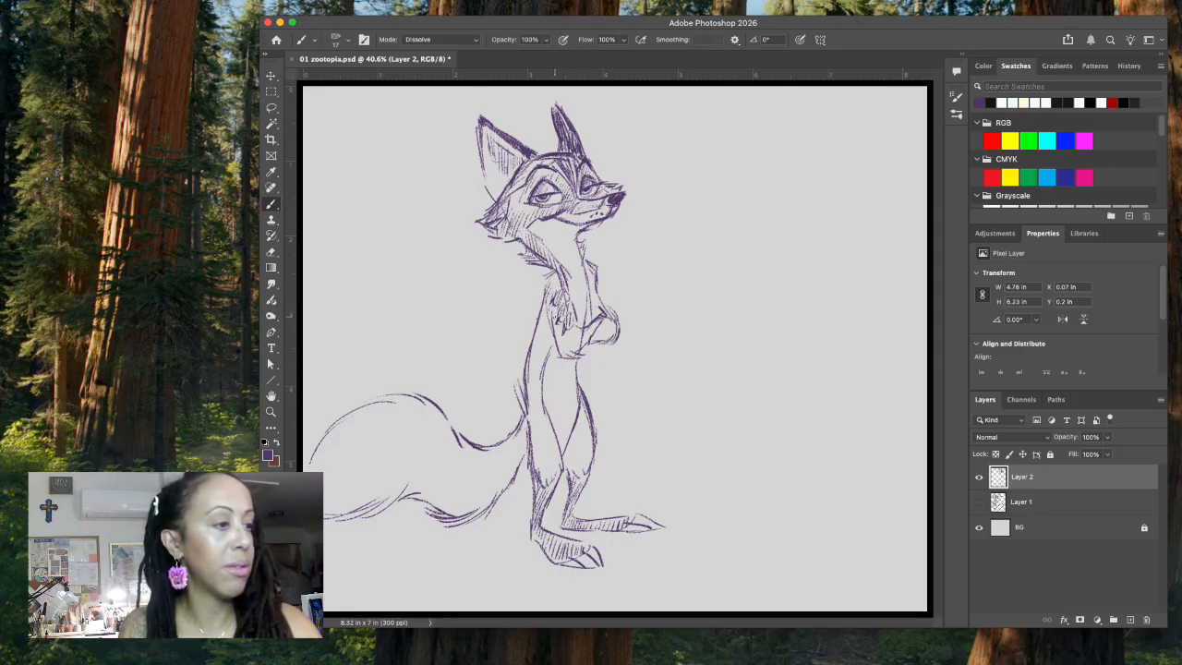
{"action": "mouse_move", "coordinate": [554, 329]}
{"action": "left_mouse_down"}
{"action": "mouse_move", "coordinate": [581, 344]}
{"action": "mouse_move", "coordinate": [533, 352]}
{"action": "mouse_move", "coordinate": [526, 388]}
{"action": "mouse_move", "coordinate": [548, 479]}
{"action": "mouse_move", "coordinate": [560, 481]}
{"action": "left_mouse_up"}
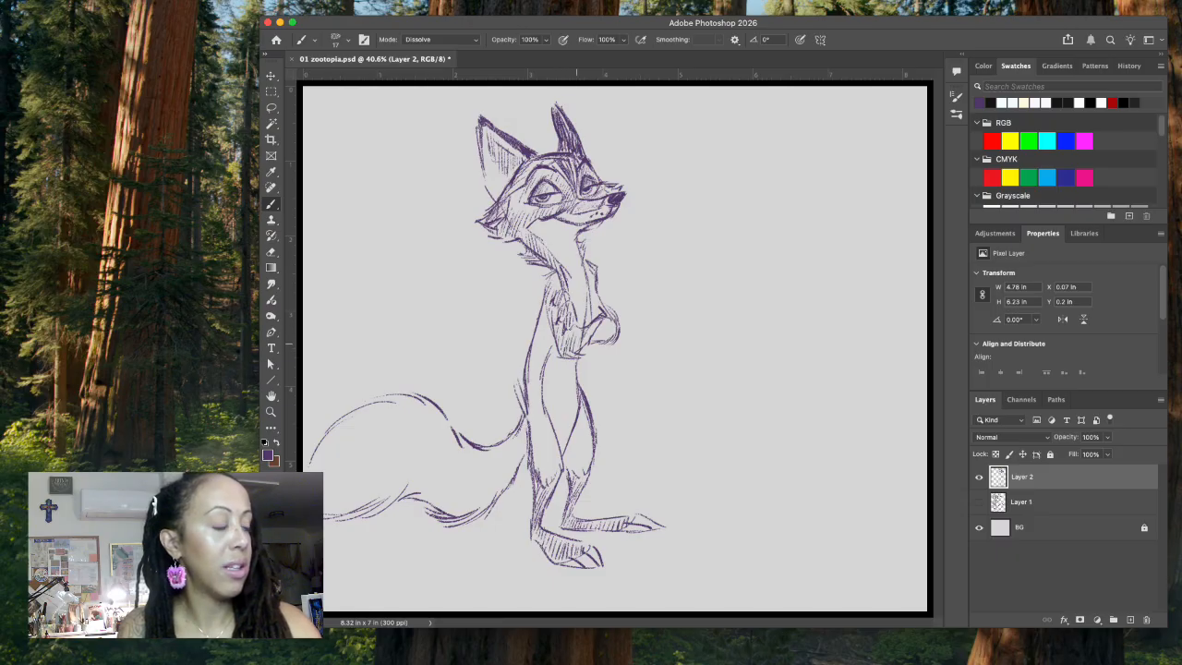
{"action": "left_click_drag", "start_coordinate": [567, 418], "coordinate": [587, 469]}
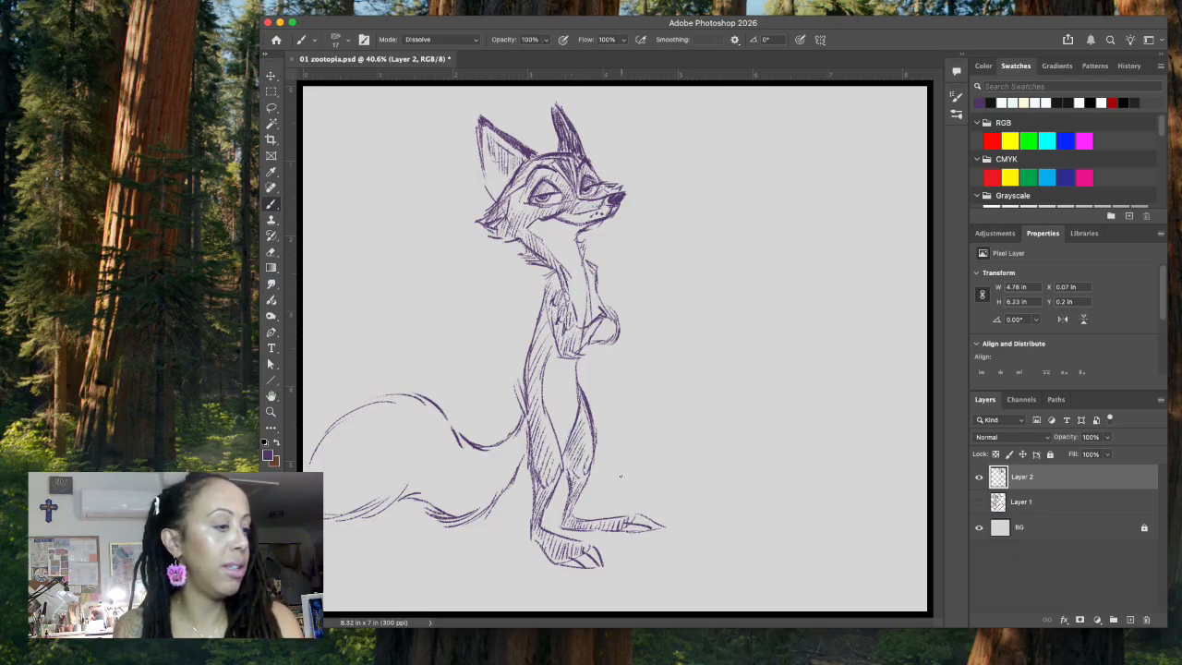
{"action": "left_click_drag", "start_coordinate": [680, 525], "coordinate": [716, 550]}
{"action": "mouse_move", "coordinate": [526, 511]}
{"action": "left_mouse_down"}
{"action": "mouse_move", "coordinate": [487, 531]}
{"action": "mouse_move", "coordinate": [329, 557]}
{"action": "mouse_move", "coordinate": [564, 567]}
{"action": "left_mouse_up"}
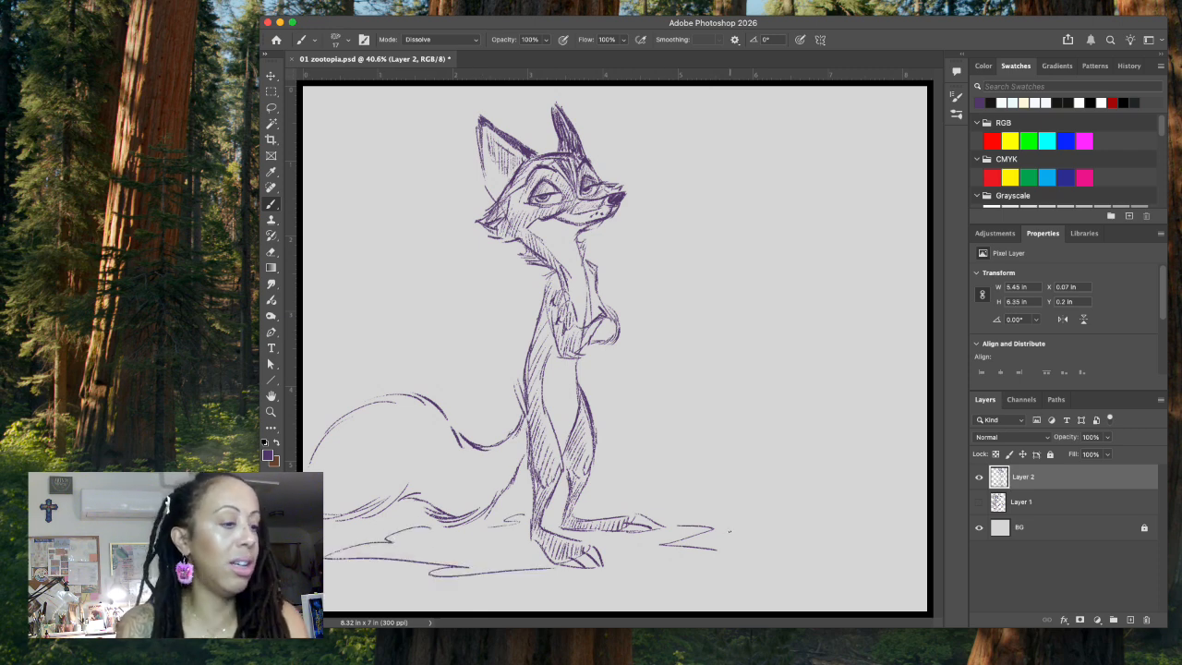
Step: Reinforce the tail's upper edge where it meets the body and delete the stray strokes behind the lower back with a lasso selection
{"action": "left_click_drag", "start_coordinate": [529, 409], "coordinate": [512, 439]}
{"action": "left_click_drag", "start_coordinate": [519, 426], "coordinate": [509, 442]}
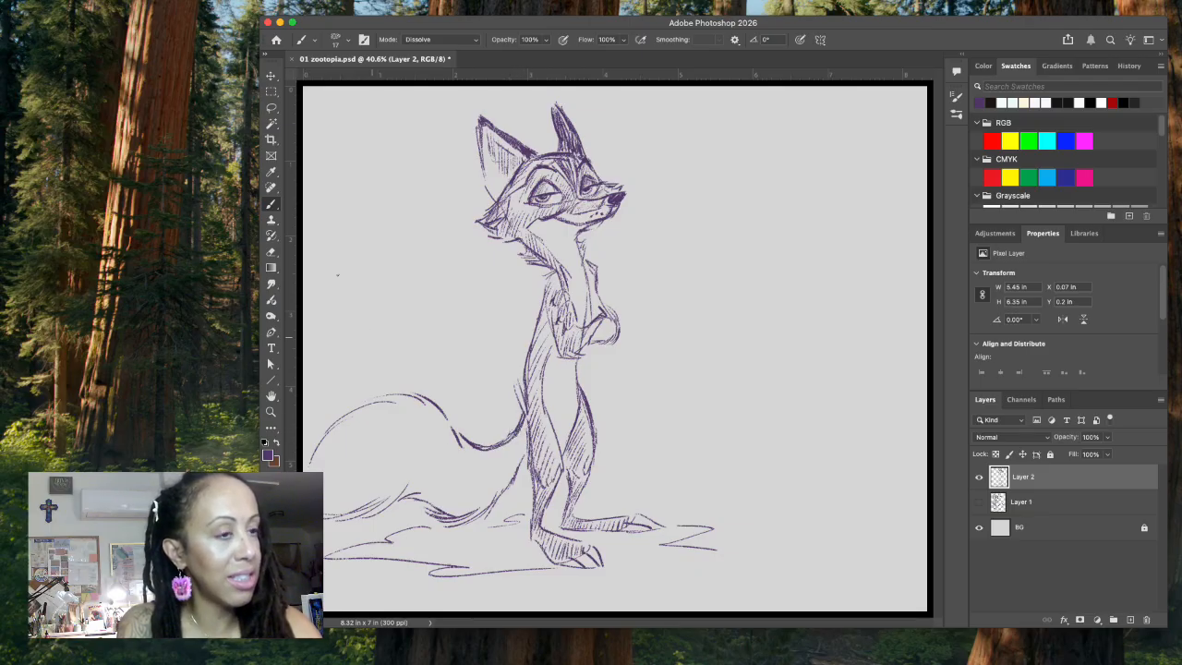
{"action": "key", "text": "l"}
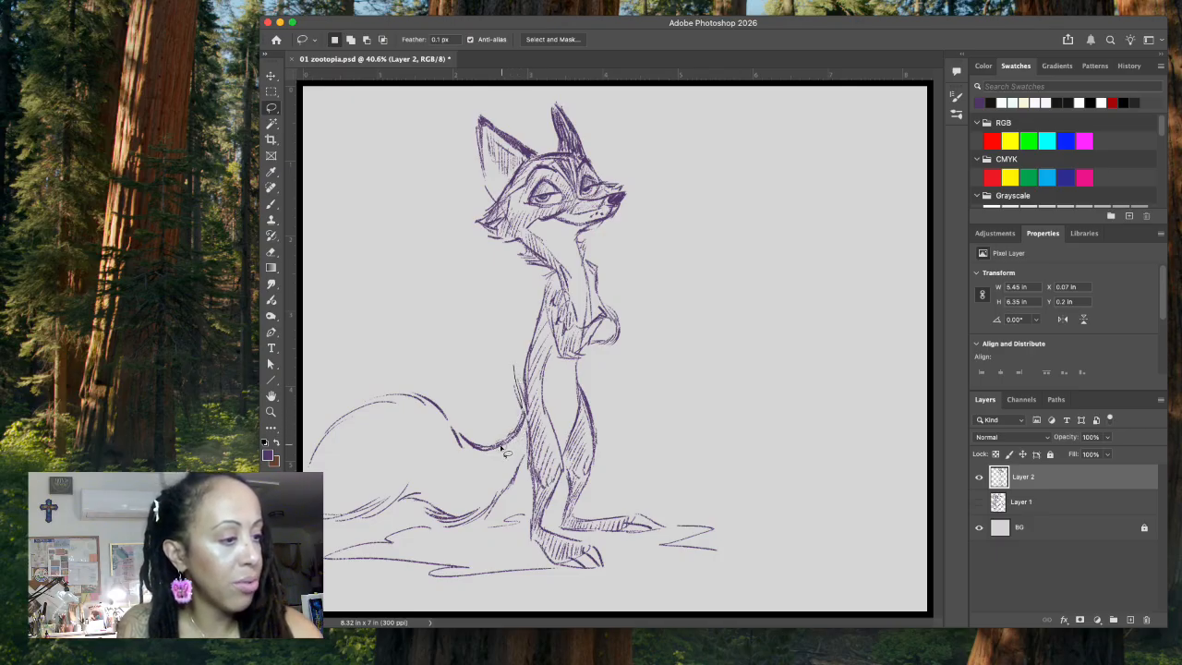
{"action": "left_click_drag", "start_coordinate": [474, 380], "coordinate": [515, 342]}
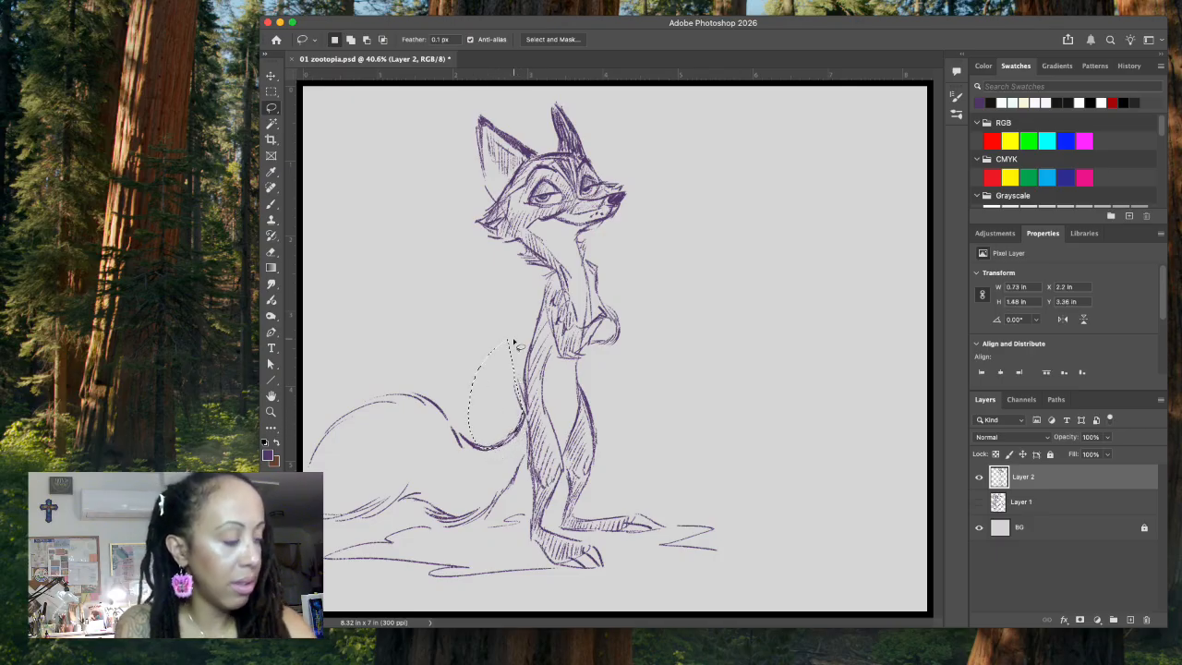
{"action": "key", "text": "Delete"}
{"action": "key", "text": "super+d"}
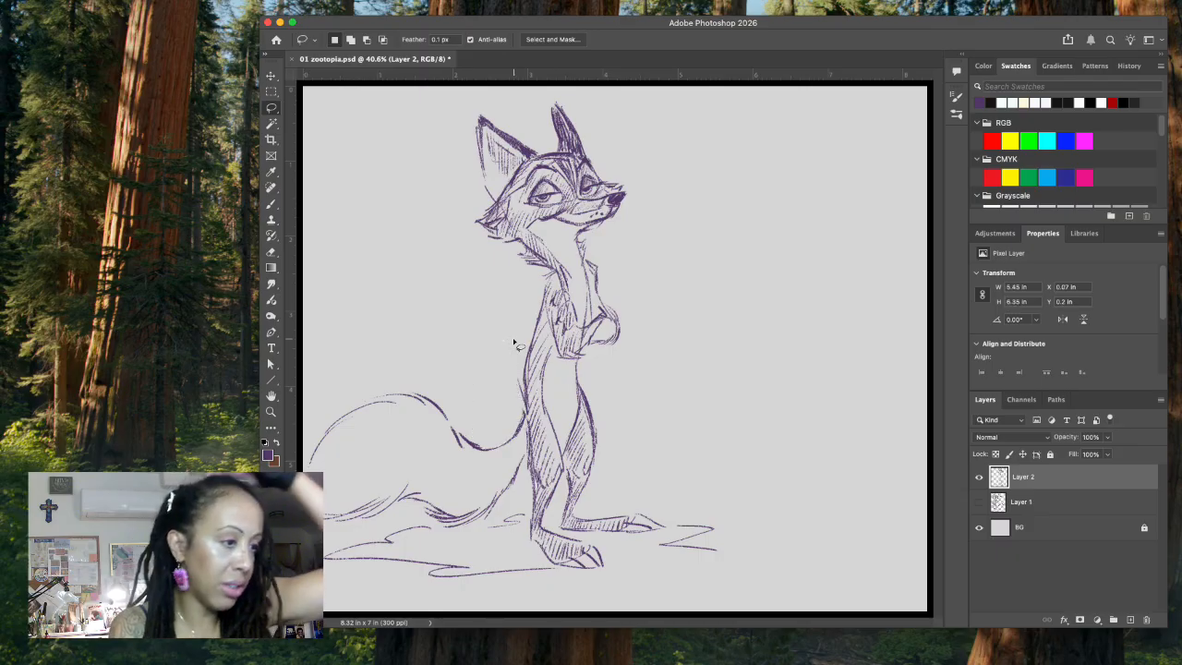
Step: Hatch fur along the tail with the brush, from its root across the bushy middle to the tip
{"action": "key", "text": "b"}
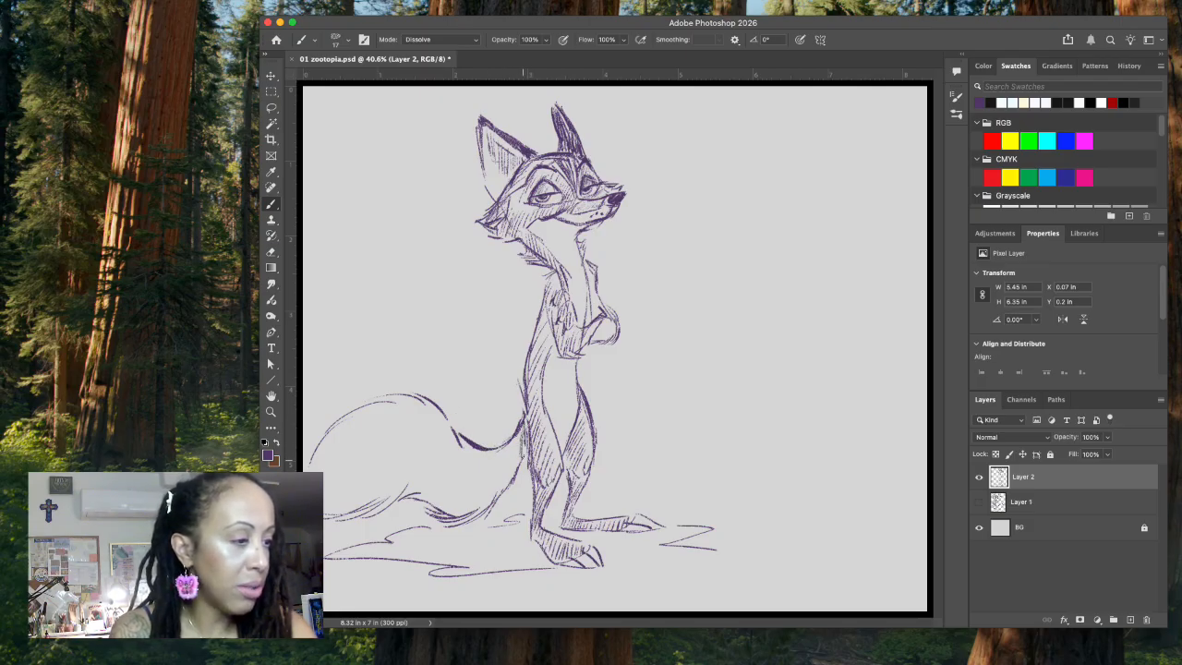
{"action": "mouse_move", "coordinate": [509, 452]}
{"action": "left_mouse_down"}
{"action": "mouse_move", "coordinate": [498, 490]}
{"action": "mouse_move", "coordinate": [464, 508]}
{"action": "left_mouse_up"}
{"action": "mouse_move", "coordinate": [469, 497]}
{"action": "left_mouse_down"}
{"action": "mouse_move", "coordinate": [458, 511]}
{"action": "mouse_move", "coordinate": [413, 497]}
{"action": "left_mouse_up"}
{"action": "mouse_move", "coordinate": [413, 454]}
{"action": "left_mouse_down"}
{"action": "mouse_move", "coordinate": [402, 493]}
{"action": "mouse_move", "coordinate": [345, 499]}
{"action": "left_mouse_up"}
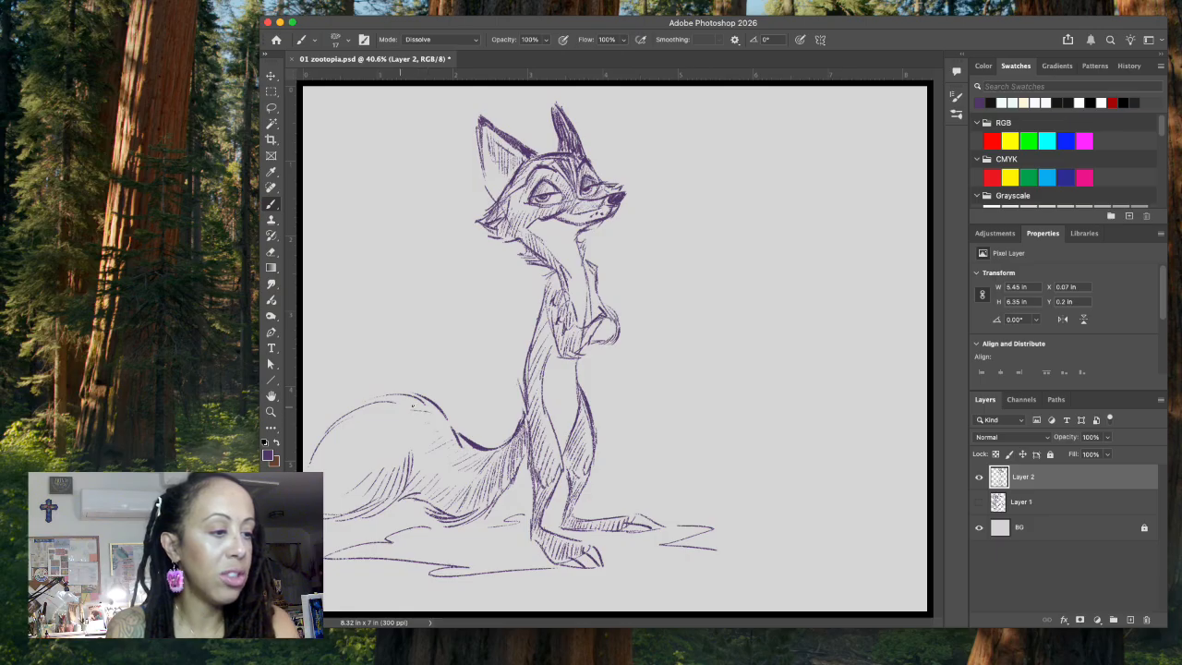
{"action": "mouse_move", "coordinate": [364, 438]}
{"action": "left_mouse_down"}
{"action": "mouse_move", "coordinate": [327, 468]}
{"action": "mouse_move", "coordinate": [325, 501]}
{"action": "left_mouse_up"}
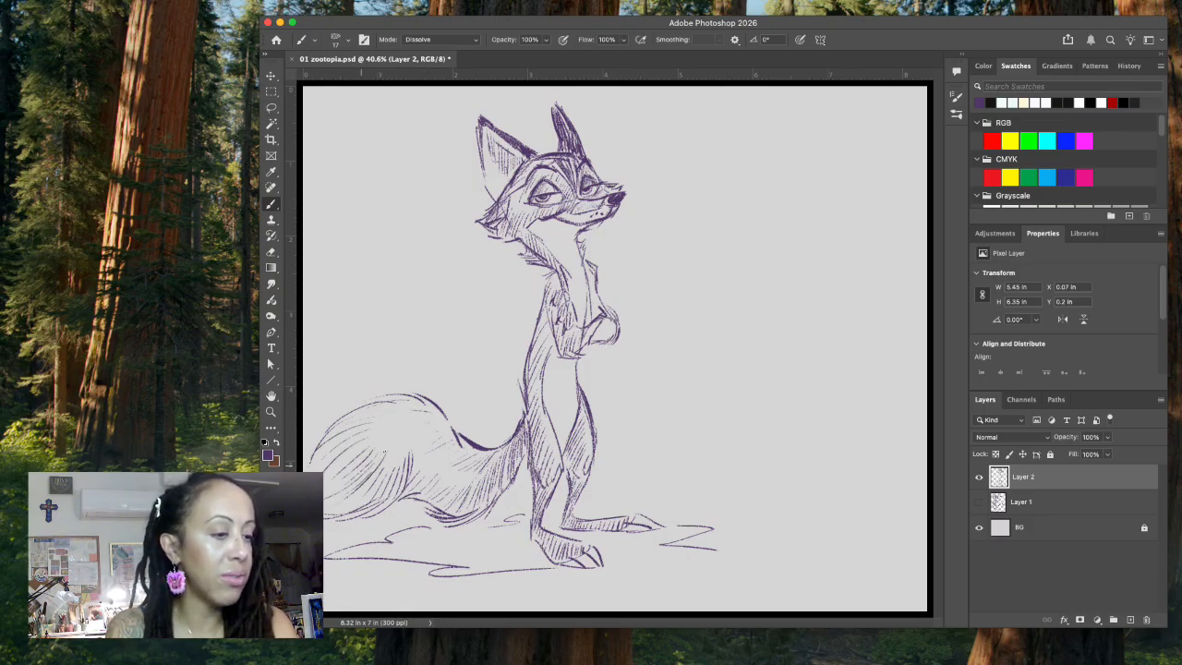
Step: Darken the tail tip with denser hatching and strengthen the ground line behind the fox's heel
{"action": "left_click_drag", "start_coordinate": [391, 450], "coordinate": [368, 483]}
{"action": "left_click_drag", "start_coordinate": [368, 482], "coordinate": [336, 508]}
{"action": "mouse_move", "coordinate": [397, 456]}
{"action": "left_mouse_down"}
{"action": "mouse_move", "coordinate": [360, 508]}
{"action": "mouse_move", "coordinate": [385, 497]}
{"action": "left_mouse_up"}
{"action": "left_click_drag", "start_coordinate": [399, 482], "coordinate": [384, 513]}
{"action": "left_click_drag", "start_coordinate": [395, 486], "coordinate": [367, 519]}
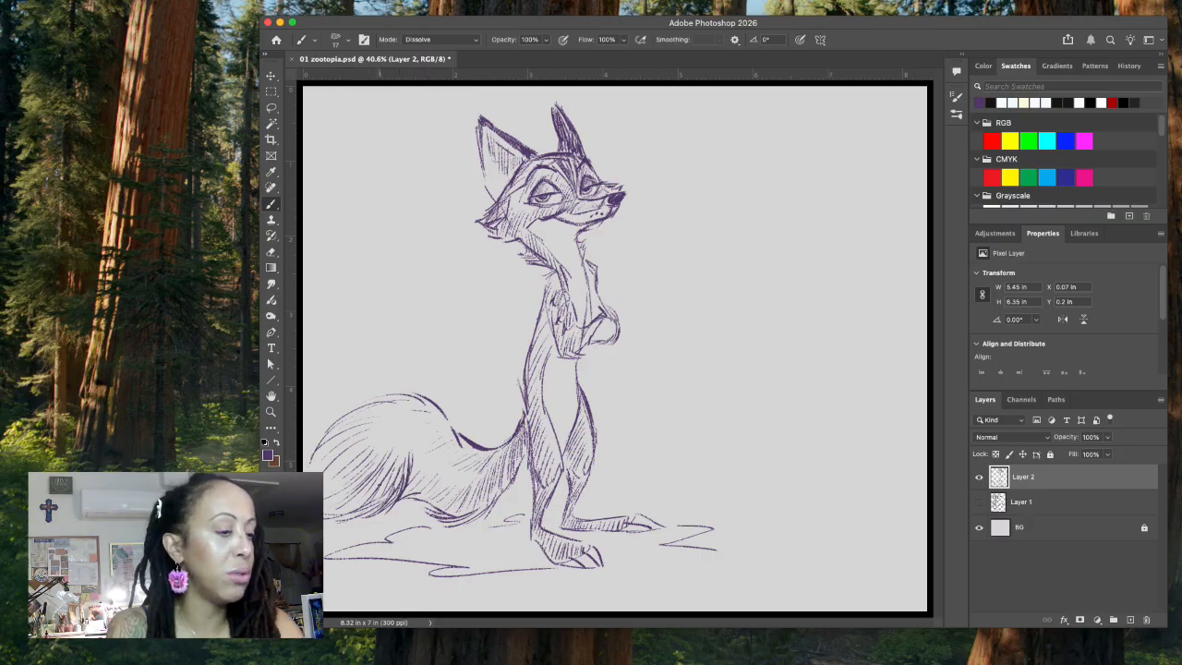
{"action": "left_click_drag", "start_coordinate": [507, 516], "coordinate": [534, 516]}
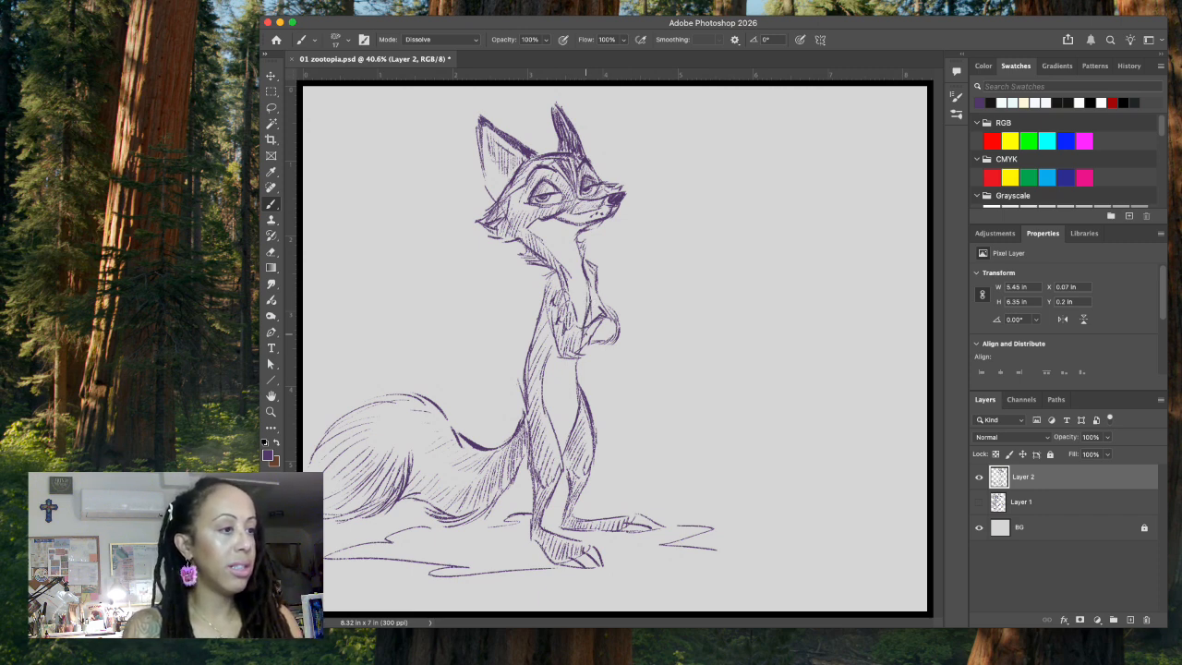
Step: Add a new layer above Layer 2 and hide Layer 2 to start a fresh pose
{"action": "left_click", "coordinate": [1129, 620]}
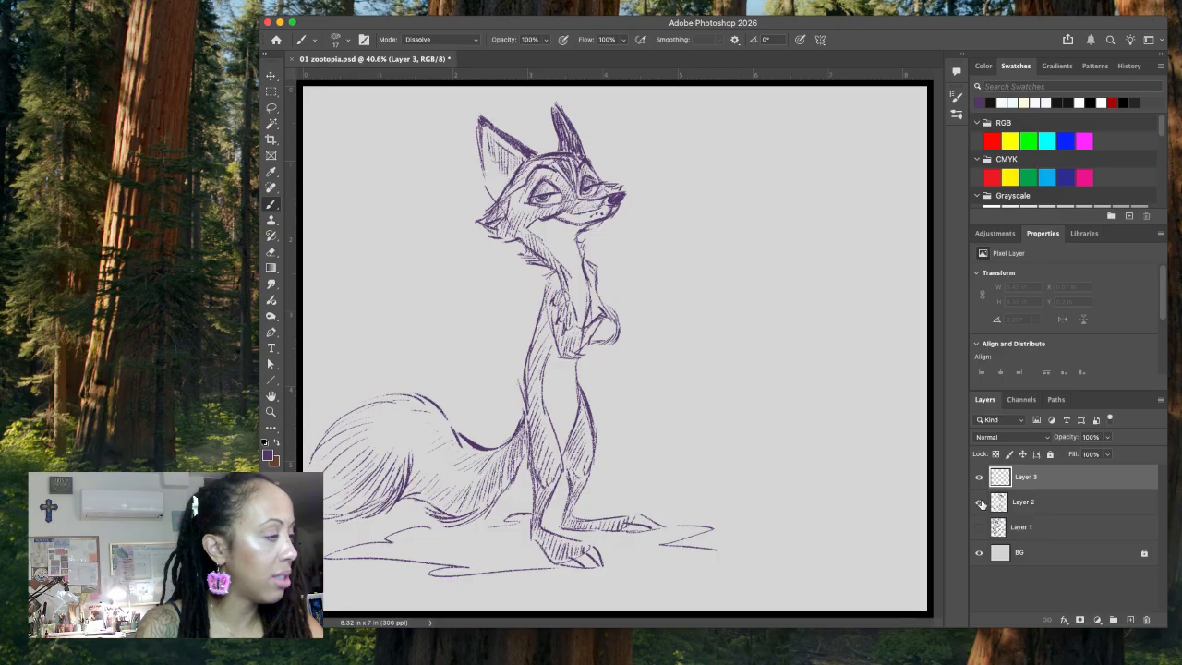
{"action": "left_click", "coordinate": [979, 501]}
{"action": "left_click", "coordinate": [109, 122]}
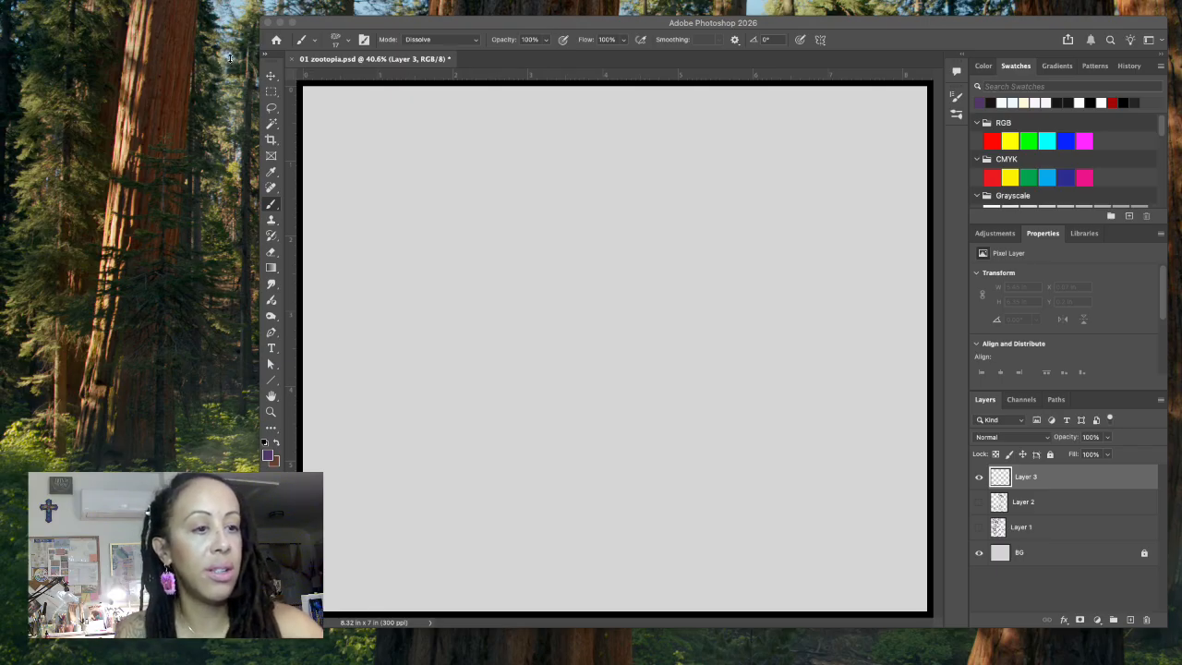
{"action": "left_click", "coordinate": [663, 227]}
Step: Sketch an angular torso on the canvas's right half, with shoulder line, front and back contours narrowing toward the hips
{"action": "mouse_move", "coordinate": [675, 235]}
{"action": "left_mouse_down"}
{"action": "mouse_move", "coordinate": [657, 261]}
{"action": "mouse_move", "coordinate": [674, 343]}
{"action": "mouse_move", "coordinate": [716, 239]}
{"action": "mouse_move", "coordinate": [756, 331]}
{"action": "left_mouse_up"}
{"action": "left_click_drag", "start_coordinate": [762, 263], "coordinate": [753, 336]}
{"action": "mouse_move", "coordinate": [665, 336]}
{"action": "left_mouse_down"}
{"action": "mouse_move", "coordinate": [688, 392]}
{"action": "mouse_move", "coordinate": [747, 411]}
{"action": "left_mouse_up"}
{"action": "left_click_drag", "start_coordinate": [756, 328], "coordinate": [771, 404]}
Step: Draw the hem line, both bent legs and two feet pointing left beneath the torso
{"action": "mouse_move", "coordinate": [683, 385]}
{"action": "left_mouse_down"}
{"action": "mouse_move", "coordinate": [690, 439]}
{"action": "mouse_move", "coordinate": [723, 469]}
{"action": "left_mouse_up"}
{"action": "left_click_drag", "start_coordinate": [721, 421], "coordinate": [731, 462]}
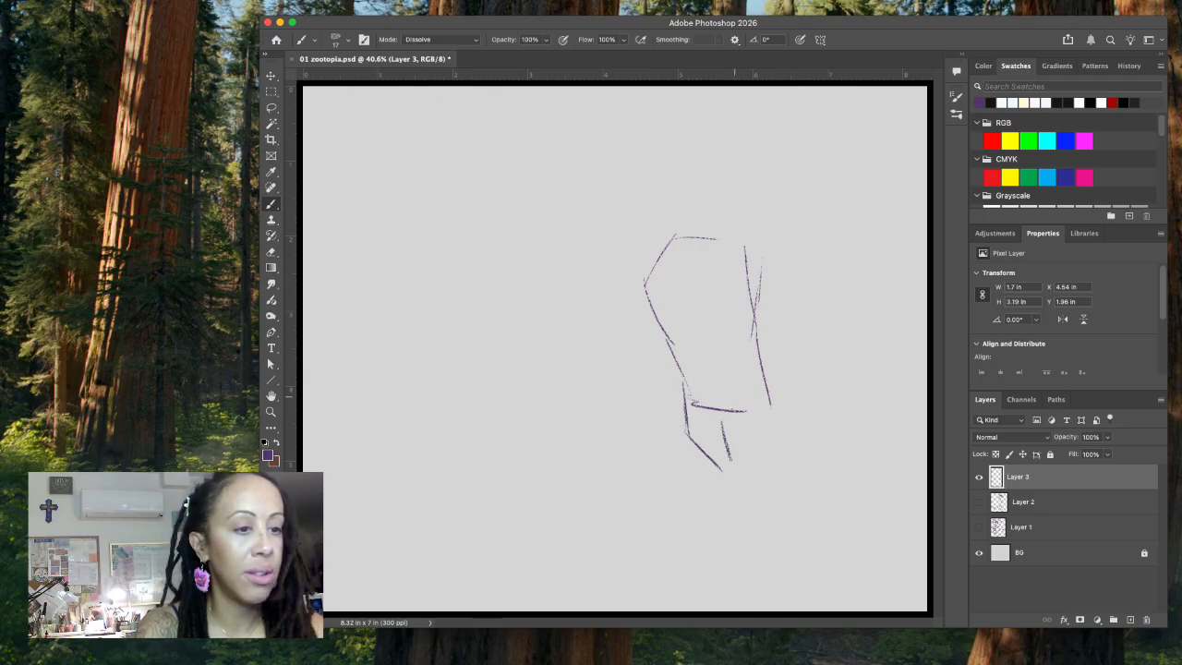
{"action": "left_click_drag", "start_coordinate": [736, 415], "coordinate": [762, 467]}
{"action": "mouse_move", "coordinate": [769, 397]}
{"action": "left_mouse_down"}
{"action": "mouse_move", "coordinate": [765, 458]}
{"action": "mouse_move", "coordinate": [769, 436]}
{"action": "mouse_move", "coordinate": [738, 482]}
{"action": "mouse_move", "coordinate": [701, 493]}
{"action": "mouse_move", "coordinate": [730, 479]}
{"action": "mouse_move", "coordinate": [697, 491]}
{"action": "mouse_move", "coordinate": [720, 476]}
{"action": "mouse_move", "coordinate": [677, 495]}
{"action": "left_mouse_up"}
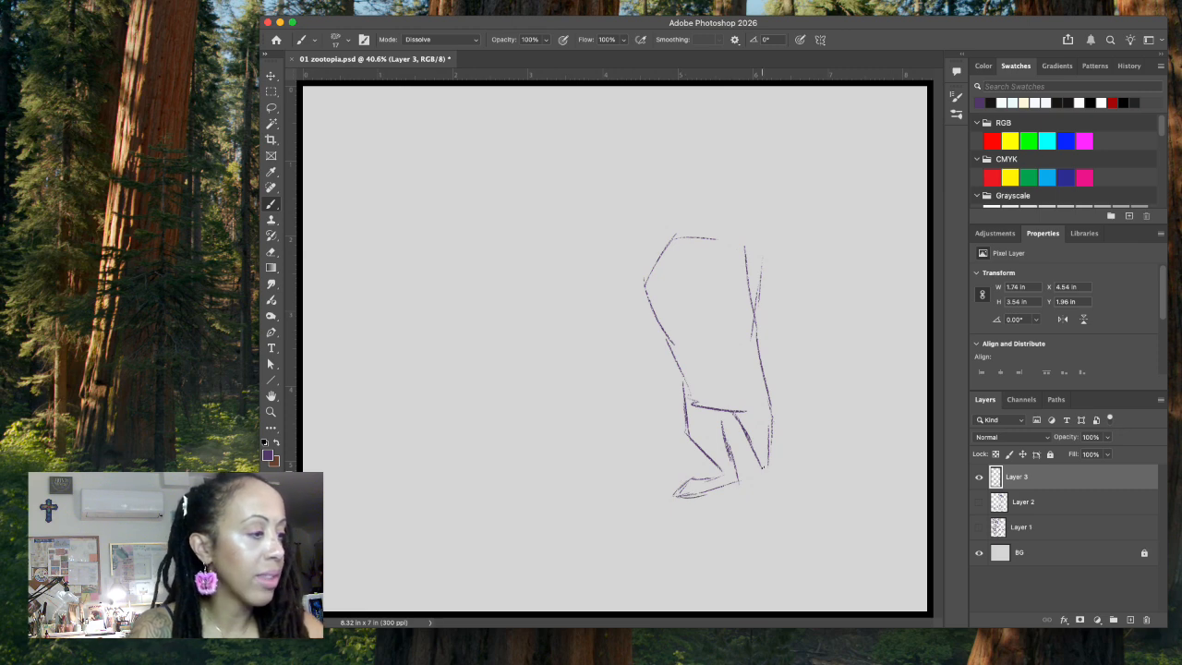
{"action": "mouse_move", "coordinate": [743, 444]}
{"action": "left_mouse_down"}
{"action": "mouse_move", "coordinate": [774, 498]}
{"action": "mouse_move", "coordinate": [757, 525]}
{"action": "left_mouse_up"}
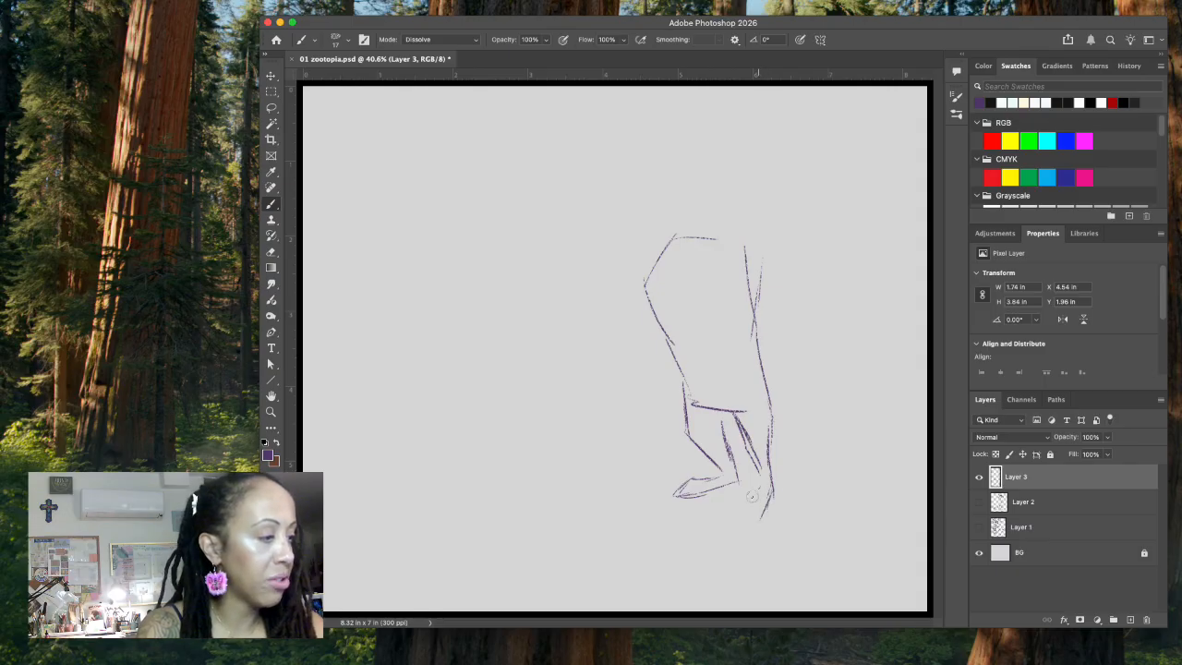
{"action": "mouse_move", "coordinate": [728, 521]}
{"action": "left_mouse_down"}
{"action": "mouse_move", "coordinate": [745, 533]}
{"action": "mouse_move", "coordinate": [759, 519]}
{"action": "left_mouse_up"}
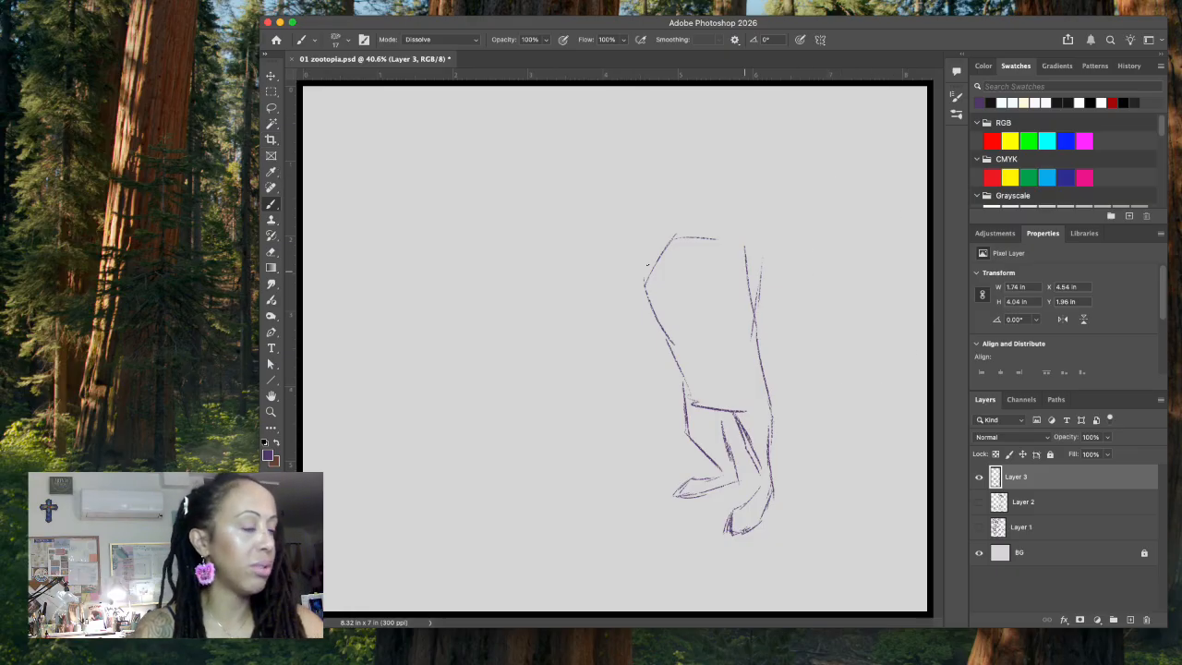
Step: Lasso the torso and legs above the feet, rotate them 6.68 degrees clockwise and shift them into place over the feet
{"action": "key", "text": "l"}
{"action": "mouse_move", "coordinate": [736, 177]}
{"action": "left_mouse_down"}
{"action": "mouse_move", "coordinate": [654, 417]}
{"action": "mouse_move", "coordinate": [717, 476]}
{"action": "mouse_move", "coordinate": [766, 482]}
{"action": "mouse_move", "coordinate": [786, 453]}
{"action": "mouse_move", "coordinate": [812, 218]}
{"action": "left_mouse_up"}
{"action": "key", "text": "ctrl+t"}
{"action": "left_click_drag", "start_coordinate": [749, 130], "coordinate": [790, 129]}
{"action": "left_click_drag", "start_coordinate": [737, 277], "coordinate": [766, 272]}
{"action": "mouse_move", "coordinate": [779, 124]}
{"action": "left_mouse_down"}
{"action": "mouse_move", "coordinate": [761, 117]}
{"action": "mouse_move", "coordinate": [770, 131]}
{"action": "left_mouse_up"}
{"action": "left_click_drag", "start_coordinate": [746, 220], "coordinate": [737, 219]}
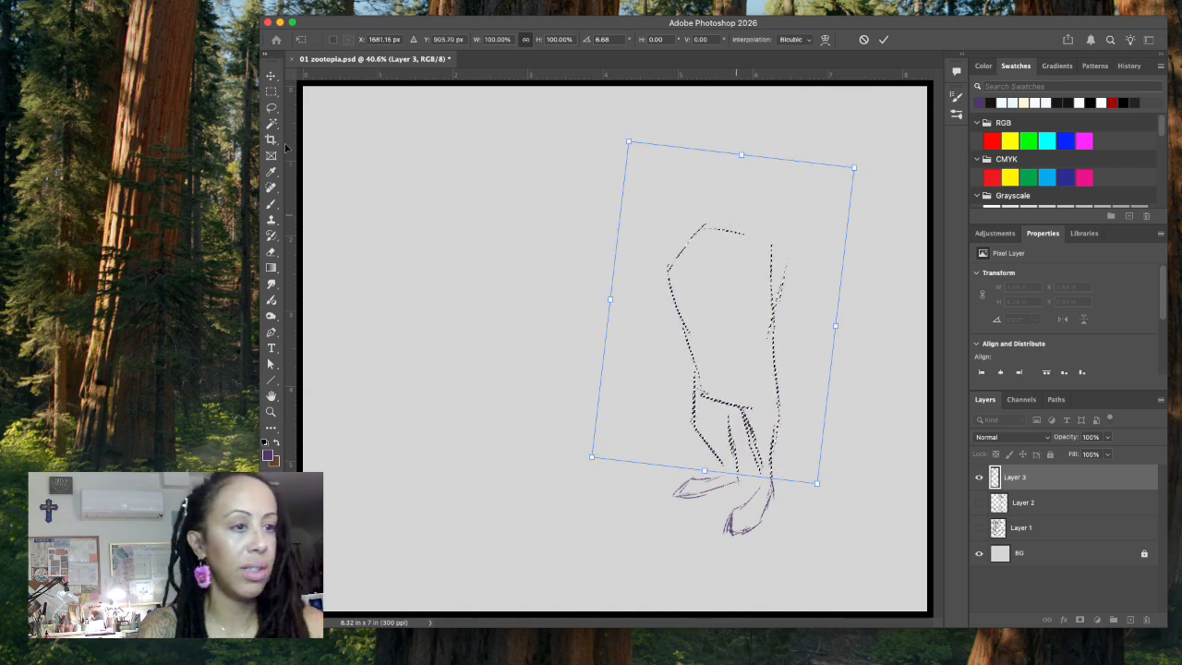
{"action": "left_click", "coordinate": [271, 75]}
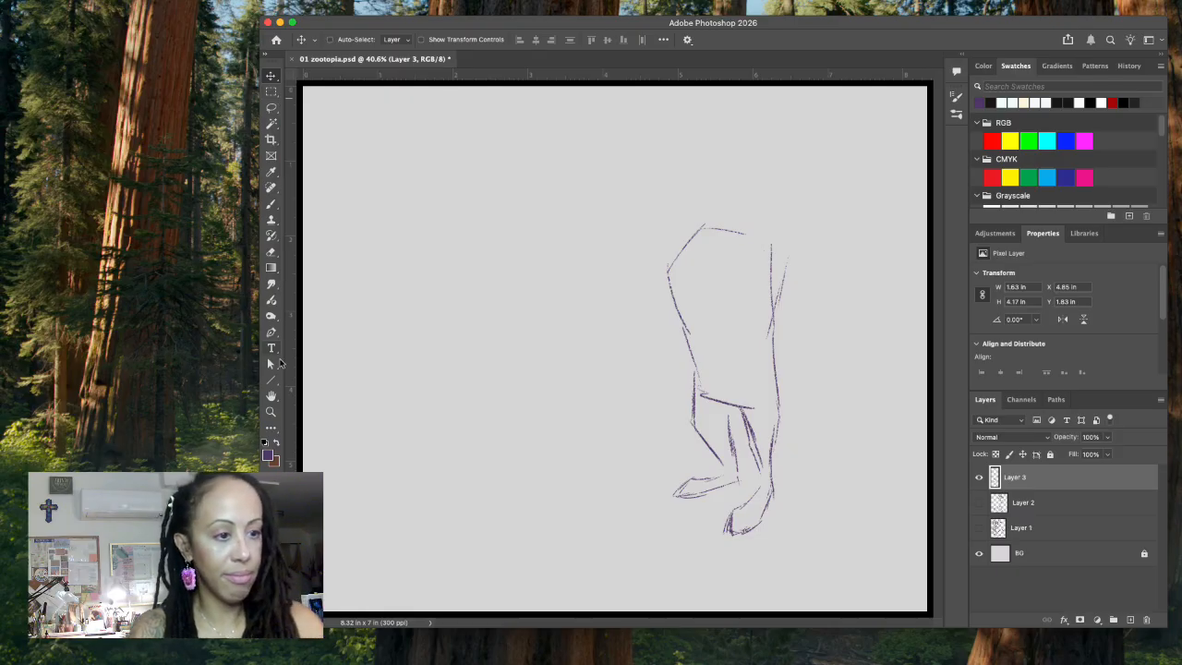
Step: Sketch the head above the torso with the brush, including a left-facing muzzle, pointed cheek and neck lines
{"action": "left_click", "coordinate": [271, 205]}
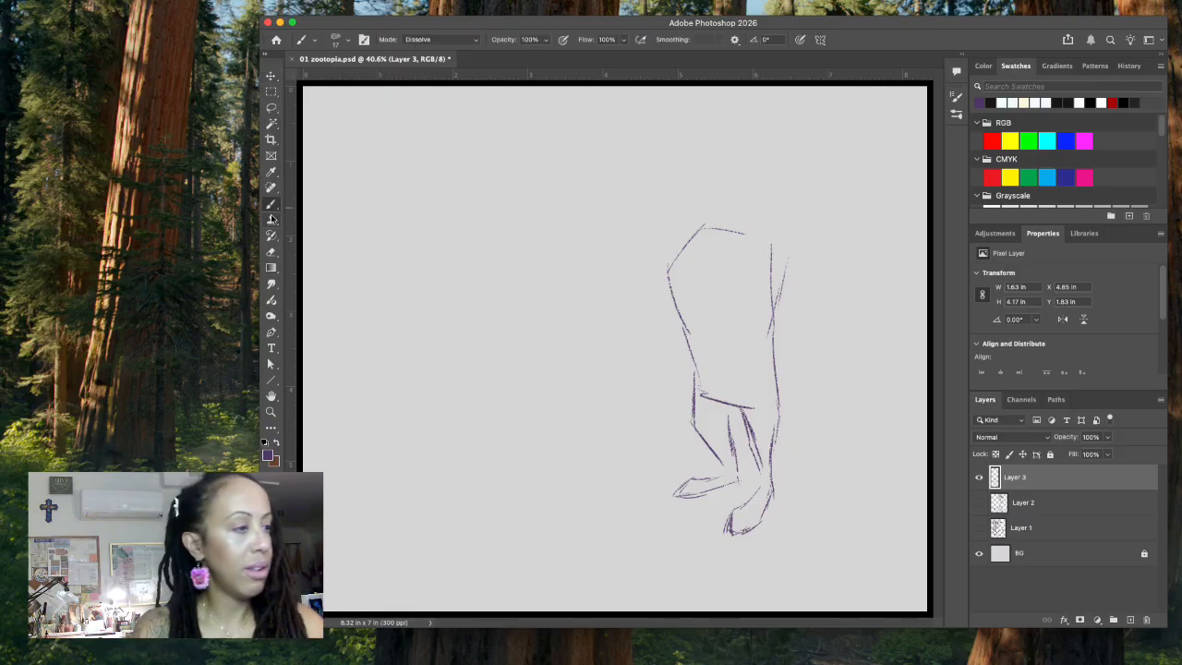
{"action": "mouse_move", "coordinate": [702, 157]}
{"action": "left_mouse_down"}
{"action": "mouse_move", "coordinate": [750, 120]}
{"action": "mouse_move", "coordinate": [761, 131]}
{"action": "mouse_move", "coordinate": [773, 161]}
{"action": "mouse_move", "coordinate": [740, 204]}
{"action": "left_mouse_up"}
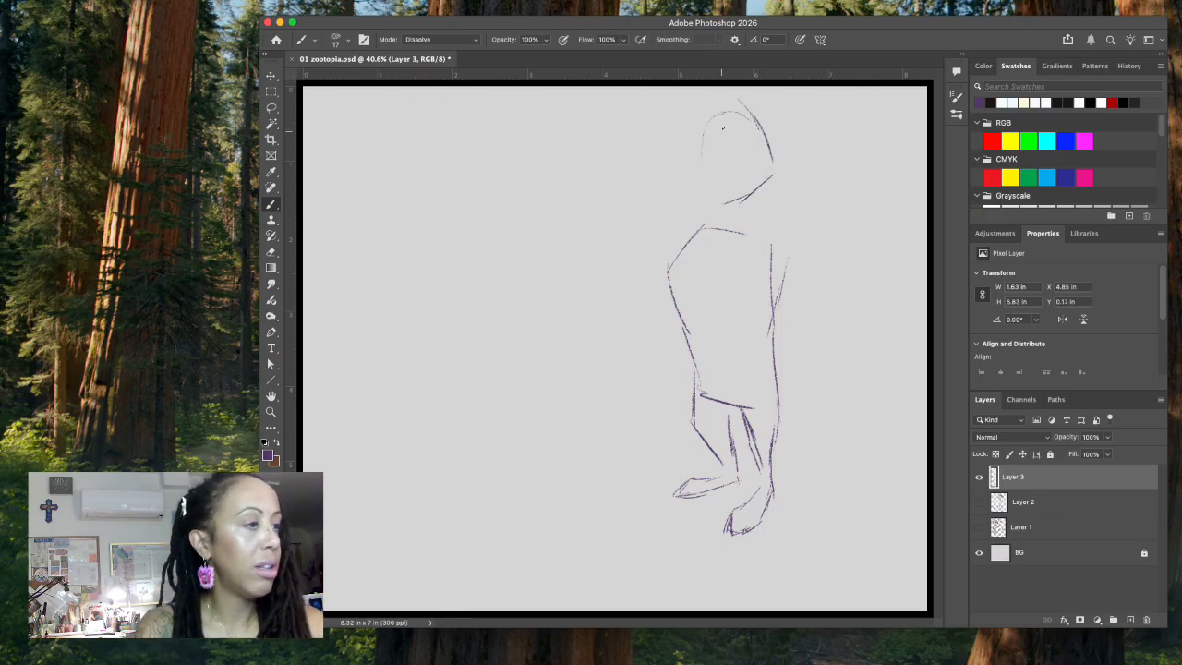
{"action": "mouse_move", "coordinate": [688, 162]}
{"action": "left_mouse_down"}
{"action": "mouse_move", "coordinate": [691, 176]}
{"action": "mouse_move", "coordinate": [657, 172]}
{"action": "mouse_move", "coordinate": [690, 201]}
{"action": "mouse_move", "coordinate": [719, 205]}
{"action": "left_mouse_up"}
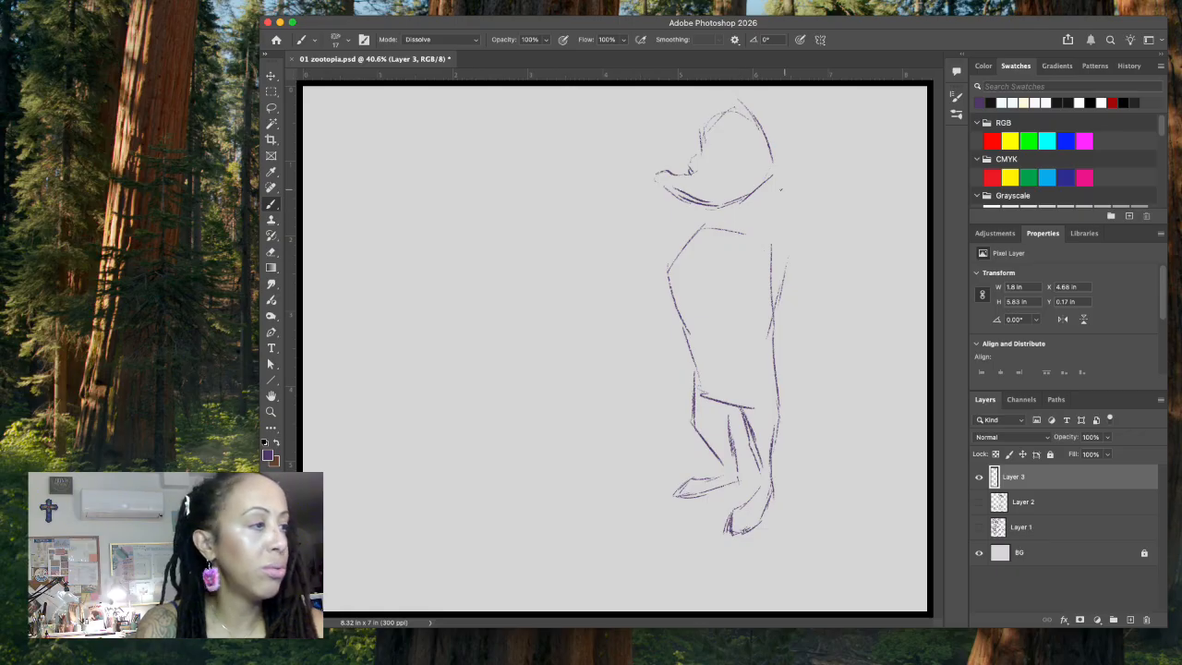
{"action": "left_click_drag", "start_coordinate": [784, 179], "coordinate": [755, 227]}
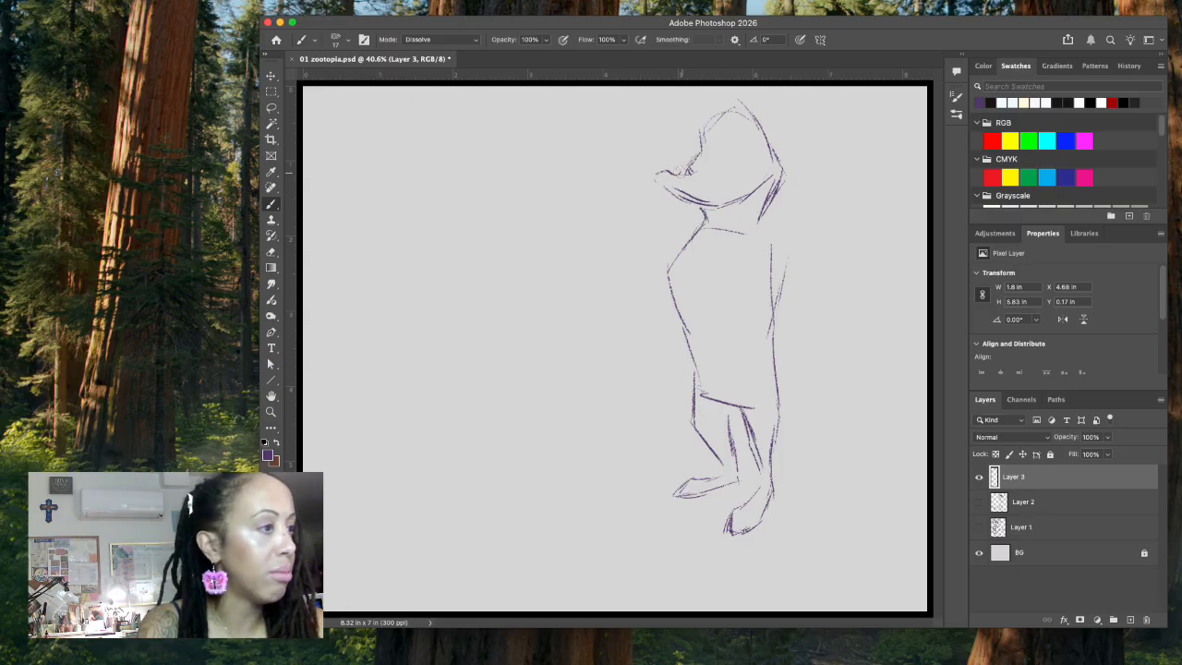
Step: Try outlining a nose at the muzzle tip and delete its upper part with a lasso selection
{"action": "left_click_drag", "start_coordinate": [658, 177], "coordinate": [663, 179]}
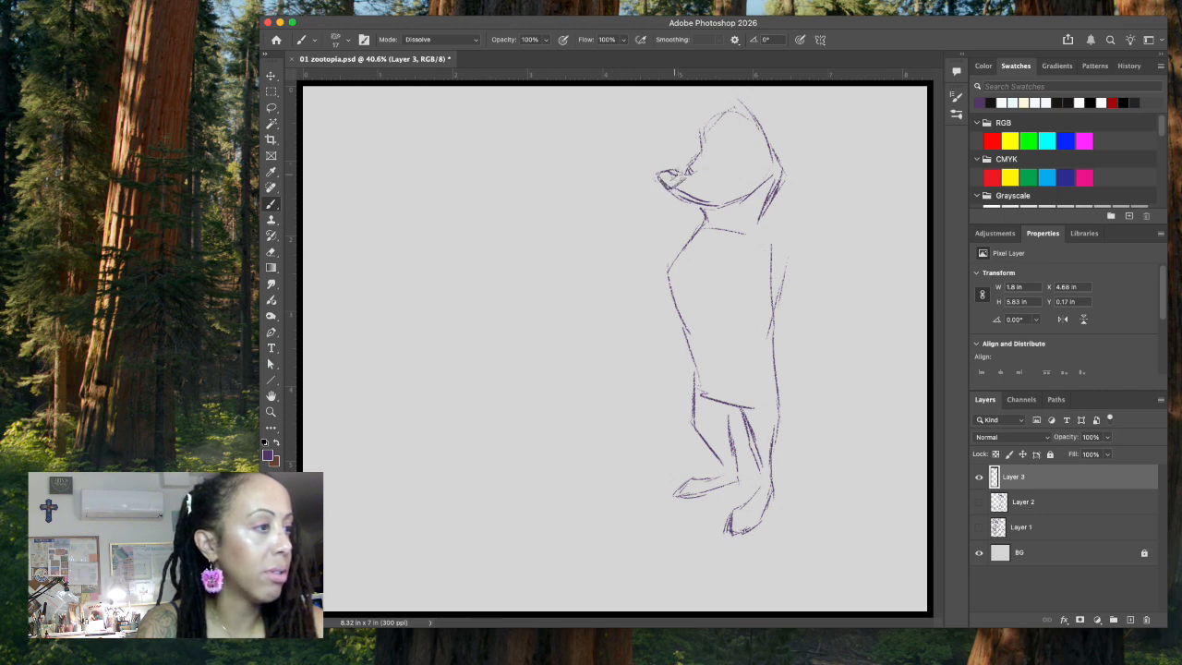
{"action": "left_click_drag", "start_coordinate": [671, 171], "coordinate": [681, 177]}
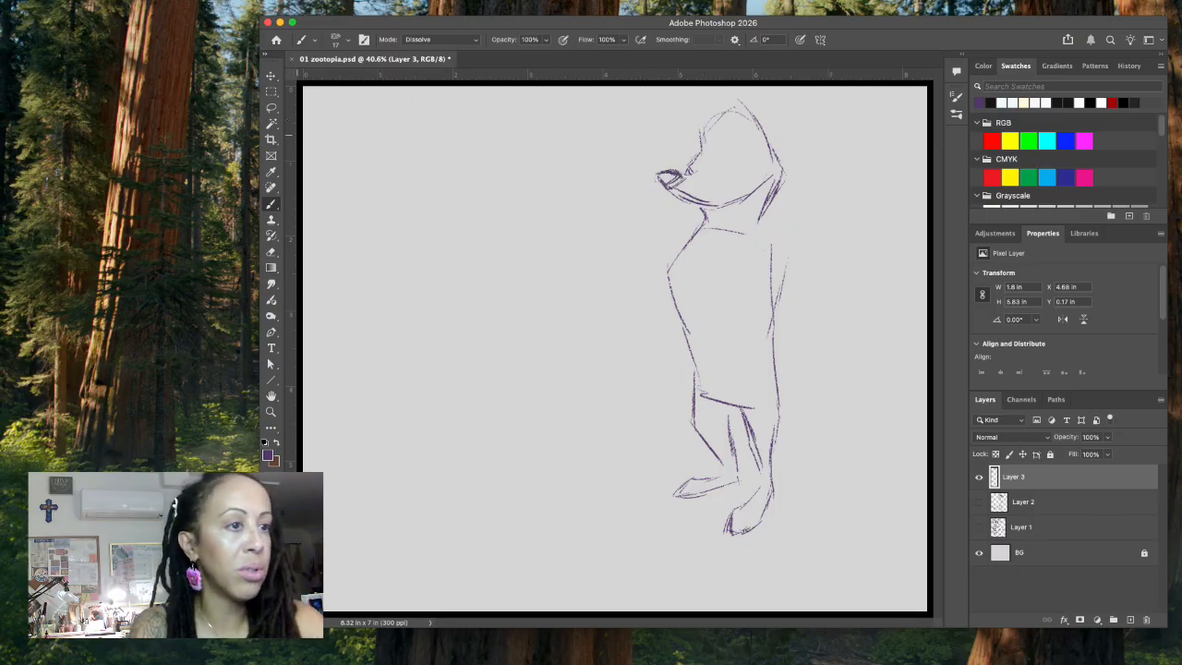
{"action": "left_click", "coordinate": [271, 107]}
{"action": "mouse_move", "coordinate": [682, 164]}
{"action": "left_mouse_down"}
{"action": "mouse_move", "coordinate": [656, 175]}
{"action": "mouse_move", "coordinate": [675, 177]}
{"action": "mouse_move", "coordinate": [684, 152]}
{"action": "left_mouse_up"}
{"action": "key", "text": "Delete"}
{"action": "key", "text": "super+d"}
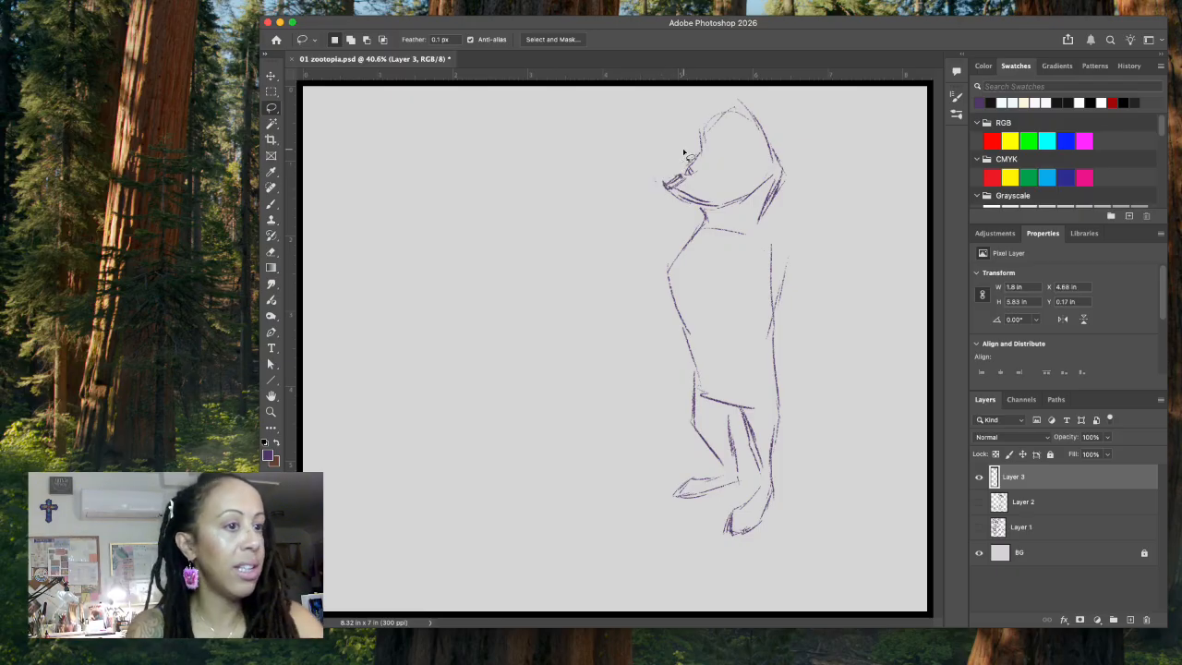
Step: Redraw the nose slightly smaller at the muzzle tip and fill it in dark
{"action": "key", "text": "b"}
{"action": "left_click_drag", "start_coordinate": [674, 172], "coordinate": [660, 178]}
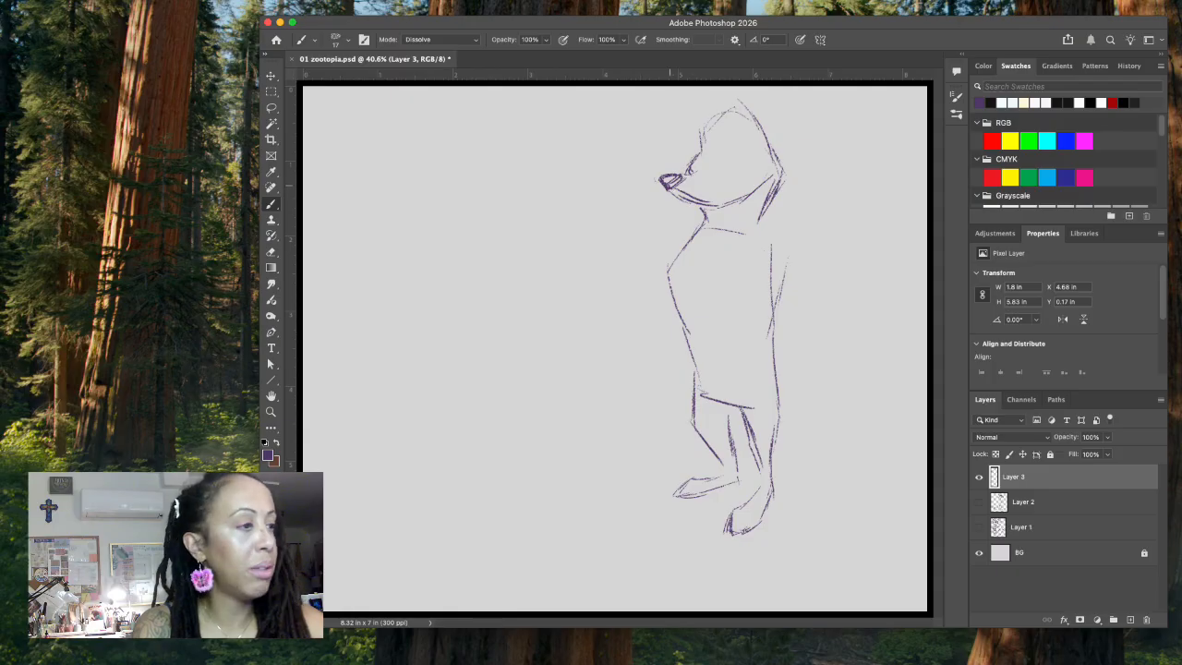
{"action": "left_click_drag", "start_coordinate": [670, 176], "coordinate": [680, 179]}
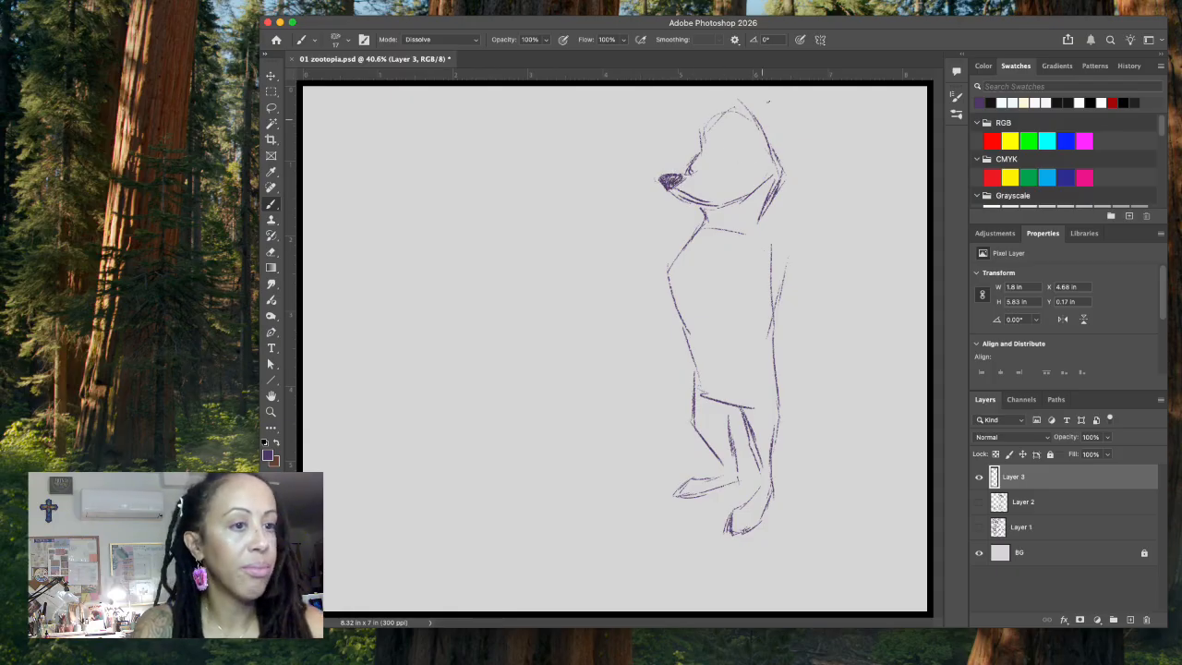
Step: Sketch the brow, cheek and muzzle-top lines and draw both round eyes on the face
{"action": "mouse_move", "coordinate": [720, 122]}
{"action": "left_mouse_down"}
{"action": "mouse_move", "coordinate": [715, 161]}
{"action": "mouse_move", "coordinate": [695, 157]}
{"action": "left_mouse_up"}
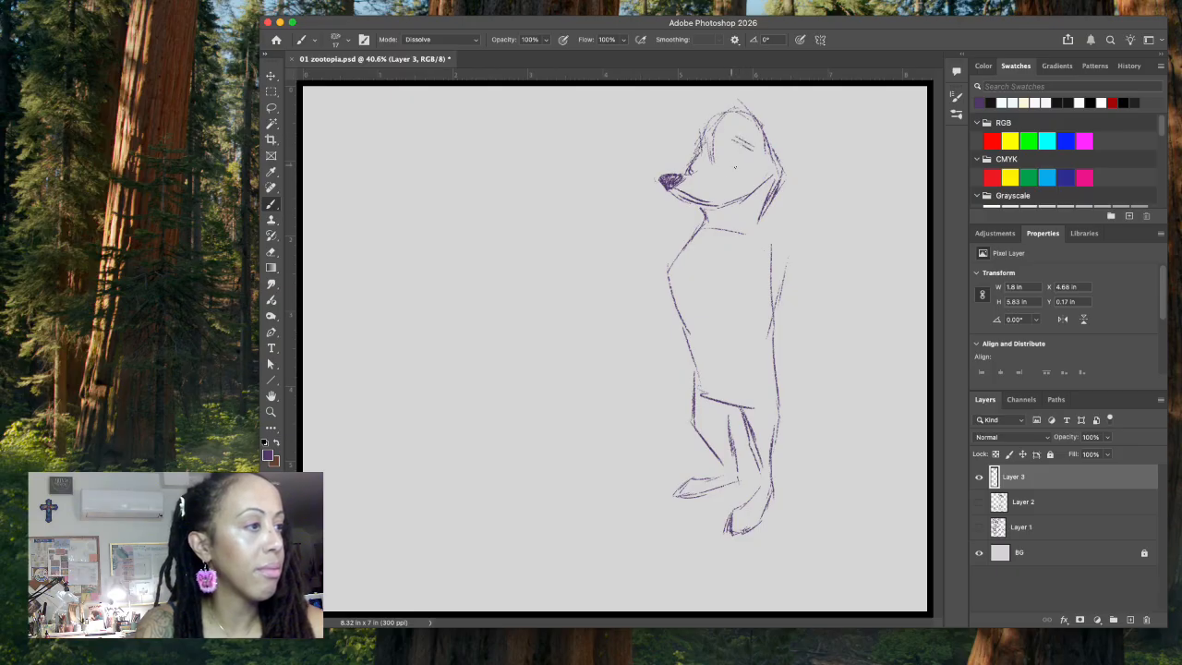
{"action": "mouse_move", "coordinate": [732, 174]}
{"action": "left_mouse_down"}
{"action": "mouse_move", "coordinate": [714, 172]}
{"action": "mouse_move", "coordinate": [738, 175]}
{"action": "left_mouse_up"}
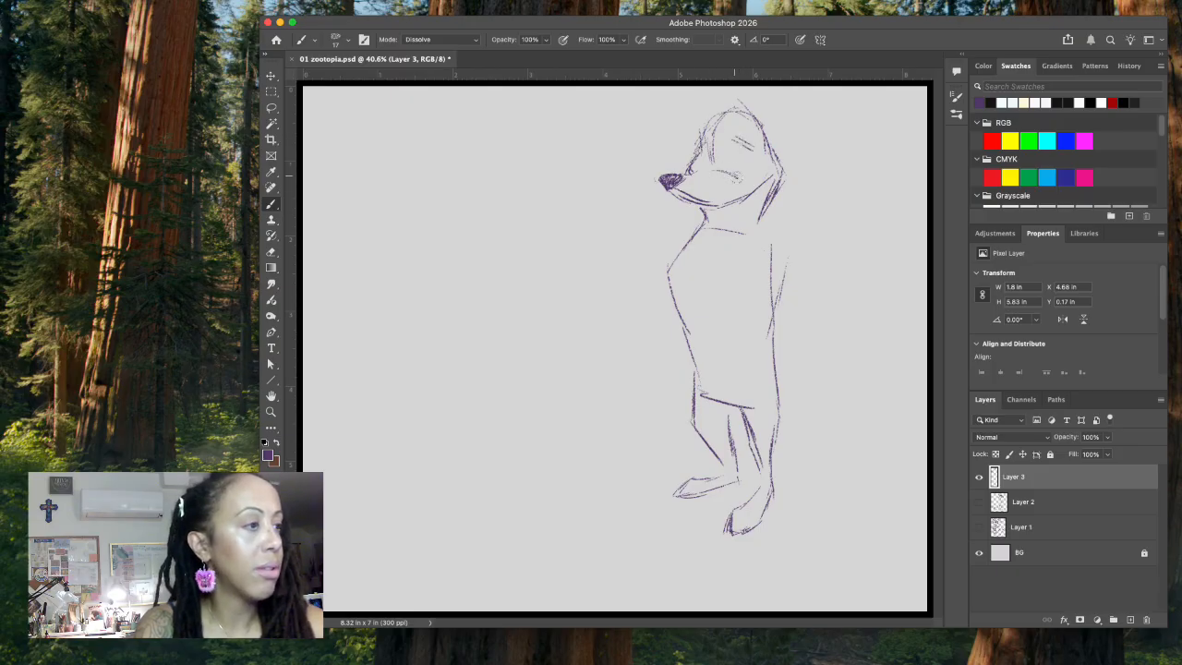
{"action": "mouse_move", "coordinate": [727, 153]}
{"action": "left_mouse_down"}
{"action": "mouse_move", "coordinate": [729, 172]}
{"action": "mouse_move", "coordinate": [747, 175]}
{"action": "mouse_move", "coordinate": [707, 160]}
{"action": "mouse_move", "coordinate": [697, 169]}
{"action": "mouse_move", "coordinate": [747, 160]}
{"action": "mouse_move", "coordinate": [740, 172]}
{"action": "mouse_move", "coordinate": [699, 162]}
{"action": "left_mouse_up"}
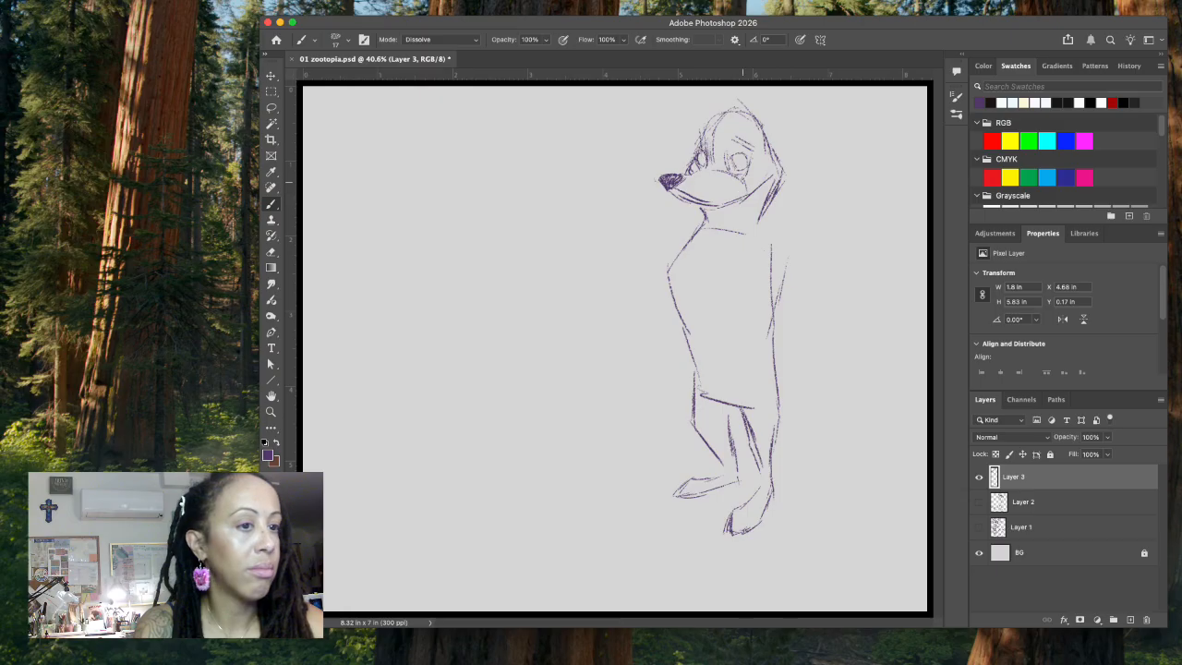
Step: Delete the nose and the front of the muzzle with a lasso selection
{"action": "key", "text": "l"}
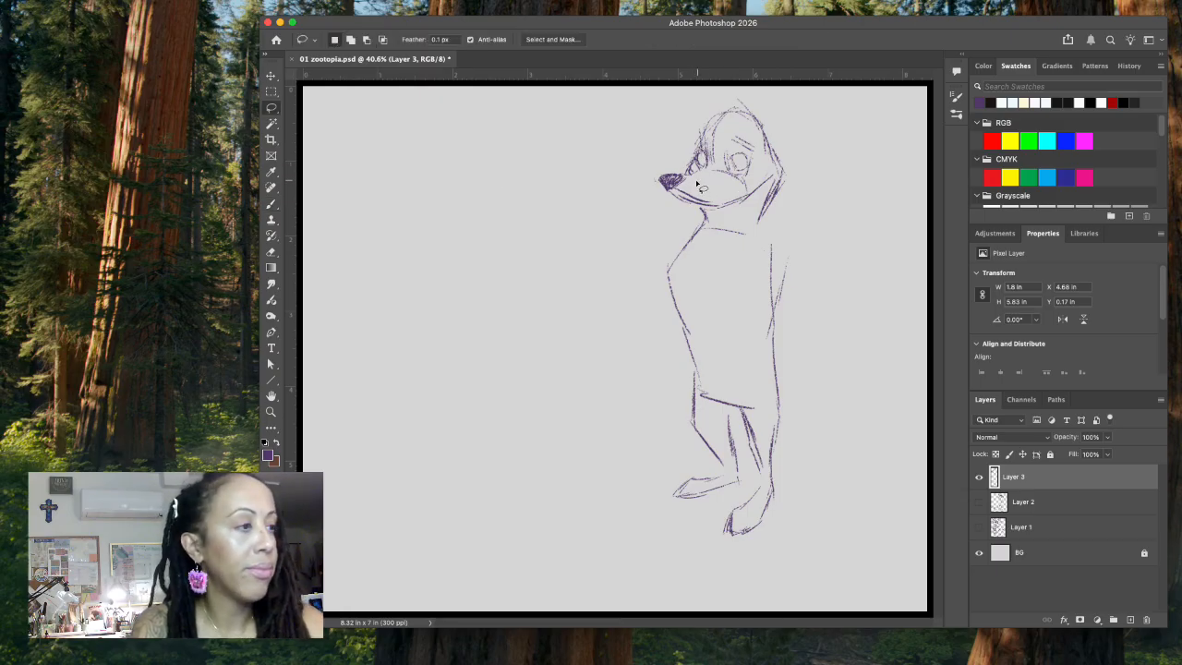
{"action": "mouse_move", "coordinate": [693, 189]}
{"action": "left_mouse_down"}
{"action": "mouse_move", "coordinate": [654, 172]}
{"action": "mouse_move", "coordinate": [687, 192]}
{"action": "left_mouse_up"}
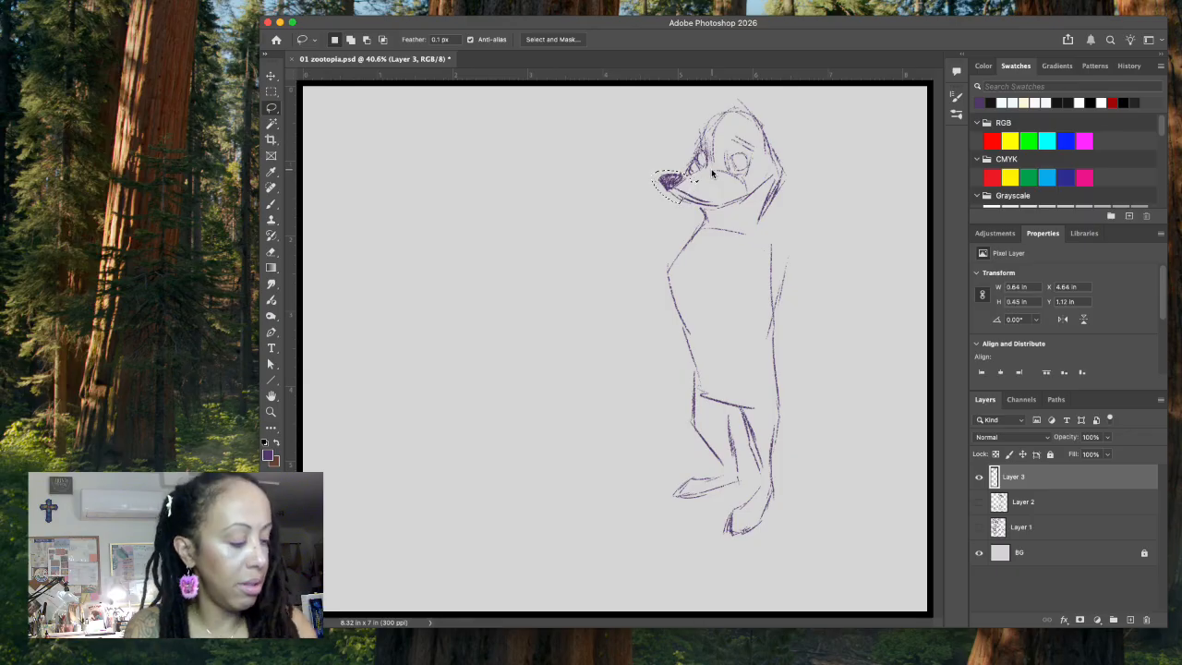
{"action": "key", "text": "Delete"}
{"action": "key", "text": "super+d"}
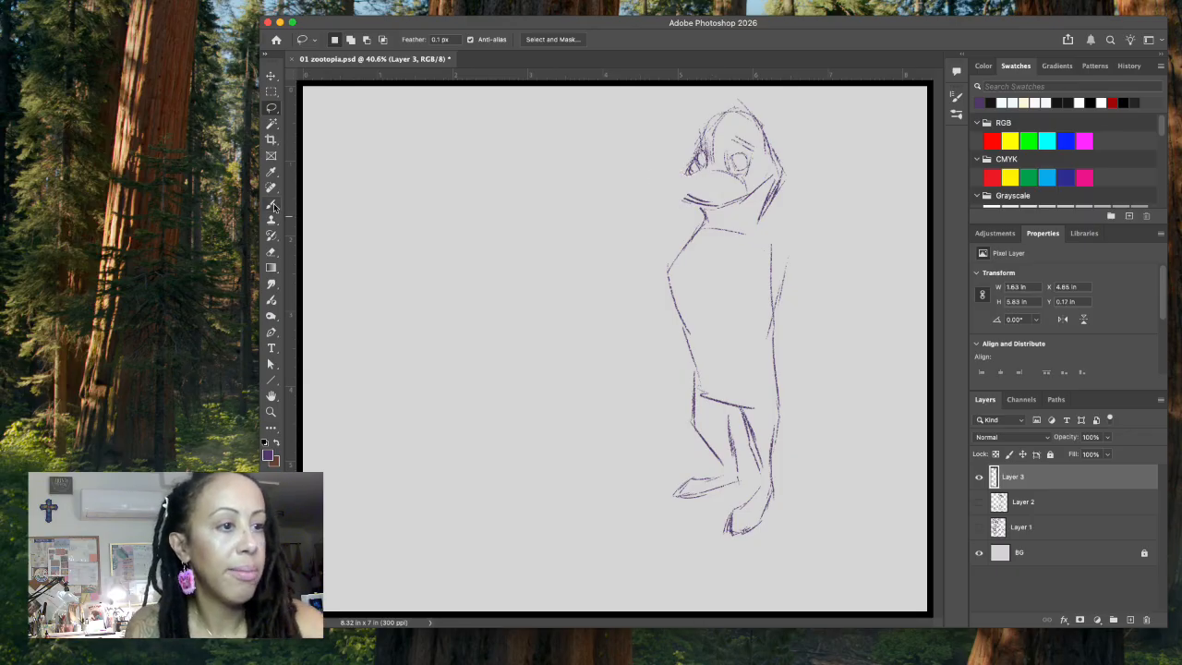
Step: Redraw the front of the muzzle with a dark nose and shift the whole figure down and slightly left on the canvas
{"action": "key", "text": "b"}
{"action": "mouse_move", "coordinate": [700, 169]}
{"action": "left_mouse_down"}
{"action": "mouse_move", "coordinate": [666, 177]}
{"action": "mouse_move", "coordinate": [680, 191]}
{"action": "mouse_move", "coordinate": [694, 182]}
{"action": "left_mouse_up"}
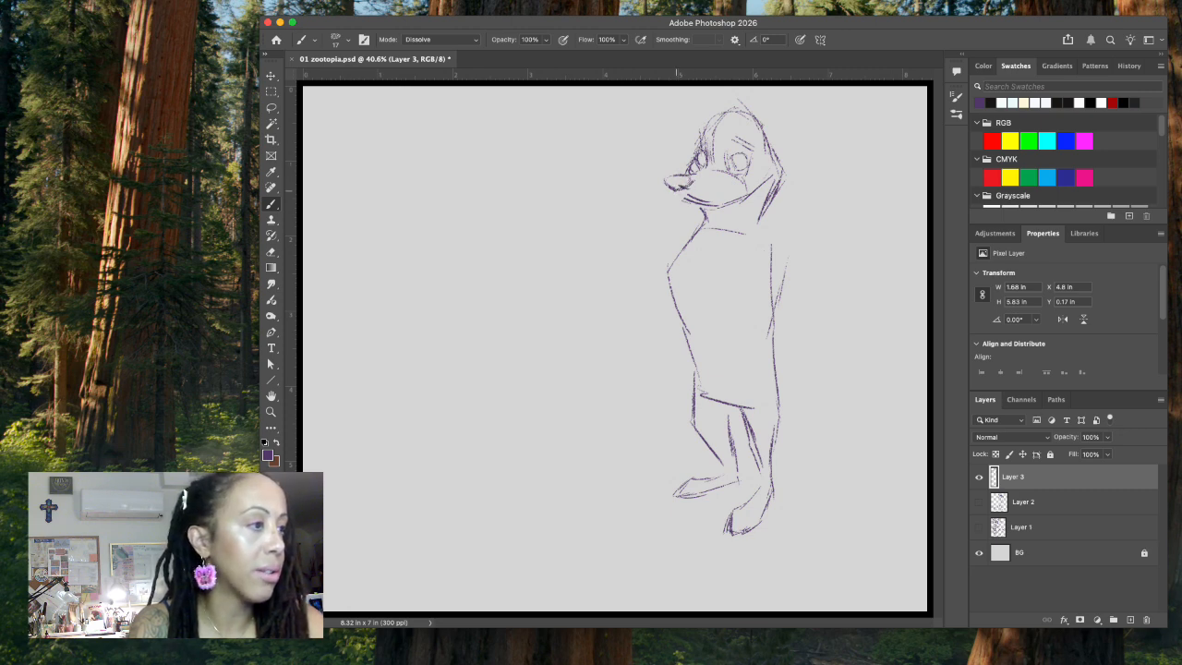
{"action": "mouse_move", "coordinate": [677, 176]}
{"action": "left_mouse_down"}
{"action": "mouse_move", "coordinate": [688, 176]}
{"action": "mouse_move", "coordinate": [675, 184]}
{"action": "mouse_move", "coordinate": [688, 183]}
{"action": "mouse_move", "coordinate": [685, 197]}
{"action": "left_mouse_up"}
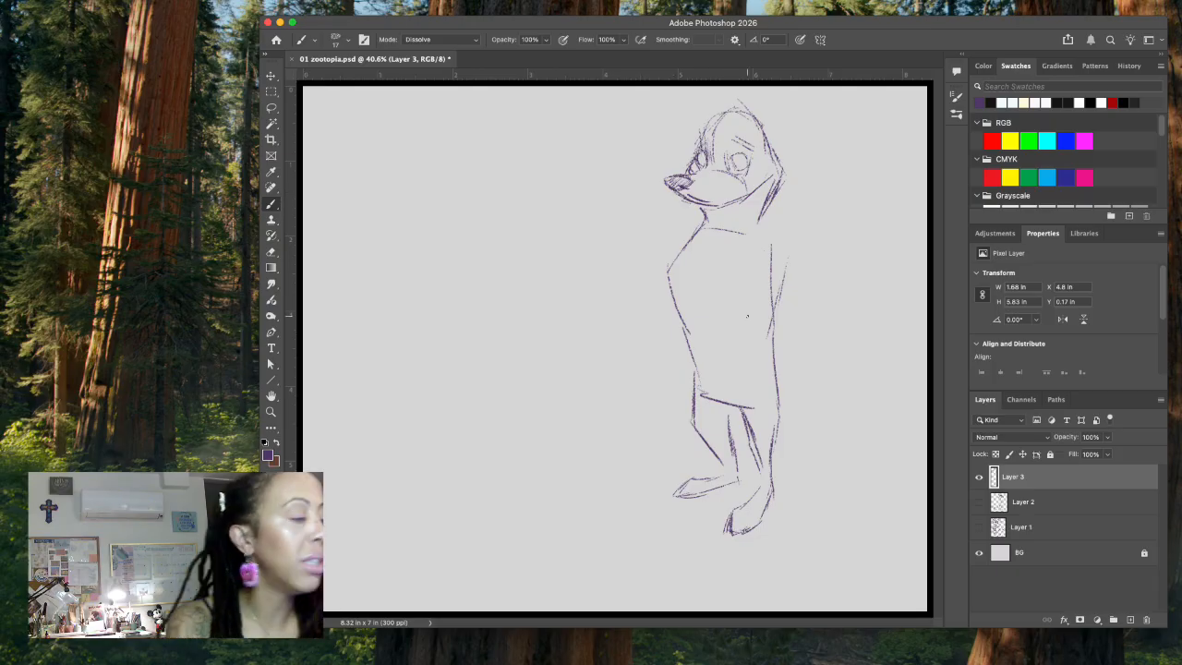
{"action": "key", "text": "v"}
{"action": "left_click_drag", "start_coordinate": [747, 419], "coordinate": [725, 472]}
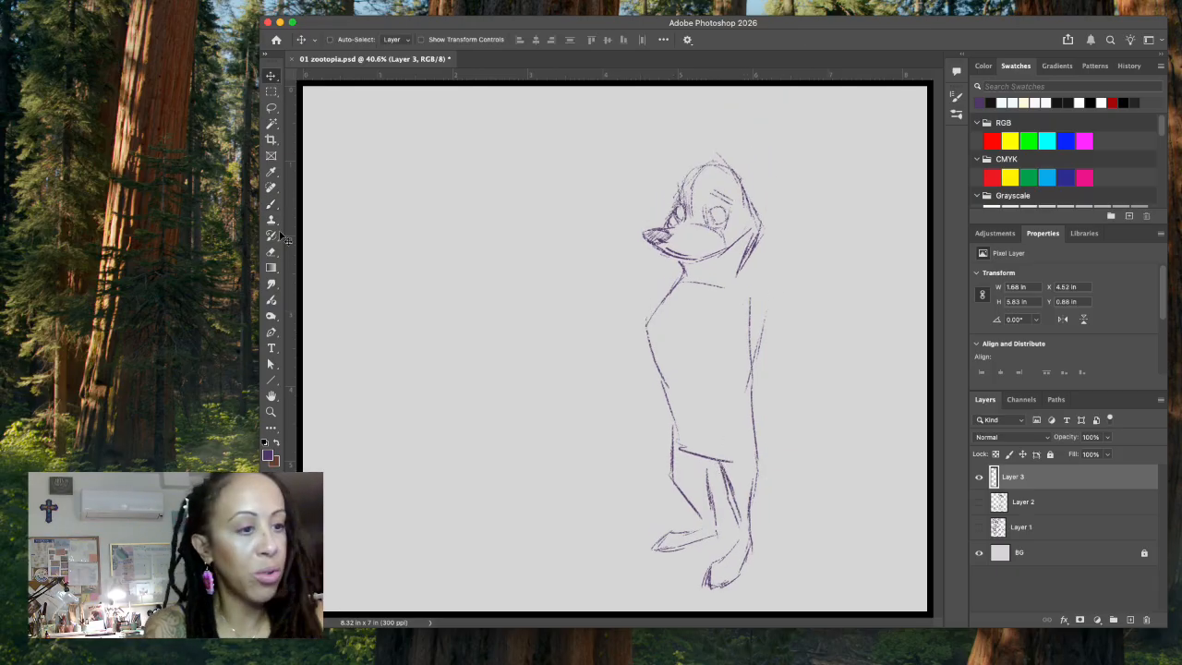
Step: Sketch the large near ear, the smaller far ear and the jagged hair tuft on top of the fox's head
{"action": "left_click", "coordinate": [270, 204]}
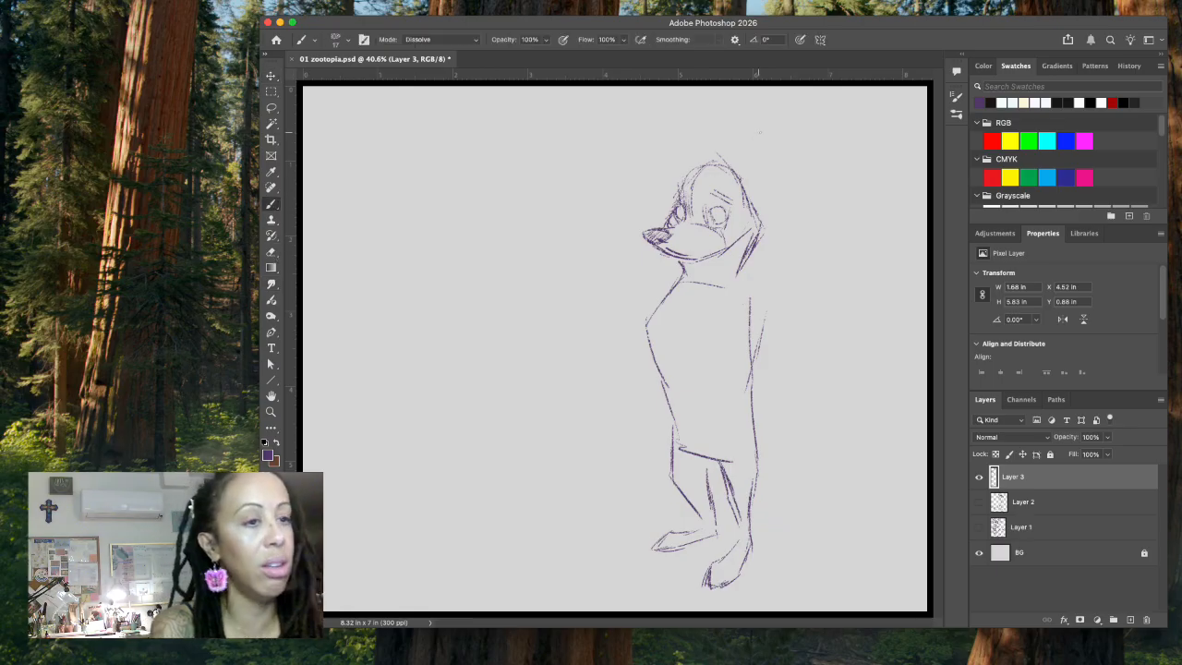
{"action": "mouse_move", "coordinate": [680, 175]}
{"action": "left_mouse_down"}
{"action": "mouse_move", "coordinate": [702, 146]}
{"action": "mouse_move", "coordinate": [736, 157]}
{"action": "mouse_move", "coordinate": [744, 183]}
{"action": "mouse_move", "coordinate": [818, 157]}
{"action": "left_mouse_up"}
{"action": "mouse_move", "coordinate": [745, 171]}
{"action": "left_mouse_down"}
{"action": "mouse_move", "coordinate": [816, 152]}
{"action": "mouse_move", "coordinate": [777, 170]}
{"action": "mouse_move", "coordinate": [815, 151]}
{"action": "mouse_move", "coordinate": [805, 193]}
{"action": "mouse_move", "coordinate": [765, 224]}
{"action": "mouse_move", "coordinate": [736, 266]}
{"action": "left_mouse_up"}
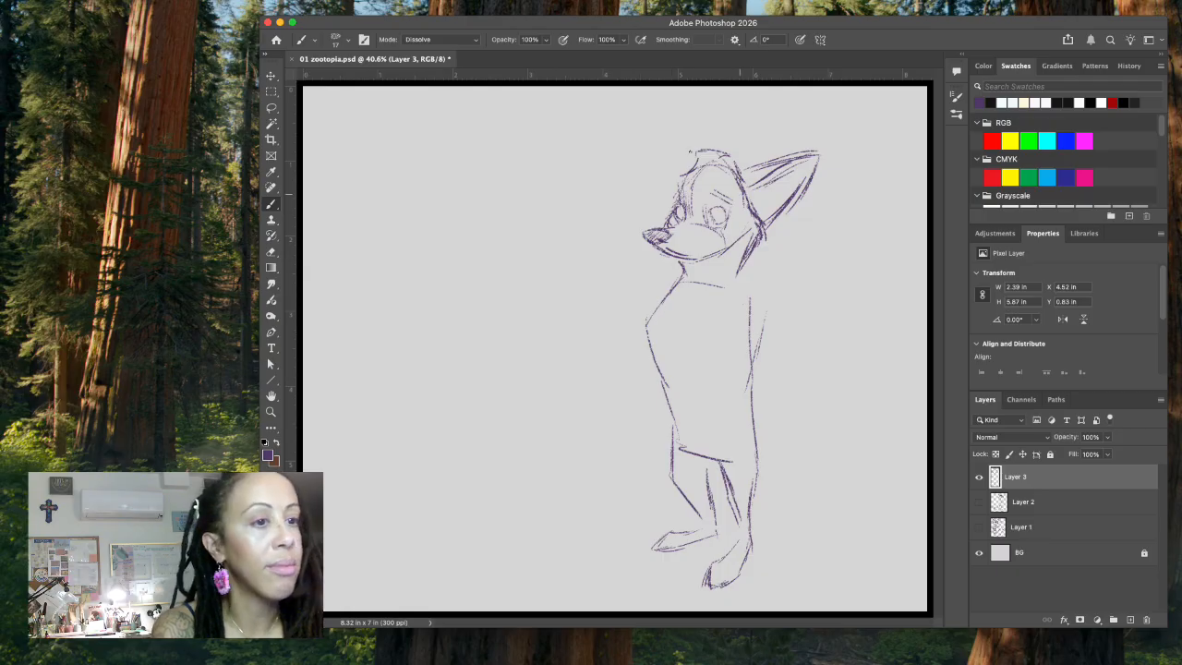
{"action": "mouse_move", "coordinate": [698, 164]}
{"action": "left_mouse_down"}
{"action": "mouse_move", "coordinate": [705, 146]}
{"action": "mouse_move", "coordinate": [734, 153]}
{"action": "mouse_move", "coordinate": [732, 163]}
{"action": "left_mouse_up"}
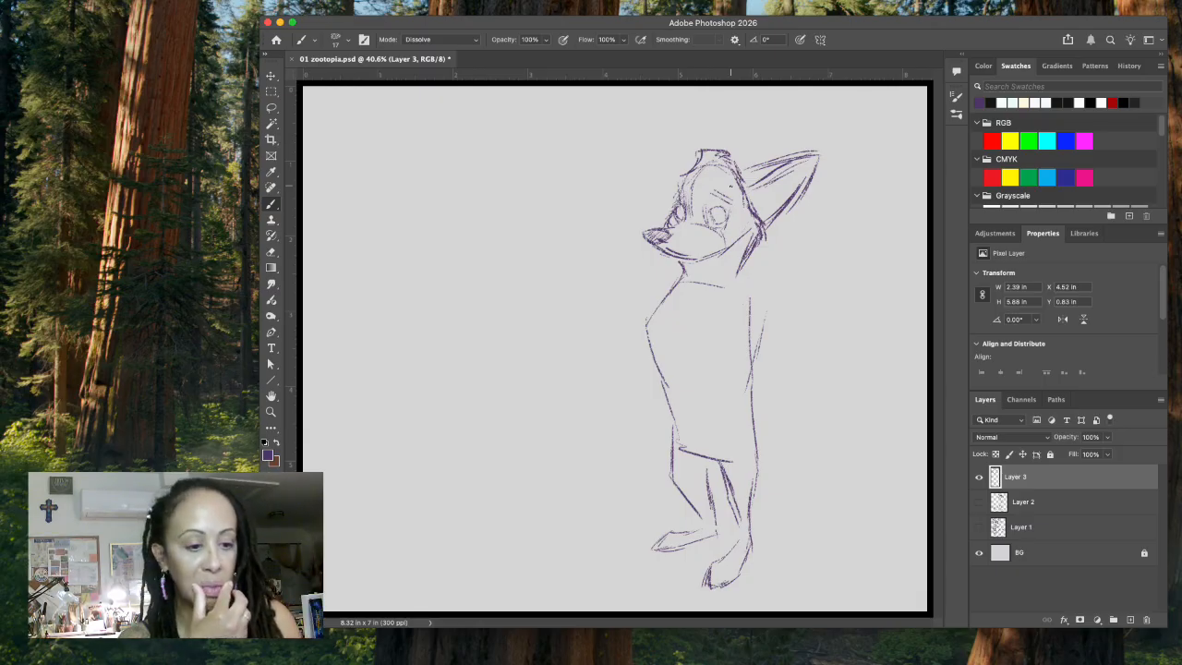
{"action": "mouse_move", "coordinate": [720, 149]}
{"action": "left_mouse_down"}
{"action": "mouse_move", "coordinate": [753, 127]}
{"action": "mouse_move", "coordinate": [741, 169]}
{"action": "left_mouse_up"}
{"action": "mouse_move", "coordinate": [749, 128]}
{"action": "left_mouse_down"}
{"action": "mouse_move", "coordinate": [742, 162]}
{"action": "mouse_move", "coordinate": [762, 168]}
{"action": "left_mouse_up"}
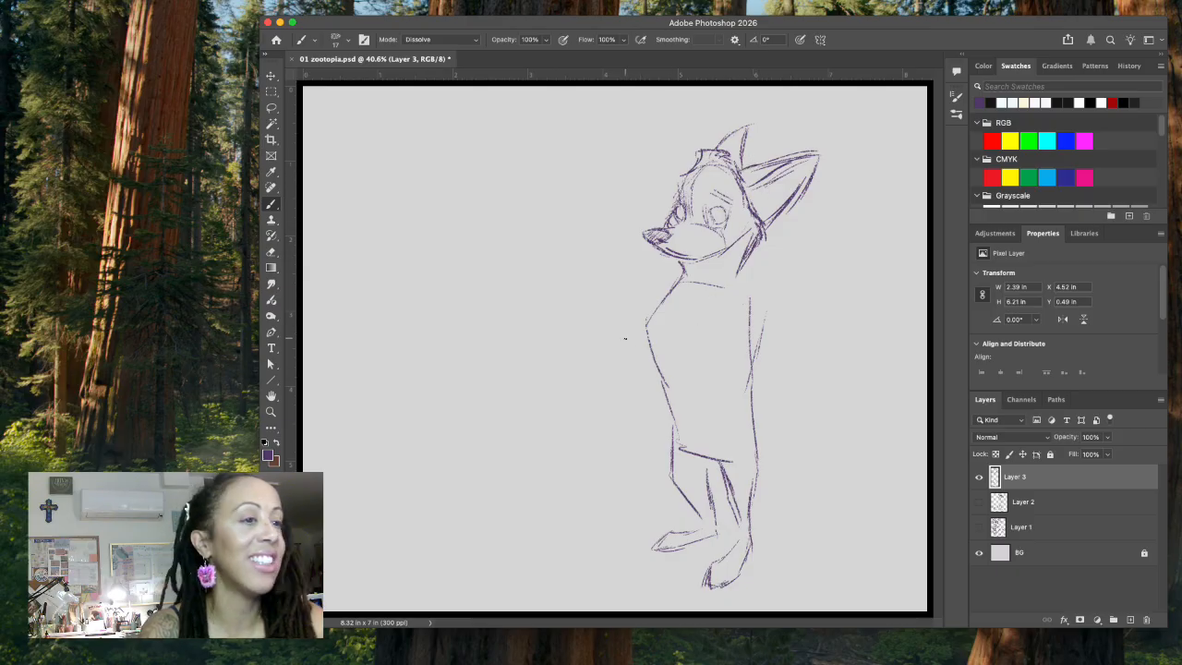
Step: Delete the overshooting lines at the far ear's tip and scale the ear to 88.55% with a free transform
{"action": "left_click", "coordinate": [270, 107]}
{"action": "left_click_drag", "start_coordinate": [747, 127], "coordinate": [765, 114]}
{"action": "key", "text": "Delete"}
{"action": "key", "text": "super+d"}
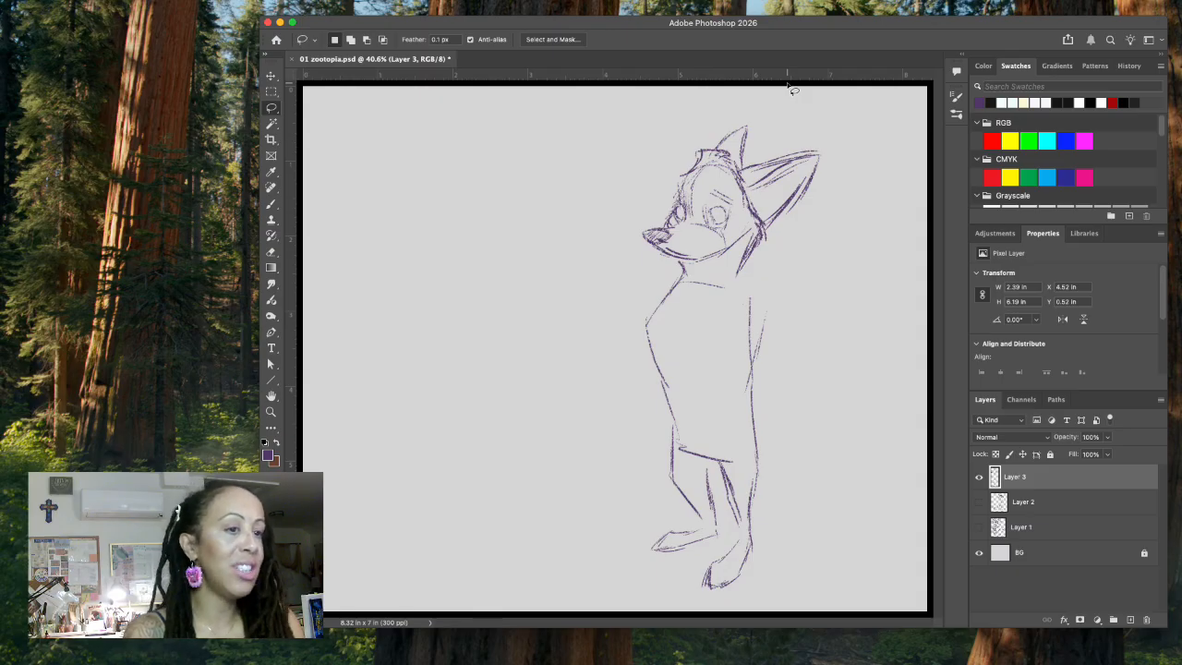
{"action": "mouse_move", "coordinate": [759, 112]}
{"action": "left_mouse_down"}
{"action": "mouse_move", "coordinate": [715, 144]}
{"action": "mouse_move", "coordinate": [740, 171]}
{"action": "mouse_move", "coordinate": [769, 117]}
{"action": "mouse_move", "coordinate": [757, 110]}
{"action": "mouse_move", "coordinate": [809, 121]}
{"action": "left_mouse_up"}
{"action": "key", "text": "ctrl+t"}
{"action": "left_click_drag", "start_coordinate": [742, 134], "coordinate": [742, 130]}
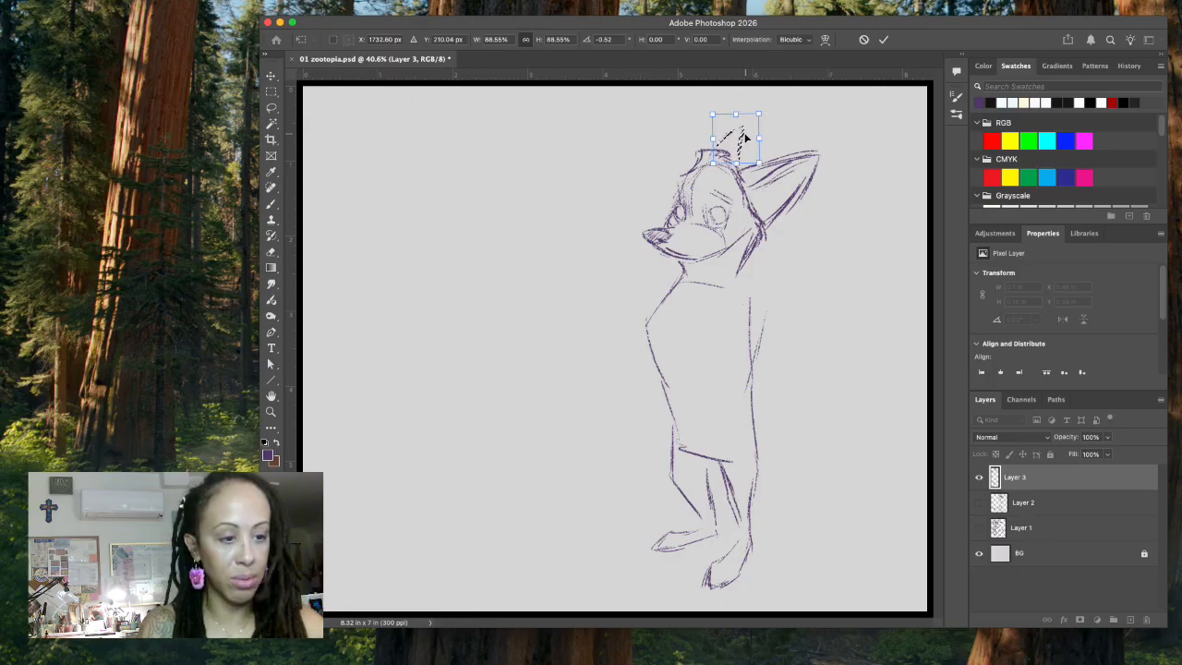
Step: Draw a smile with a cheek crease on the muzzle and delete the thick mouth line with a lasso selection
{"action": "left_click", "coordinate": [271, 204]}
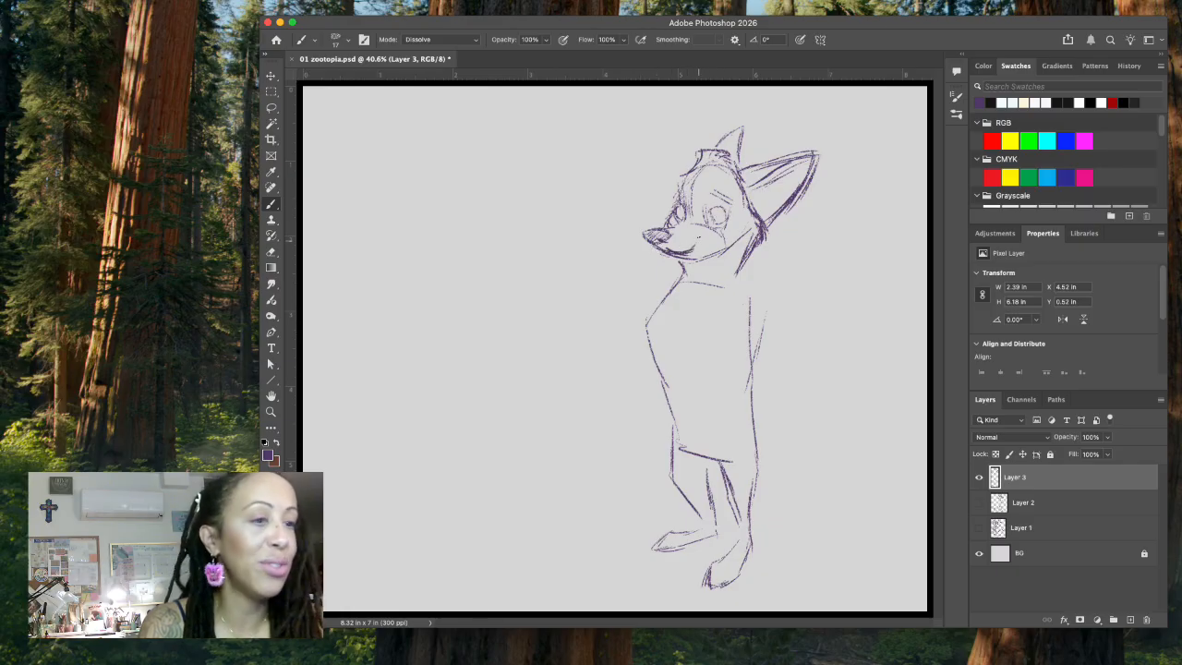
{"action": "left_click_drag", "start_coordinate": [698, 229], "coordinate": [710, 238]}
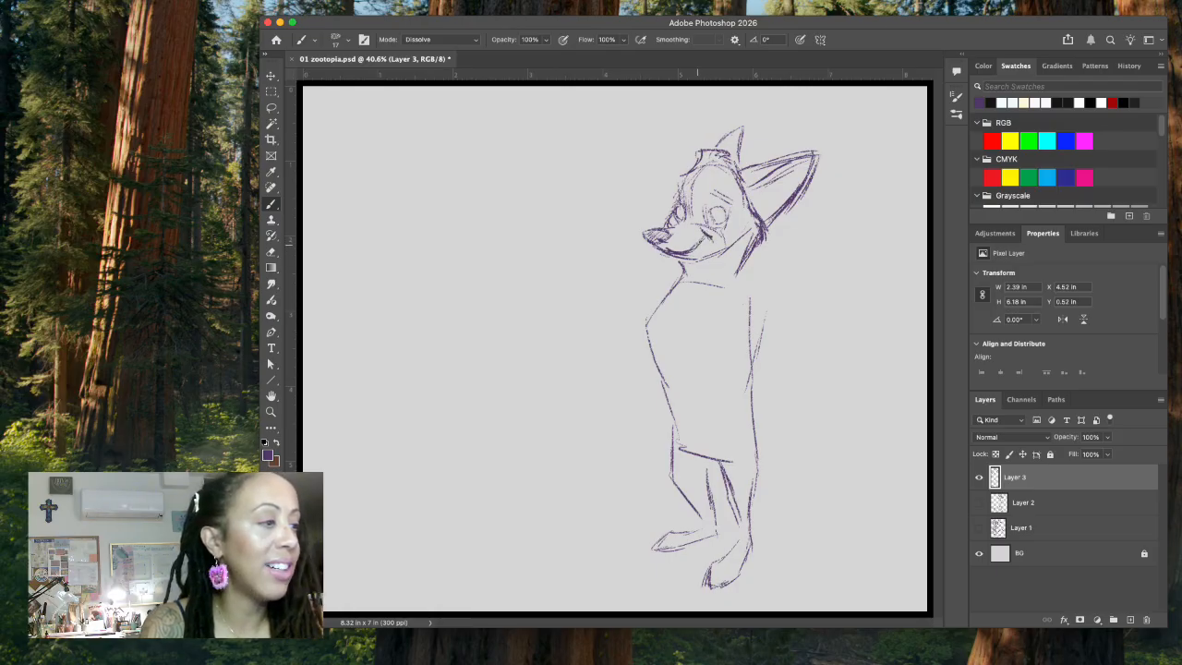
{"action": "left_click", "coordinate": [270, 107]}
{"action": "mouse_move", "coordinate": [701, 239]}
{"action": "left_mouse_down"}
{"action": "mouse_move", "coordinate": [665, 248]}
{"action": "mouse_move", "coordinate": [685, 257]}
{"action": "mouse_move", "coordinate": [719, 227]}
{"action": "left_mouse_up"}
{"action": "key", "text": "super+d"}
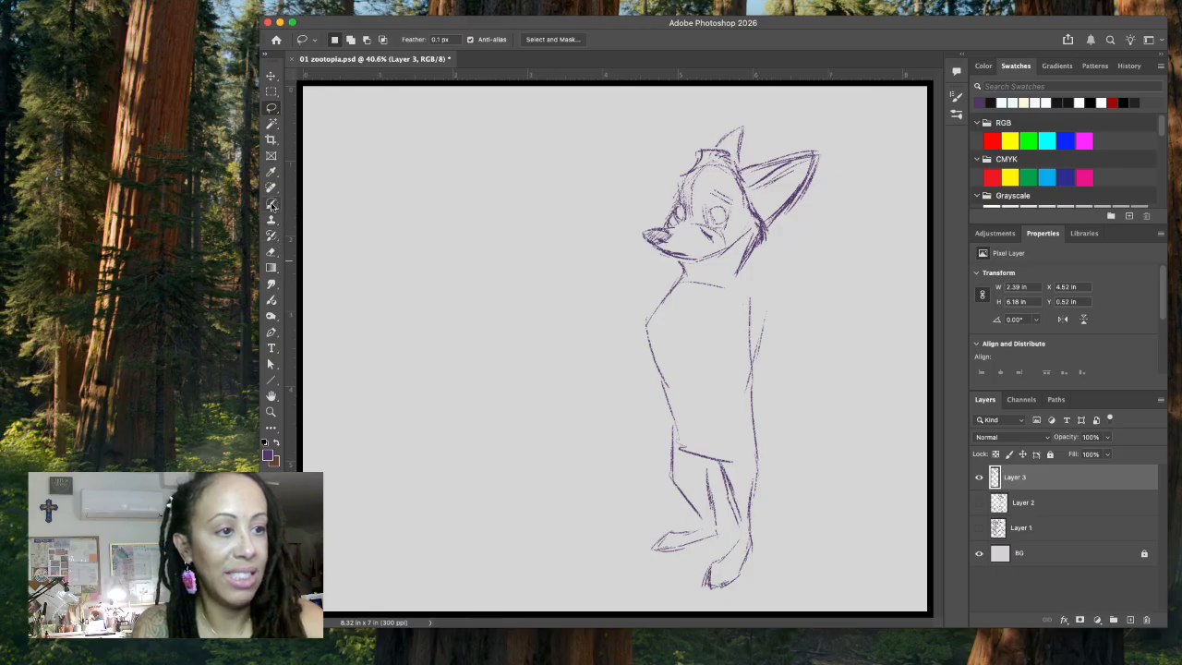
Step: Redraw the smile as a thinner line and add pupils, half-closed eyelids and dark eyebrows to both eyes
{"action": "left_click", "coordinate": [271, 204]}
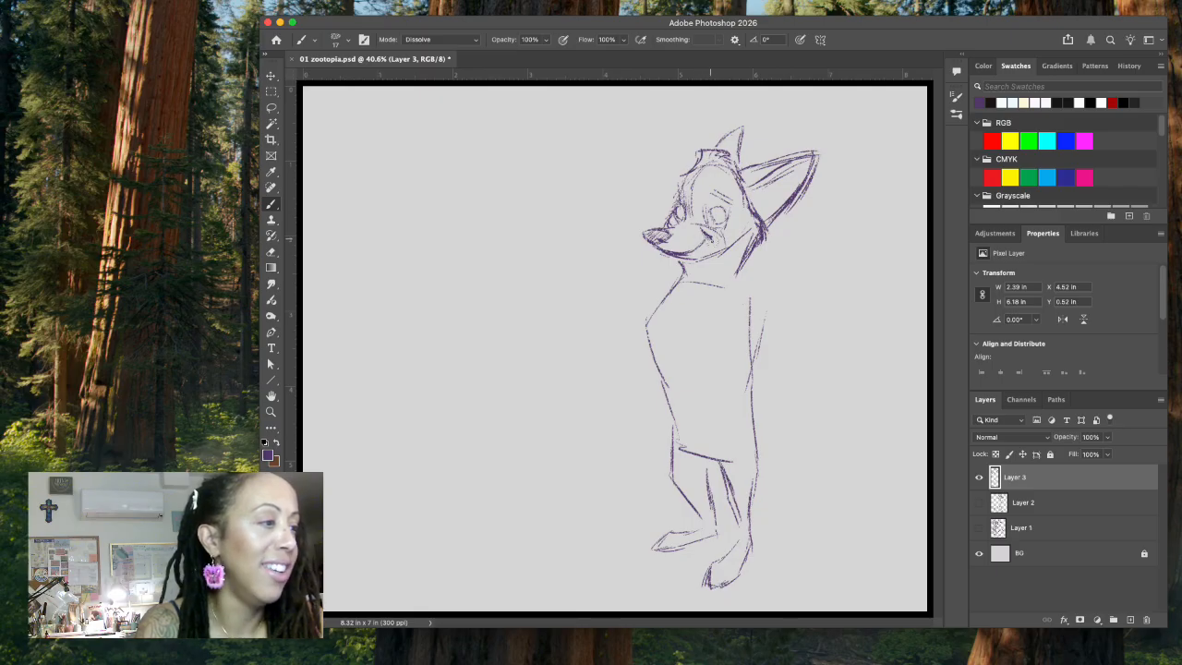
{"action": "mouse_move", "coordinate": [713, 213]}
{"action": "left_mouse_down"}
{"action": "mouse_move", "coordinate": [709, 224]}
{"action": "mouse_move", "coordinate": [721, 216]}
{"action": "left_mouse_up"}
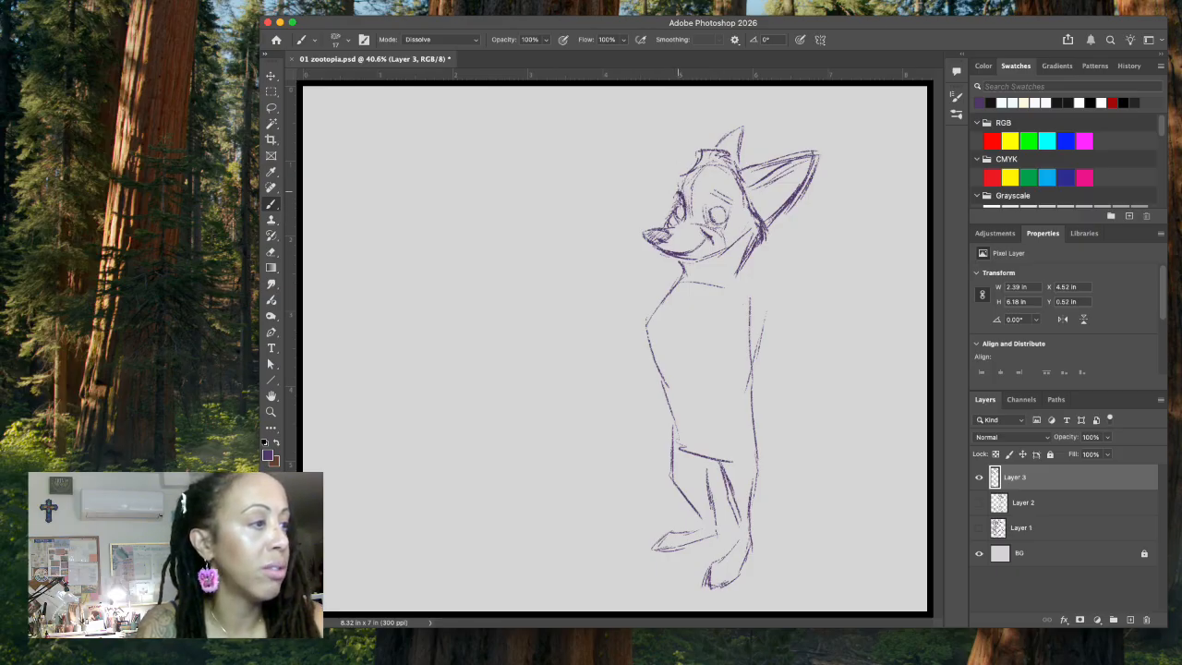
{"action": "mouse_move", "coordinate": [682, 192]}
{"action": "left_mouse_down"}
{"action": "mouse_move", "coordinate": [726, 196]}
{"action": "mouse_move", "coordinate": [715, 185]}
{"action": "mouse_move", "coordinate": [728, 198]}
{"action": "mouse_move", "coordinate": [719, 219]}
{"action": "mouse_move", "coordinate": [689, 216]}
{"action": "left_mouse_up"}
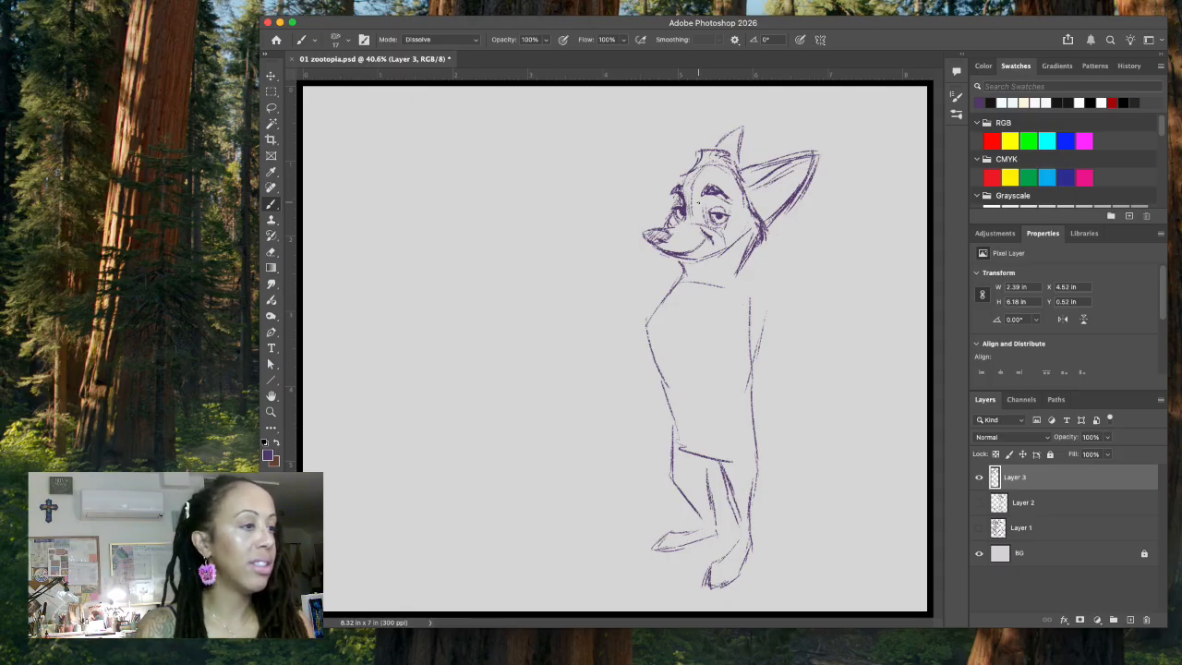
Step: Select the near eye with the lasso and shift it slightly left and up, closer to the muzzle
{"action": "key", "text": "l"}
{"action": "mouse_move", "coordinate": [714, 201]}
{"action": "left_mouse_down"}
{"action": "mouse_move", "coordinate": [694, 220]}
{"action": "mouse_move", "coordinate": [706, 238]}
{"action": "mouse_move", "coordinate": [732, 238]}
{"action": "mouse_move", "coordinate": [739, 198]}
{"action": "left_mouse_up"}
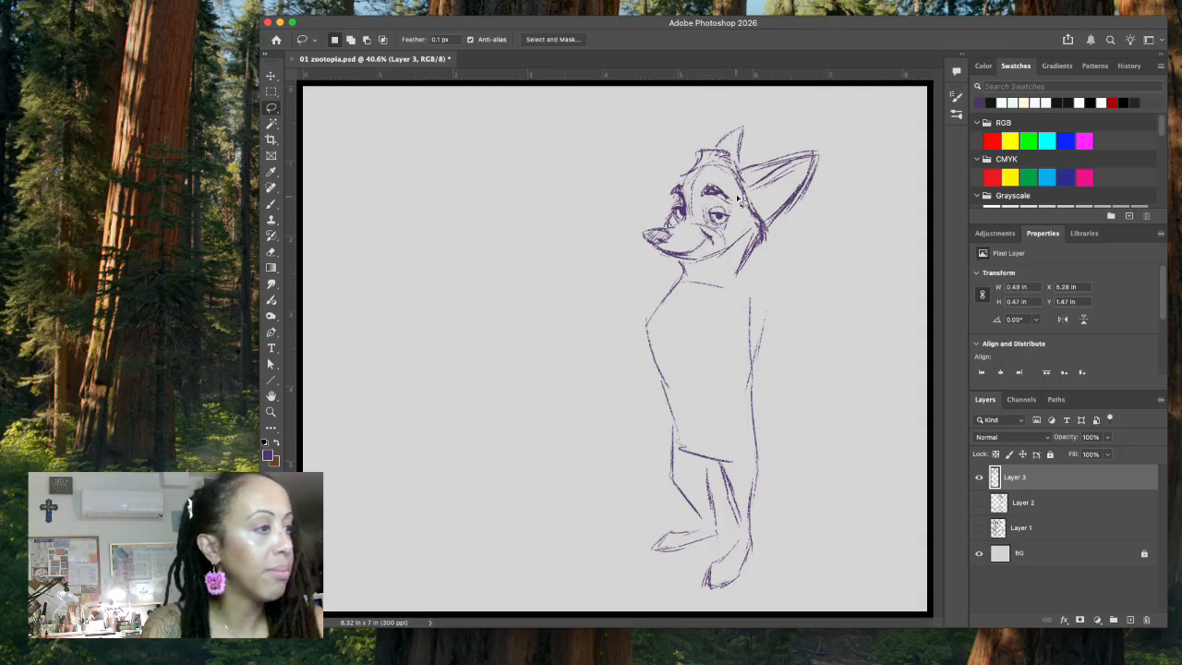
{"action": "left_click", "coordinate": [272, 76]}
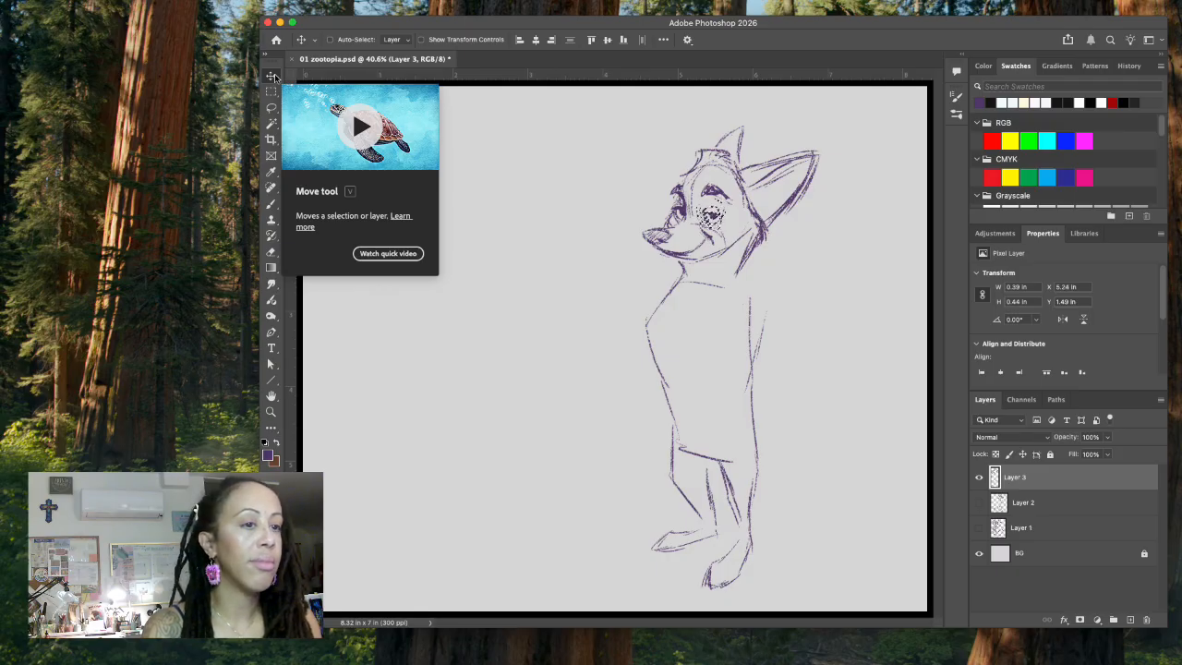
{"action": "key", "text": "Up"}
{"action": "key", "text": "Up"}
{"action": "key", "text": "Up"}
{"action": "key", "text": "Up"}
{"action": "key", "text": "Up"}
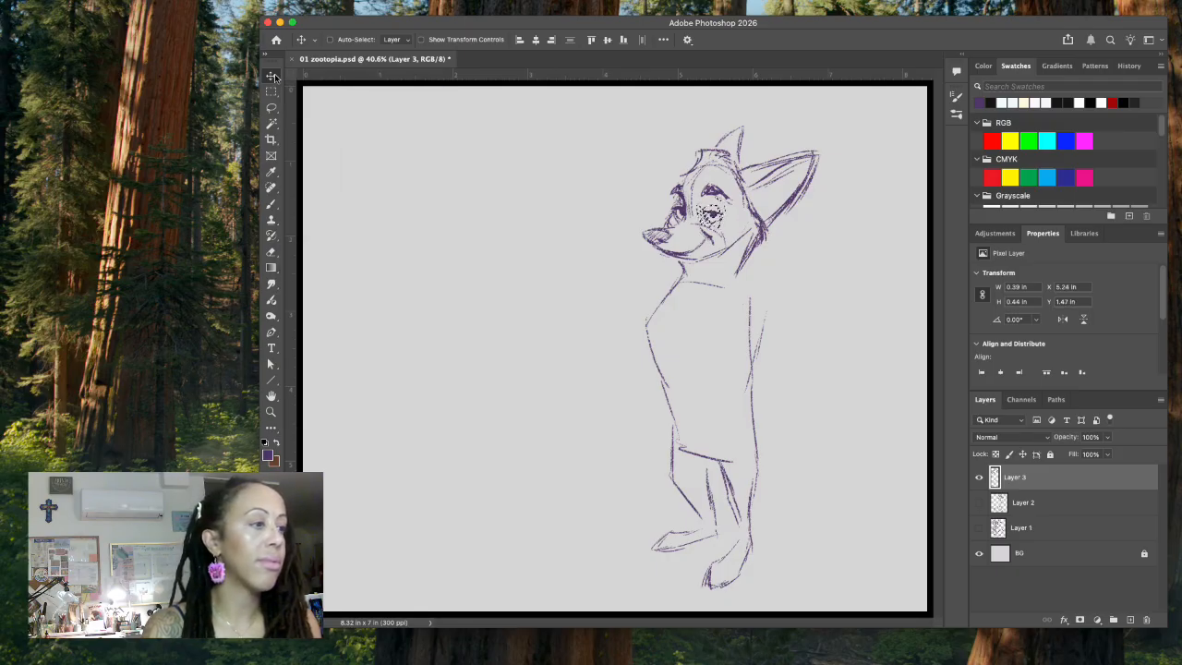
{"action": "key", "text": "ctrl+d"}
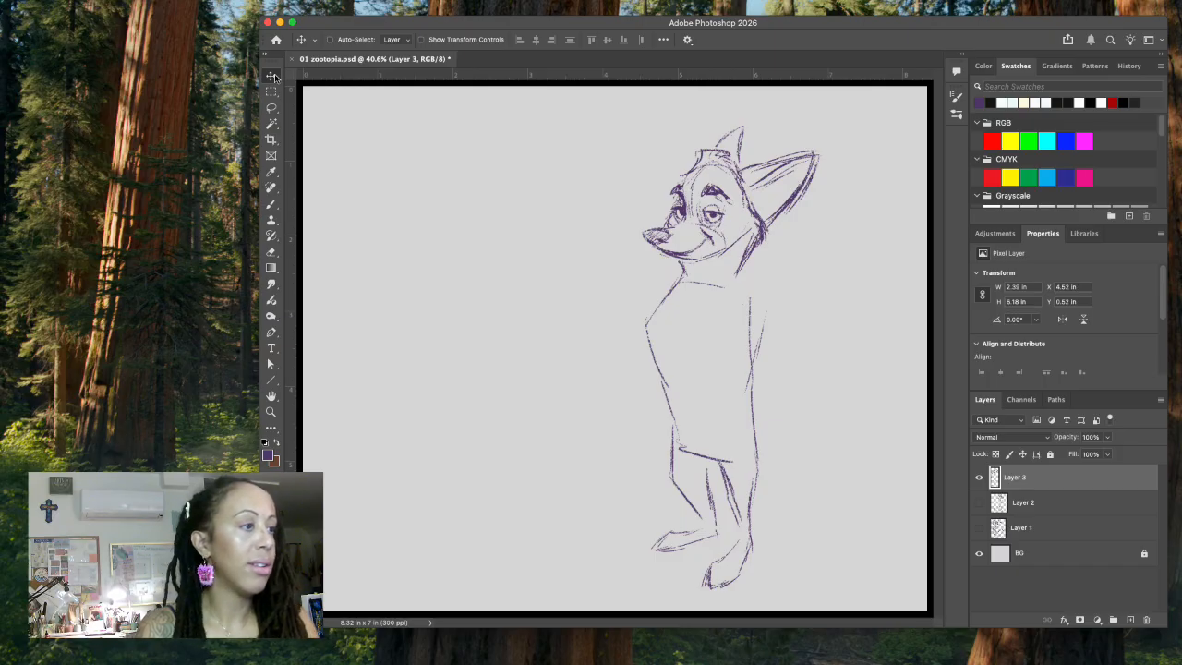
Step: Select both eyebrows with the lasso, lower them closer to the eyes and save the document
{"action": "left_click", "coordinate": [271, 203]}
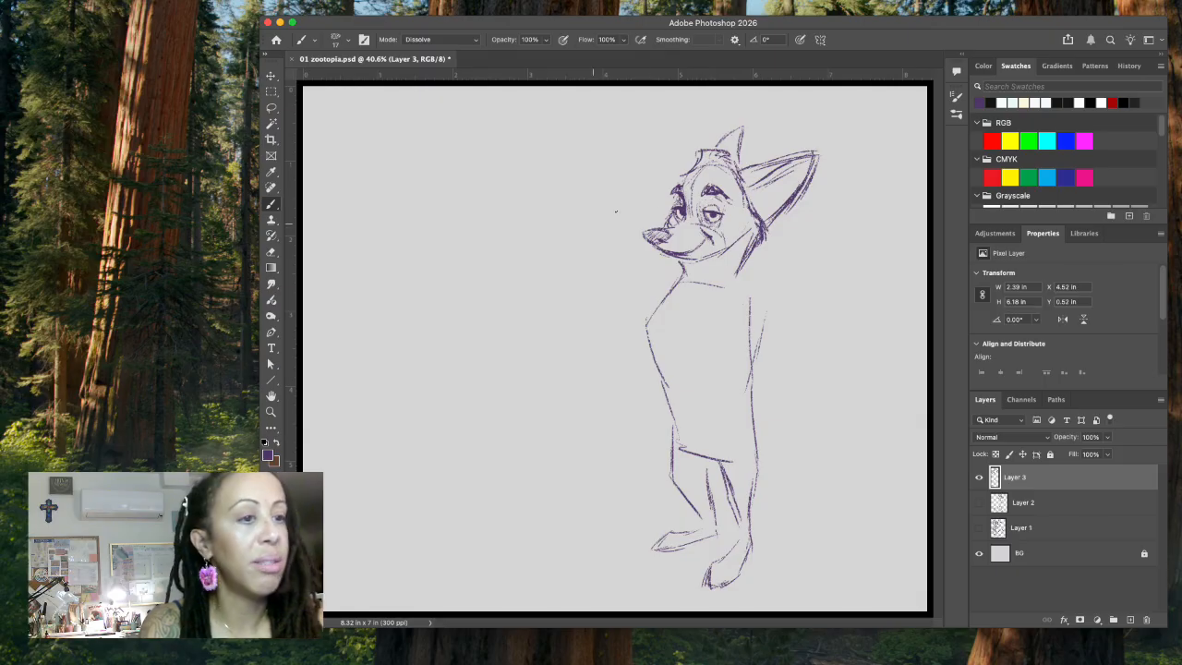
{"action": "left_click", "coordinate": [270, 107]}
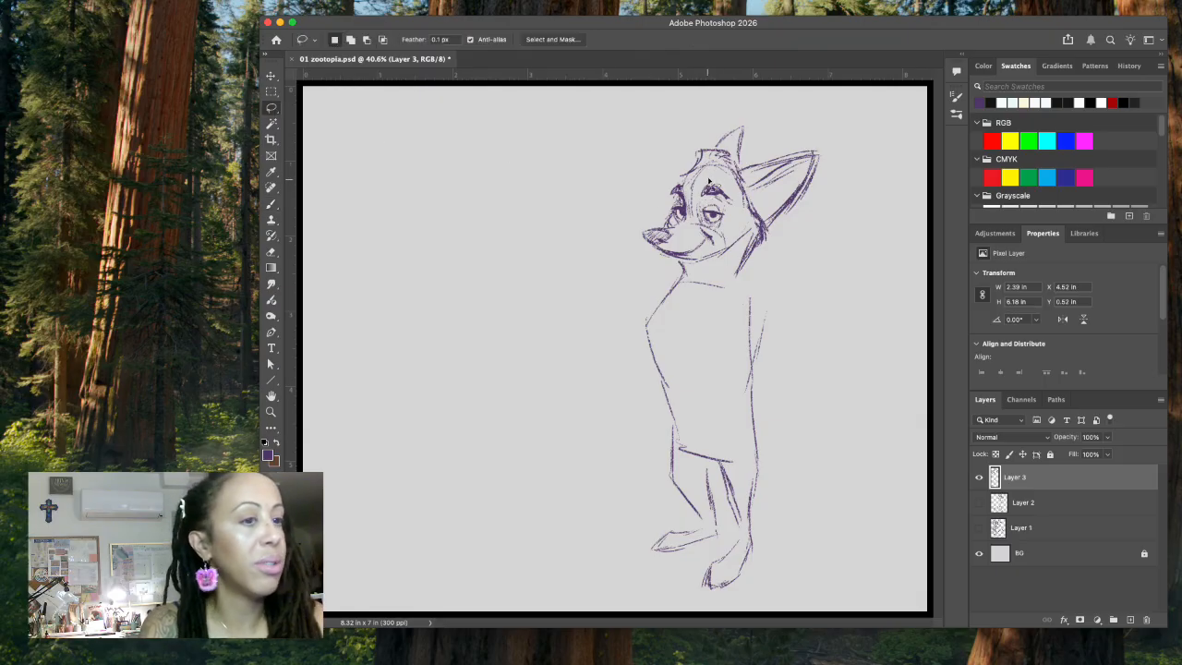
{"action": "mouse_move", "coordinate": [684, 182]}
{"action": "left_mouse_down"}
{"action": "mouse_move", "coordinate": [738, 214]}
{"action": "mouse_move", "coordinate": [733, 188]}
{"action": "mouse_move", "coordinate": [684, 182]}
{"action": "left_mouse_up"}
{"action": "left_click", "coordinate": [271, 75]}
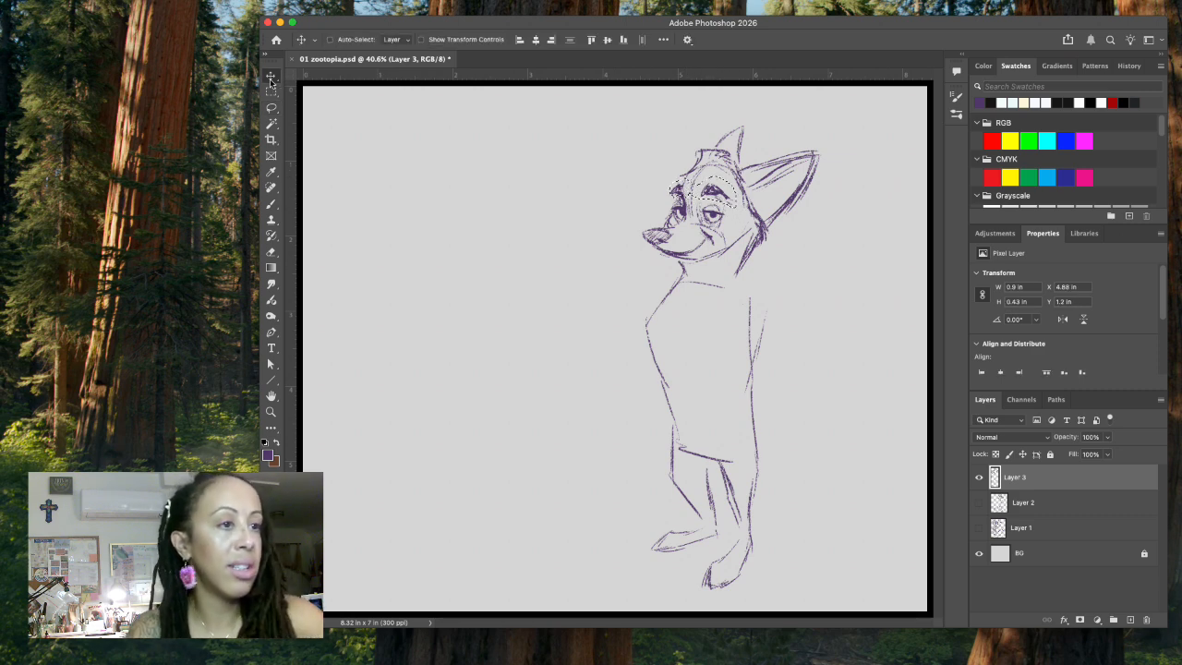
{"action": "key", "text": "Down"}
{"action": "key", "text": "Down"}
{"action": "key", "text": "Down"}
{"action": "key", "text": "Down"}
{"action": "key", "text": "Down"}
{"action": "key", "text": "Down"}
{"action": "key", "text": "Down"}
{"action": "key", "text": "Down"}
{"action": "key", "text": "Down"}
{"action": "key", "text": "Down"}
{"action": "key", "text": "Down"}
{"action": "key", "text": "Down"}
{"action": "key", "text": "Down"}
{"action": "key", "text": "Down"}
{"action": "key", "text": "Down"}
{"action": "key", "text": "Down"}
{"action": "key", "text": "Down"}
{"action": "key", "text": "Down"}
{"action": "key", "text": "Down"}
{"action": "key", "text": "Down"}
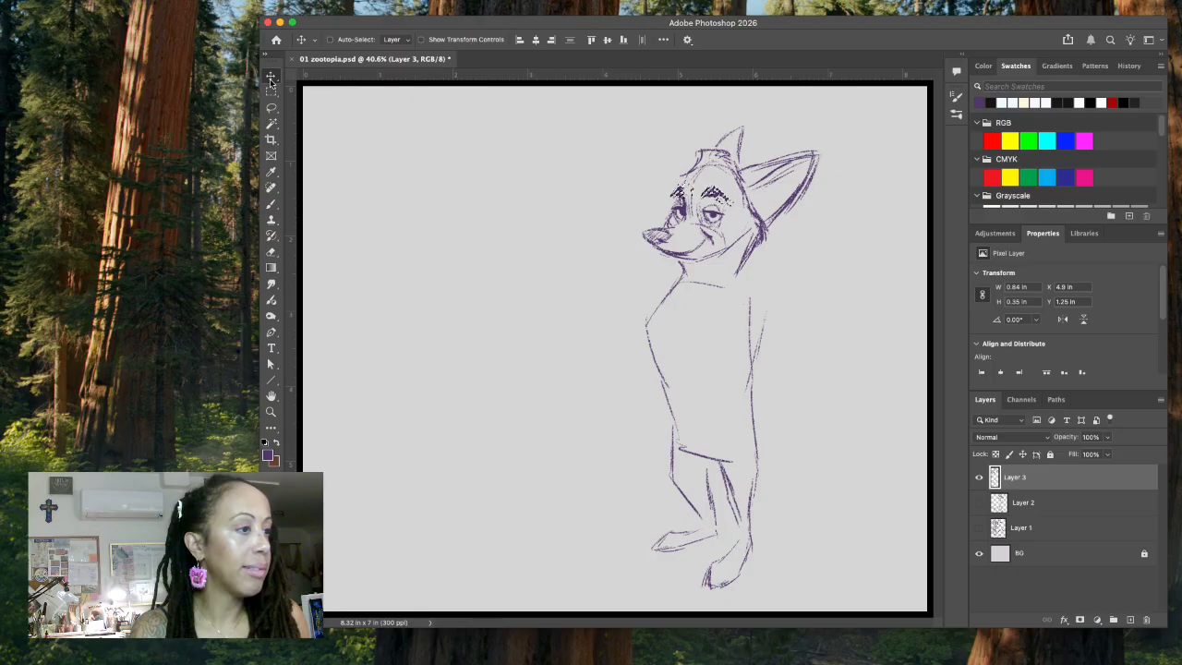
{"action": "key", "text": "Down"}
{"action": "key", "text": "Down"}
{"action": "key", "text": "Down"}
{"action": "key", "text": "Down"}
{"action": "key", "text": "Down"}
{"action": "key", "text": "Down"}
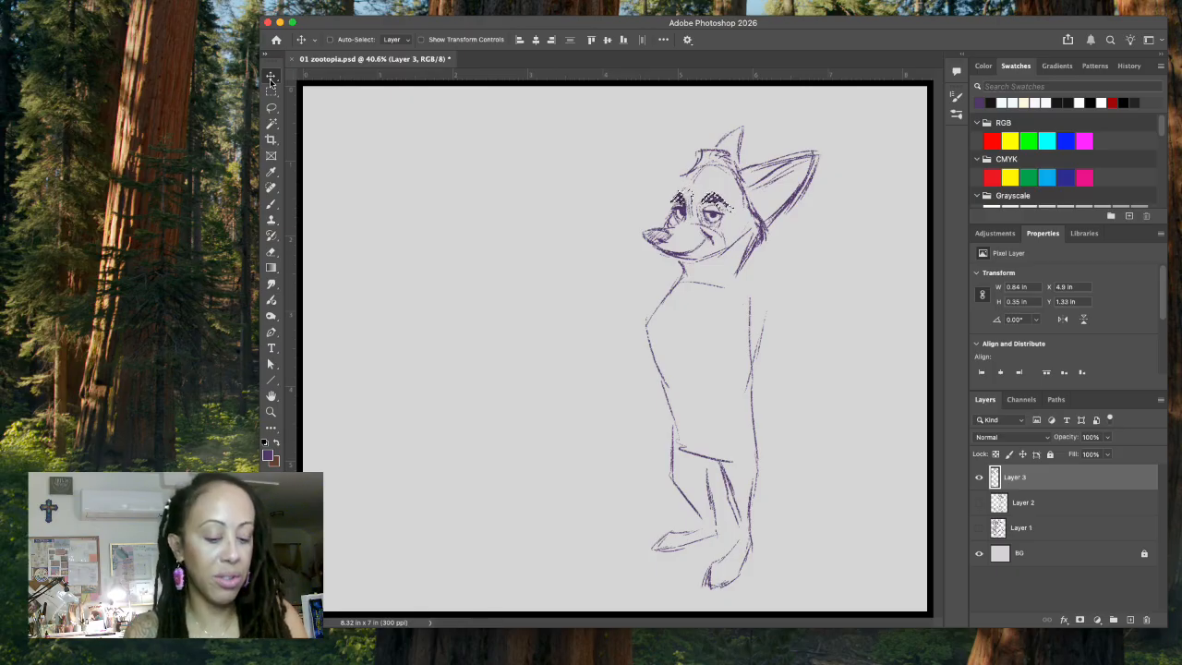
{"action": "key", "text": "ctrl+d"}
{"action": "key", "text": "ctrl+s"}
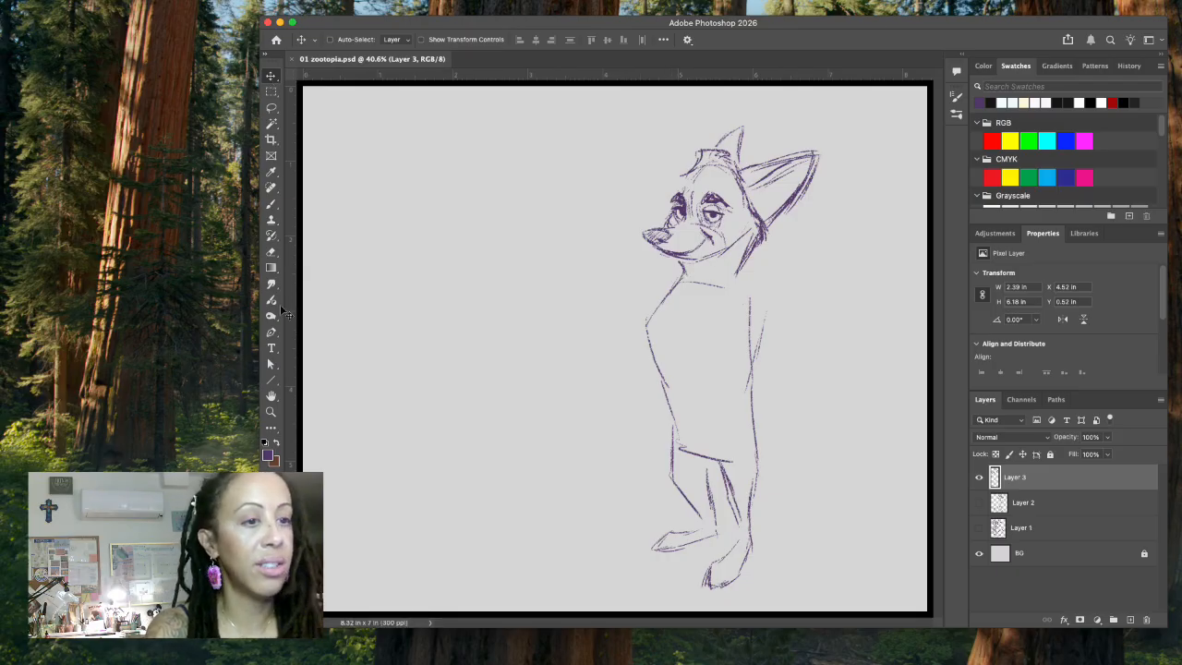
Step: Add chin strokes below the mouth and delete the leftover jaw and cheek construction lines with lasso selections
{"action": "left_click", "coordinate": [272, 203]}
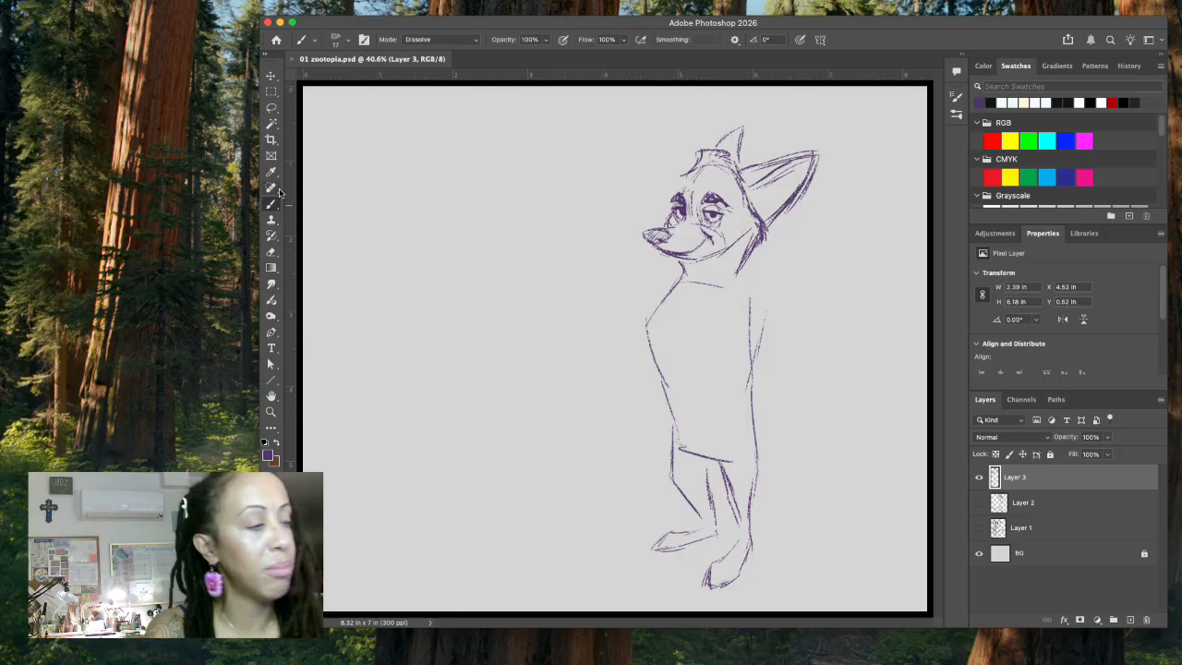
{"action": "mouse_move", "coordinate": [672, 265]}
{"action": "left_mouse_down"}
{"action": "mouse_move", "coordinate": [711, 264]}
{"action": "mouse_move", "coordinate": [667, 269]}
{"action": "mouse_move", "coordinate": [702, 269]}
{"action": "left_mouse_up"}
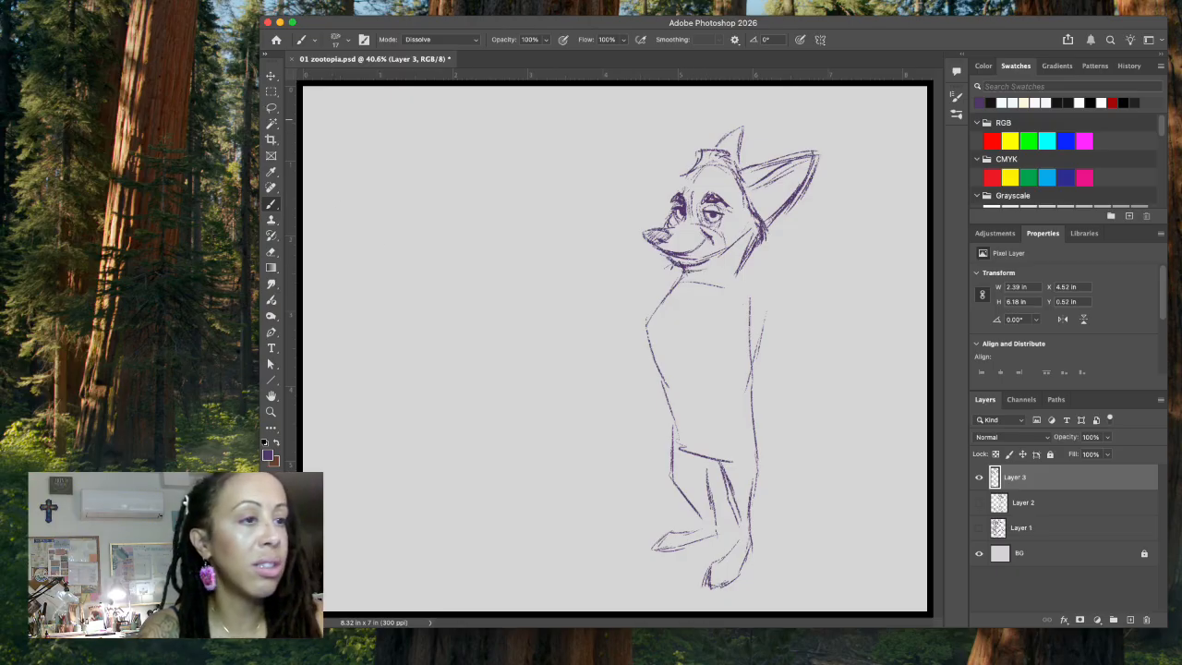
{"action": "key", "text": "l"}
{"action": "mouse_move", "coordinate": [671, 257]}
{"action": "left_mouse_down"}
{"action": "mouse_move", "coordinate": [695, 265]}
{"action": "mouse_move", "coordinate": [673, 251]}
{"action": "left_mouse_up"}
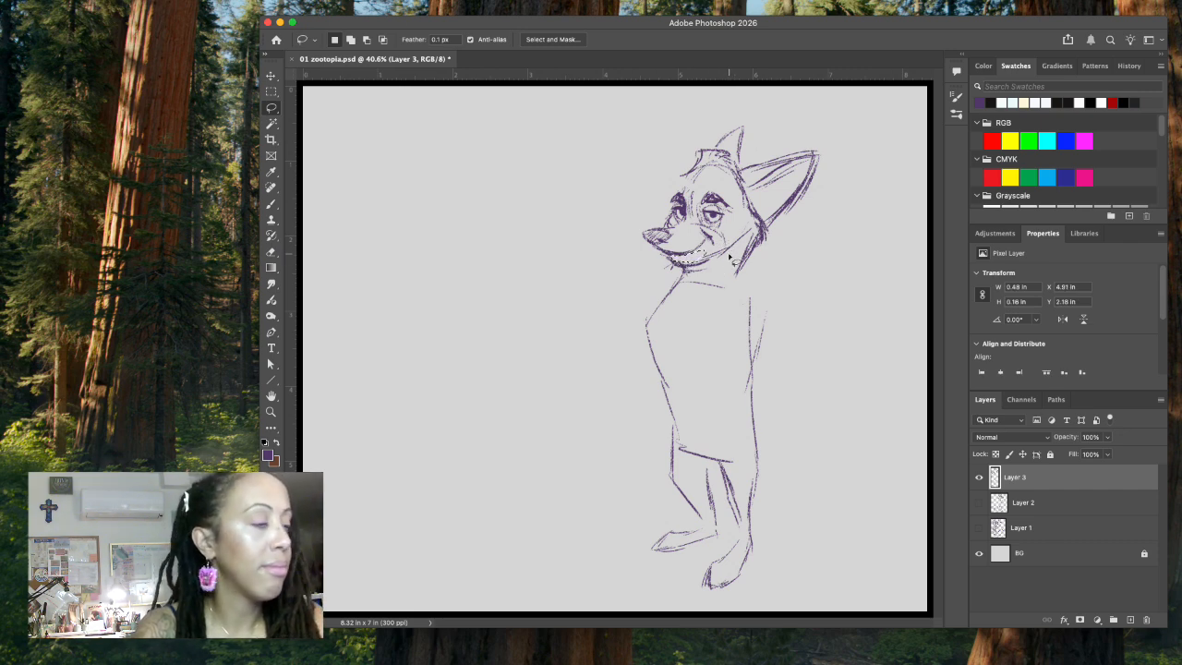
{"action": "mouse_move", "coordinate": [740, 245]}
{"action": "left_mouse_down"}
{"action": "mouse_move", "coordinate": [749, 223]}
{"action": "mouse_move", "coordinate": [709, 242]}
{"action": "mouse_move", "coordinate": [720, 259]}
{"action": "mouse_move", "coordinate": [707, 268]}
{"action": "mouse_move", "coordinate": [728, 273]}
{"action": "left_mouse_up"}
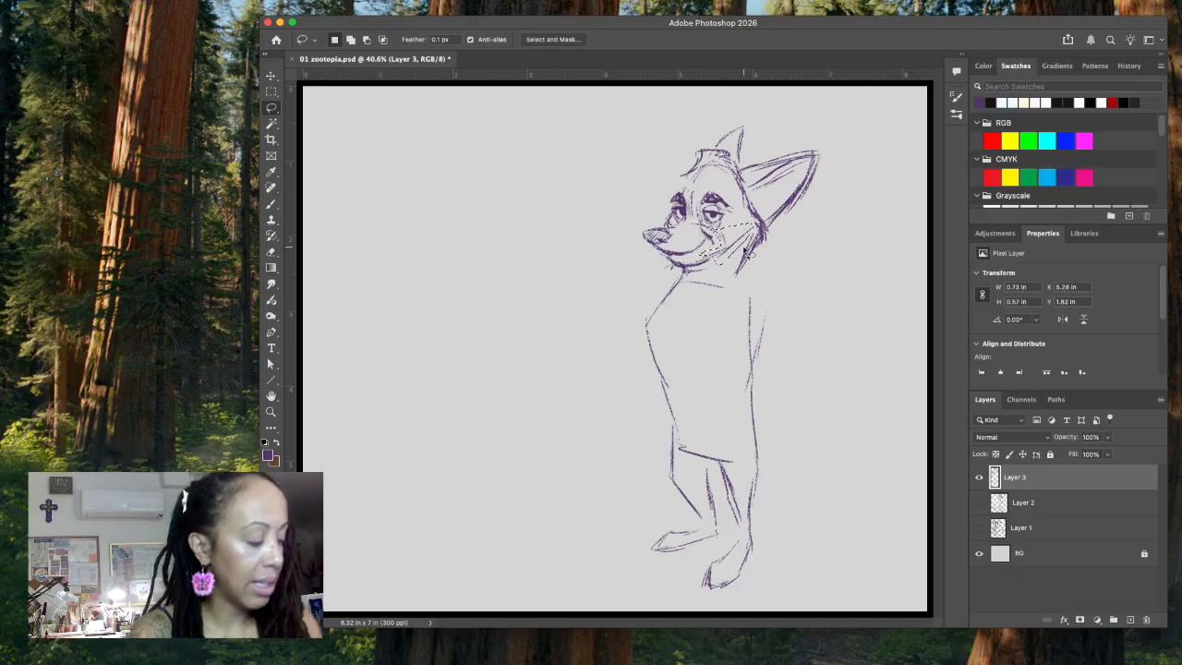
{"action": "key", "text": "super+d"}
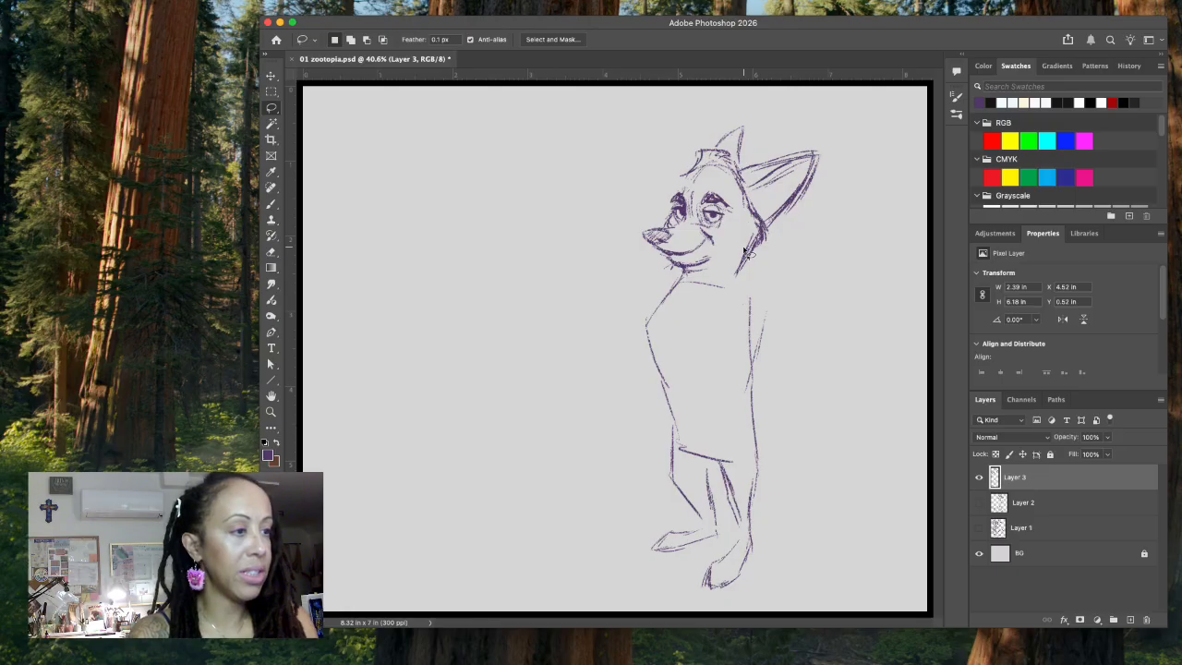
Step: Darken the hair tuft on top of the head and sketch the shirt collar and a hanging necktie on the chest
{"action": "key", "text": "b"}
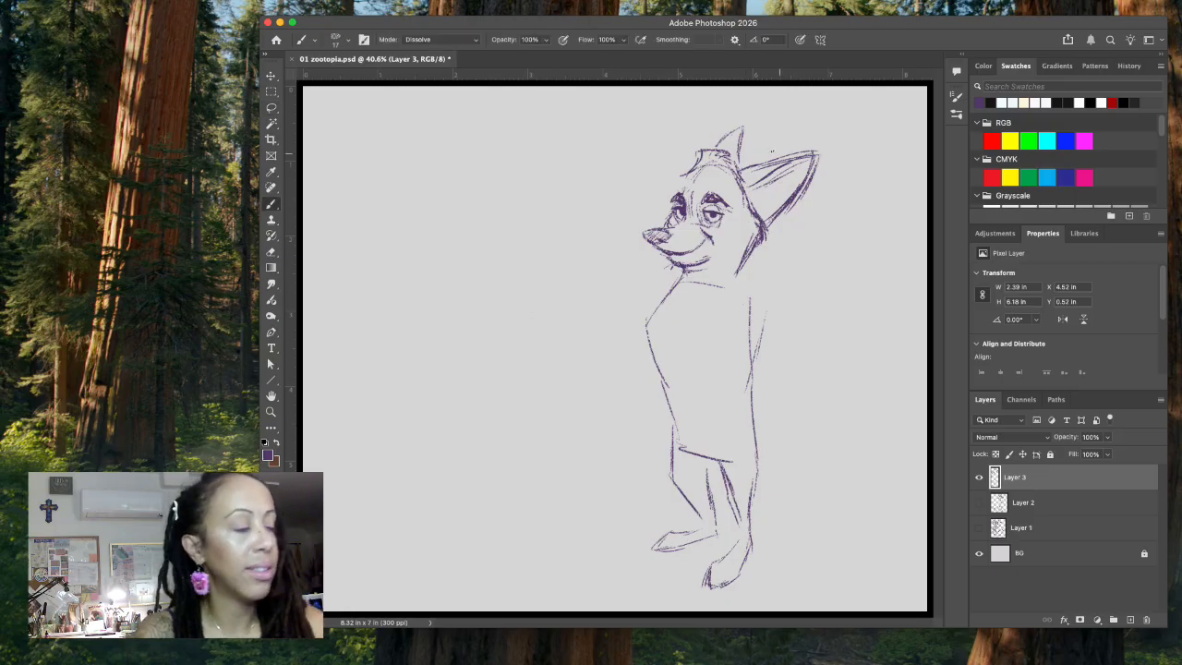
{"action": "mouse_move", "coordinate": [710, 150]}
{"action": "left_mouse_down"}
{"action": "mouse_move", "coordinate": [743, 159]}
{"action": "mouse_move", "coordinate": [737, 181]}
{"action": "left_mouse_up"}
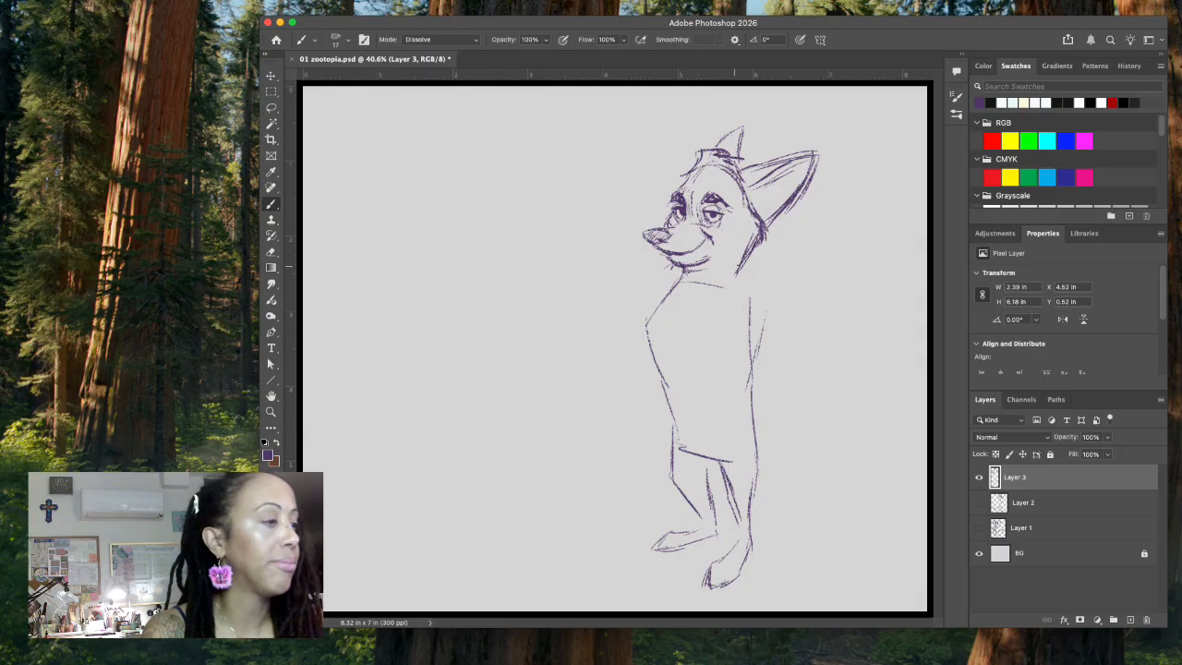
{"action": "mouse_move", "coordinate": [748, 261]}
{"action": "left_mouse_down"}
{"action": "mouse_move", "coordinate": [738, 275]}
{"action": "mouse_move", "coordinate": [681, 278]}
{"action": "mouse_move", "coordinate": [693, 290]}
{"action": "mouse_move", "coordinate": [678, 291]}
{"action": "mouse_move", "coordinate": [692, 284]}
{"action": "mouse_move", "coordinate": [654, 338]}
{"action": "mouse_move", "coordinate": [680, 335]}
{"action": "mouse_move", "coordinate": [675, 362]}
{"action": "left_mouse_up"}
{"action": "left_click", "coordinate": [382, 660]}
{"action": "left_click", "coordinate": [526, 470]}
{"action": "mouse_move", "coordinate": [655, 332]}
{"action": "left_mouse_down"}
{"action": "mouse_move", "coordinate": [661, 364]}
{"action": "mouse_move", "coordinate": [675, 367]}
{"action": "left_mouse_up"}
{"action": "left_click_drag", "start_coordinate": [676, 299], "coordinate": [662, 324]}
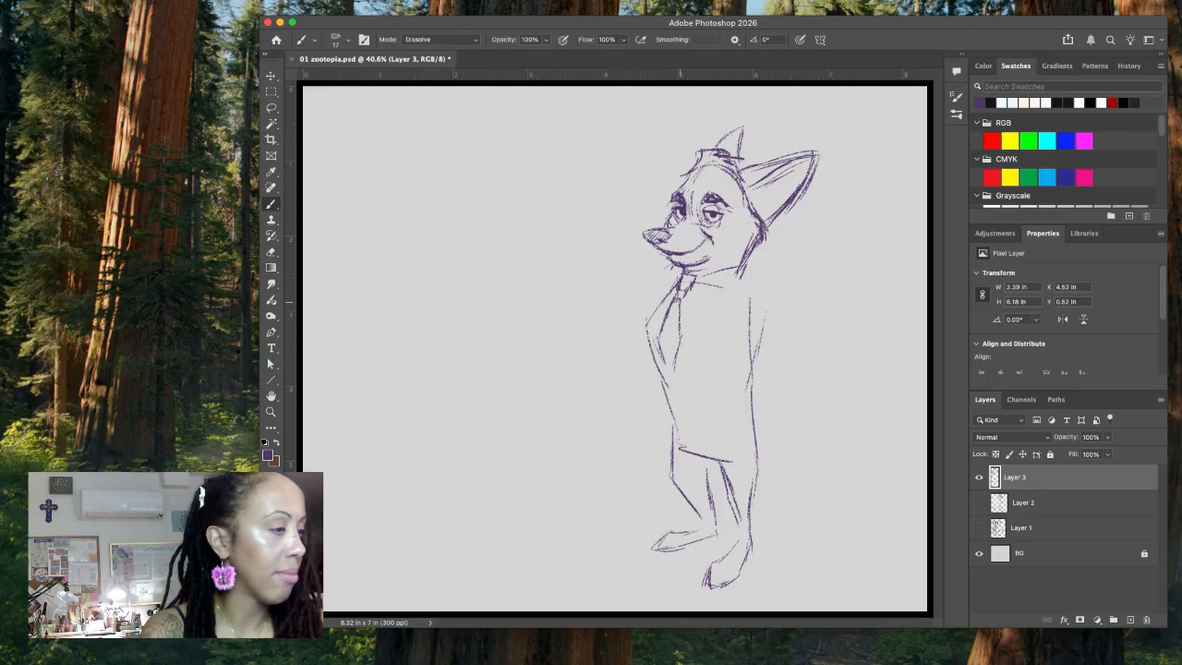
{"action": "left_click_drag", "start_coordinate": [694, 278], "coordinate": [680, 336]}
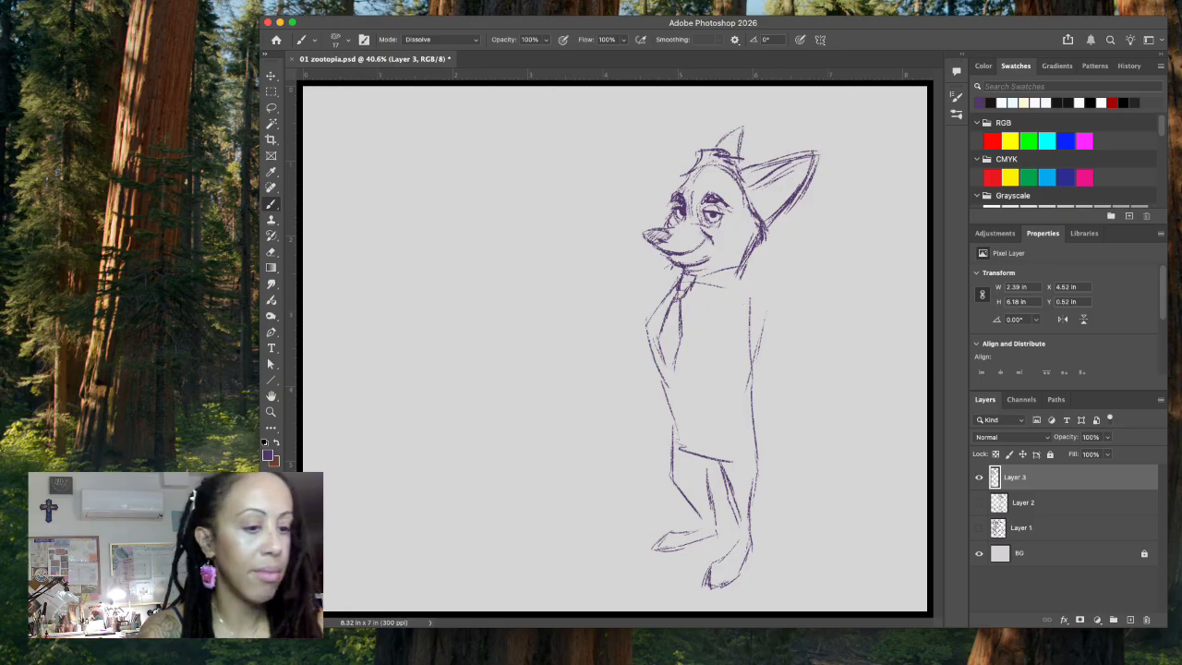
{"action": "key", "text": "super+Tab"}
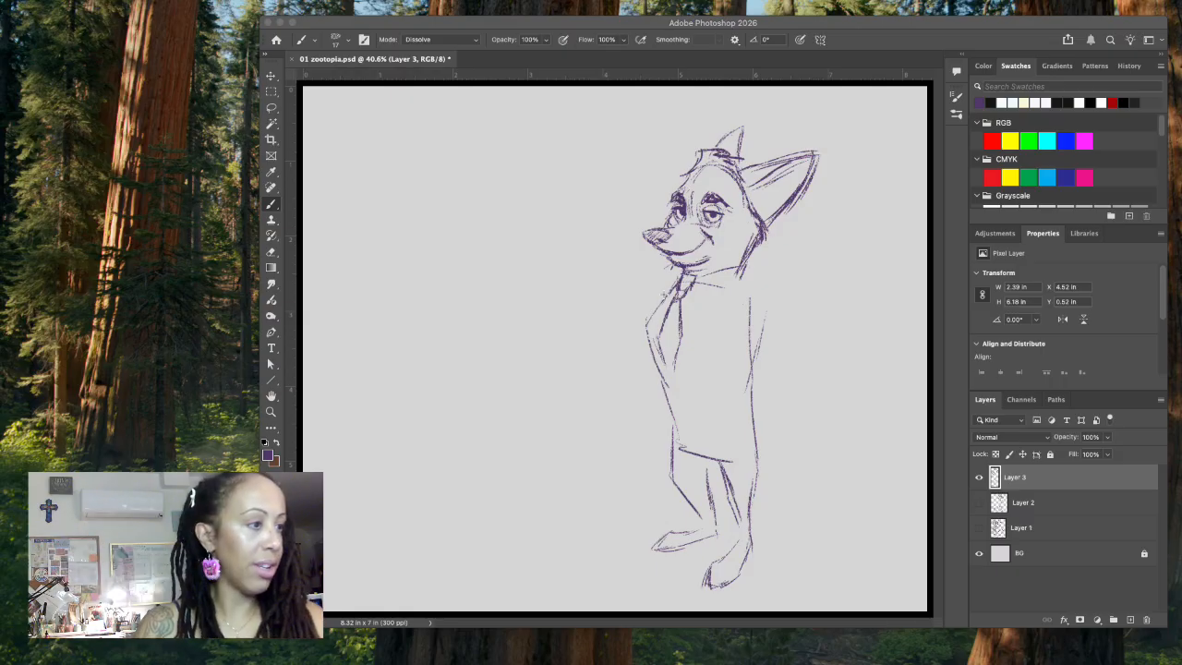
Step: Strengthen the front outline of the jacket with overlapping strokes from the chest down to the waist
{"action": "left_click", "coordinate": [669, 295]}
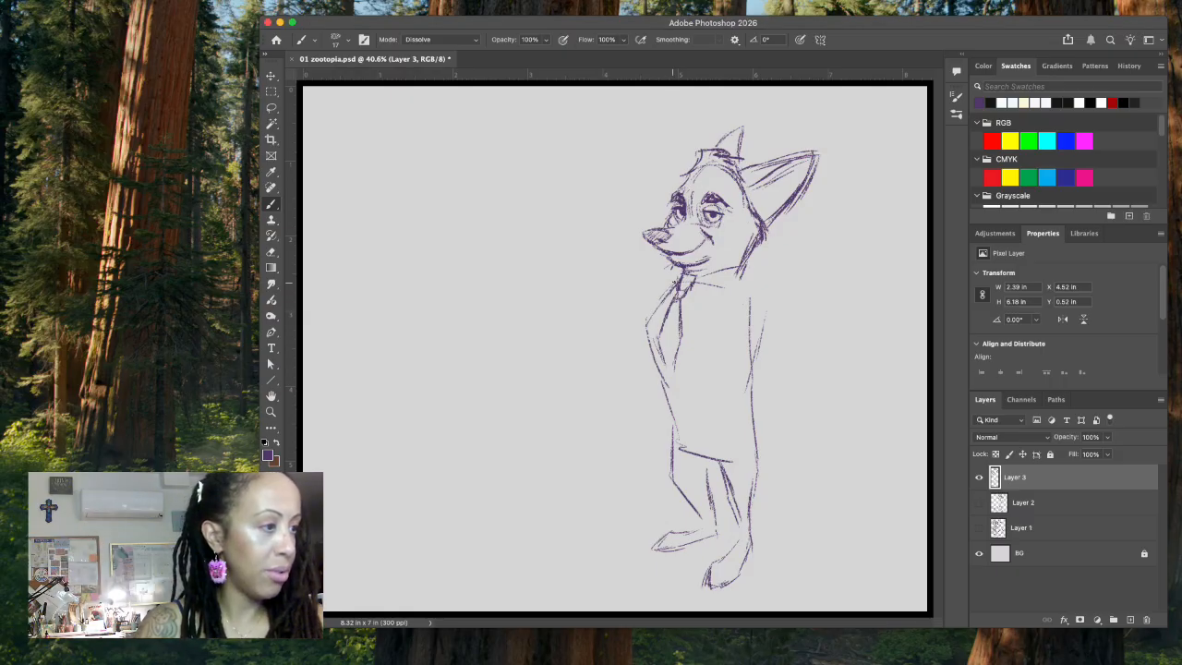
{"action": "left_click_drag", "start_coordinate": [647, 340], "coordinate": [667, 426]}
{"action": "left_click_drag", "start_coordinate": [648, 364], "coordinate": [674, 439]}
{"action": "left_click_drag", "start_coordinate": [655, 392], "coordinate": [668, 436]}
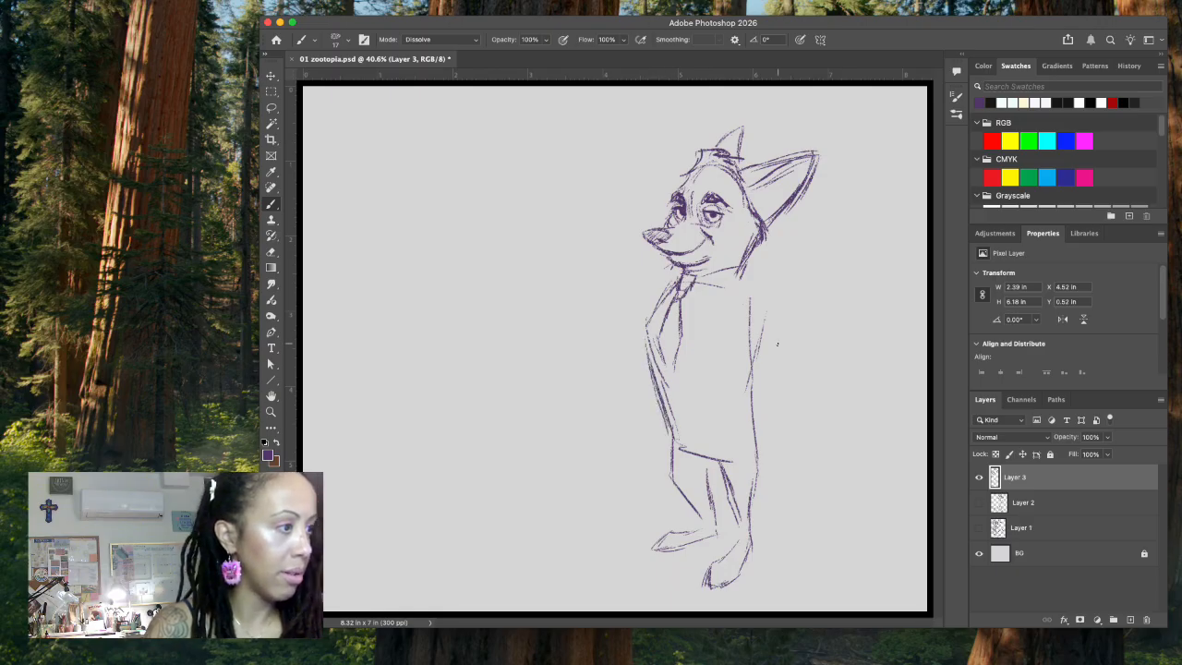
Step: Sketch the near shoulder and the bent arm reaching behind the back, with its elbow and inner sleeve lines
{"action": "mouse_move", "coordinate": [748, 354]}
{"action": "left_mouse_down"}
{"action": "mouse_move", "coordinate": [773, 307]}
{"action": "mouse_move", "coordinate": [753, 294]}
{"action": "mouse_move", "coordinate": [781, 318]}
{"action": "left_mouse_up"}
{"action": "left_click_drag", "start_coordinate": [750, 281], "coordinate": [780, 369]}
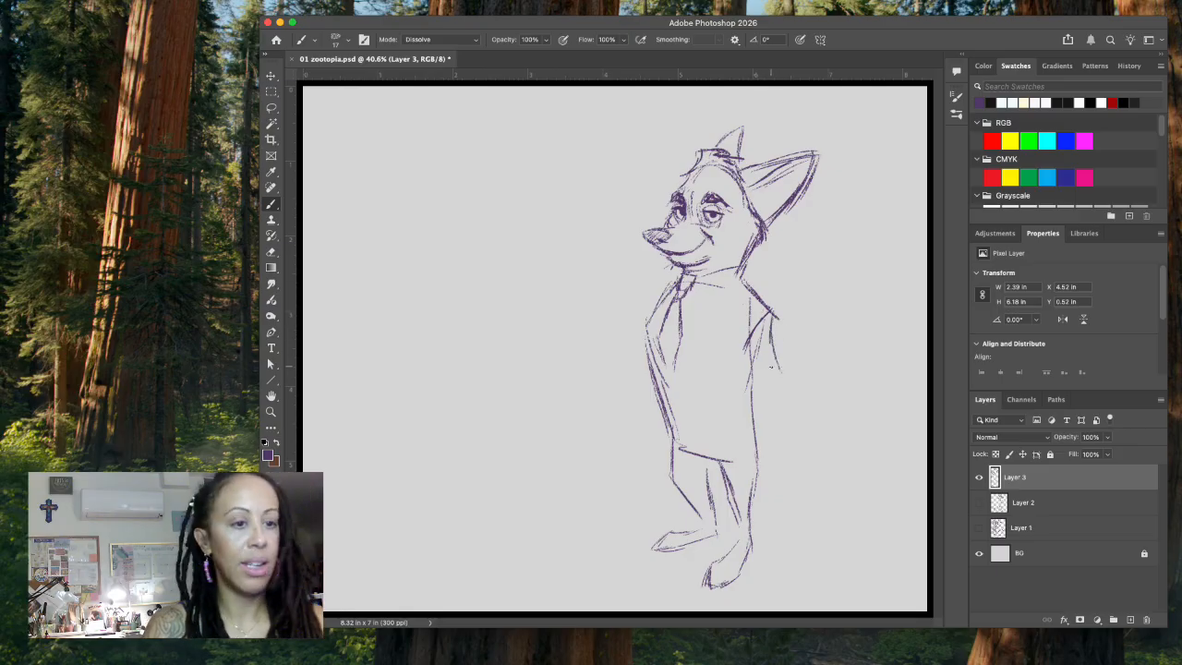
{"action": "left_click_drag", "start_coordinate": [733, 359], "coordinate": [745, 373]}
{"action": "mouse_move", "coordinate": [739, 344]}
{"action": "left_mouse_down"}
{"action": "mouse_move", "coordinate": [762, 392]}
{"action": "mouse_move", "coordinate": [767, 341]}
{"action": "mouse_move", "coordinate": [777, 389]}
{"action": "left_mouse_up"}
{"action": "mouse_move", "coordinate": [769, 342]}
{"action": "left_mouse_down"}
{"action": "mouse_move", "coordinate": [769, 395]}
{"action": "mouse_move", "coordinate": [746, 416]}
{"action": "left_mouse_up"}
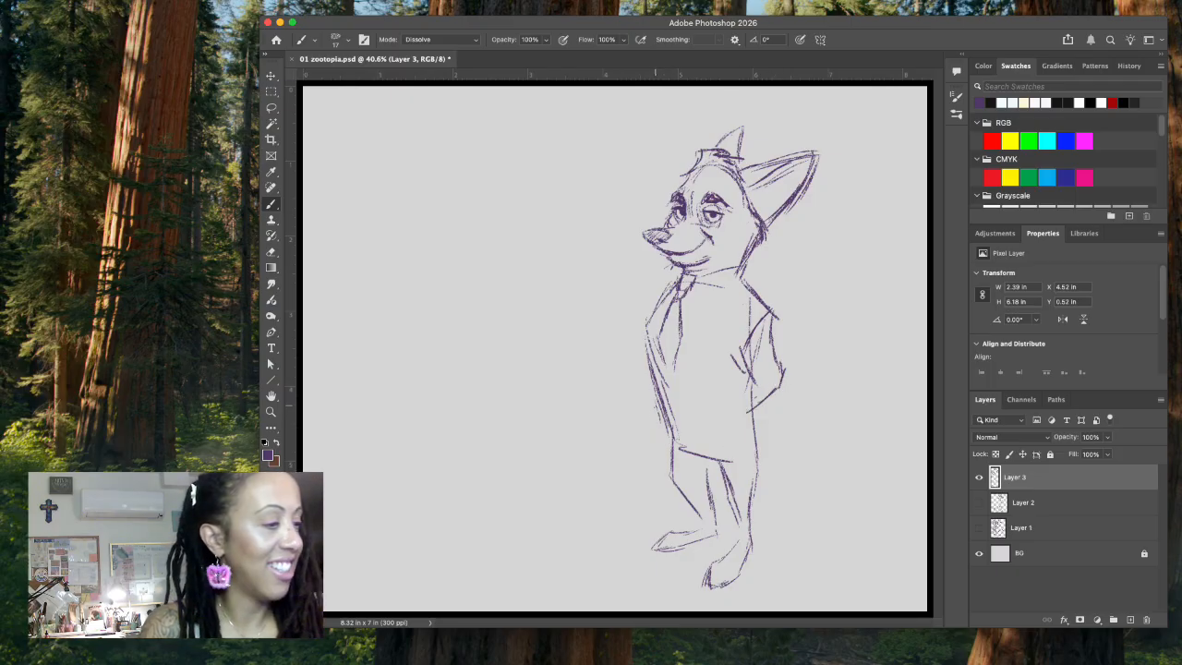
Step: Draw the curved jacket hem across the hips and extend the front and back edges down to it
{"action": "mouse_move", "coordinate": [660, 425]}
{"action": "left_mouse_down"}
{"action": "mouse_move", "coordinate": [693, 432]}
{"action": "mouse_move", "coordinate": [665, 439]}
{"action": "mouse_move", "coordinate": [688, 447]}
{"action": "mouse_move", "coordinate": [767, 432]}
{"action": "left_mouse_up"}
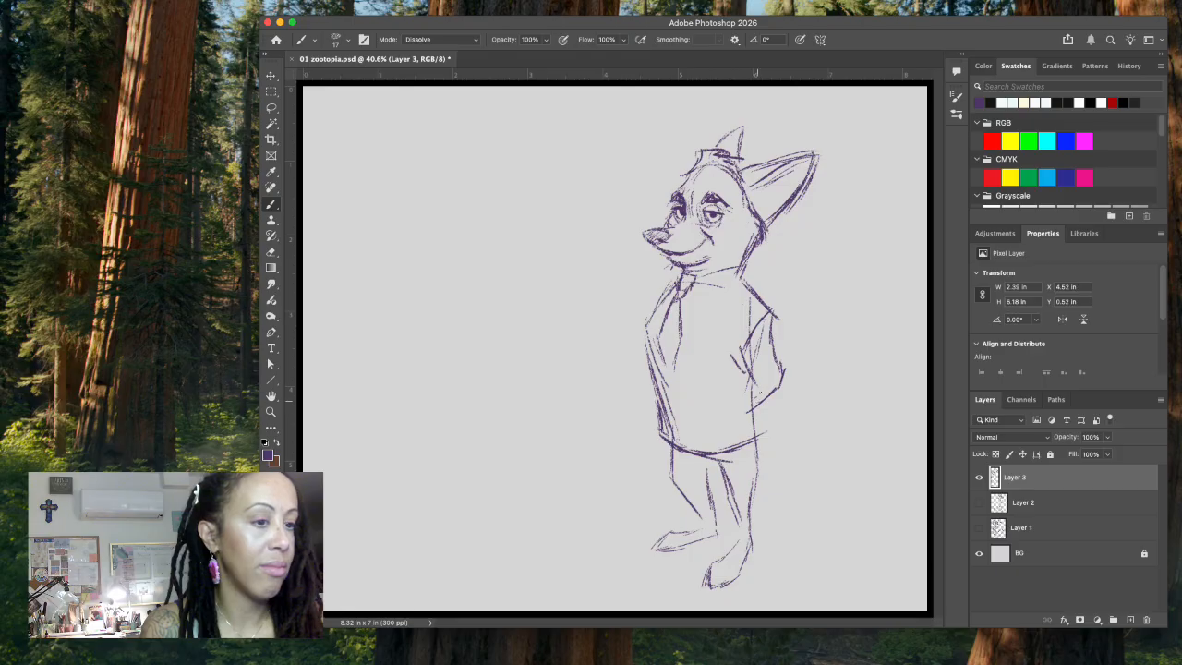
{"action": "left_click_drag", "start_coordinate": [754, 387], "coordinate": [765, 436]}
{"action": "left_click_drag", "start_coordinate": [654, 392], "coordinate": [661, 432]}
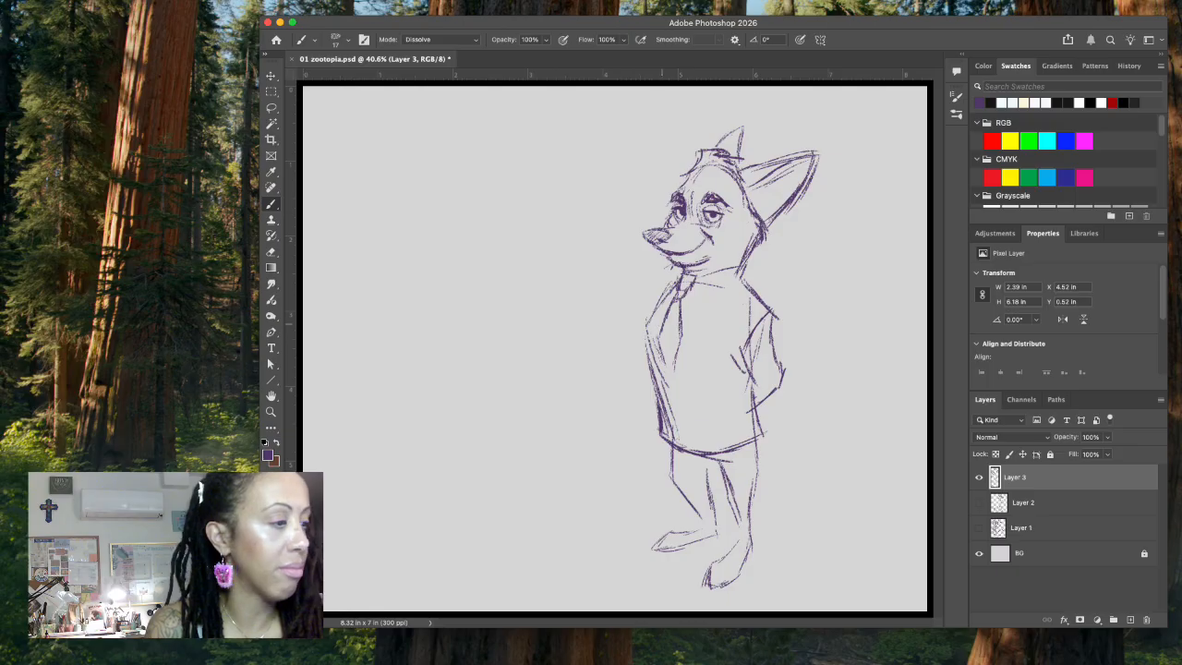
Step: Sketch the V-shaped jacket opening around the necktie and delete the excess tie line with a lasso selection
{"action": "mouse_move", "coordinate": [650, 329]}
{"action": "left_mouse_down"}
{"action": "mouse_move", "coordinate": [671, 375]}
{"action": "mouse_move", "coordinate": [698, 327]}
{"action": "left_mouse_up"}
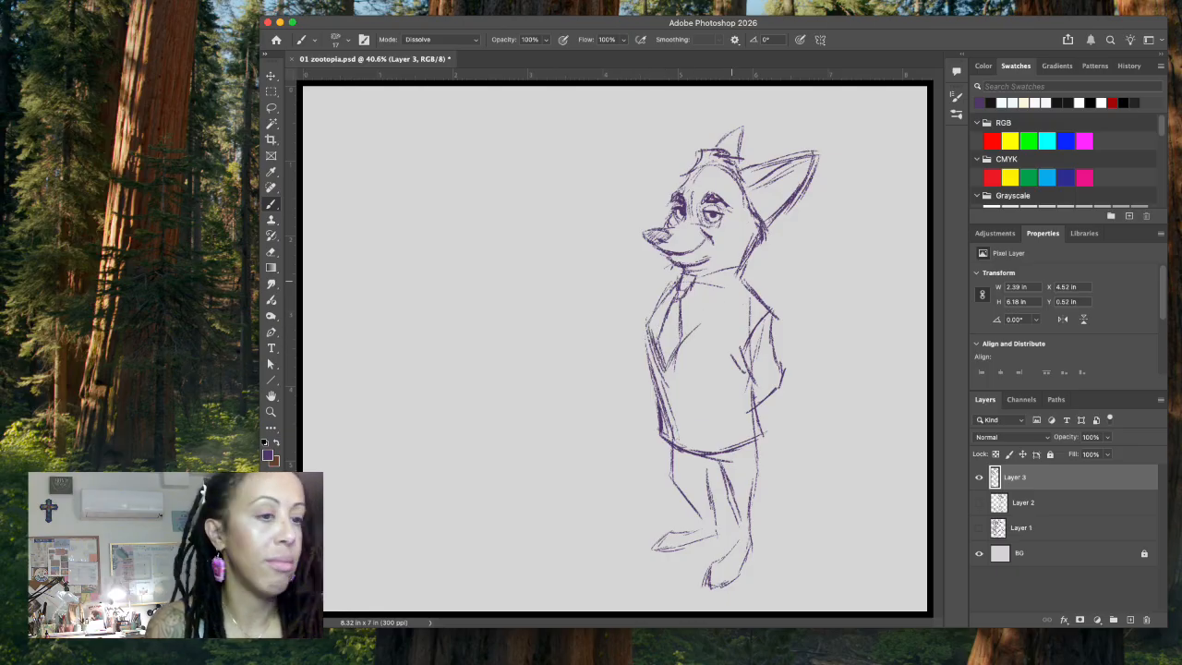
{"action": "mouse_move", "coordinate": [739, 280]}
{"action": "left_mouse_down"}
{"action": "mouse_move", "coordinate": [671, 355]}
{"action": "mouse_move", "coordinate": [655, 323]}
{"action": "mouse_move", "coordinate": [656, 343]}
{"action": "left_mouse_up"}
{"action": "left_click_drag", "start_coordinate": [680, 303], "coordinate": [681, 340]}
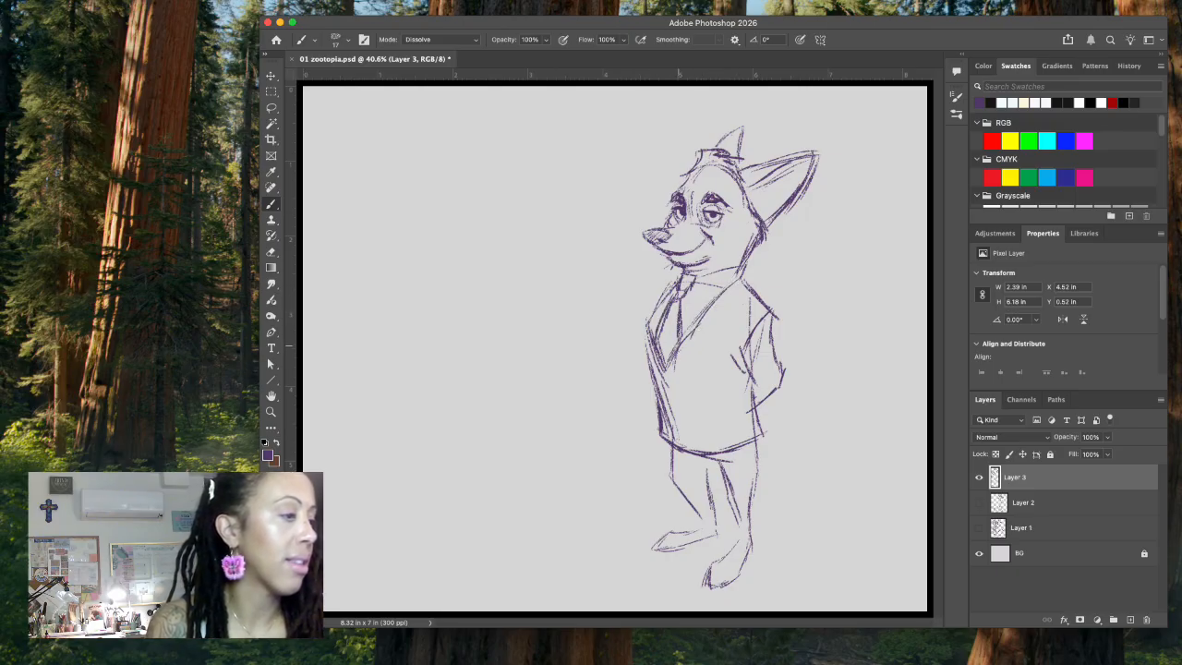
{"action": "left_click", "coordinate": [271, 107]}
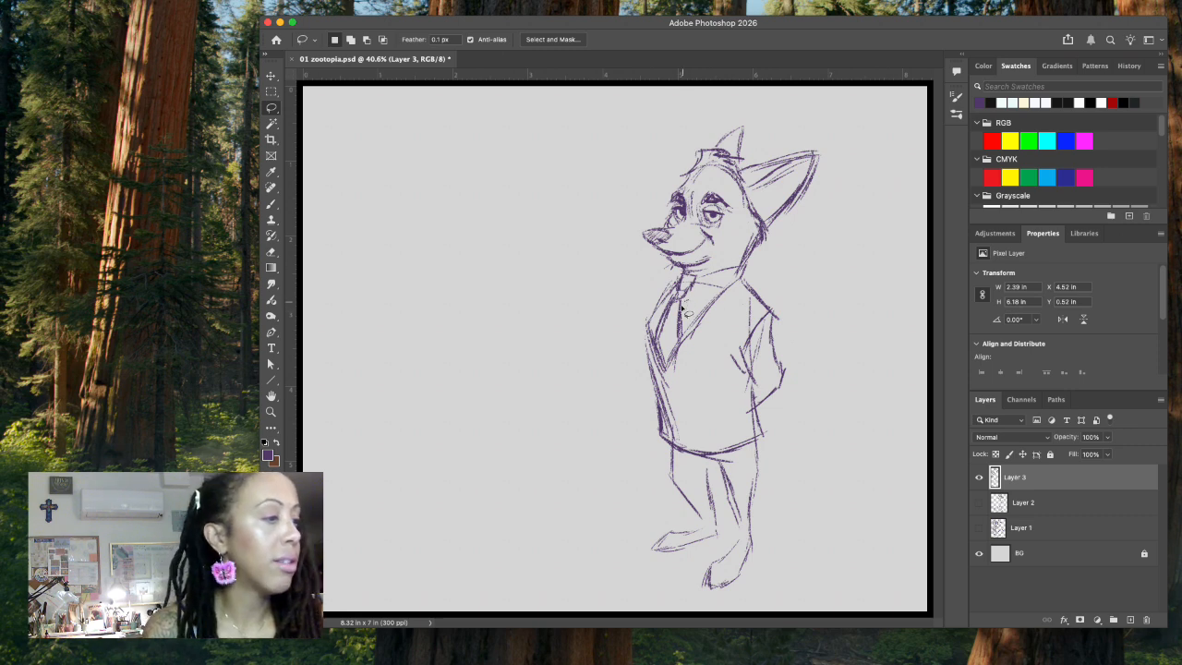
{"action": "mouse_move", "coordinate": [685, 340]}
{"action": "left_mouse_down"}
{"action": "mouse_move", "coordinate": [679, 301]}
{"action": "mouse_move", "coordinate": [661, 349]}
{"action": "mouse_move", "coordinate": [689, 314]}
{"action": "mouse_move", "coordinate": [686, 273]}
{"action": "mouse_move", "coordinate": [694, 297]}
{"action": "left_mouse_up"}
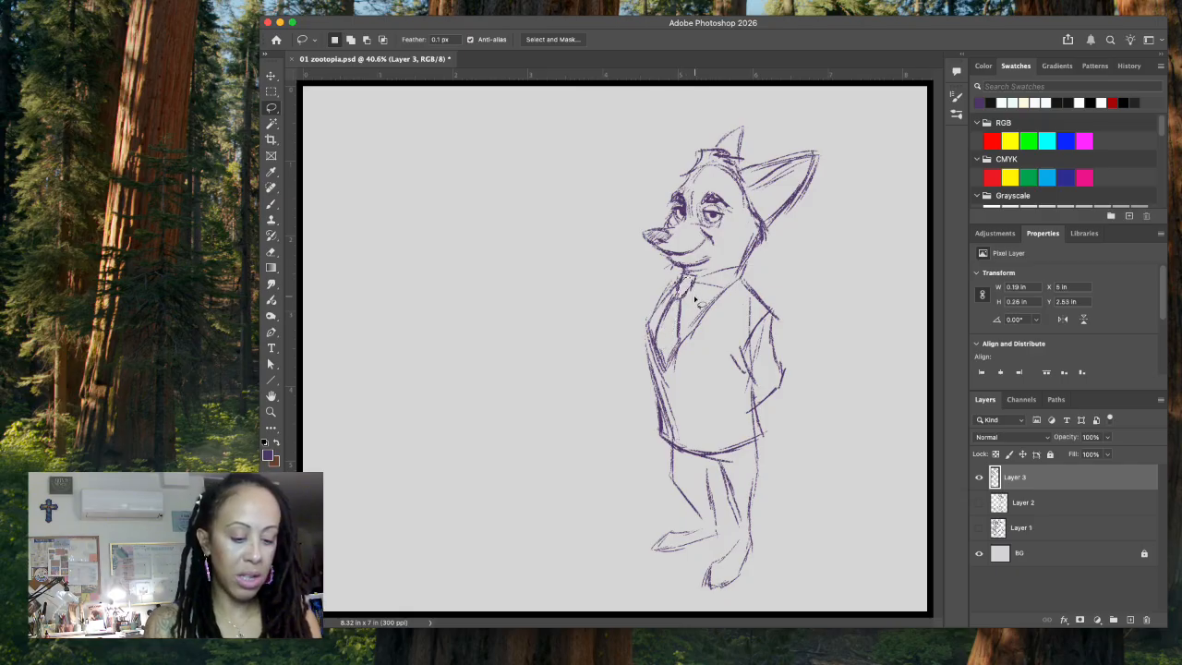
{"action": "key", "text": "ctrl+d"}
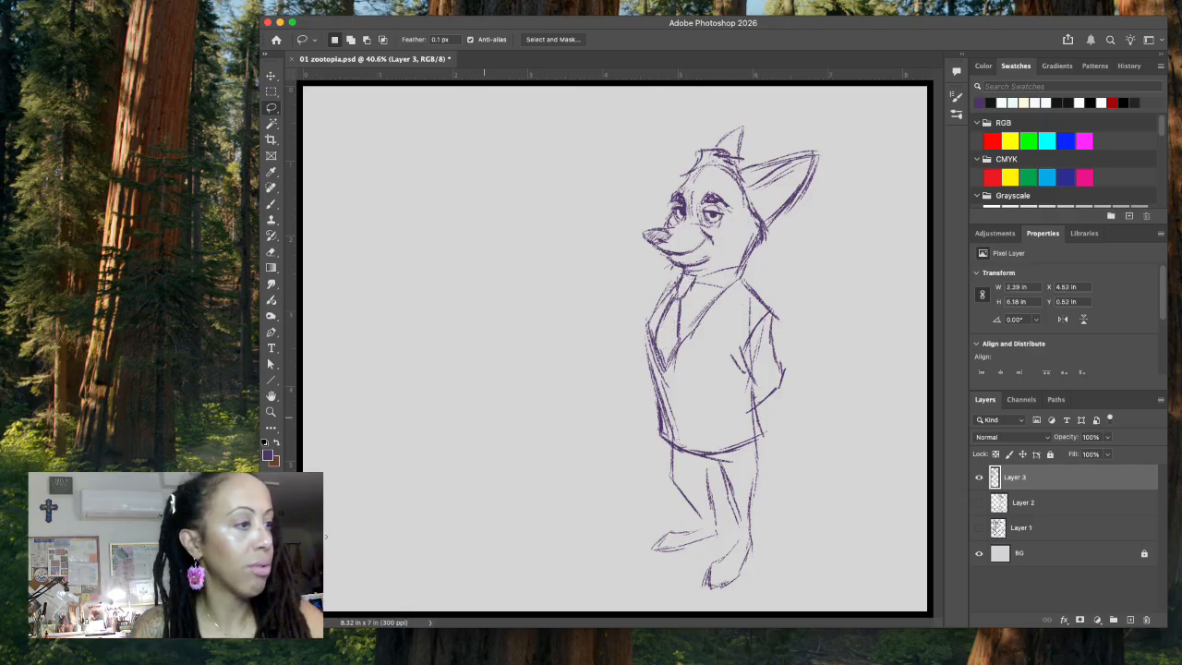
Step: Reinforce the jacket's front edges and shirt collar, and add a notched lapel on the near side of the chest
{"action": "left_click", "coordinate": [271, 203]}
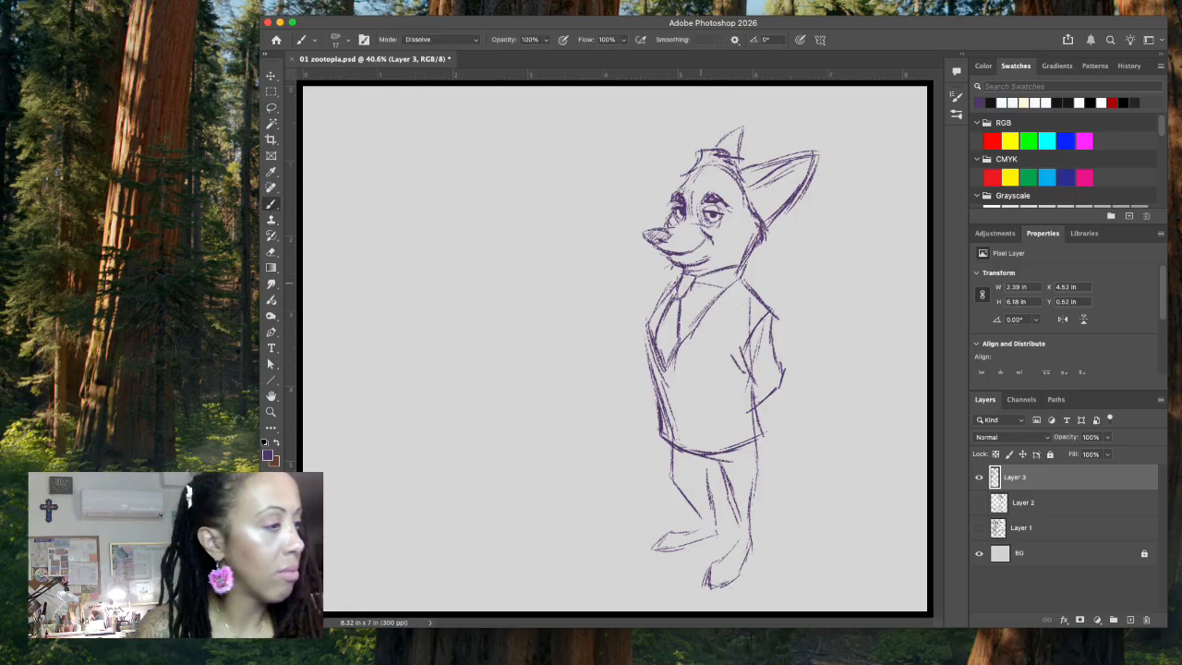
{"action": "mouse_move", "coordinate": [700, 290]}
{"action": "left_mouse_down"}
{"action": "mouse_move", "coordinate": [726, 281]}
{"action": "mouse_move", "coordinate": [676, 276]}
{"action": "mouse_move", "coordinate": [680, 267]}
{"action": "mouse_move", "coordinate": [662, 292]}
{"action": "mouse_move", "coordinate": [647, 322]}
{"action": "mouse_move", "coordinate": [654, 388]}
{"action": "left_mouse_up"}
{"action": "left_click_drag", "start_coordinate": [644, 334], "coordinate": [660, 399]}
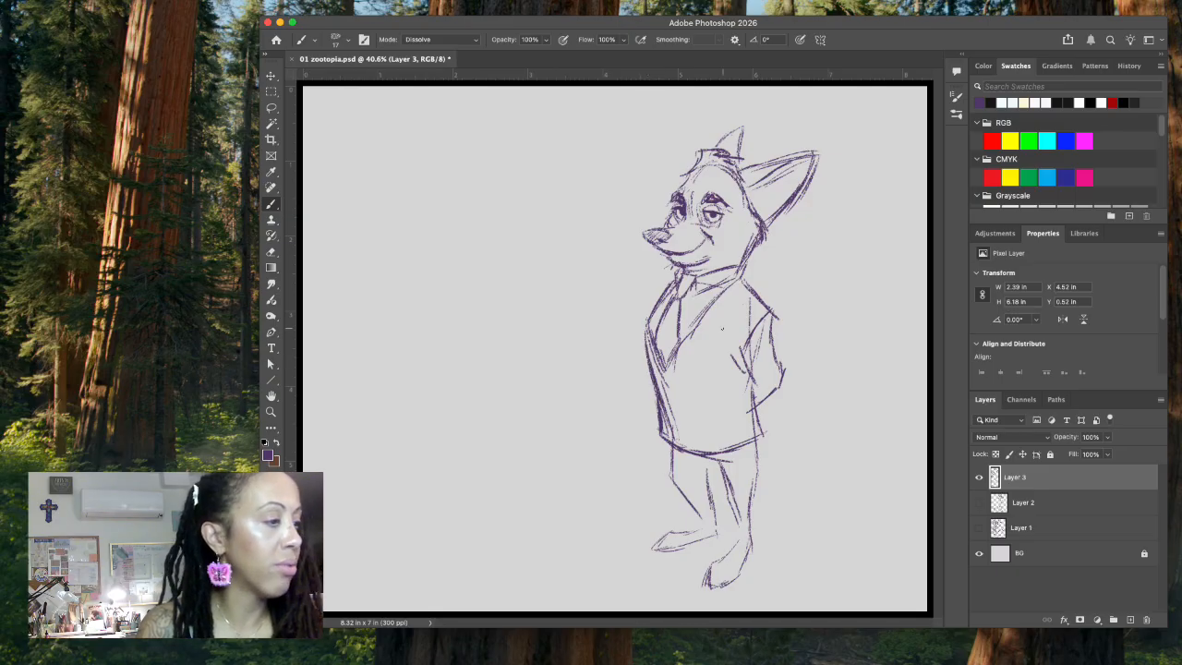
{"action": "mouse_move", "coordinate": [669, 299]}
{"action": "left_mouse_down"}
{"action": "mouse_move", "coordinate": [653, 334]}
{"action": "mouse_move", "coordinate": [677, 337]}
{"action": "left_mouse_up"}
{"action": "left_click_drag", "start_coordinate": [735, 281], "coordinate": [701, 316]}
{"action": "left_click_drag", "start_coordinate": [700, 318], "coordinate": [664, 377]}
{"action": "left_click_drag", "start_coordinate": [706, 345], "coordinate": [681, 363]}
{"action": "mouse_move", "coordinate": [709, 317]}
{"action": "left_mouse_down"}
{"action": "mouse_move", "coordinate": [703, 337]}
{"action": "mouse_move", "coordinate": [724, 323]}
{"action": "left_mouse_up"}
{"action": "left_click_drag", "start_coordinate": [748, 256], "coordinate": [738, 278]}
{"action": "left_click_drag", "start_coordinate": [747, 267], "coordinate": [740, 272]}
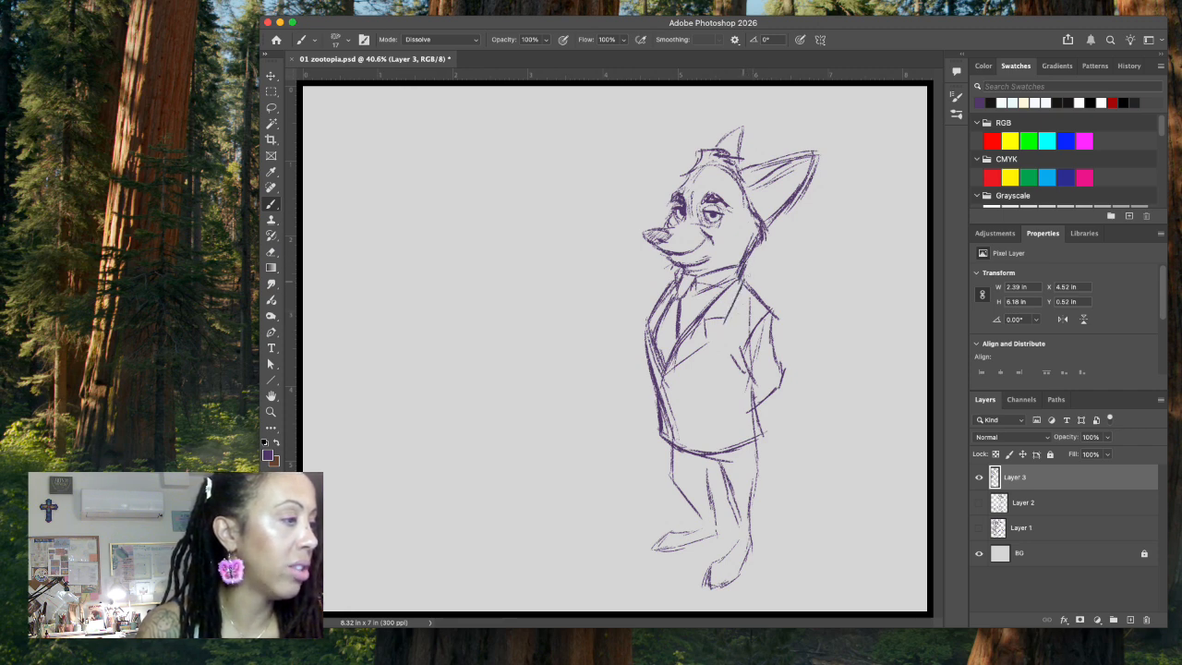
Step: Delete the stray lines along the shirt collar and the back of the cheek with lasso selections
{"action": "key", "text": "l"}
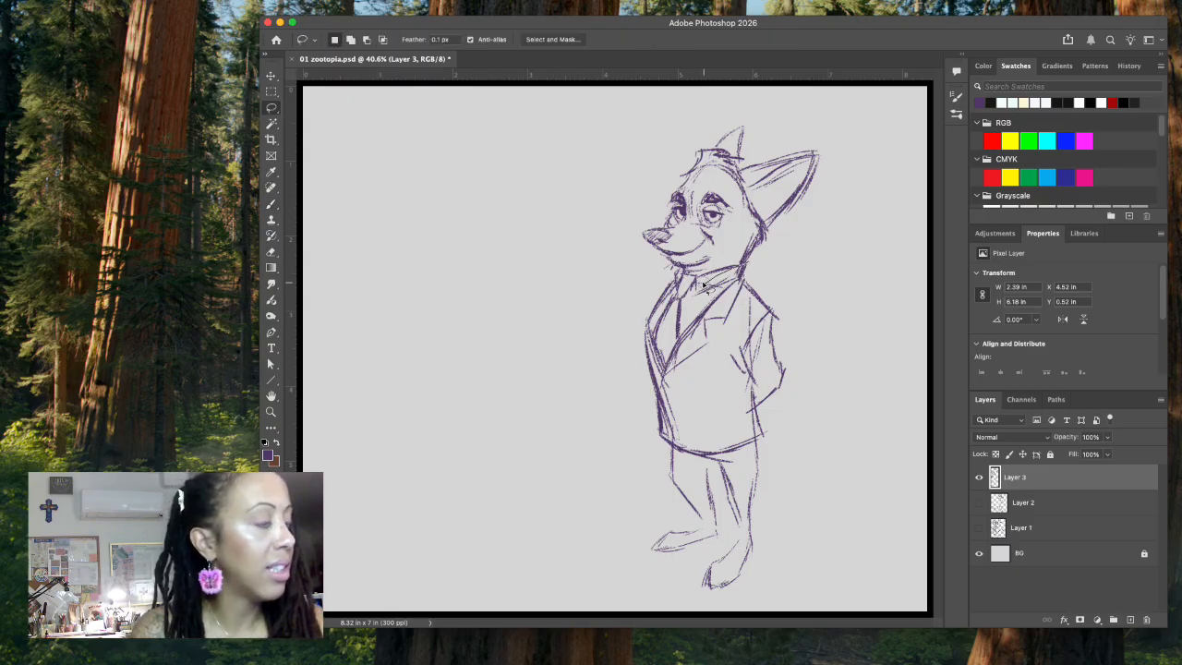
{"action": "mouse_move", "coordinate": [711, 289]}
{"action": "left_mouse_down"}
{"action": "mouse_move", "coordinate": [748, 280]}
{"action": "mouse_move", "coordinate": [763, 262]}
{"action": "left_mouse_up"}
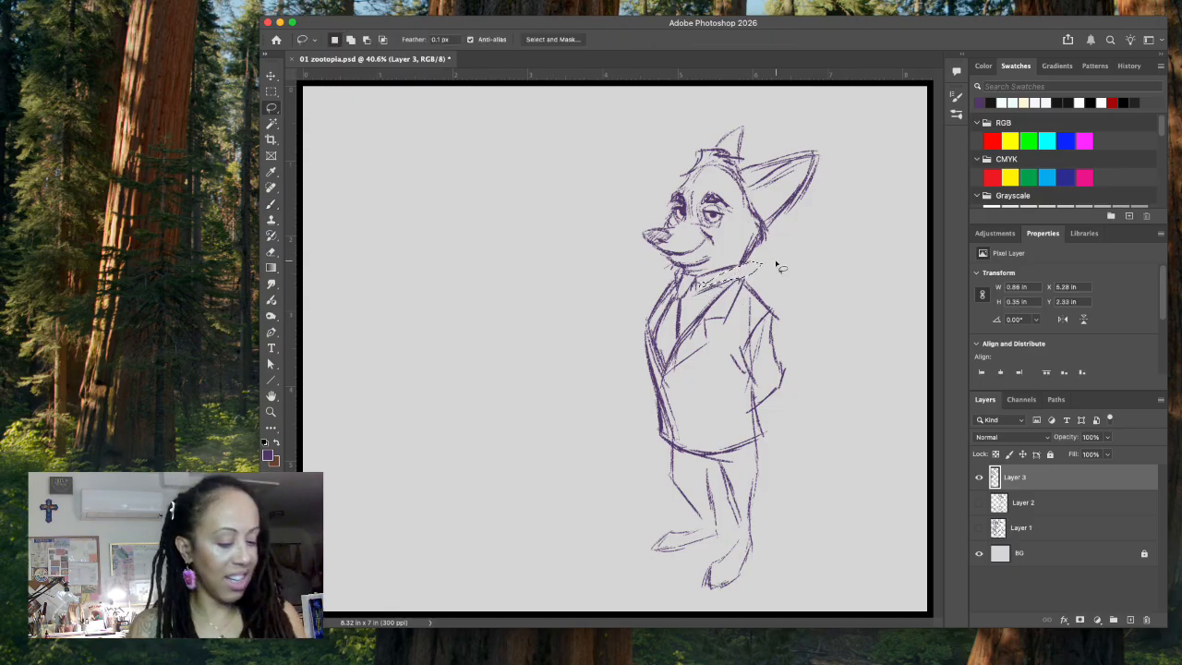
{"action": "key", "text": "super+d"}
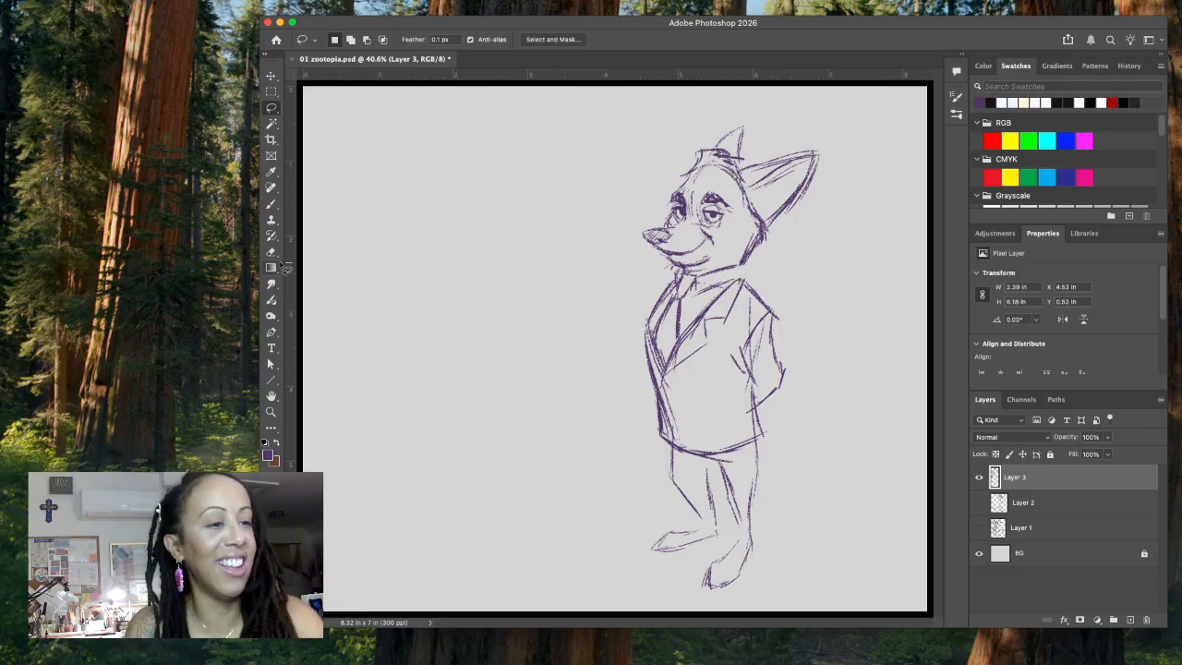
{"action": "left_click", "coordinate": [272, 204]}
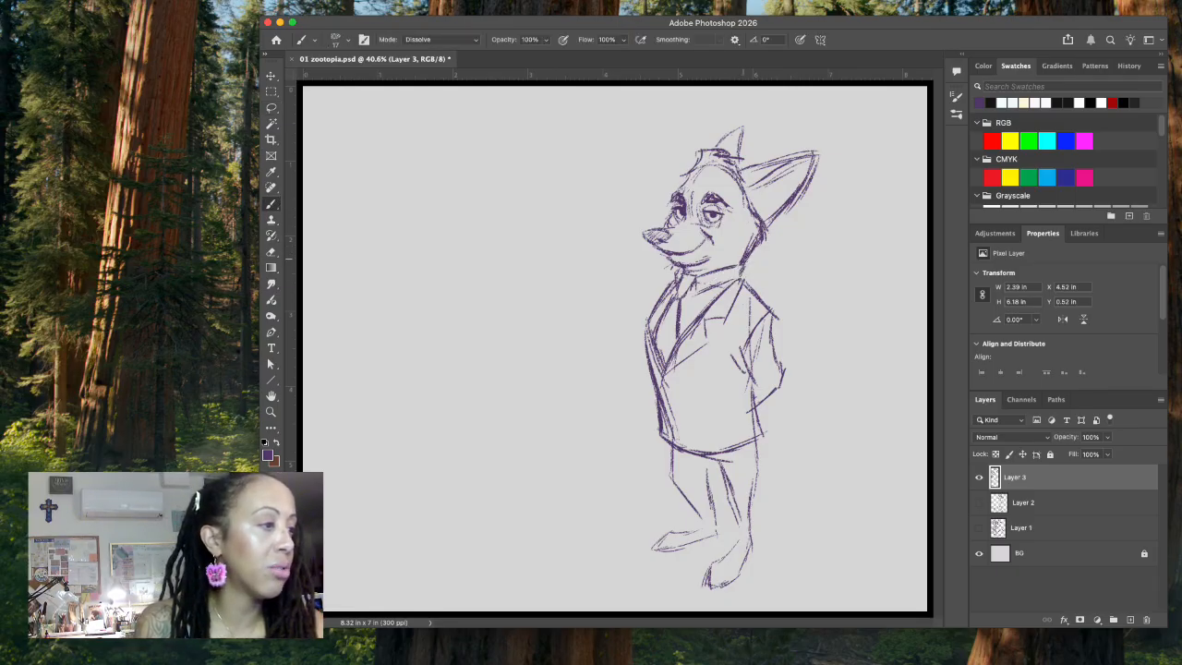
{"action": "key", "text": "l"}
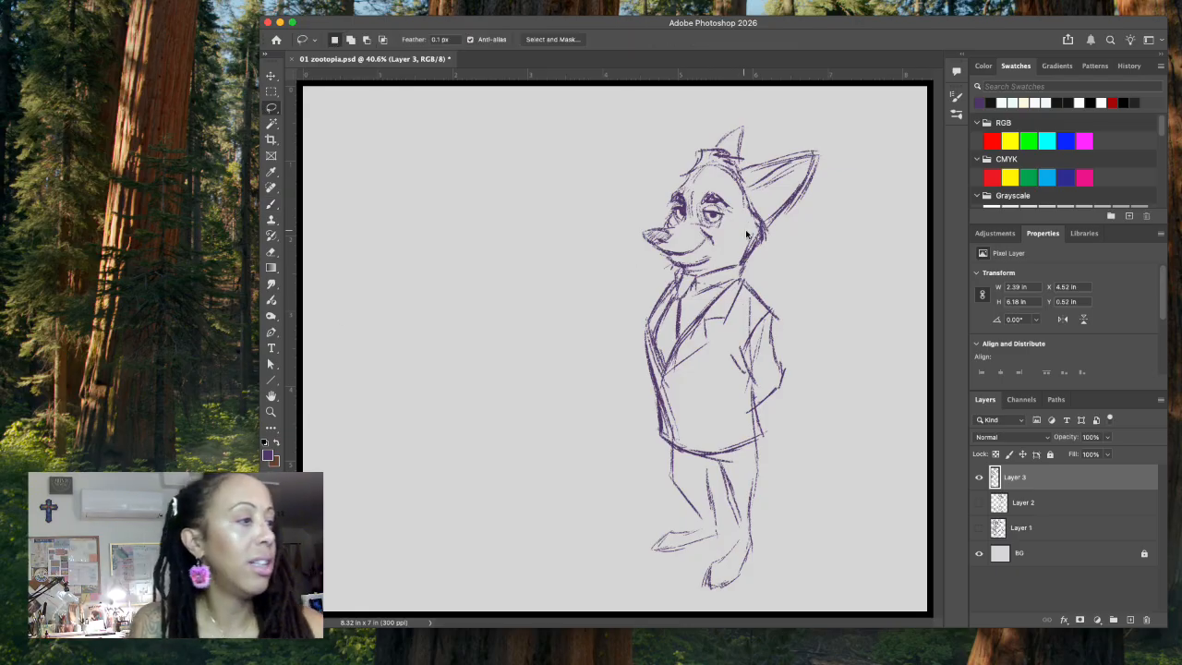
{"action": "mouse_move", "coordinate": [754, 231]}
{"action": "left_mouse_down"}
{"action": "mouse_move", "coordinate": [745, 260]}
{"action": "mouse_move", "coordinate": [763, 224]}
{"action": "mouse_move", "coordinate": [748, 220]}
{"action": "left_mouse_up"}
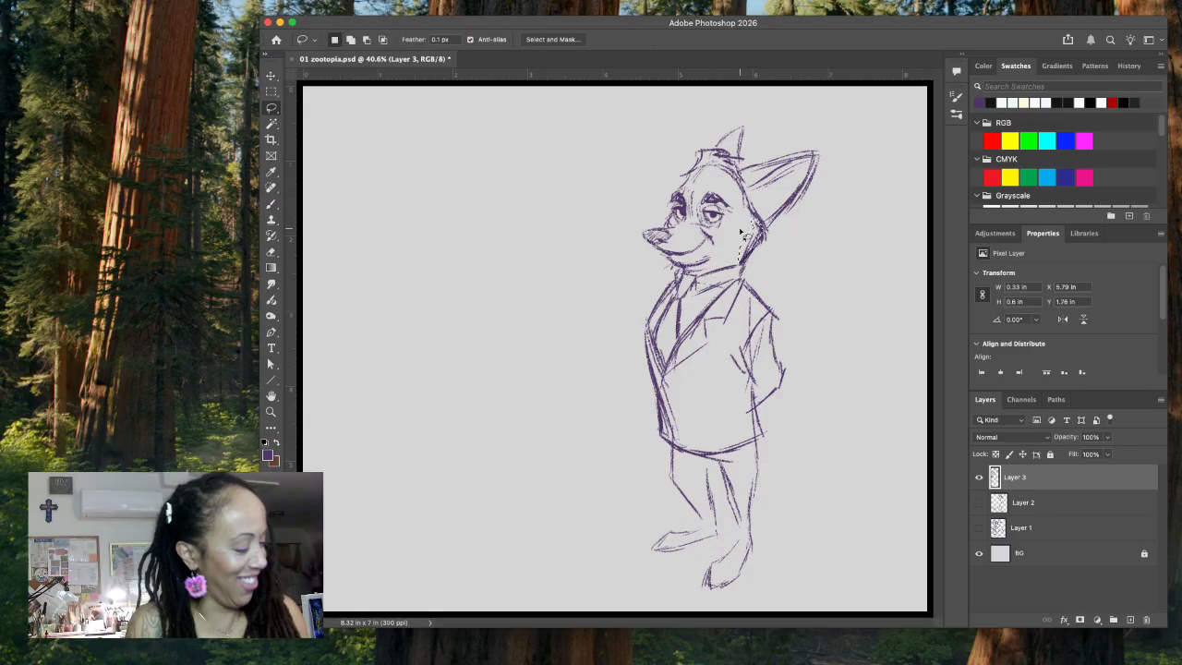
{"action": "key", "text": "super+d"}
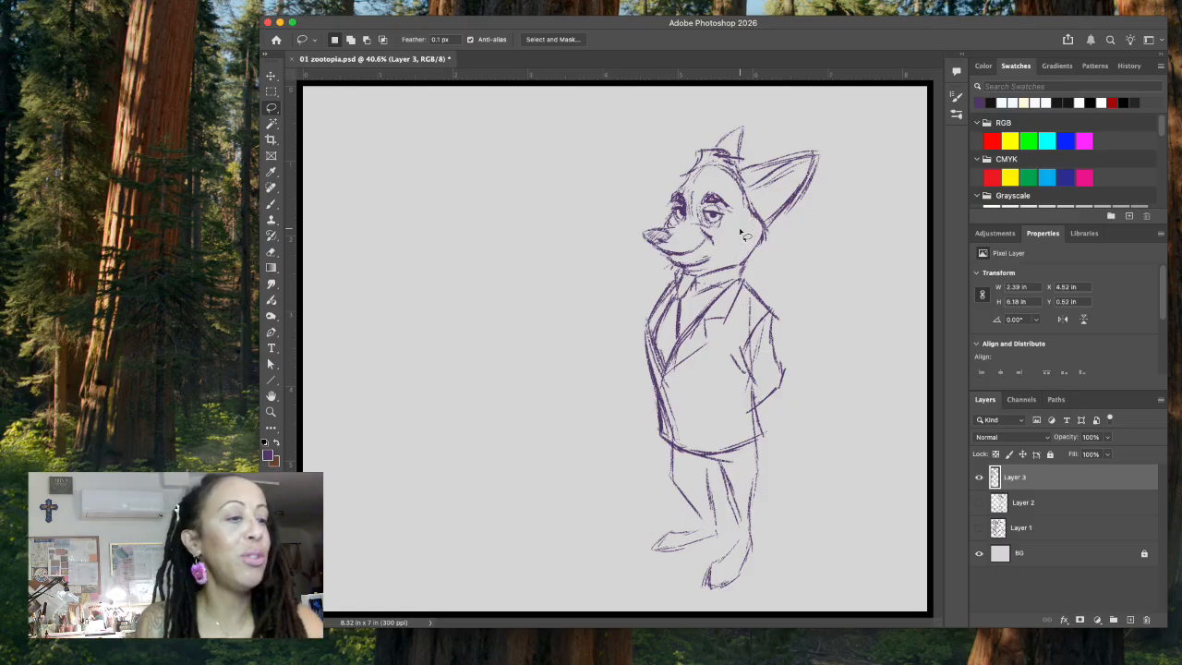
Step: Sketch the trouser legs with ankle cuffs and darken the crotch folds and the back leg's outline
{"action": "left_click", "coordinate": [270, 203]}
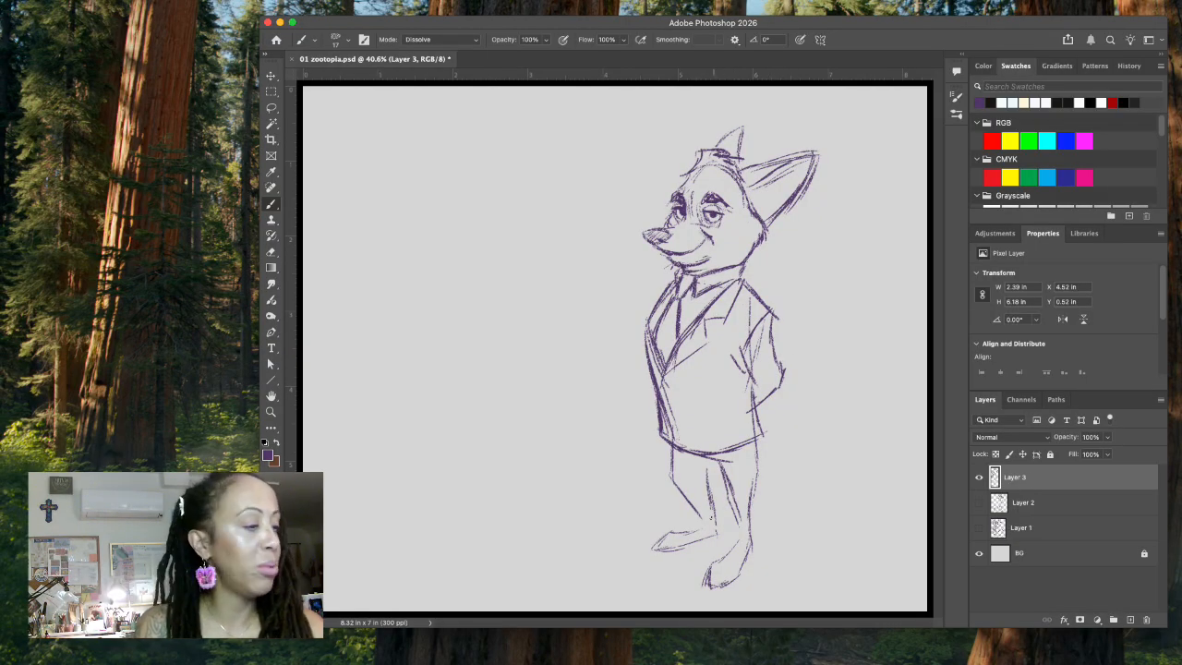
{"action": "mouse_move", "coordinate": [691, 511]}
{"action": "left_mouse_down"}
{"action": "mouse_move", "coordinate": [700, 525]}
{"action": "mouse_move", "coordinate": [720, 518]}
{"action": "left_mouse_up"}
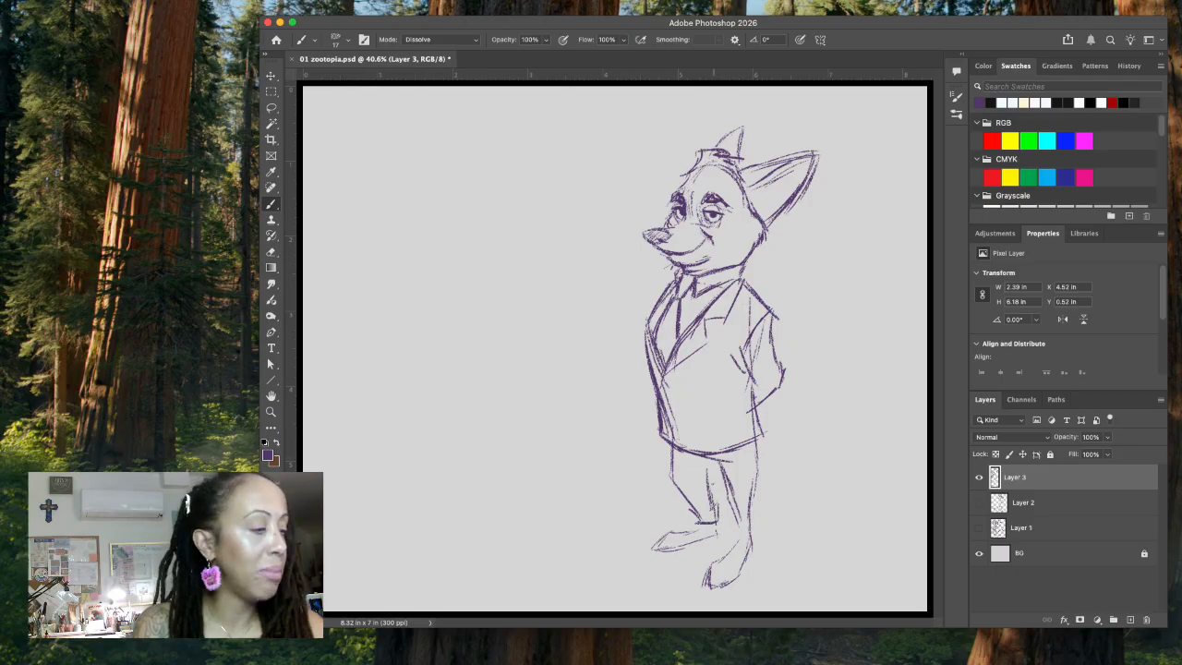
{"action": "mouse_move", "coordinate": [709, 474]}
{"action": "left_mouse_down"}
{"action": "mouse_move", "coordinate": [712, 501]}
{"action": "mouse_move", "coordinate": [716, 474]}
{"action": "mouse_move", "coordinate": [739, 531]}
{"action": "mouse_move", "coordinate": [757, 529]}
{"action": "left_mouse_up"}
{"action": "left_click_drag", "start_coordinate": [757, 483], "coordinate": [753, 525]}
{"action": "mouse_move", "coordinate": [759, 439]}
{"action": "left_mouse_down"}
{"action": "mouse_move", "coordinate": [752, 494]}
{"action": "mouse_move", "coordinate": [760, 440]}
{"action": "left_mouse_up"}
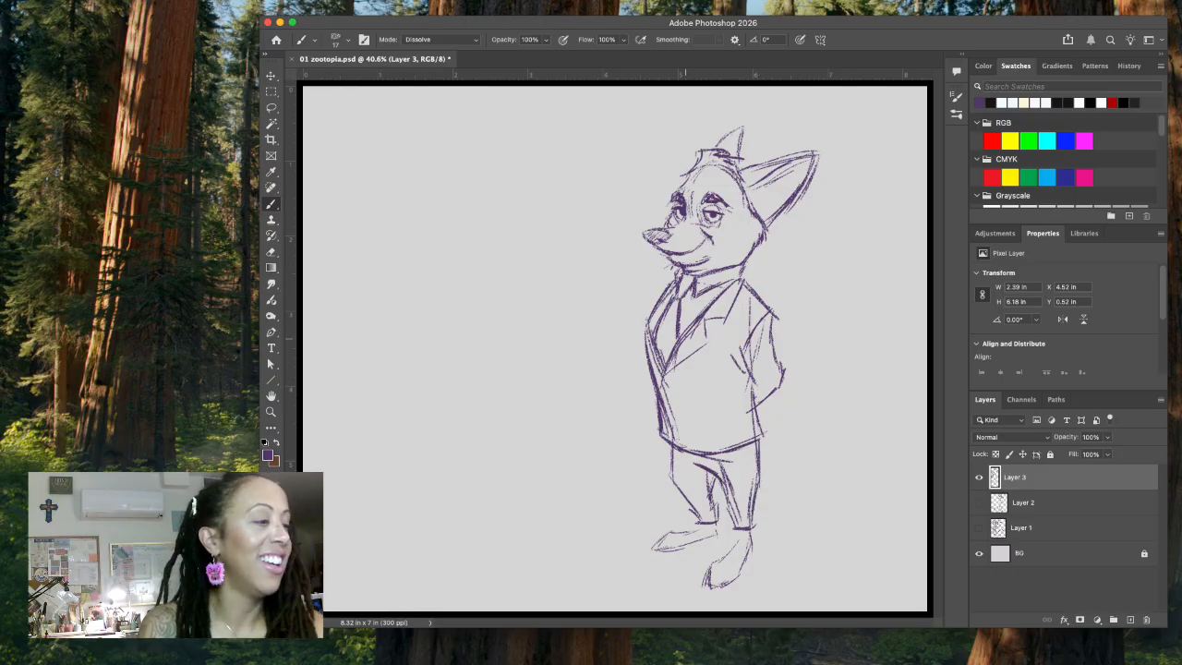
Step: Rework the point where the lapels meet and delete the messy strokes just below it with a lasso selection
{"action": "mouse_move", "coordinate": [665, 377]}
{"action": "left_mouse_down"}
{"action": "mouse_move", "coordinate": [660, 393]}
{"action": "mouse_move", "coordinate": [667, 382]}
{"action": "left_mouse_up"}
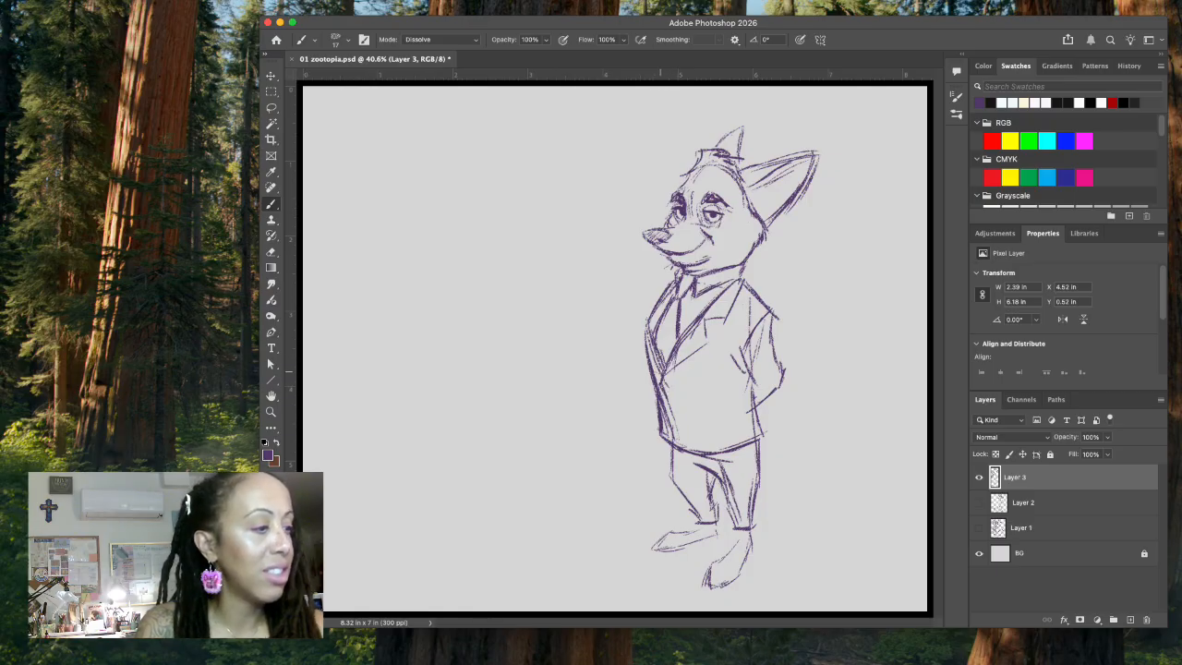
{"action": "left_click_drag", "start_coordinate": [656, 370], "coordinate": [666, 380]}
{"action": "left_click", "coordinate": [272, 107]}
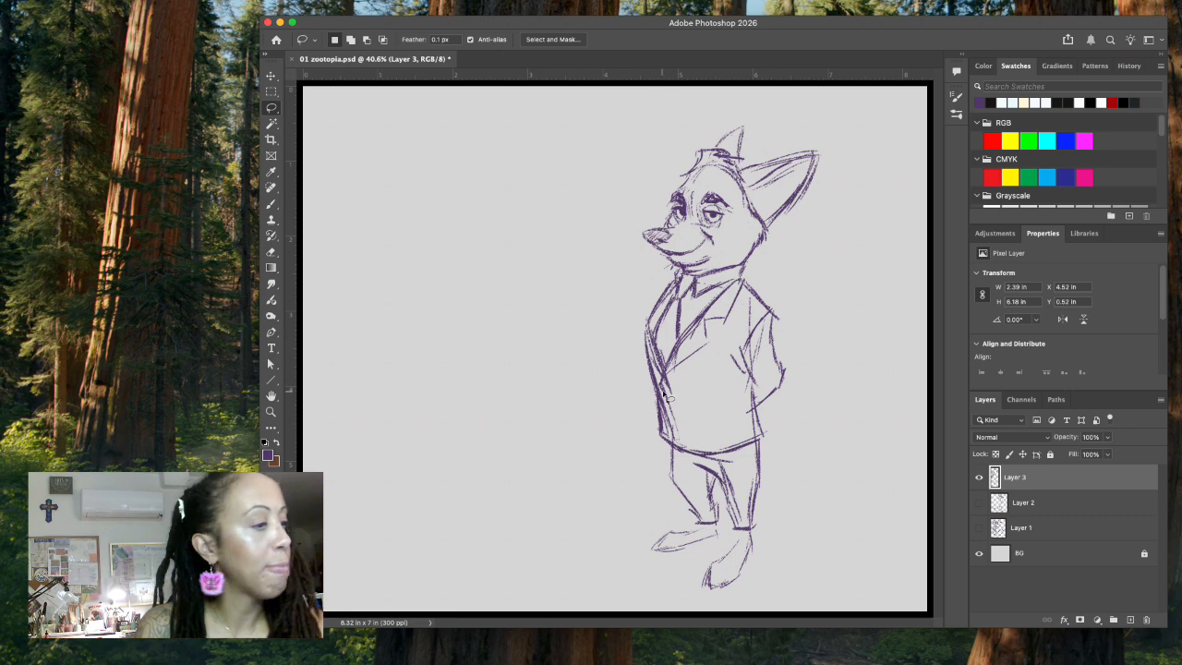
{"action": "mouse_move", "coordinate": [661, 387]}
{"action": "left_mouse_down"}
{"action": "mouse_move", "coordinate": [679, 441]}
{"action": "mouse_move", "coordinate": [676, 382]}
{"action": "left_mouse_up"}
{"action": "key", "text": "Delete"}
{"action": "key", "text": "super+d"}
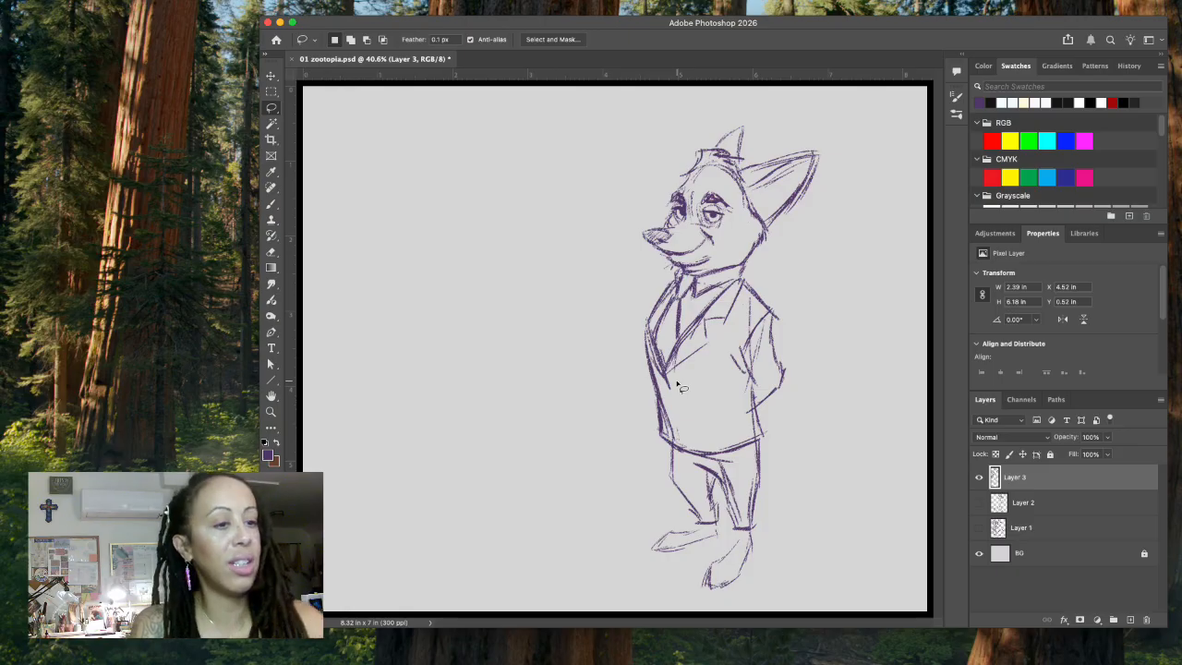
Step: Draw the jacket's button and front closing edge, and darken the outer edge of the near sleeve
{"action": "key", "text": "b"}
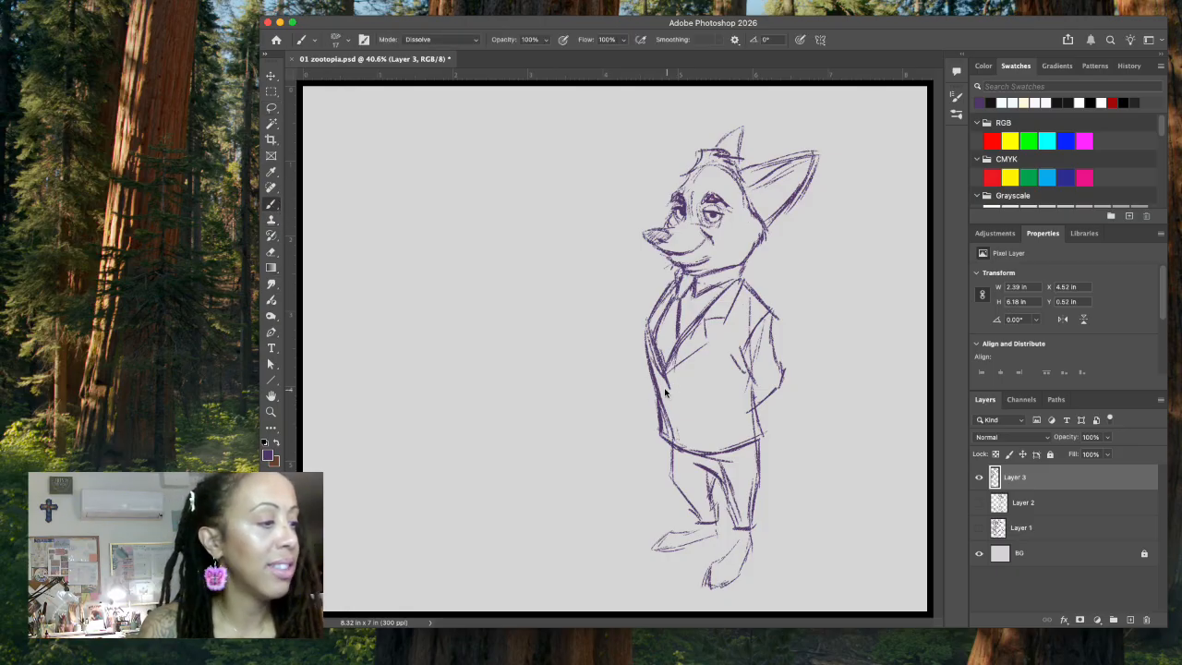
{"action": "left_click_drag", "start_coordinate": [659, 384], "coordinate": [680, 444]}
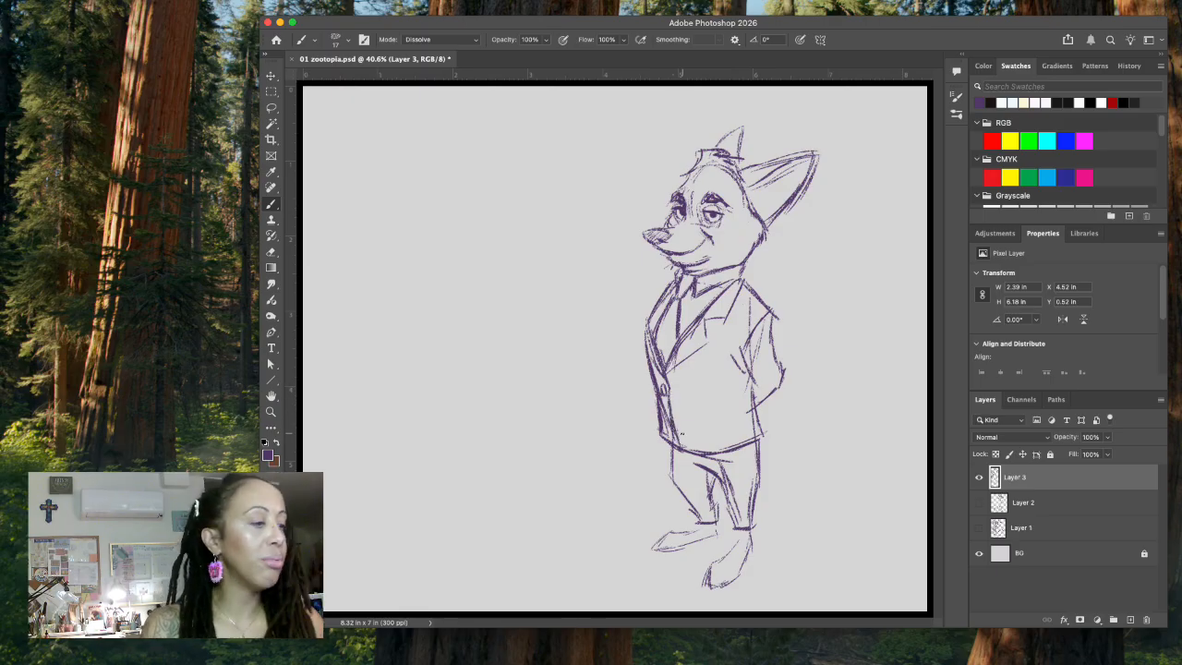
{"action": "left_click_drag", "start_coordinate": [772, 314], "coordinate": [779, 363]}
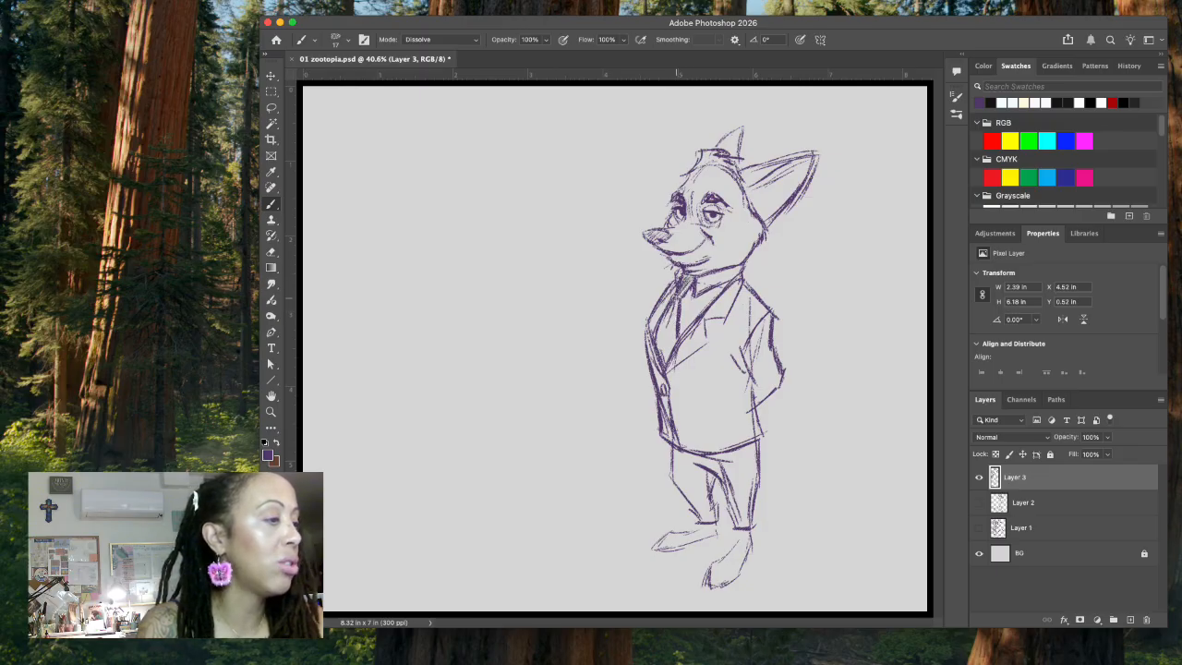
Step: Shade the shirt and collar with hatching, trim the strokes spilling onto the near lapel and touch up the far shoulder outline
{"action": "left_click_drag", "start_coordinate": [656, 322], "coordinate": [675, 359]}
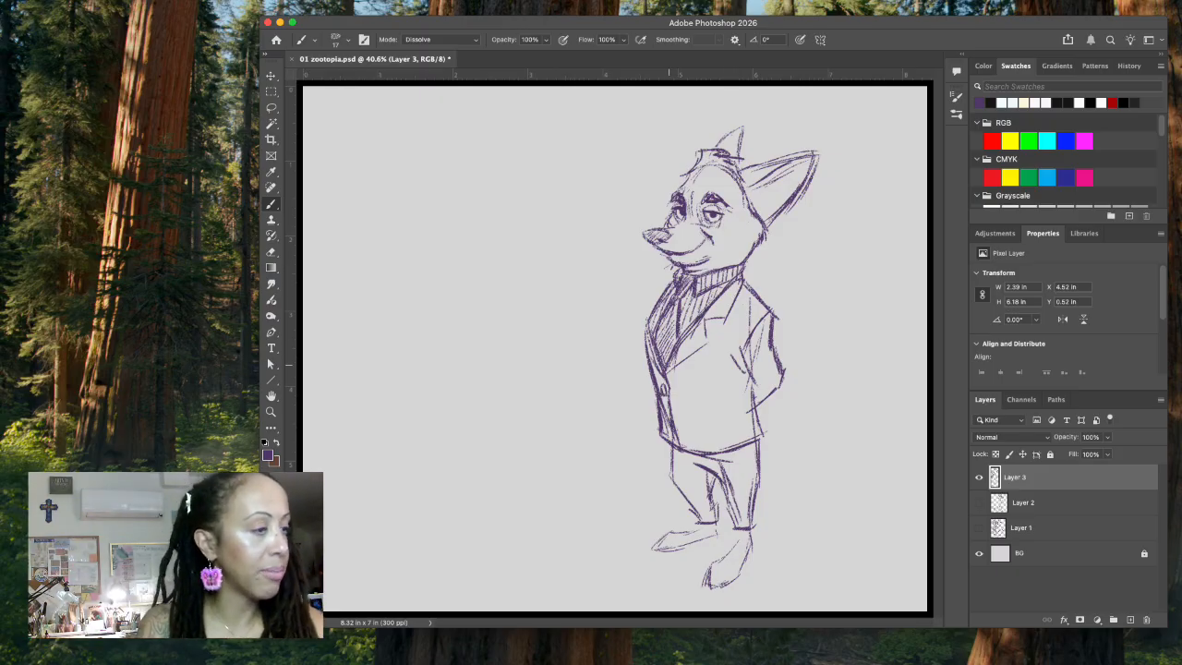
{"action": "key", "text": "l"}
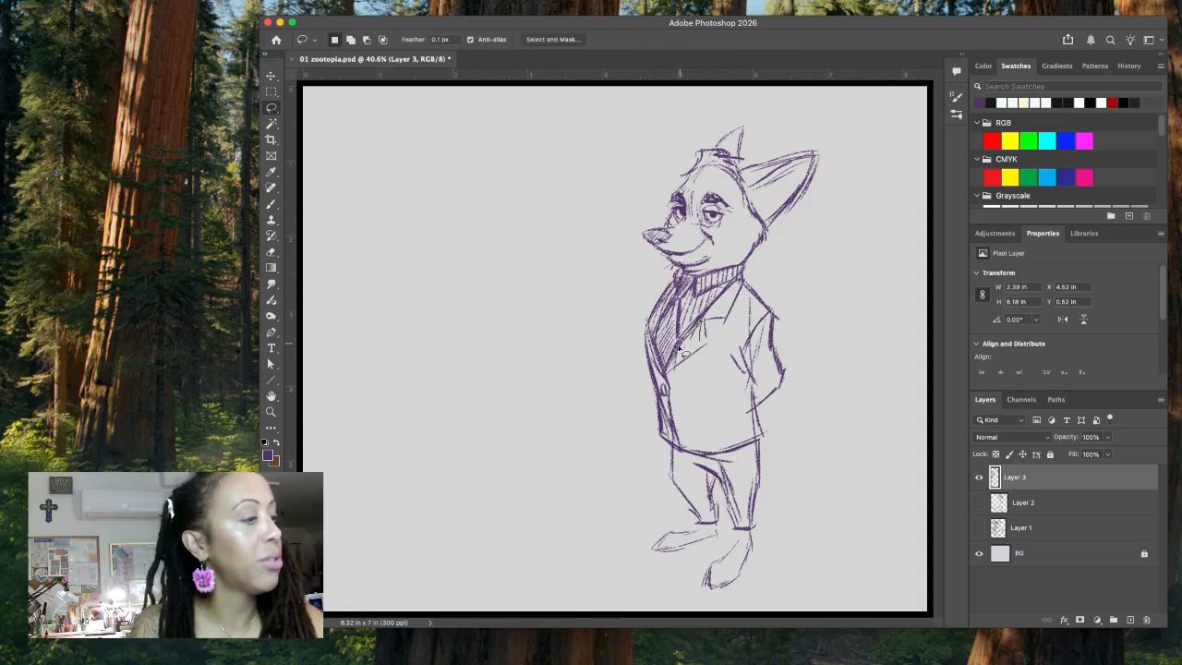
{"action": "mouse_move", "coordinate": [676, 372]}
{"action": "left_mouse_down"}
{"action": "mouse_move", "coordinate": [700, 347]}
{"action": "mouse_move", "coordinate": [698, 324]}
{"action": "mouse_move", "coordinate": [673, 366]}
{"action": "mouse_move", "coordinate": [703, 342]}
{"action": "left_mouse_up"}
{"action": "key", "text": "super+d"}
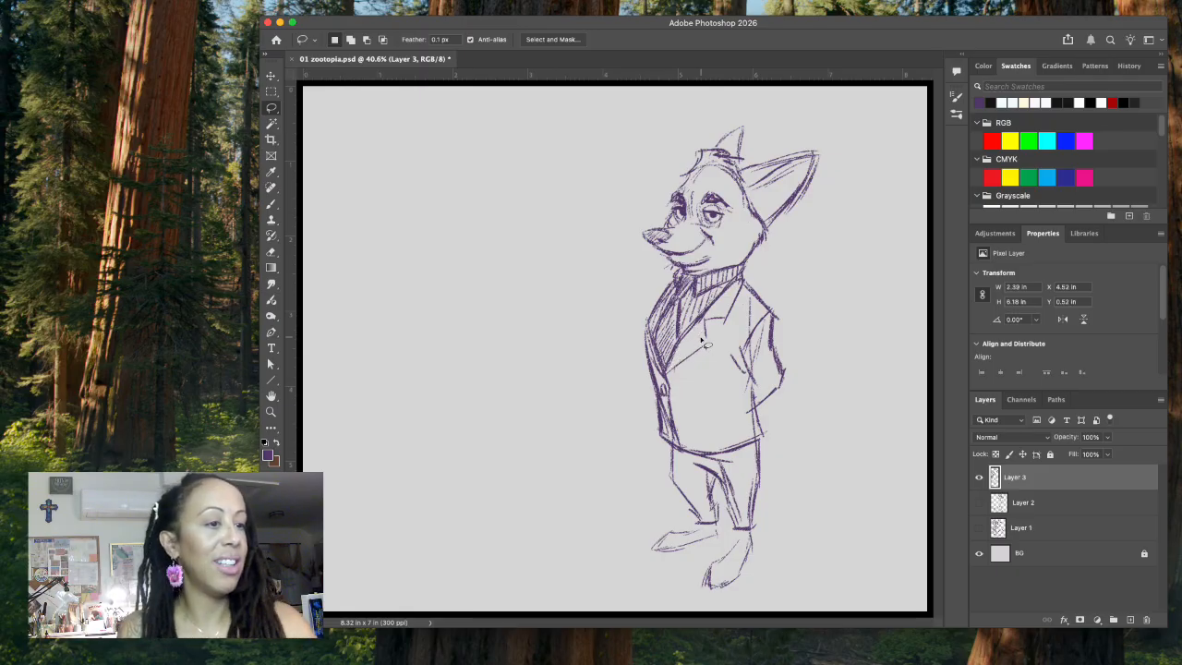
{"action": "left_click", "coordinate": [270, 203]}
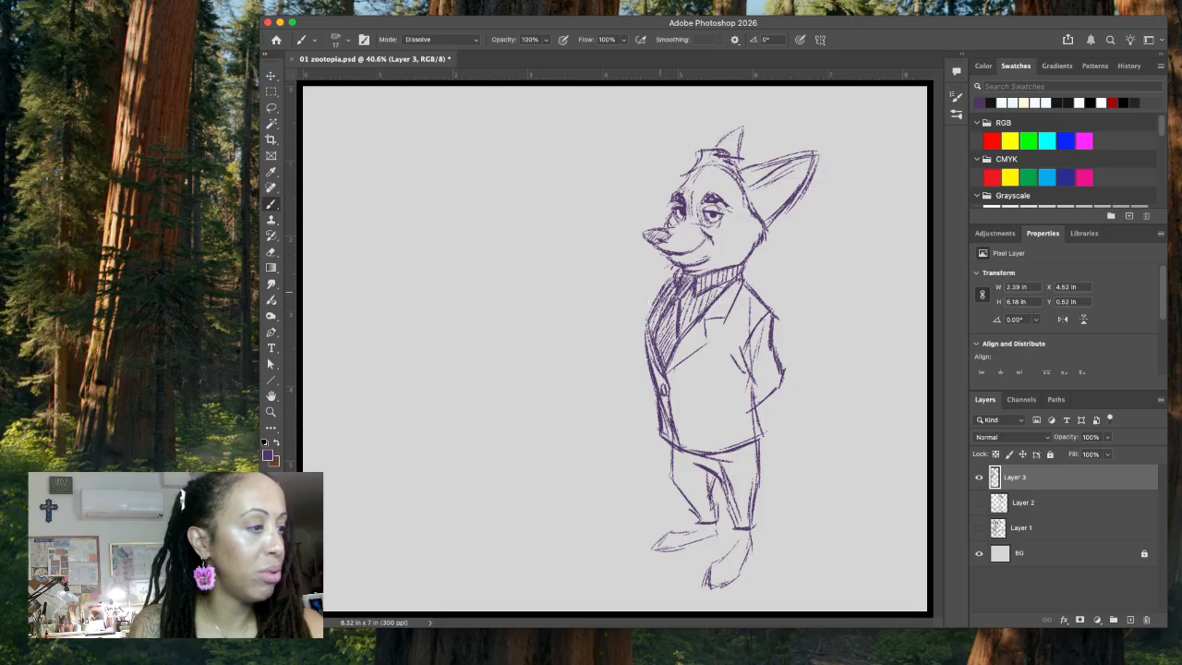
{"action": "left_click_drag", "start_coordinate": [650, 312], "coordinate": [643, 328]}
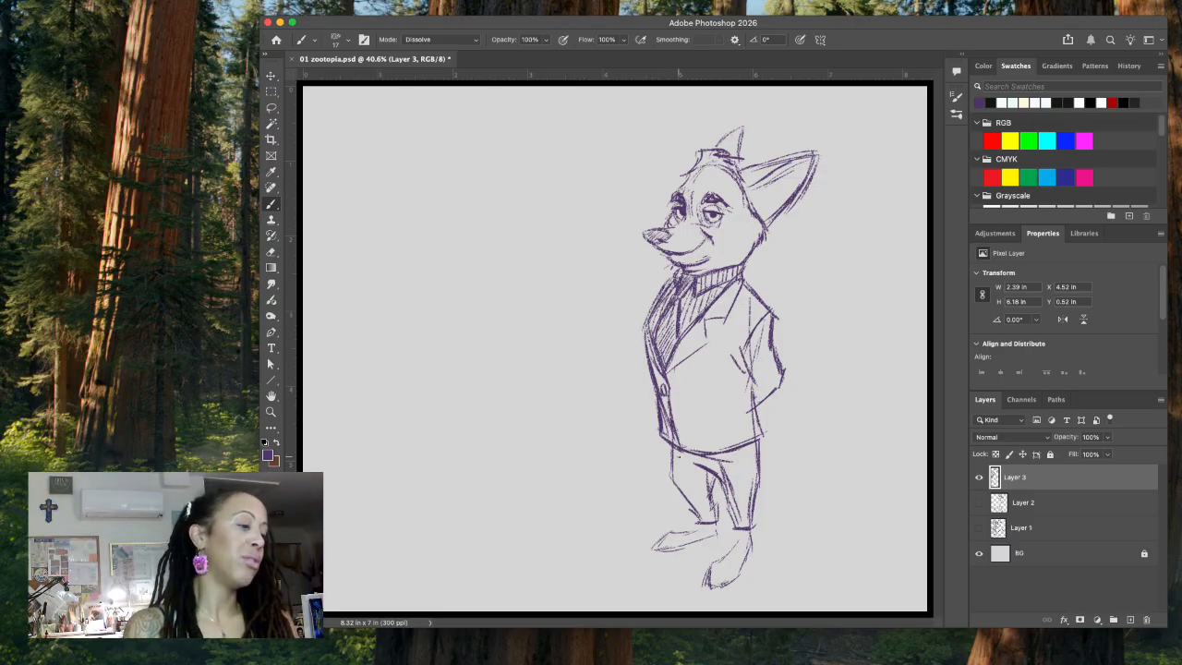
Step: Sketch toes on the ends of both of the fox's feet
{"action": "mouse_move", "coordinate": [711, 566]}
{"action": "left_mouse_down"}
{"action": "mouse_move", "coordinate": [735, 574]}
{"action": "mouse_move", "coordinate": [711, 579]}
{"action": "mouse_move", "coordinate": [735, 582]}
{"action": "left_mouse_up"}
{"action": "left_click_drag", "start_coordinate": [737, 573], "coordinate": [729, 582]}
{"action": "mouse_move", "coordinate": [675, 536]}
{"action": "left_mouse_down"}
{"action": "mouse_move", "coordinate": [652, 552]}
{"action": "mouse_move", "coordinate": [667, 545]}
{"action": "left_mouse_up"}
{"action": "left_click_drag", "start_coordinate": [673, 543], "coordinate": [665, 551]}
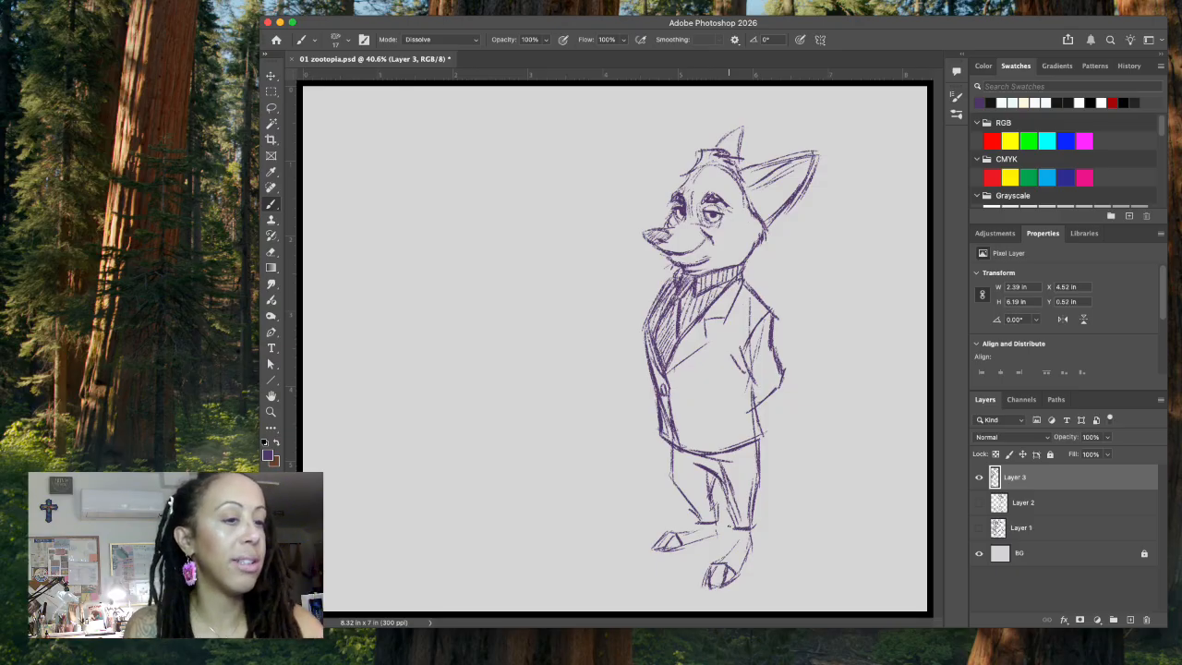
Step: Lasso and delete the stray strokes between the trouser legs, leaving nothing selected
{"action": "left_click", "coordinate": [270, 107]}
{"action": "mouse_move", "coordinate": [713, 459]}
{"action": "left_mouse_down"}
{"action": "mouse_move", "coordinate": [732, 506]}
{"action": "mouse_move", "coordinate": [751, 457]}
{"action": "mouse_move", "coordinate": [705, 502]}
{"action": "mouse_move", "coordinate": [700, 474]}
{"action": "mouse_move", "coordinate": [707, 515]}
{"action": "left_mouse_up"}
{"action": "key", "text": "Delete"}
{"action": "key", "text": "super+d"}
{"action": "key", "text": "super+d"}
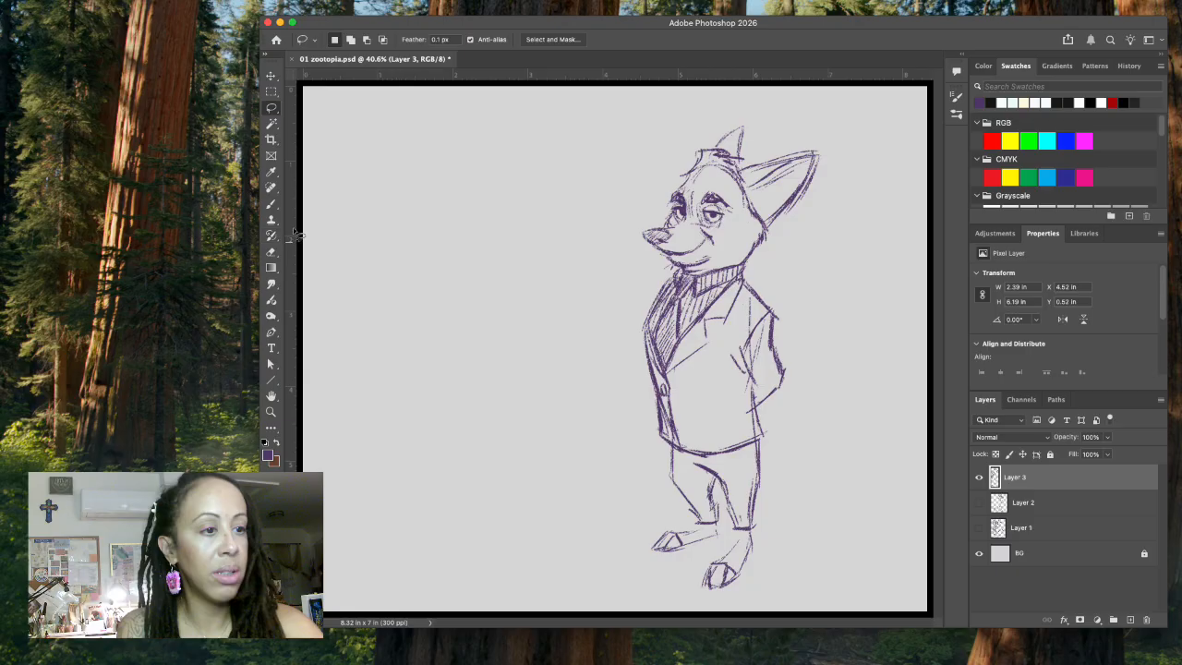
Step: Brush in a large bushy tail sweeping out behind the jacket, with furry dark strokes at its tip
{"action": "left_click", "coordinate": [274, 205]}
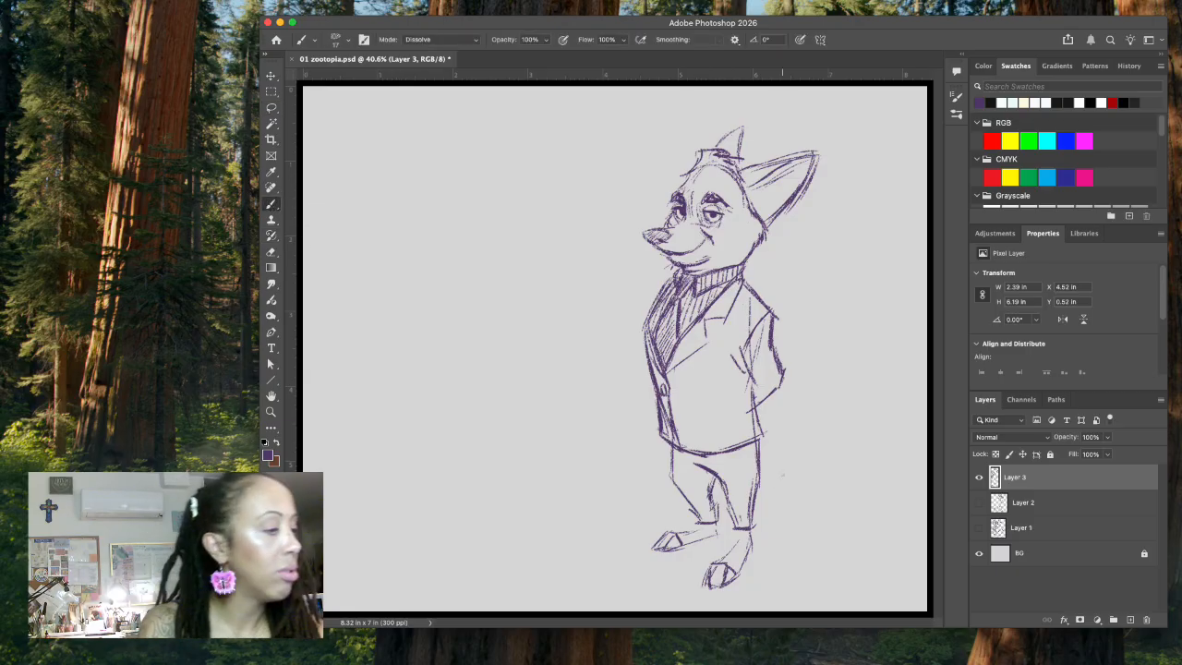
{"action": "mouse_move", "coordinate": [768, 426]}
{"action": "left_mouse_down"}
{"action": "mouse_move", "coordinate": [810, 436]}
{"action": "mouse_move", "coordinate": [838, 408]}
{"action": "mouse_move", "coordinate": [906, 400]}
{"action": "left_mouse_up"}
{"action": "mouse_move", "coordinate": [770, 460]}
{"action": "left_mouse_down"}
{"action": "mouse_move", "coordinate": [800, 493]}
{"action": "mouse_move", "coordinate": [835, 501]}
{"action": "mouse_move", "coordinate": [877, 484]}
{"action": "mouse_move", "coordinate": [927, 431]}
{"action": "mouse_move", "coordinate": [915, 399]}
{"action": "mouse_move", "coordinate": [927, 413]}
{"action": "left_mouse_up"}
{"action": "mouse_move", "coordinate": [821, 426]}
{"action": "left_mouse_down"}
{"action": "mouse_move", "coordinate": [884, 382]}
{"action": "mouse_move", "coordinate": [934, 421]}
{"action": "mouse_move", "coordinate": [894, 447]}
{"action": "mouse_move", "coordinate": [935, 435]}
{"action": "left_mouse_up"}
Step: Shift the whole fox up and to the left to make room for the tail, and extend and darken the tail tip
{"action": "left_click", "coordinate": [272, 75]}
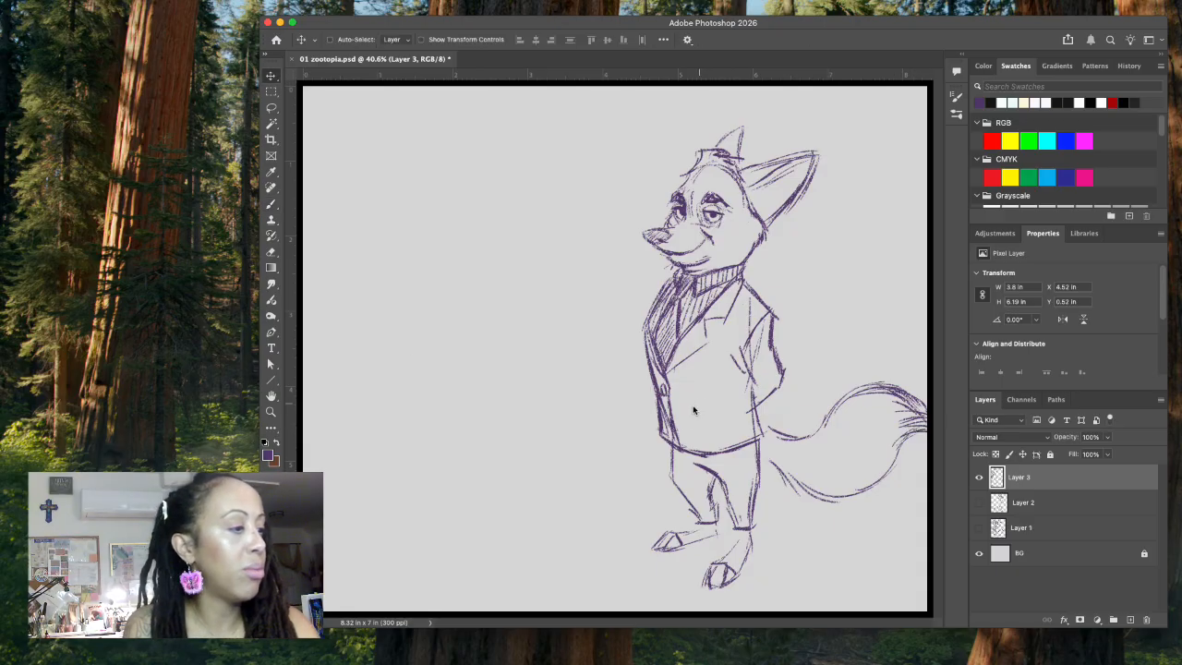
{"action": "left_click_drag", "start_coordinate": [677, 427], "coordinate": [630, 409]}
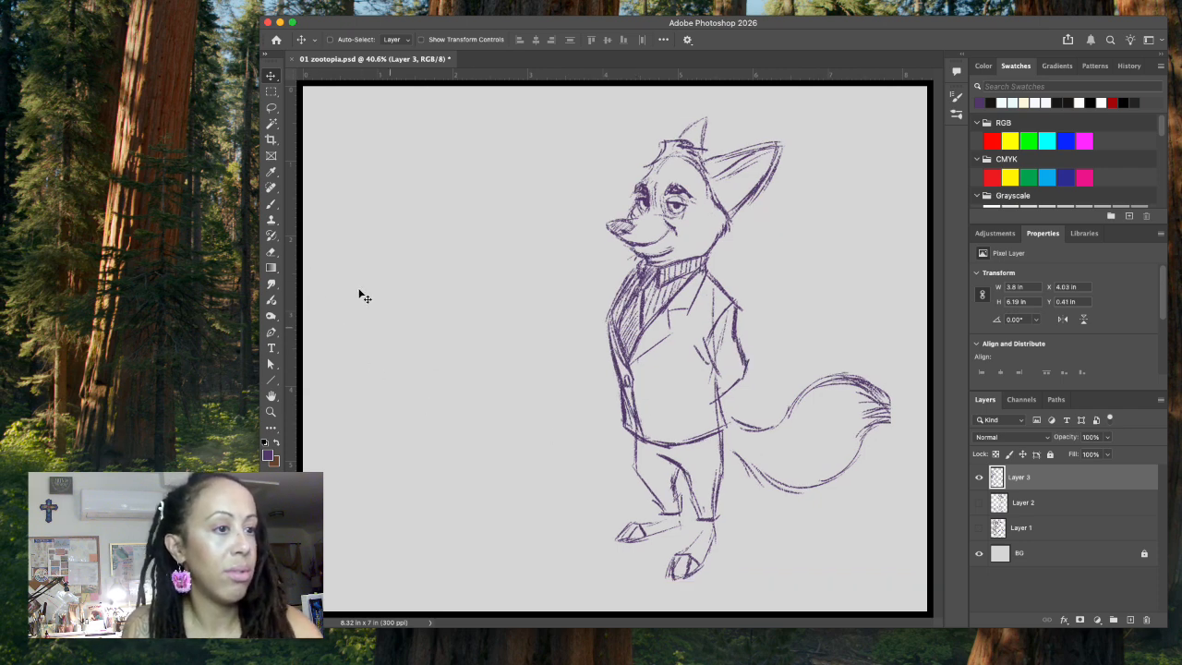
{"action": "left_click", "coordinate": [273, 203]}
{"action": "mouse_move", "coordinate": [872, 426]}
{"action": "left_mouse_down"}
{"action": "mouse_move", "coordinate": [905, 422]}
{"action": "mouse_move", "coordinate": [899, 409]}
{"action": "mouse_move", "coordinate": [904, 421]}
{"action": "left_mouse_up"}
{"action": "mouse_move", "coordinate": [868, 381]}
{"action": "left_mouse_down"}
{"action": "mouse_move", "coordinate": [910, 433]}
{"action": "mouse_move", "coordinate": [896, 416]}
{"action": "left_mouse_up"}
{"action": "left_click_drag", "start_coordinate": [875, 415], "coordinate": [897, 417]}
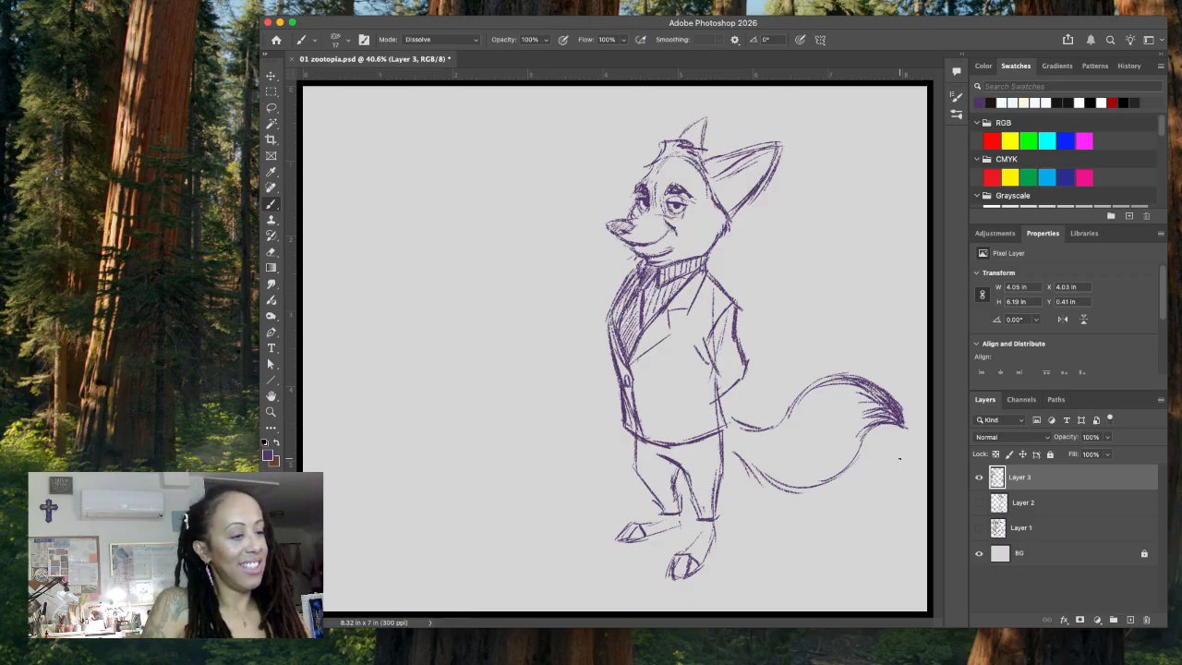
Step: Sketch loose ground lines beneath the tail and shade the far trouser leg with hatching
{"action": "mouse_move", "coordinate": [730, 526]}
{"action": "left_mouse_down"}
{"action": "mouse_move", "coordinate": [861, 520]}
{"action": "mouse_move", "coordinate": [830, 552]}
{"action": "mouse_move", "coordinate": [746, 568]}
{"action": "left_mouse_up"}
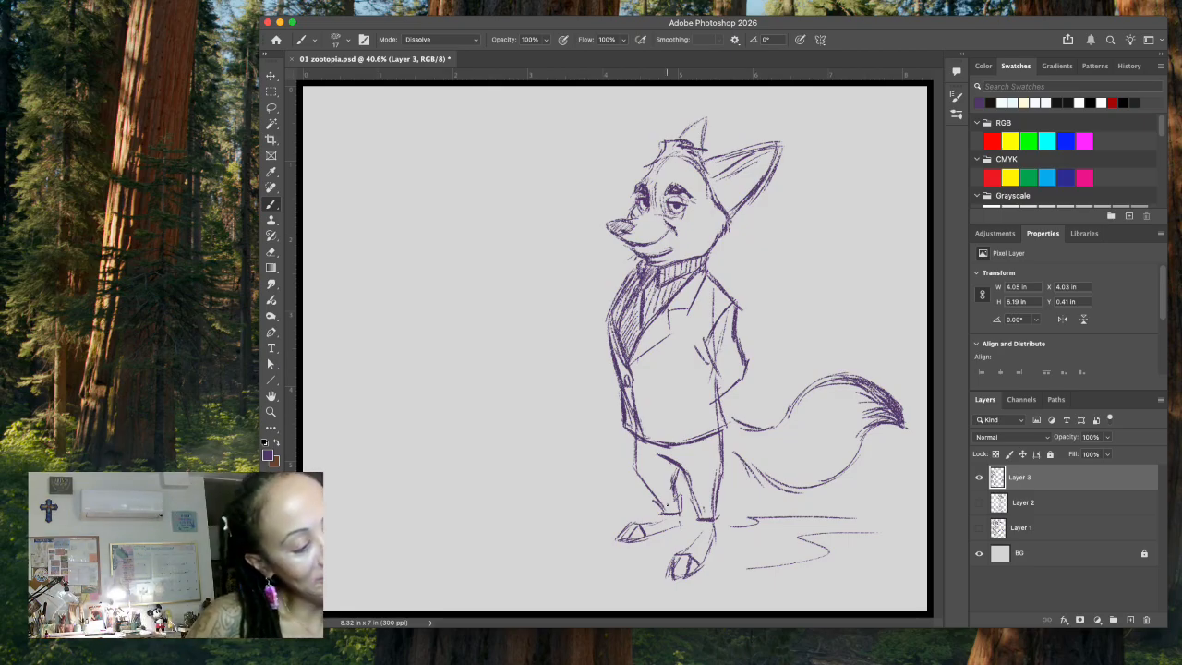
{"action": "left_click_drag", "start_coordinate": [667, 504], "coordinate": [682, 513]}
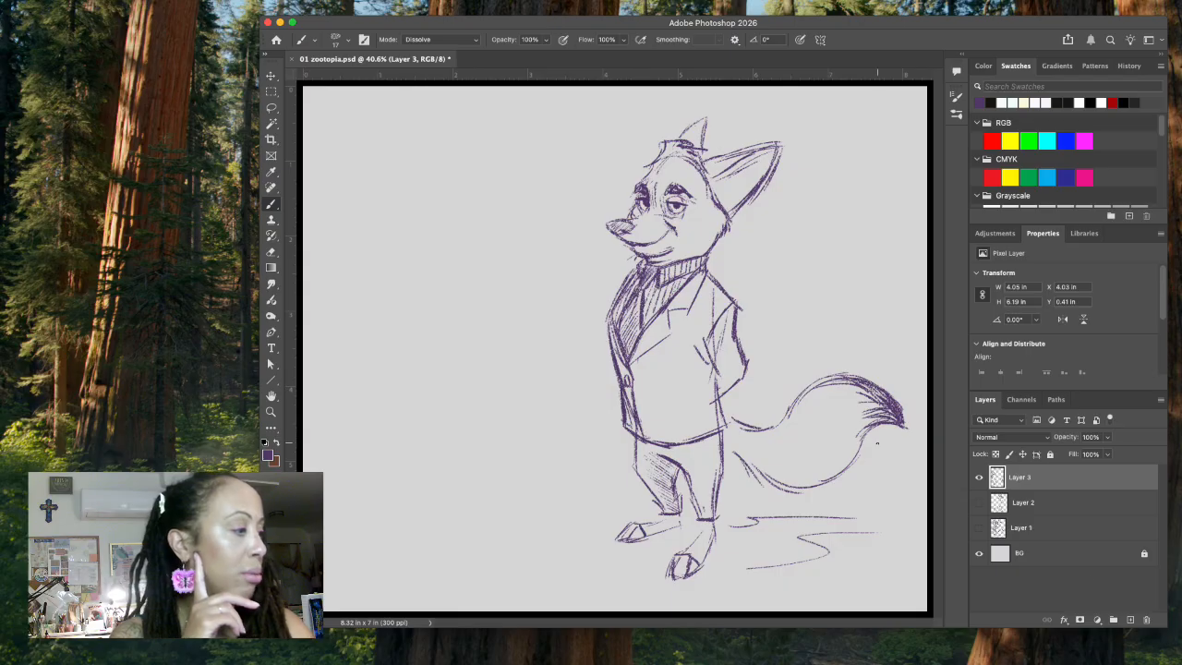
Step: On a new layer, draw short horizontal guide lines at the head top and chin, removing the duplicate stroke under the chin line
{"action": "left_click", "coordinate": [1129, 621]}
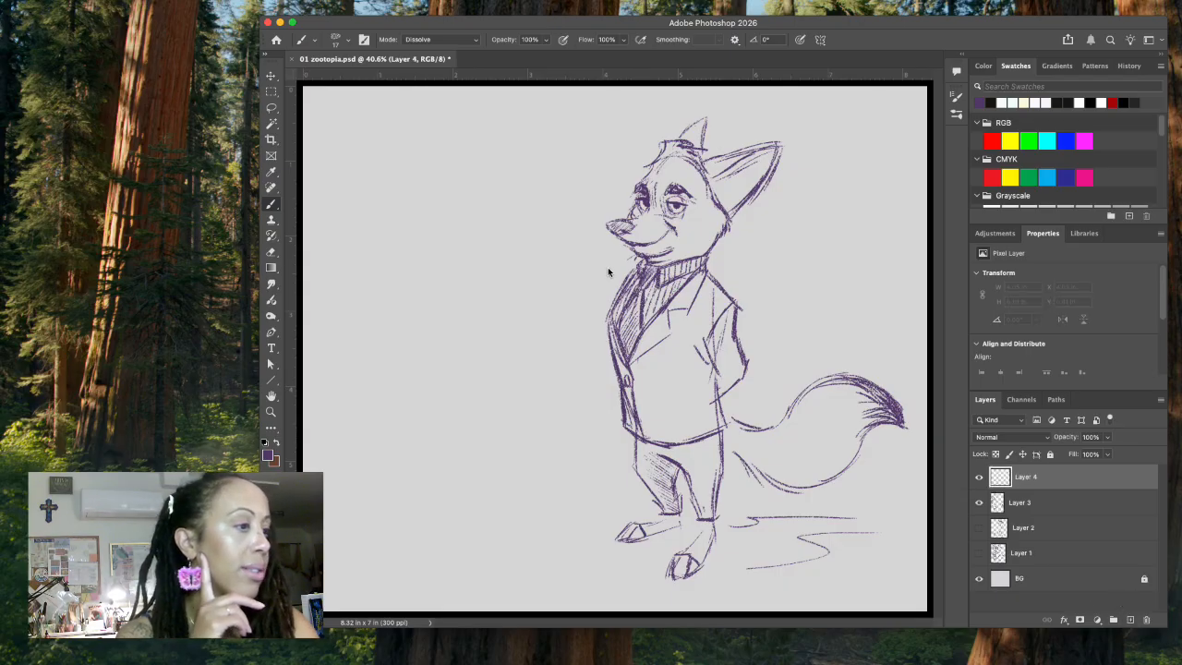
{"action": "left_click_drag", "start_coordinate": [553, 272], "coordinate": [602, 270]}
{"action": "left_click_drag", "start_coordinate": [563, 154], "coordinate": [637, 151]}
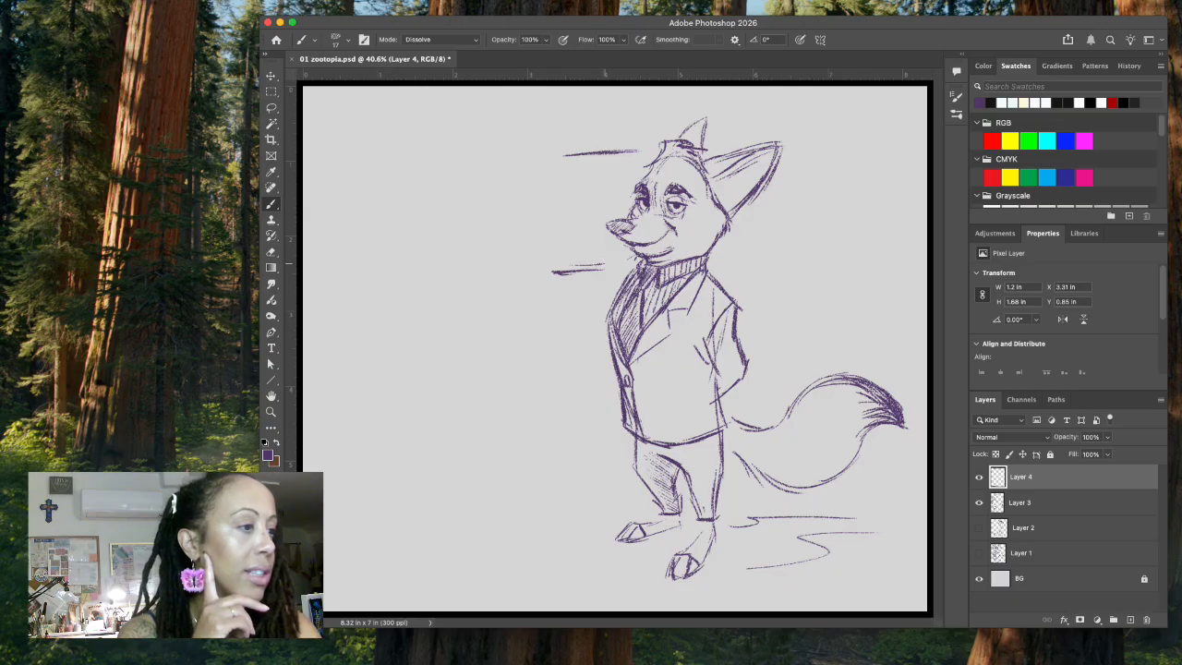
{"action": "key", "text": "l"}
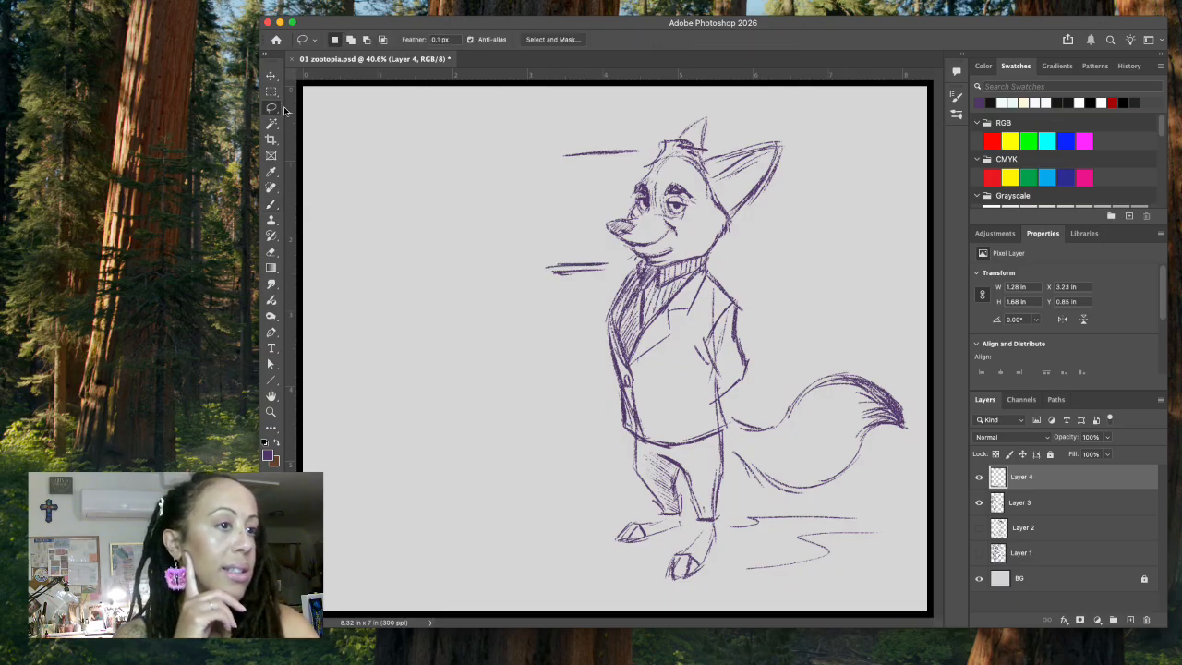
{"action": "mouse_move", "coordinate": [588, 276]}
{"action": "left_mouse_down"}
{"action": "mouse_move", "coordinate": [543, 273]}
{"action": "mouse_move", "coordinate": [565, 283]}
{"action": "mouse_move", "coordinate": [613, 270]}
{"action": "left_mouse_up"}
{"action": "key", "text": "super+d"}
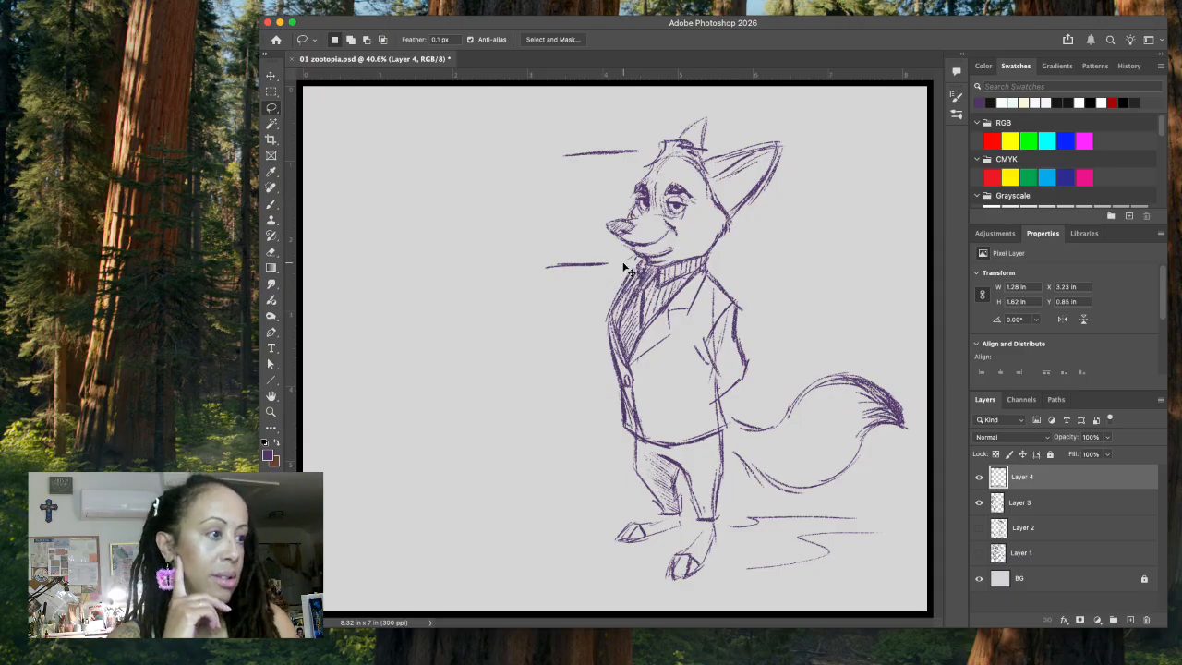
Step: Redraw the head-top guide line slightly lower, delete the upper one, nudge both guide lines up a little and return to the Brush
{"action": "left_click", "coordinate": [270, 206]}
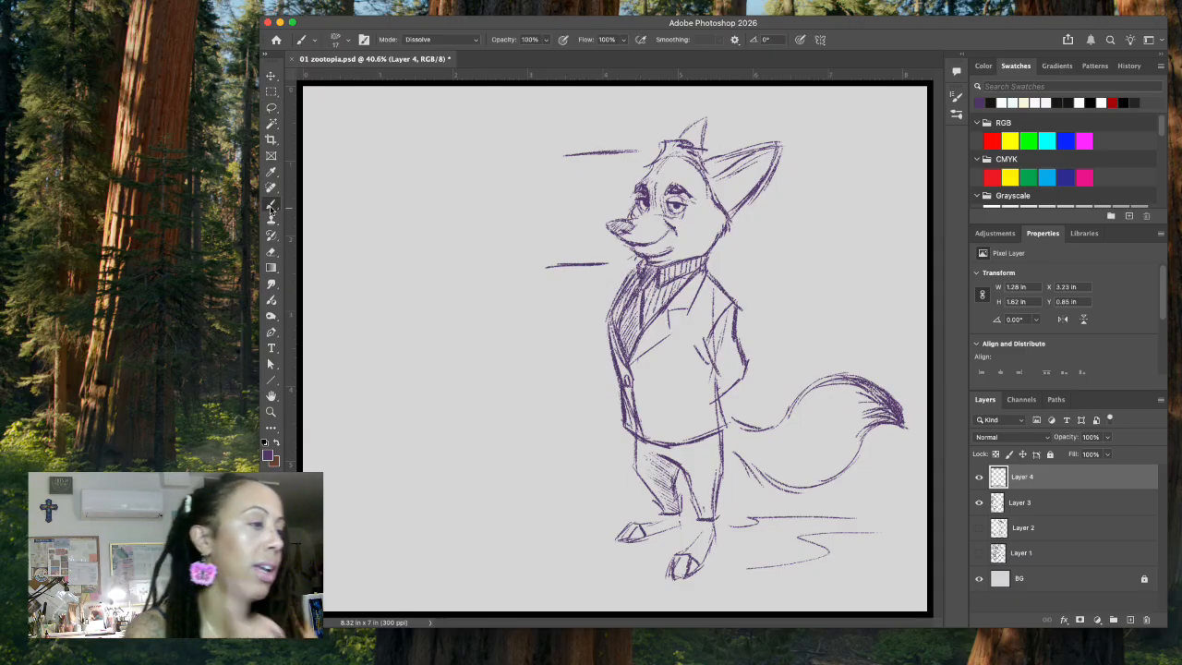
{"action": "left_click_drag", "start_coordinate": [561, 163], "coordinate": [631, 161]}
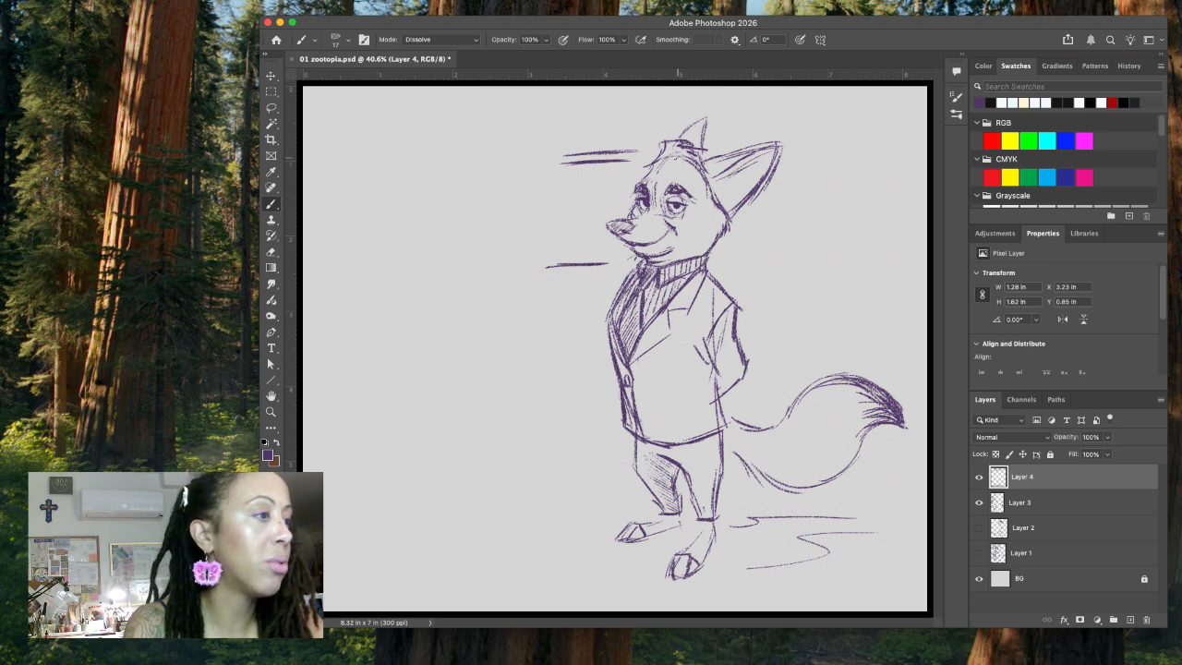
{"action": "mouse_move", "coordinate": [582, 162]}
{"action": "left_mouse_down"}
{"action": "mouse_move", "coordinate": [644, 159]}
{"action": "mouse_move", "coordinate": [595, 137]}
{"action": "mouse_move", "coordinate": [552, 156]}
{"action": "mouse_move", "coordinate": [591, 162]}
{"action": "mouse_move", "coordinate": [651, 140]}
{"action": "left_mouse_up"}
{"action": "left_click", "coordinate": [271, 108]}
{"action": "key", "text": "Delete"}
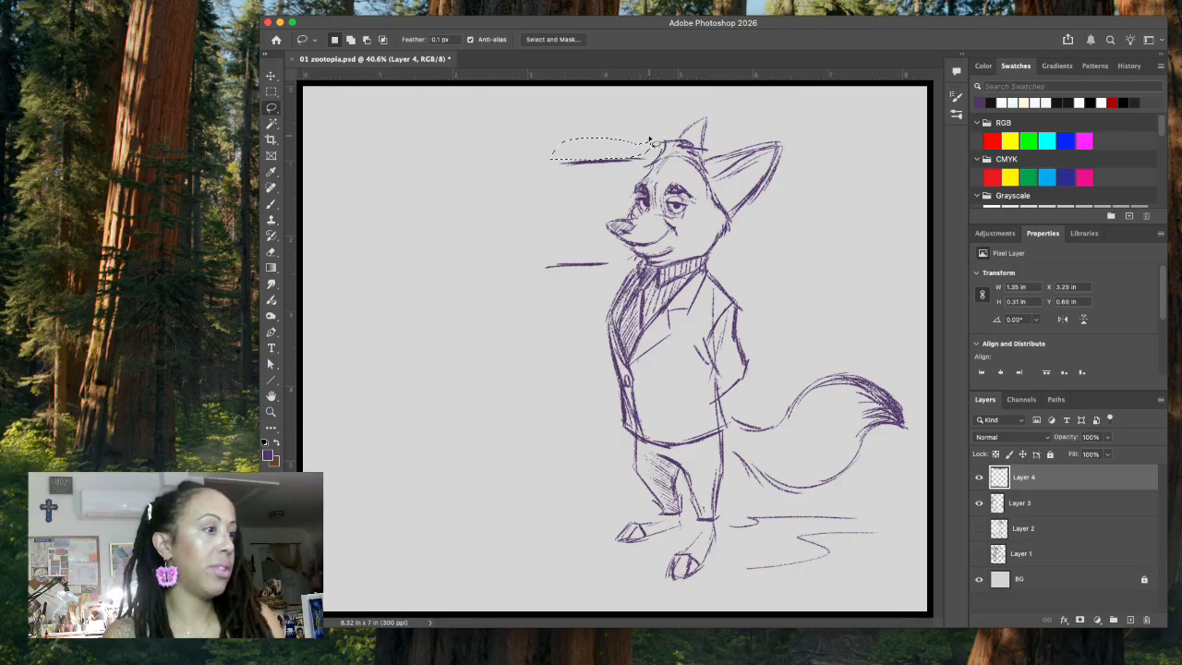
{"action": "key", "text": "ctrl+d"}
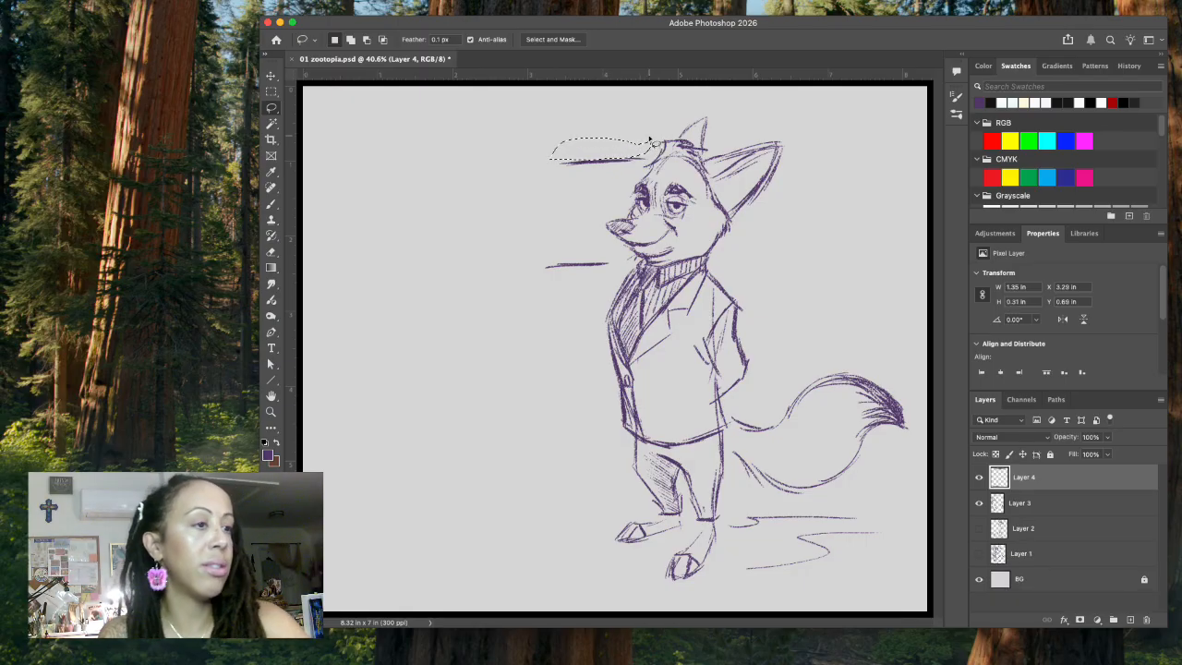
{"action": "mouse_move", "coordinate": [637, 141]}
{"action": "left_mouse_down"}
{"action": "mouse_move", "coordinate": [522, 250]}
{"action": "mouse_move", "coordinate": [591, 288]}
{"action": "mouse_move", "coordinate": [586, 217]}
{"action": "mouse_move", "coordinate": [647, 148]}
{"action": "left_mouse_up"}
{"action": "key", "text": "v"}
{"action": "left_click_drag", "start_coordinate": [579, 268], "coordinate": [575, 259]}
{"action": "key", "text": "ctrl+d"}
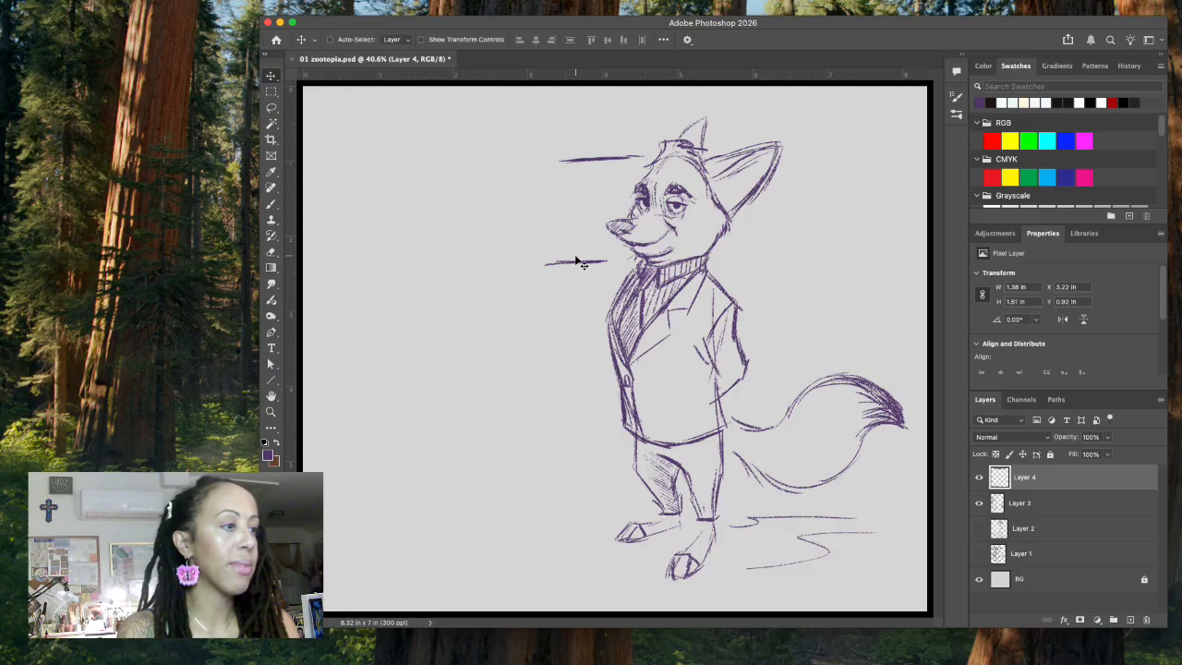
{"action": "left_click", "coordinate": [271, 205]}
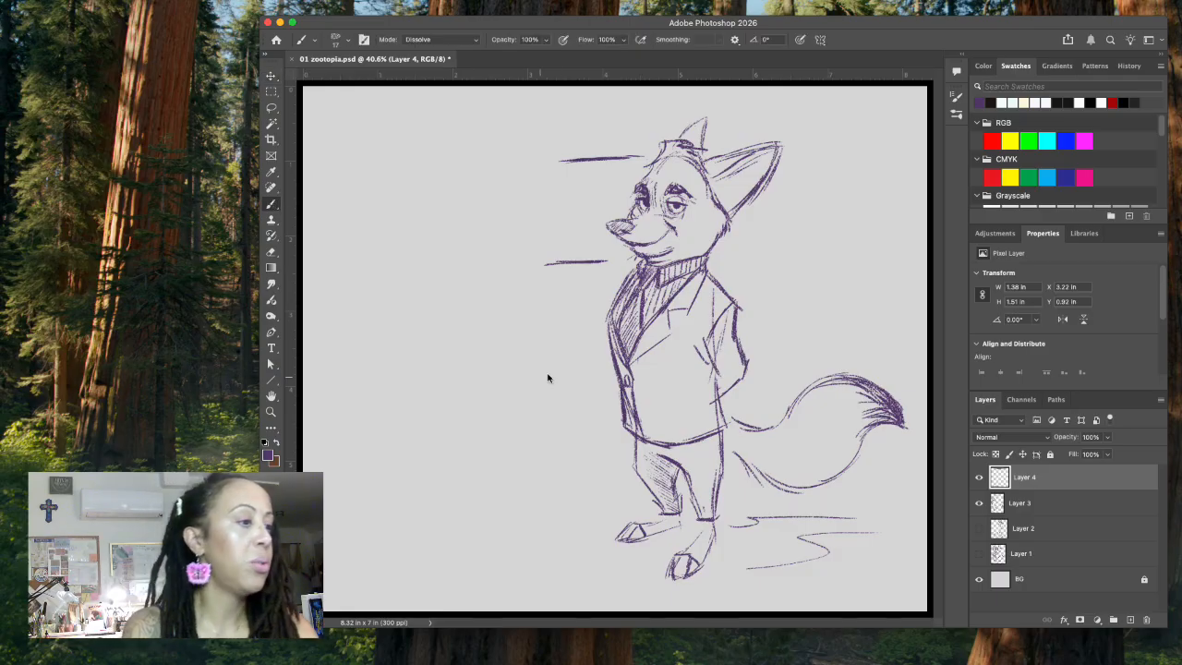
{"action": "left_click_drag", "start_coordinate": [566, 393], "coordinate": [592, 392]}
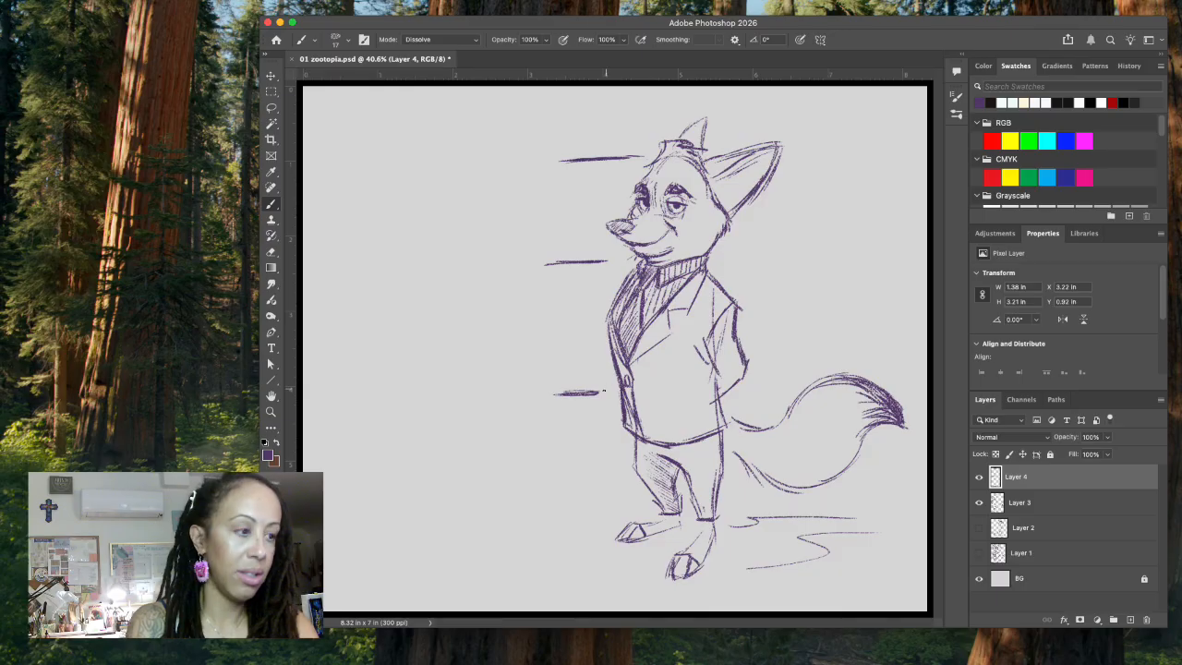
{"action": "key", "text": "ctrl+z"}
{"action": "key", "text": "ctrl+z"}
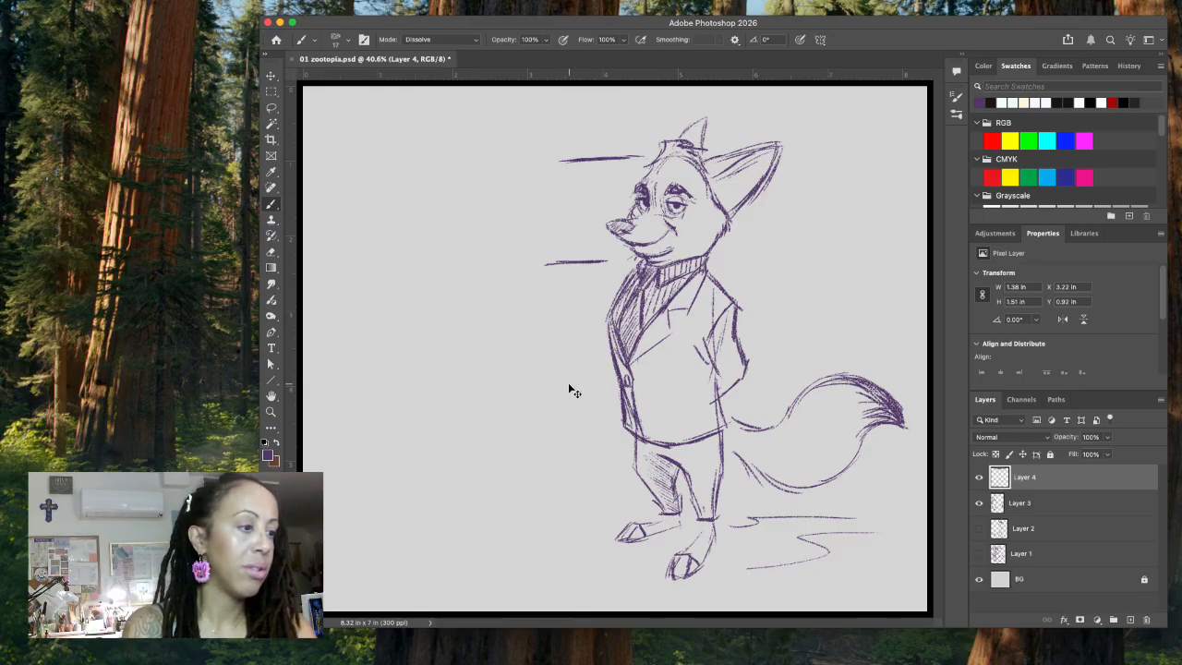
Step: Draw a third guide line beside the jacket button, one head height below the chin line, and delete the extra strokes under it
{"action": "left_click_drag", "start_coordinate": [558, 381], "coordinate": [592, 380]}
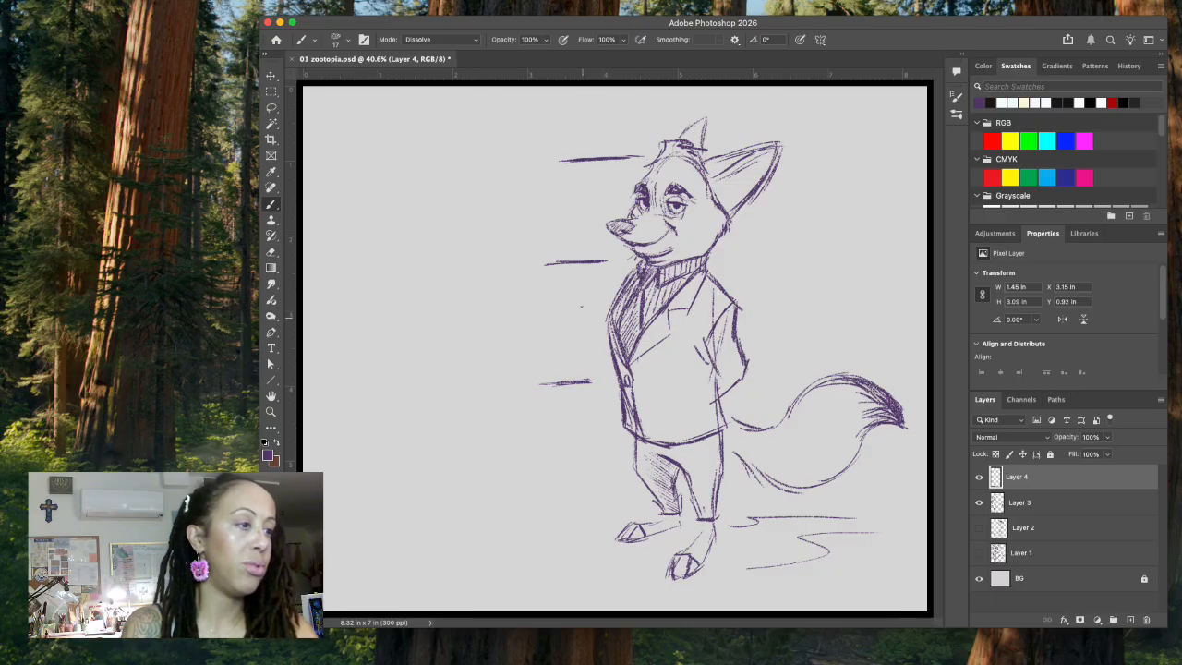
{"action": "left_click_drag", "start_coordinate": [541, 376], "coordinate": [597, 374]}
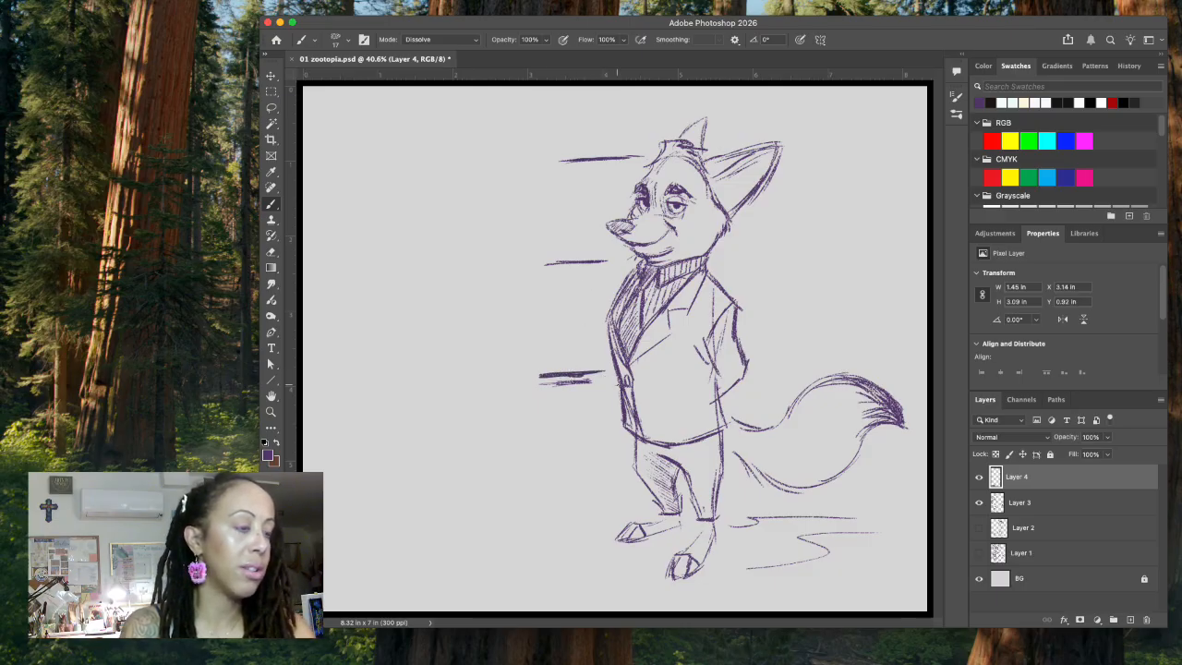
{"action": "left_click", "coordinate": [271, 108]}
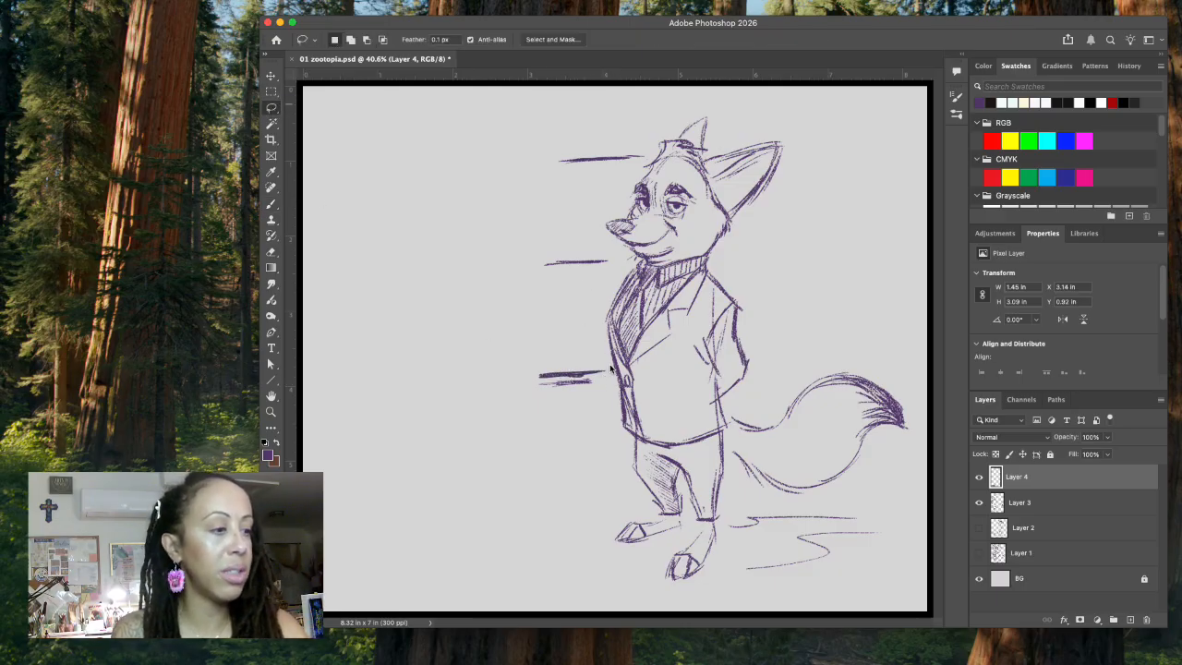
{"action": "mouse_move", "coordinate": [600, 381]}
{"action": "left_mouse_down"}
{"action": "mouse_move", "coordinate": [527, 388]}
{"action": "mouse_move", "coordinate": [619, 388]}
{"action": "left_mouse_up"}
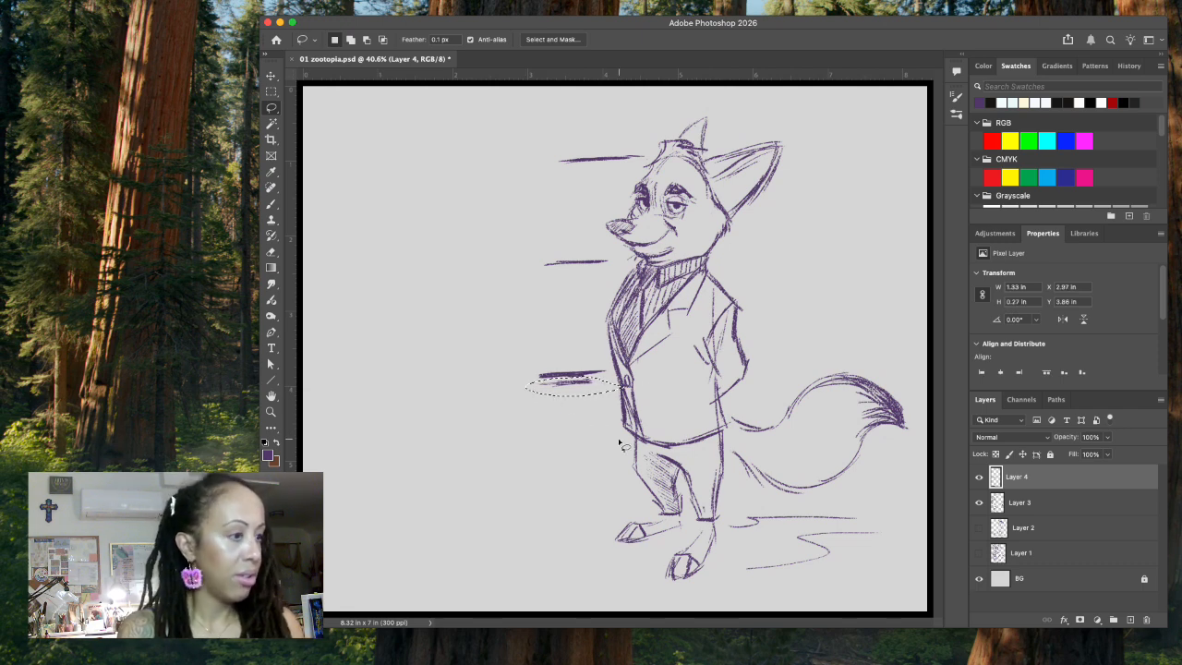
{"action": "key", "text": "ctrl+d"}
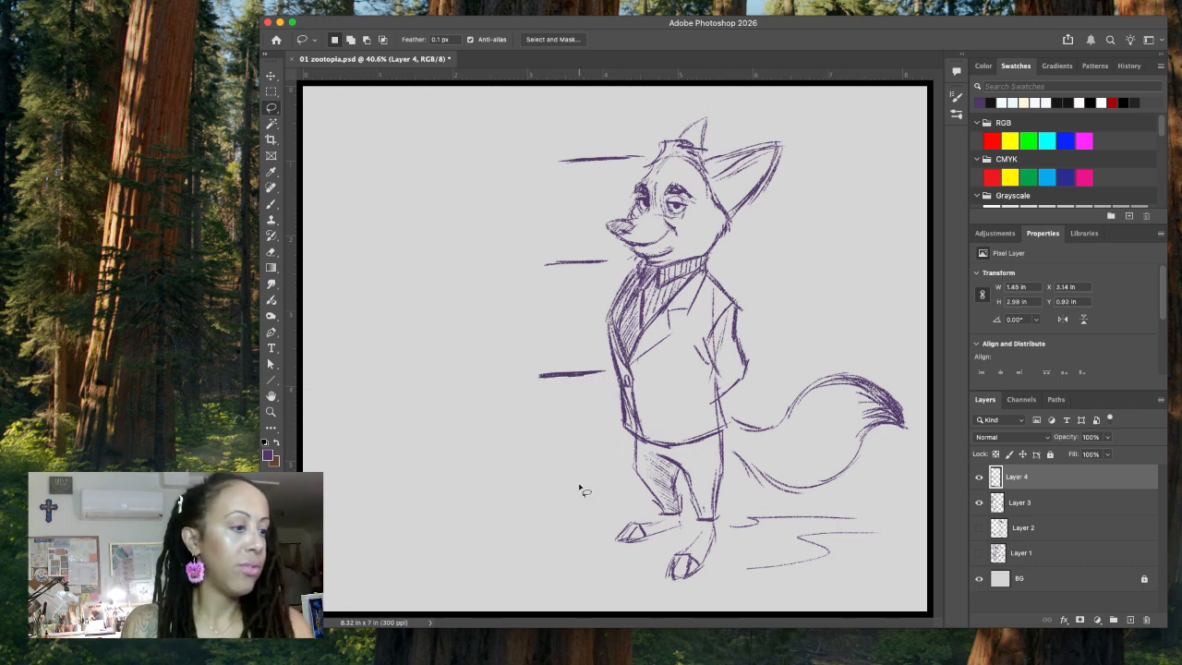
Step: Draw a fourth guide line beside the lower trouser legs and add a short stroke above the chin line
{"action": "key", "text": "b"}
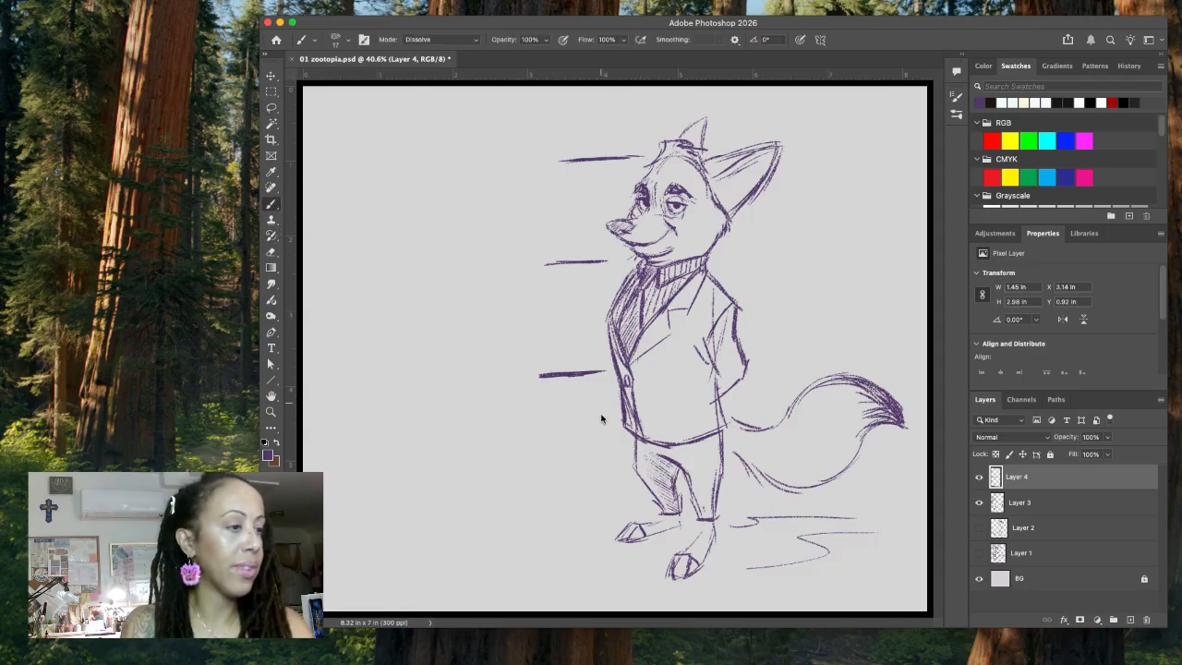
{"action": "mouse_move", "coordinate": [585, 473]}
{"action": "left_mouse_down"}
{"action": "mouse_move", "coordinate": [543, 477]}
{"action": "mouse_move", "coordinate": [613, 478]}
{"action": "left_mouse_up"}
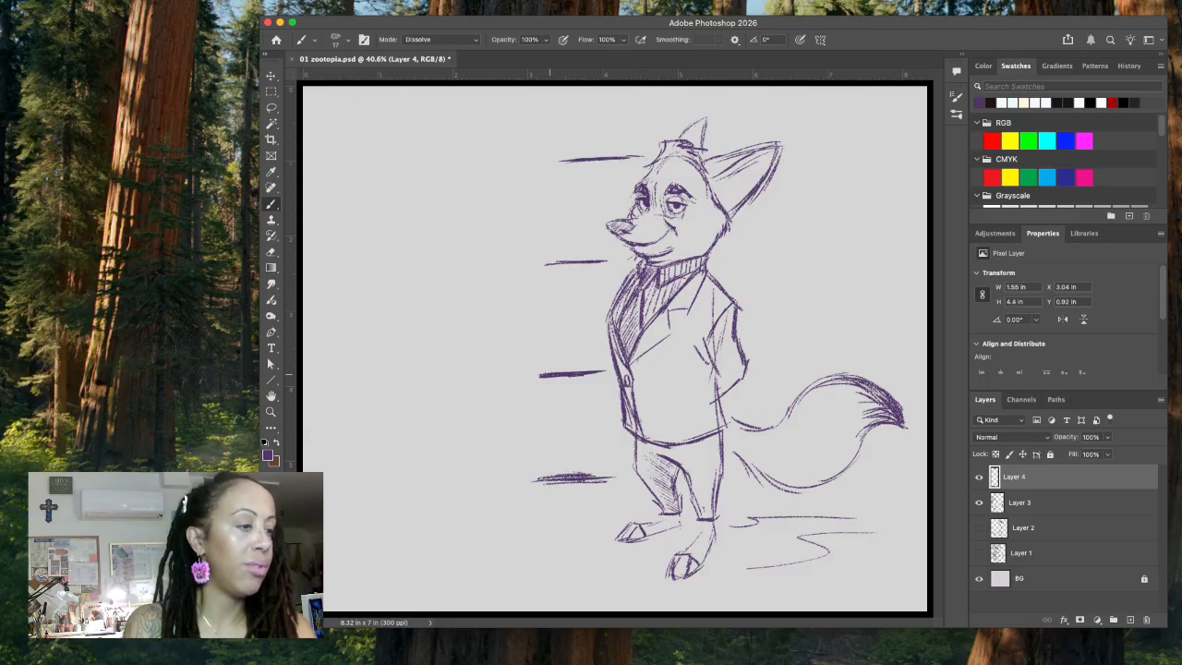
{"action": "left_click_drag", "start_coordinate": [558, 262], "coordinate": [582, 259]}
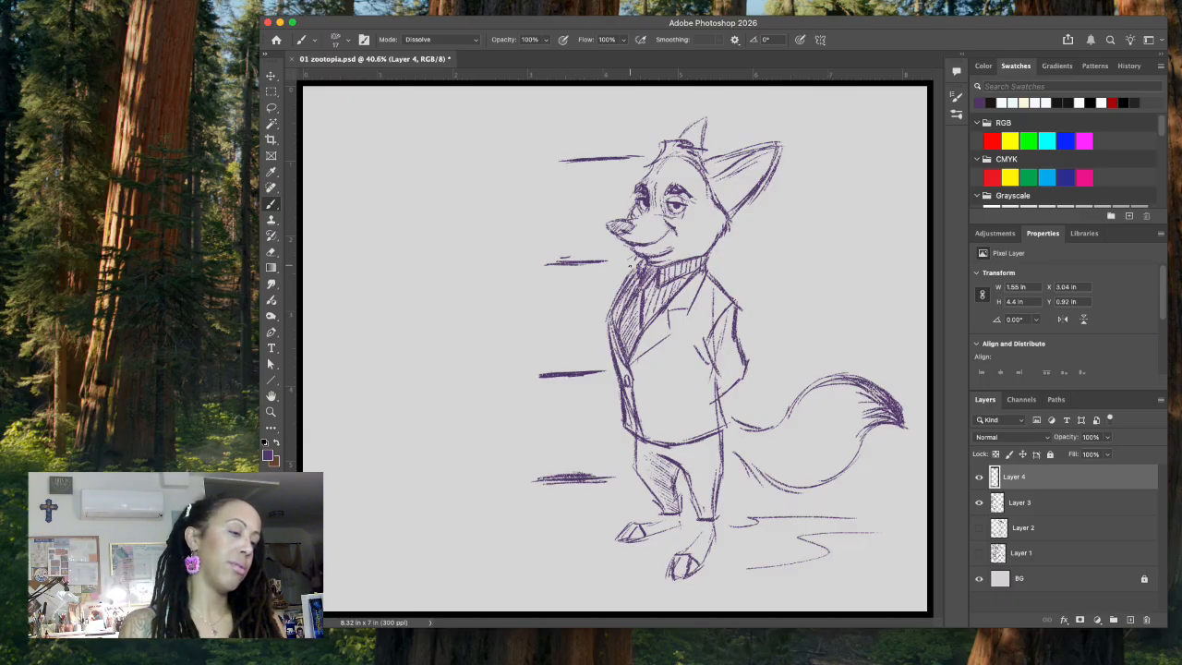
Step: Draw vertical double-headed arrows between the guide lines, plus a final line at foot level with a shorter arrow above it
{"action": "mouse_move", "coordinate": [581, 173]}
{"action": "left_mouse_down"}
{"action": "mouse_move", "coordinate": [581, 238]}
{"action": "mouse_move", "coordinate": [589, 190]}
{"action": "left_mouse_up"}
{"action": "left_click_drag", "start_coordinate": [572, 241], "coordinate": [588, 238]}
{"action": "mouse_move", "coordinate": [565, 284]}
{"action": "left_mouse_down"}
{"action": "mouse_move", "coordinate": [586, 292]}
{"action": "mouse_move", "coordinate": [574, 365]}
{"action": "mouse_move", "coordinate": [590, 342]}
{"action": "left_mouse_up"}
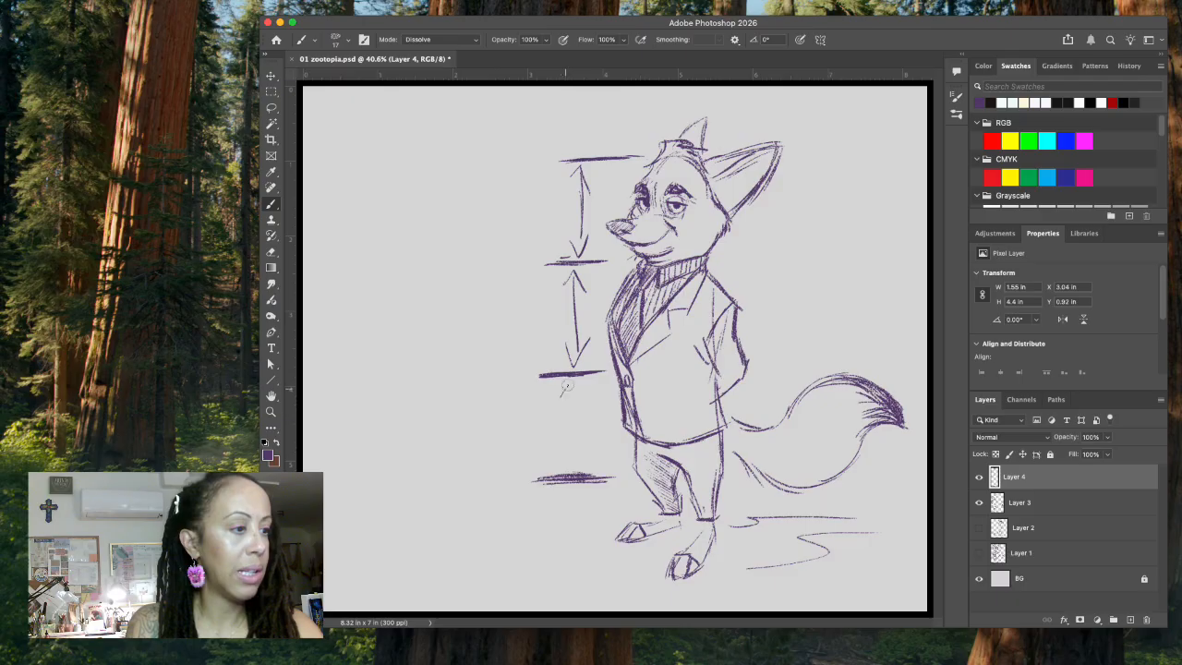
{"action": "left_click_drag", "start_coordinate": [573, 386], "coordinate": [573, 471]}
{"action": "left_click_drag", "start_coordinate": [563, 452], "coordinate": [584, 454]}
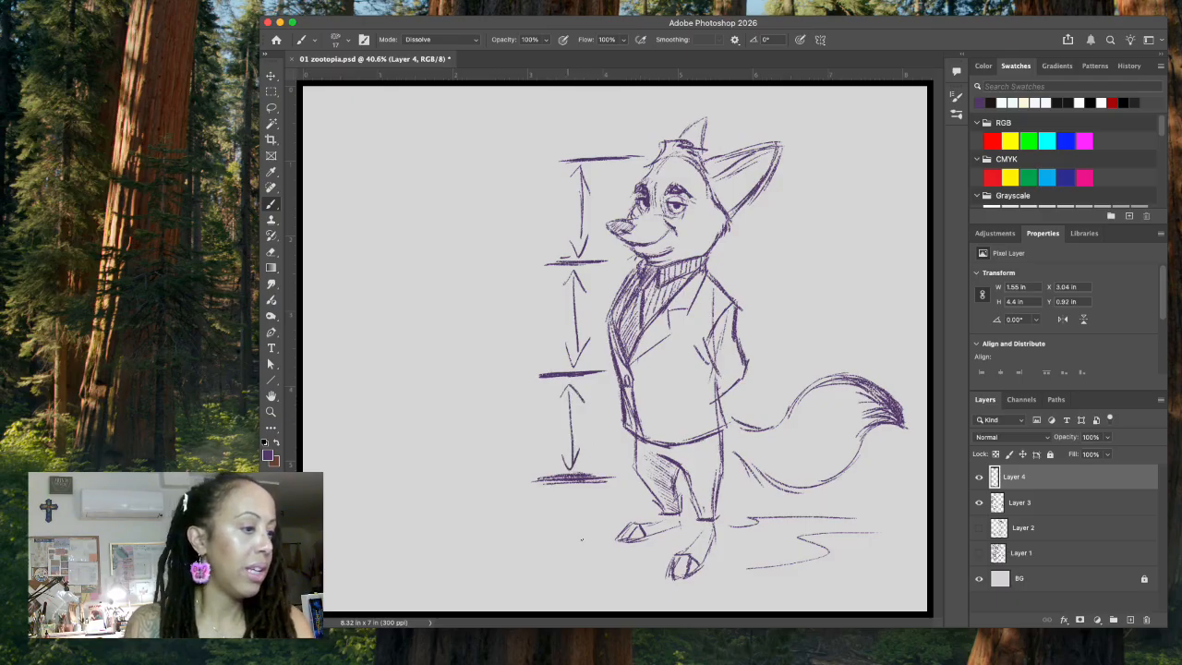
{"action": "mouse_move", "coordinate": [543, 540]}
{"action": "left_mouse_down"}
{"action": "mouse_move", "coordinate": [600, 536]}
{"action": "mouse_move", "coordinate": [588, 531]}
{"action": "mouse_move", "coordinate": [584, 498]}
{"action": "mouse_move", "coordinate": [573, 521]}
{"action": "left_mouse_up"}
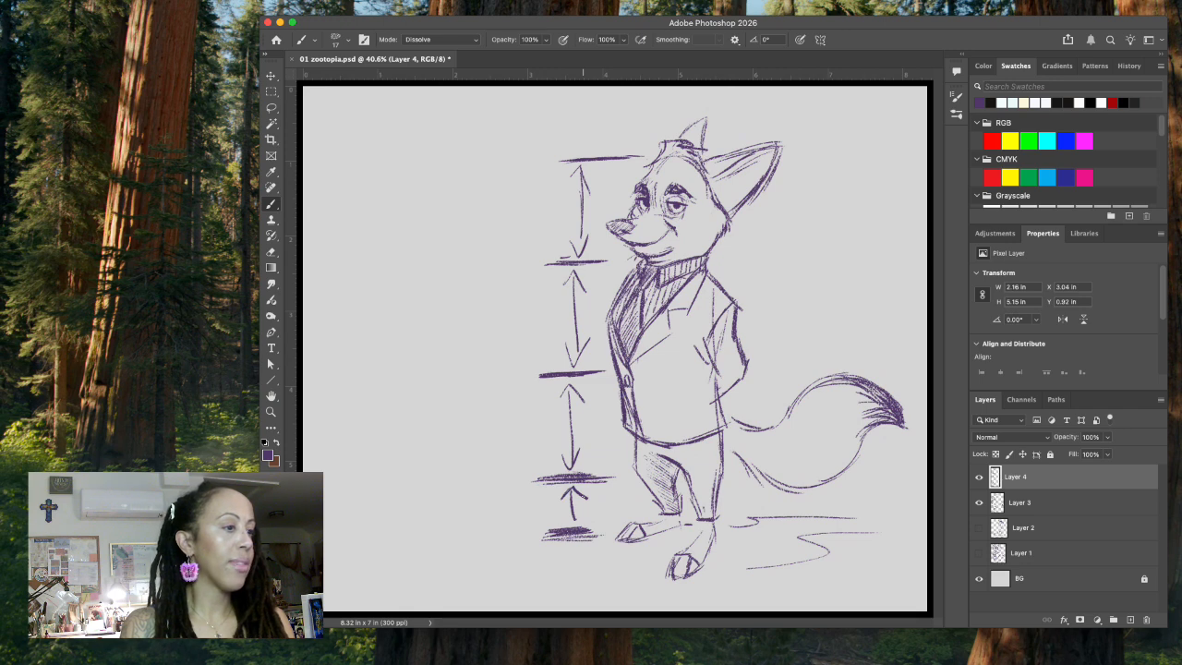
Step: Start a human comparison figure beside the guides: a head oval, evenly spaced height marks below it and a boxed-in chest
{"action": "mouse_move", "coordinate": [456, 150]}
{"action": "left_mouse_down"}
{"action": "mouse_move", "coordinate": [480, 169]}
{"action": "mouse_move", "coordinate": [471, 194]}
{"action": "left_mouse_up"}
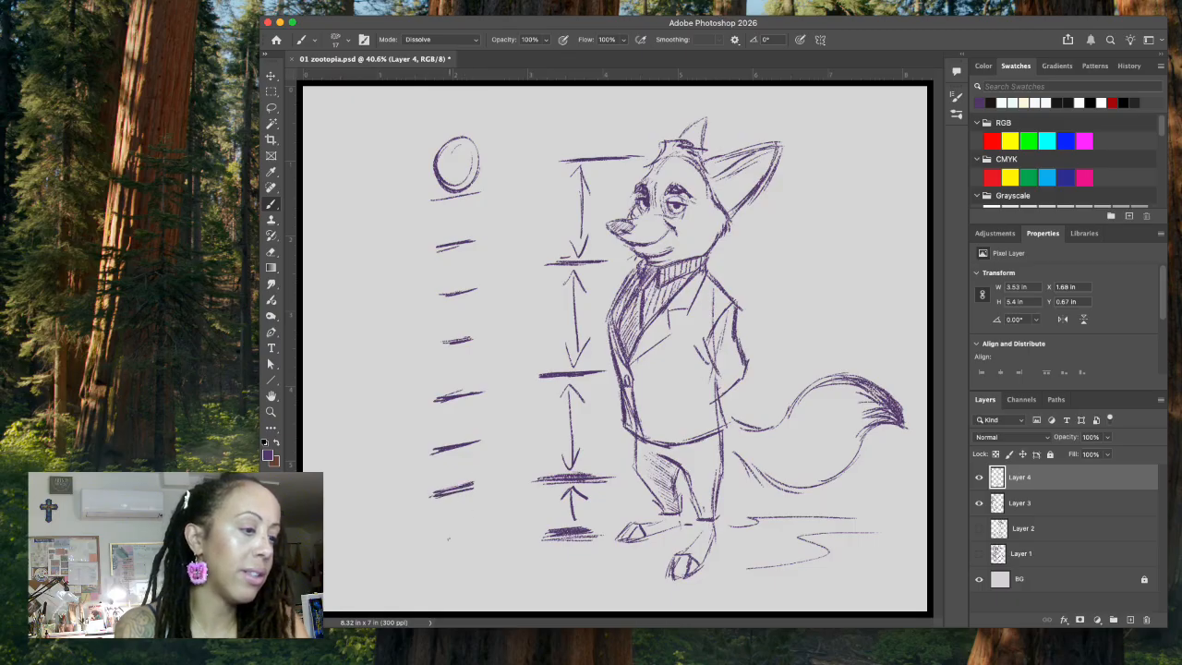
{"action": "mouse_move", "coordinate": [412, 236]}
{"action": "left_mouse_down"}
{"action": "mouse_move", "coordinate": [489, 219]}
{"action": "mouse_move", "coordinate": [485, 268]}
{"action": "left_mouse_up"}
{"action": "left_click_drag", "start_coordinate": [486, 227], "coordinate": [481, 287]}
{"action": "mouse_move", "coordinate": [417, 244]}
{"action": "left_mouse_down"}
{"action": "mouse_move", "coordinate": [442, 307]}
{"action": "mouse_move", "coordinate": [480, 290]}
{"action": "mouse_move", "coordinate": [427, 323]}
{"action": "mouse_move", "coordinate": [429, 364]}
{"action": "left_mouse_up"}
Step: Sketch the comparison figure's hips, legs and feet along the height marks, add the neck and darken the outlines
{"action": "left_click_drag", "start_coordinate": [456, 306], "coordinate": [483, 302]}
{"action": "mouse_move", "coordinate": [486, 303]}
{"action": "left_mouse_down"}
{"action": "mouse_move", "coordinate": [501, 359]}
{"action": "mouse_move", "coordinate": [489, 393]}
{"action": "left_mouse_up"}
{"action": "mouse_move", "coordinate": [422, 320]}
{"action": "left_mouse_down"}
{"action": "mouse_move", "coordinate": [416, 352]}
{"action": "mouse_move", "coordinate": [442, 414]}
{"action": "mouse_move", "coordinate": [467, 408]}
{"action": "mouse_move", "coordinate": [423, 477]}
{"action": "left_mouse_up"}
{"action": "mouse_move", "coordinate": [481, 413]}
{"action": "left_mouse_down"}
{"action": "mouse_move", "coordinate": [478, 447]}
{"action": "mouse_move", "coordinate": [443, 503]}
{"action": "left_mouse_up"}
{"action": "left_click_drag", "start_coordinate": [478, 447], "coordinate": [462, 503]}
{"action": "mouse_move", "coordinate": [411, 537]}
{"action": "left_mouse_down"}
{"action": "mouse_move", "coordinate": [448, 531]}
{"action": "mouse_move", "coordinate": [467, 503]}
{"action": "mouse_move", "coordinate": [502, 522]}
{"action": "mouse_move", "coordinate": [469, 529]}
{"action": "mouse_move", "coordinate": [508, 519]}
{"action": "left_mouse_up"}
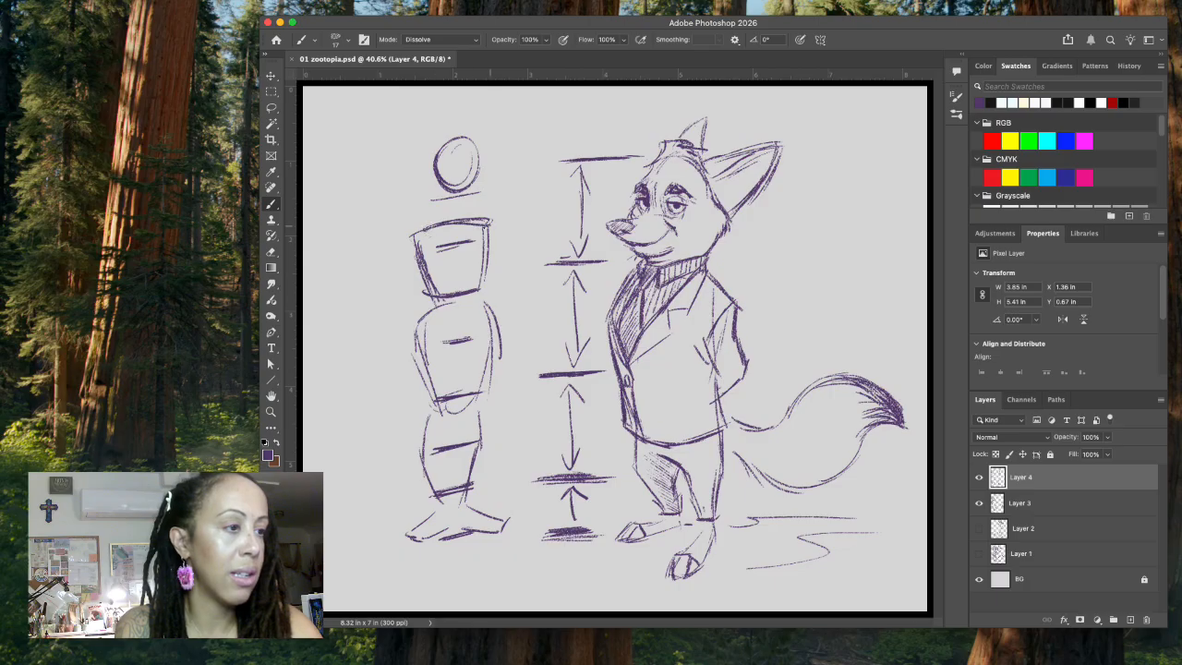
{"action": "mouse_move", "coordinate": [435, 169]}
{"action": "left_mouse_down"}
{"action": "mouse_move", "coordinate": [453, 213]}
{"action": "mouse_move", "coordinate": [471, 184]}
{"action": "mouse_move", "coordinate": [444, 220]}
{"action": "mouse_move", "coordinate": [467, 219]}
{"action": "mouse_move", "coordinate": [497, 323]}
{"action": "mouse_move", "coordinate": [475, 409]}
{"action": "left_mouse_up"}
{"action": "left_click_drag", "start_coordinate": [411, 329], "coordinate": [432, 397]}
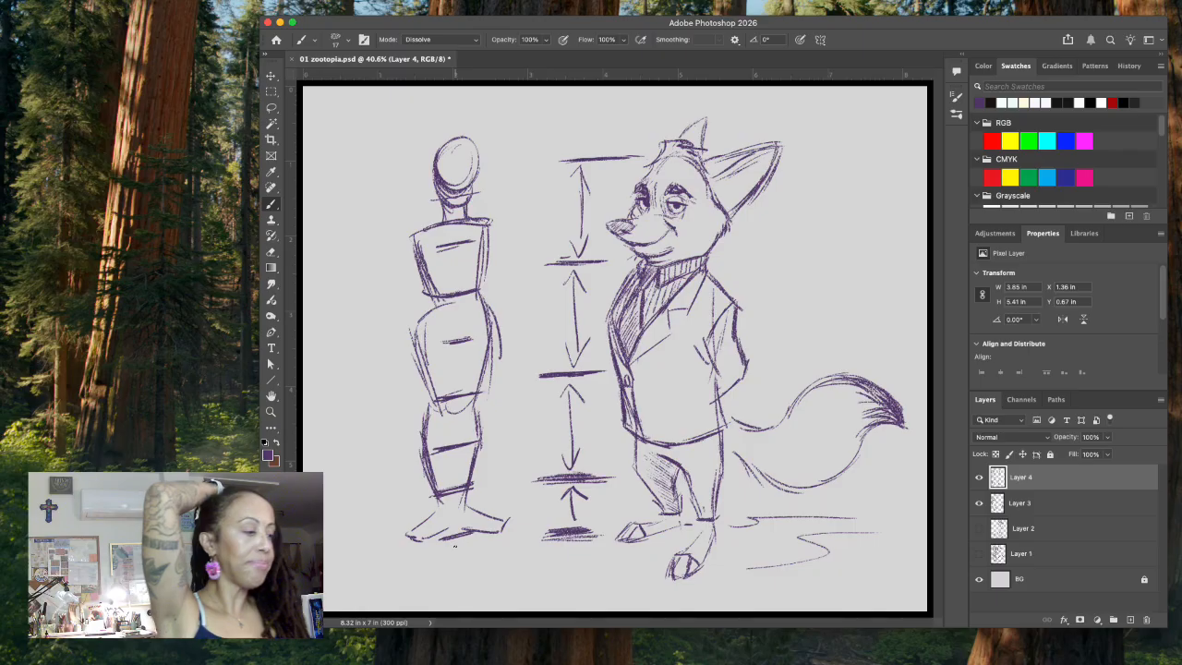
Step: Add a new layer, hide the human comparison layer and sketch a round head inside an angular outline beside the fox
{"action": "left_click", "coordinate": [1130, 620]}
{"action": "left_click_drag", "start_coordinate": [979, 502], "coordinate": [981, 524]}
{"action": "left_click_drag", "start_coordinate": [444, 292], "coordinate": [448, 311]}
{"action": "left_click_drag", "start_coordinate": [431, 248], "coordinate": [545, 224]}
{"action": "left_click_drag", "start_coordinate": [443, 245], "coordinate": [506, 314]}
{"action": "mouse_move", "coordinate": [448, 243]}
{"action": "left_mouse_down"}
{"action": "mouse_move", "coordinate": [461, 236]}
{"action": "mouse_move", "coordinate": [497, 310]}
{"action": "left_mouse_up"}
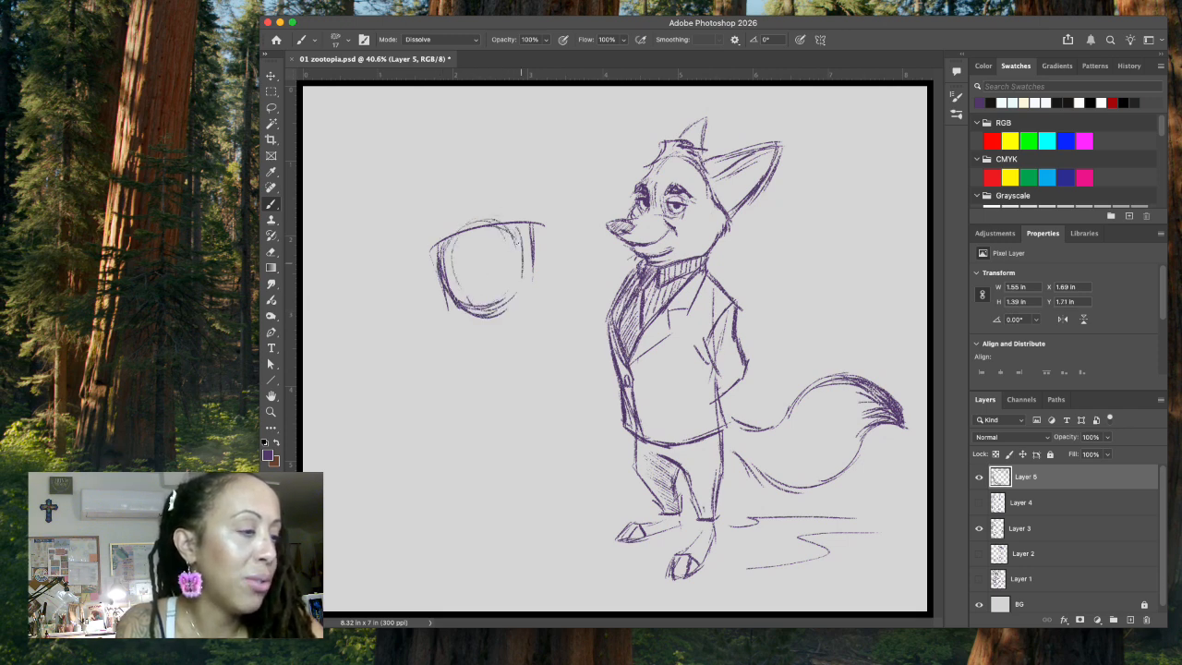
{"action": "left_click_drag", "start_coordinate": [446, 268], "coordinate": [507, 306]}
Step: Draw three evenly spaced height marks below the round head and darken the head's circle
{"action": "left_click_drag", "start_coordinate": [460, 374], "coordinate": [515, 386]}
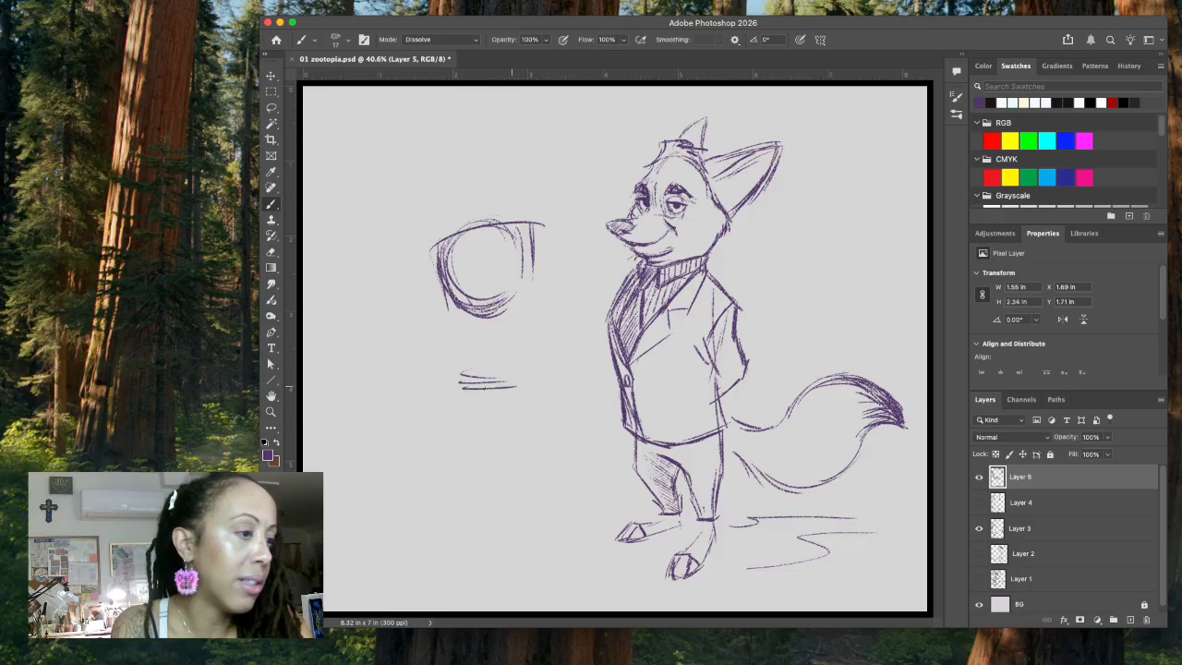
{"action": "left_click_drag", "start_coordinate": [464, 471], "coordinate": [531, 464]}
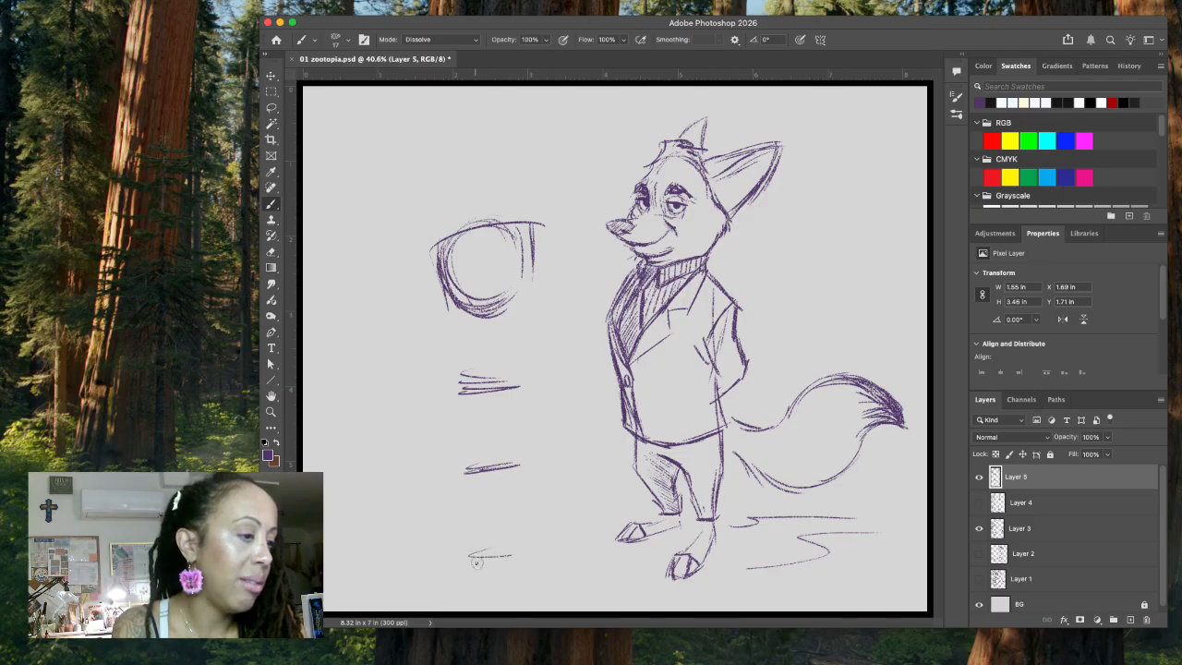
{"action": "left_click_drag", "start_coordinate": [469, 557], "coordinate": [519, 552]}
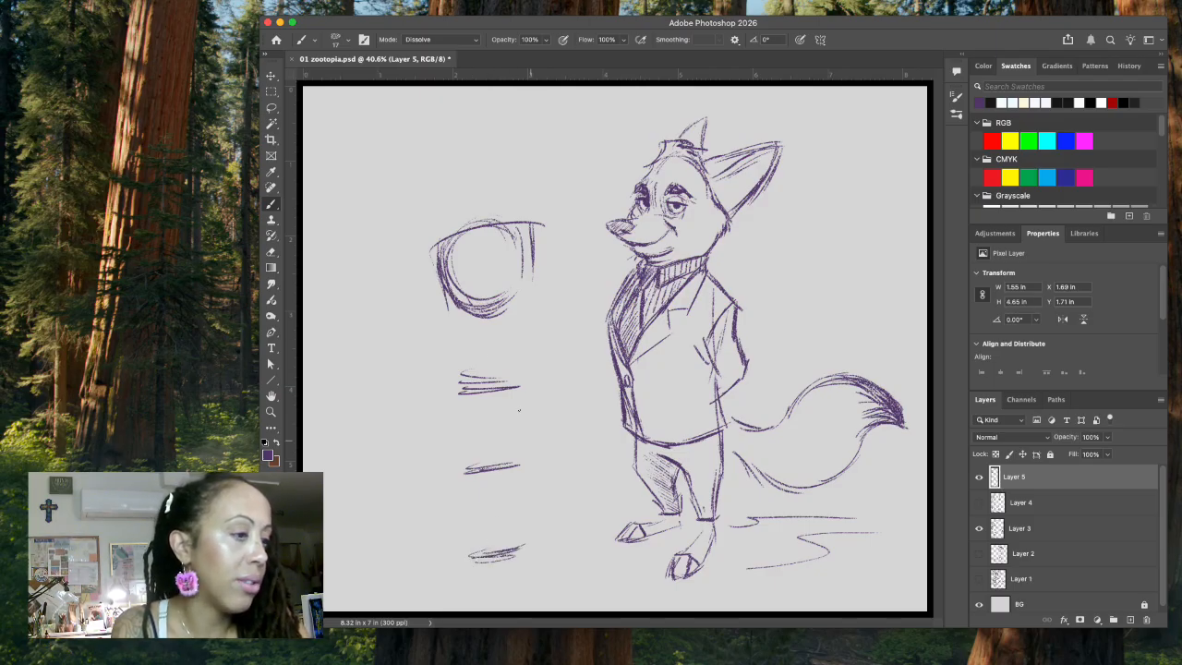
{"action": "left_click_drag", "start_coordinate": [450, 277], "coordinate": [470, 307]}
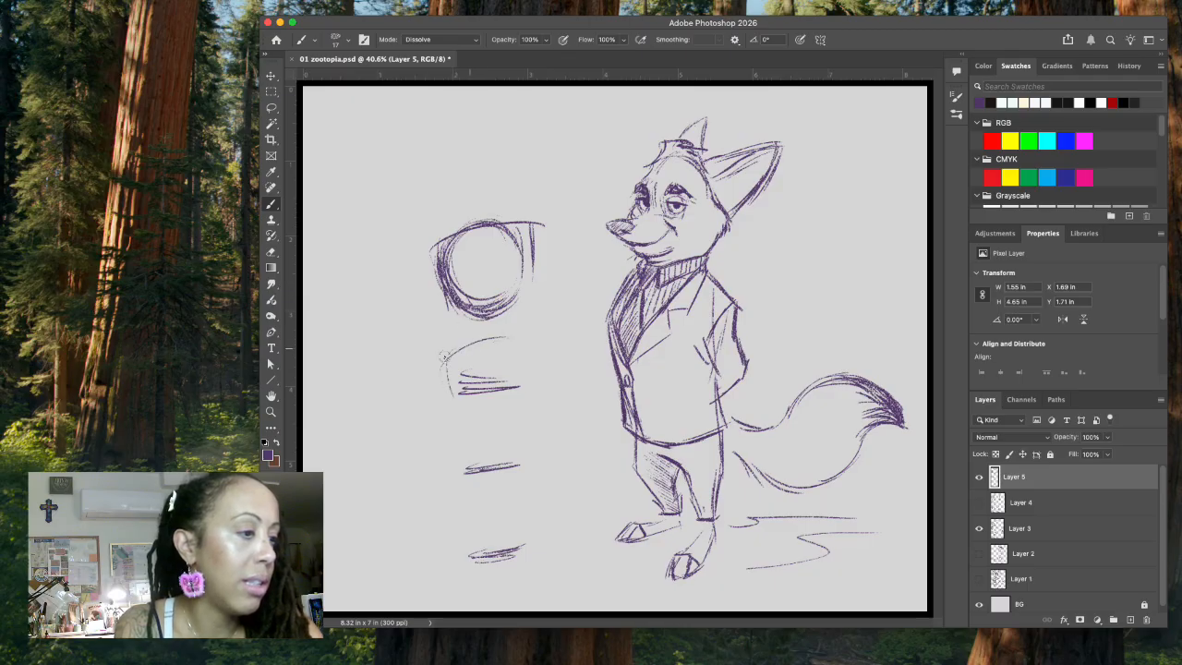
Step: Sketch a rounded torso, short legs and feet along the height marks under the round head
{"action": "left_click_drag", "start_coordinate": [462, 469], "coordinate": [514, 338]}
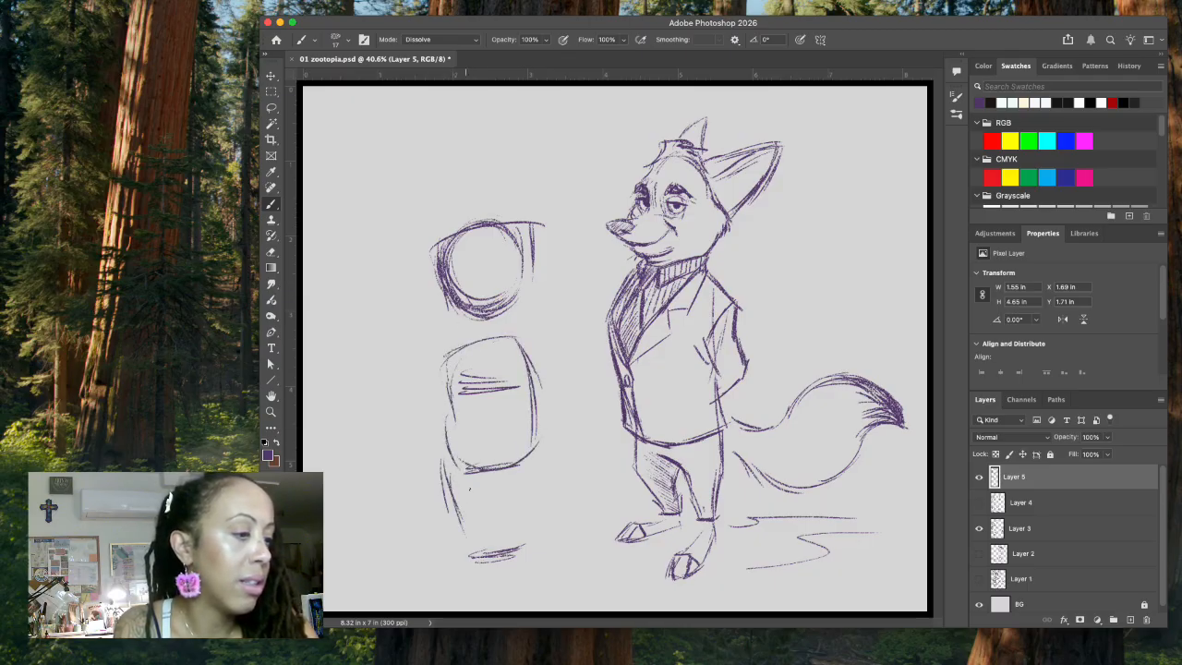
{"action": "left_click_drag", "start_coordinate": [498, 503], "coordinate": [504, 543]}
{"action": "mouse_move", "coordinate": [529, 460]}
{"action": "left_mouse_down"}
{"action": "mouse_move", "coordinate": [523, 532]}
{"action": "mouse_move", "coordinate": [451, 554]}
{"action": "mouse_move", "coordinate": [467, 565]}
{"action": "mouse_move", "coordinate": [483, 545]}
{"action": "mouse_move", "coordinate": [486, 556]}
{"action": "mouse_move", "coordinate": [538, 545]}
{"action": "left_mouse_up"}
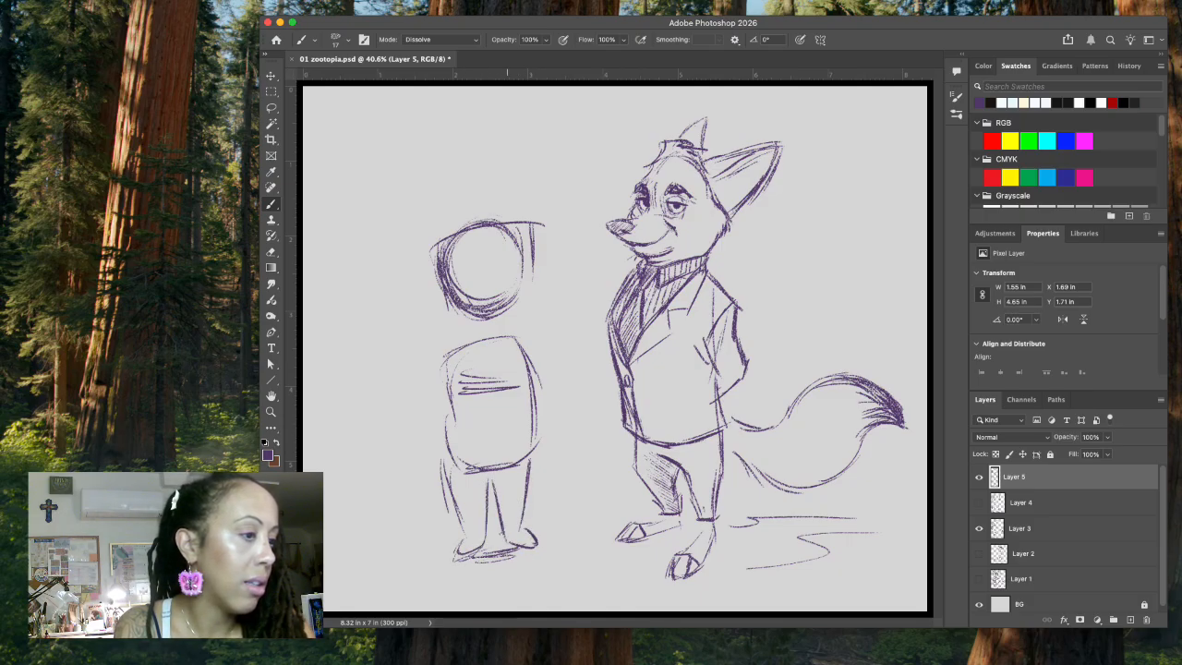
{"action": "left_click_drag", "start_coordinate": [447, 421], "coordinate": [451, 484]}
{"action": "left_click_drag", "start_coordinate": [443, 362], "coordinate": [449, 423]}
Step: Thicken the figure's chin and leg outlines and add two raised arms at the shoulders
{"action": "mouse_move", "coordinate": [452, 304]}
{"action": "left_mouse_down"}
{"action": "mouse_move", "coordinate": [477, 333]}
{"action": "mouse_move", "coordinate": [499, 331]}
{"action": "mouse_move", "coordinate": [523, 288]}
{"action": "mouse_move", "coordinate": [515, 333]}
{"action": "mouse_move", "coordinate": [522, 301]}
{"action": "mouse_move", "coordinate": [497, 327]}
{"action": "left_mouse_up"}
{"action": "mouse_move", "coordinate": [522, 287]}
{"action": "left_mouse_down"}
{"action": "mouse_move", "coordinate": [514, 326]}
{"action": "mouse_move", "coordinate": [498, 331]}
{"action": "left_mouse_up"}
{"action": "left_click_drag", "start_coordinate": [530, 442], "coordinate": [522, 501]}
{"action": "mouse_move", "coordinate": [420, 305]}
{"action": "left_mouse_down"}
{"action": "mouse_move", "coordinate": [452, 340]}
{"action": "mouse_move", "coordinate": [438, 377]}
{"action": "left_mouse_up"}
{"action": "left_click_drag", "start_coordinate": [526, 303], "coordinate": [539, 318]}
{"action": "left_click_drag", "start_coordinate": [554, 301], "coordinate": [529, 403]}
Step: Sketch a smaller tilted figure beside it with a circular head and an oval body, plus the first height marks
{"action": "left_click_drag", "start_coordinate": [334, 430], "coordinate": [386, 361]}
{"action": "mouse_move", "coordinate": [331, 395]}
{"action": "left_mouse_down"}
{"action": "mouse_move", "coordinate": [364, 429]}
{"action": "mouse_move", "coordinate": [395, 368]}
{"action": "mouse_move", "coordinate": [381, 427]}
{"action": "left_mouse_up"}
{"action": "left_click_drag", "start_coordinate": [336, 421], "coordinate": [334, 365]}
{"action": "mouse_move", "coordinate": [342, 449]}
{"action": "left_mouse_down"}
{"action": "mouse_move", "coordinate": [393, 534]}
{"action": "mouse_move", "coordinate": [420, 525]}
{"action": "mouse_move", "coordinate": [438, 497]}
{"action": "left_mouse_up"}
{"action": "left_click_drag", "start_coordinate": [378, 421], "coordinate": [427, 482]}
{"action": "mouse_move", "coordinate": [342, 447]}
{"action": "left_mouse_down"}
{"action": "mouse_move", "coordinate": [366, 504]}
{"action": "mouse_move", "coordinate": [425, 504]}
{"action": "left_mouse_up"}
{"action": "mouse_move", "coordinate": [372, 472]}
{"action": "left_mouse_down"}
{"action": "mouse_move", "coordinate": [391, 462]}
{"action": "mouse_move", "coordinate": [319, 448]}
{"action": "left_mouse_up"}
{"action": "left_click_drag", "start_coordinate": [333, 369], "coordinate": [311, 382]}
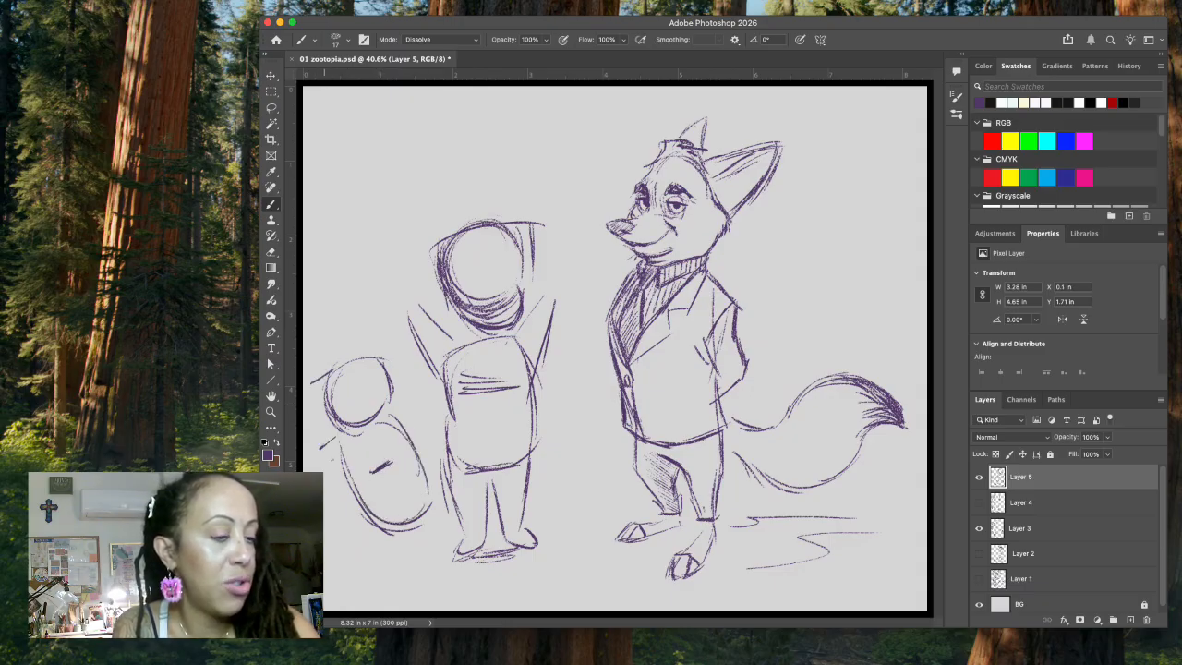
Step: Extend the height marks down along the smaller figure and darken its head circle
{"action": "left_click_drag", "start_coordinate": [340, 483], "coordinate": [330, 490]}
{"action": "left_click_drag", "start_coordinate": [375, 532], "coordinate": [359, 555]}
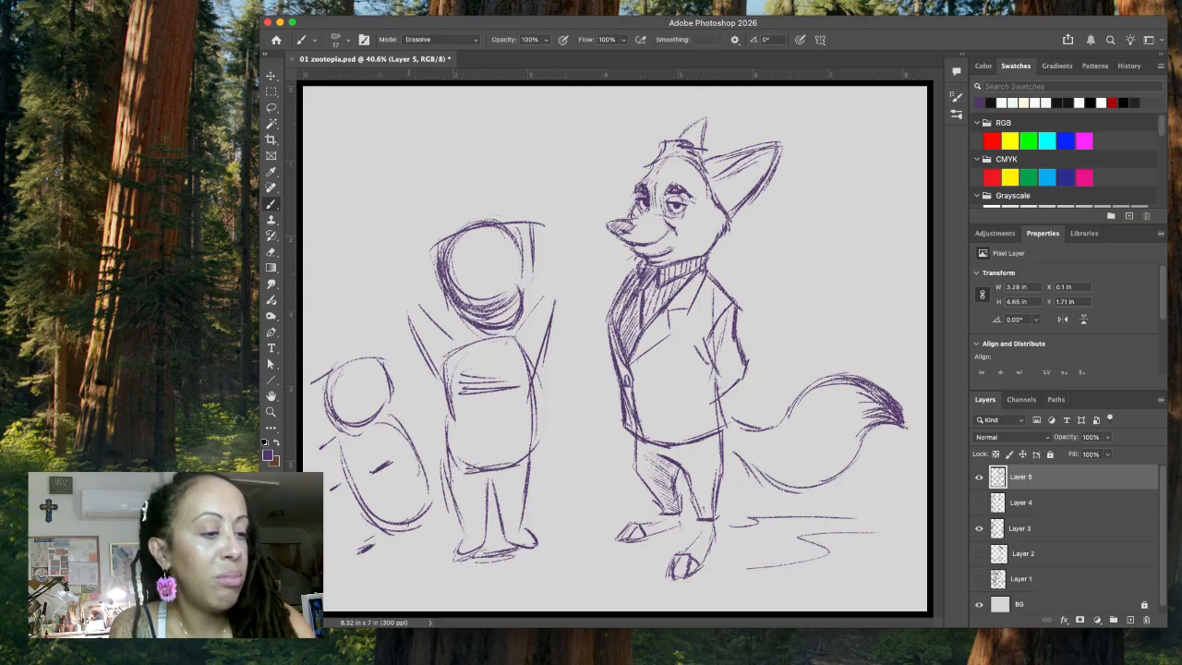
{"action": "mouse_move", "coordinate": [318, 448]}
{"action": "left_mouse_down"}
{"action": "mouse_move", "coordinate": [309, 454]}
{"action": "mouse_move", "coordinate": [325, 500]}
{"action": "left_mouse_up"}
{"action": "left_click_drag", "start_coordinate": [362, 552], "coordinate": [382, 537]}
{"action": "mouse_move", "coordinate": [326, 400]}
{"action": "left_mouse_down"}
{"action": "mouse_move", "coordinate": [337, 423]}
{"action": "mouse_move", "coordinate": [380, 422]}
{"action": "mouse_move", "coordinate": [378, 410]}
{"action": "left_mouse_up"}
{"action": "mouse_move", "coordinate": [330, 367]}
{"action": "left_mouse_down"}
{"action": "mouse_move", "coordinate": [377, 356]}
{"action": "mouse_move", "coordinate": [391, 386]}
{"action": "mouse_move", "coordinate": [364, 443]}
{"action": "mouse_move", "coordinate": [387, 403]}
{"action": "mouse_move", "coordinate": [367, 411]}
{"action": "left_mouse_up"}
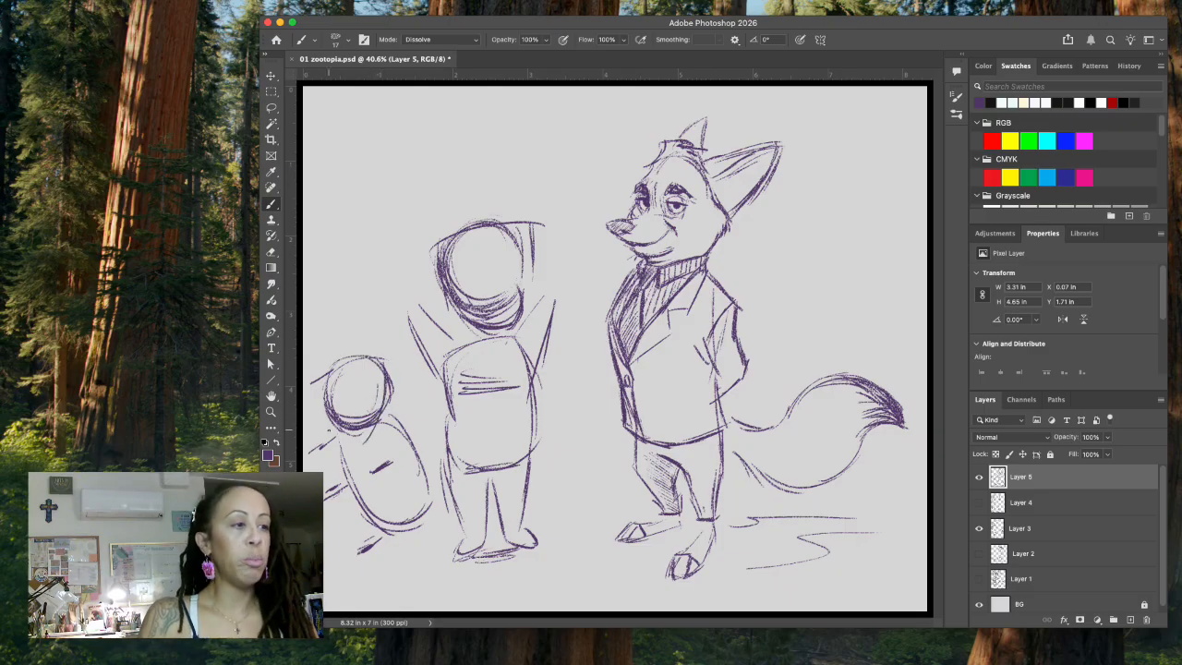
Step: Sketch a small cartoon dog above the figures with a boxy head, face, ears, body, legs and tail
{"action": "left_click_drag", "start_coordinate": [380, 126], "coordinate": [428, 129]}
{"action": "left_click_drag", "start_coordinate": [422, 127], "coordinate": [424, 163]}
{"action": "left_click_drag", "start_coordinate": [379, 132], "coordinate": [375, 170]}
{"action": "mouse_move", "coordinate": [372, 166]}
{"action": "left_mouse_down"}
{"action": "mouse_move", "coordinate": [404, 177]}
{"action": "mouse_move", "coordinate": [469, 163]}
{"action": "mouse_move", "coordinate": [419, 155]}
{"action": "mouse_move", "coordinate": [423, 196]}
{"action": "mouse_move", "coordinate": [468, 163]}
{"action": "mouse_move", "coordinate": [414, 204]}
{"action": "mouse_move", "coordinate": [435, 202]}
{"action": "left_mouse_up"}
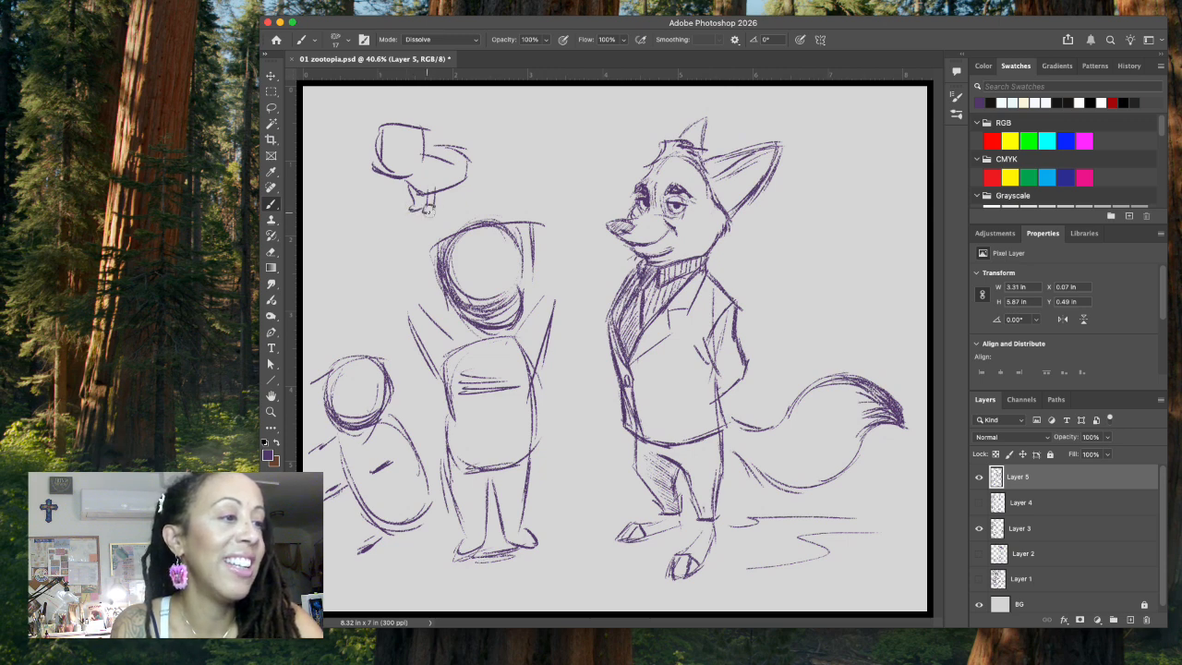
{"action": "left_click_drag", "start_coordinate": [468, 164], "coordinate": [467, 200]}
{"action": "mouse_move", "coordinate": [383, 159]}
{"action": "left_mouse_down"}
{"action": "mouse_move", "coordinate": [408, 163]}
{"action": "mouse_move", "coordinate": [377, 158]}
{"action": "mouse_move", "coordinate": [410, 135]}
{"action": "mouse_move", "coordinate": [412, 159]}
{"action": "mouse_move", "coordinate": [394, 157]}
{"action": "mouse_move", "coordinate": [379, 112]}
{"action": "left_mouse_up"}
{"action": "left_click_drag", "start_coordinate": [377, 114], "coordinate": [382, 169]}
{"action": "left_click_drag", "start_coordinate": [419, 125], "coordinate": [469, 157]}
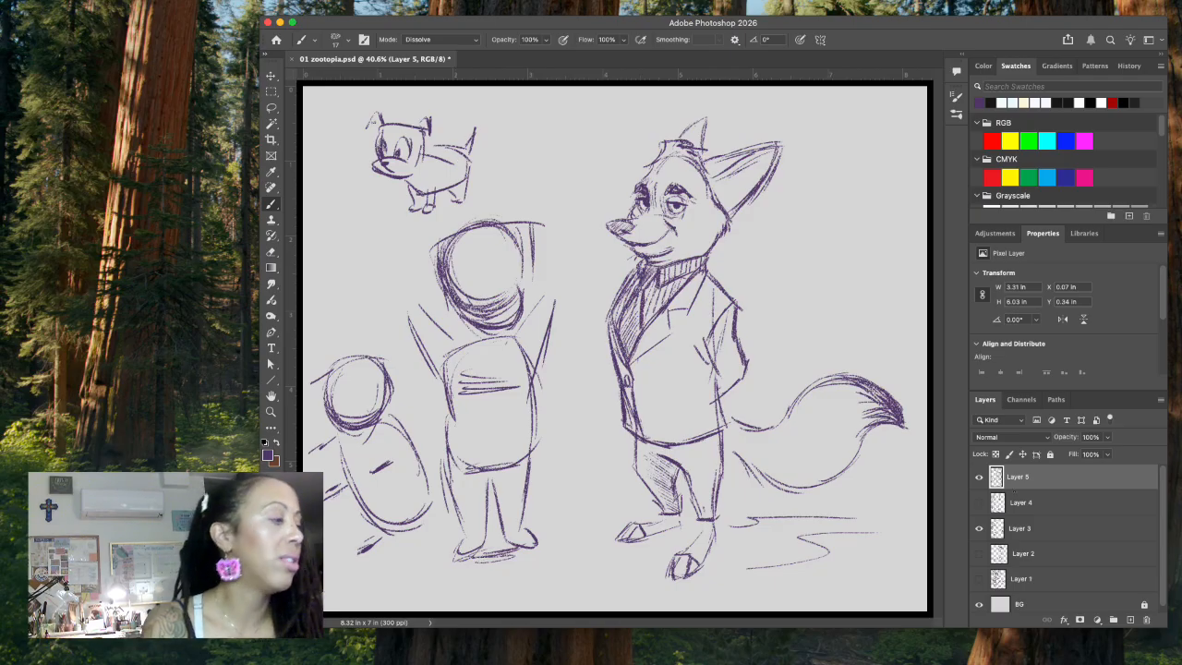
Step: Hide Layer 5, select Layer 3 and sketch a small boxy head to the left of the suited fox
{"action": "left_click", "coordinate": [978, 477]}
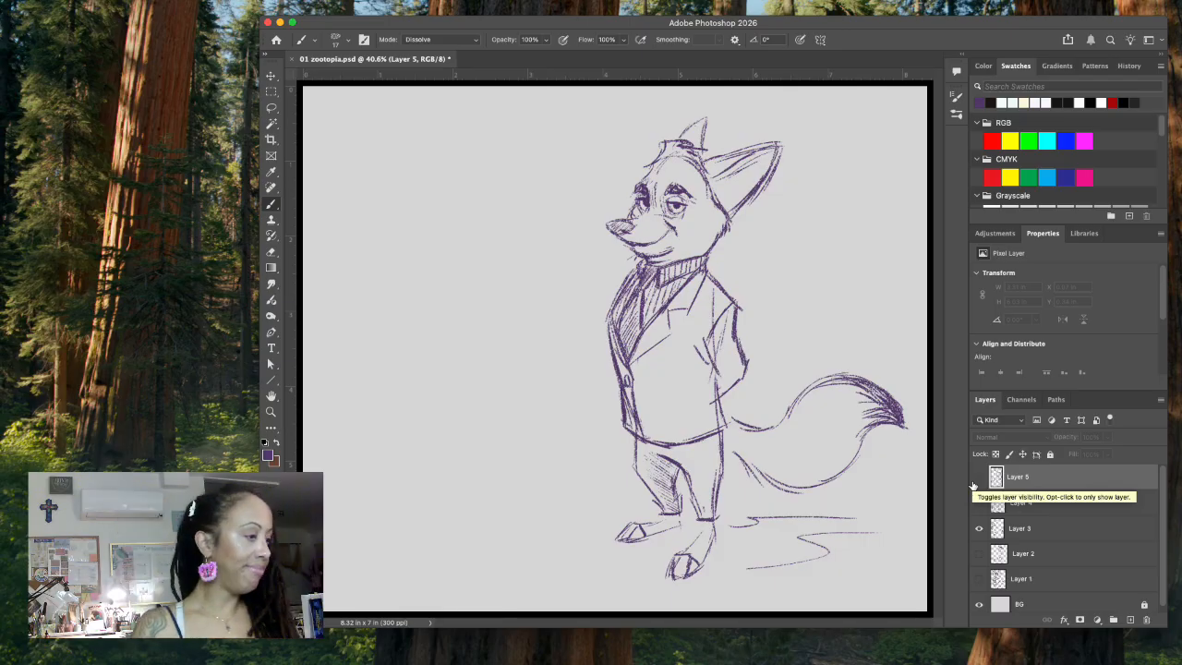
{"action": "left_click", "coordinate": [1067, 532]}
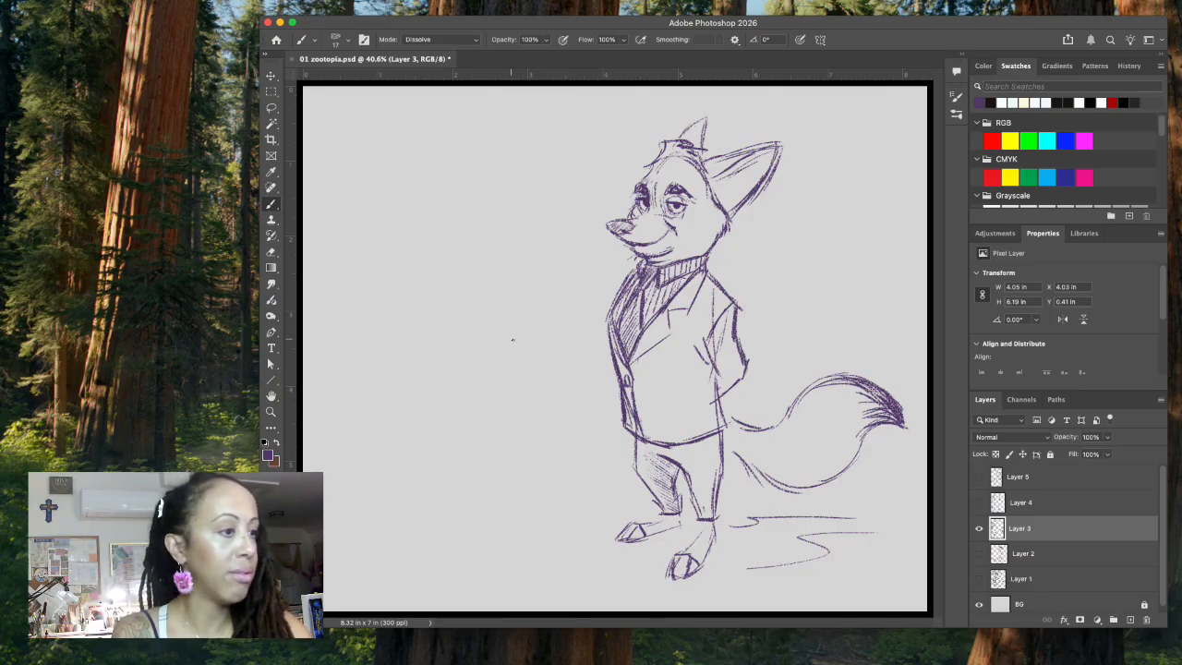
{"action": "mouse_move", "coordinate": [498, 325]}
{"action": "left_mouse_down"}
{"action": "mouse_move", "coordinate": [551, 332]}
{"action": "mouse_move", "coordinate": [478, 362]}
{"action": "left_mouse_up"}
{"action": "mouse_move", "coordinate": [499, 321]}
{"action": "left_mouse_down"}
{"action": "mouse_move", "coordinate": [473, 383]}
{"action": "mouse_move", "coordinate": [490, 403]}
{"action": "mouse_move", "coordinate": [535, 403]}
{"action": "left_mouse_up"}
{"action": "left_click_drag", "start_coordinate": [548, 337], "coordinate": [552, 379]}
{"action": "left_click_drag", "start_coordinate": [555, 366], "coordinate": [543, 399]}
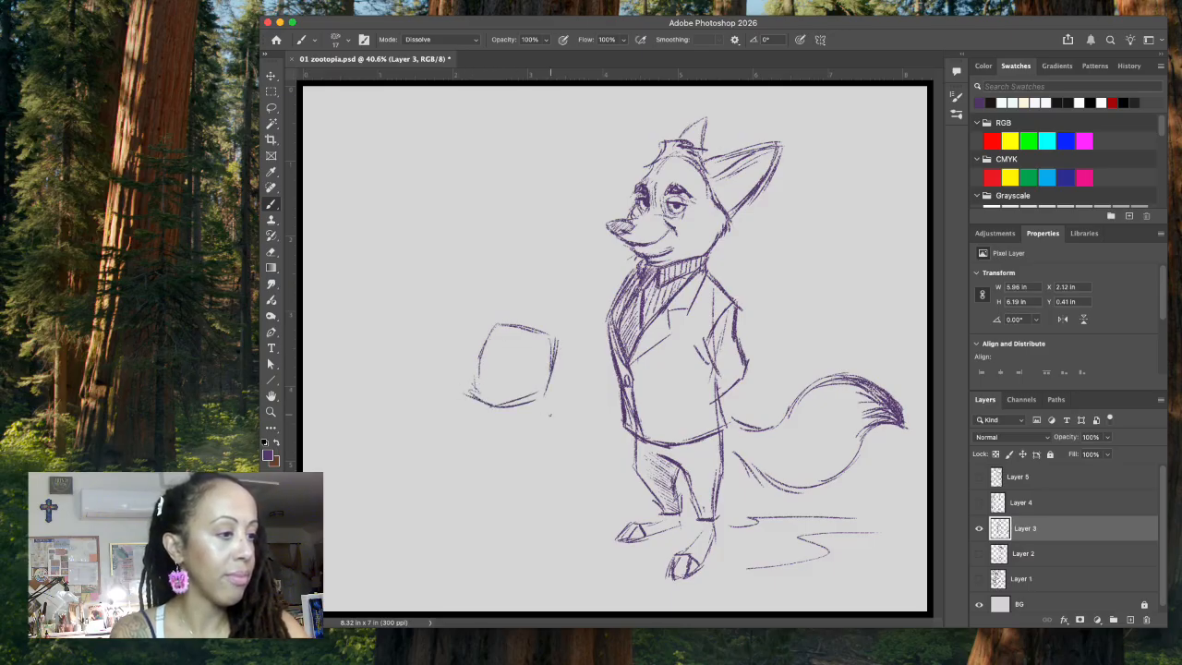
Step: Sketch the small character's pear-shaped body, short legs and feet below the boxy head
{"action": "mouse_move", "coordinate": [479, 424]}
{"action": "left_mouse_down"}
{"action": "mouse_move", "coordinate": [476, 482]}
{"action": "mouse_move", "coordinate": [515, 504]}
{"action": "mouse_move", "coordinate": [537, 495]}
{"action": "left_mouse_up"}
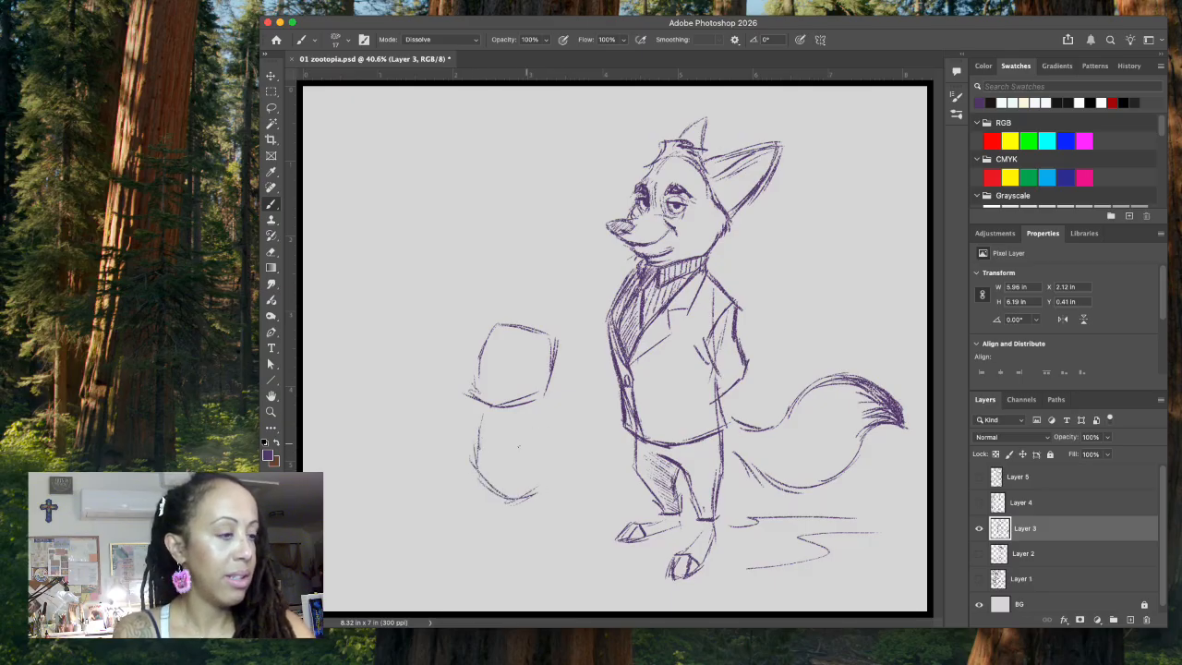
{"action": "left_click_drag", "start_coordinate": [486, 412], "coordinate": [479, 454]}
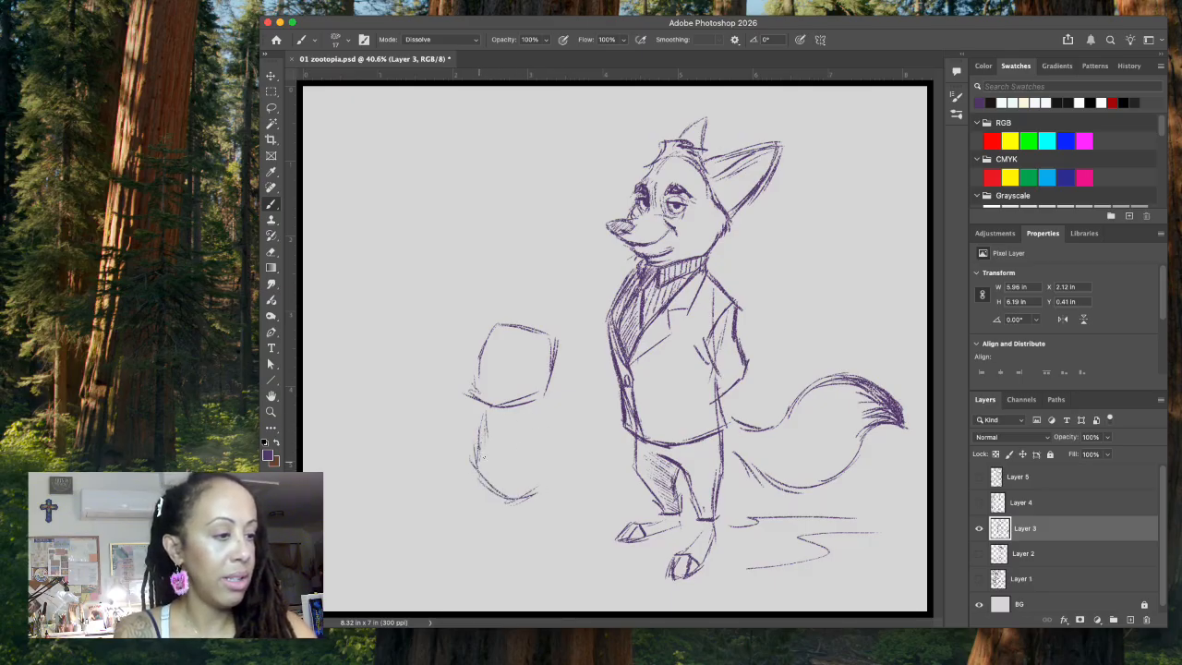
{"action": "left_click_drag", "start_coordinate": [486, 410], "coordinate": [480, 447]}
{"action": "left_click_drag", "start_coordinate": [537, 412], "coordinate": [552, 479]}
{"action": "mouse_move", "coordinate": [545, 436]}
{"action": "left_mouse_down"}
{"action": "mouse_move", "coordinate": [486, 503]}
{"action": "mouse_move", "coordinate": [499, 528]}
{"action": "left_mouse_up"}
{"action": "mouse_move", "coordinate": [534, 493]}
{"action": "left_mouse_down"}
{"action": "mouse_move", "coordinate": [540, 521]}
{"action": "mouse_move", "coordinate": [502, 528]}
{"action": "mouse_move", "coordinate": [516, 521]}
{"action": "left_mouse_up"}
{"action": "mouse_move", "coordinate": [532, 500]}
{"action": "left_mouse_down"}
{"action": "mouse_move", "coordinate": [531, 526]}
{"action": "mouse_move", "coordinate": [474, 528]}
{"action": "mouse_move", "coordinate": [497, 529]}
{"action": "mouse_move", "coordinate": [503, 514]}
{"action": "left_mouse_up"}
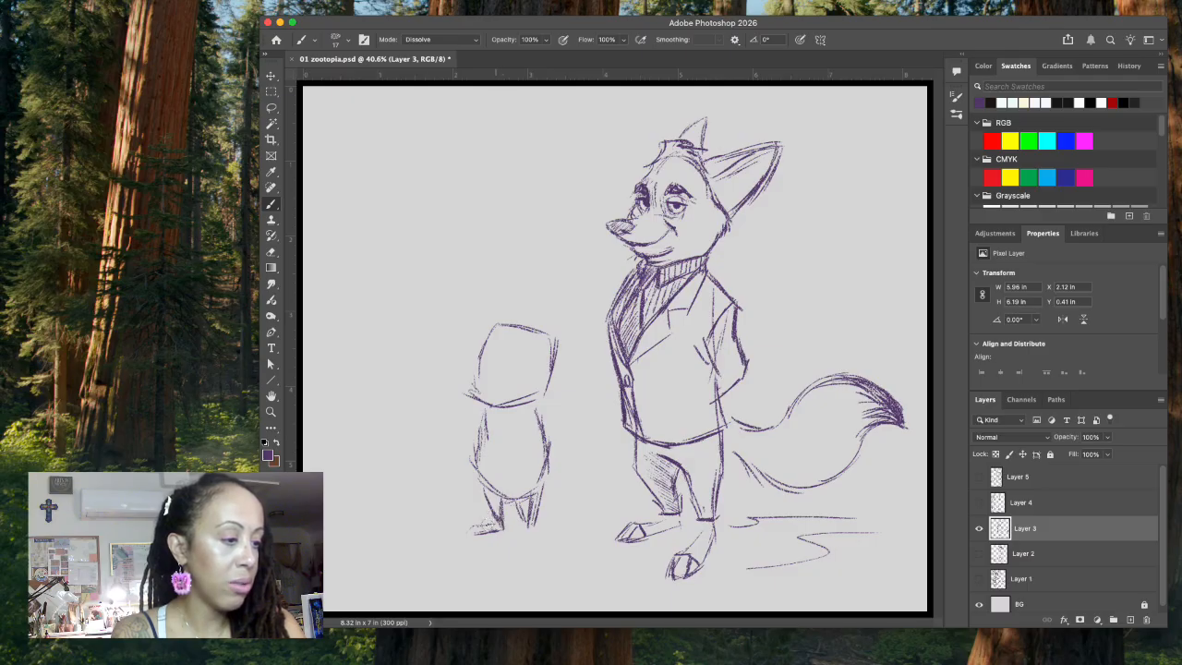
{"action": "left_click_drag", "start_coordinate": [499, 525], "coordinate": [470, 534]}
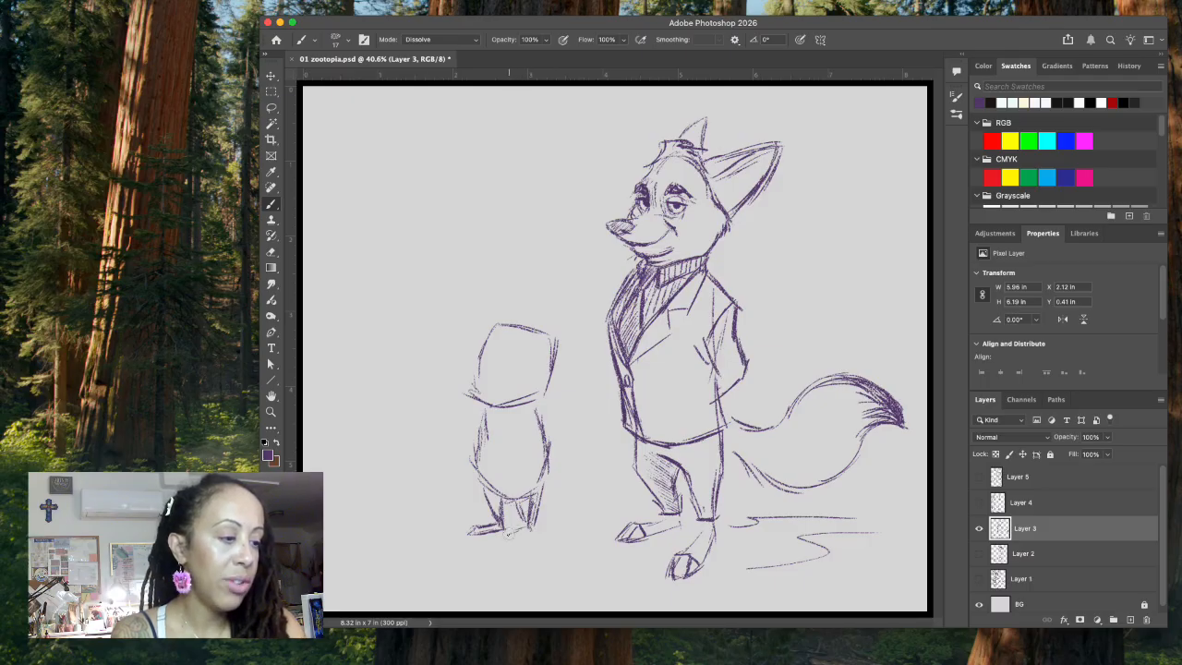
{"action": "mouse_move", "coordinate": [499, 542]}
{"action": "left_mouse_down"}
{"action": "mouse_move", "coordinate": [525, 531]}
{"action": "mouse_move", "coordinate": [521, 540]}
{"action": "left_mouse_up"}
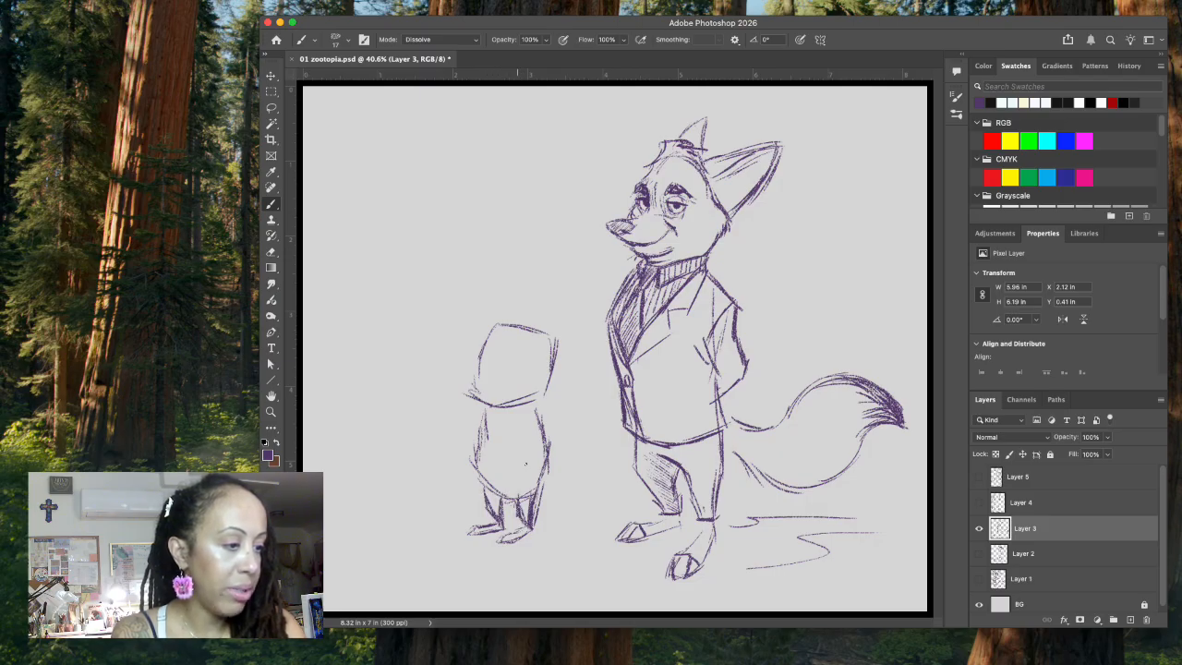
Step: Lasso and erase the lines at the small character's rear hip, redraw the body outline and undo the extra stroke
{"action": "key", "text": "l"}
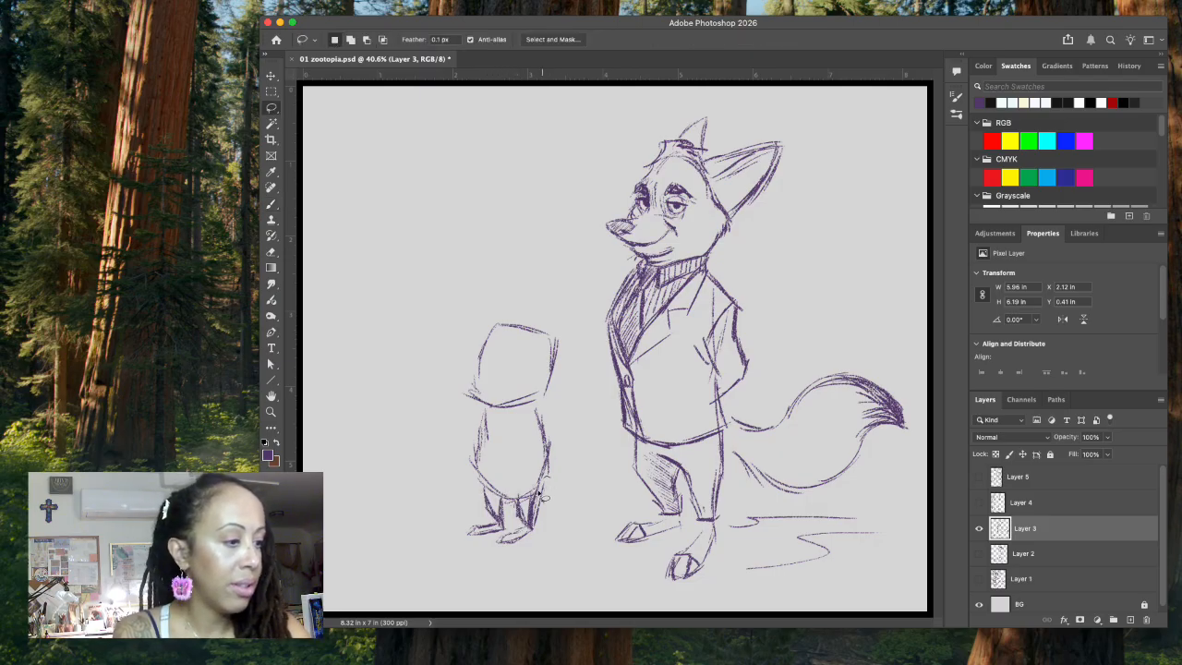
{"action": "mouse_move", "coordinate": [535, 534]}
{"action": "left_mouse_down"}
{"action": "mouse_move", "coordinate": [550, 459]}
{"action": "mouse_move", "coordinate": [523, 502]}
{"action": "mouse_move", "coordinate": [552, 476]}
{"action": "left_mouse_up"}
{"action": "key", "text": "ctrl+d"}
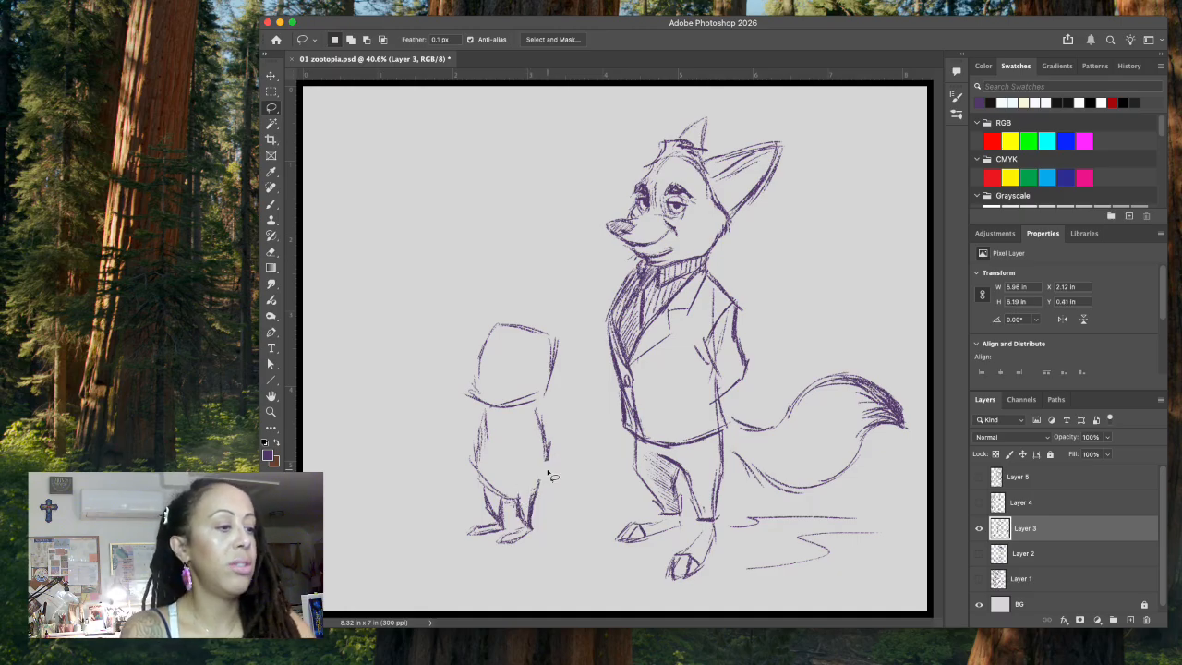
{"action": "left_click", "coordinate": [271, 203]}
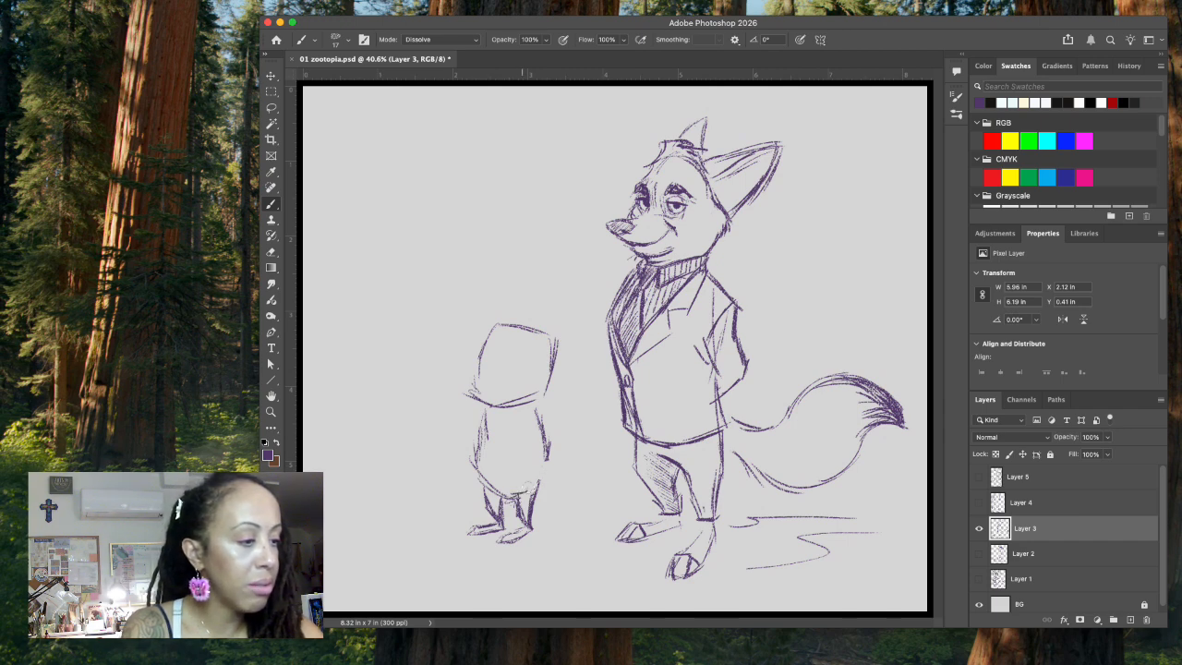
{"action": "left_click_drag", "start_coordinate": [547, 453], "coordinate": [541, 477]}
{"action": "mouse_move", "coordinate": [486, 416]}
{"action": "left_mouse_down"}
{"action": "mouse_move", "coordinate": [482, 484]}
{"action": "mouse_move", "coordinate": [508, 497]}
{"action": "mouse_move", "coordinate": [480, 409]}
{"action": "mouse_move", "coordinate": [480, 439]}
{"action": "left_mouse_up"}
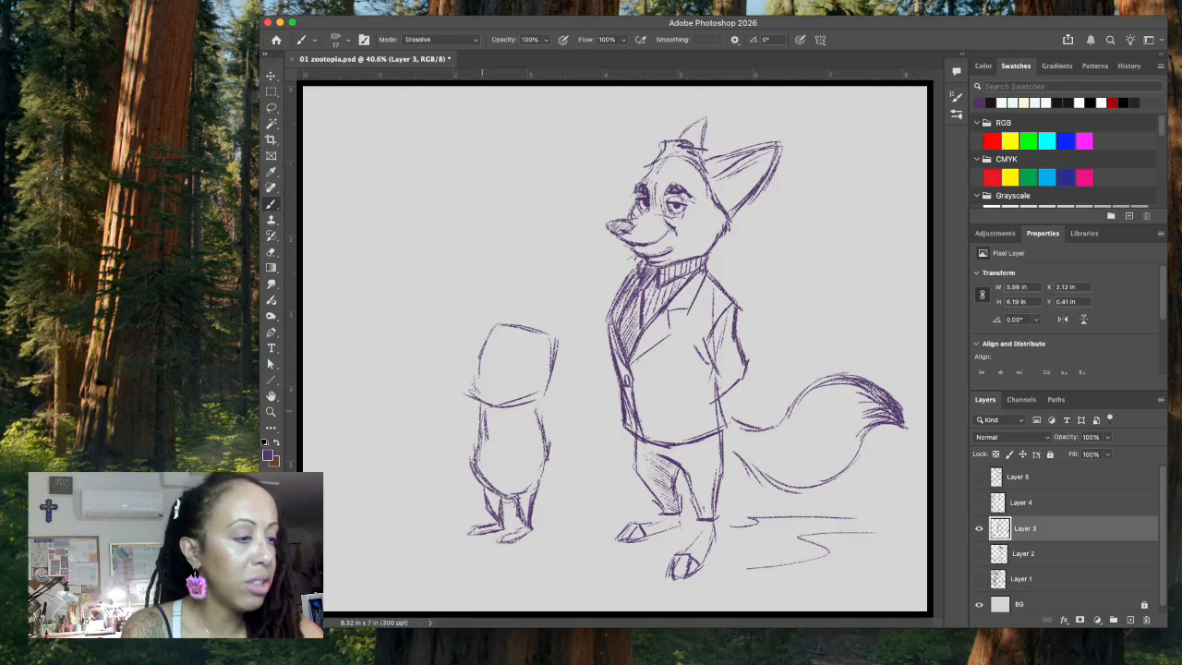
{"action": "key", "text": "super+z"}
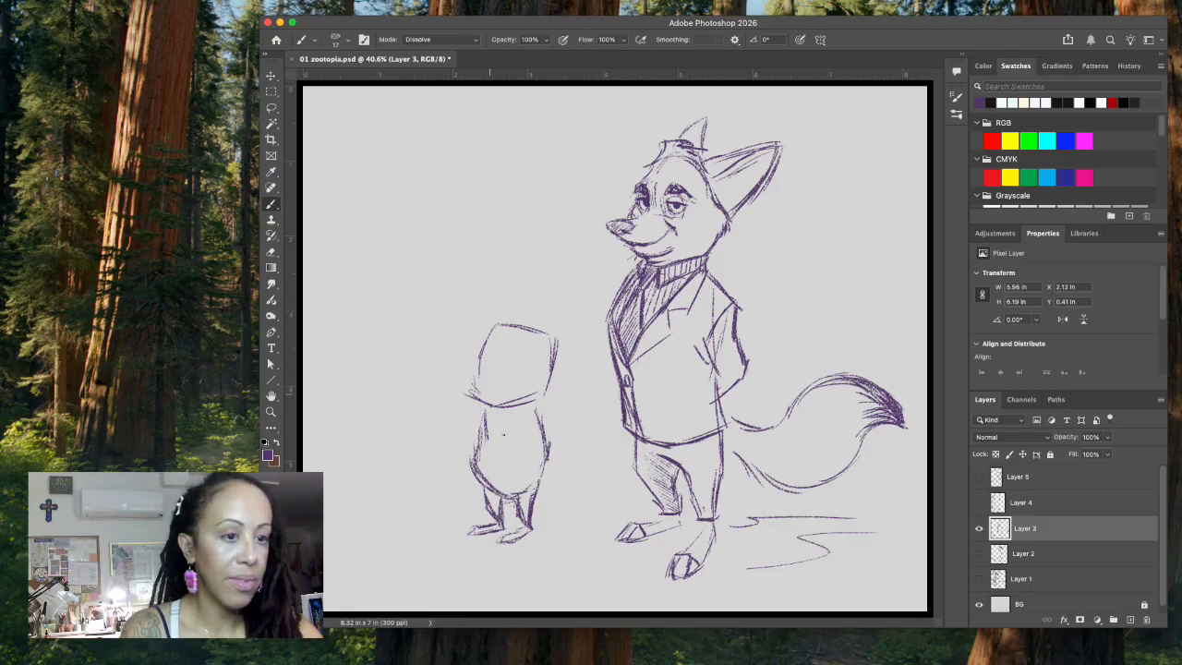
Step: Draw the small character's arm, undo and redraw the forearm and hand, and darken the front edge of the body
{"action": "left_click_drag", "start_coordinate": [527, 411], "coordinate": [547, 489]}
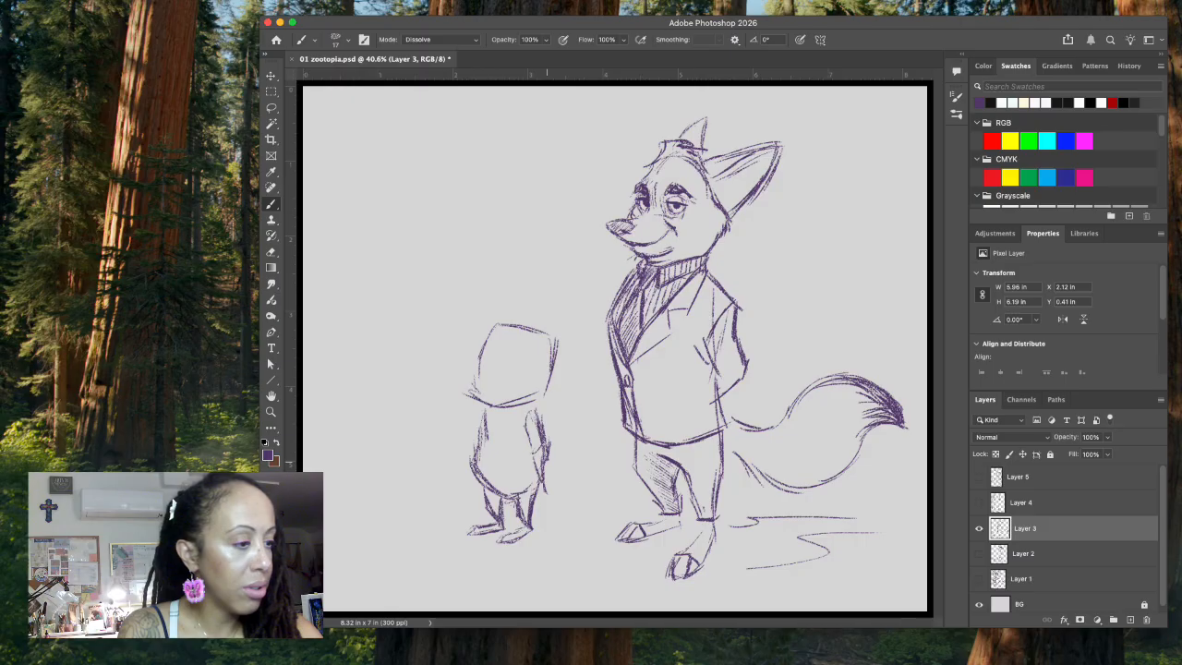
{"action": "key", "text": "super+z"}
{"action": "key", "text": "super+z"}
{"action": "key", "text": "super+z"}
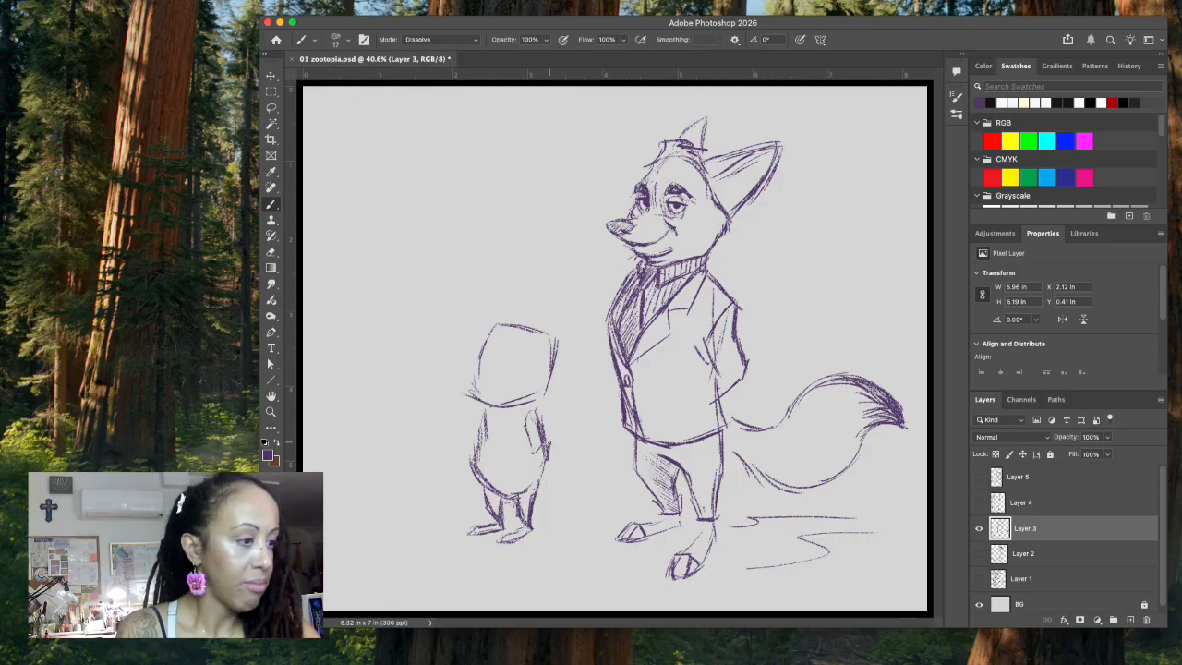
{"action": "left_click_drag", "start_coordinate": [541, 452], "coordinate": [529, 492]}
{"action": "left_click_drag", "start_coordinate": [532, 486], "coordinate": [543, 495]}
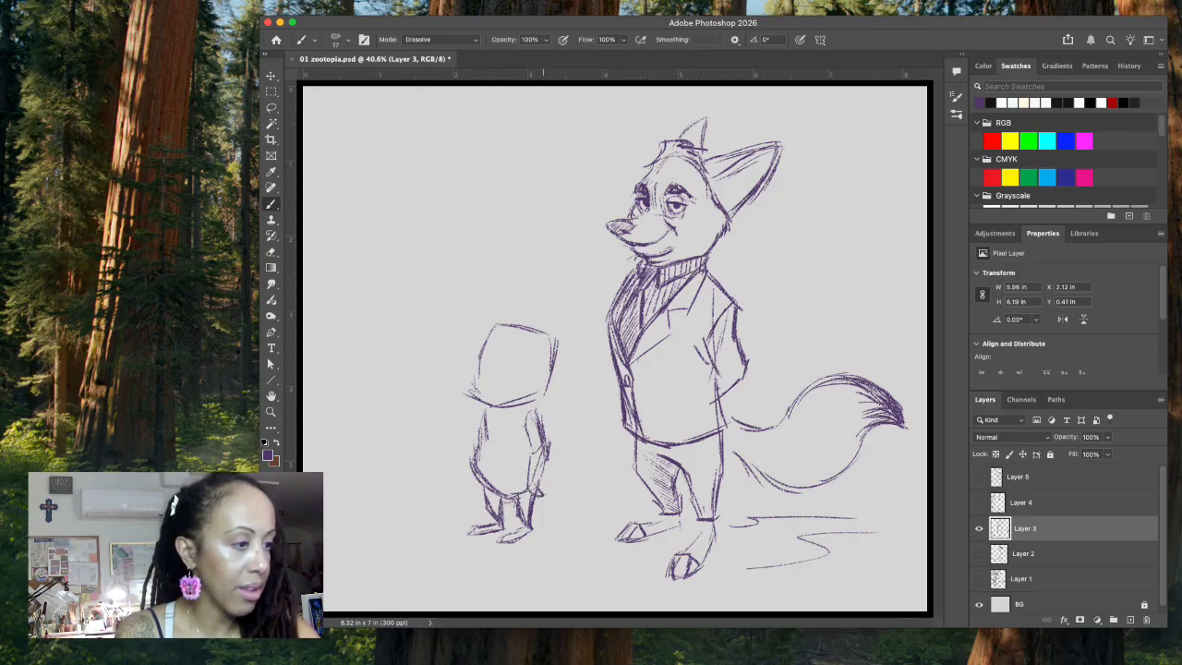
{"action": "left_click_drag", "start_coordinate": [484, 406], "coordinate": [474, 471]}
Step: Try a pointed snout with a dark nose on the small character's head
{"action": "mouse_move", "coordinate": [491, 400]}
{"action": "left_mouse_down"}
{"action": "mouse_move", "coordinate": [453, 374]}
{"action": "mouse_move", "coordinate": [462, 380]}
{"action": "left_mouse_up"}
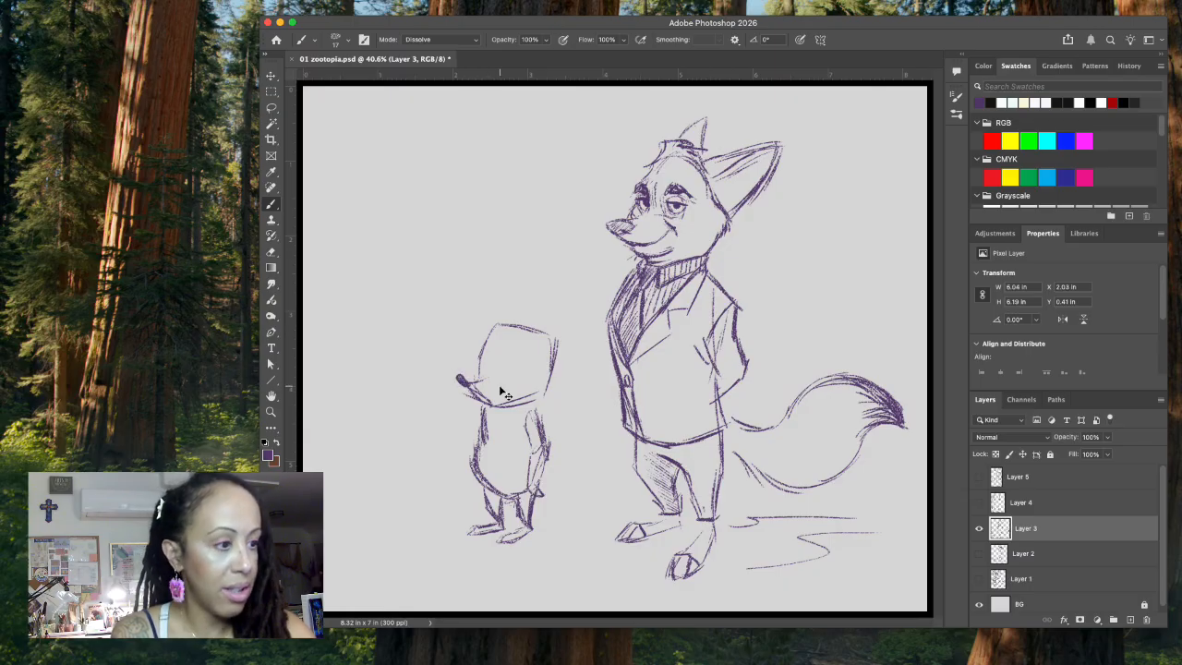
{"action": "key", "text": "super+z"}
{"action": "key", "text": "super+z"}
{"action": "mouse_move", "coordinate": [474, 376]}
{"action": "left_mouse_down"}
{"action": "mouse_move", "coordinate": [450, 378]}
{"action": "mouse_move", "coordinate": [477, 388]}
{"action": "left_mouse_up"}
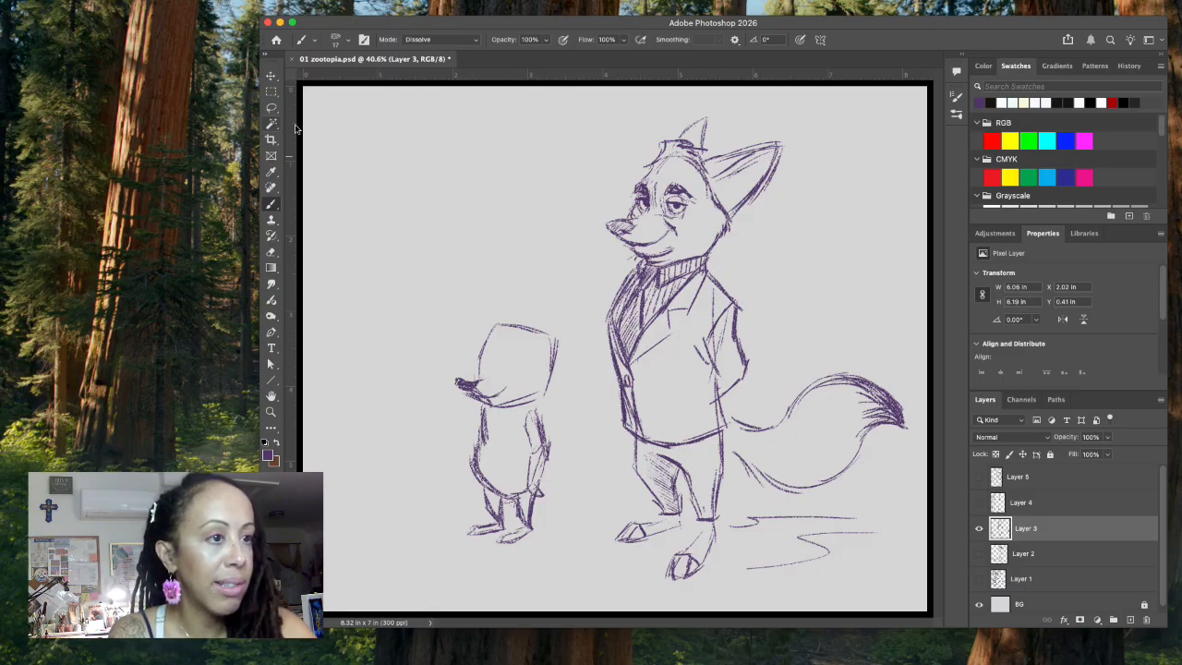
Step: Lasso the small character's snout and nose, delete them and clear the selection
{"action": "key", "text": "l"}
{"action": "left_click_drag", "start_coordinate": [466, 379], "coordinate": [465, 364]}
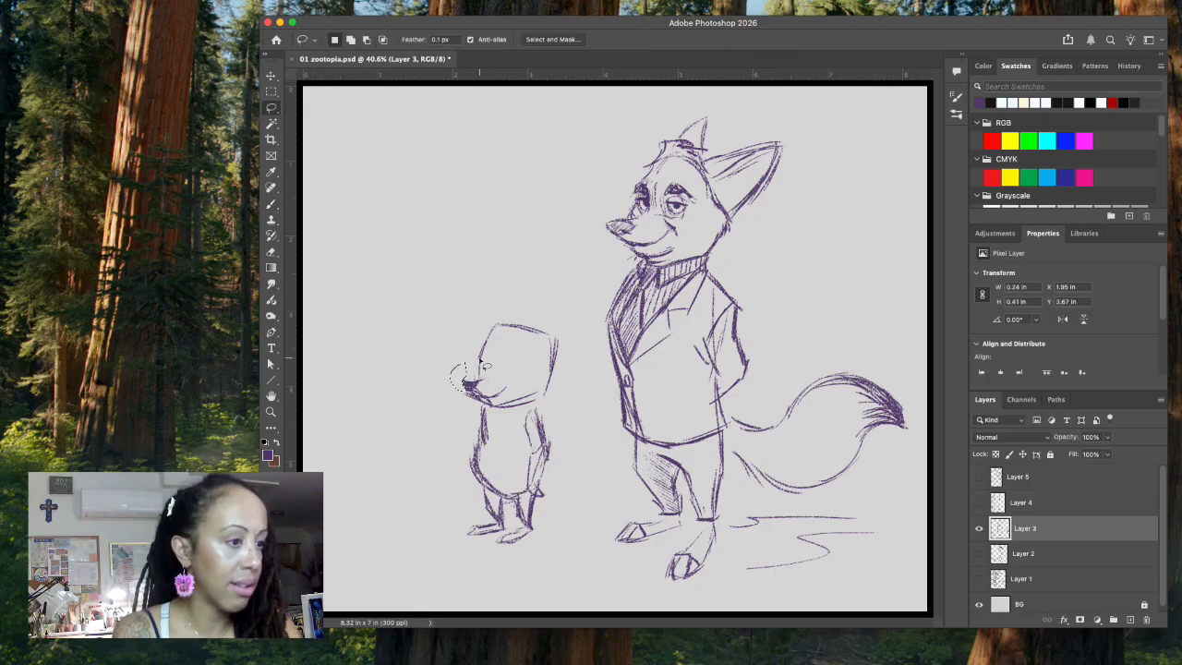
{"action": "mouse_move", "coordinate": [461, 376]}
{"action": "left_mouse_down"}
{"action": "mouse_move", "coordinate": [484, 406]}
{"action": "mouse_move", "coordinate": [509, 386]}
{"action": "left_mouse_up"}
{"action": "key", "text": "Delete"}
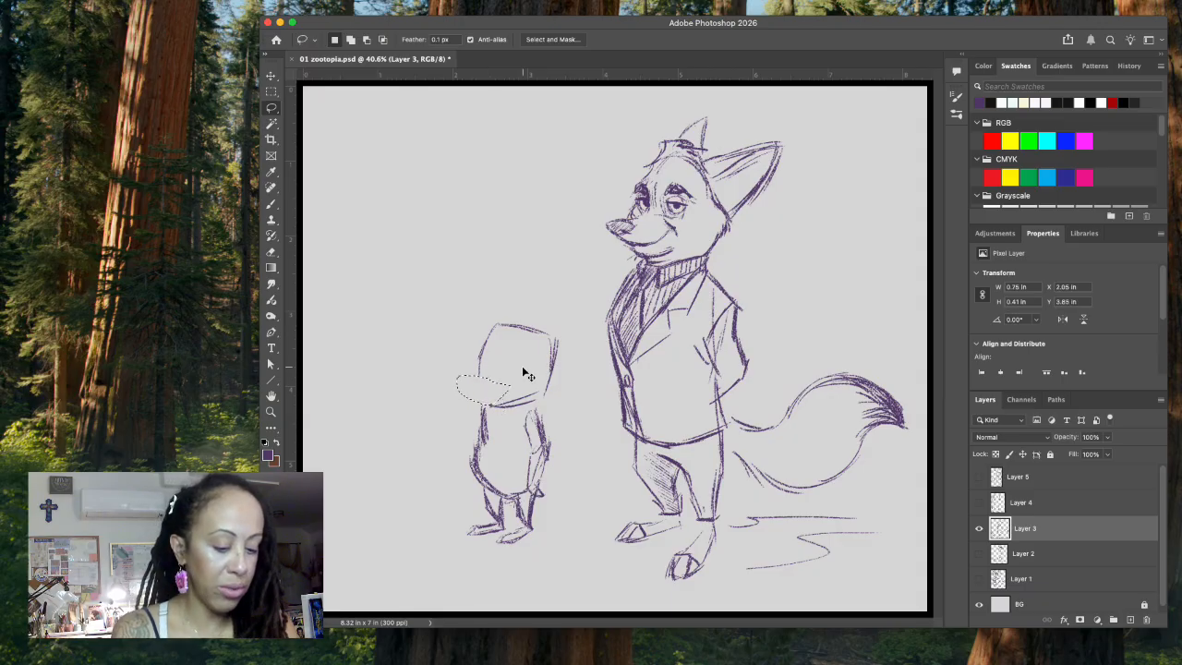
{"action": "key", "text": "ctrl+d"}
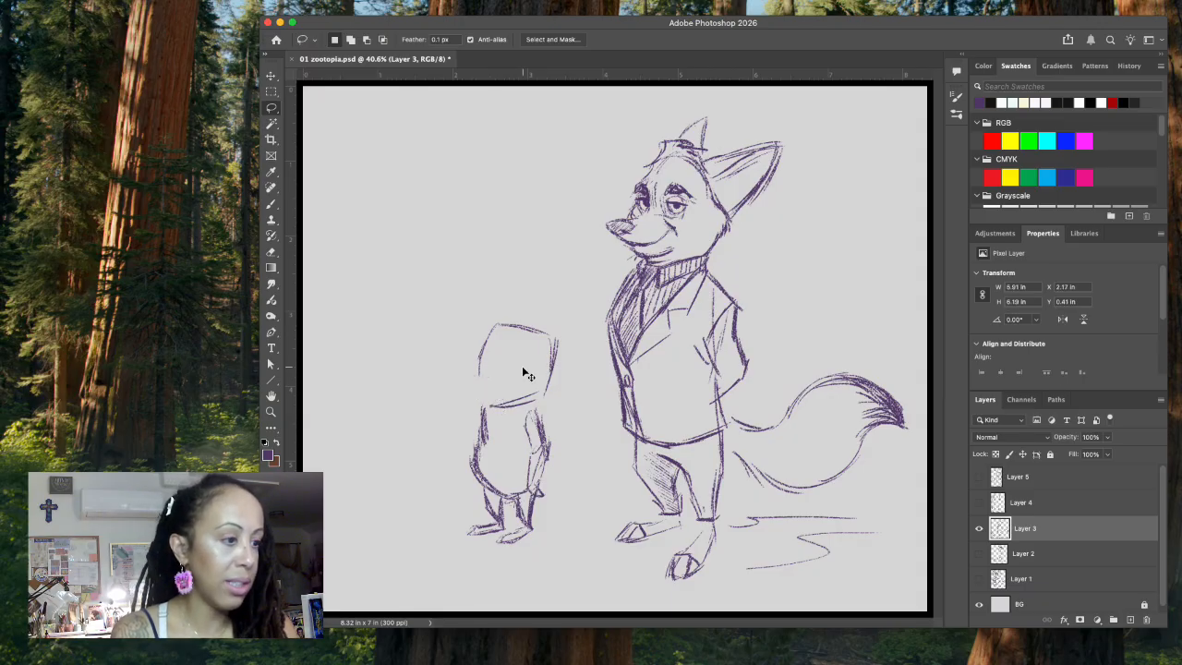
Step: Redraw the small character's muzzle and jaw with the brush and sketch two large oval eyes
{"action": "left_click", "coordinate": [271, 204]}
{"action": "mouse_move", "coordinate": [474, 373]}
{"action": "left_mouse_down"}
{"action": "mouse_move", "coordinate": [470, 384]}
{"action": "mouse_move", "coordinate": [489, 404]}
{"action": "mouse_move", "coordinate": [545, 386]}
{"action": "left_mouse_up"}
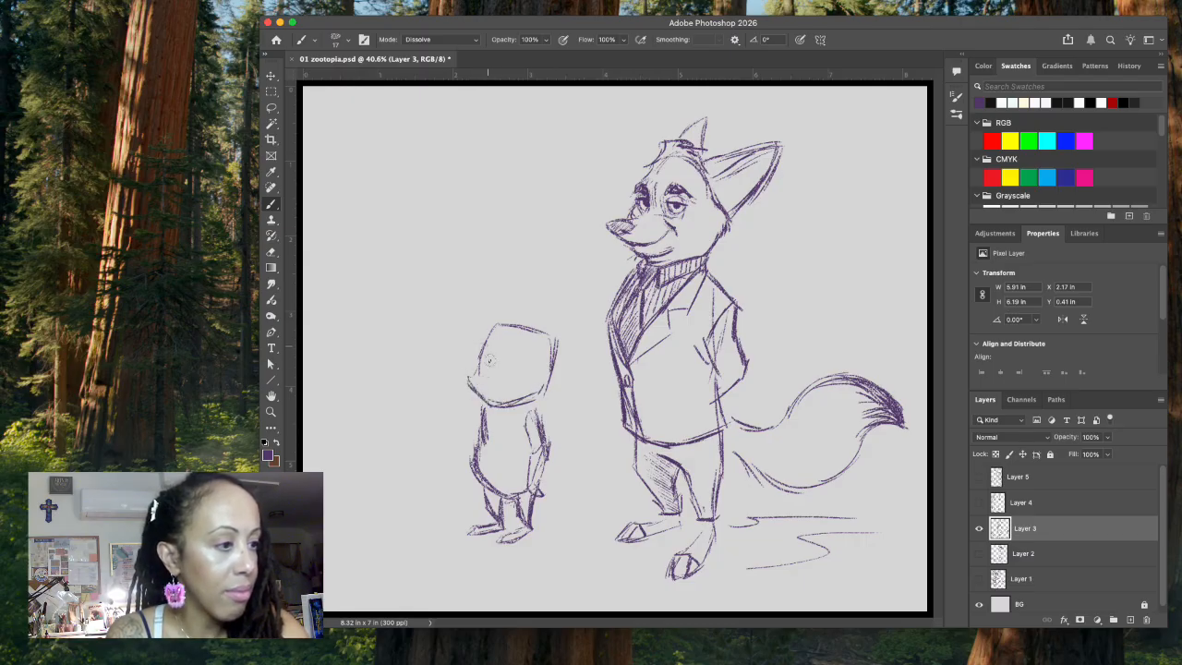
{"action": "mouse_move", "coordinate": [489, 349]}
{"action": "left_mouse_down"}
{"action": "mouse_move", "coordinate": [487, 375]}
{"action": "mouse_move", "coordinate": [533, 366]}
{"action": "mouse_move", "coordinate": [523, 384]}
{"action": "left_mouse_up"}
{"action": "mouse_move", "coordinate": [500, 344]}
{"action": "left_mouse_down"}
{"action": "mouse_move", "coordinate": [489, 383]}
{"action": "mouse_move", "coordinate": [509, 393]}
{"action": "left_mouse_up"}
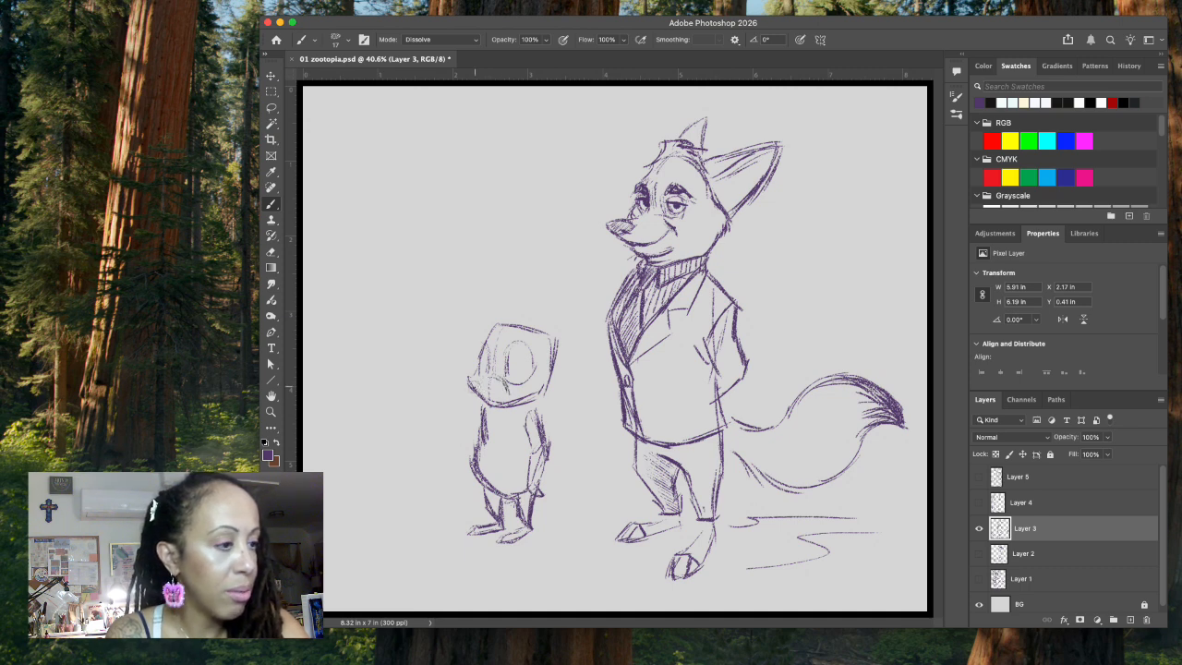
Step: Sketch the small character's pointed snout with a dark nose and smile, and add pupils and eyebrows to its large eyes
{"action": "mouse_move", "coordinate": [469, 384]}
{"action": "left_mouse_down"}
{"action": "mouse_move", "coordinate": [458, 388]}
{"action": "mouse_move", "coordinate": [481, 403]}
{"action": "mouse_move", "coordinate": [510, 387]}
{"action": "left_mouse_up"}
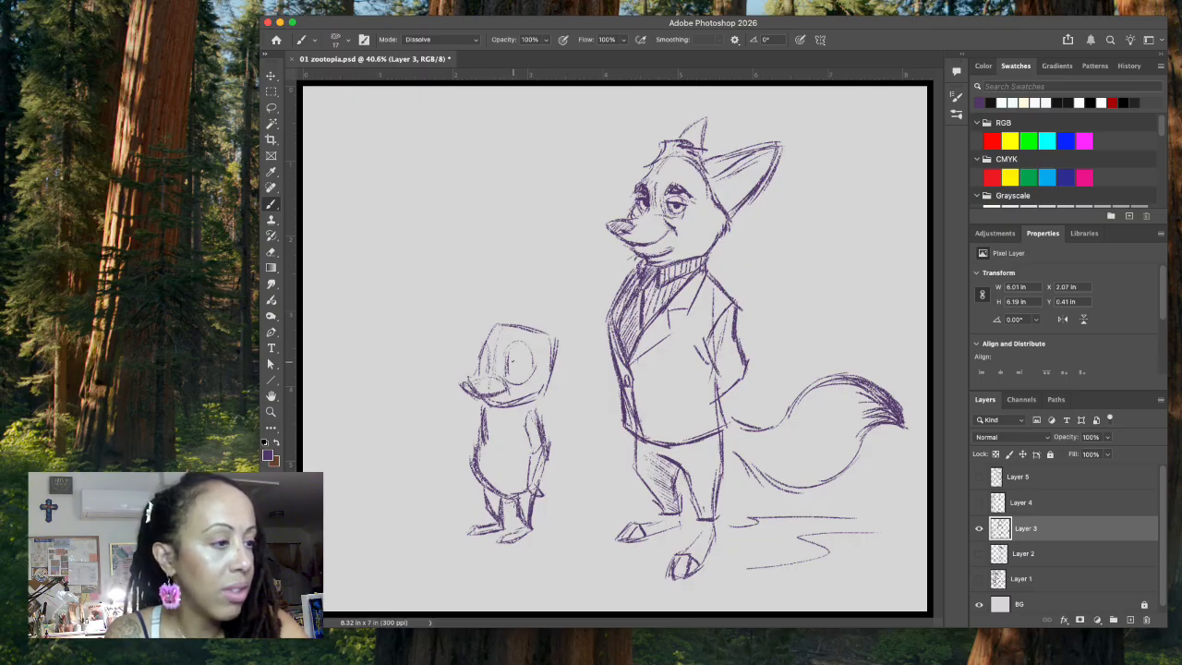
{"action": "mouse_move", "coordinate": [510, 358]}
{"action": "left_mouse_down"}
{"action": "mouse_move", "coordinate": [517, 350]}
{"action": "mouse_move", "coordinate": [528, 368]}
{"action": "mouse_move", "coordinate": [515, 357]}
{"action": "mouse_move", "coordinate": [520, 374]}
{"action": "left_mouse_up"}
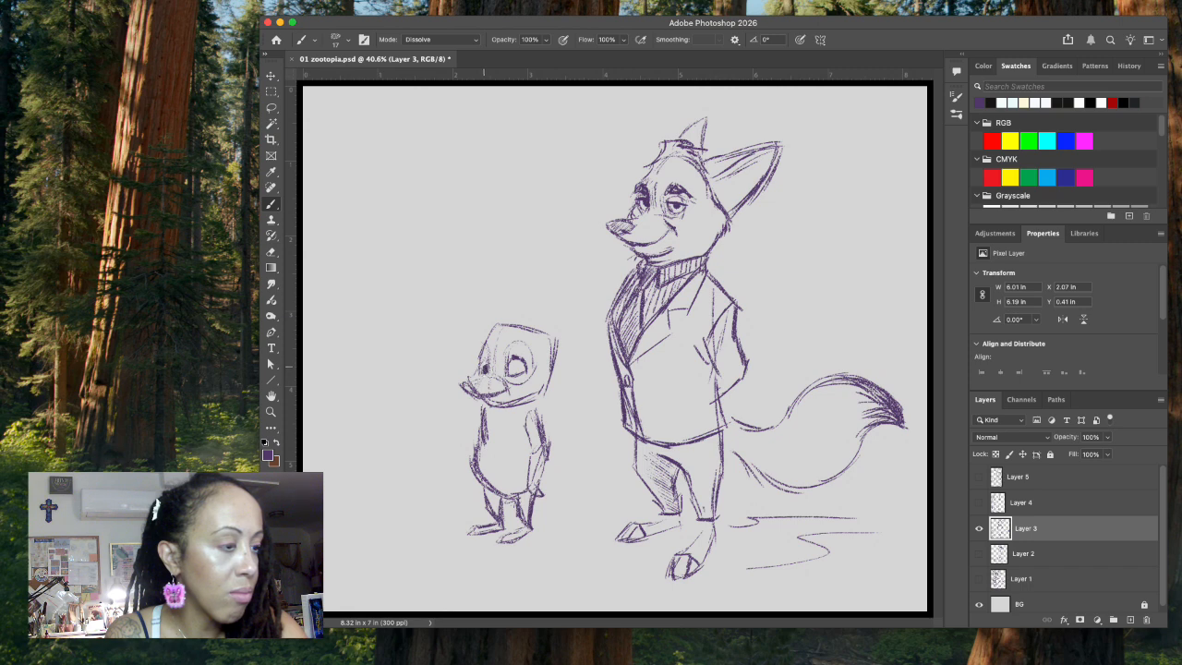
{"action": "mouse_move", "coordinate": [509, 367]}
{"action": "left_mouse_down"}
{"action": "mouse_move", "coordinate": [485, 356]}
{"action": "mouse_move", "coordinate": [488, 339]}
{"action": "mouse_move", "coordinate": [528, 349]}
{"action": "mouse_move", "coordinate": [462, 383]}
{"action": "mouse_move", "coordinate": [503, 392]}
{"action": "left_mouse_up"}
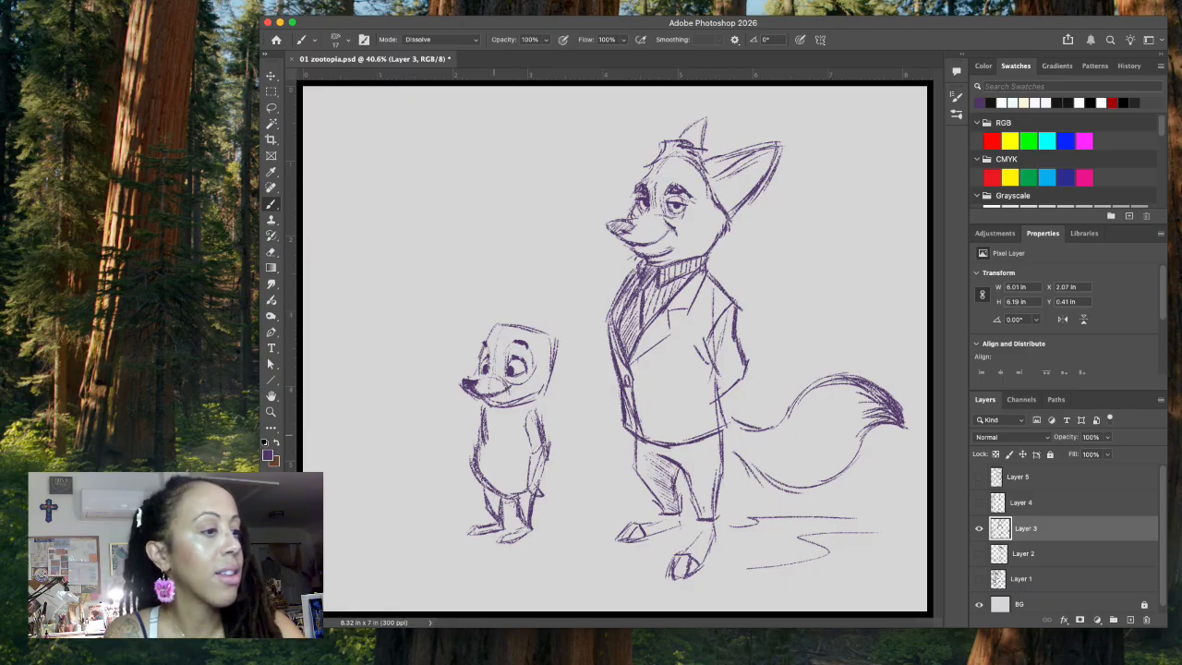
Step: Lasso the stray lines at the underside of the small character's snout, delete them and clear the selection
{"action": "key", "text": "l"}
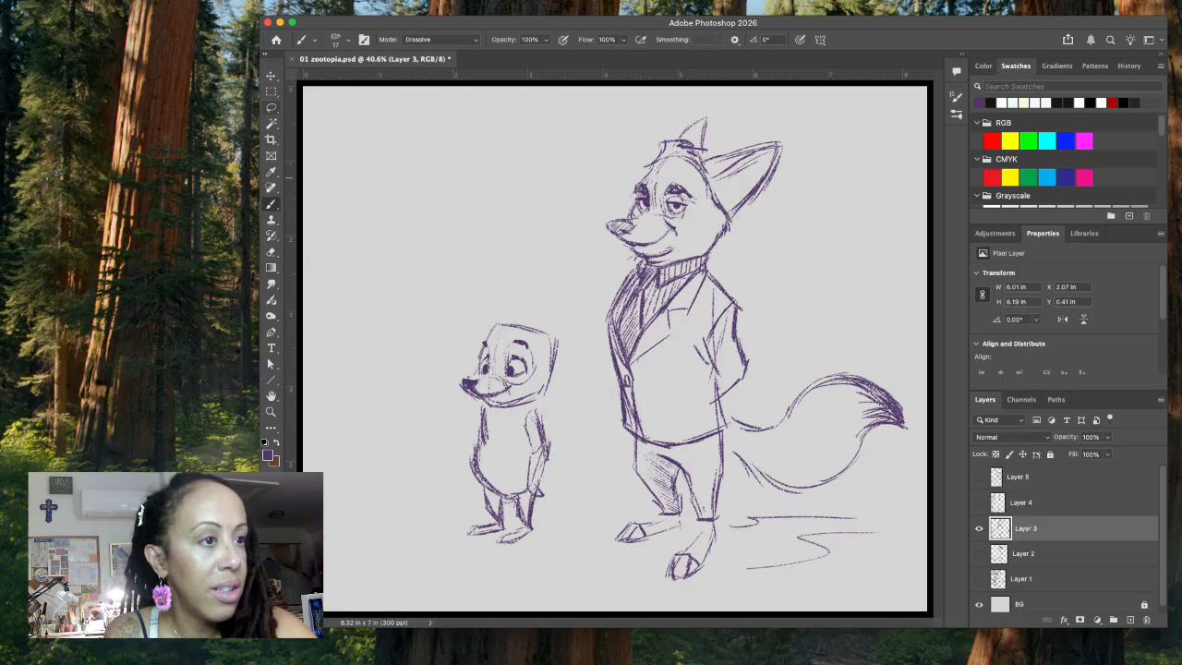
{"action": "mouse_move", "coordinate": [483, 390]}
{"action": "left_mouse_down"}
{"action": "mouse_move", "coordinate": [465, 387]}
{"action": "mouse_move", "coordinate": [479, 401]}
{"action": "left_mouse_up"}
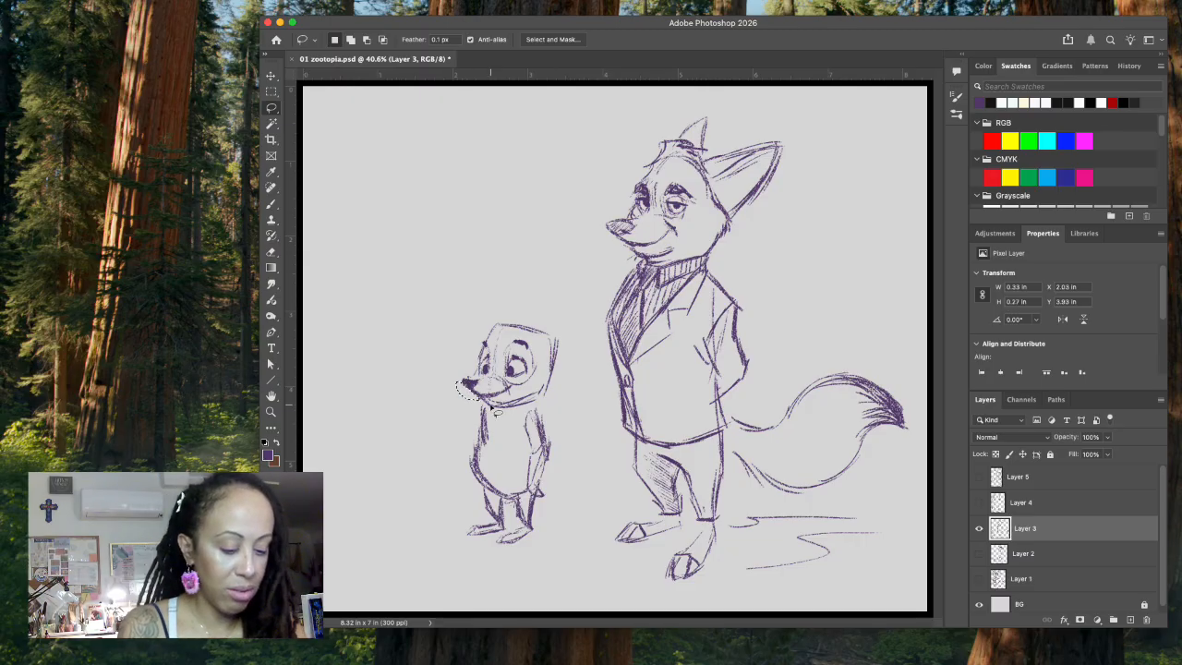
{"action": "key", "text": "ctrl+d"}
{"action": "left_click", "coordinate": [272, 204]}
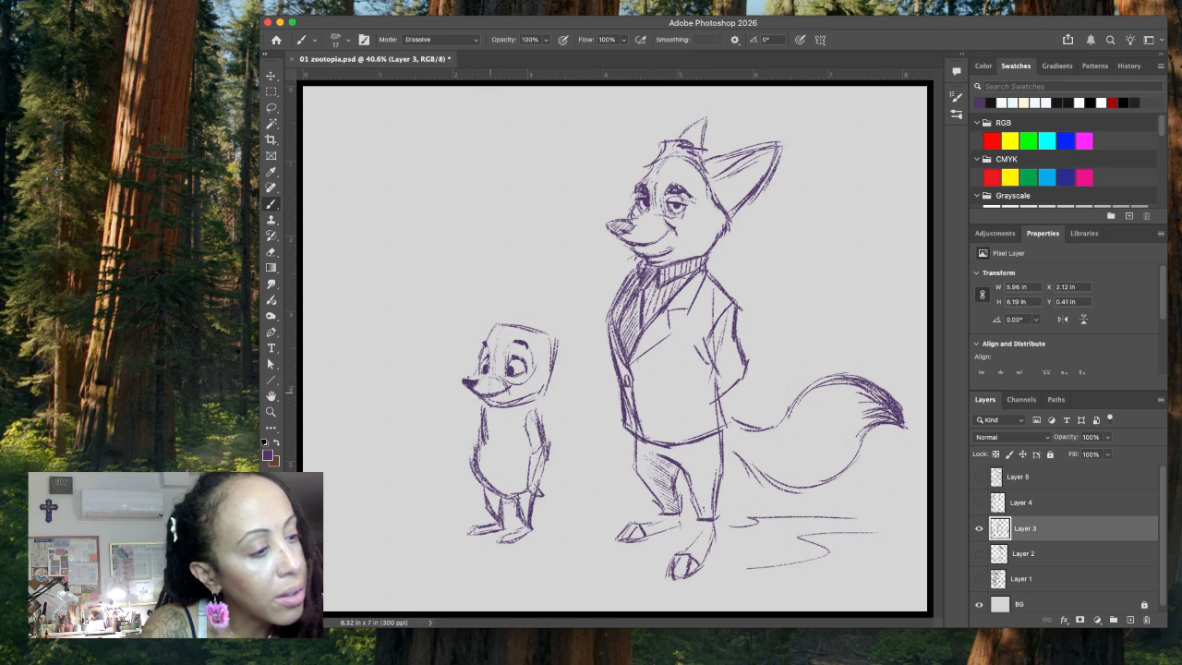
Step: Refine the small character's head contour with the brush, adding a hair tuft on top and pointed cheek fur at the back
{"action": "left_click_drag", "start_coordinate": [472, 380], "coordinate": [548, 386]}
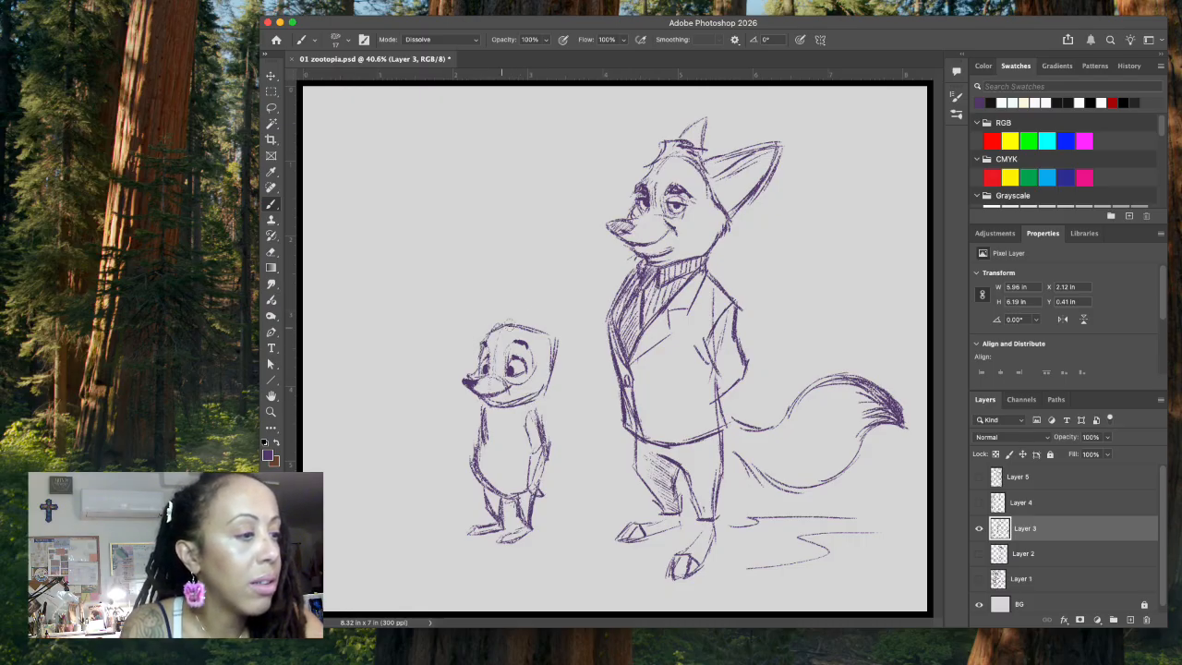
{"action": "mouse_move", "coordinate": [533, 328]}
{"action": "left_mouse_down"}
{"action": "mouse_move", "coordinate": [510, 311]}
{"action": "mouse_move", "coordinate": [520, 325]}
{"action": "left_mouse_up"}
{"action": "mouse_move", "coordinate": [517, 322]}
{"action": "left_mouse_down"}
{"action": "mouse_move", "coordinate": [497, 316]}
{"action": "mouse_move", "coordinate": [472, 337]}
{"action": "left_mouse_up"}
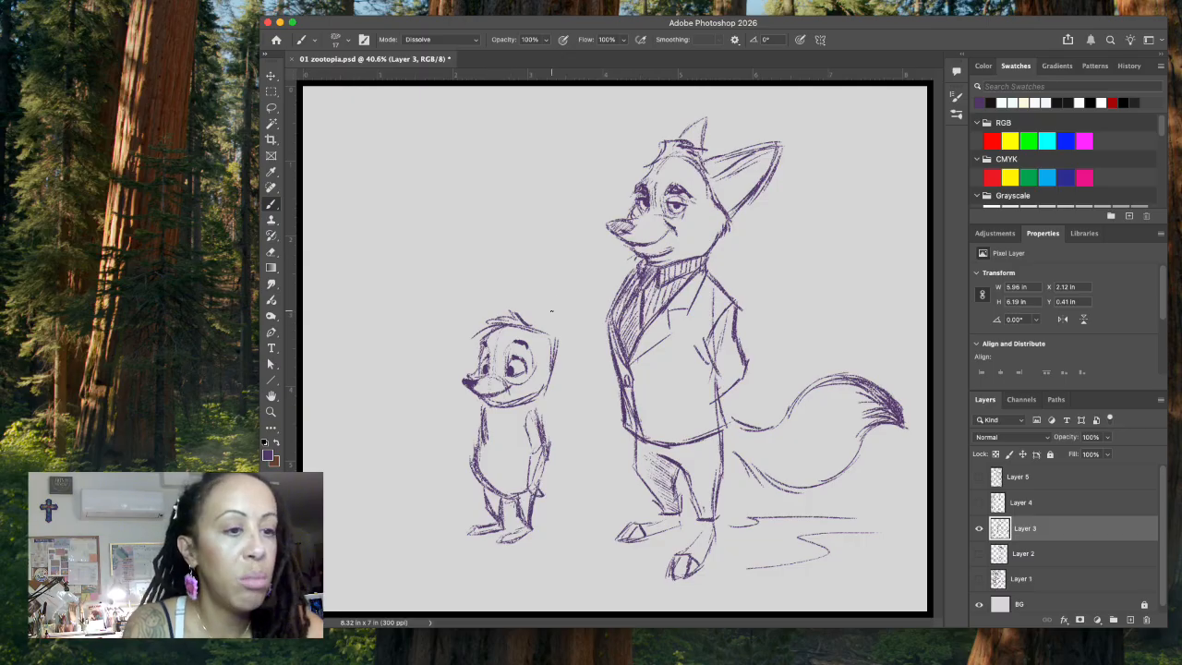
{"action": "mouse_move", "coordinate": [547, 338]}
{"action": "left_mouse_down"}
{"action": "mouse_move", "coordinate": [554, 390]}
{"action": "mouse_move", "coordinate": [567, 387]}
{"action": "mouse_move", "coordinate": [545, 390]}
{"action": "mouse_move", "coordinate": [563, 392]}
{"action": "left_mouse_up"}
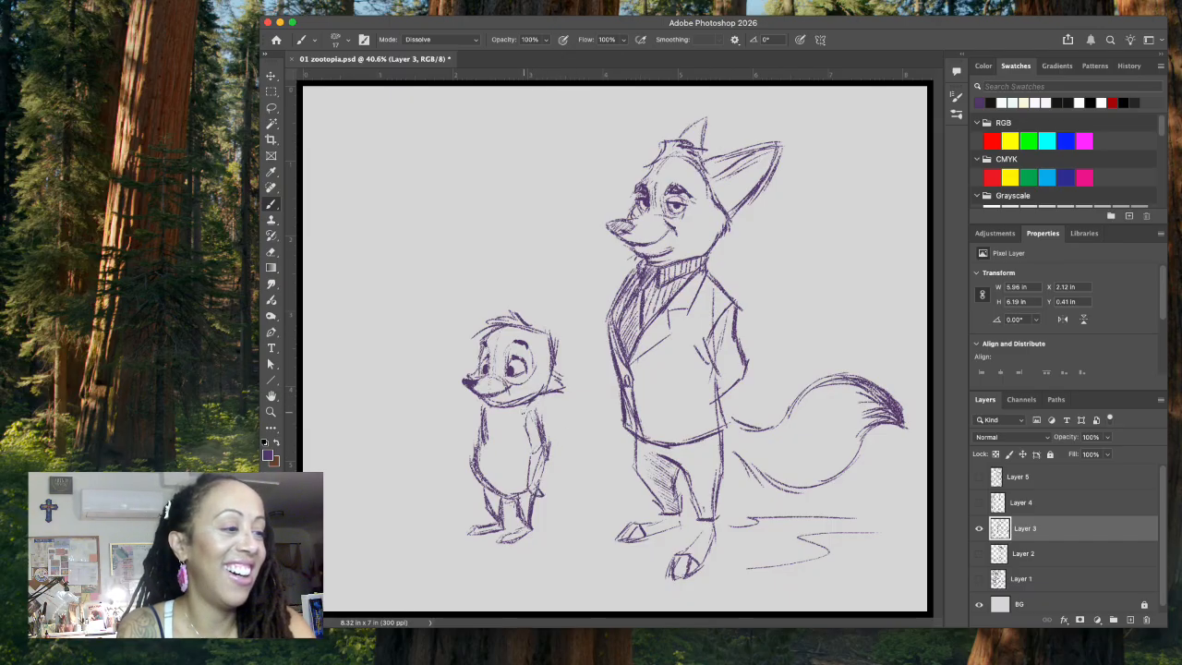
Step: Lasso and delete the small character's lower jaw line, clear the selection and redraw the jaw with a pointed chin
{"action": "key", "text": "l"}
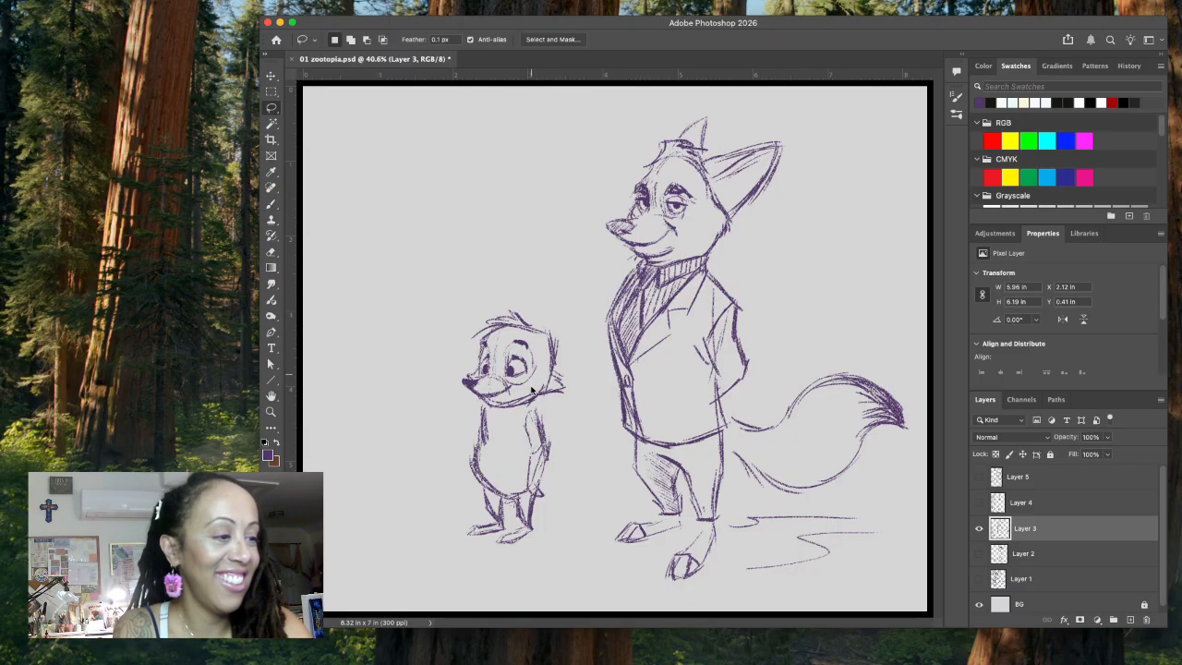
{"action": "mouse_move", "coordinate": [509, 395]}
{"action": "left_mouse_down"}
{"action": "mouse_move", "coordinate": [486, 402]}
{"action": "mouse_move", "coordinate": [489, 415]}
{"action": "mouse_move", "coordinate": [531, 416]}
{"action": "left_mouse_up"}
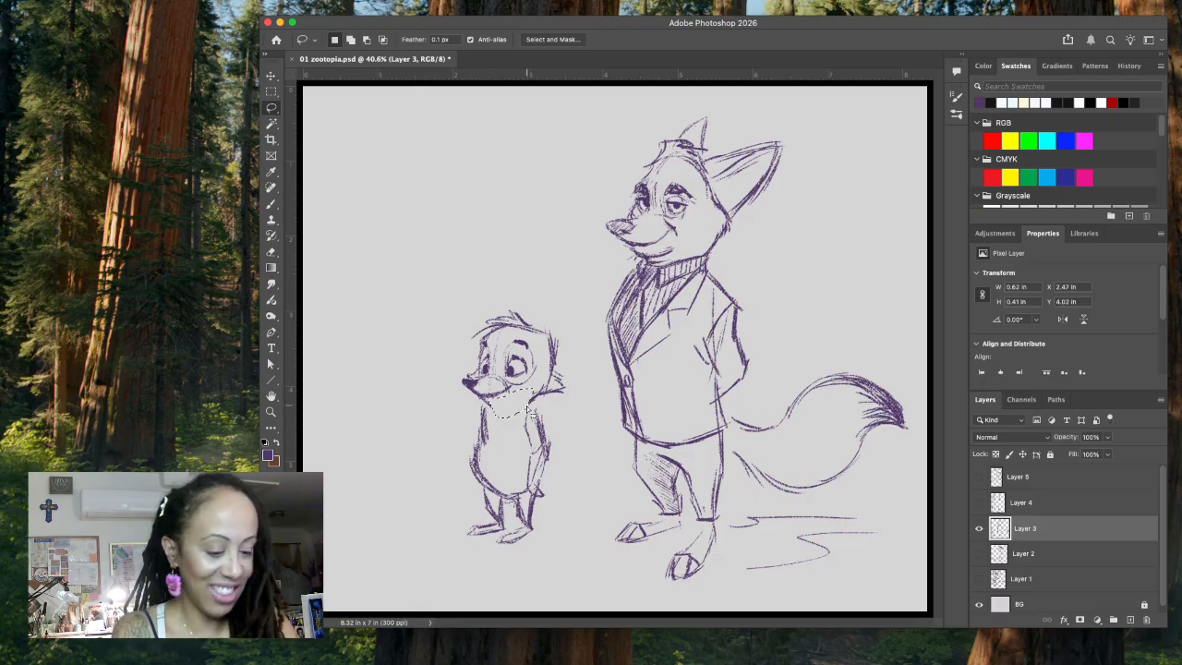
{"action": "key", "text": "ctrl+d"}
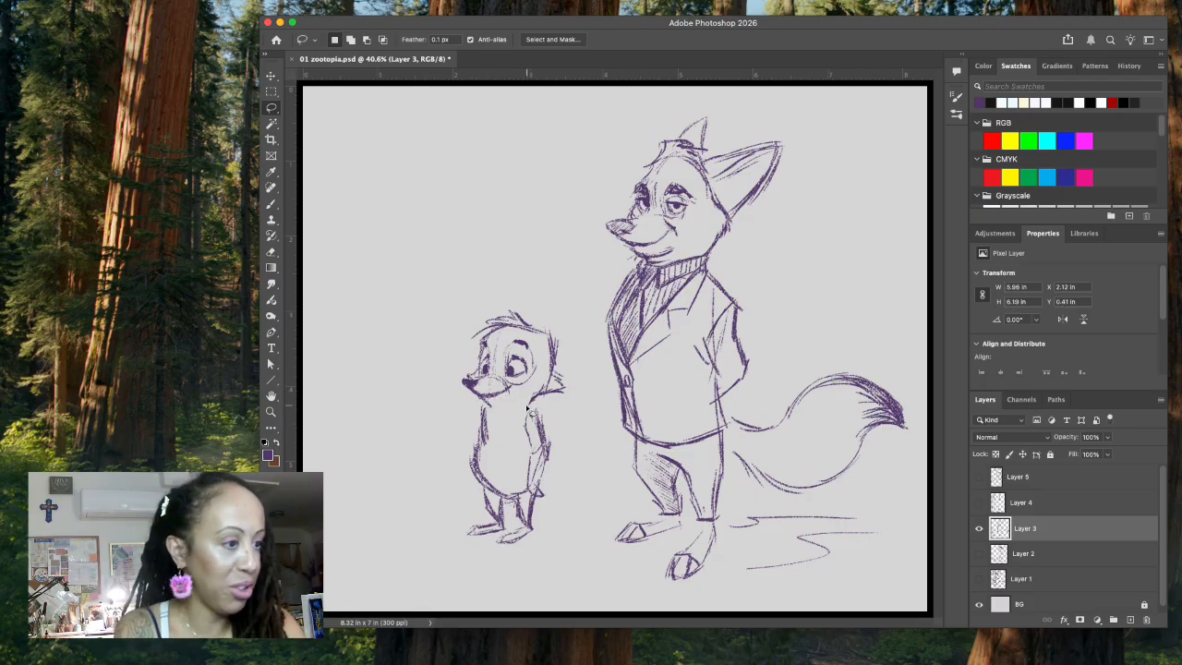
{"action": "left_click", "coordinate": [270, 205]}
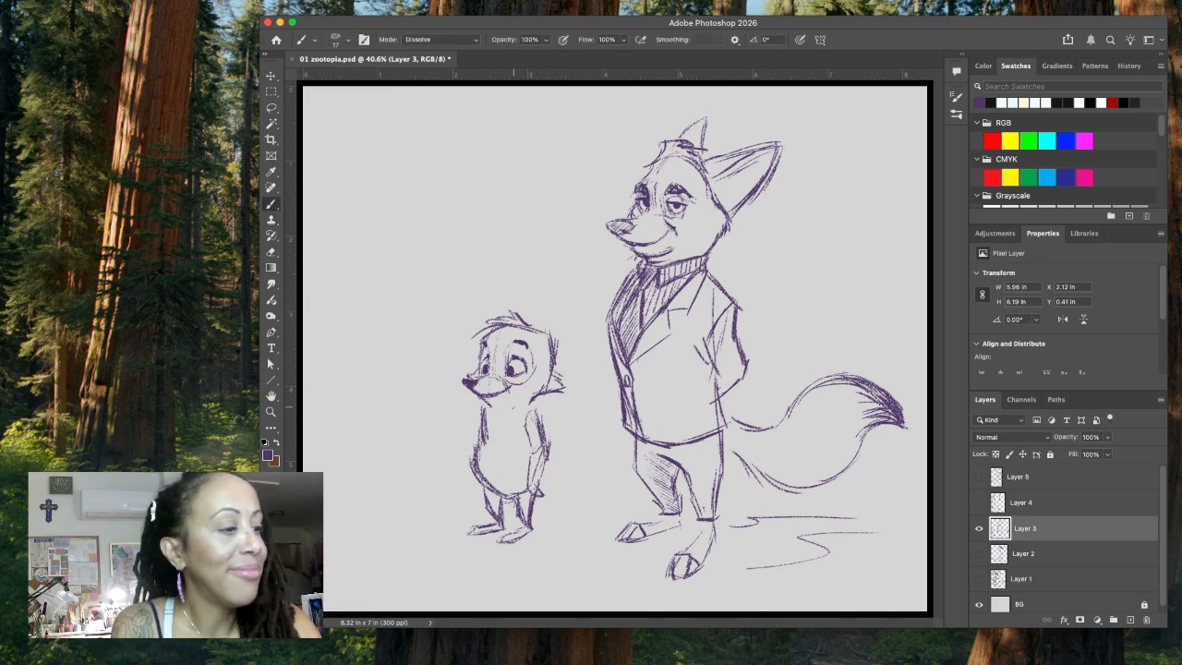
{"action": "mouse_move", "coordinate": [514, 406]}
{"action": "left_mouse_down"}
{"action": "mouse_move", "coordinate": [536, 396]}
{"action": "mouse_move", "coordinate": [493, 413]}
{"action": "mouse_move", "coordinate": [532, 399]}
{"action": "left_mouse_up"}
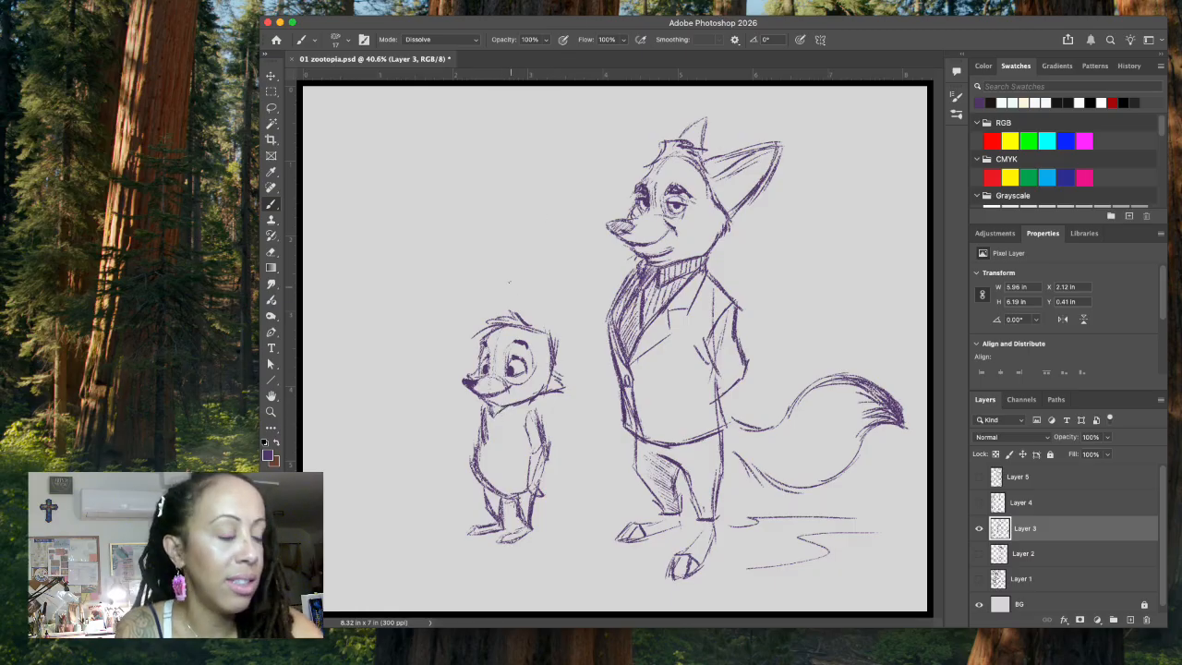
Step: Draw two tall pointed fox ears on the small character's head, darkening the front ear
{"action": "mouse_move", "coordinate": [507, 305]}
{"action": "left_mouse_down"}
{"action": "mouse_move", "coordinate": [505, 285]}
{"action": "mouse_move", "coordinate": [513, 307]}
{"action": "mouse_move", "coordinate": [505, 286]}
{"action": "mouse_move", "coordinate": [499, 309]}
{"action": "mouse_move", "coordinate": [505, 284]}
{"action": "mouse_move", "coordinate": [514, 310]}
{"action": "mouse_move", "coordinate": [499, 314]}
{"action": "mouse_move", "coordinate": [501, 289]}
{"action": "mouse_move", "coordinate": [501, 303]}
{"action": "left_mouse_up"}
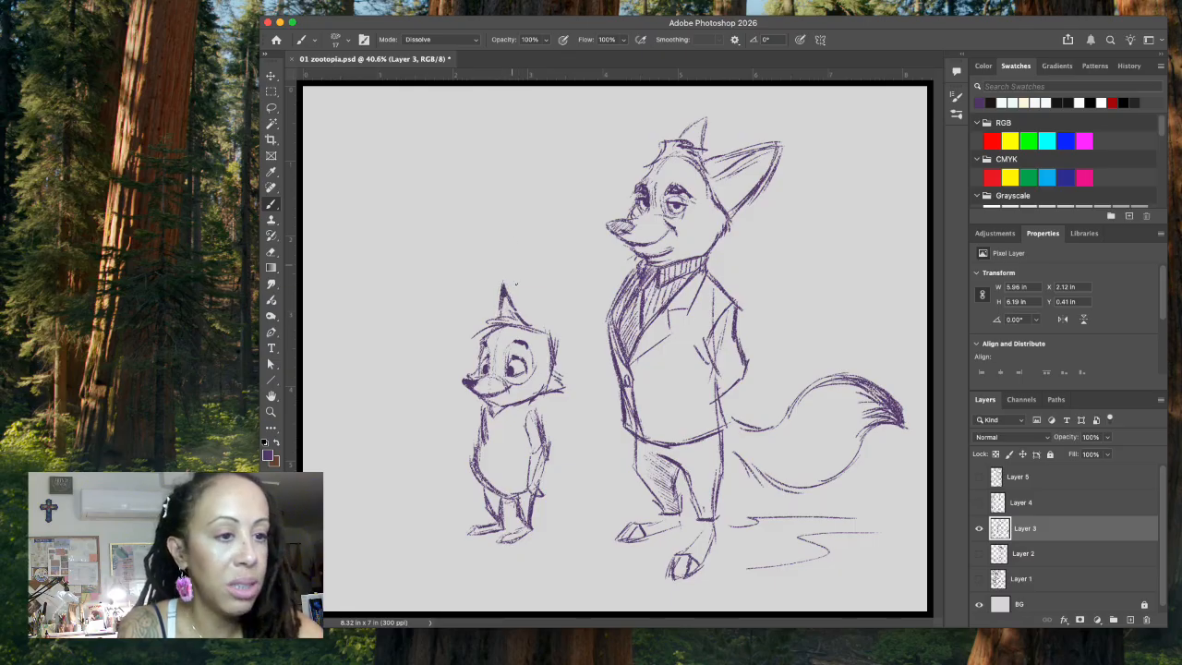
{"action": "mouse_move", "coordinate": [545, 332]}
{"action": "left_mouse_down"}
{"action": "mouse_move", "coordinate": [574, 284]}
{"action": "mouse_move", "coordinate": [562, 357]}
{"action": "left_mouse_up"}
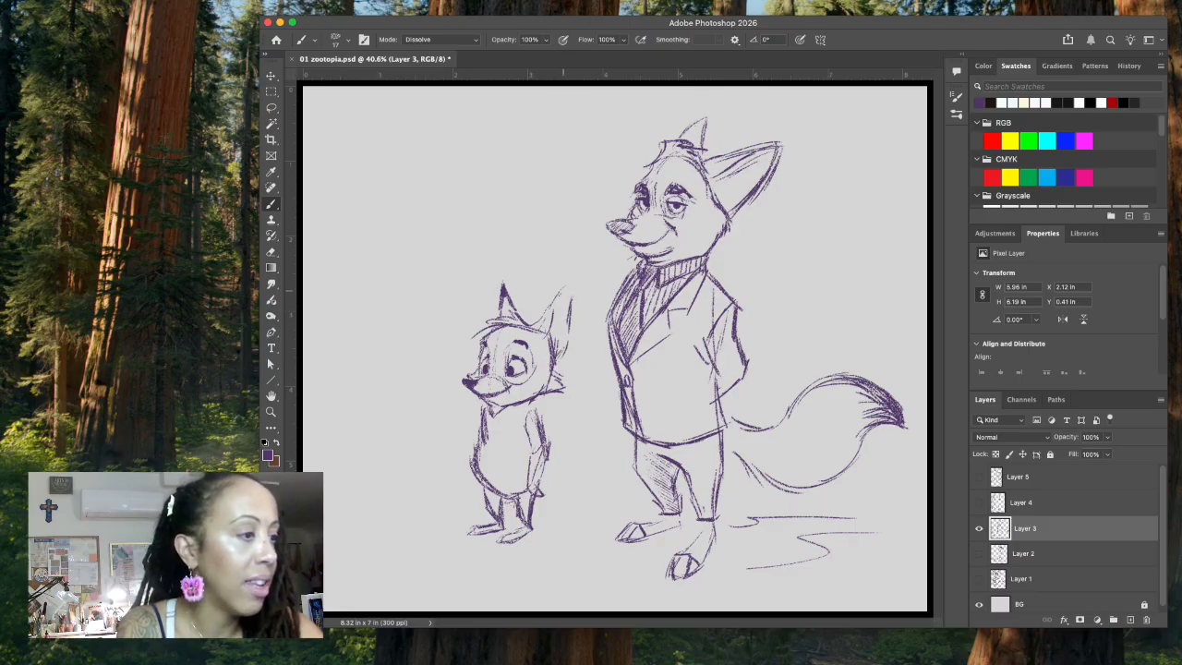
{"action": "left_click_drag", "start_coordinate": [573, 283], "coordinate": [565, 308]}
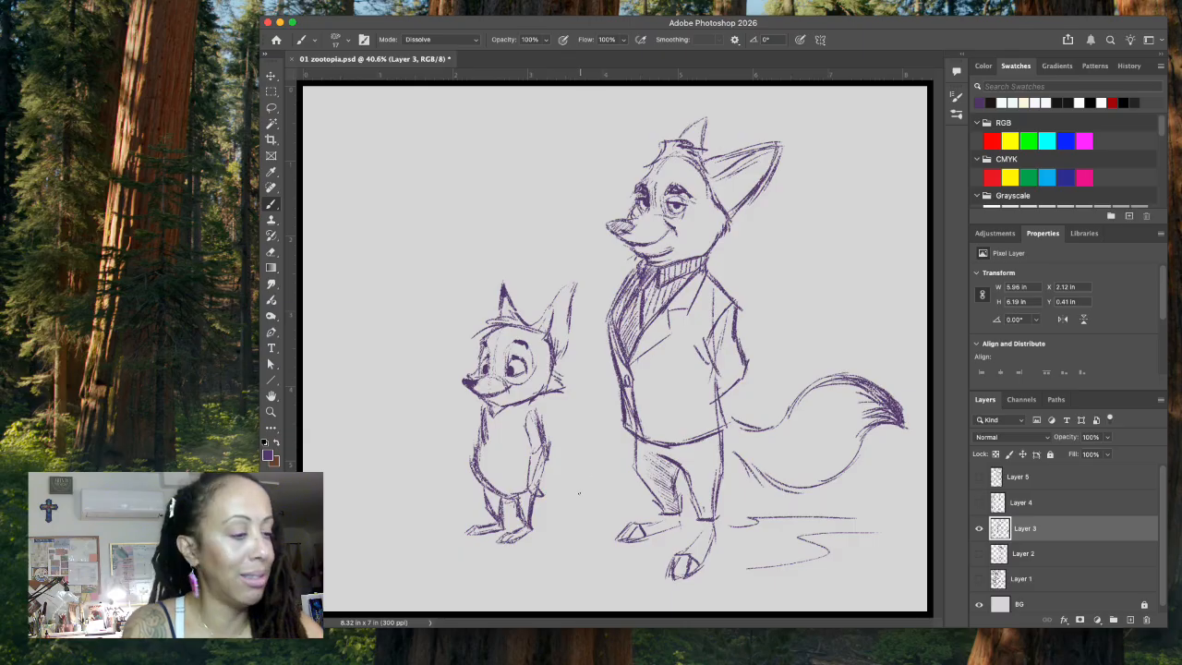
Step: Sketch a curved bushy tail behind the small fox and add a necktie and shirt details to its body
{"action": "mouse_move", "coordinate": [543, 490]}
{"action": "left_mouse_down"}
{"action": "mouse_move", "coordinate": [598, 468]}
{"action": "mouse_move", "coordinate": [560, 506]}
{"action": "mouse_move", "coordinate": [602, 513]}
{"action": "mouse_move", "coordinate": [629, 491]}
{"action": "mouse_move", "coordinate": [614, 491]}
{"action": "mouse_move", "coordinate": [630, 487]}
{"action": "mouse_move", "coordinate": [611, 467]}
{"action": "mouse_move", "coordinate": [634, 487]}
{"action": "left_mouse_up"}
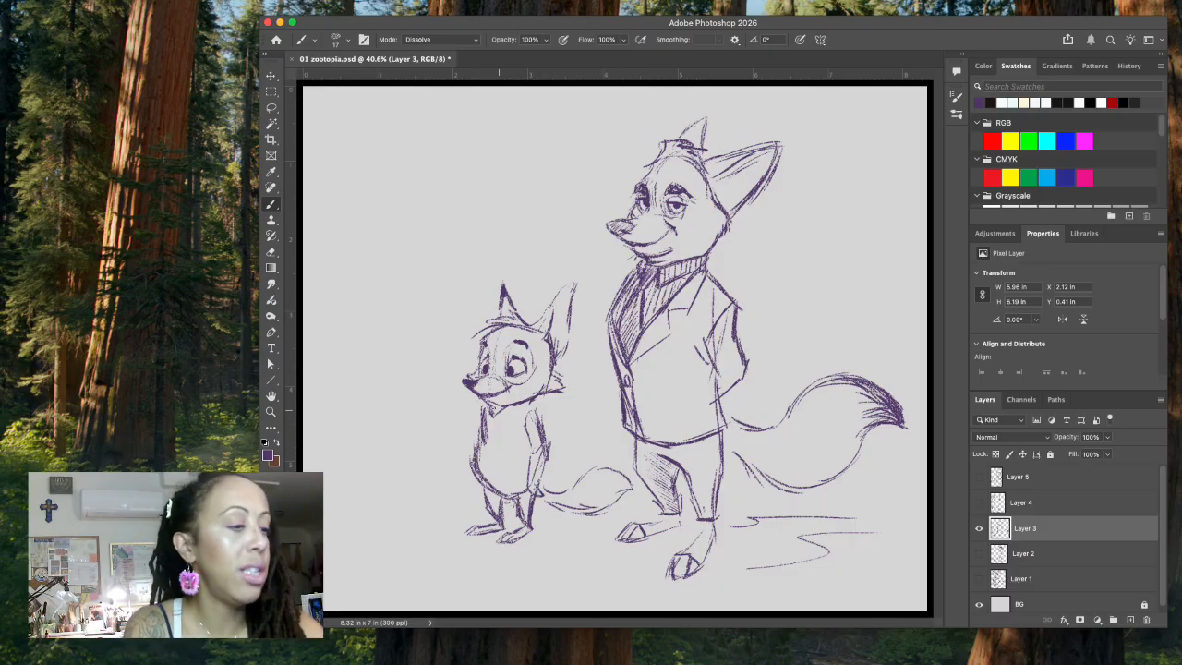
{"action": "mouse_move", "coordinate": [489, 410]}
{"action": "left_mouse_down"}
{"action": "mouse_move", "coordinate": [497, 427]}
{"action": "mouse_move", "coordinate": [479, 469]}
{"action": "left_mouse_up"}
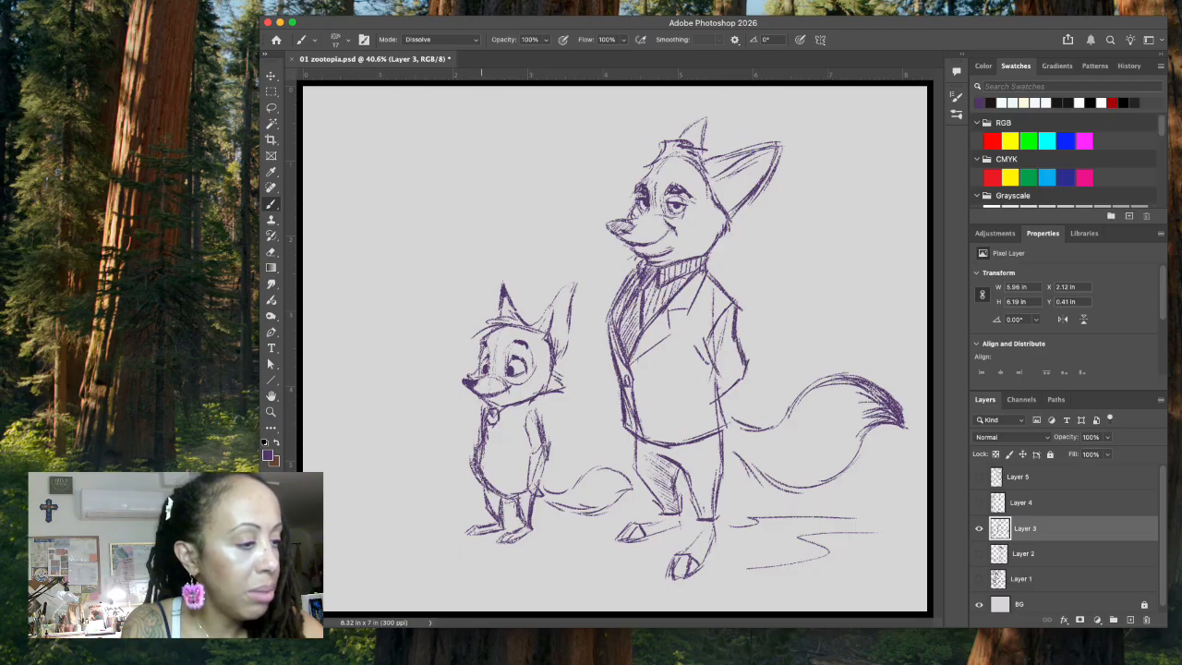
{"action": "mouse_move", "coordinate": [495, 425]}
{"action": "left_mouse_down"}
{"action": "mouse_move", "coordinate": [498, 460]}
{"action": "mouse_move", "coordinate": [478, 466]}
{"action": "left_mouse_up"}
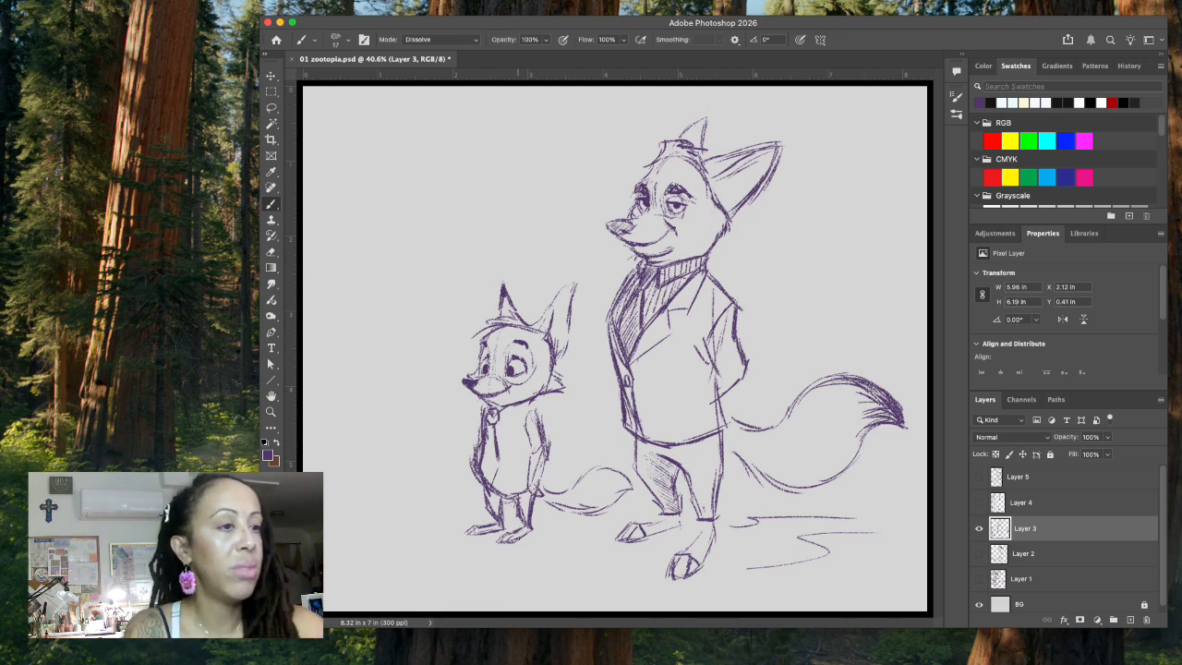
Step: Lasso the small fox's head, rotate it to -4.35° with Free Transform, shift it slightly up and return to the Brush tool
{"action": "left_click", "coordinate": [270, 108]}
{"action": "mouse_move", "coordinate": [573, 262]}
{"action": "left_mouse_down"}
{"action": "mouse_move", "coordinate": [450, 367]}
{"action": "mouse_move", "coordinate": [484, 407]}
{"action": "mouse_move", "coordinate": [524, 413]}
{"action": "mouse_move", "coordinate": [562, 395]}
{"action": "mouse_move", "coordinate": [596, 335]}
{"action": "mouse_move", "coordinate": [591, 274]}
{"action": "left_mouse_up"}
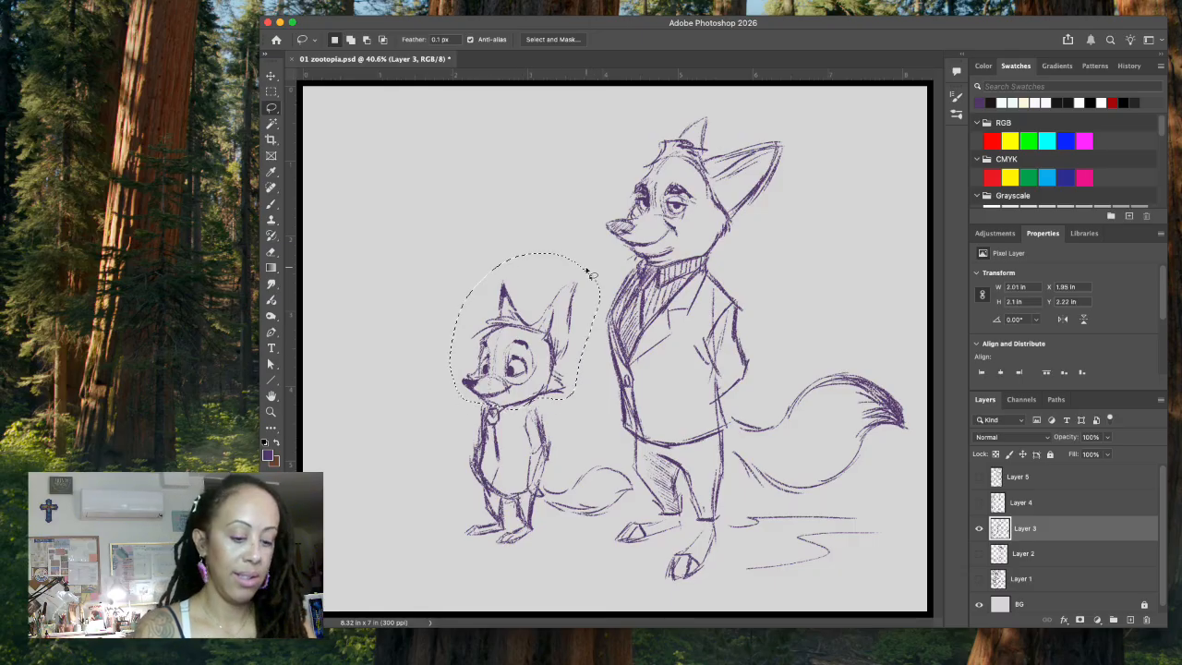
{"action": "key", "text": "super+t"}
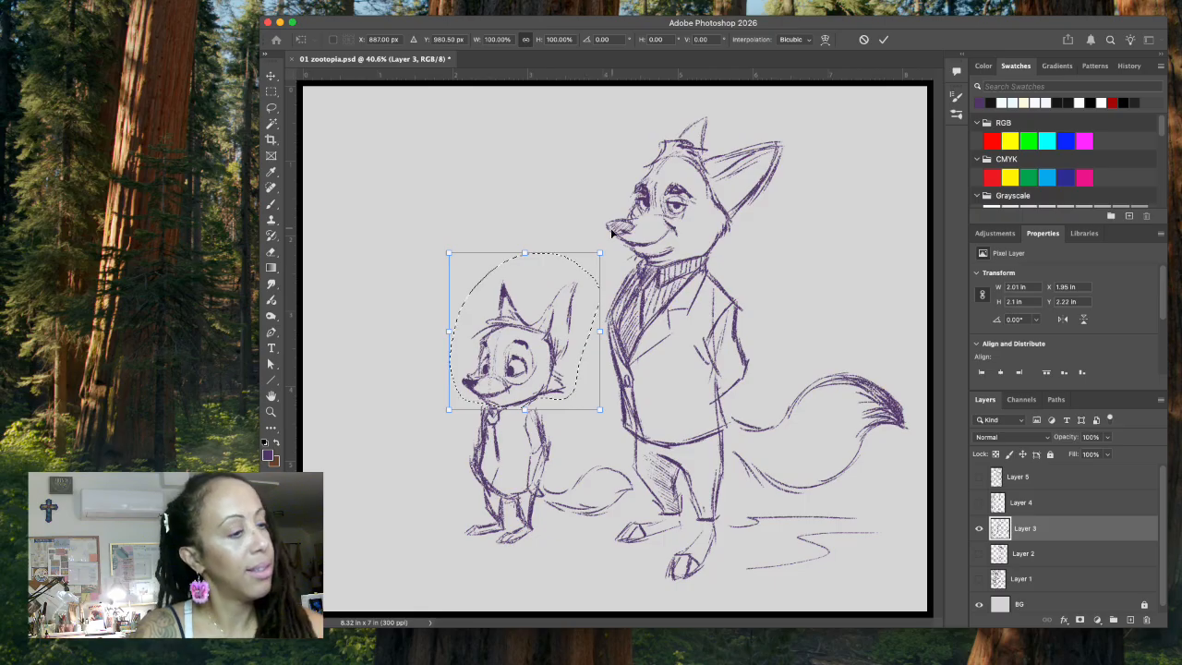
{"action": "left_click_drag", "start_coordinate": [609, 216], "coordinate": [610, 205]}
{"action": "left_click_drag", "start_coordinate": [552, 326], "coordinate": [554, 327]}
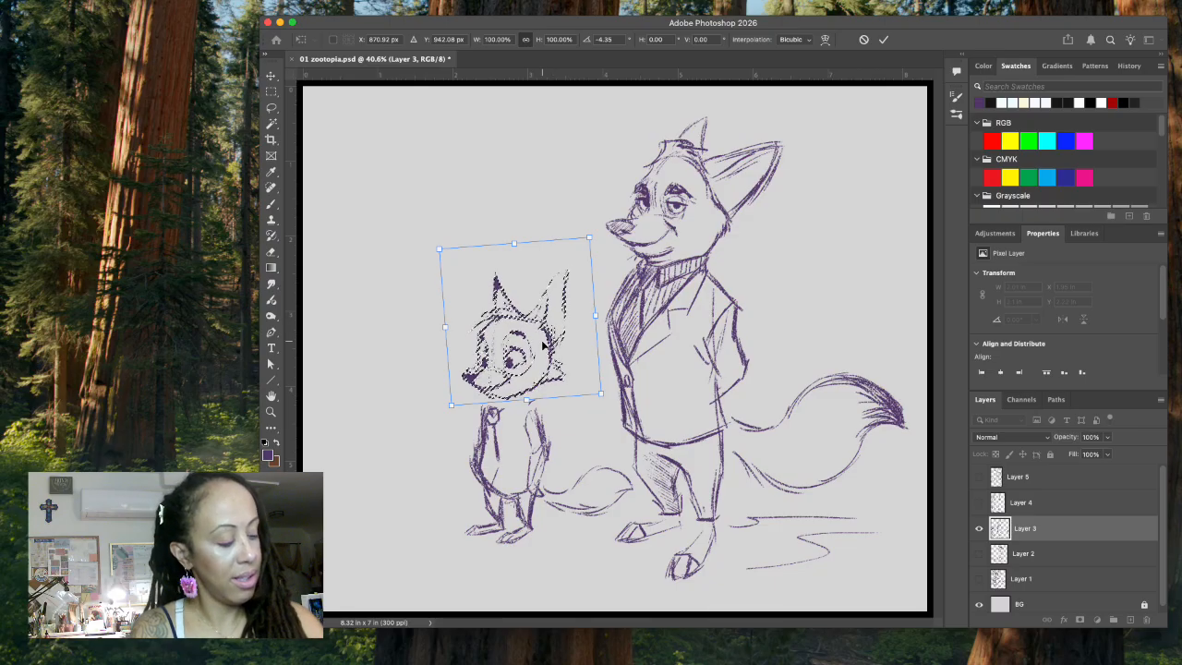
{"action": "left_click_drag", "start_coordinate": [544, 343], "coordinate": [545, 345]}
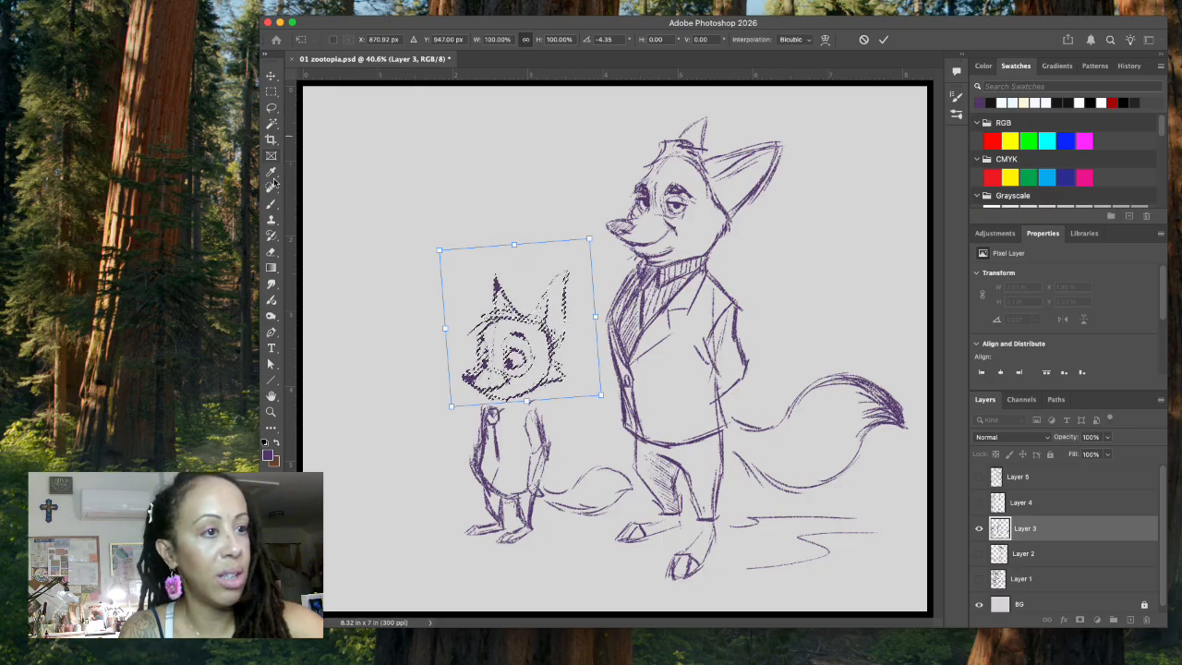
{"action": "left_click", "coordinate": [271, 207]}
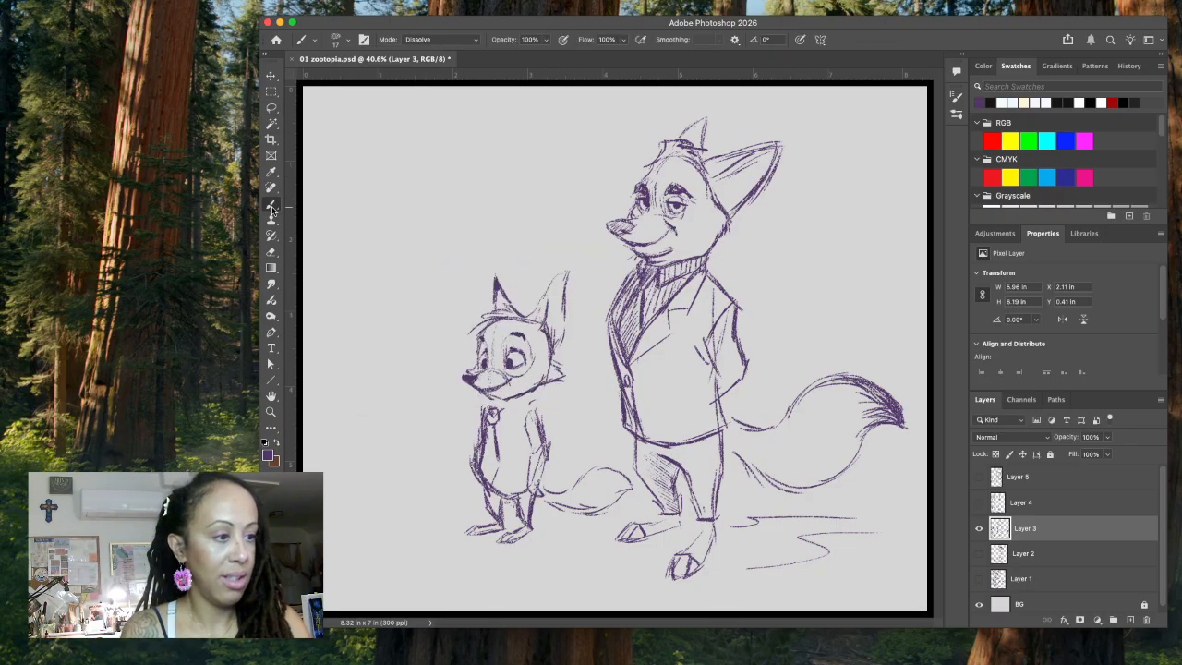
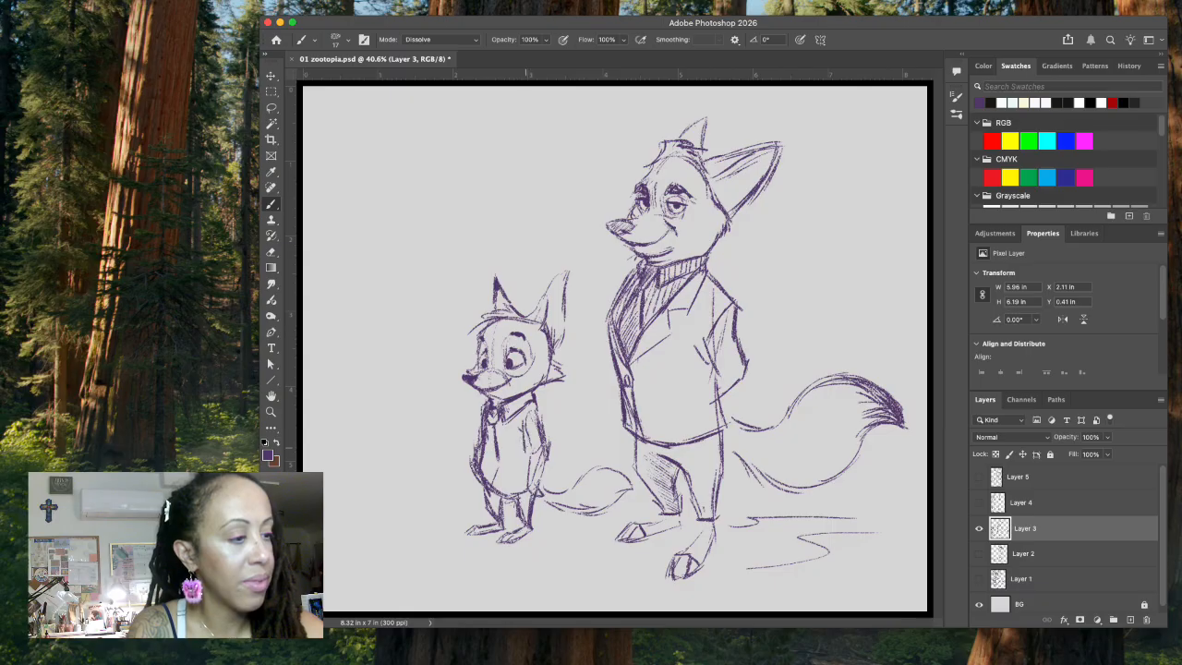
Step: Add a short sleeve to the small fox's shirt, lasso away part of the arm beneath it and redraw the forearm
{"action": "mouse_move", "coordinate": [522, 431]}
{"action": "left_mouse_down"}
{"action": "mouse_move", "coordinate": [555, 449]}
{"action": "mouse_move", "coordinate": [560, 440]}
{"action": "mouse_move", "coordinate": [541, 434]}
{"action": "mouse_move", "coordinate": [551, 445]}
{"action": "mouse_move", "coordinate": [531, 487]}
{"action": "left_mouse_up"}
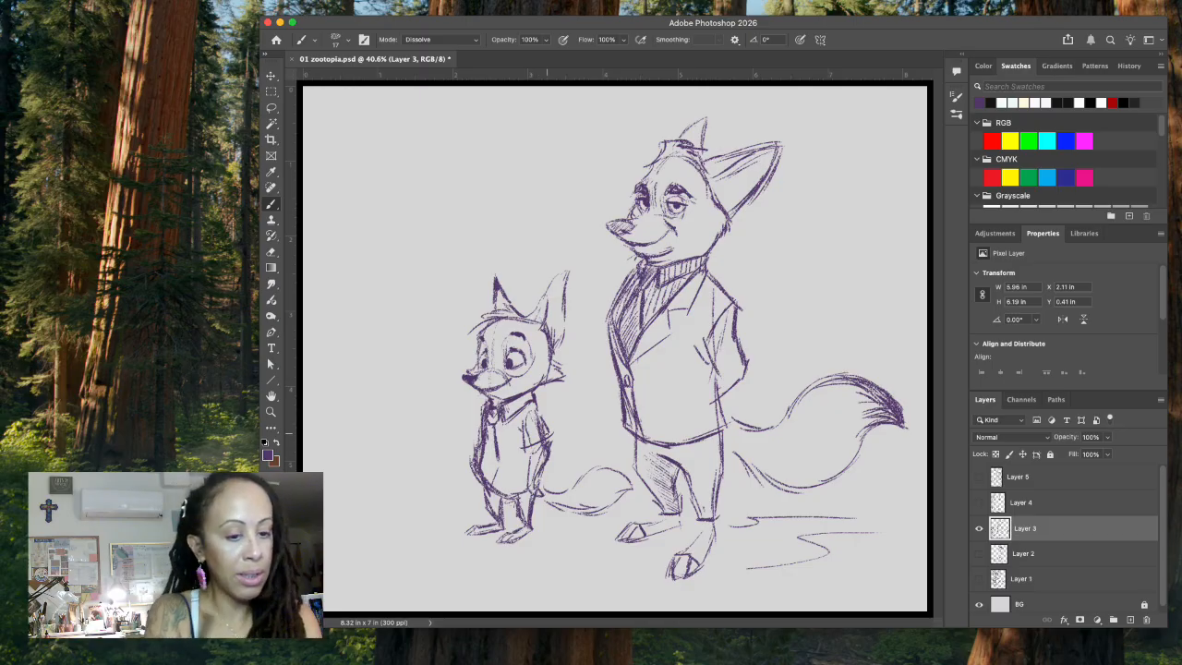
{"action": "key", "text": "l"}
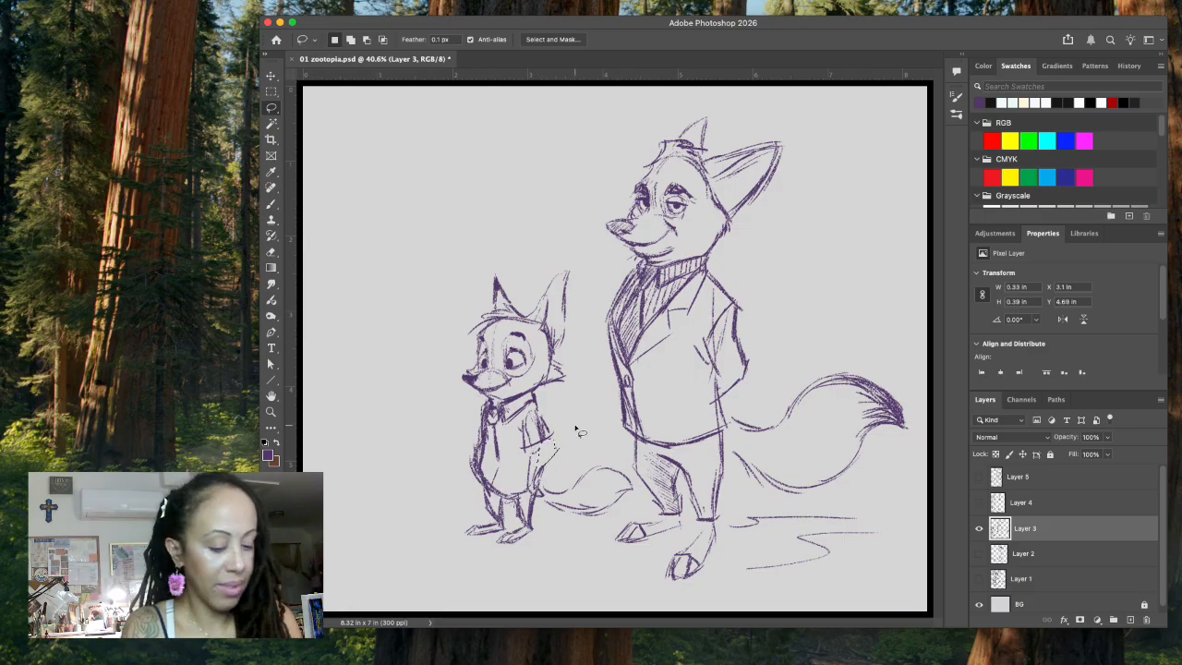
{"action": "key", "text": "b"}
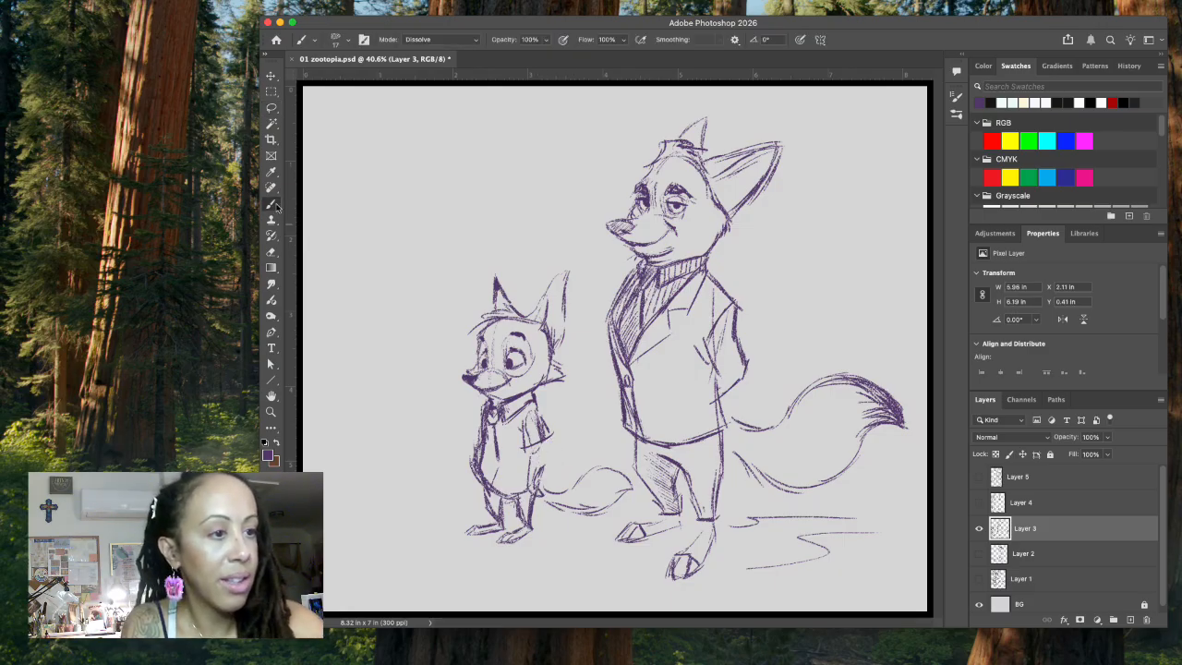
{"action": "left_click_drag", "start_coordinate": [546, 449], "coordinate": [533, 460]}
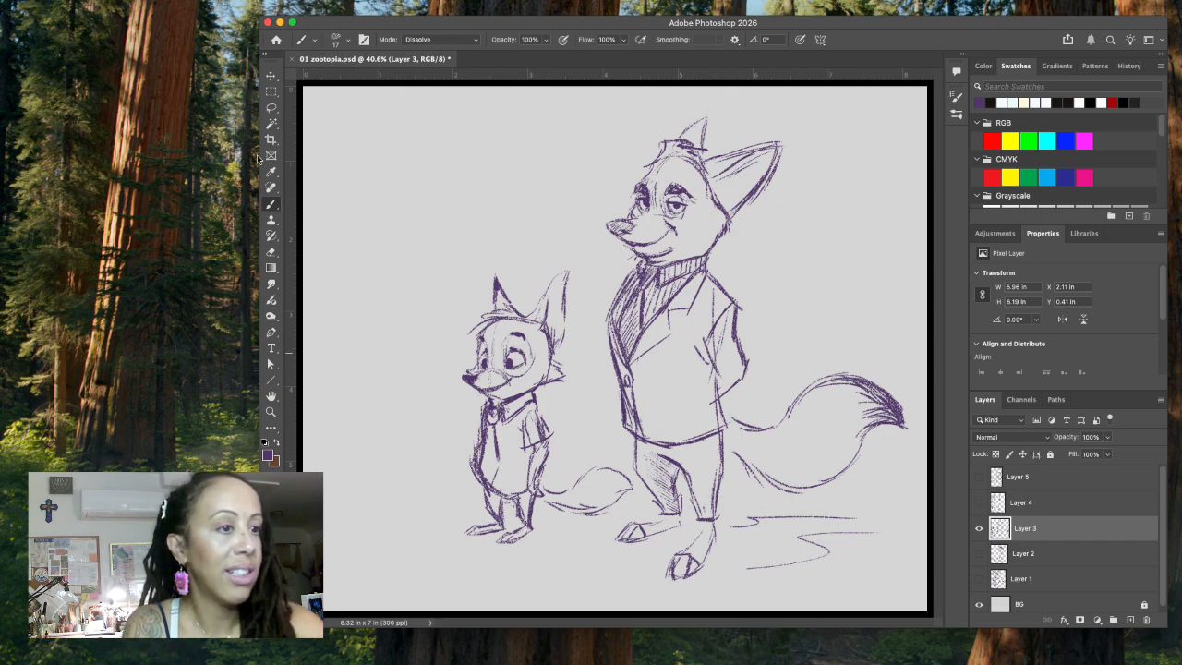
Step: Lasso and delete the small fox's front torso outline, then clear the selection
{"action": "key", "text": "m"}
{"action": "key", "text": "l"}
{"action": "mouse_move", "coordinate": [487, 450]}
{"action": "left_mouse_down"}
{"action": "mouse_move", "coordinate": [486, 408]}
{"action": "mouse_move", "coordinate": [473, 438]}
{"action": "mouse_move", "coordinate": [482, 490]}
{"action": "mouse_move", "coordinate": [478, 452]}
{"action": "left_mouse_up"}
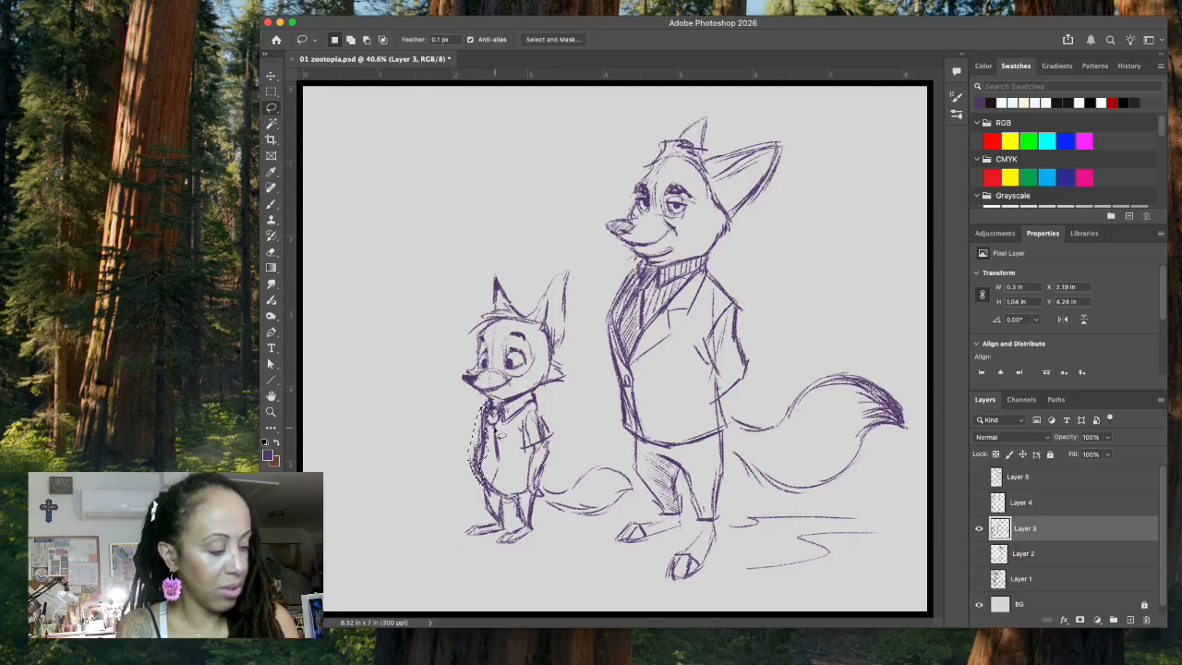
{"action": "key", "text": "BackSpace"}
{"action": "key", "text": "super+d"}
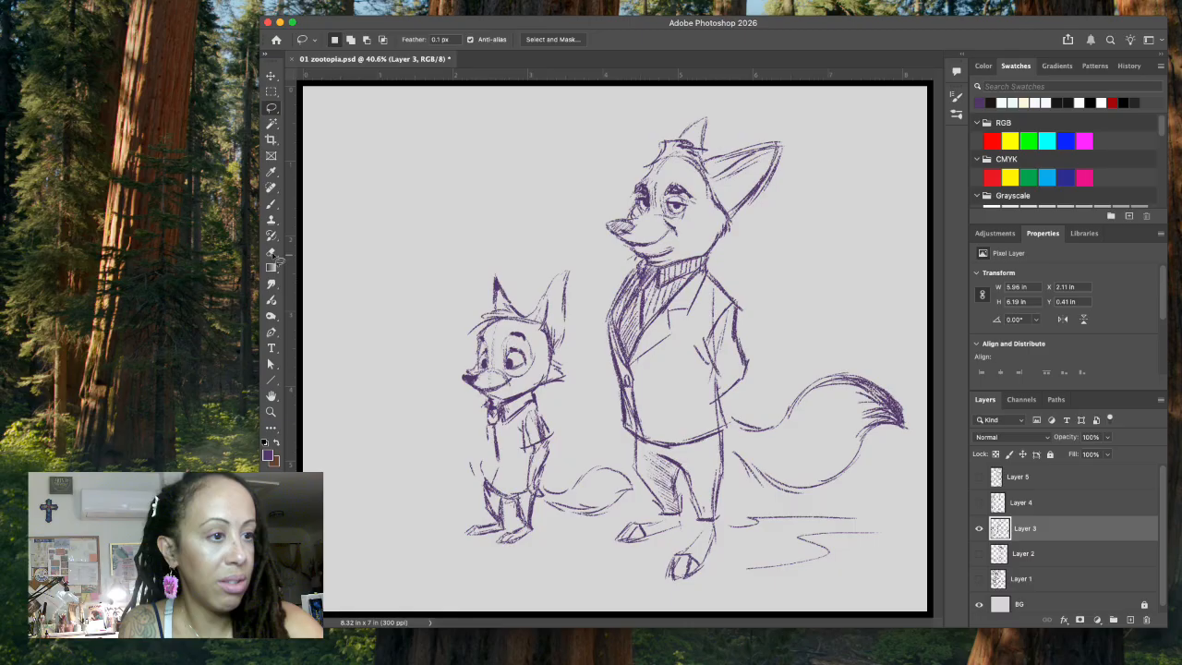
Step: Redraw the small fox's front torso with the Brush, adding a long pointed necktie and shading it with hatching
{"action": "left_click", "coordinate": [270, 203]}
{"action": "left_click_drag", "start_coordinate": [485, 420], "coordinate": [472, 461]}
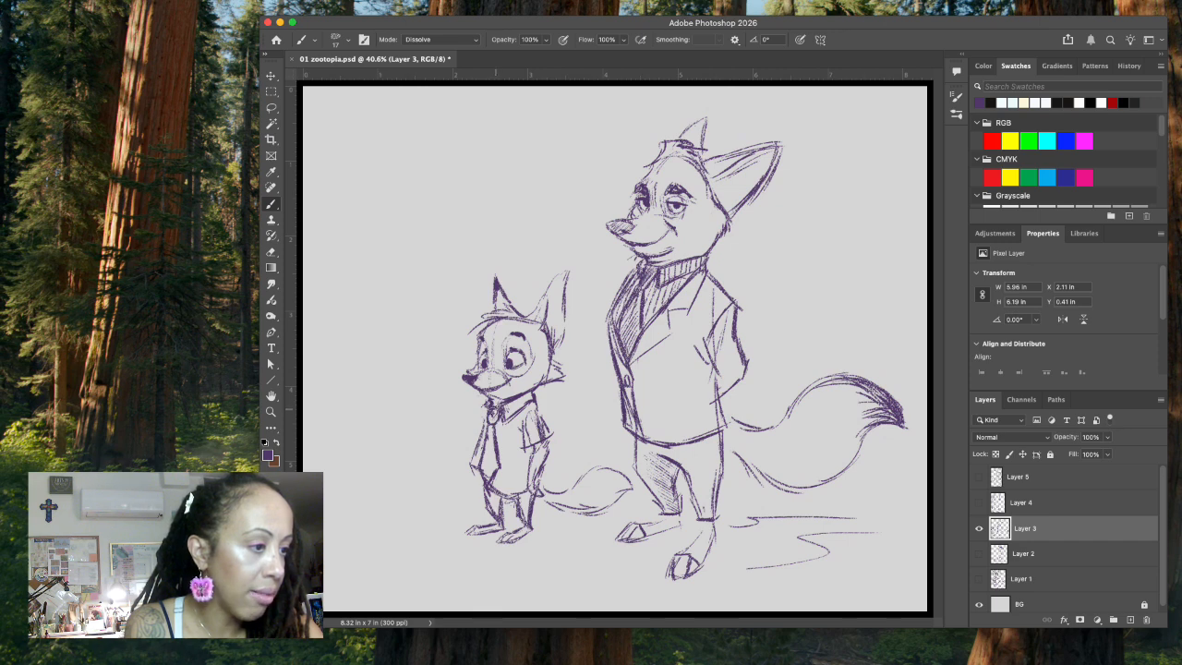
{"action": "left_click_drag", "start_coordinate": [487, 436], "coordinate": [489, 483]}
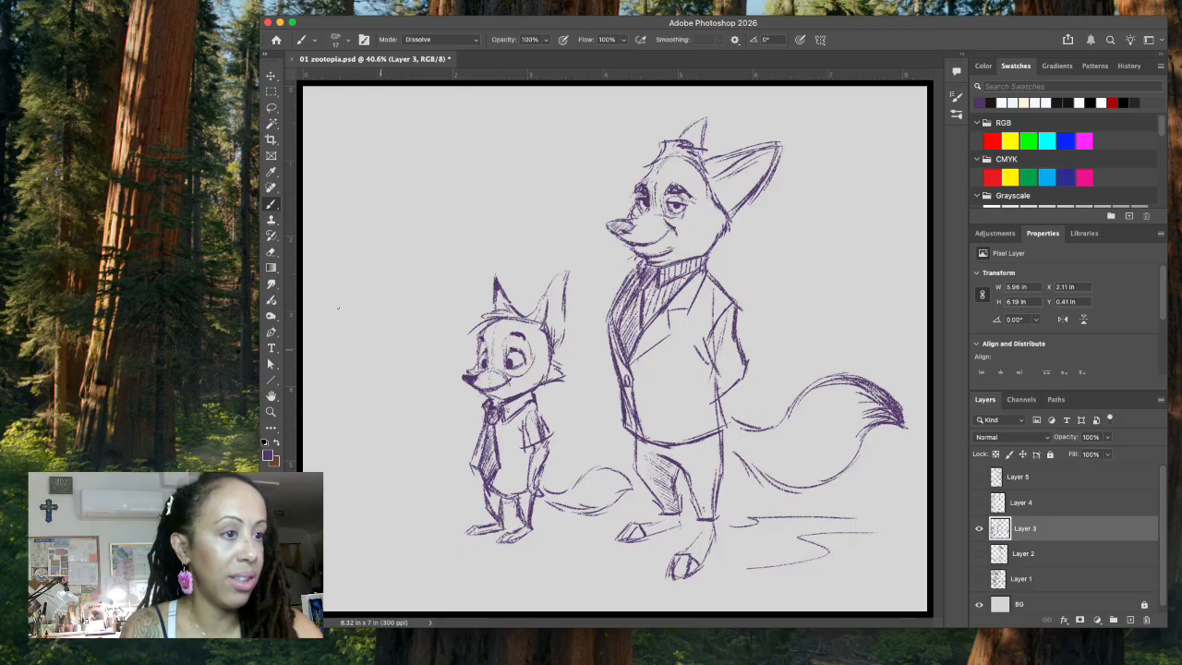
Step: Lasso and delete the stray strokes in front of the small fox's necktie, clear the selection and return to the Brush tool
{"action": "key", "text": "l"}
{"action": "left_click_drag", "start_coordinate": [474, 466], "coordinate": [479, 491]}
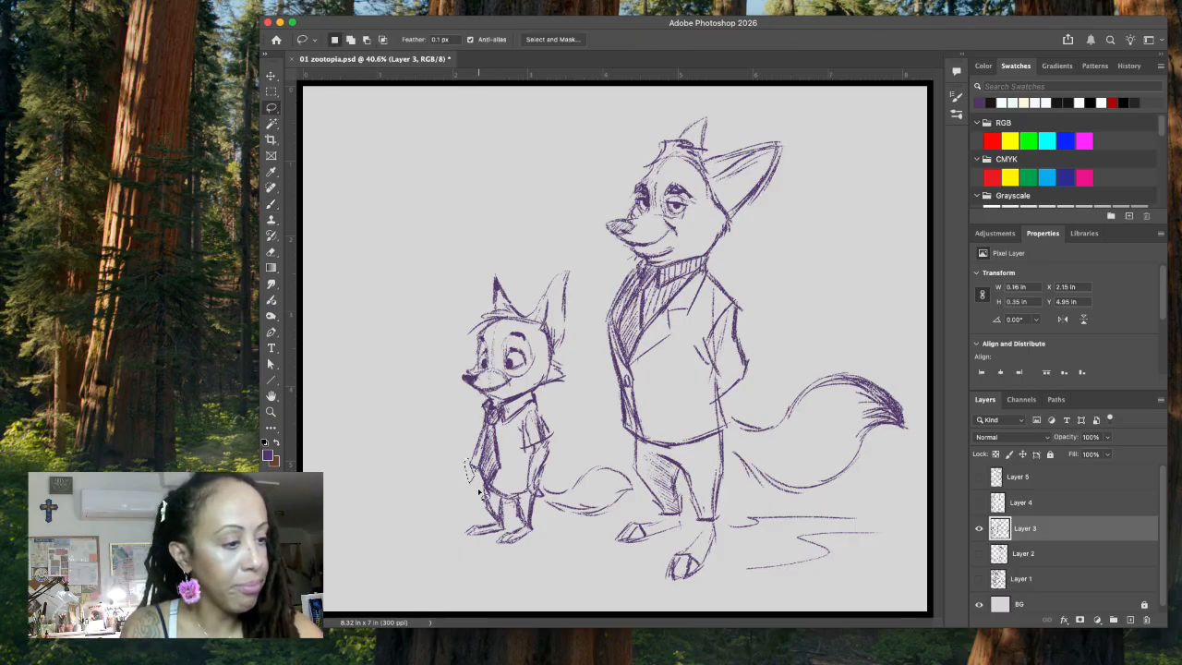
{"action": "key", "text": "Delete"}
{"action": "key", "text": "ctrl+d"}
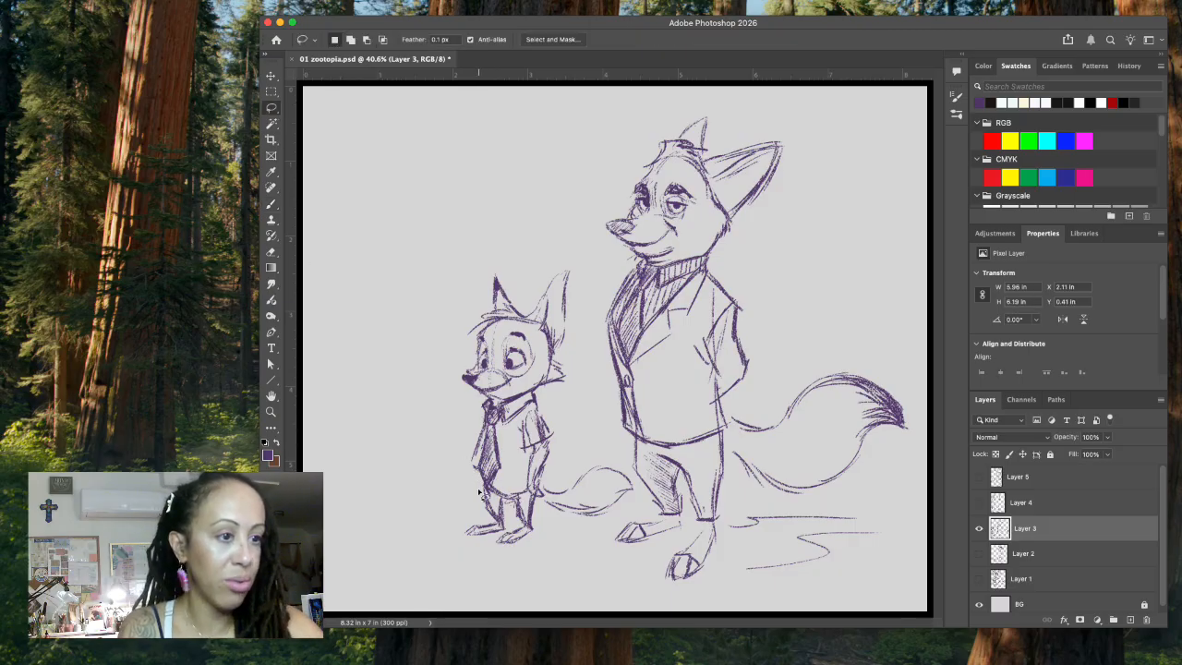
{"action": "key", "text": "b"}
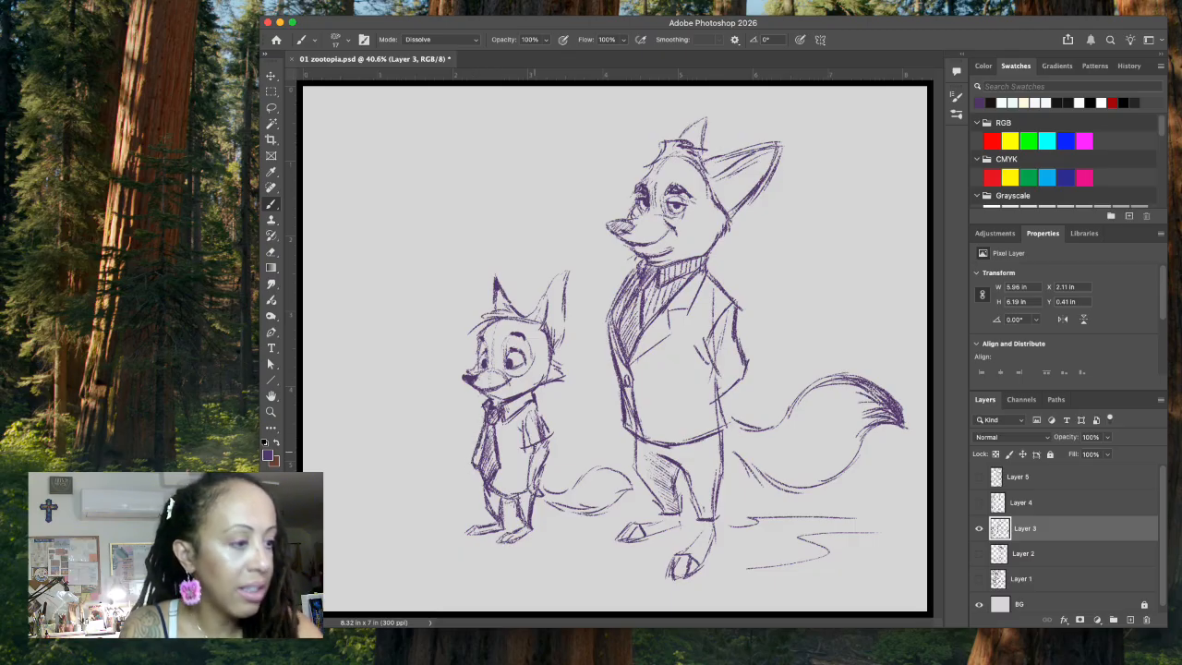
Step: Add a chest pocket and shirt hem to the small fox and sketch the cuffs of its shorts across both legs
{"action": "left_click_drag", "start_coordinate": [503, 429], "coordinate": [513, 434]}
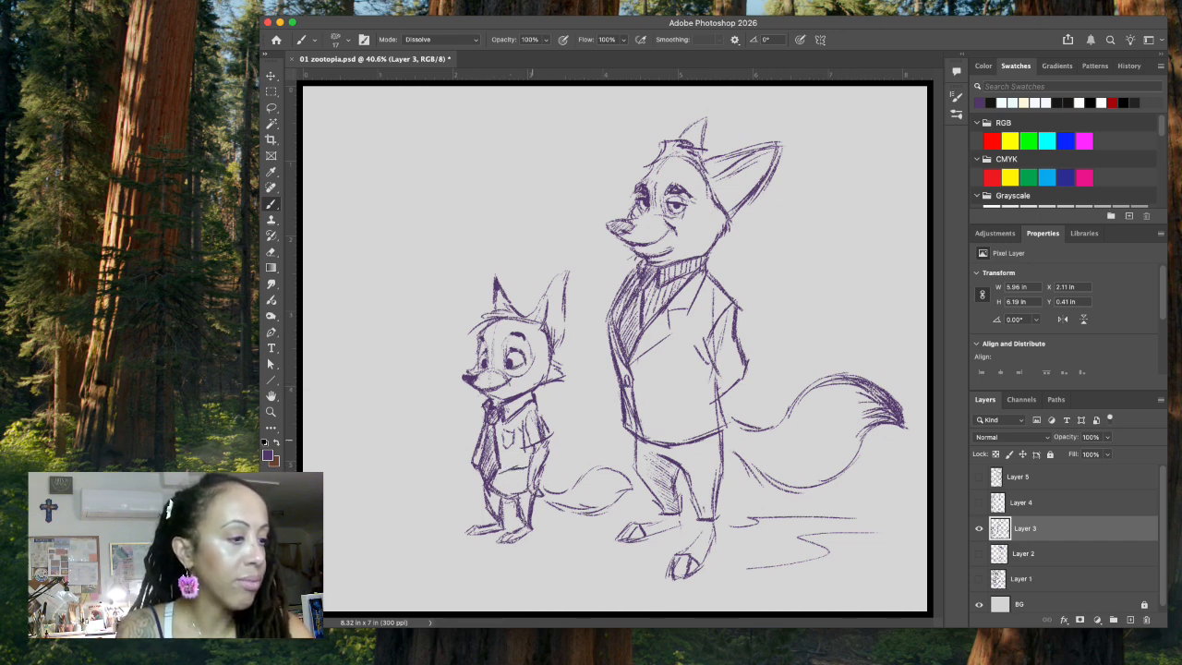
{"action": "left_click_drag", "start_coordinate": [533, 460], "coordinate": [529, 478]}
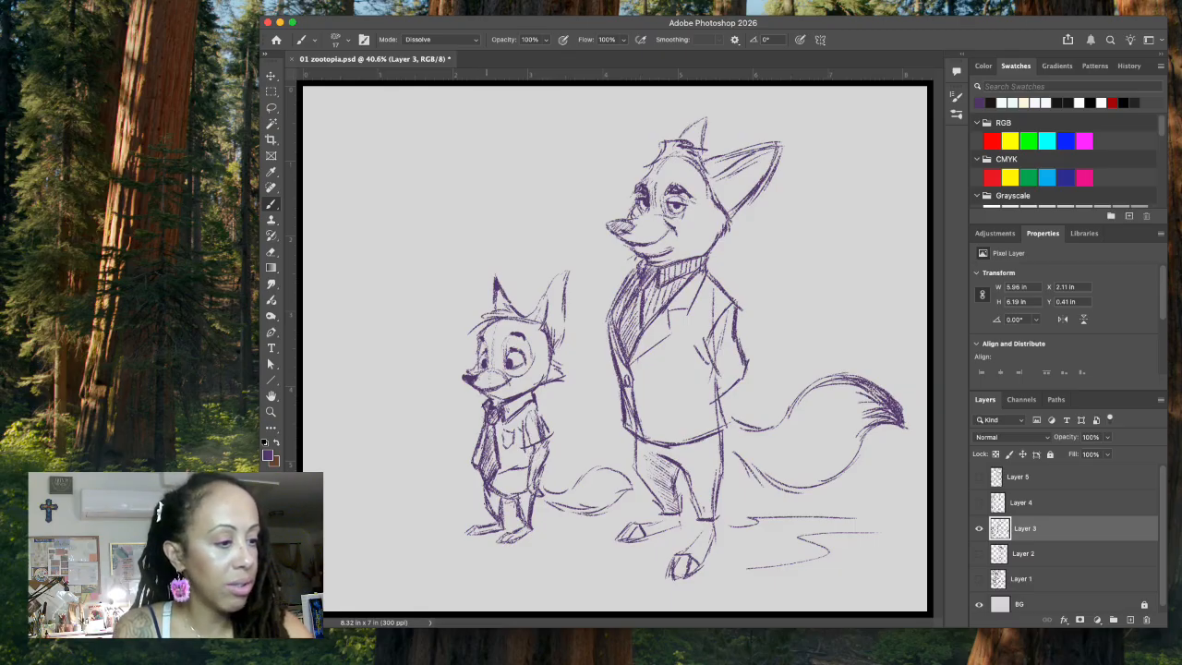
{"action": "mouse_move", "coordinate": [478, 483]}
{"action": "left_mouse_down"}
{"action": "mouse_move", "coordinate": [486, 512]}
{"action": "mouse_move", "coordinate": [507, 516]}
{"action": "left_mouse_up"}
{"action": "mouse_move", "coordinate": [509, 501]}
{"action": "left_mouse_down"}
{"action": "mouse_move", "coordinate": [509, 518]}
{"action": "mouse_move", "coordinate": [528, 518]}
{"action": "mouse_move", "coordinate": [503, 514]}
{"action": "left_mouse_up"}
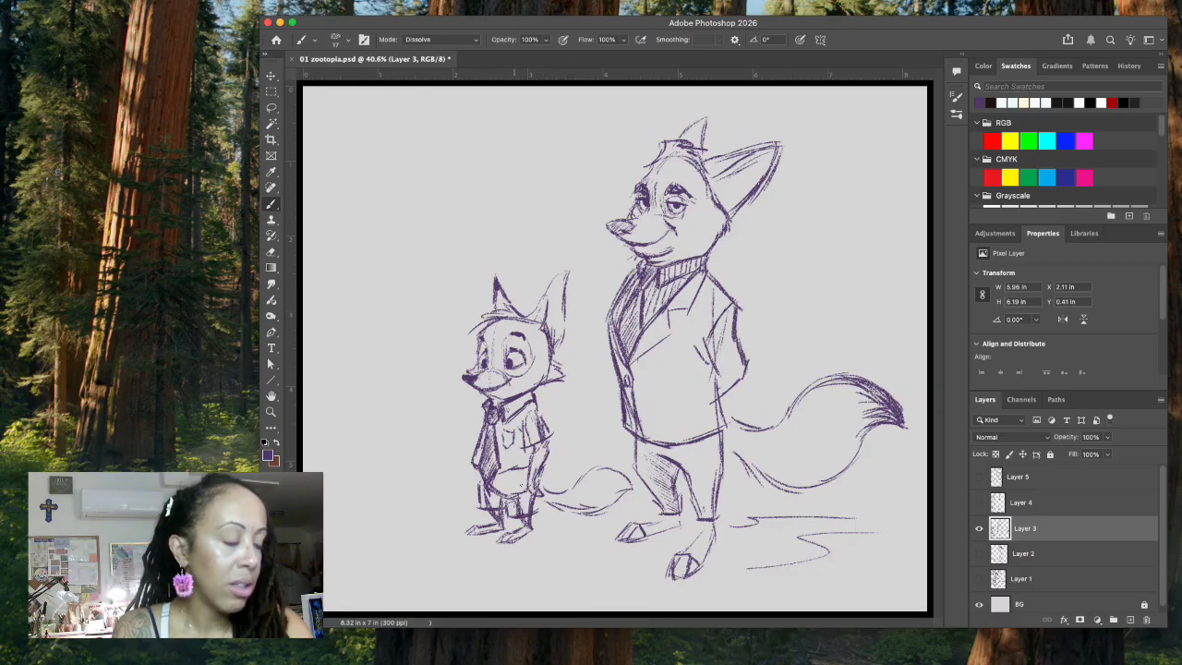
Step: Complete the side of the small fox's shorts, add a belt and shade the shorts with hatching
{"action": "key", "text": "l"}
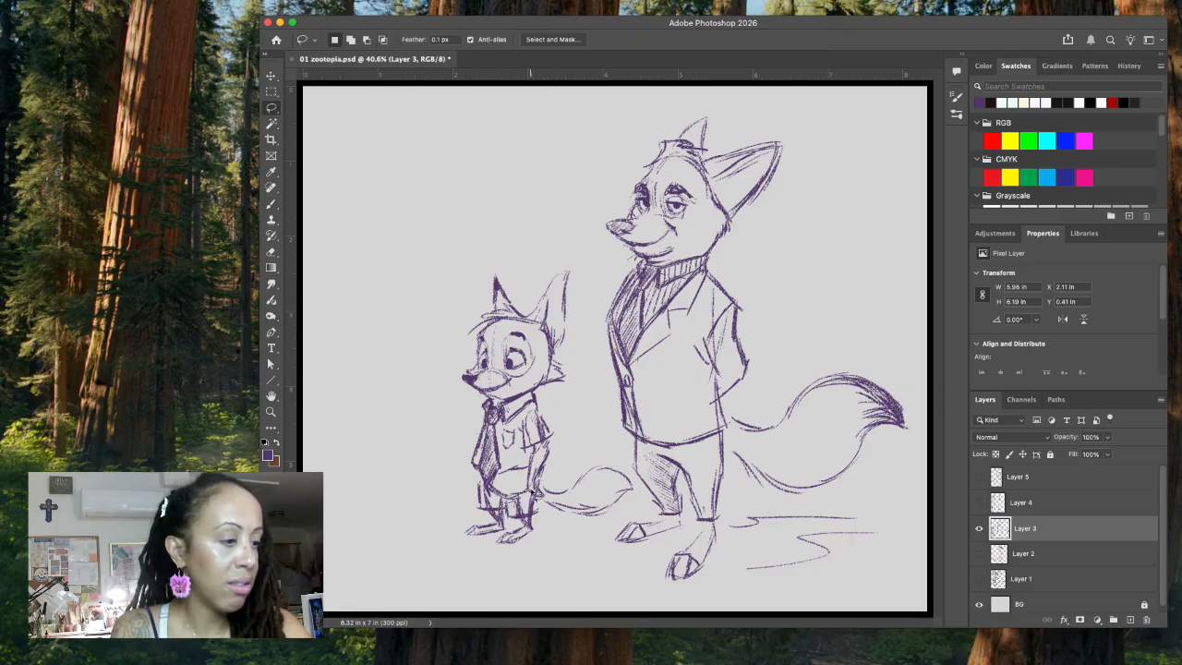
{"action": "left_click", "coordinate": [270, 205]}
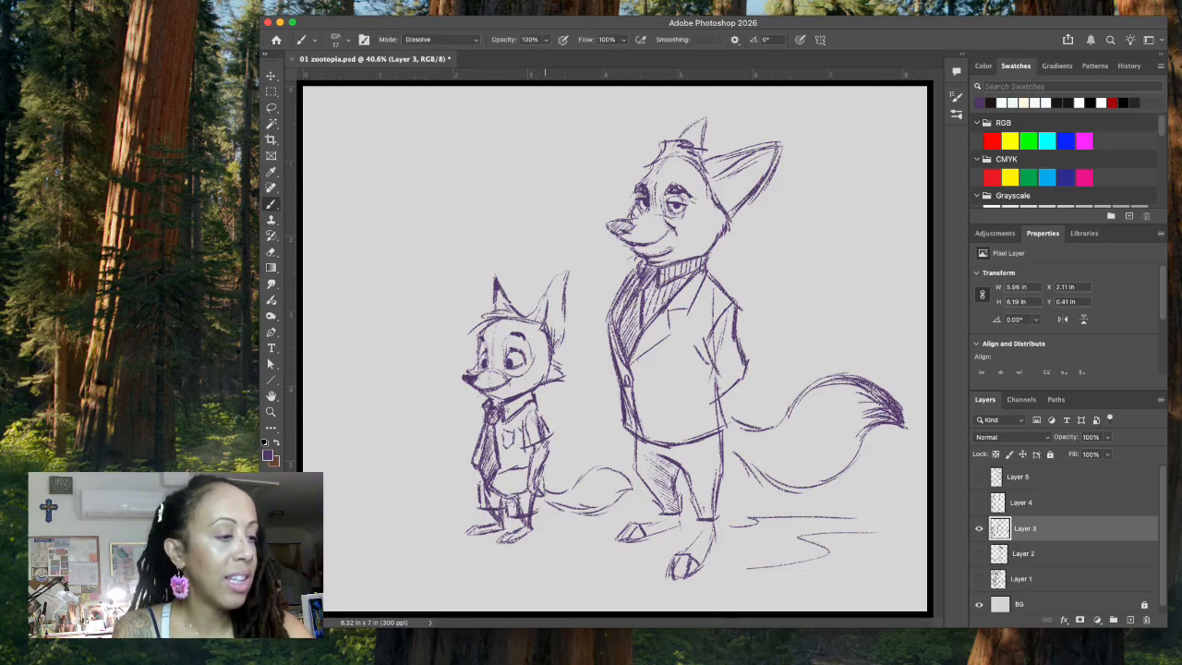
{"action": "left_click_drag", "start_coordinate": [540, 502], "coordinate": [547, 511]}
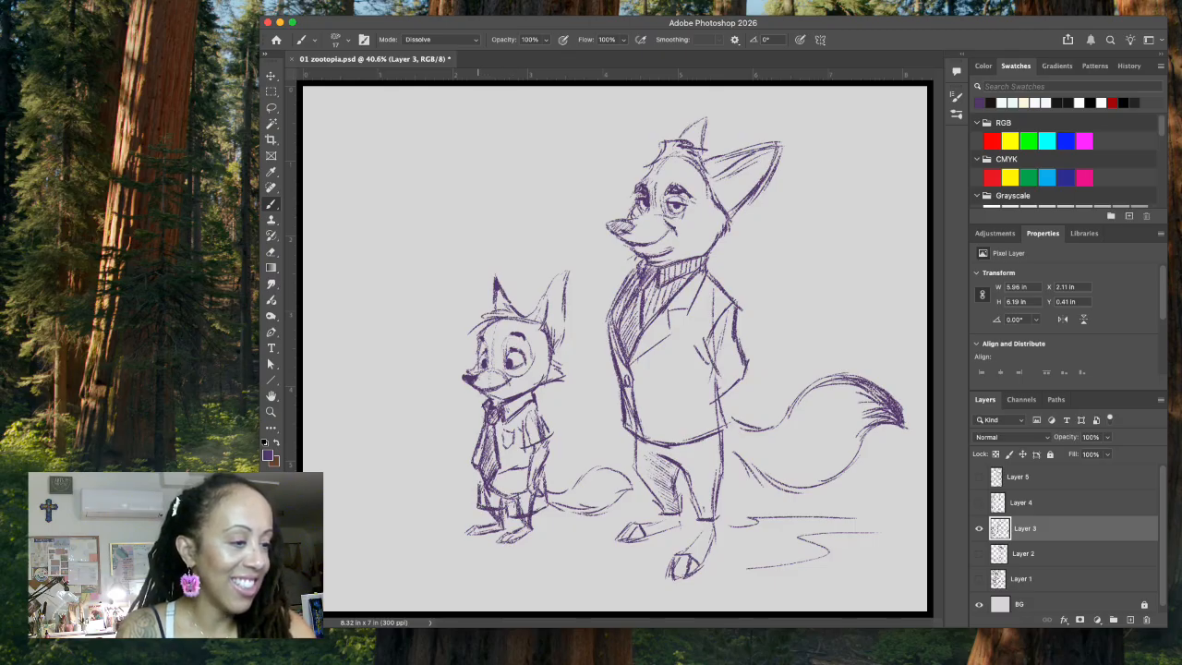
{"action": "left_click_drag", "start_coordinate": [481, 500], "coordinate": [498, 508]}
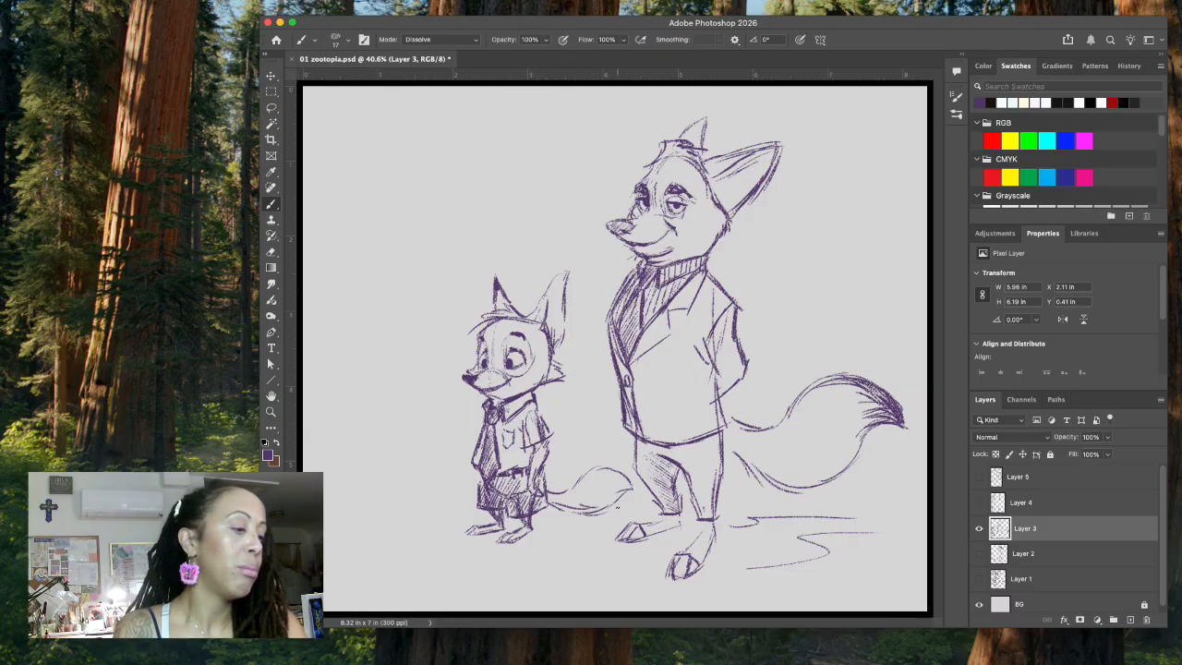
Step: Hatch the underside of the small fox's tail and refine its cheek and muzzle lines, undoing a stray face stroke
{"action": "left_click_drag", "start_coordinate": [556, 506], "coordinate": [605, 508]}
{"action": "left_click_drag", "start_coordinate": [594, 513], "coordinate": [624, 491]}
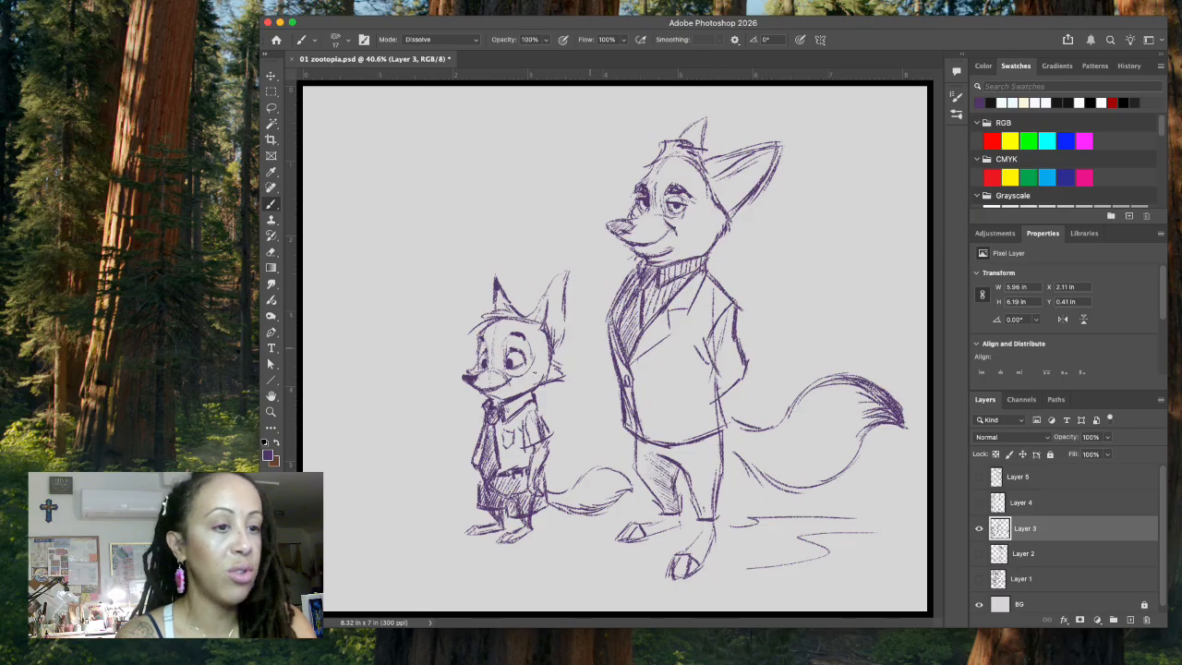
{"action": "mouse_move", "coordinate": [519, 381]}
{"action": "left_mouse_down"}
{"action": "mouse_move", "coordinate": [546, 378]}
{"action": "mouse_move", "coordinate": [511, 377]}
{"action": "left_mouse_up"}
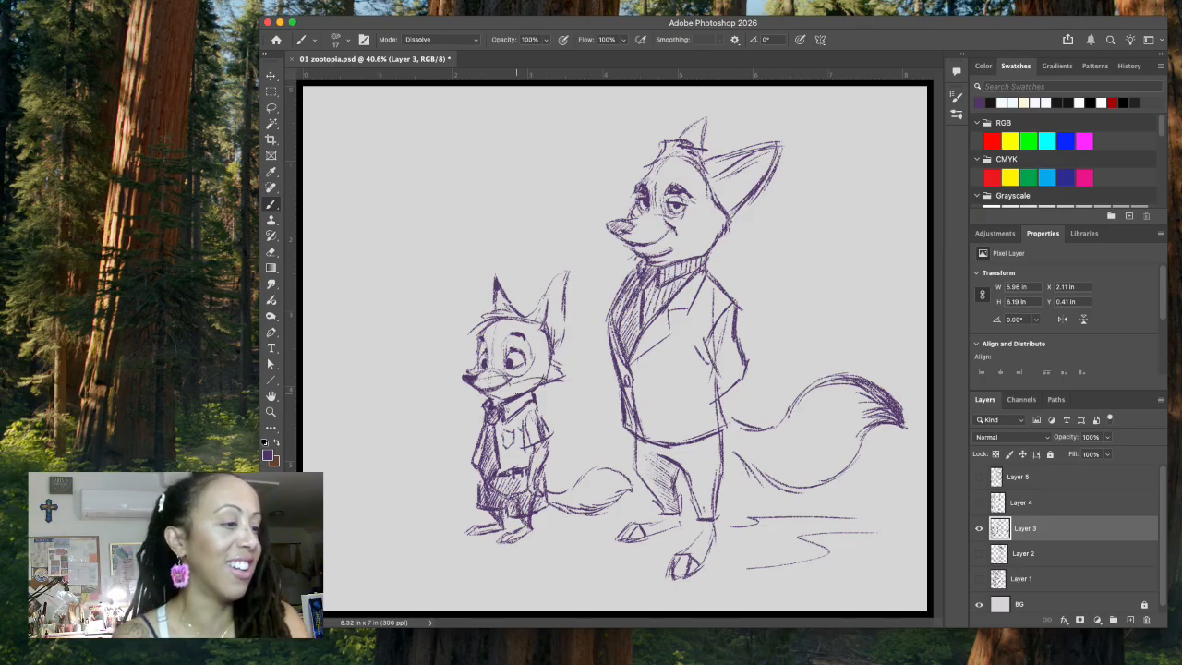
{"action": "key", "text": "super+z"}
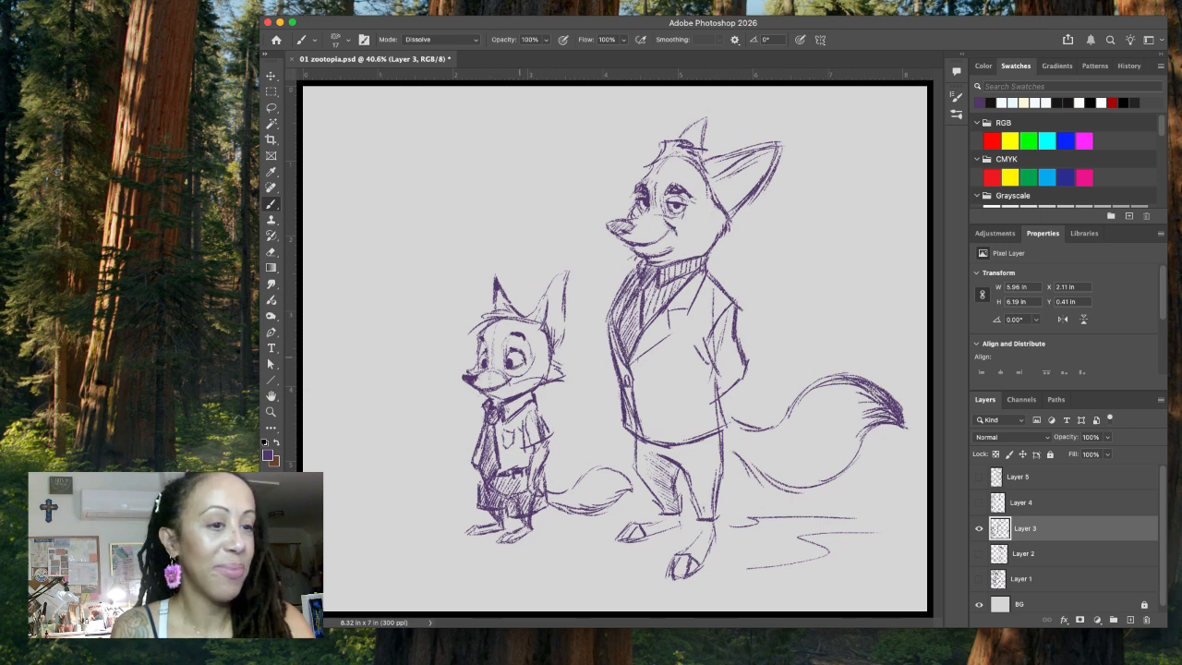
{"action": "left_click_drag", "start_coordinate": [487, 378], "coordinate": [504, 380]}
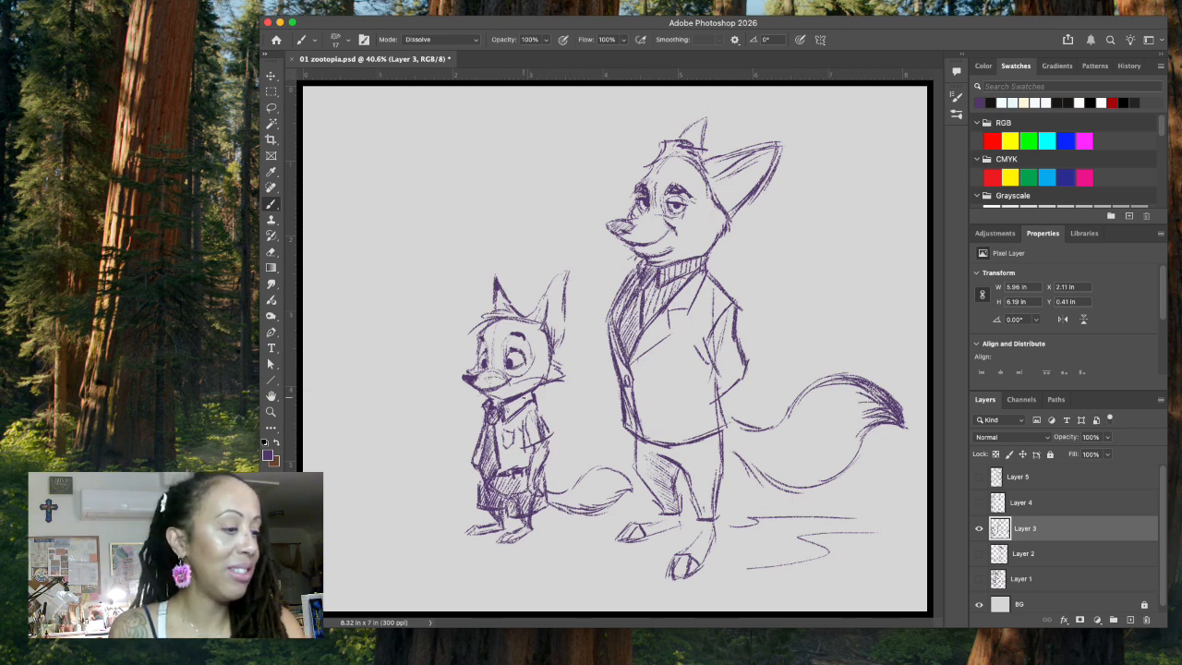
Step: Sketch loose ground shadow lines beneath the small fox's feet, undoing the first attempt
{"action": "left_click_drag", "start_coordinate": [453, 530], "coordinate": [494, 554]}
{"action": "key", "text": "super+z"}
{"action": "left_click_drag", "start_coordinate": [518, 547], "coordinate": [588, 541]}
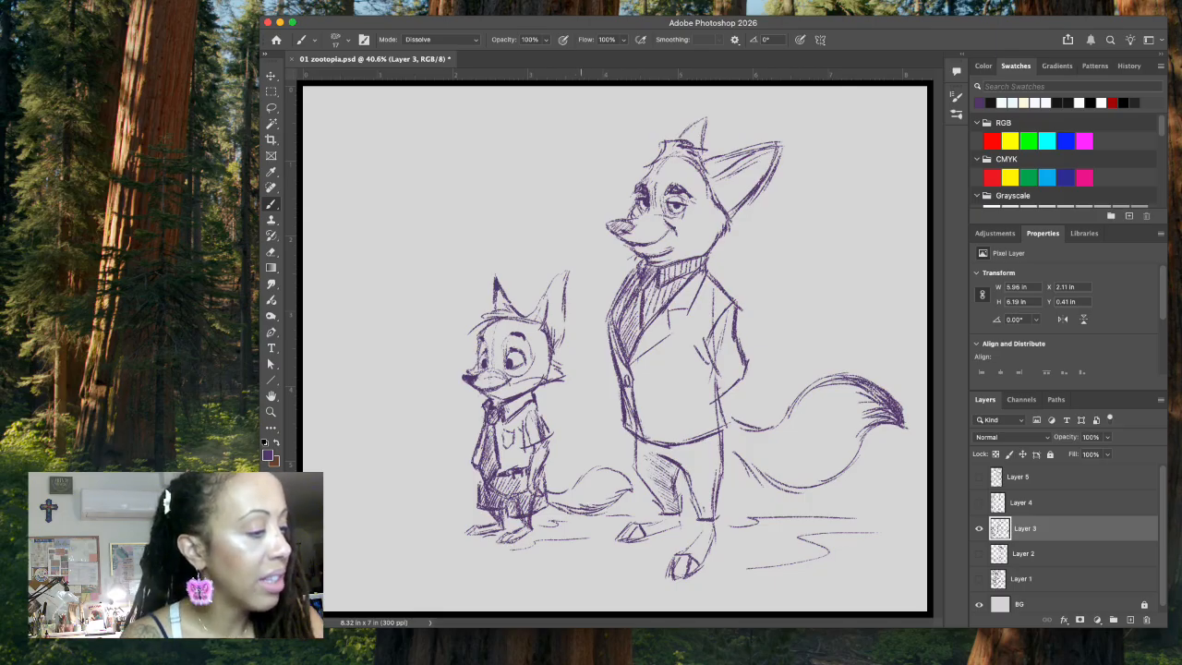
Step: Lasso and delete part of the shading on the small fox's tail, clear the selection and return to the Brush tool
{"action": "left_click", "coordinate": [272, 110]}
{"action": "mouse_move", "coordinate": [588, 499]}
{"action": "left_mouse_down"}
{"action": "mouse_move", "coordinate": [622, 510]}
{"action": "mouse_move", "coordinate": [551, 506]}
{"action": "mouse_move", "coordinate": [591, 527]}
{"action": "mouse_move", "coordinate": [613, 510]}
{"action": "left_mouse_up"}
{"action": "key", "text": "BackSpace"}
{"action": "key", "text": "super+d"}
{"action": "left_click", "coordinate": [271, 205]}
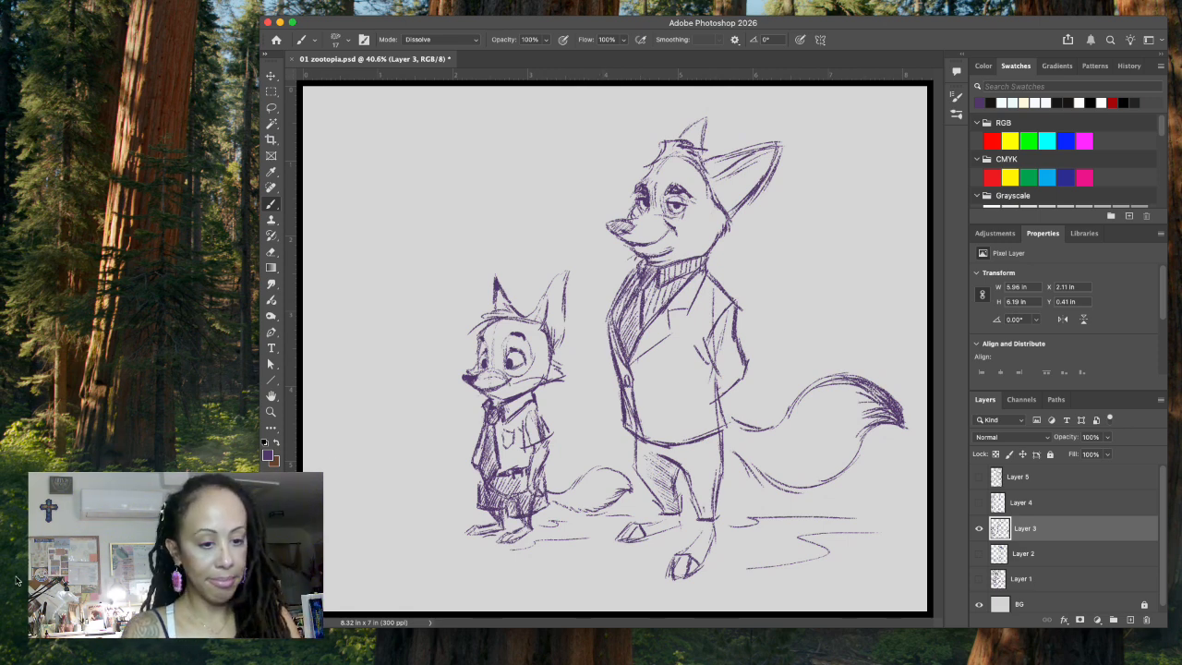
{"action": "left_click", "coordinate": [377, 653]}
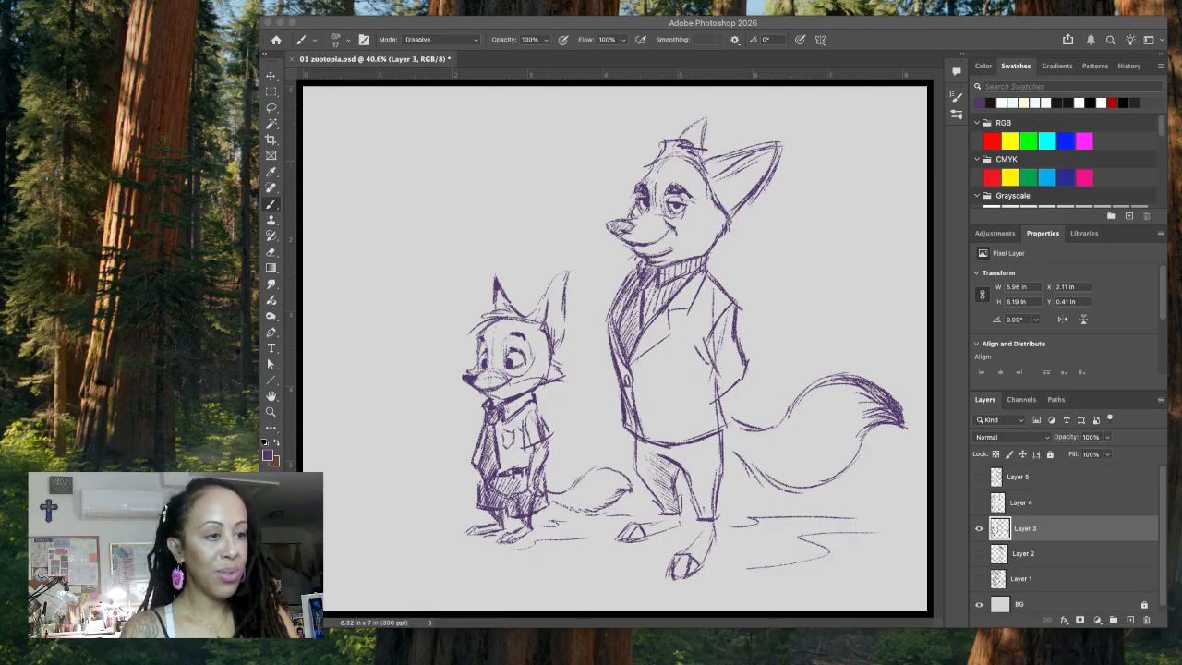
{"action": "left_click", "coordinate": [543, 31]}
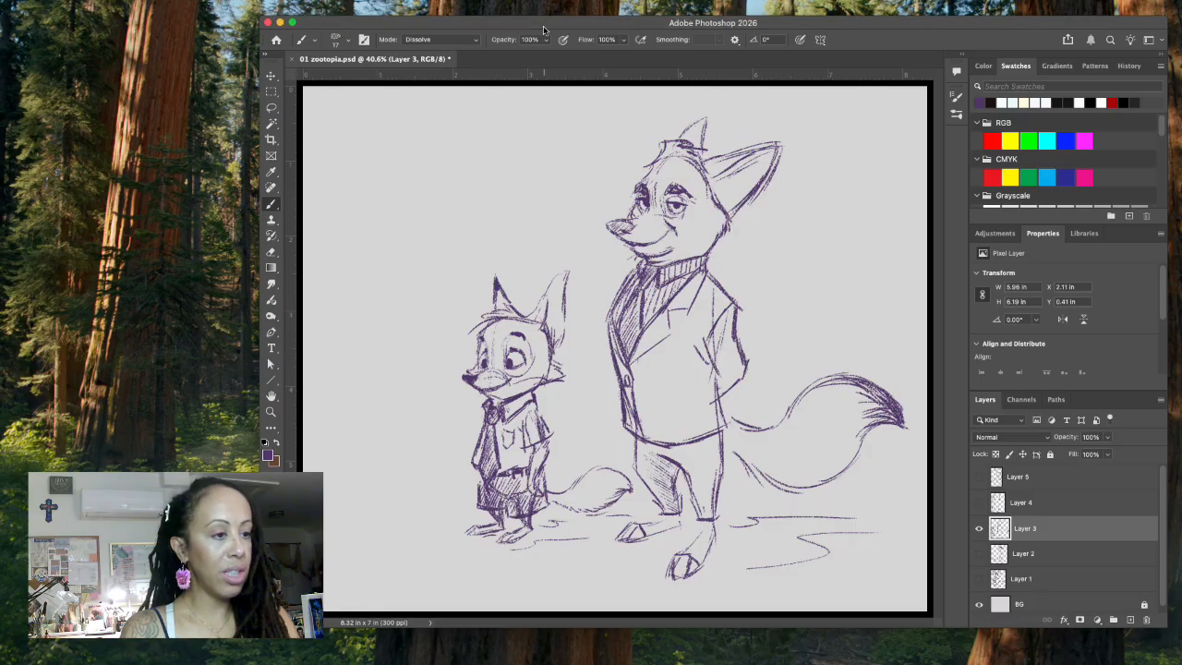
Step: Save the document and add a new empty layer directly above Layer 2, beneath the fox sketch
{"action": "left_click", "coordinate": [1119, 556]}
{"action": "key", "text": "cmd+s"}
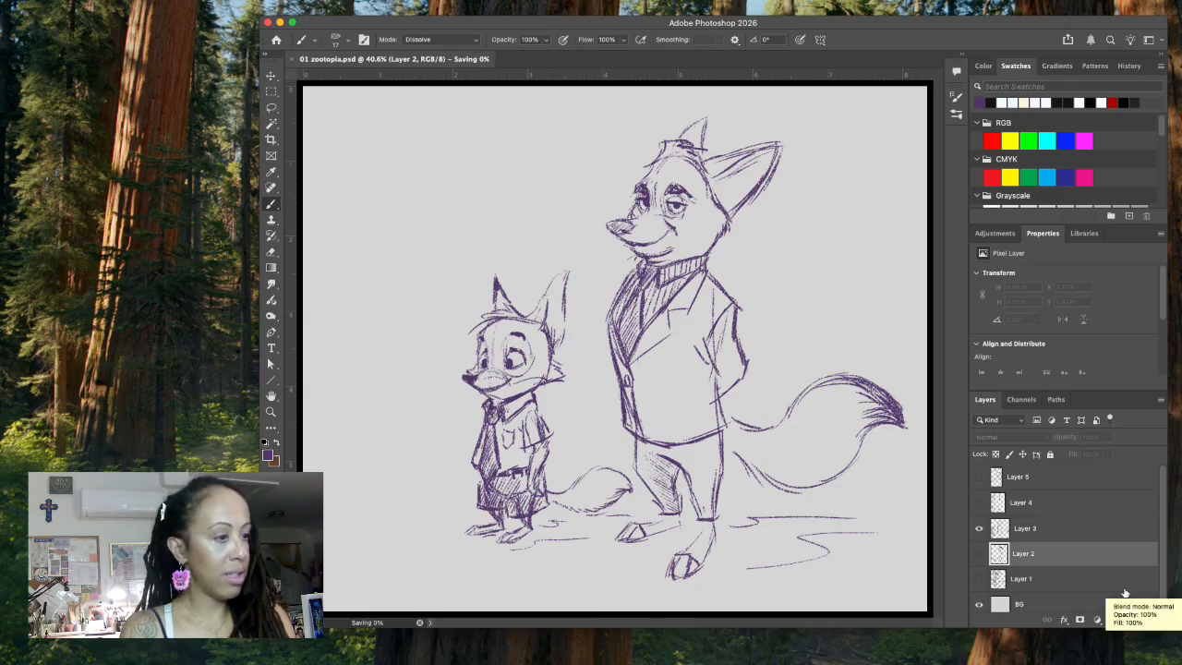
{"action": "left_click", "coordinate": [1129, 620]}
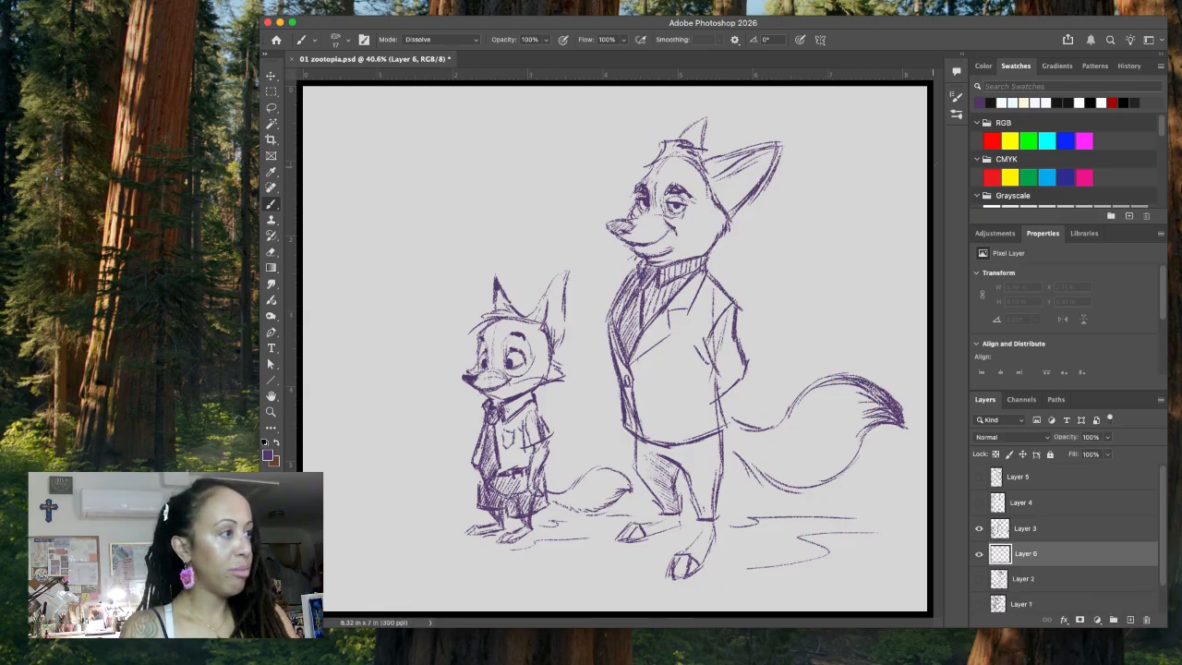
Step: Set the foreground color to a pale blue-grey, starting from the light blue recent swatch
{"action": "left_click", "coordinate": [1012, 103]}
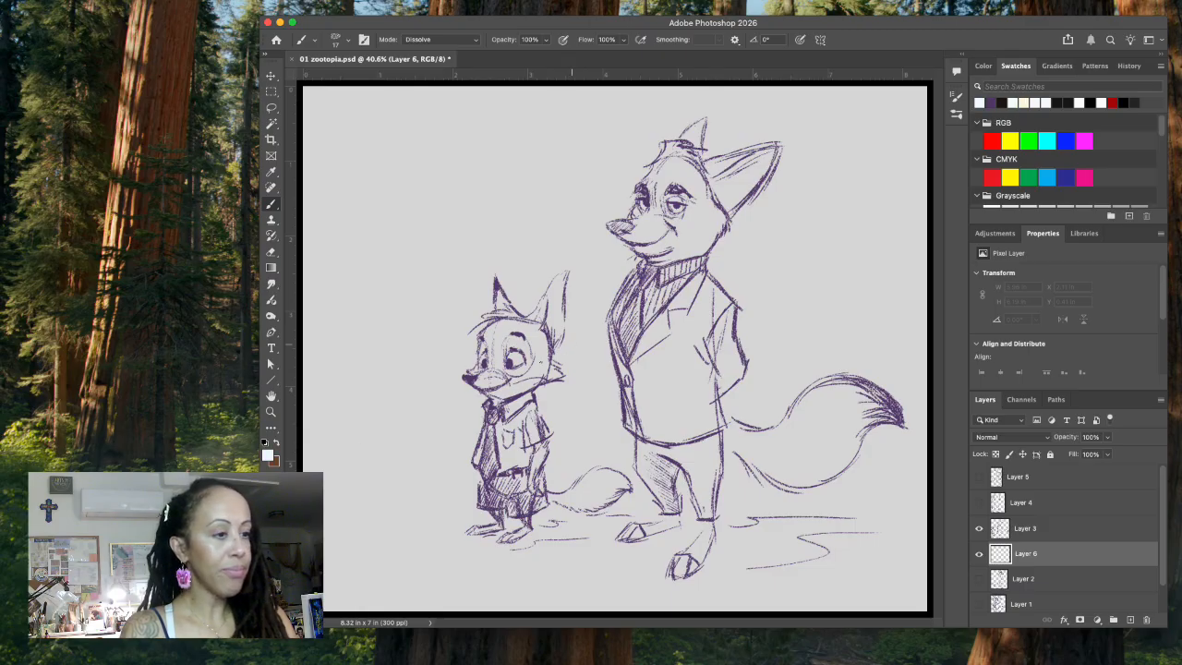
{"action": "left_click", "coordinate": [269, 455]}
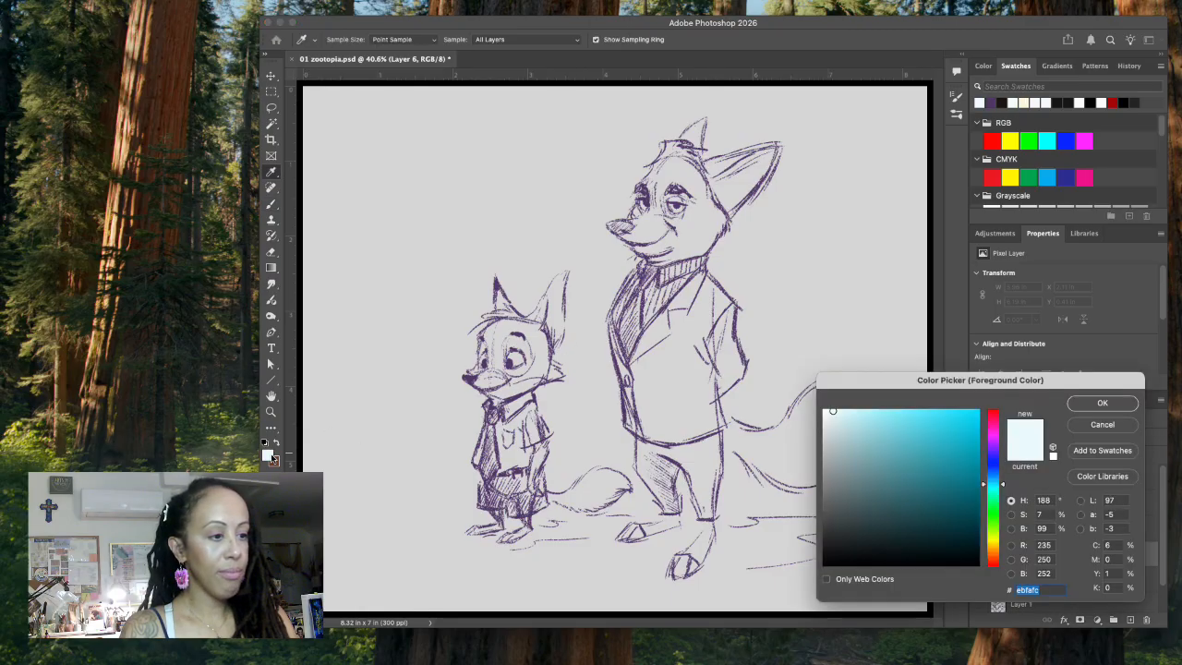
{"action": "left_click", "coordinate": [437, 411]}
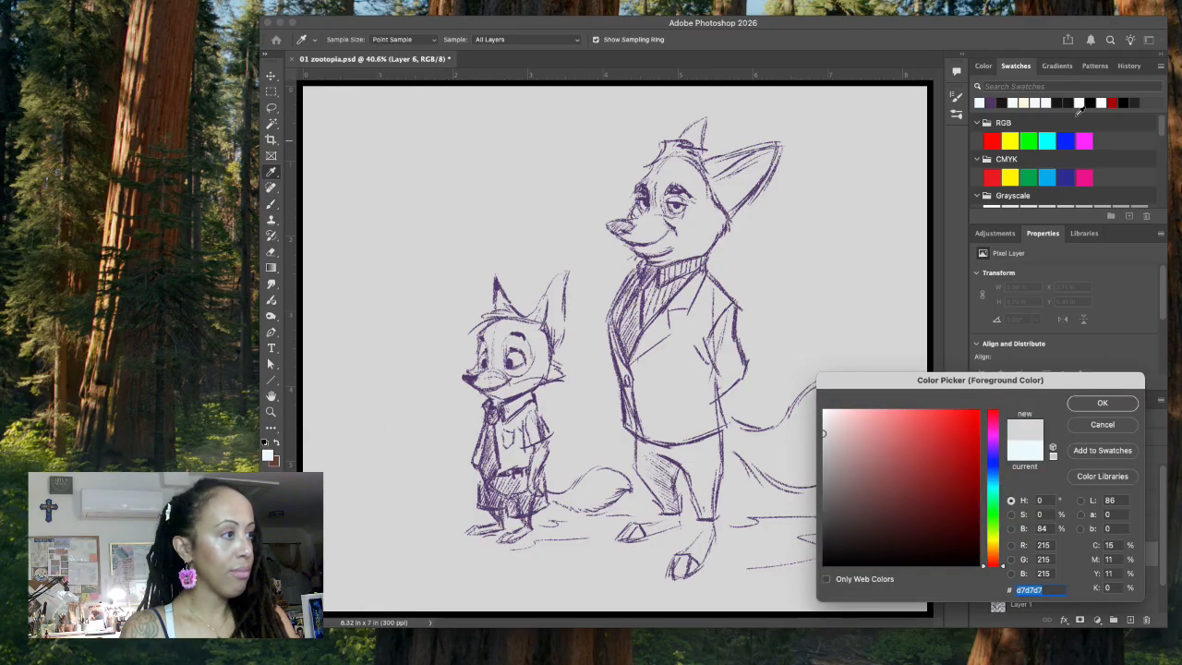
{"action": "left_click", "coordinate": [983, 103]}
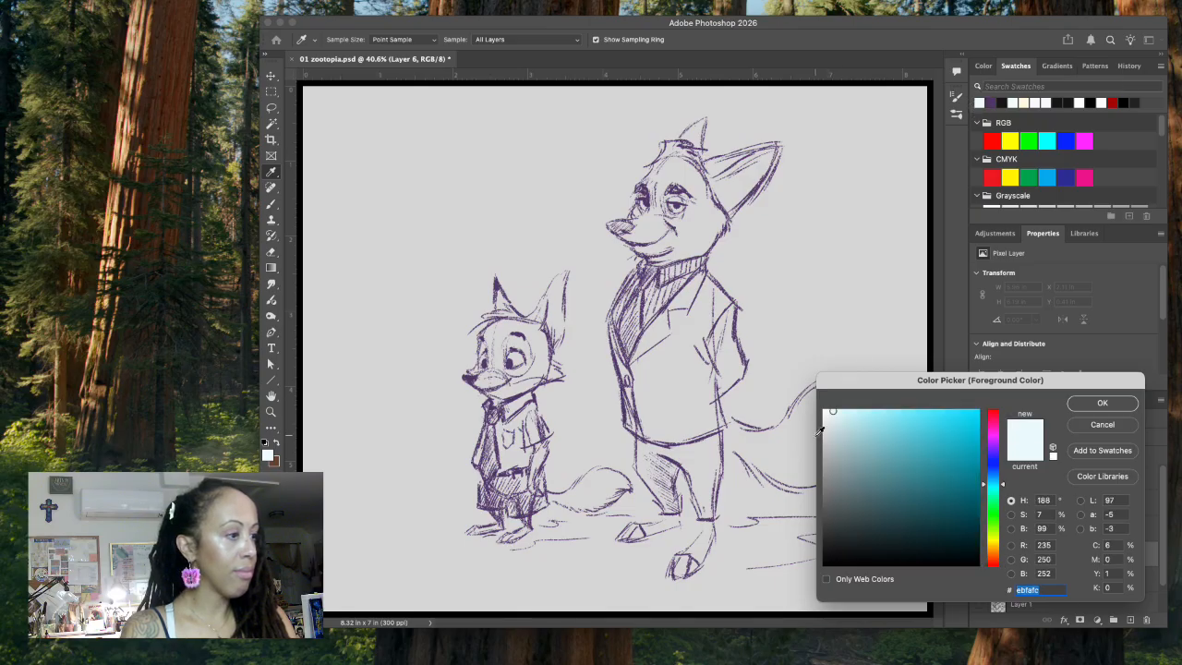
{"action": "left_click", "coordinate": [1099, 405]}
Step: Choose the Kyle's Dry Media - Conte 2 brush preset for the Brush tool
{"action": "key", "text": "b"}
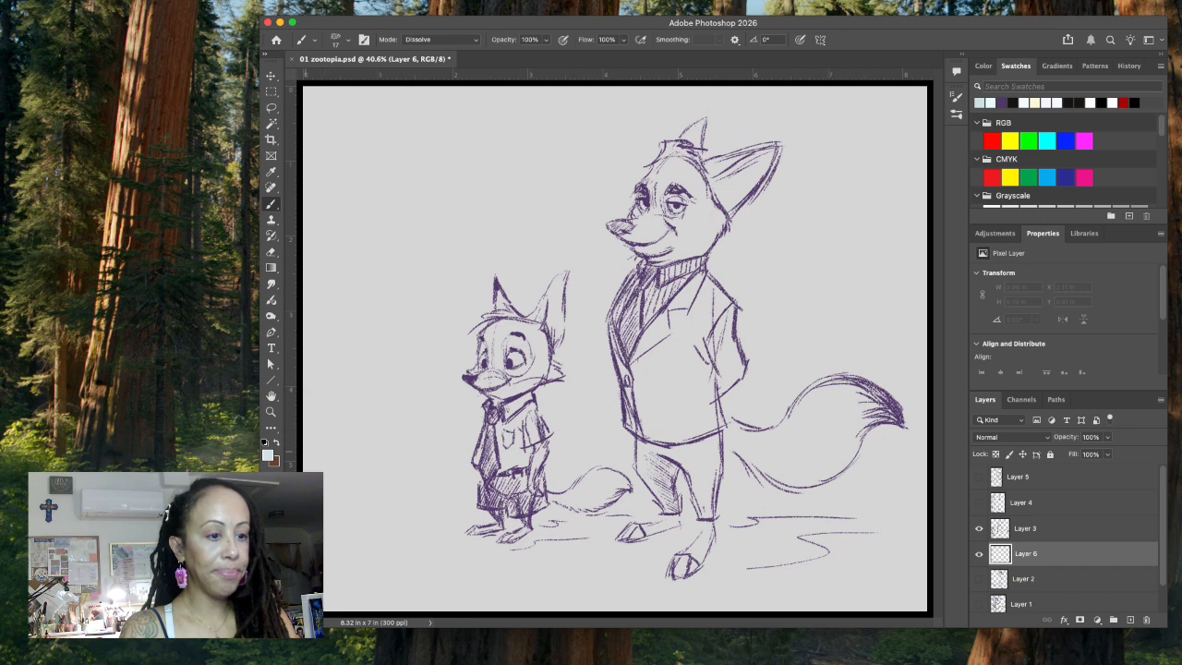
{"action": "left_click", "coordinate": [350, 41]}
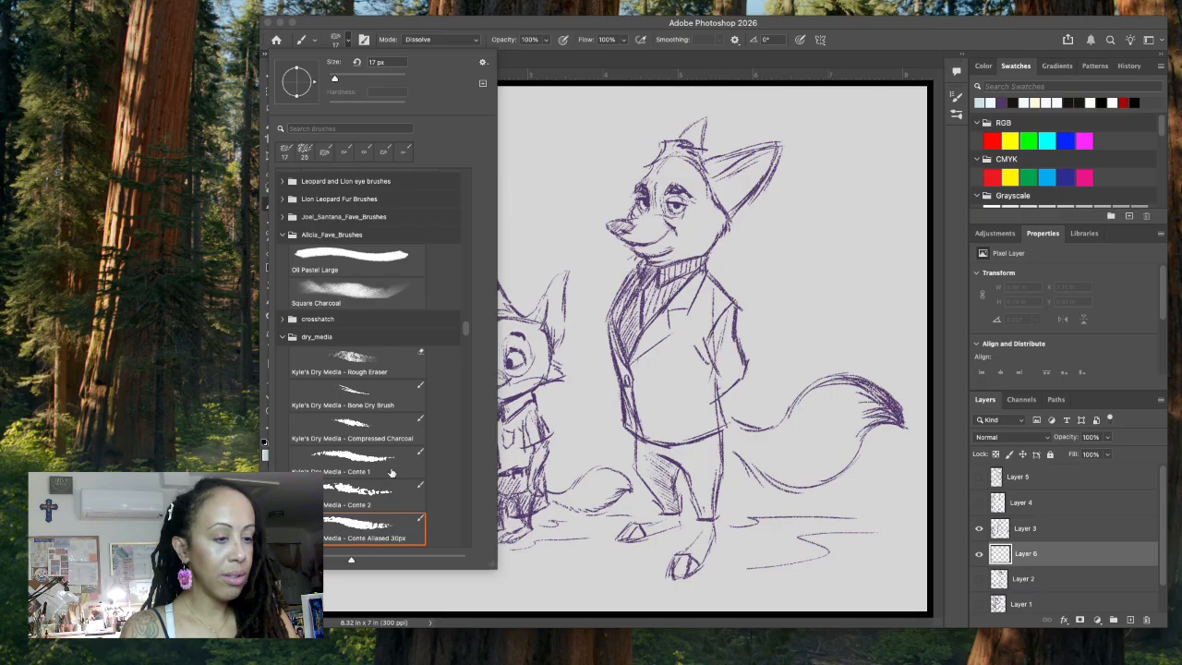
{"action": "left_click", "coordinate": [392, 496]}
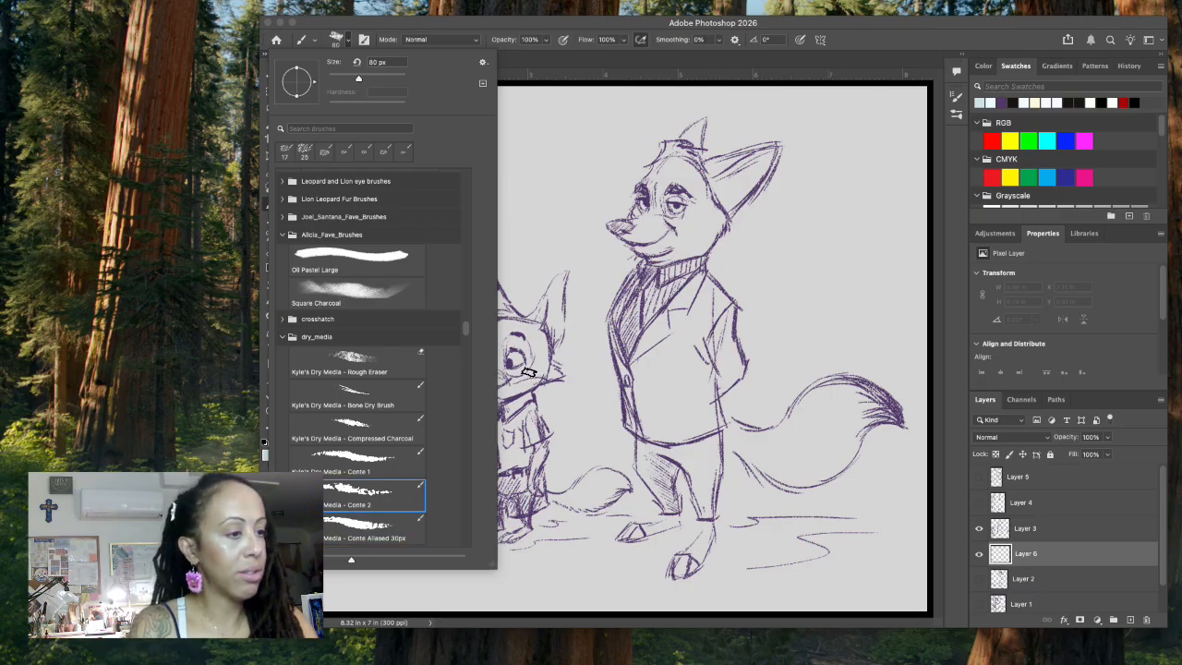
Step: Paint the small fox's head, ears, arm, tail and feet in pale blue on Layer 6
{"action": "left_click", "coordinate": [504, 335]}
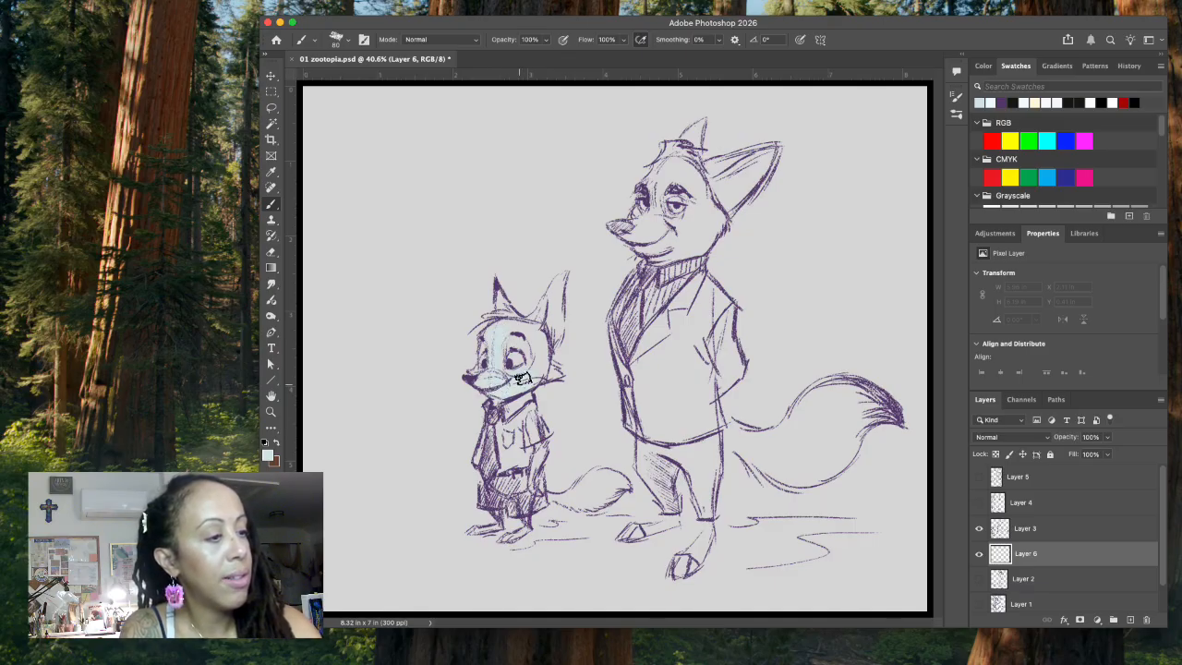
{"action": "mouse_move", "coordinate": [515, 342]}
{"action": "left_mouse_down"}
{"action": "mouse_move", "coordinate": [497, 302]}
{"action": "mouse_move", "coordinate": [503, 325]}
{"action": "mouse_move", "coordinate": [519, 326]}
{"action": "mouse_move", "coordinate": [499, 301]}
{"action": "mouse_move", "coordinate": [531, 322]}
{"action": "mouse_move", "coordinate": [547, 306]}
{"action": "mouse_move", "coordinate": [550, 341]}
{"action": "left_mouse_up"}
{"action": "mouse_move", "coordinate": [541, 451]}
{"action": "left_mouse_down"}
{"action": "mouse_move", "coordinate": [533, 498]}
{"action": "mouse_move", "coordinate": [586, 483]}
{"action": "mouse_move", "coordinate": [594, 493]}
{"action": "mouse_move", "coordinate": [605, 480]}
{"action": "left_mouse_up"}
{"action": "left_click_drag", "start_coordinate": [523, 527], "coordinate": [473, 532]}
Step: Fill the suited fox's feet, tail, head and both ears with the same pale blue
{"action": "mouse_move", "coordinate": [662, 523]}
{"action": "left_mouse_down"}
{"action": "mouse_move", "coordinate": [630, 532]}
{"action": "mouse_move", "coordinate": [703, 542]}
{"action": "mouse_move", "coordinate": [705, 525]}
{"action": "mouse_move", "coordinate": [685, 562]}
{"action": "left_mouse_up"}
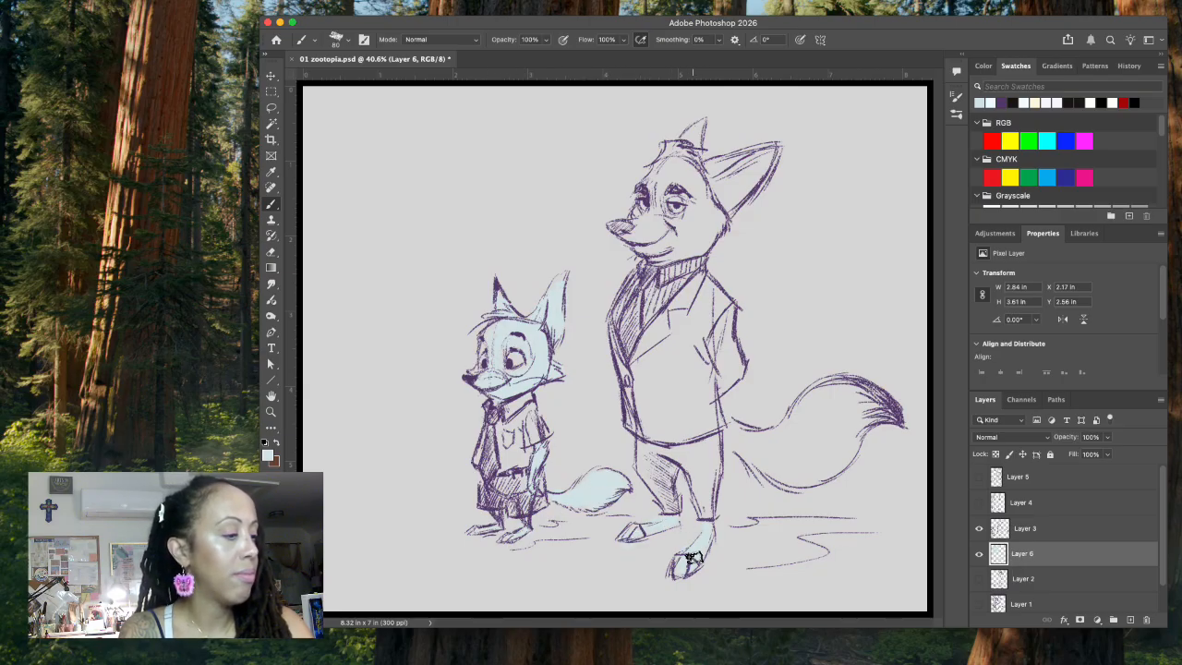
{"action": "mouse_move", "coordinate": [744, 437]}
{"action": "left_mouse_down"}
{"action": "mouse_move", "coordinate": [782, 468]}
{"action": "mouse_move", "coordinate": [812, 445]}
{"action": "mouse_move", "coordinate": [815, 470]}
{"action": "mouse_move", "coordinate": [883, 403]}
{"action": "mouse_move", "coordinate": [804, 415]}
{"action": "mouse_move", "coordinate": [784, 434]}
{"action": "mouse_move", "coordinate": [798, 414]}
{"action": "mouse_move", "coordinate": [832, 398]}
{"action": "mouse_move", "coordinate": [876, 411]}
{"action": "mouse_move", "coordinate": [823, 474]}
{"action": "left_mouse_up"}
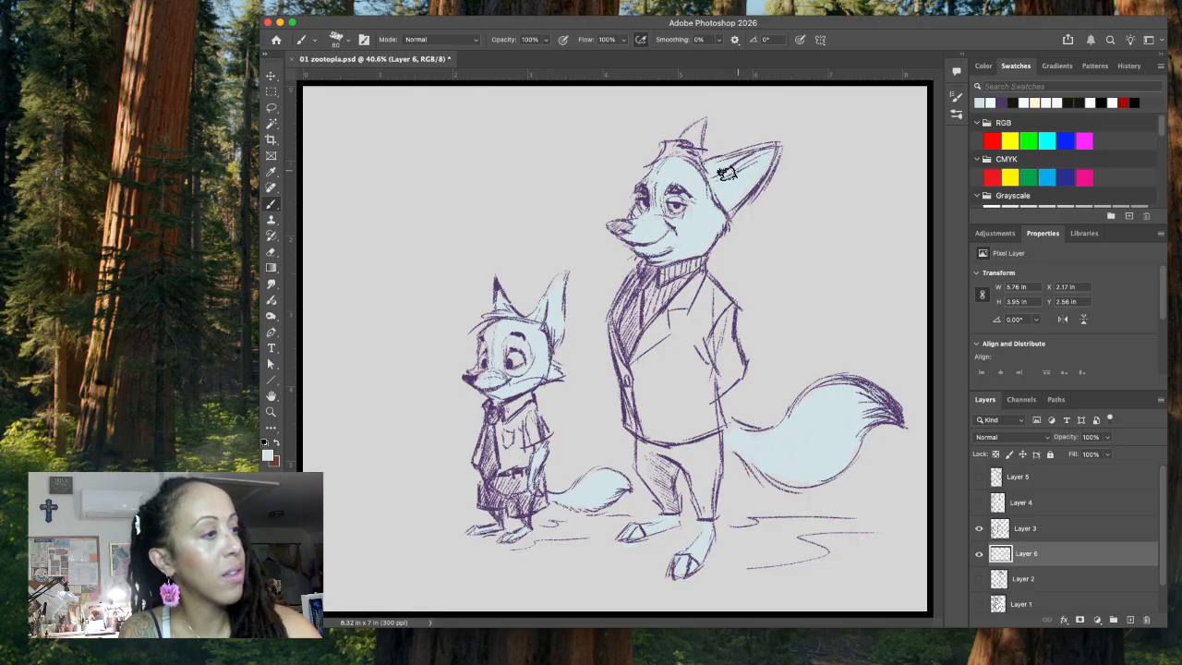
{"action": "left_click_drag", "start_coordinate": [742, 168], "coordinate": [749, 165]}
{"action": "left_click_drag", "start_coordinate": [680, 156], "coordinate": [698, 131]}
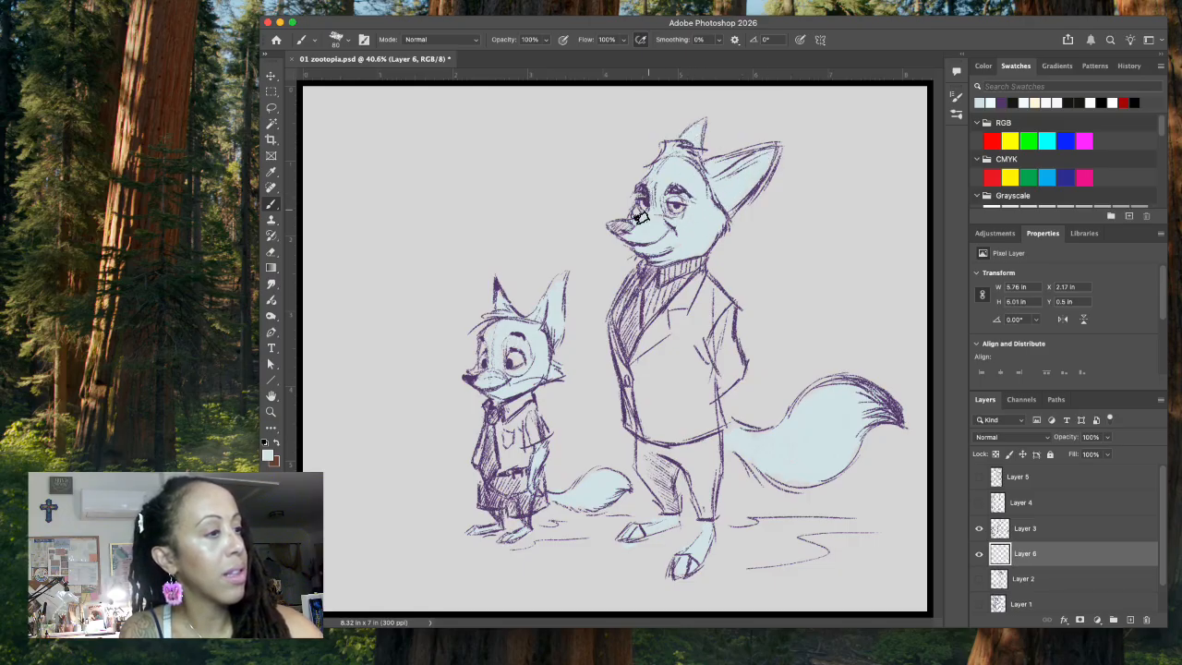
Step: Set the foreground color to a darker blue-grey and shade the suited fox's nose
{"action": "left_click", "coordinate": [269, 449]}
{"action": "left_click", "coordinate": [1099, 404]}
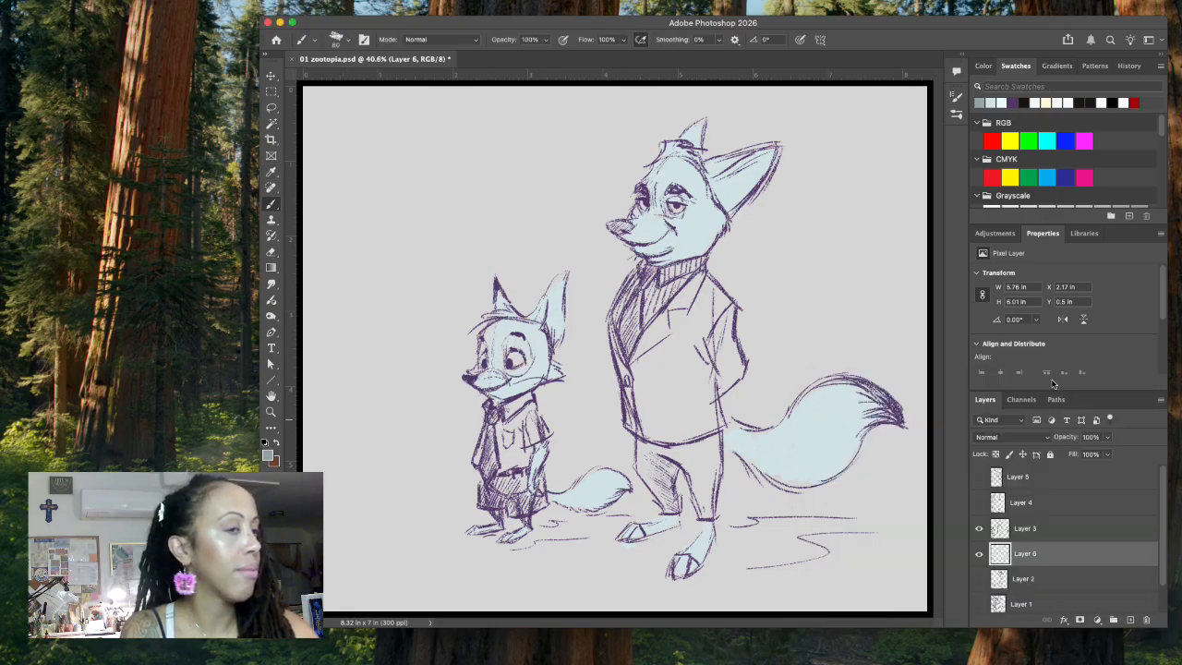
{"action": "left_click_drag", "start_coordinate": [624, 226], "coordinate": [619, 230]}
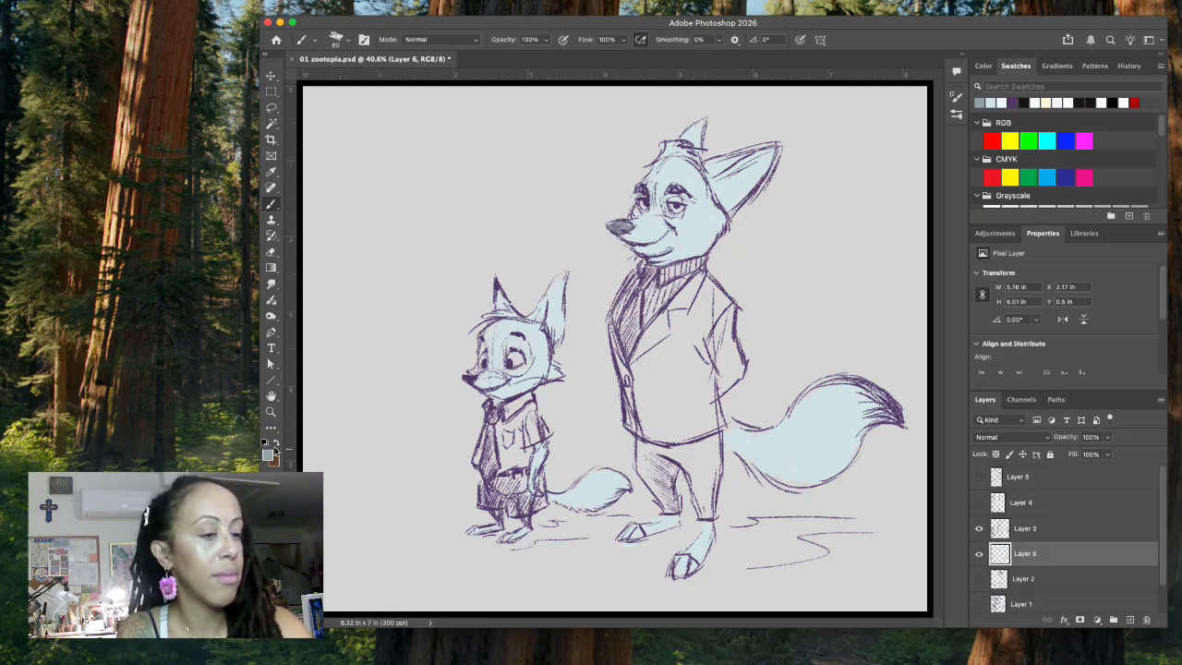
Step: Sample the suited fox's face color, darken it to a medium blue-grey and shade the insides of his ears
{"action": "left_click", "coordinate": [269, 454]}
{"action": "left_click", "coordinate": [700, 234]}
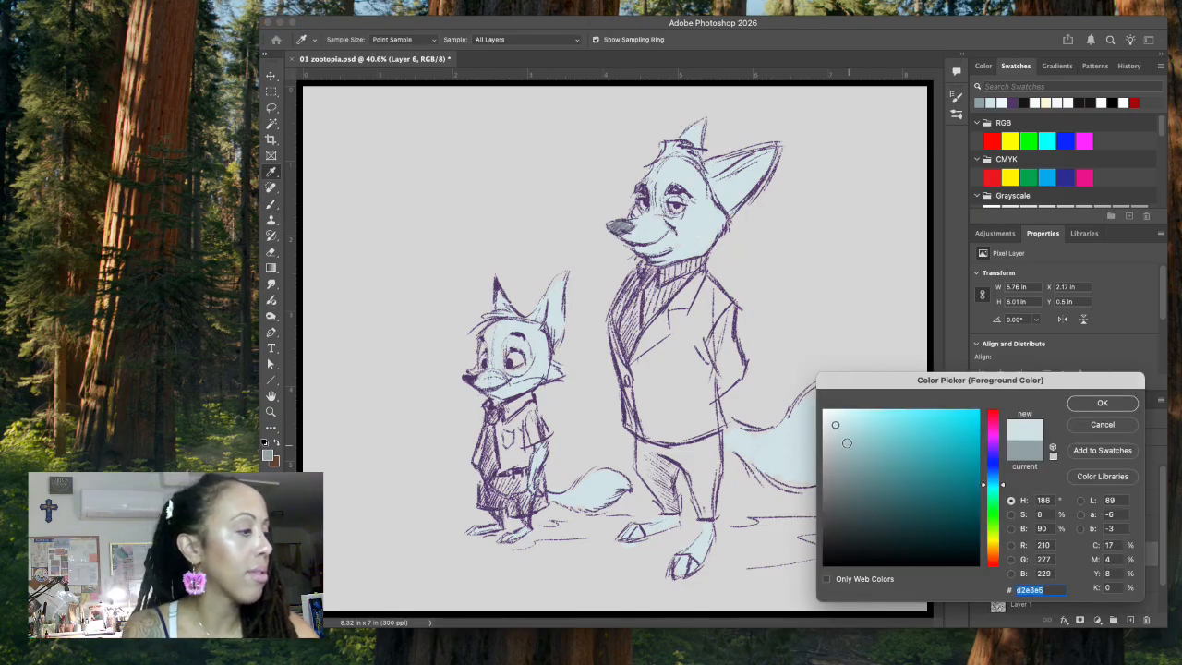
{"action": "left_click", "coordinate": [1101, 403]}
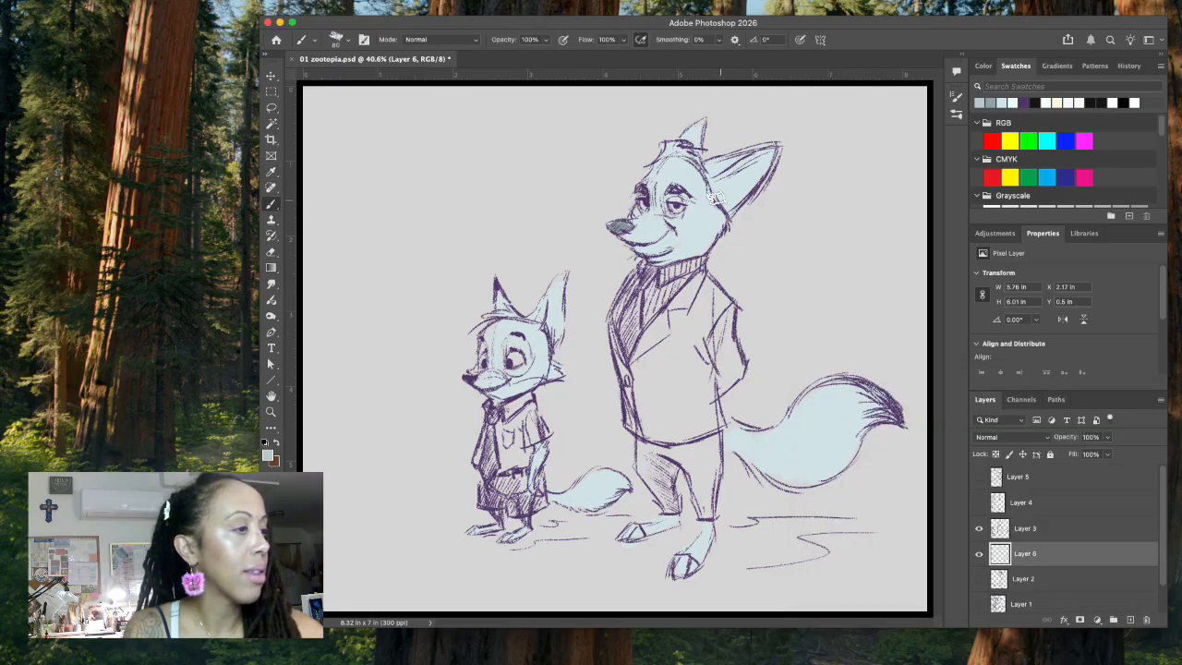
{"action": "mouse_move", "coordinate": [721, 202]}
{"action": "left_mouse_down"}
{"action": "mouse_move", "coordinate": [760, 158]}
{"action": "mouse_move", "coordinate": [736, 188]}
{"action": "left_mouse_up"}
{"action": "left_click_drag", "start_coordinate": [690, 145], "coordinate": [700, 126]}
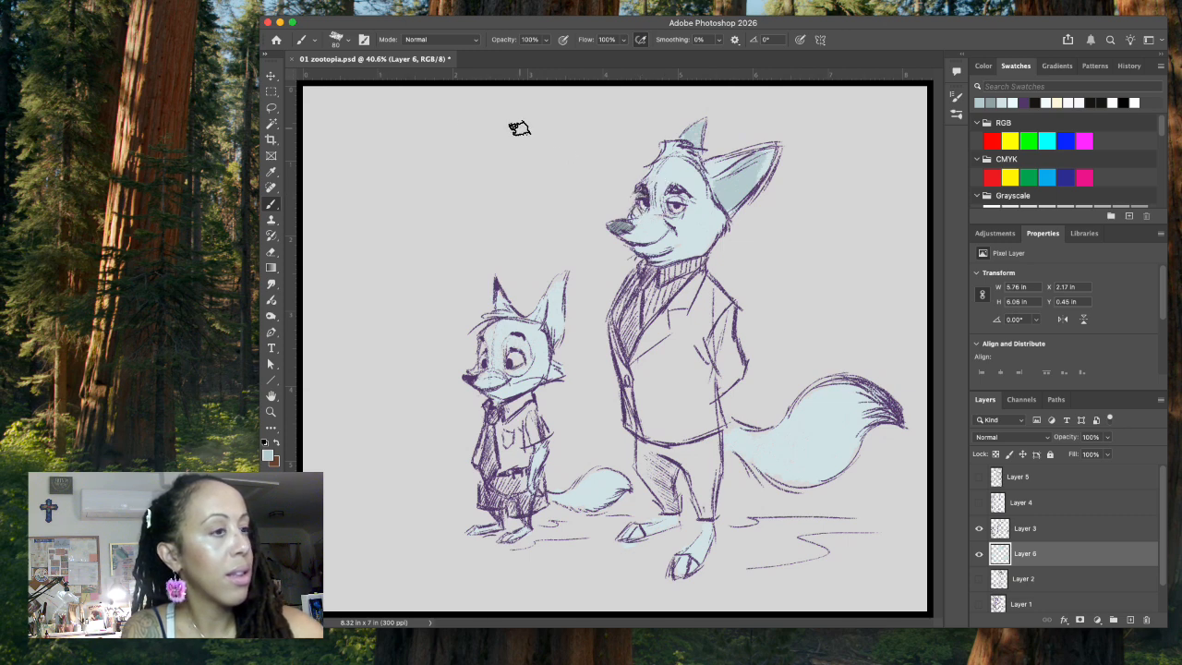
Step: Reduce the brush size to 44 px and shade the suited fox's face and tail and the small fox's ear and tail
{"action": "left_click", "coordinate": [337, 39]}
{"action": "left_click", "coordinate": [364, 39]}
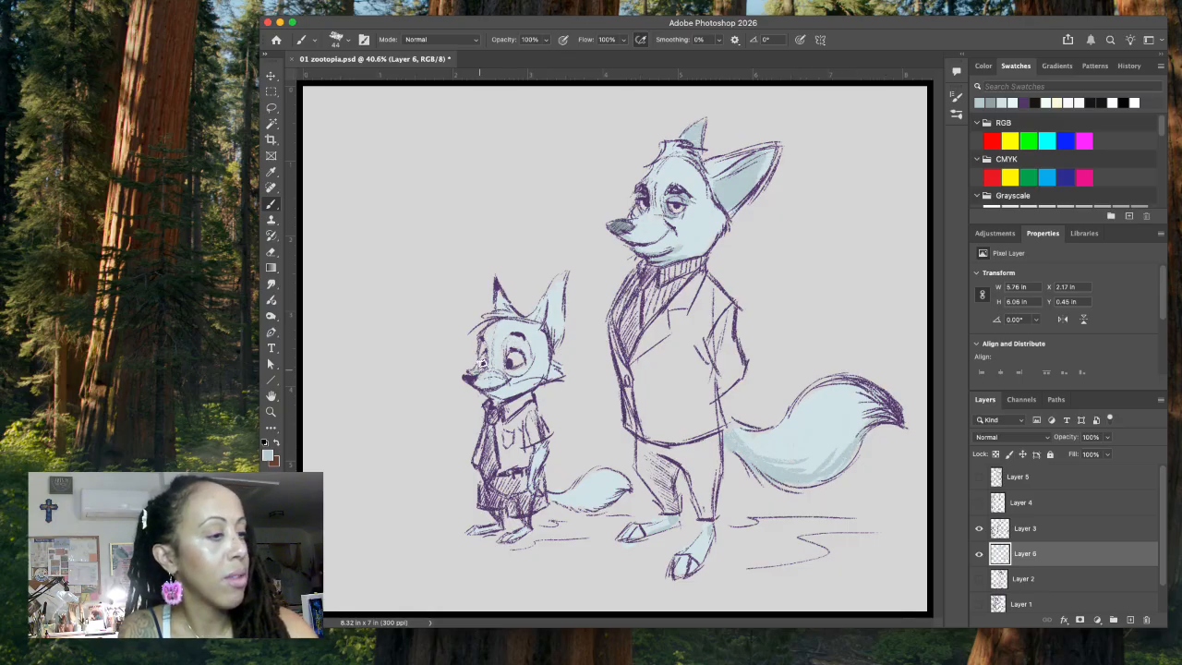
{"action": "left_click_drag", "start_coordinate": [551, 303], "coordinate": [556, 338]}
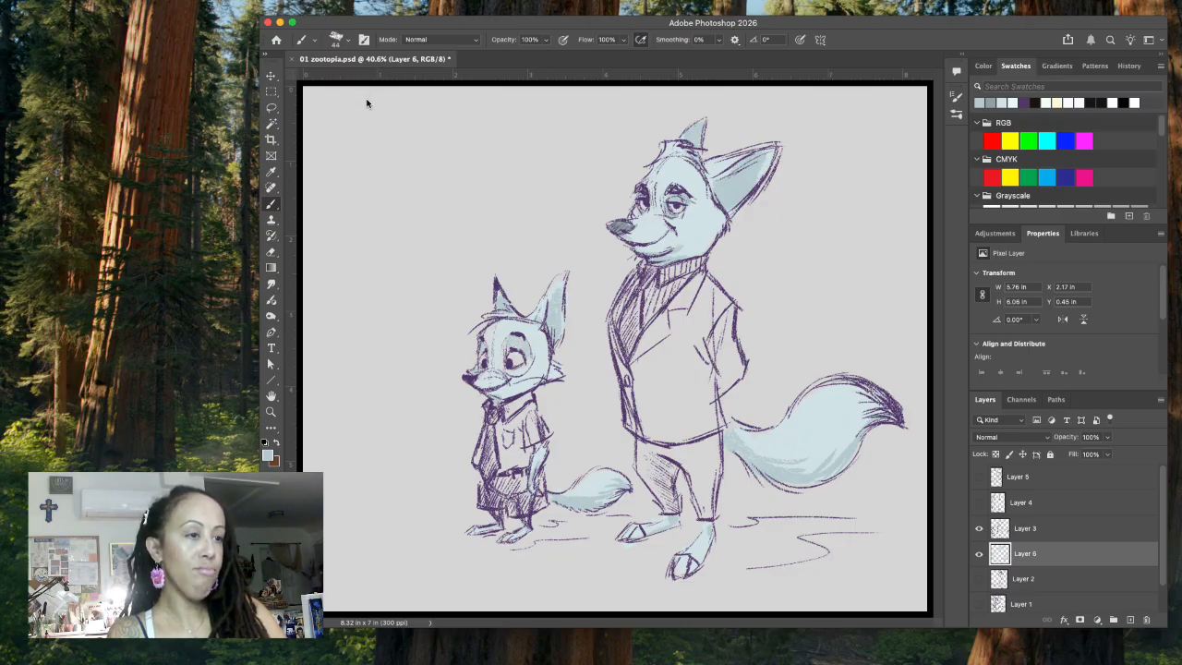
Step: Recolor the fur on Layer 6 to a dusty pink using Hue/Saturation with Hue +158, Saturation 0 and Lightness -4
{"action": "key", "text": "super+u"}
{"action": "mouse_move", "coordinate": [1010, 346]}
{"action": "left_mouse_down"}
{"action": "mouse_move", "coordinate": [1132, 341]}
{"action": "mouse_move", "coordinate": [946, 347]}
{"action": "left_mouse_up"}
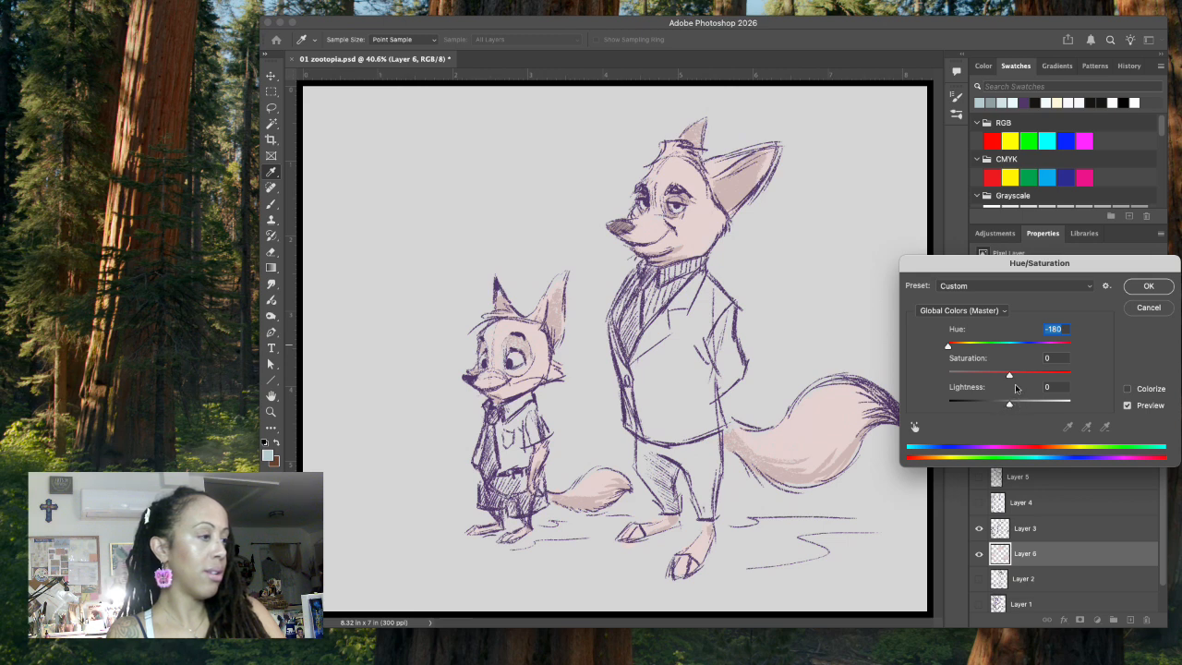
{"action": "left_click_drag", "start_coordinate": [1010, 376], "coordinate": [1019, 376]}
{"action": "left_click", "coordinate": [1018, 376]}
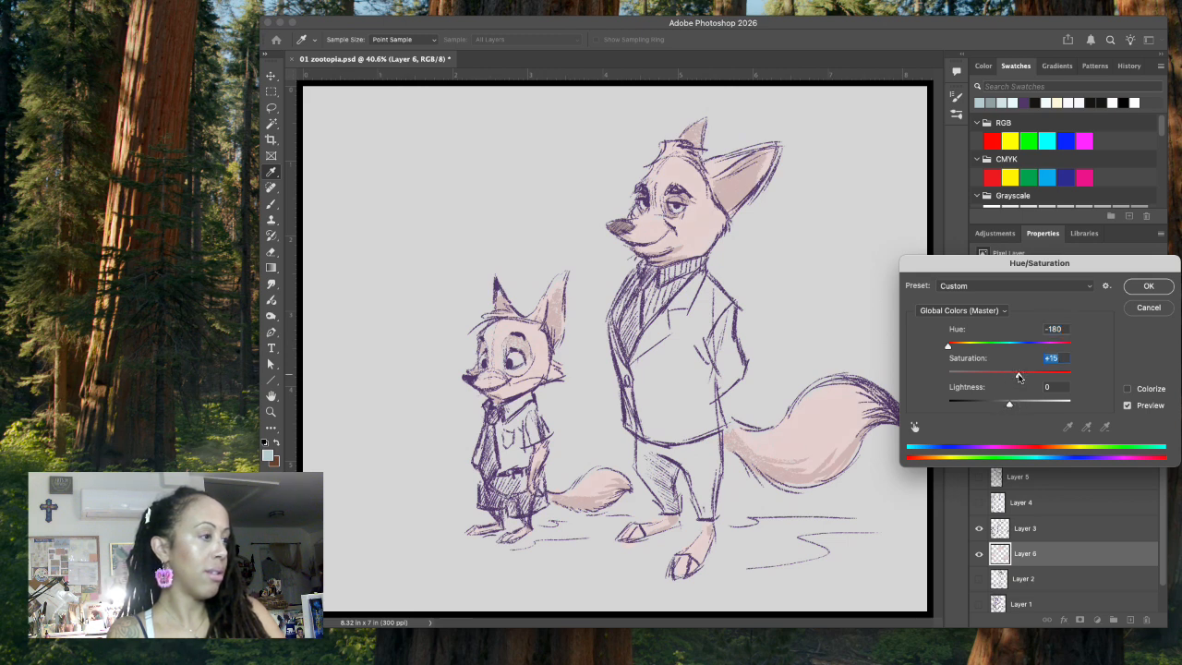
{"action": "type", "text": "0"}
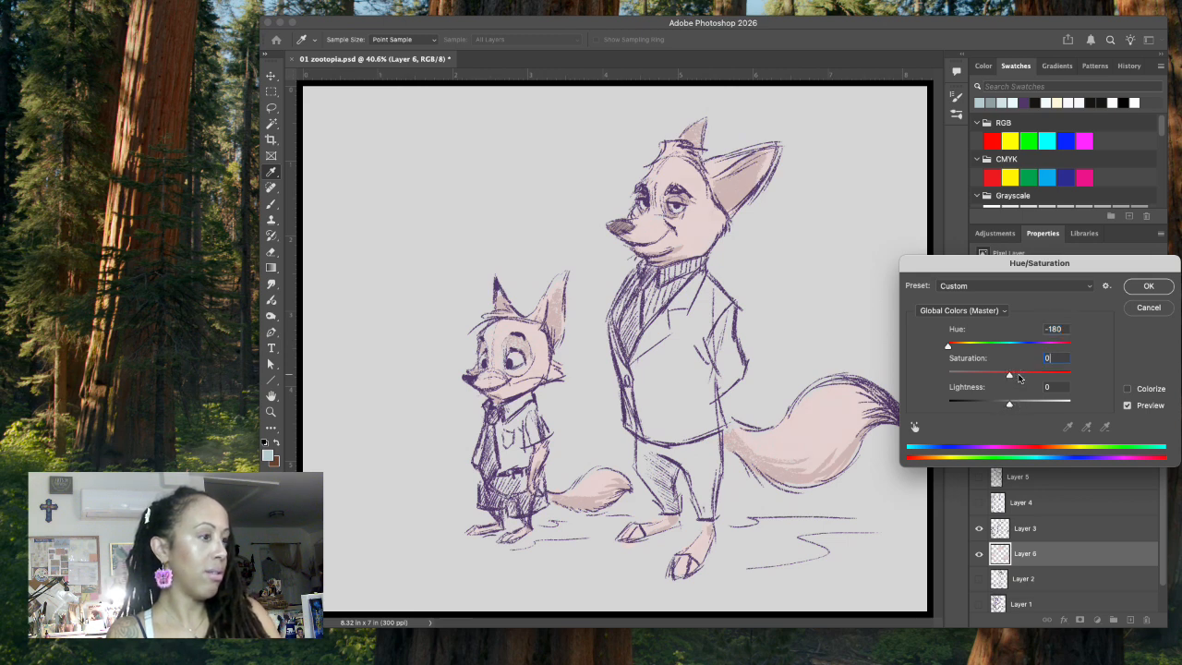
{"action": "left_click", "coordinate": [947, 347]}
{"action": "mouse_move", "coordinate": [1012, 410]}
{"action": "left_mouse_down"}
{"action": "mouse_move", "coordinate": [995, 409]}
{"action": "mouse_move", "coordinate": [1006, 409]}
{"action": "left_mouse_up"}
{"action": "left_click", "coordinate": [1008, 409]}
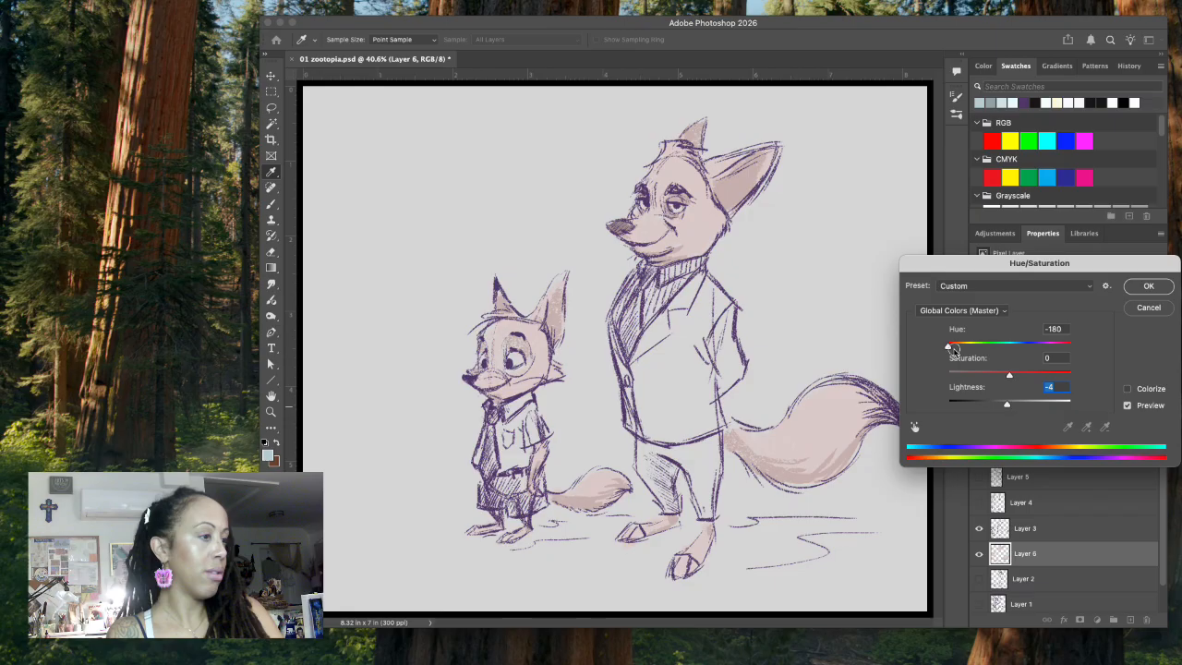
{"action": "double_click", "coordinate": [1069, 349]}
{"action": "left_click_drag", "start_coordinate": [1010, 349], "coordinate": [1066, 349]}
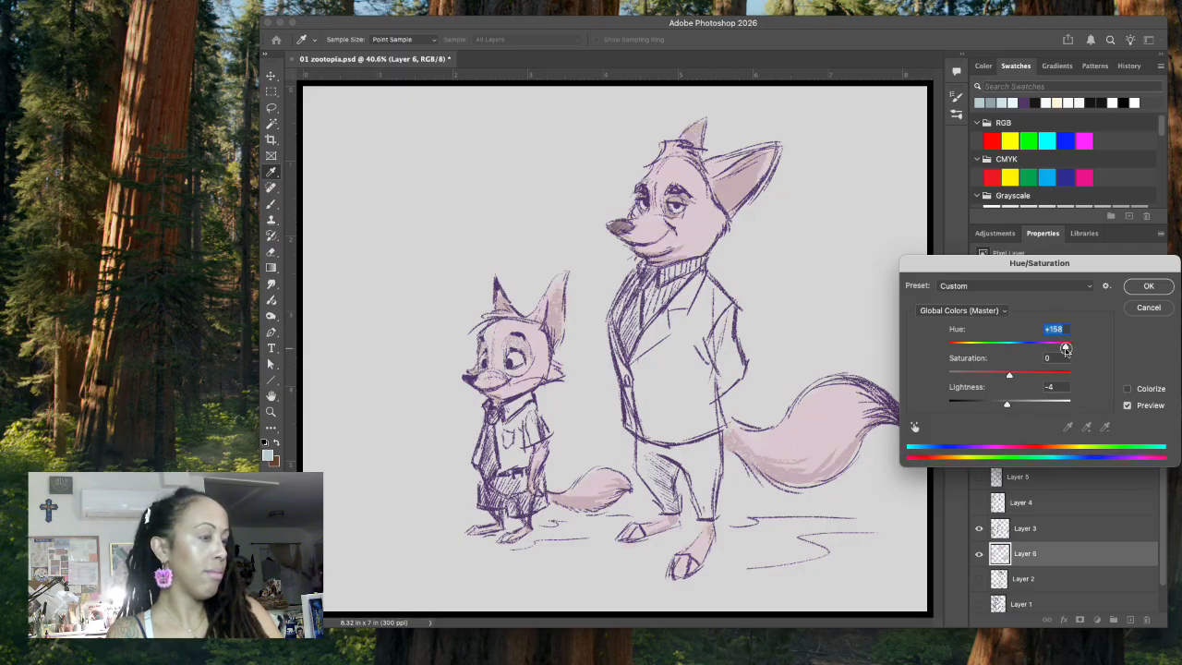
{"action": "left_click", "coordinate": [1148, 287]}
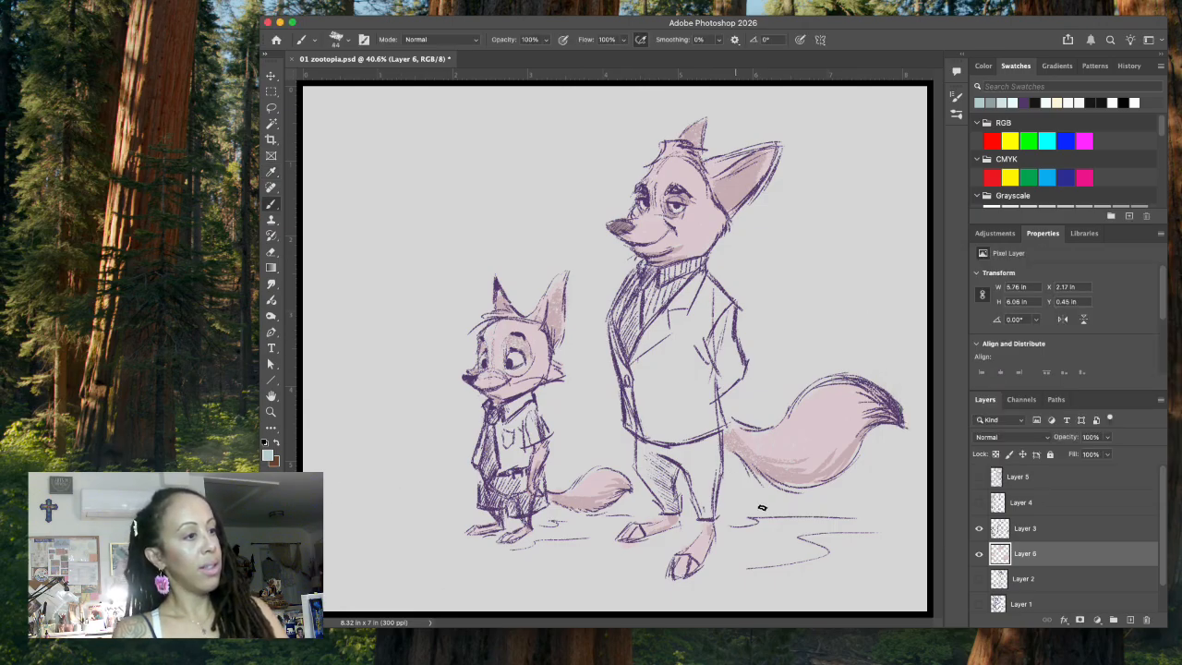
Step: Set the background color to muted green #61907c, swap it to the foreground and paint the front edge of the suited fox's jacket
{"action": "left_click", "coordinate": [274, 458]}
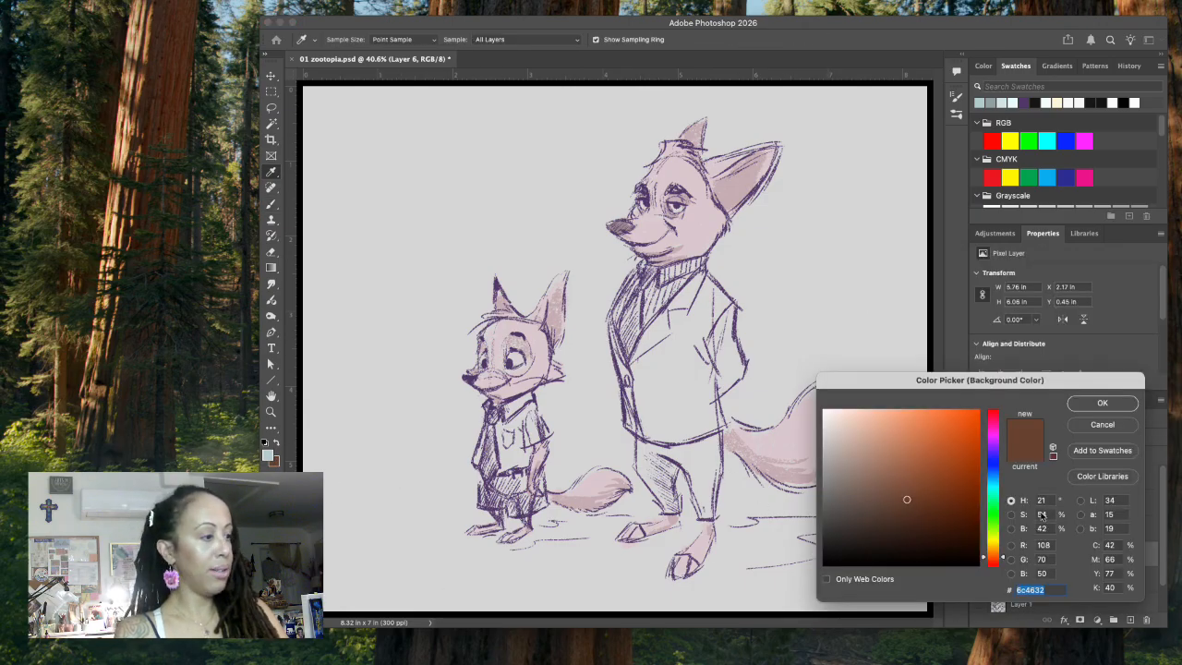
{"action": "left_click", "coordinate": [991, 498]}
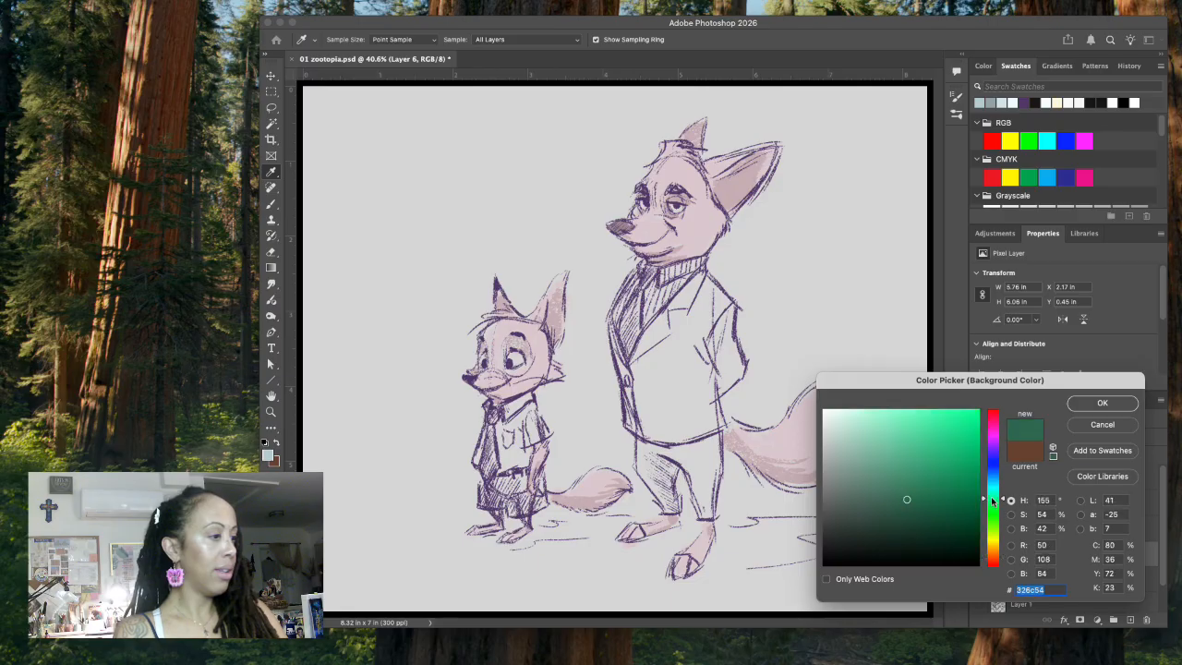
{"action": "left_click", "coordinate": [876, 477]}
{"action": "left_click", "coordinate": [1087, 402]}
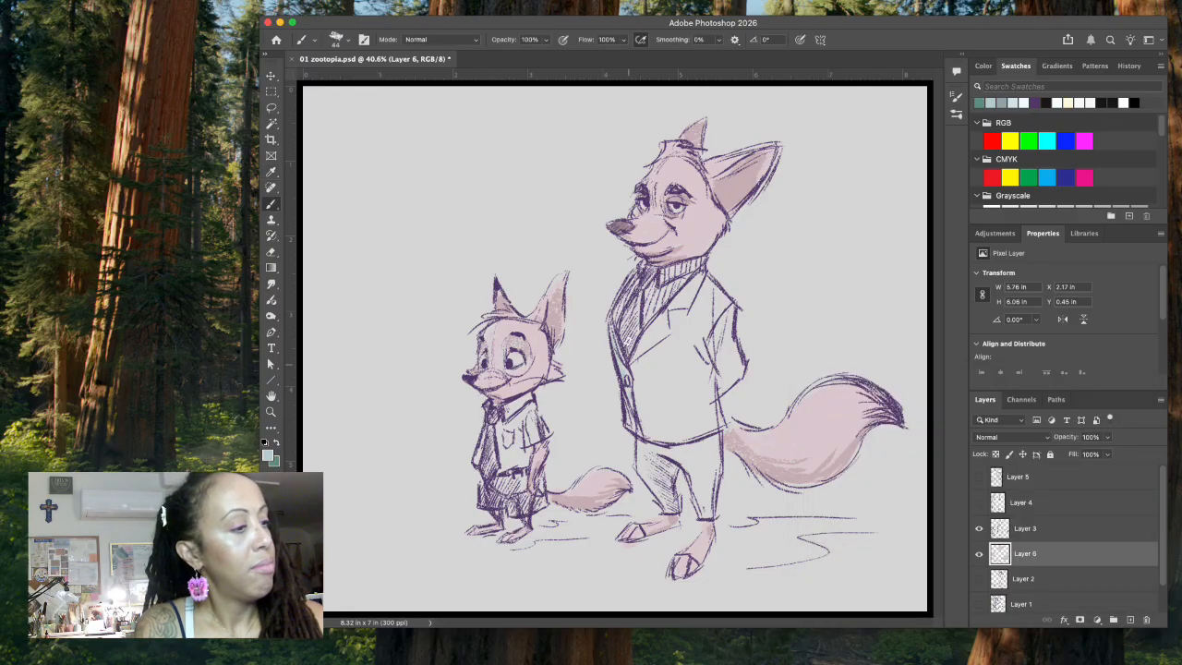
{"action": "left_click", "coordinate": [276, 457]}
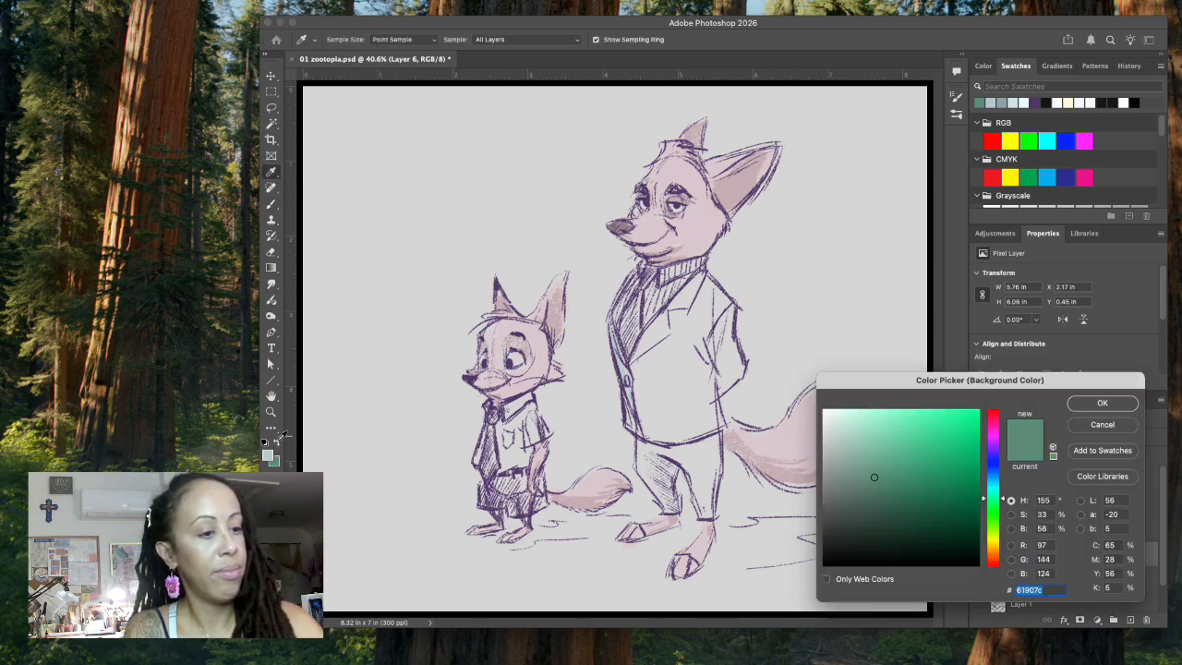
{"action": "left_click", "coordinate": [1101, 404]}
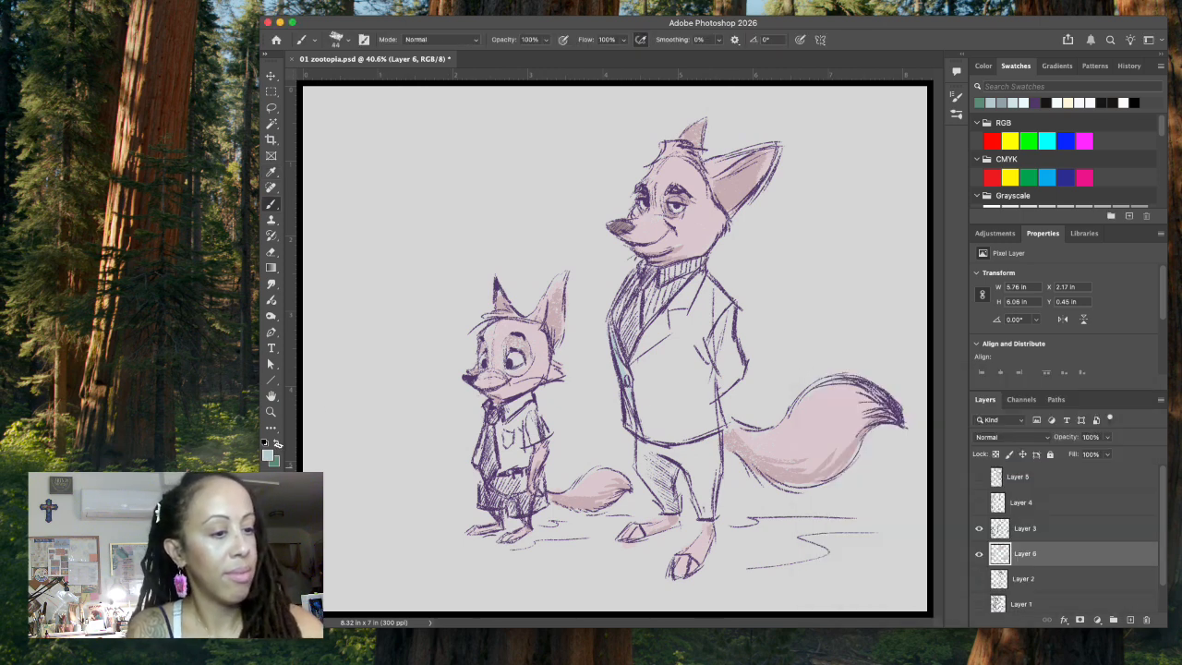
{"action": "left_click_drag", "start_coordinate": [613, 341], "coordinate": [627, 386]}
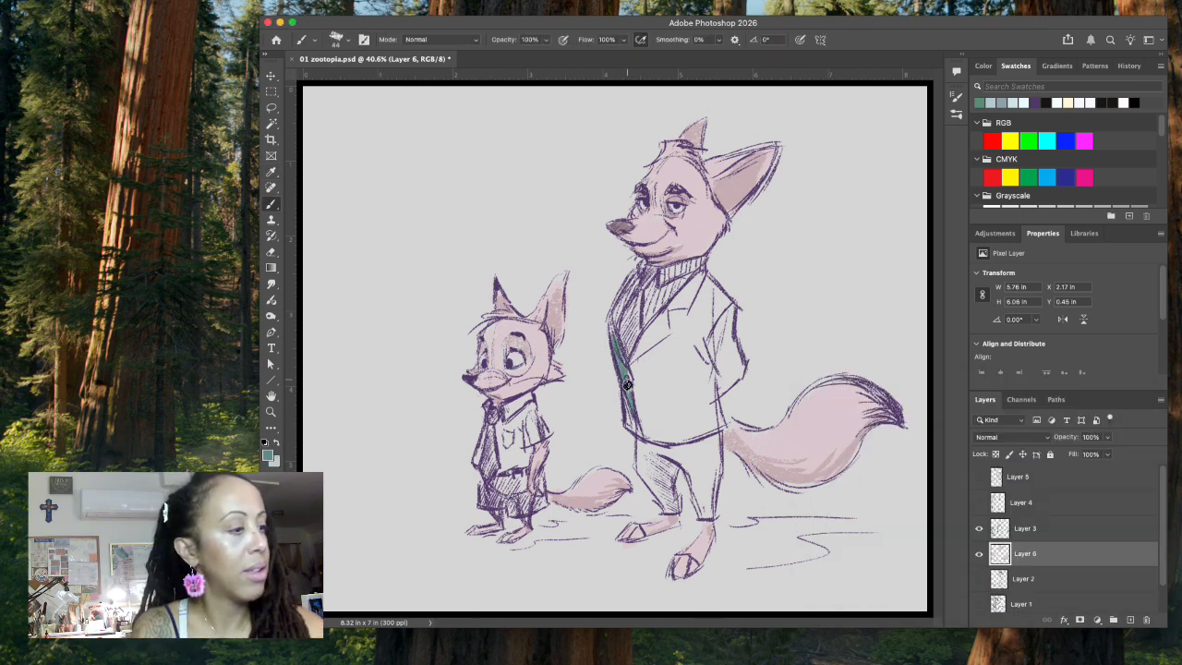
Step: Set the foreground color to grey-green #8faca0 and fill the suited fox's jacket, sleeve and trousers
{"action": "left_click", "coordinate": [270, 453]}
{"action": "left_click", "coordinate": [845, 462]}
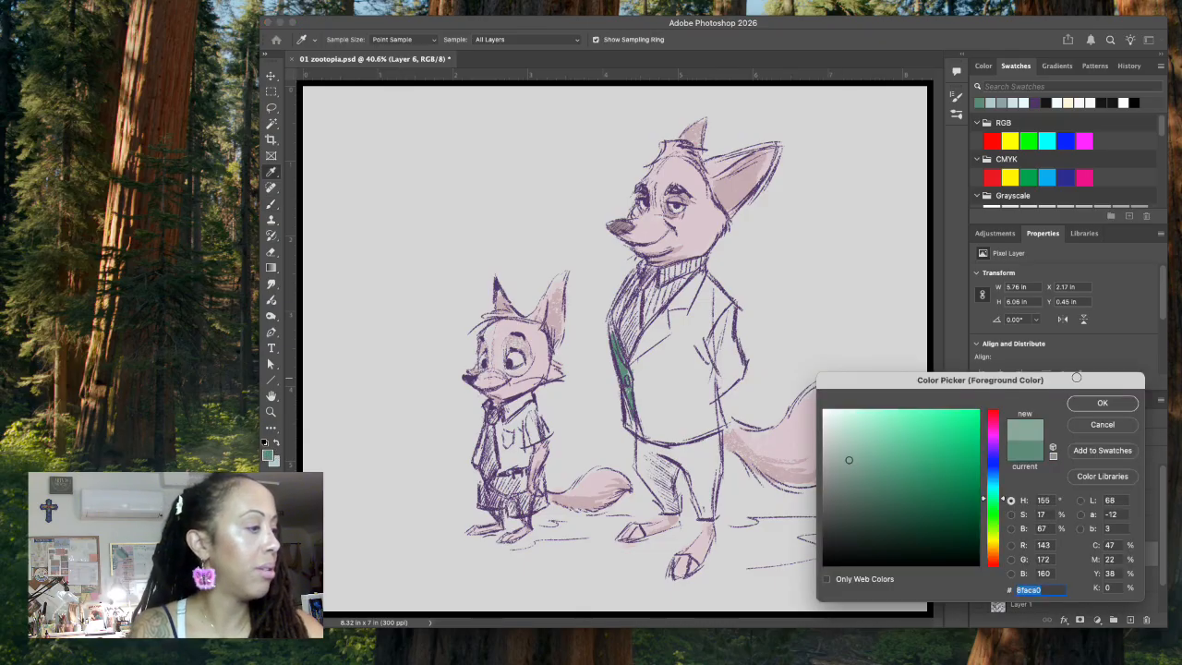
{"action": "left_click", "coordinate": [1088, 400]}
{"action": "mouse_move", "coordinate": [628, 331]}
{"action": "left_mouse_down"}
{"action": "mouse_move", "coordinate": [633, 412]}
{"action": "mouse_move", "coordinate": [684, 295]}
{"action": "mouse_move", "coordinate": [659, 367]}
{"action": "mouse_move", "coordinate": [659, 332]}
{"action": "mouse_move", "coordinate": [643, 349]}
{"action": "mouse_move", "coordinate": [656, 370]}
{"action": "mouse_move", "coordinate": [661, 347]}
{"action": "mouse_move", "coordinate": [682, 435]}
{"action": "mouse_move", "coordinate": [706, 377]}
{"action": "mouse_move", "coordinate": [711, 397]}
{"action": "mouse_move", "coordinate": [687, 434]}
{"action": "mouse_move", "coordinate": [710, 435]}
{"action": "mouse_move", "coordinate": [732, 346]}
{"action": "mouse_move", "coordinate": [720, 387]}
{"action": "mouse_move", "coordinate": [729, 322]}
{"action": "mouse_move", "coordinate": [704, 280]}
{"action": "mouse_move", "coordinate": [698, 329]}
{"action": "mouse_move", "coordinate": [711, 354]}
{"action": "mouse_move", "coordinate": [715, 331]}
{"action": "mouse_move", "coordinate": [682, 332]}
{"action": "mouse_move", "coordinate": [676, 374]}
{"action": "mouse_move", "coordinate": [713, 311]}
{"action": "left_mouse_up"}
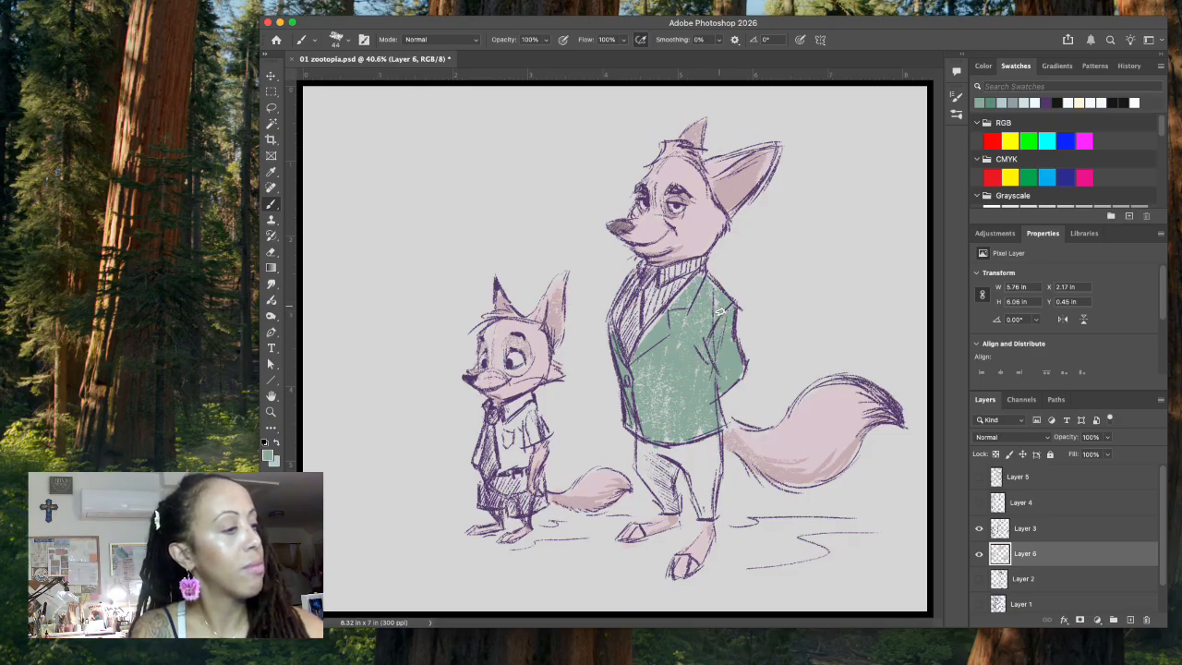
{"action": "mouse_move", "coordinate": [642, 444]}
{"action": "left_mouse_down"}
{"action": "mouse_move", "coordinate": [647, 472]}
{"action": "mouse_move", "coordinate": [657, 453]}
{"action": "mouse_move", "coordinate": [654, 499]}
{"action": "mouse_move", "coordinate": [674, 512]}
{"action": "mouse_move", "coordinate": [702, 438]}
{"action": "mouse_move", "coordinate": [716, 475]}
{"action": "mouse_move", "coordinate": [707, 503]}
{"action": "mouse_move", "coordinate": [703, 486]}
{"action": "left_mouse_up"}
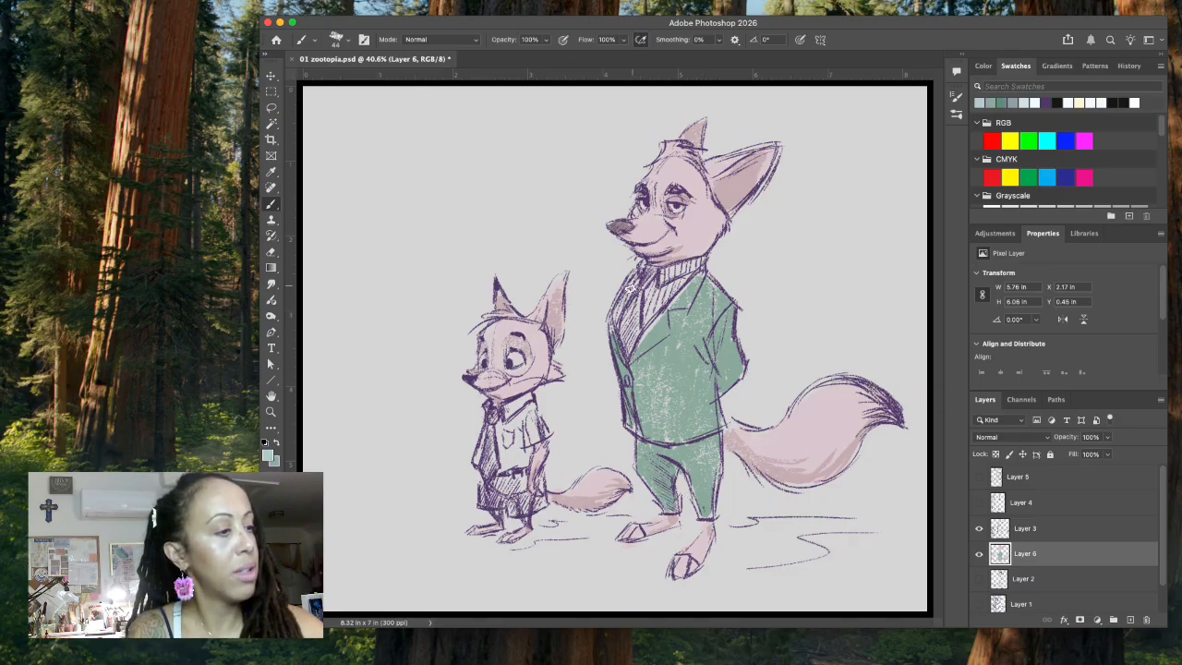
Step: Paint the suited fox's shirt and collar pale blue, and the hatched area beside the shirt in the suit's grey-green
{"action": "left_click_drag", "start_coordinate": [651, 288], "coordinate": [679, 275]}
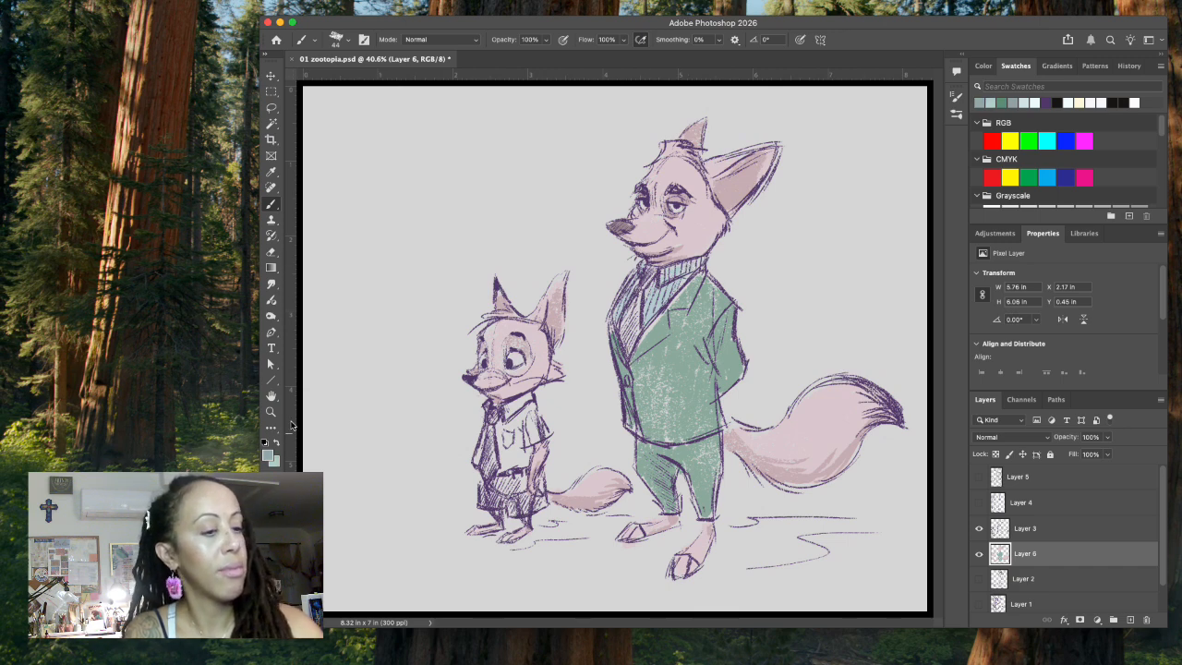
{"action": "key", "text": "x"}
{"action": "mouse_move", "coordinate": [634, 314]}
{"action": "left_mouse_down"}
{"action": "mouse_move", "coordinate": [628, 347]}
{"action": "mouse_move", "coordinate": [645, 277]}
{"action": "left_mouse_up"}
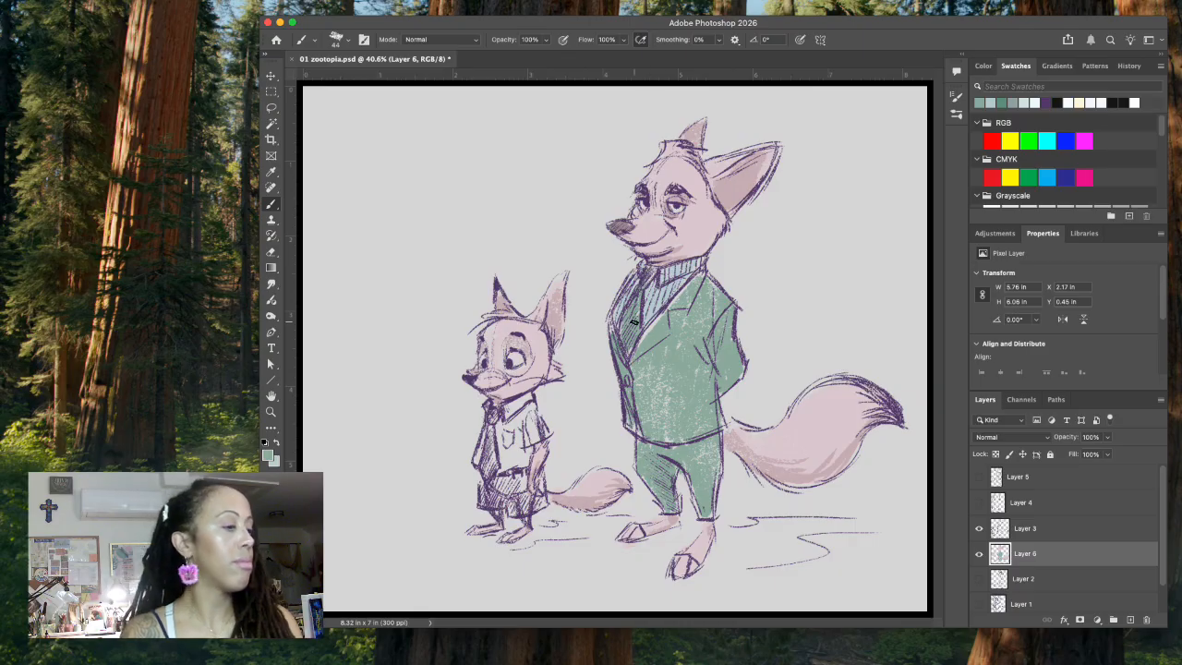
Step: Set the foreground color to darker grey-green #789388 and shade the suit's front edge, hem and sleeve
{"action": "left_click", "coordinate": [268, 456]}
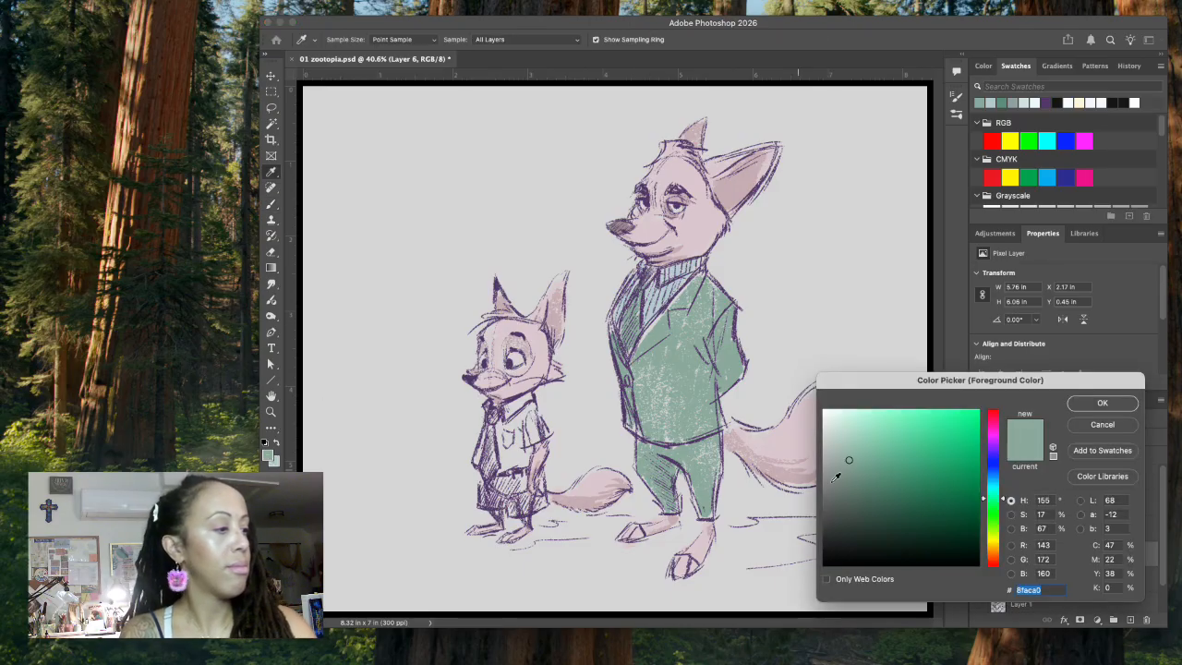
{"action": "left_click", "coordinate": [852, 476]}
{"action": "left_click", "coordinate": [1102, 403]}
{"action": "mouse_move", "coordinate": [615, 355]}
{"action": "left_mouse_down"}
{"action": "mouse_move", "coordinate": [629, 427]}
{"action": "mouse_move", "coordinate": [632, 414]}
{"action": "mouse_move", "coordinate": [697, 445]}
{"action": "mouse_move", "coordinate": [654, 462]}
{"action": "mouse_move", "coordinate": [671, 461]}
{"action": "mouse_move", "coordinate": [658, 473]}
{"action": "mouse_move", "coordinate": [683, 451]}
{"action": "left_mouse_up"}
{"action": "left_click_drag", "start_coordinate": [709, 343], "coordinate": [720, 386]}
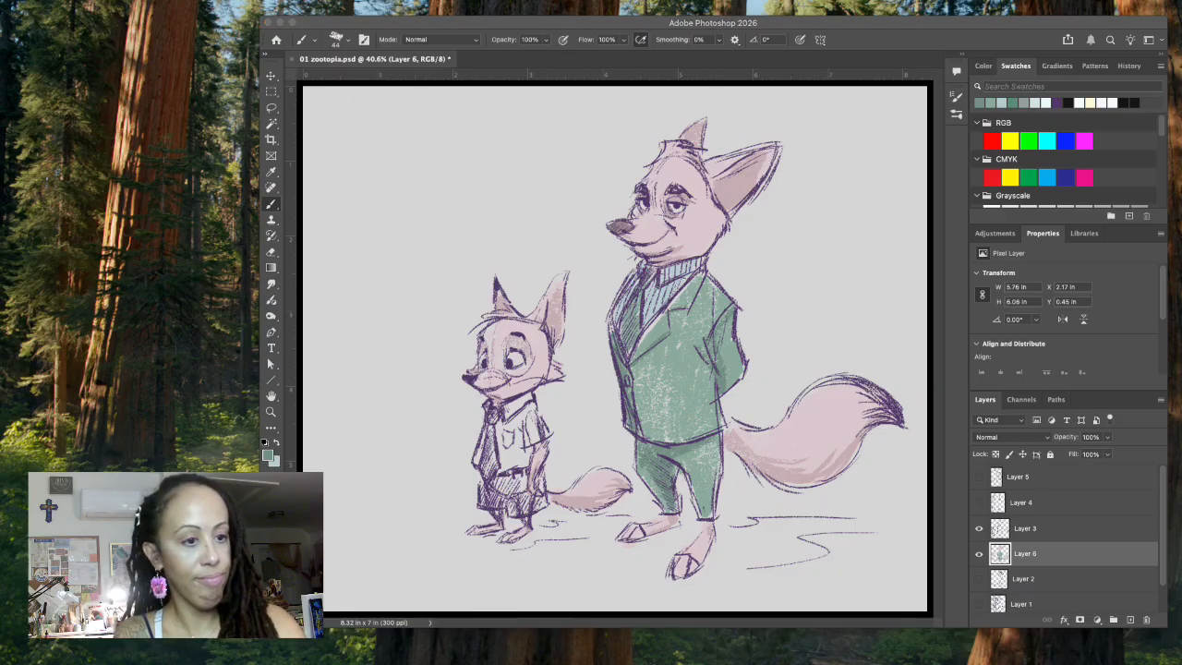
Step: Set the foreground color to light yellow-green #d9ebb1 and paint the small fox's shirt front and collar
{"action": "left_click", "coordinate": [328, 406]}
{"action": "left_click", "coordinate": [269, 455]}
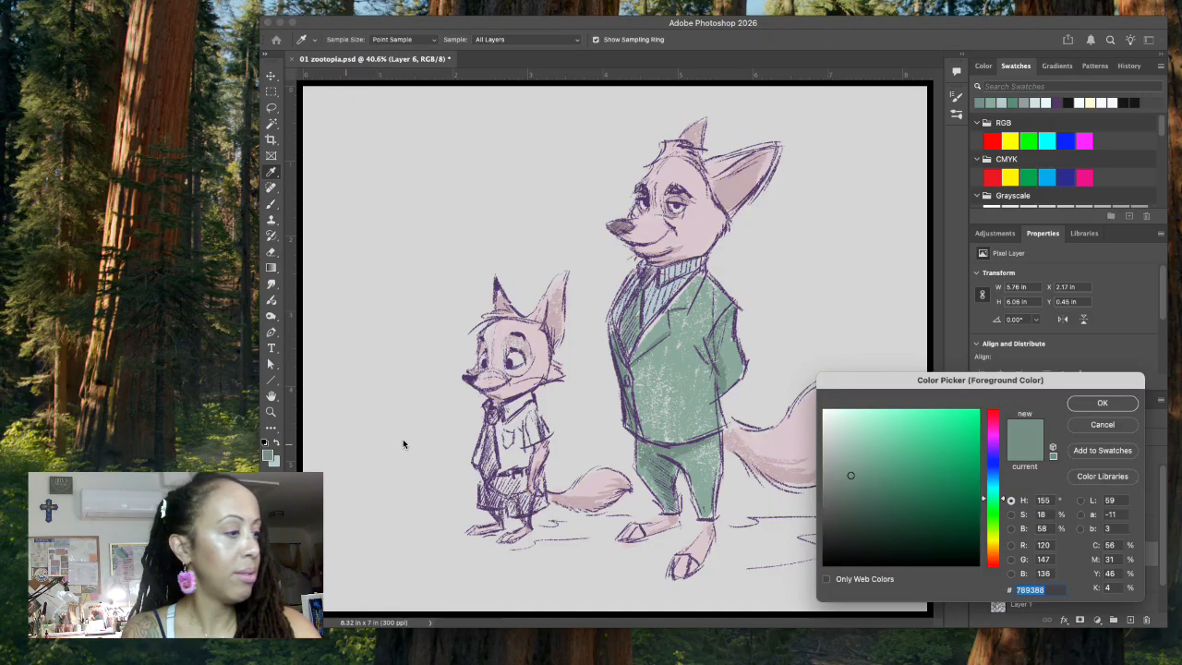
{"action": "left_click_drag", "start_coordinate": [1003, 501], "coordinate": [1000, 532]}
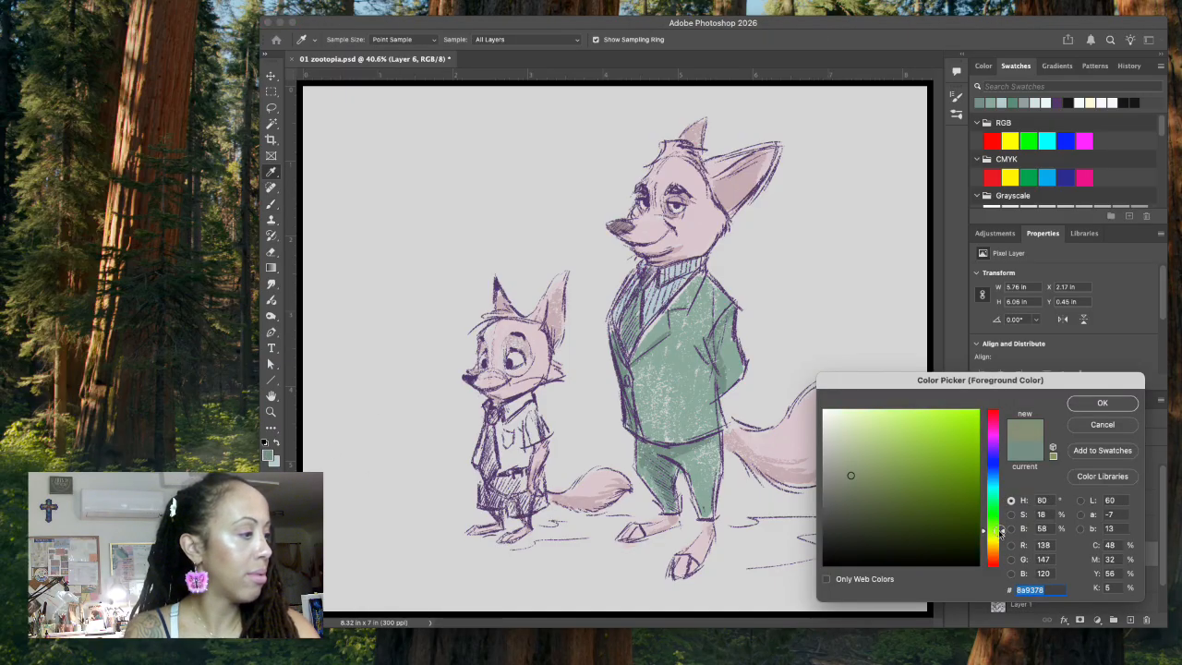
{"action": "left_click", "coordinate": [873, 422]}
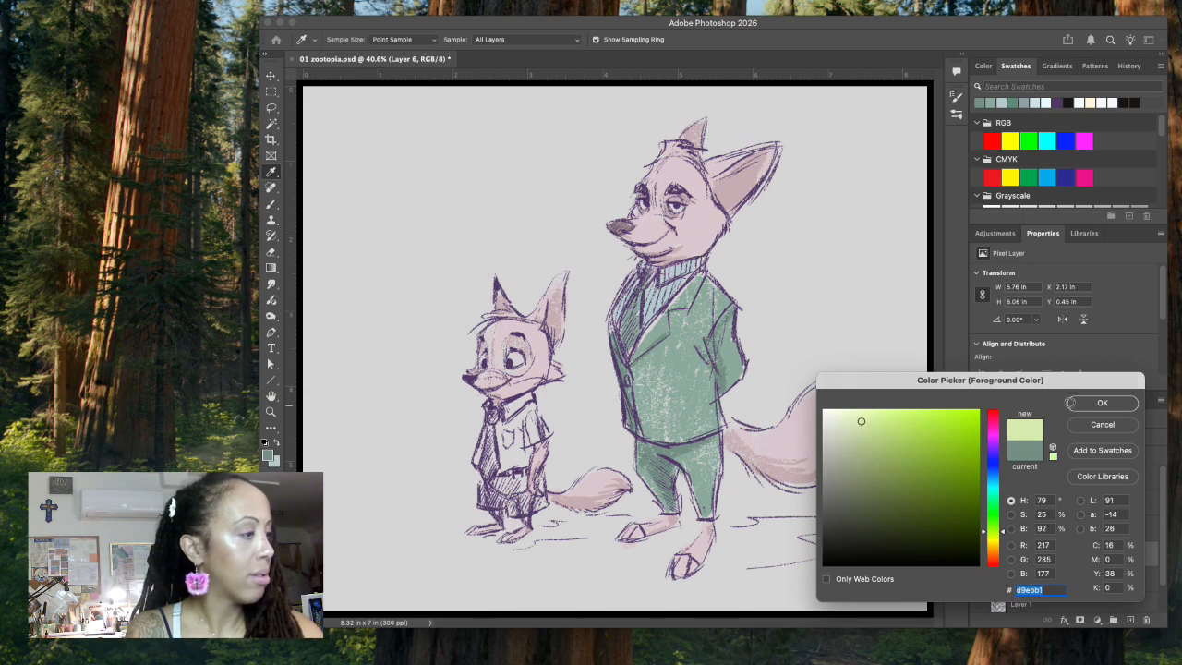
{"action": "left_click", "coordinate": [1080, 403]}
{"action": "left_click_drag", "start_coordinate": [501, 428], "coordinate": [511, 444]}
{"action": "left_click_drag", "start_coordinate": [517, 404], "coordinate": [507, 416]}
Step: Set the foreground color to muted yellow-green #cad7ad and paint the rest of the small fox's shirt and sleeve
{"action": "left_click", "coordinate": [268, 455]}
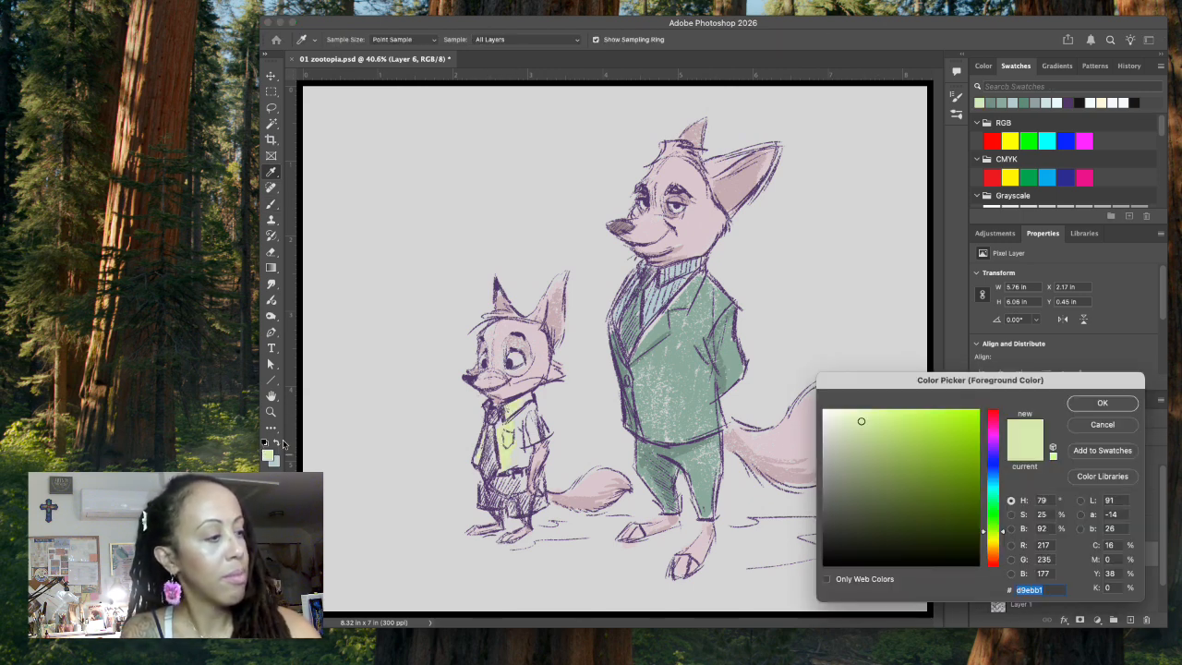
{"action": "left_click", "coordinate": [851, 446]}
{"action": "left_click", "coordinate": [1102, 403]}
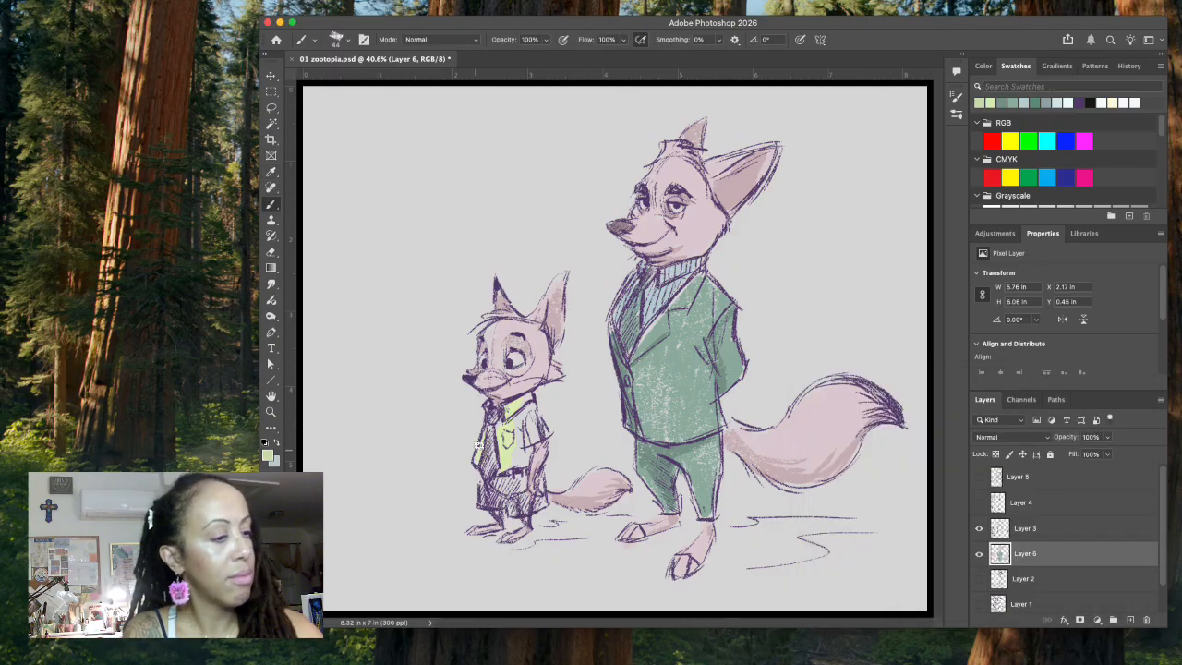
{"action": "mouse_move", "coordinate": [501, 427]}
{"action": "left_mouse_down"}
{"action": "mouse_move", "coordinate": [508, 462]}
{"action": "mouse_move", "coordinate": [506, 438]}
{"action": "mouse_move", "coordinate": [525, 462]}
{"action": "left_mouse_up"}
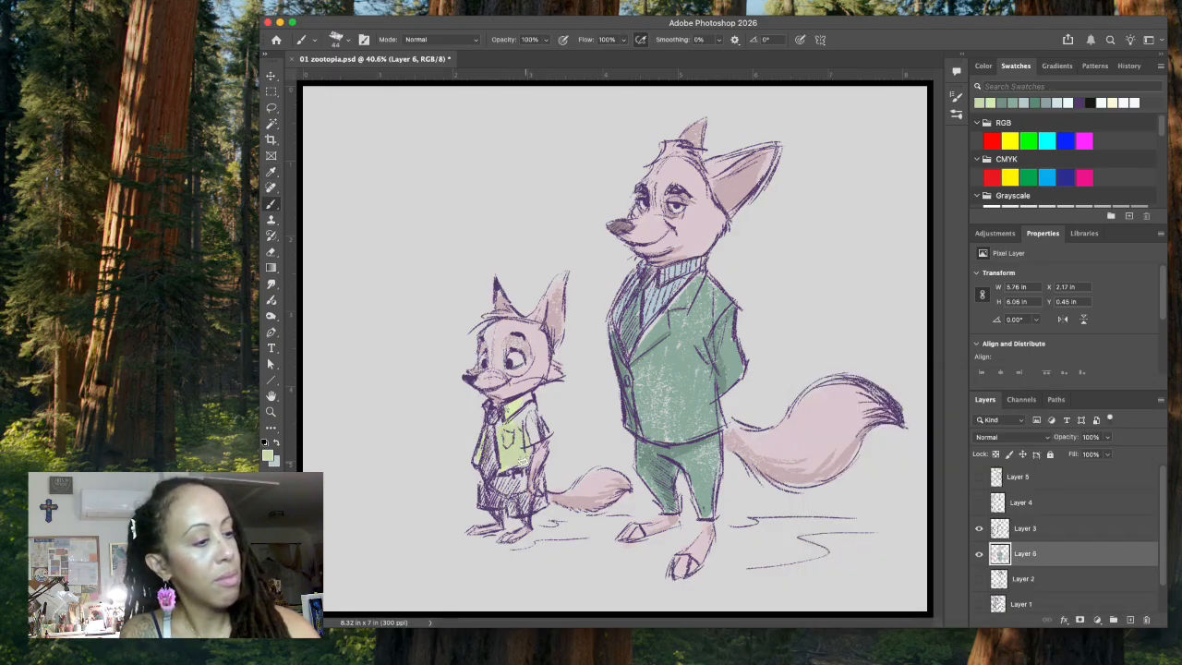
{"action": "mouse_move", "coordinate": [525, 416]}
{"action": "left_mouse_down"}
{"action": "mouse_move", "coordinate": [490, 409]}
{"action": "mouse_move", "coordinate": [526, 403]}
{"action": "left_mouse_up"}
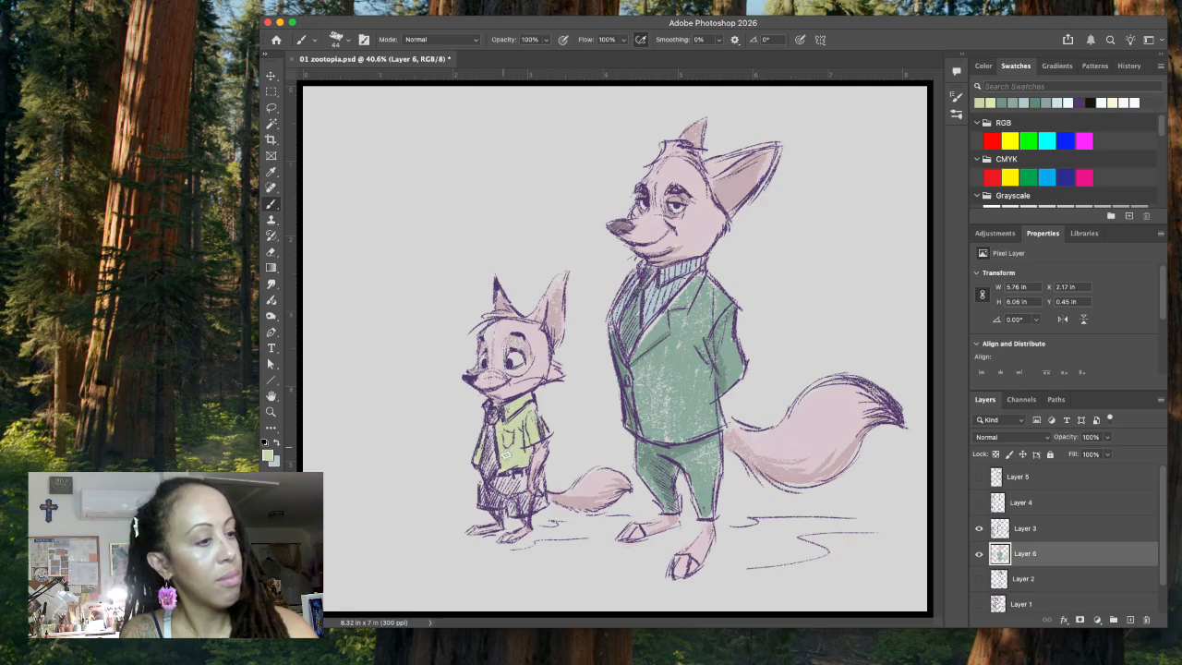
Step: Set the foreground color to dusty blue #7e9eb7 and paint the small fox's necktie
{"action": "left_click", "coordinate": [268, 453]}
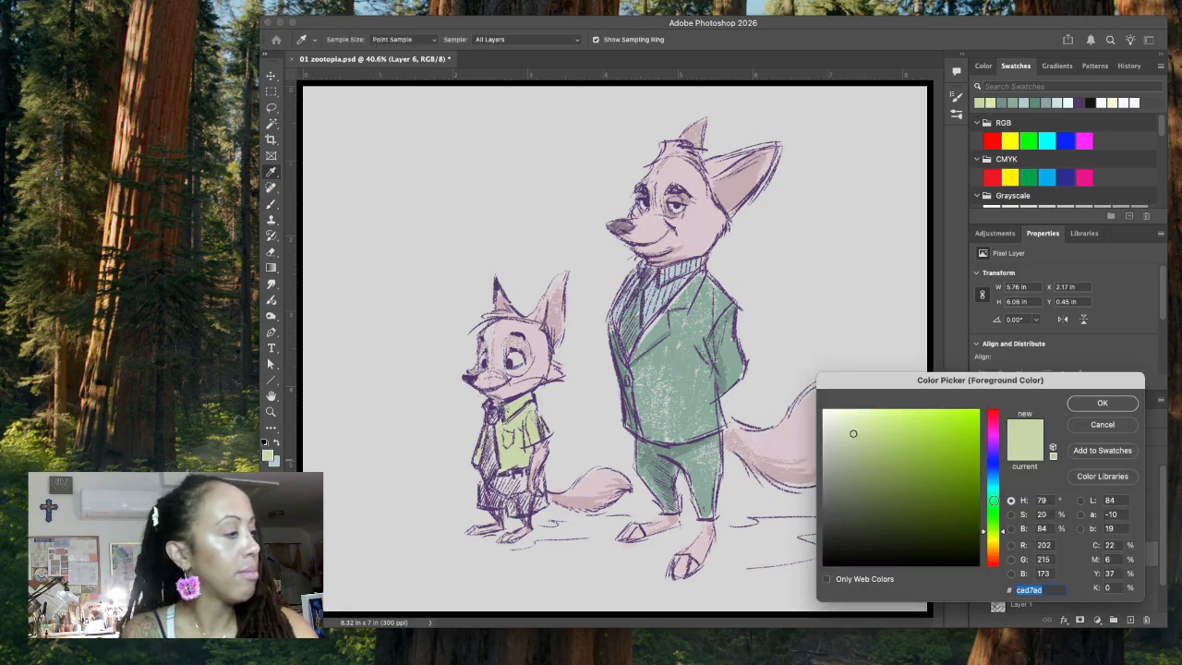
{"action": "left_click_drag", "start_coordinate": [993, 481], "coordinate": [994, 476]}
{"action": "left_click", "coordinate": [871, 453]}
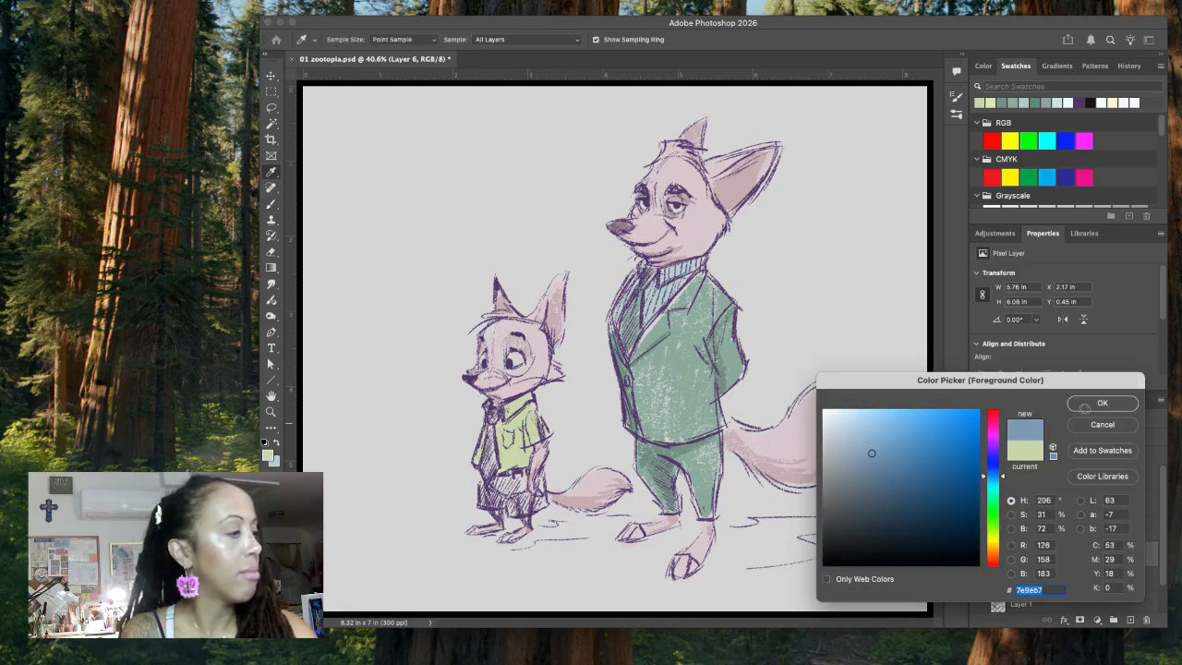
{"action": "left_click", "coordinate": [1097, 400]}
{"action": "left_click_drag", "start_coordinate": [490, 430], "coordinate": [488, 470]}
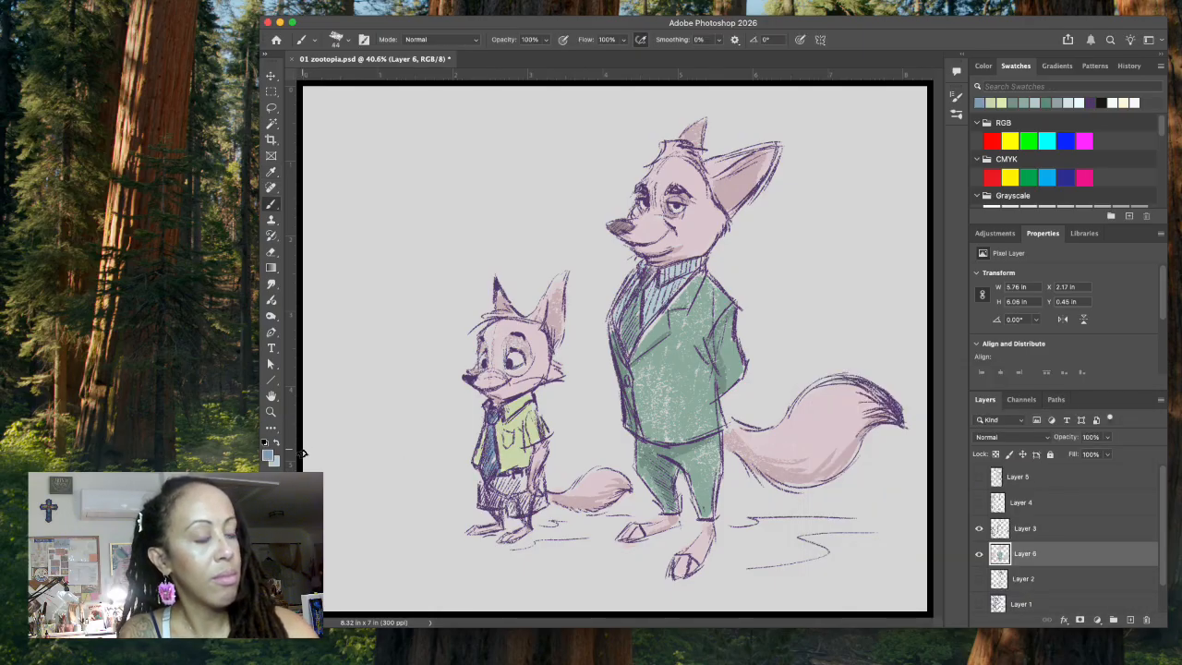
Step: Reuse the recent dark grey-green swatch #789388 to fill the small fox's shorts
{"action": "left_click", "coordinate": [267, 455]}
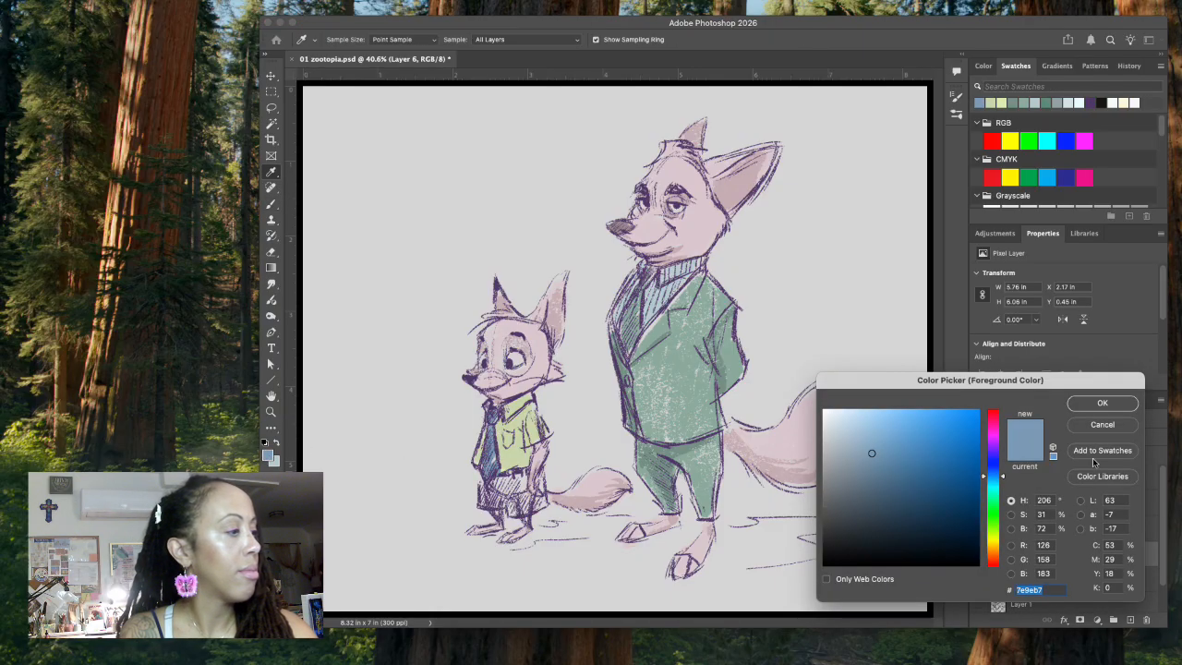
{"action": "left_click", "coordinate": [1097, 426]}
{"action": "left_click", "coordinate": [1023, 102]}
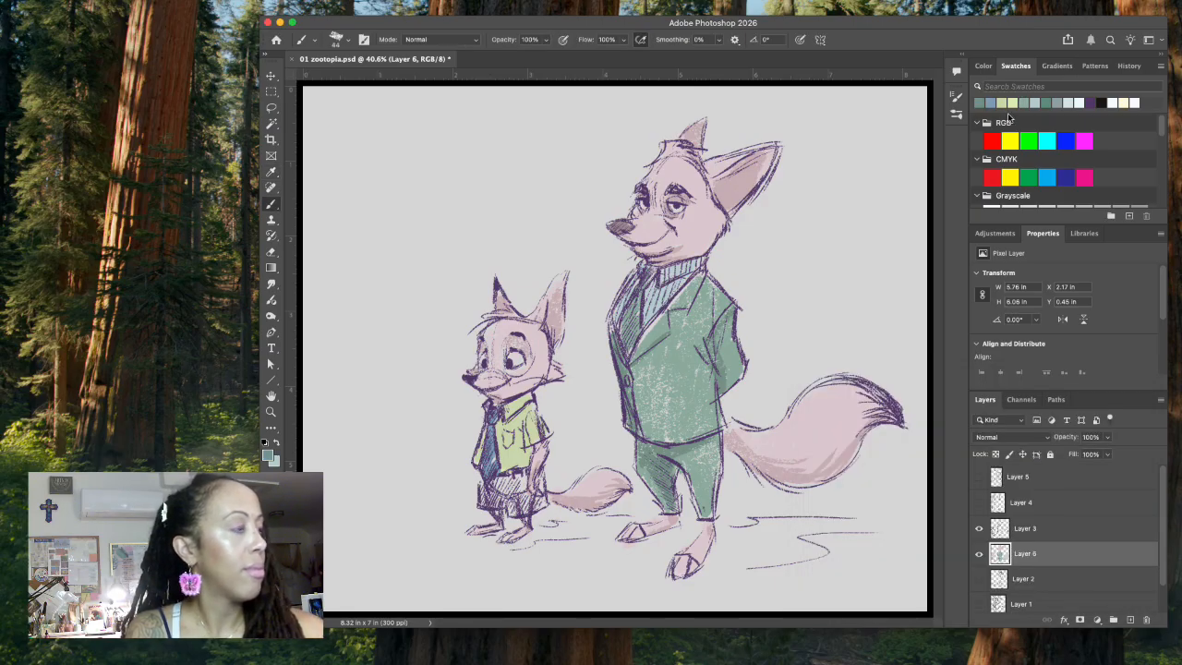
{"action": "mouse_move", "coordinate": [482, 499]}
{"action": "left_mouse_down"}
{"action": "mouse_move", "coordinate": [512, 511]}
{"action": "mouse_move", "coordinate": [509, 472]}
{"action": "mouse_move", "coordinate": [519, 498]}
{"action": "mouse_move", "coordinate": [527, 488]}
{"action": "mouse_move", "coordinate": [536, 499]}
{"action": "mouse_move", "coordinate": [517, 512]}
{"action": "mouse_move", "coordinate": [544, 503]}
{"action": "left_mouse_up"}
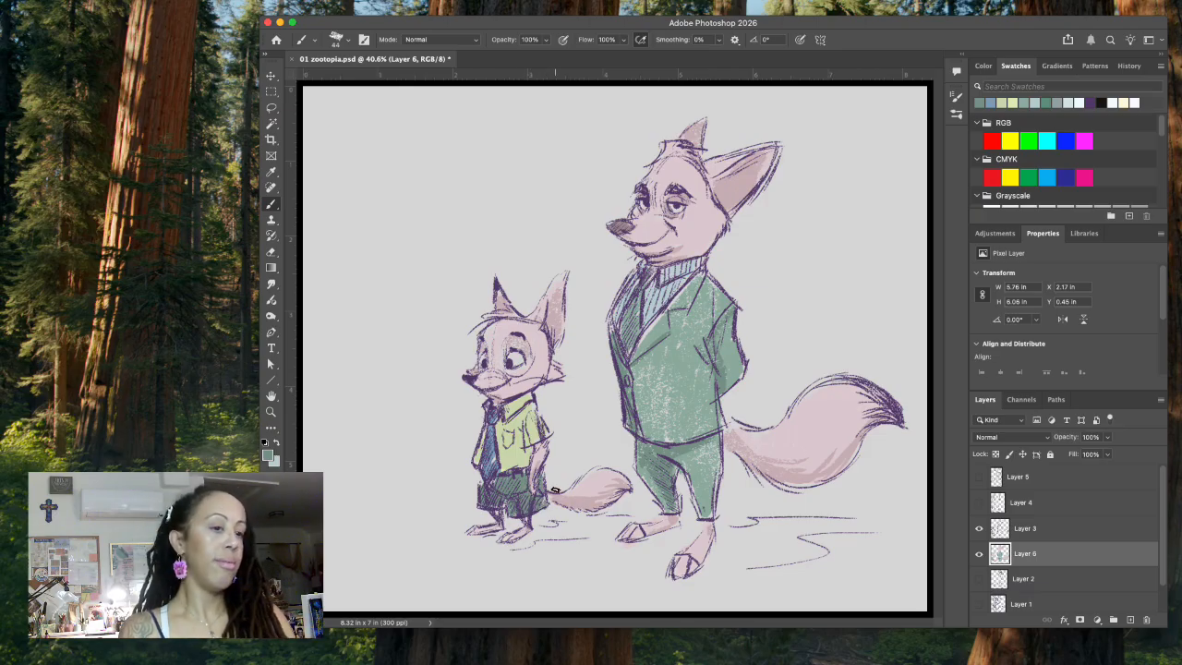
Step: Set the foreground color to dusty pink #c891a0 and paint the toes of both of the suited fox's feet
{"action": "left_click", "coordinate": [267, 457]}
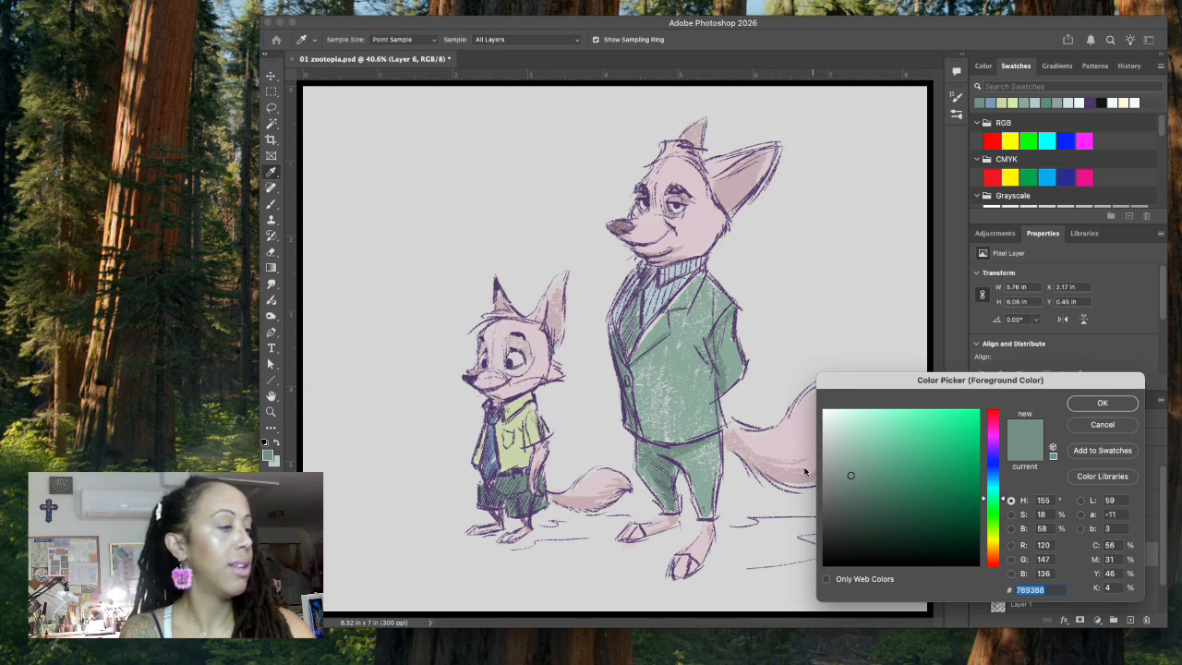
{"action": "left_click", "coordinate": [804, 434]}
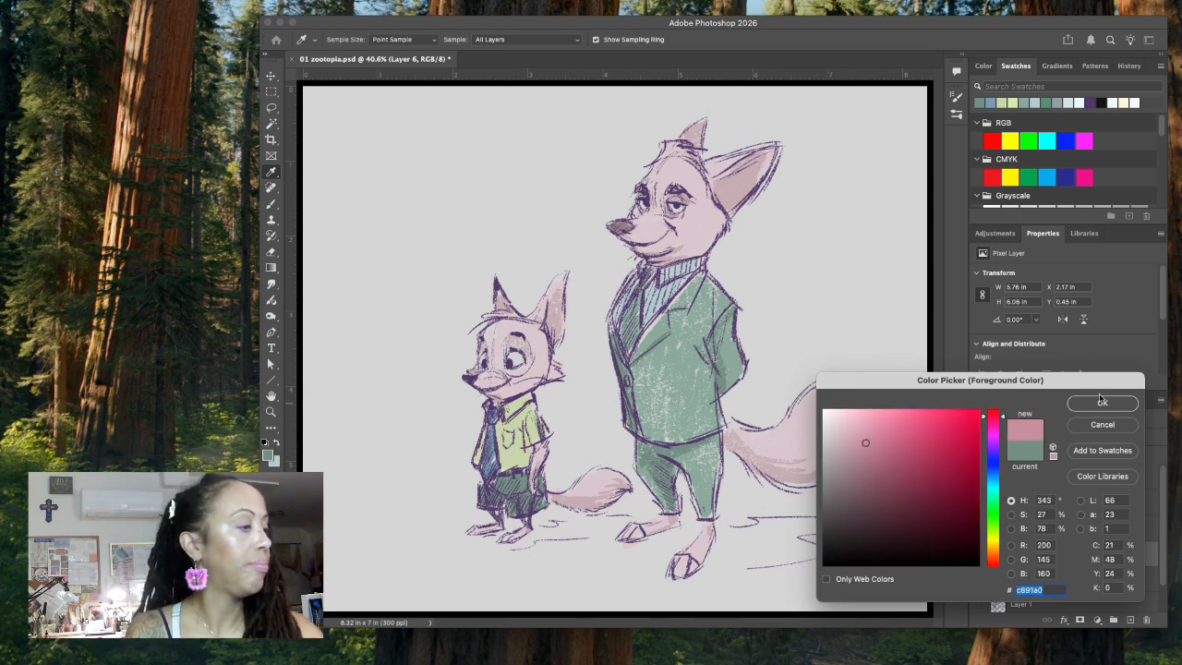
{"action": "left_click", "coordinate": [1102, 403]}
{"action": "left_click_drag", "start_coordinate": [683, 572], "coordinate": [679, 565]}
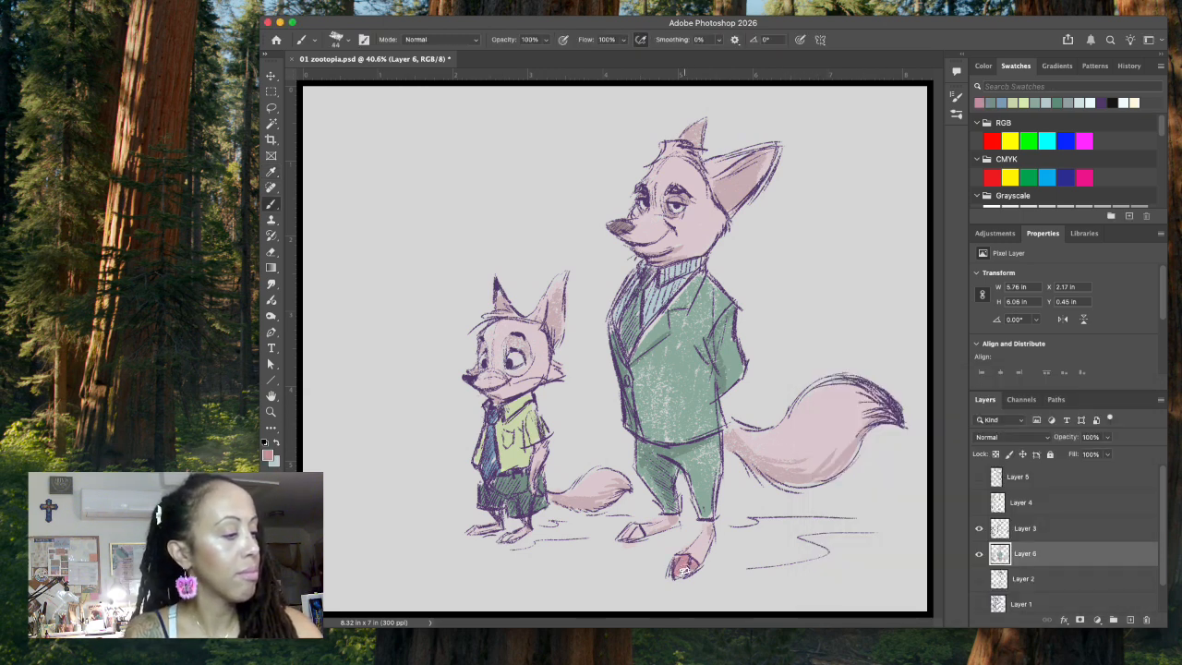
{"action": "left_click_drag", "start_coordinate": [633, 529], "coordinate": [639, 536]}
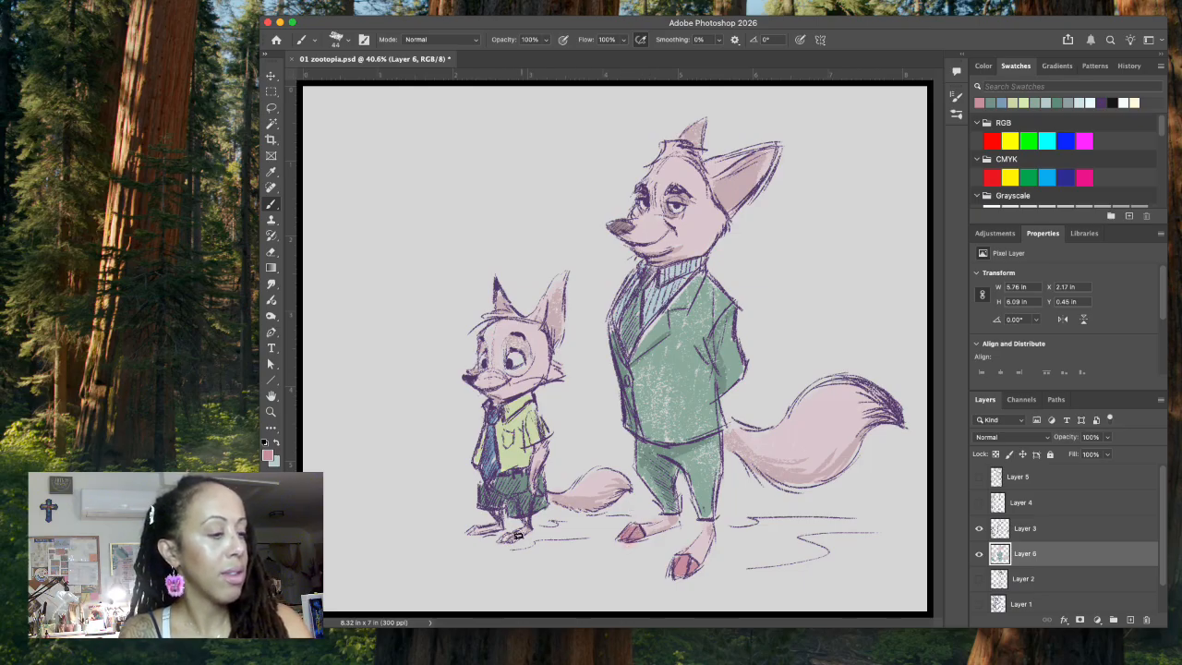
Step: Paint the small fox's feet, tail, upper face, ears and arm dusty pink, keeping the muzzle and cheek light
{"action": "left_click_drag", "start_coordinate": [480, 528], "coordinate": [492, 529]}
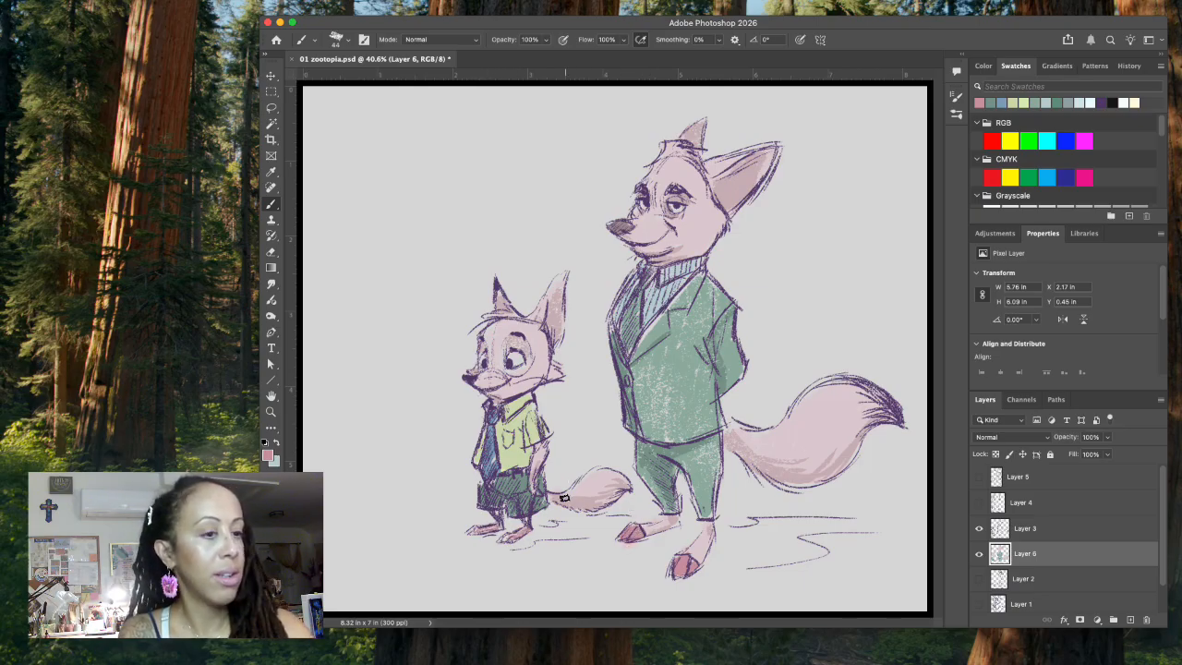
{"action": "mouse_move", "coordinate": [577, 485]}
{"action": "left_mouse_down"}
{"action": "mouse_move", "coordinate": [591, 480]}
{"action": "mouse_move", "coordinate": [587, 499]}
{"action": "mouse_move", "coordinate": [605, 494]}
{"action": "mouse_move", "coordinate": [576, 507]}
{"action": "mouse_move", "coordinate": [617, 477]}
{"action": "mouse_move", "coordinate": [607, 472]}
{"action": "left_mouse_up"}
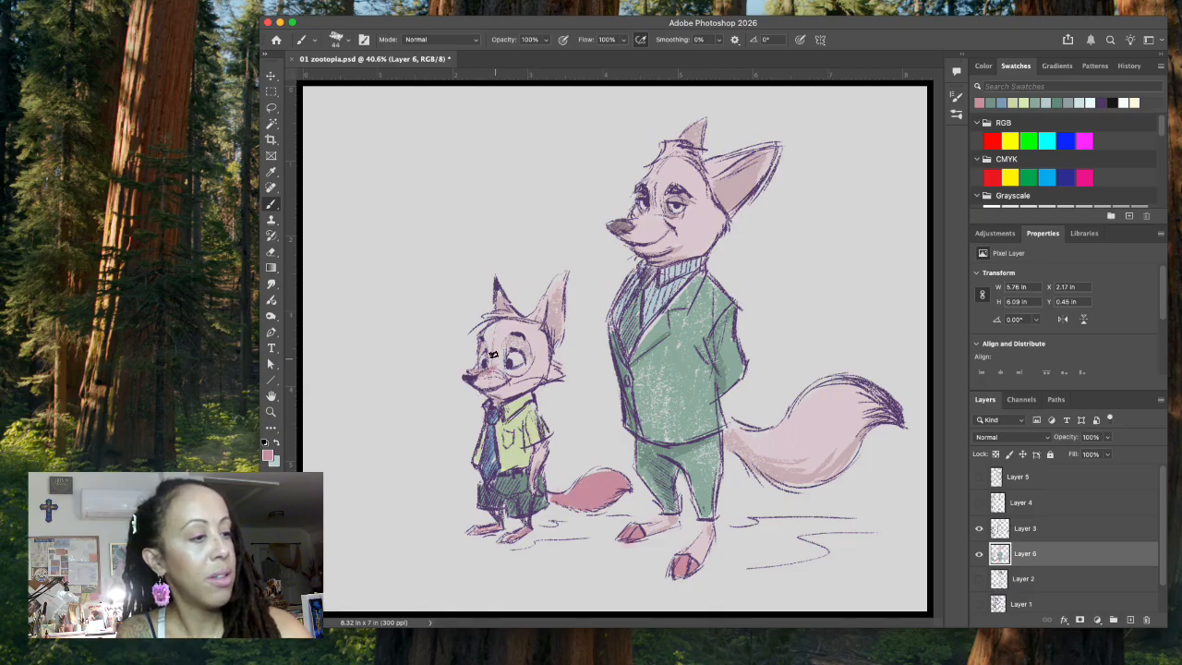
{"action": "mouse_move", "coordinate": [491, 369]}
{"action": "left_mouse_down"}
{"action": "mouse_move", "coordinate": [548, 368]}
{"action": "mouse_move", "coordinate": [534, 364]}
{"action": "mouse_move", "coordinate": [539, 340]}
{"action": "mouse_move", "coordinate": [511, 329]}
{"action": "mouse_move", "coordinate": [506, 360]}
{"action": "mouse_move", "coordinate": [498, 355]}
{"action": "mouse_move", "coordinate": [489, 332]}
{"action": "mouse_move", "coordinate": [511, 313]}
{"action": "mouse_move", "coordinate": [497, 290]}
{"action": "mouse_move", "coordinate": [497, 363]}
{"action": "mouse_move", "coordinate": [493, 330]}
{"action": "mouse_move", "coordinate": [494, 351]}
{"action": "mouse_move", "coordinate": [541, 317]}
{"action": "left_mouse_up"}
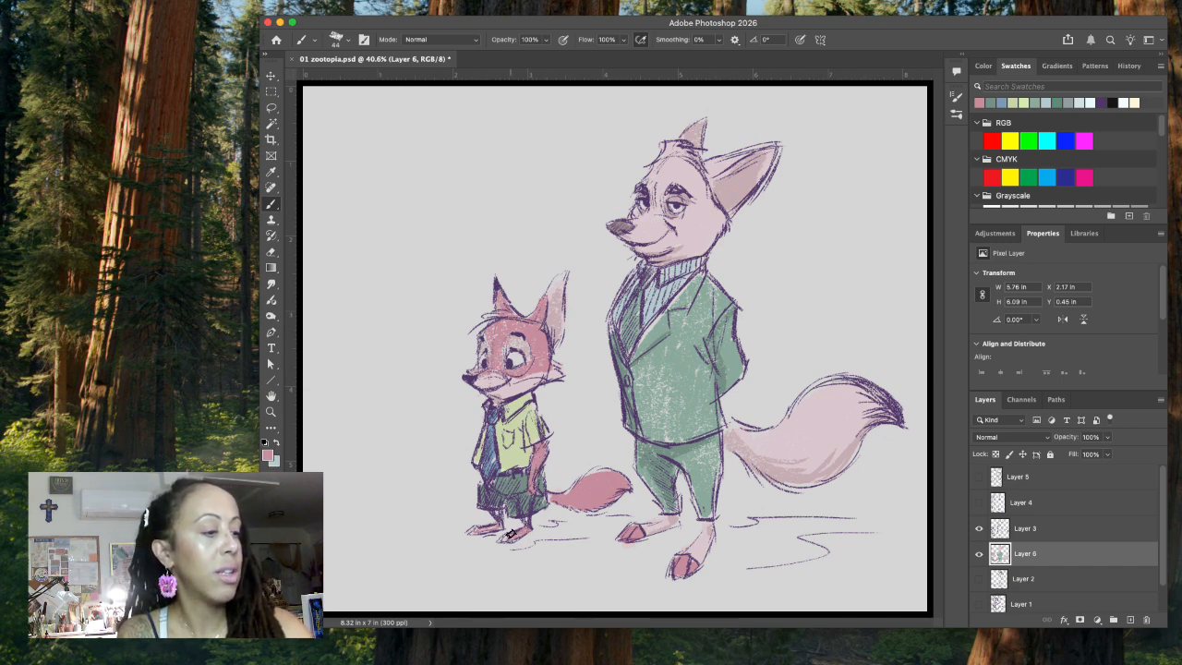
Step: Paint the suited fox's upper face, ears, feet and whole tail dusty pink, keeping the muzzle and inner ear light
{"action": "mouse_move", "coordinate": [639, 219]}
{"action": "left_mouse_down"}
{"action": "mouse_move", "coordinate": [705, 216]}
{"action": "mouse_move", "coordinate": [676, 218]}
{"action": "mouse_move", "coordinate": [711, 236]}
{"action": "mouse_move", "coordinate": [703, 252]}
{"action": "mouse_move", "coordinate": [689, 219]}
{"action": "left_mouse_up"}
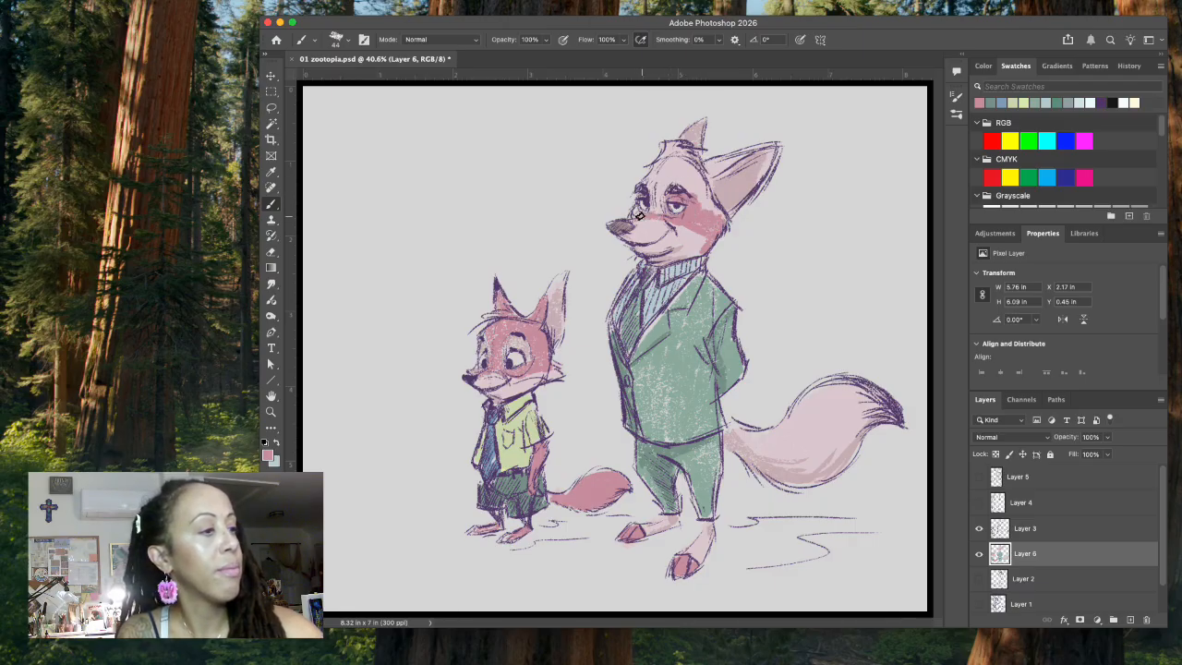
{"action": "mouse_move", "coordinate": [655, 181]}
{"action": "left_mouse_down"}
{"action": "mouse_move", "coordinate": [672, 157]}
{"action": "mouse_move", "coordinate": [659, 191]}
{"action": "mouse_move", "coordinate": [673, 154]}
{"action": "mouse_move", "coordinate": [701, 204]}
{"action": "left_mouse_up"}
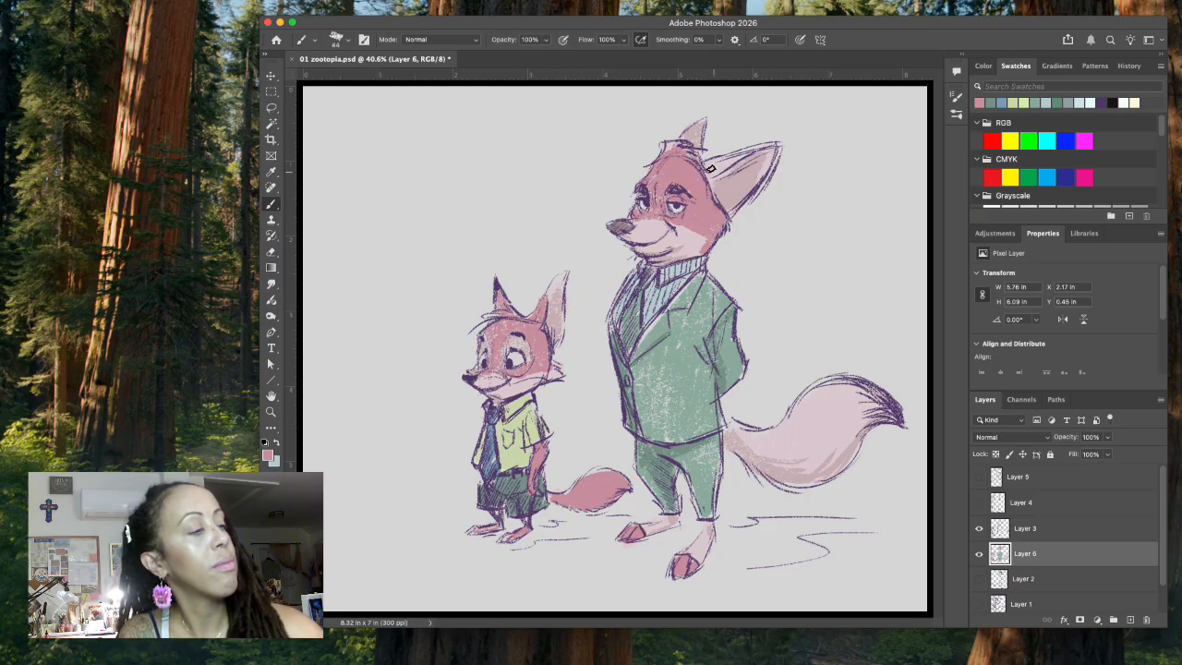
{"action": "mouse_move", "coordinate": [708, 165]}
{"action": "left_mouse_down"}
{"action": "mouse_move", "coordinate": [748, 150]}
{"action": "mouse_move", "coordinate": [697, 165]}
{"action": "mouse_move", "coordinate": [696, 152]}
{"action": "mouse_move", "coordinate": [697, 165]}
{"action": "left_mouse_up"}
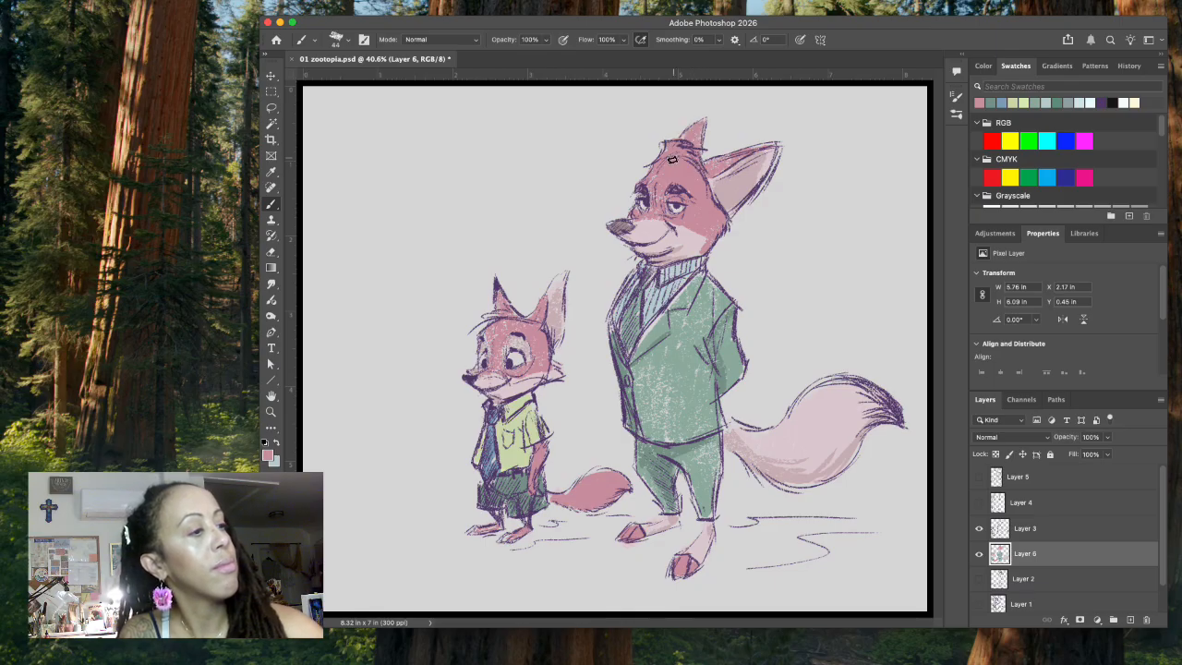
{"action": "left_click_drag", "start_coordinate": [733, 436], "coordinate": [762, 457]}
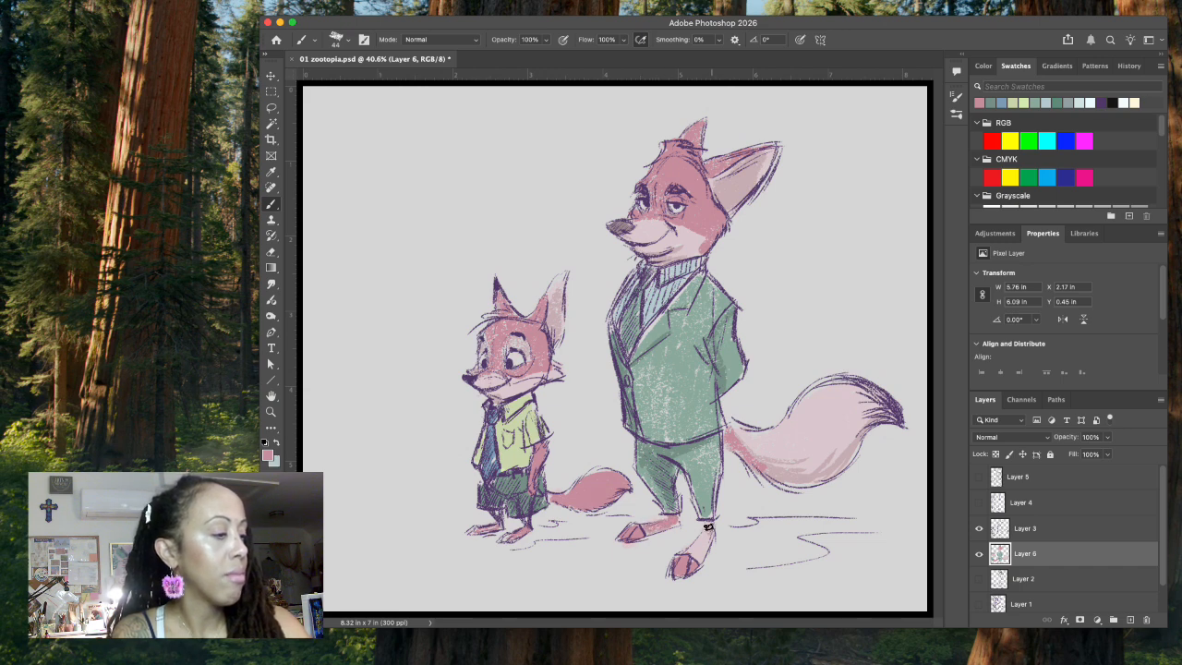
{"action": "mouse_move", "coordinate": [744, 441]}
{"action": "left_mouse_down"}
{"action": "mouse_move", "coordinate": [804, 482]}
{"action": "mouse_move", "coordinate": [766, 465]}
{"action": "mouse_move", "coordinate": [825, 478]}
{"action": "mouse_move", "coordinate": [876, 413]}
{"action": "mouse_move", "coordinate": [897, 421]}
{"action": "mouse_move", "coordinate": [872, 388]}
{"action": "mouse_move", "coordinate": [834, 386]}
{"action": "mouse_move", "coordinate": [801, 411]}
{"action": "mouse_move", "coordinate": [821, 388]}
{"action": "mouse_move", "coordinate": [777, 434]}
{"action": "mouse_move", "coordinate": [737, 435]}
{"action": "mouse_move", "coordinate": [769, 437]}
{"action": "mouse_move", "coordinate": [753, 453]}
{"action": "mouse_move", "coordinate": [797, 433]}
{"action": "mouse_move", "coordinate": [785, 473]}
{"action": "mouse_move", "coordinate": [800, 471]}
{"action": "mouse_move", "coordinate": [839, 448]}
{"action": "mouse_move", "coordinate": [845, 426]}
{"action": "mouse_move", "coordinate": [820, 451]}
{"action": "mouse_move", "coordinate": [826, 422]}
{"action": "mouse_move", "coordinate": [779, 434]}
{"action": "mouse_move", "coordinate": [824, 391]}
{"action": "mouse_move", "coordinate": [828, 405]}
{"action": "mouse_move", "coordinate": [857, 388]}
{"action": "mouse_move", "coordinate": [827, 427]}
{"action": "mouse_move", "coordinate": [868, 396]}
{"action": "mouse_move", "coordinate": [903, 413]}
{"action": "mouse_move", "coordinate": [858, 402]}
{"action": "left_mouse_up"}
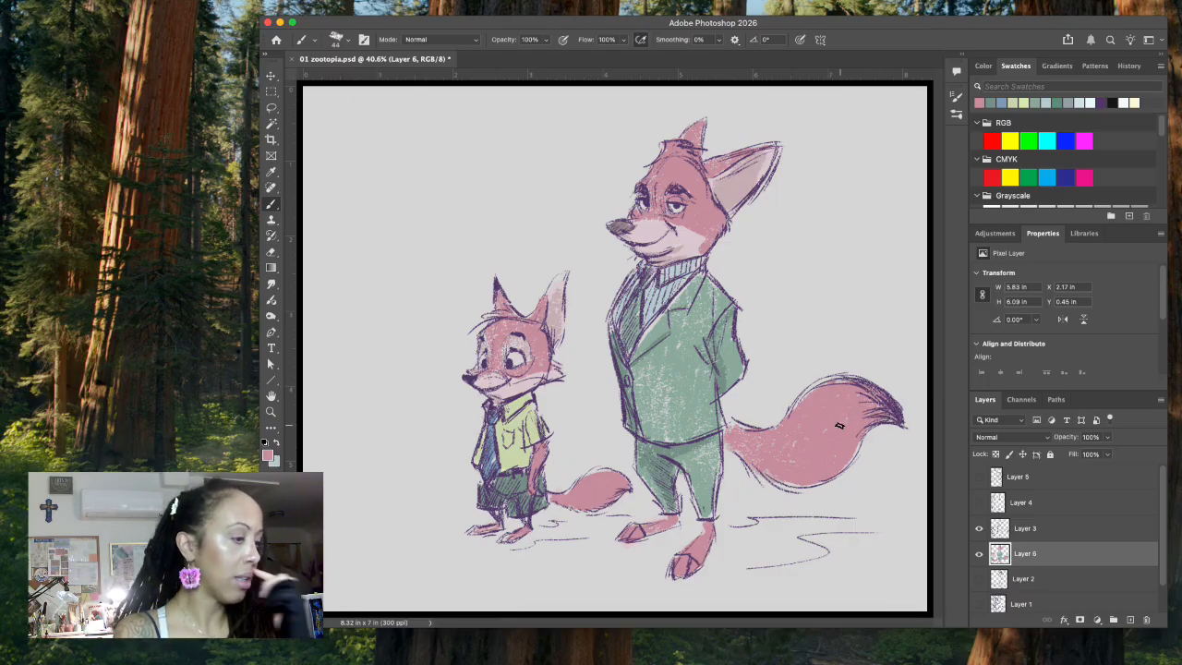
Step: Pick a darker dusty pink and shade the suited fox's toes, tail tip and far ear
{"action": "left_click", "coordinate": [268, 454]}
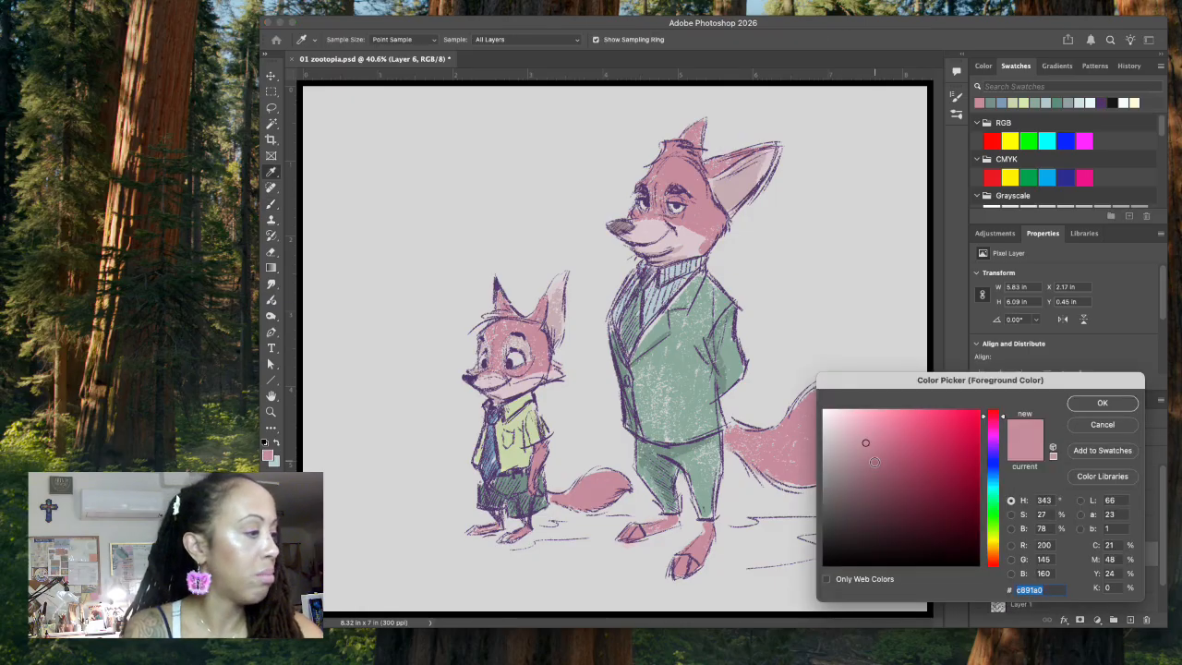
{"action": "left_click", "coordinate": [875, 461]}
{"action": "left_click", "coordinate": [1102, 403]}
{"action": "left_click_drag", "start_coordinate": [679, 571], "coordinate": [696, 567]}
{"action": "left_click_drag", "start_coordinate": [640, 533], "coordinate": [641, 538]}
{"action": "mouse_move", "coordinate": [892, 412]}
{"action": "left_mouse_down"}
{"action": "mouse_move", "coordinate": [869, 391]}
{"action": "mouse_move", "coordinate": [883, 403]}
{"action": "mouse_move", "coordinate": [855, 414]}
{"action": "mouse_move", "coordinate": [892, 422]}
{"action": "mouse_move", "coordinate": [874, 392]}
{"action": "mouse_move", "coordinate": [867, 421]}
{"action": "left_mouse_up"}
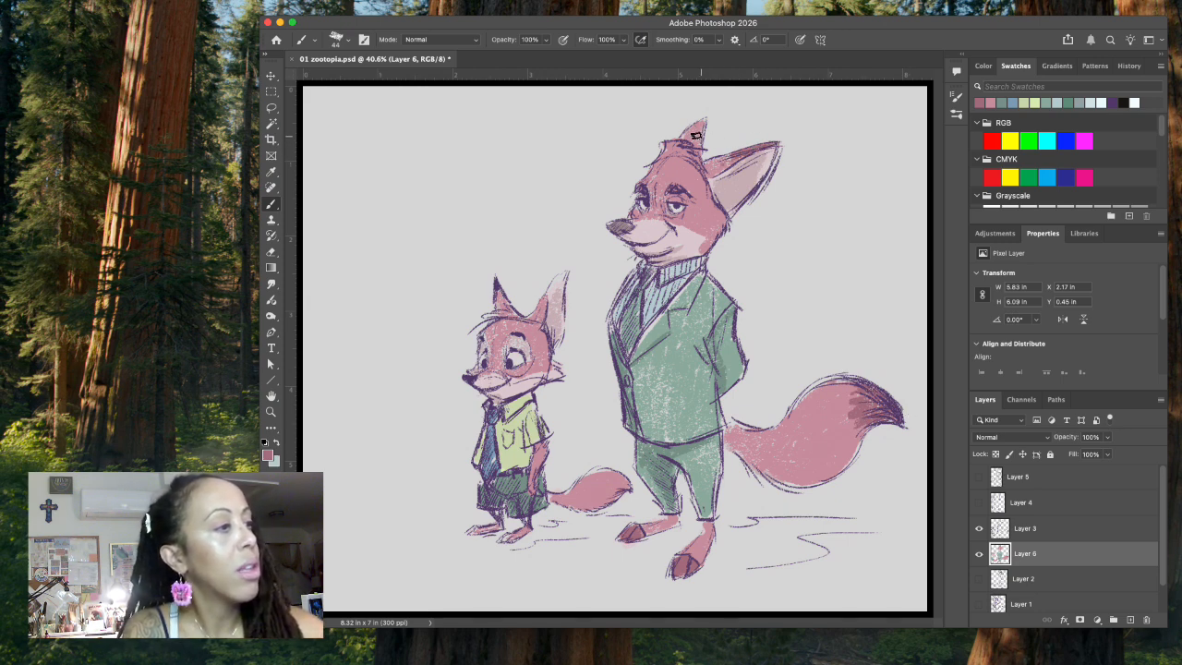
{"action": "left_click_drag", "start_coordinate": [692, 132], "coordinate": [697, 141]}
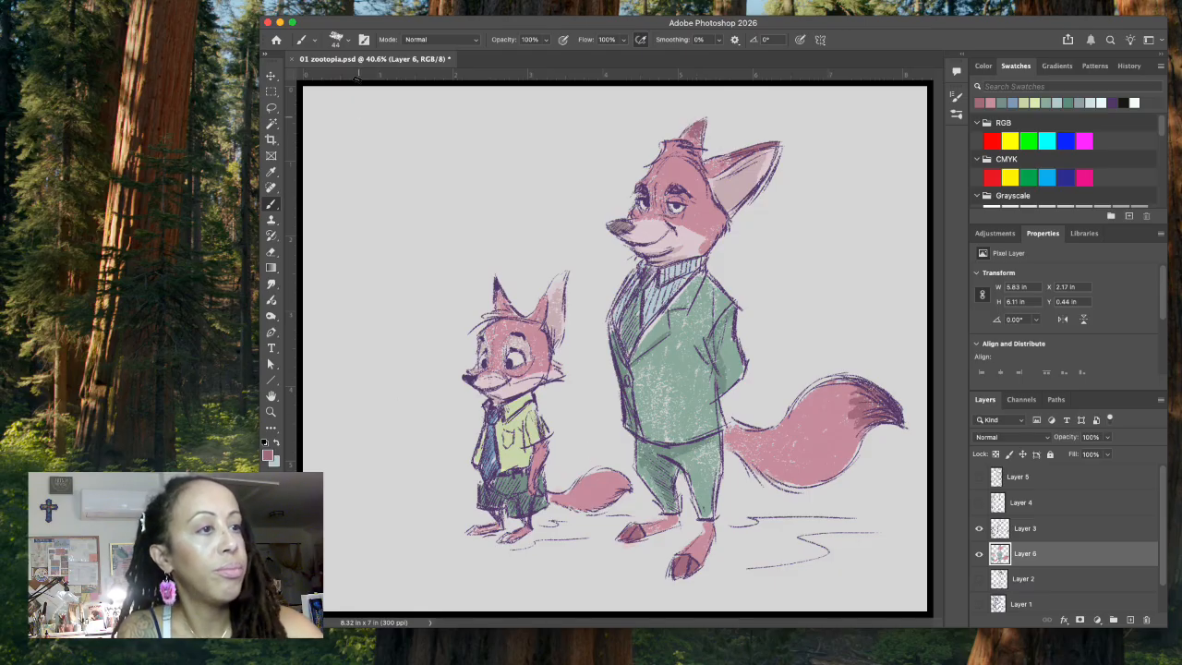
Step: Reduce the brush size to 19 px and set the foreground color to pale pink #e5c4cd
{"action": "left_click", "coordinate": [336, 39]}
{"action": "left_click", "coordinate": [336, 78]}
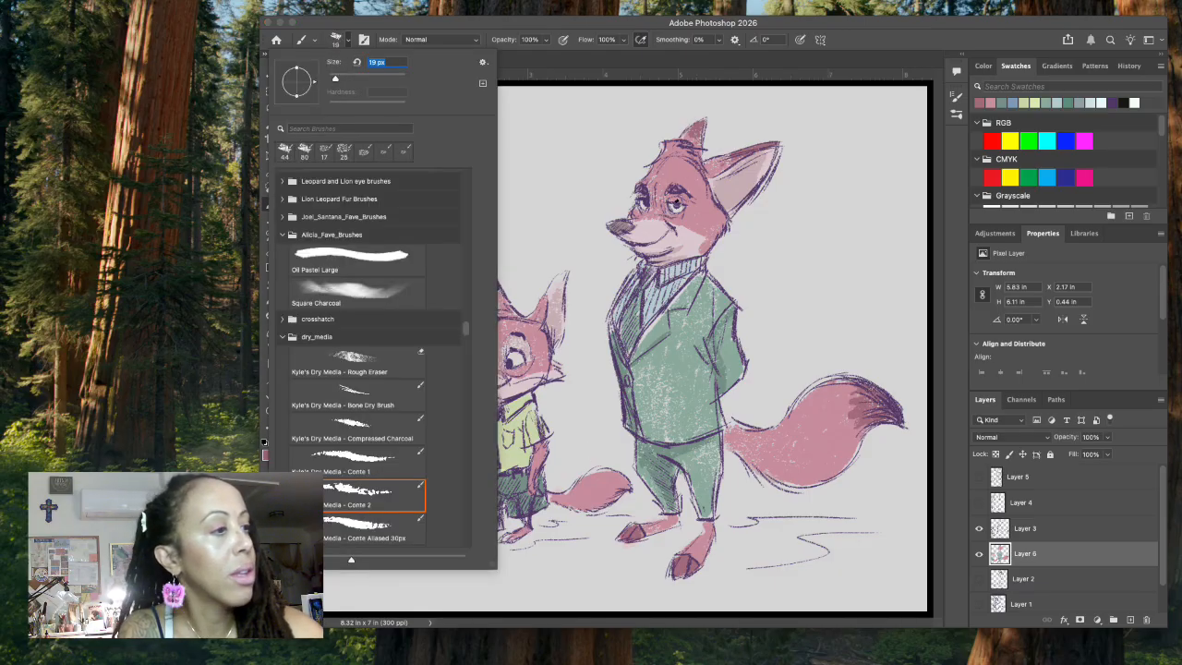
{"action": "left_click", "coordinate": [678, 200]}
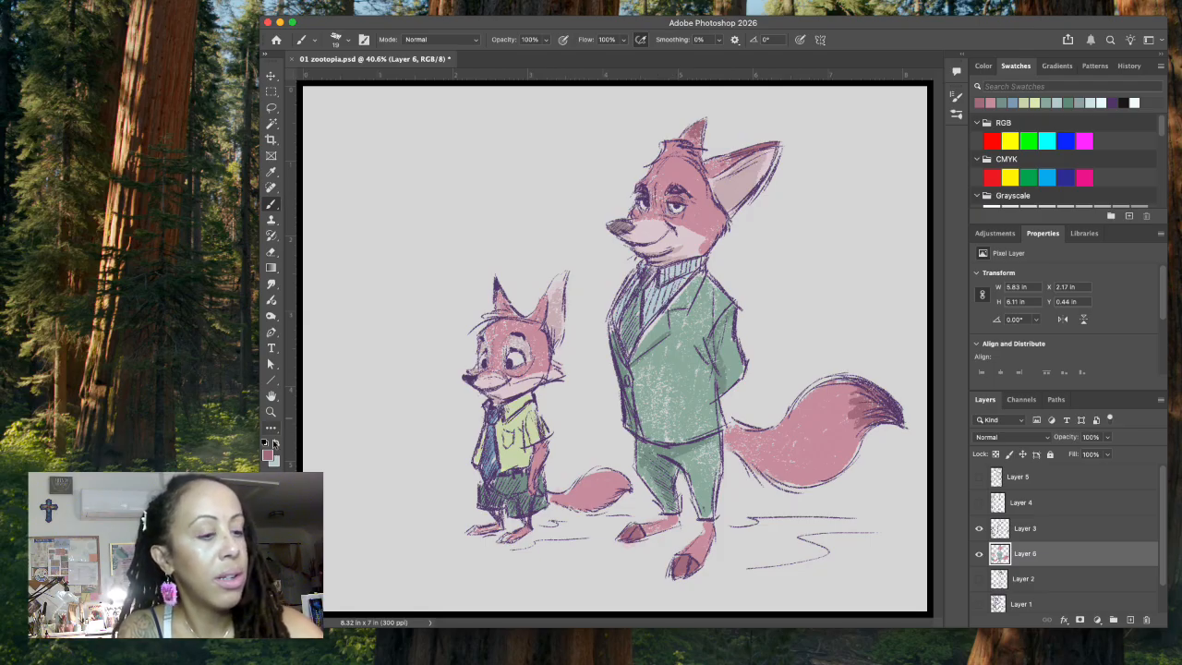
{"action": "left_click", "coordinate": [268, 453]}
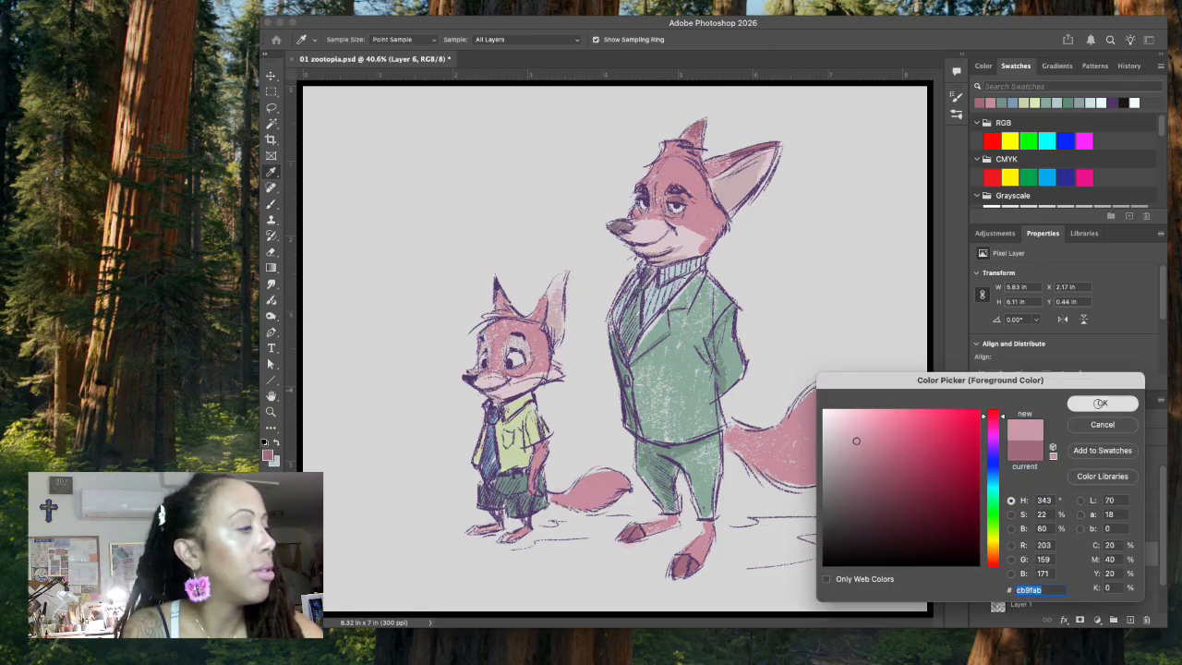
{"action": "key", "text": "Return"}
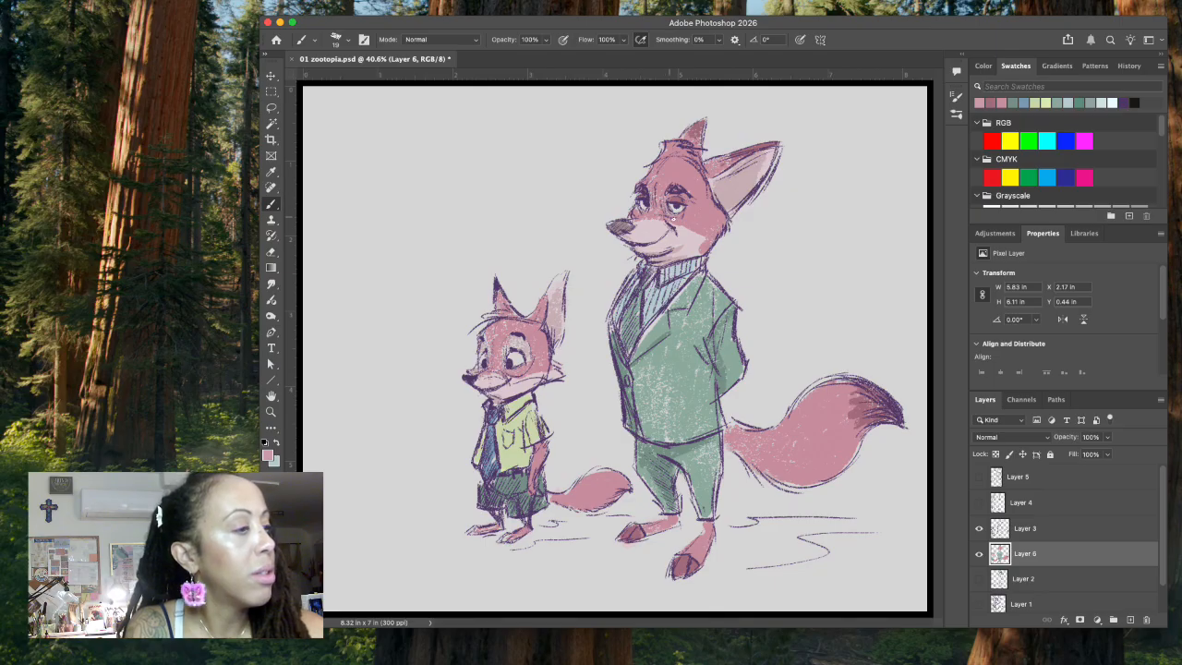
{"action": "left_click", "coordinate": [267, 453]}
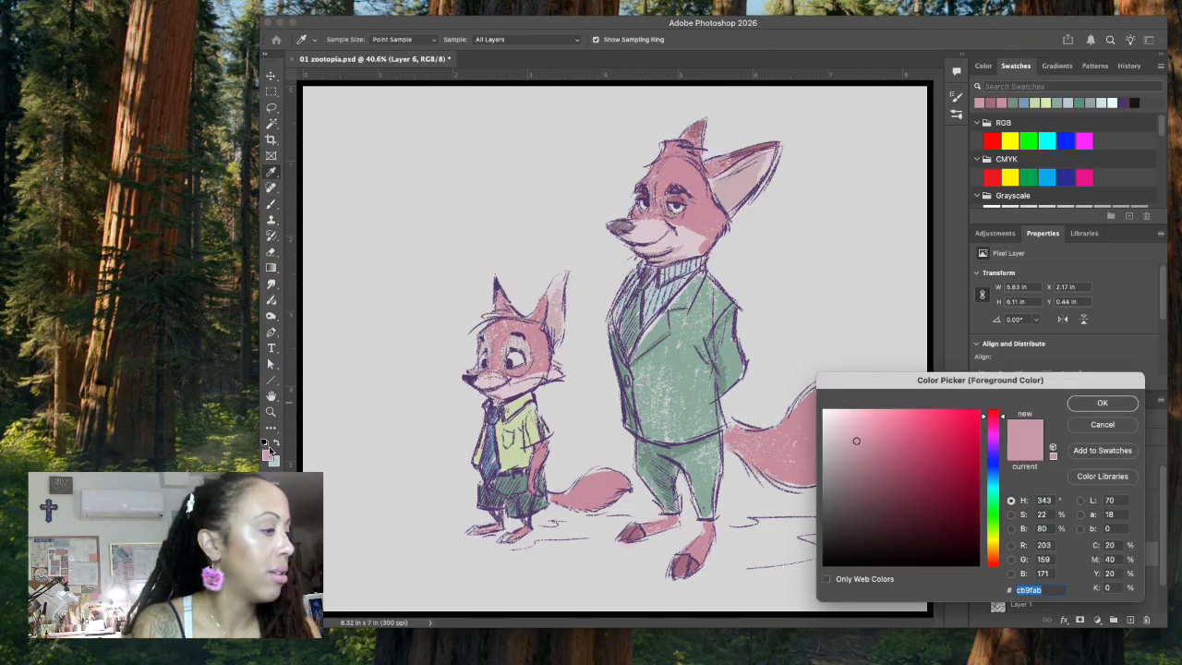
{"action": "left_click", "coordinate": [1103, 403]}
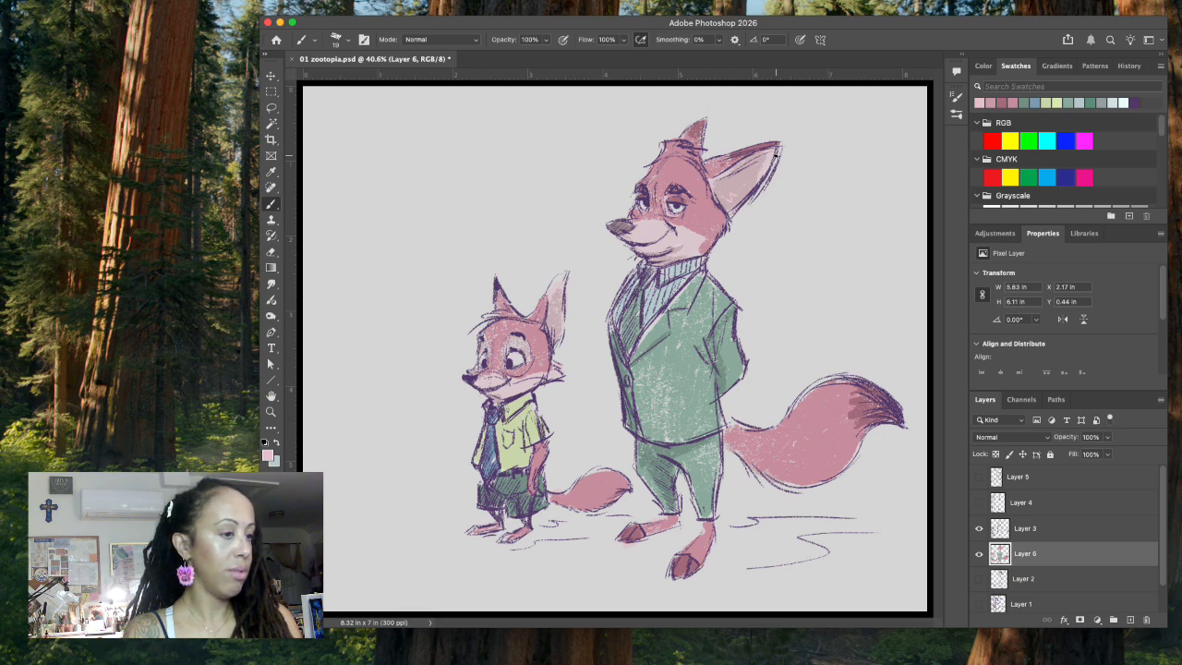
Step: Sample the small fox's shirt color, darken it to a muted yellow-green and shade the lower part of the shirt
{"action": "left_click", "coordinate": [267, 452]}
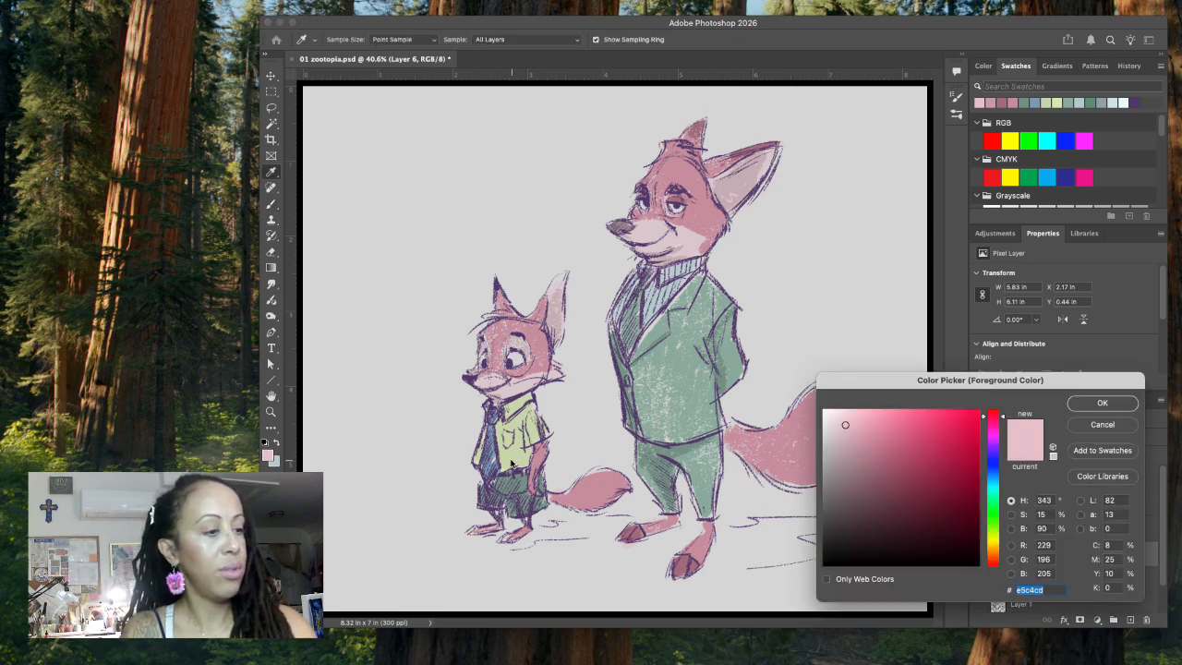
{"action": "left_click", "coordinate": [533, 445]}
{"action": "left_click", "coordinate": [1089, 406]}
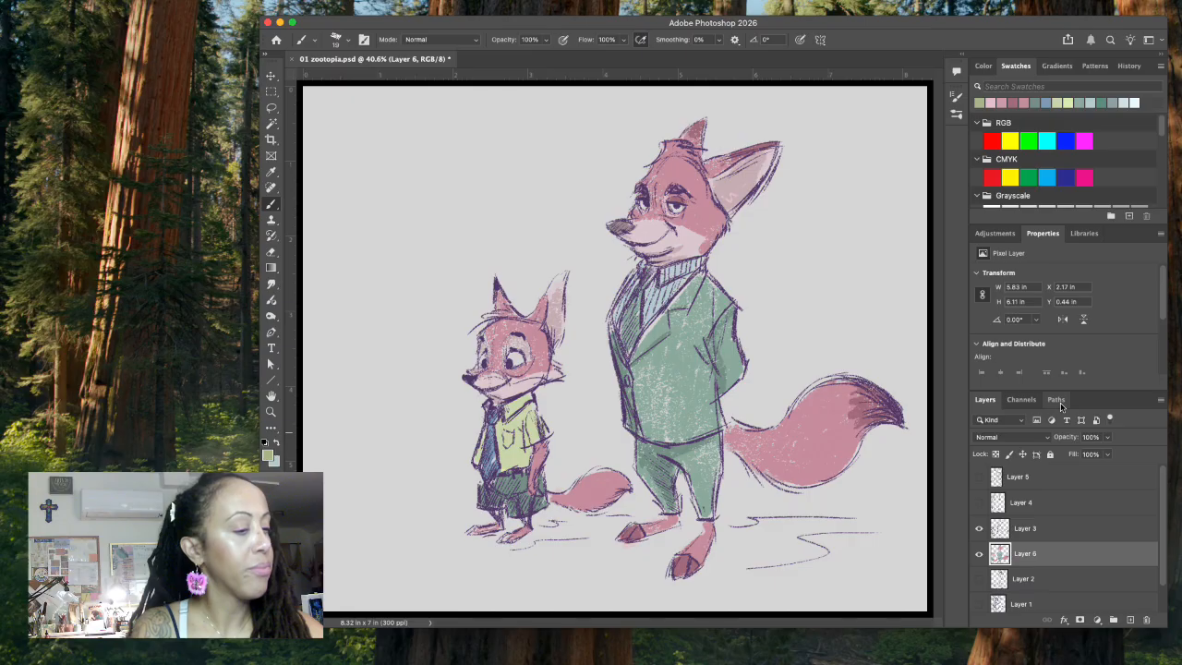
{"action": "left_click_drag", "start_coordinate": [506, 460], "coordinate": [500, 453]}
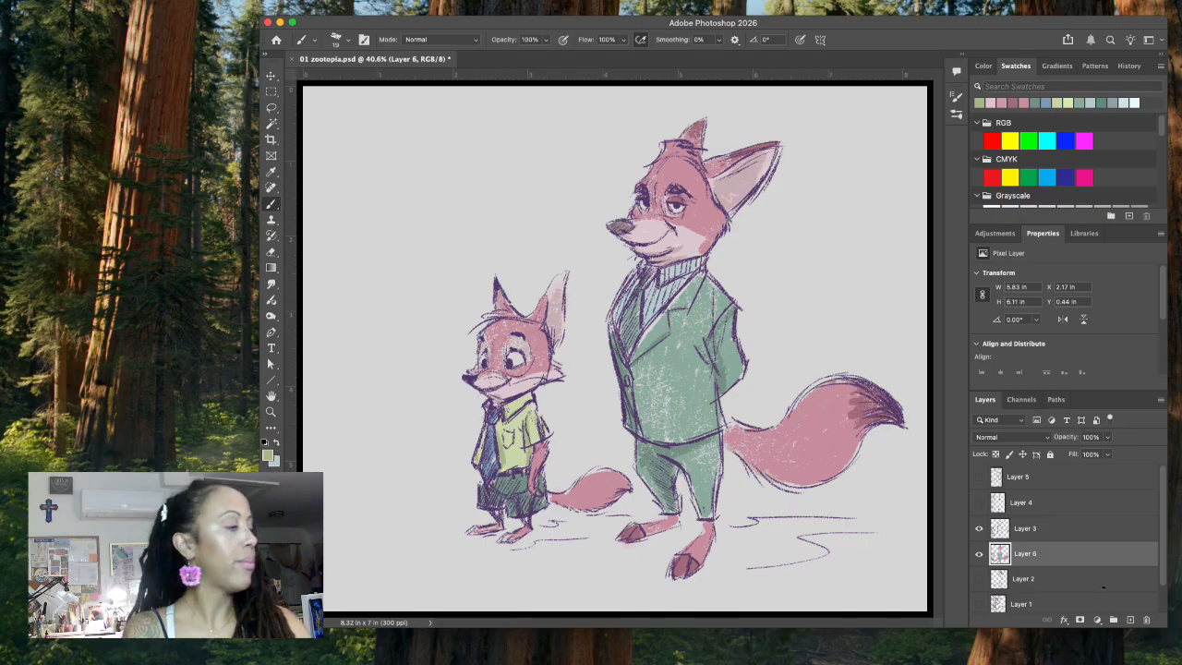
Step: Create a new empty layer directly beneath Layer 6
{"action": "left_click", "coordinate": [1130, 620]}
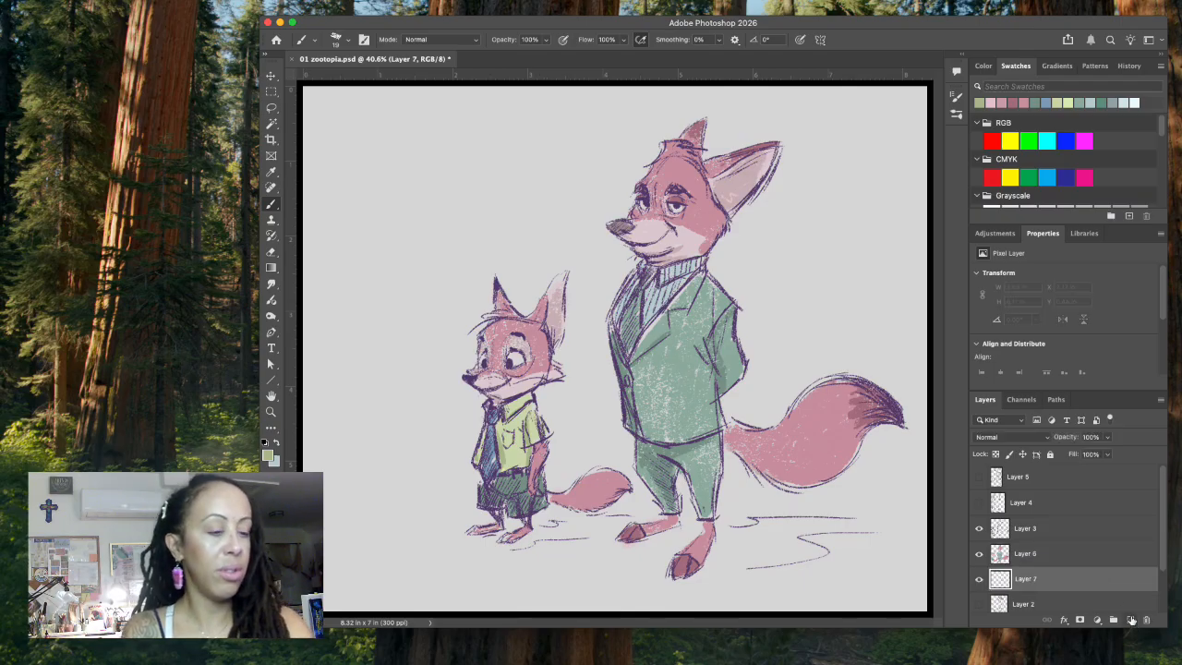
Step: Set the foreground color to gray #919e9f, switch to the 62 px textured brush and paint a shadow beneath the small fox's feet
{"action": "key", "text": "x"}
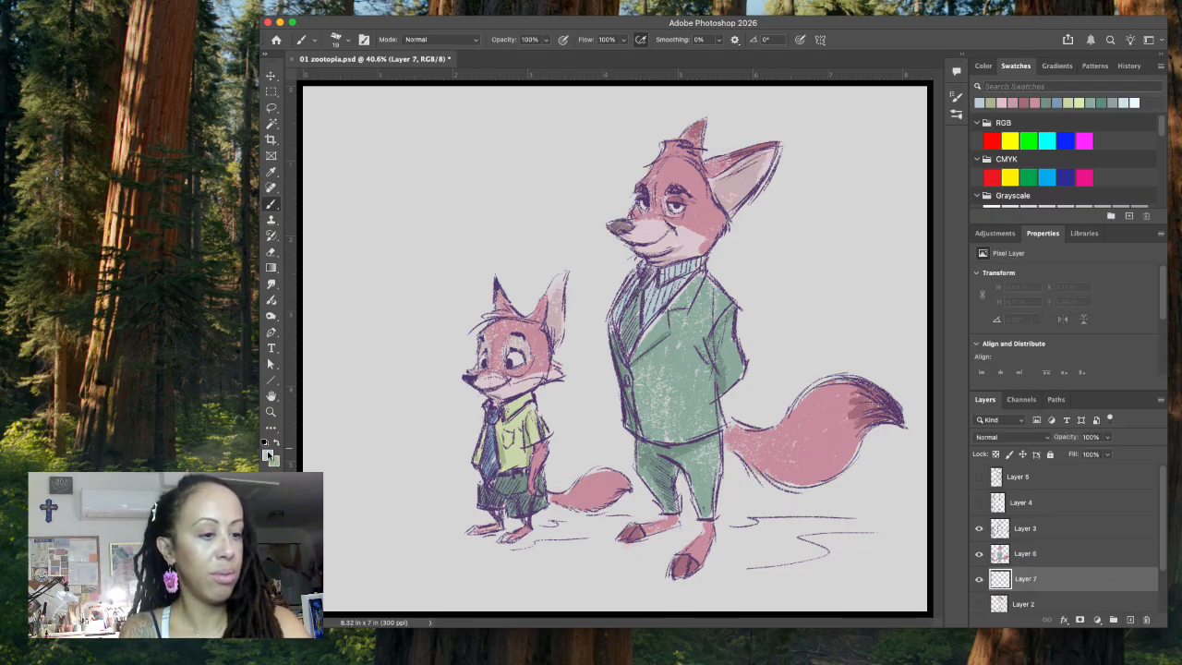
{"action": "left_click", "coordinate": [268, 456]}
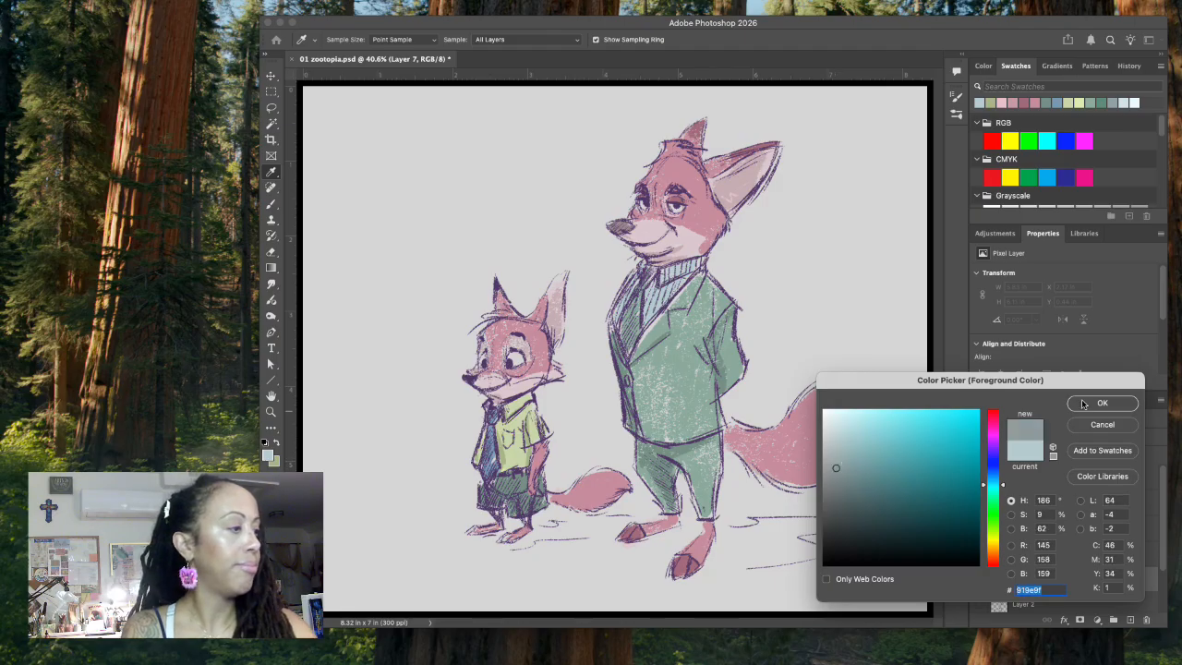
{"action": "left_click", "coordinate": [1085, 399]}
{"action": "left_click", "coordinate": [347, 41]}
{"action": "left_click", "coordinate": [356, 77]}
{"action": "left_click", "coordinate": [347, 41]}
{"action": "mouse_move", "coordinate": [500, 546]}
{"action": "left_mouse_down"}
{"action": "mouse_move", "coordinate": [545, 541]}
{"action": "mouse_move", "coordinate": [477, 545]}
{"action": "left_mouse_up"}
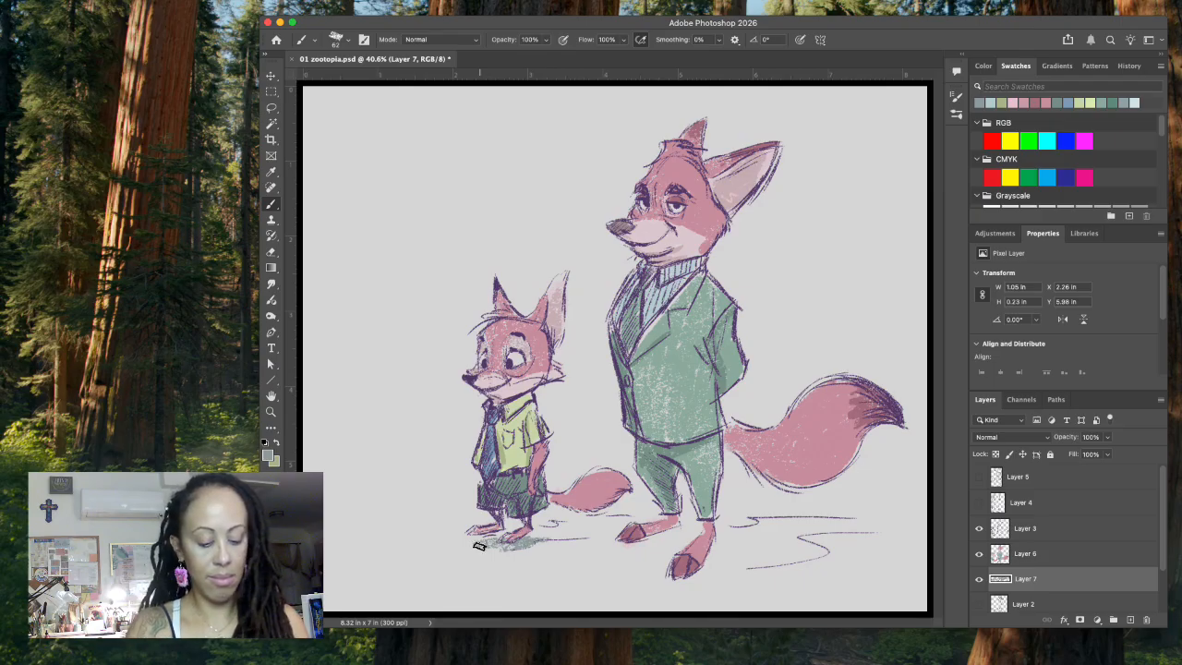
Step: Pick a lighter blue-gray, undo the darker shadow stroke and paint ground shadows beneath both foxes on Layer 7
{"action": "left_click", "coordinate": [267, 456]}
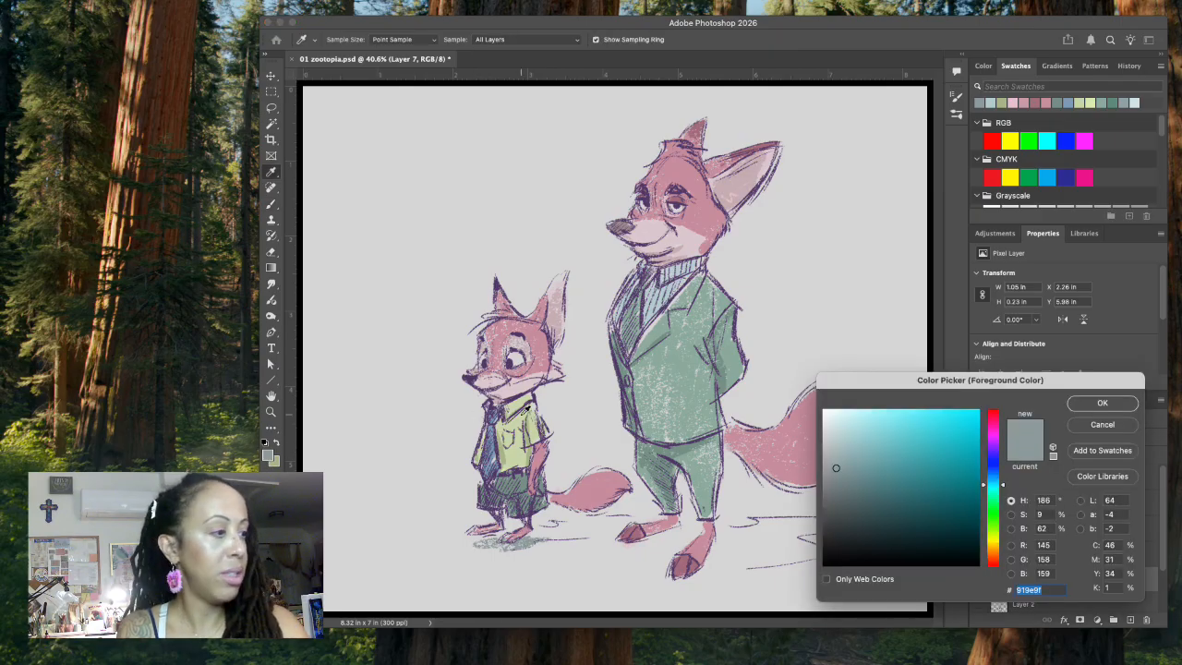
{"action": "left_click", "coordinate": [842, 446]}
{"action": "left_click", "coordinate": [1099, 404]}
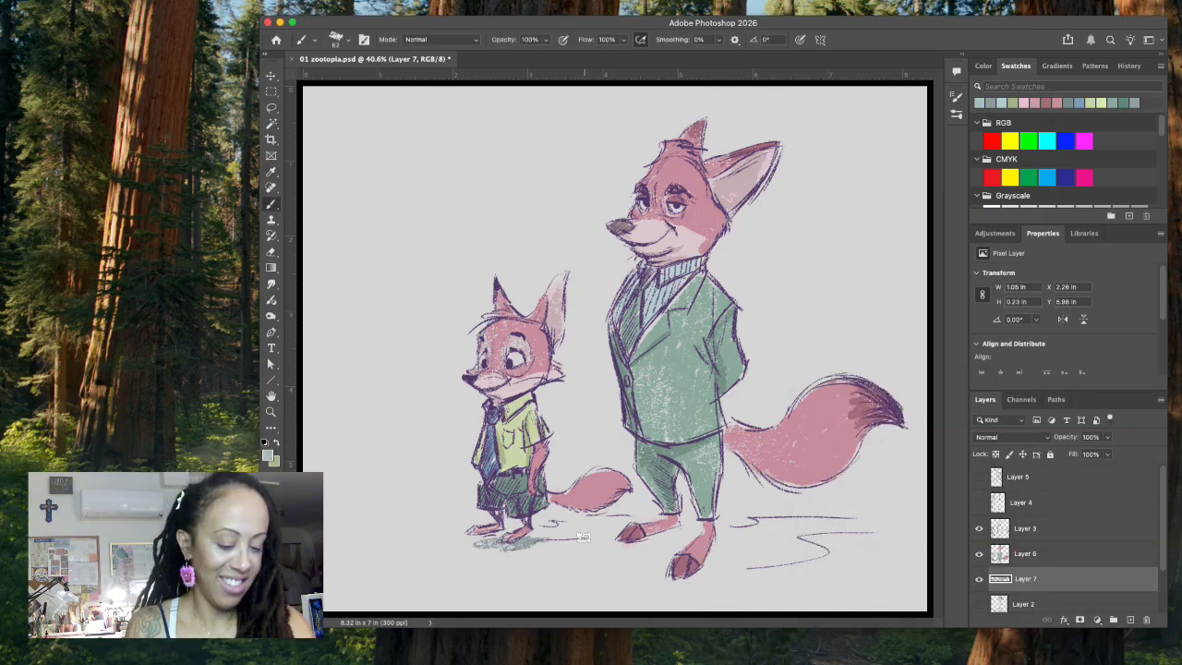
{"action": "key", "text": "super+z"}
{"action": "mouse_move", "coordinate": [541, 536]}
{"action": "left_mouse_down"}
{"action": "mouse_move", "coordinate": [471, 534]}
{"action": "mouse_move", "coordinate": [541, 535]}
{"action": "mouse_move", "coordinate": [531, 538]}
{"action": "mouse_move", "coordinate": [683, 516]}
{"action": "mouse_move", "coordinate": [691, 544]}
{"action": "mouse_move", "coordinate": [584, 525]}
{"action": "mouse_move", "coordinate": [751, 532]}
{"action": "mouse_move", "coordinate": [695, 559]}
{"action": "mouse_move", "coordinate": [715, 567]}
{"action": "mouse_move", "coordinate": [794, 556]}
{"action": "mouse_move", "coordinate": [756, 528]}
{"action": "mouse_move", "coordinate": [835, 527]}
{"action": "left_mouse_up"}
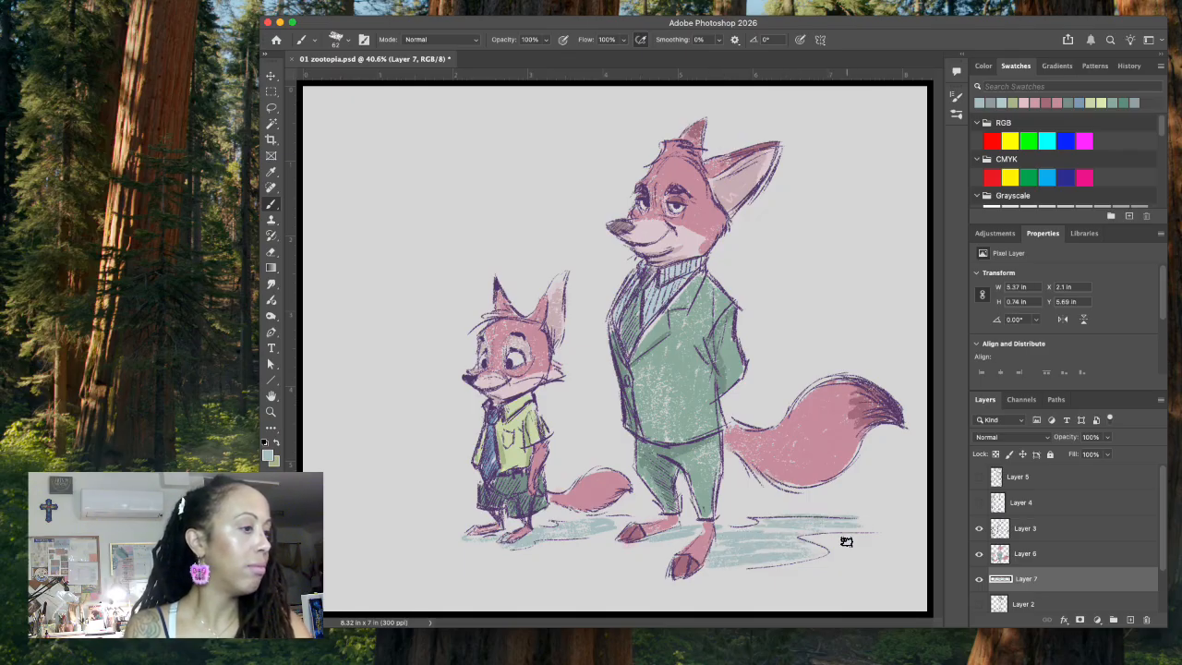
Step: Lower the ground shadow layer's opacity to 50% and save the document
{"action": "left_click", "coordinate": [1090, 437]}
{"action": "type", "text": "50"}
{"action": "key", "text": "Return"}
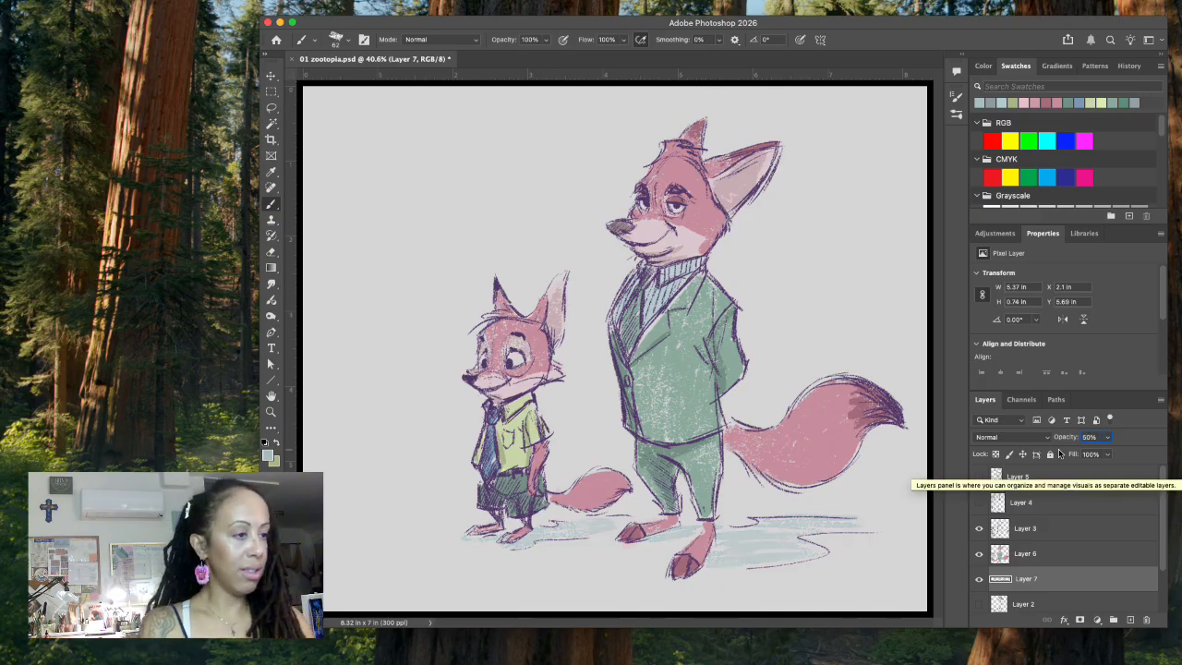
{"action": "key", "text": "super+s"}
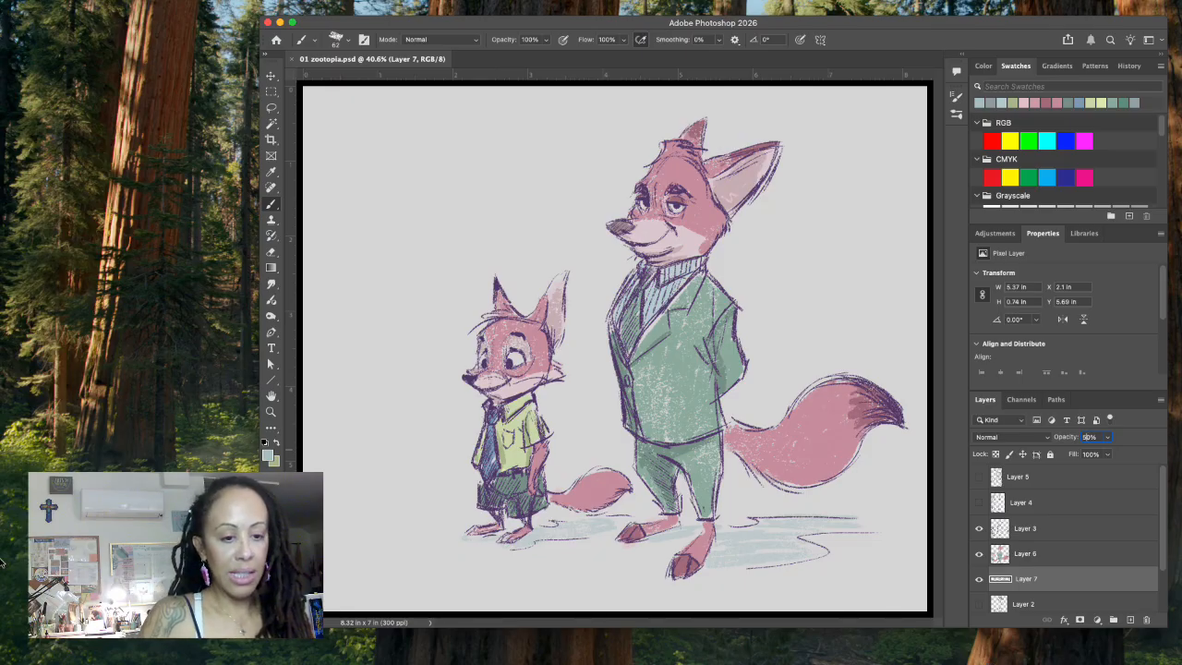
{"action": "left_click", "coordinate": [381, 646]}
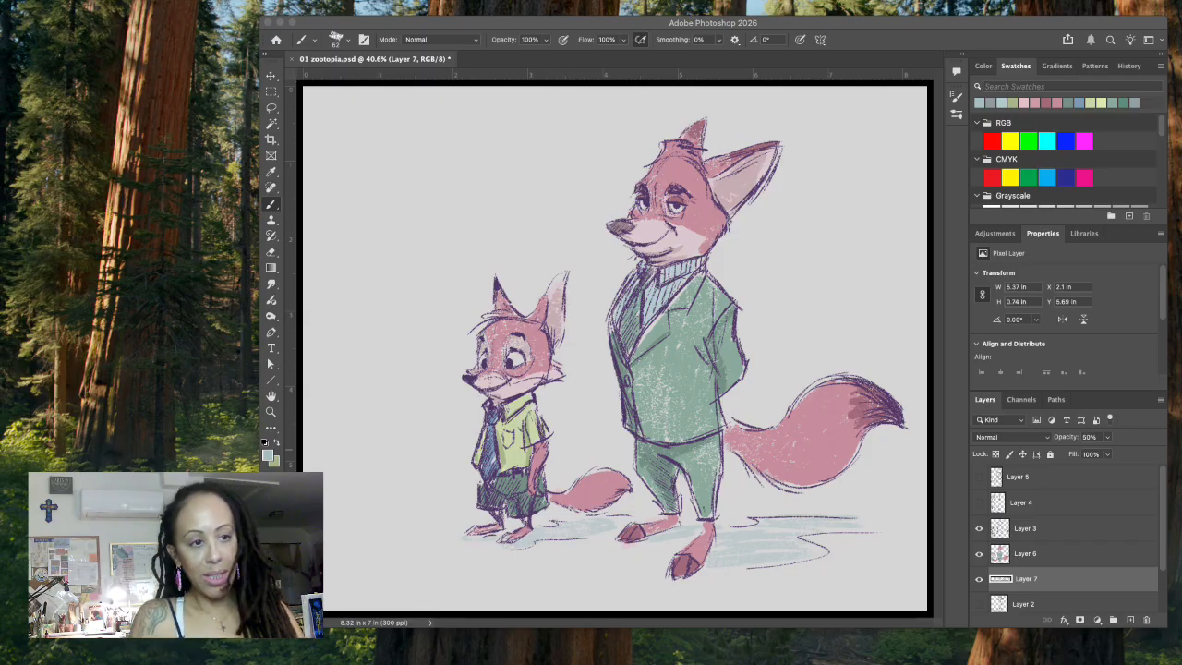